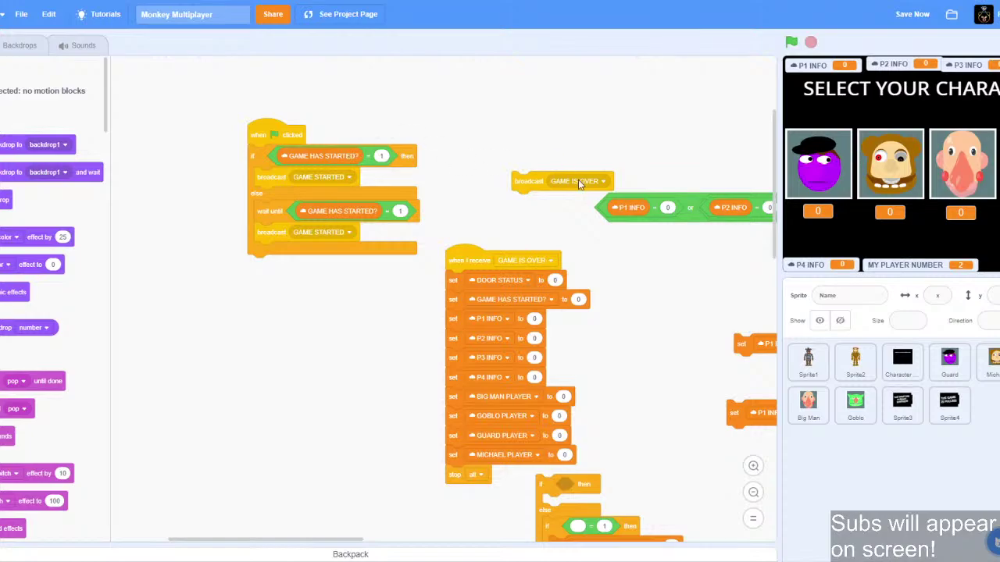
Examine the backdrop's scripts for game start, game over, player number assignment and offline checks.
{"action": "left_click_drag", "start_coordinate": [649, 304], "coordinate": [413, 97]}
{"action": "left_click_drag", "start_coordinate": [548, 444], "coordinate": [205, 388]}
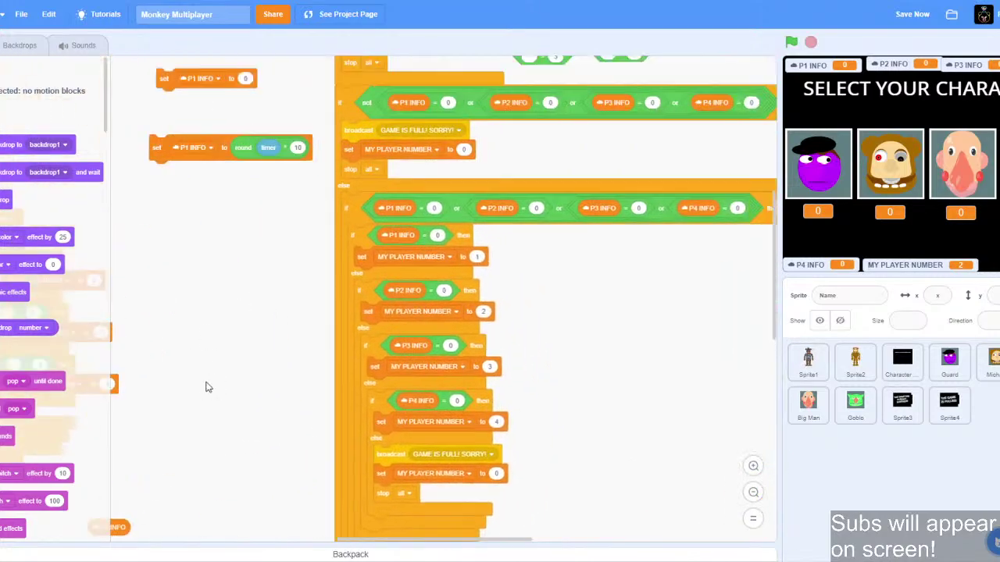
{"action": "left_click_drag", "start_coordinate": [284, 372], "coordinate": [299, 480]}
{"action": "left_click_drag", "start_coordinate": [480, 114], "coordinate": [613, 237]}
{"action": "left_click_drag", "start_coordinate": [458, 161], "coordinate": [377, 182]}
{"action": "scroll", "coordinate": [378, 183], "scroll_direction": "down", "scroll_amount": 2}
{"action": "scroll", "coordinate": [377, 183], "scroll_direction": "right", "scroll_amount": 3}
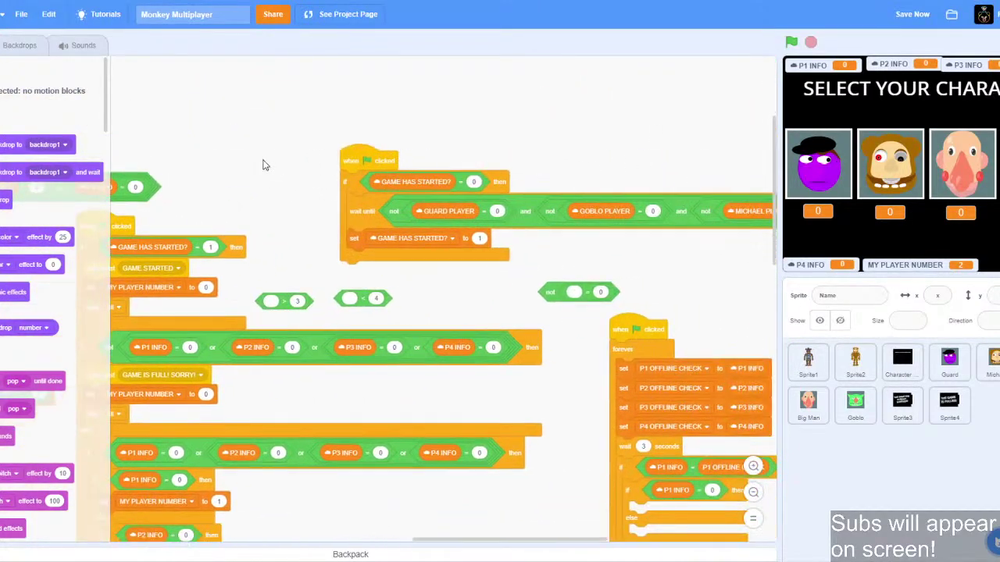
{"action": "scroll", "coordinate": [473, 313], "scroll_direction": "down", "scroll_amount": 6}
{"action": "scroll", "coordinate": [297, 378], "scroll_direction": "left", "scroll_amount": 10}
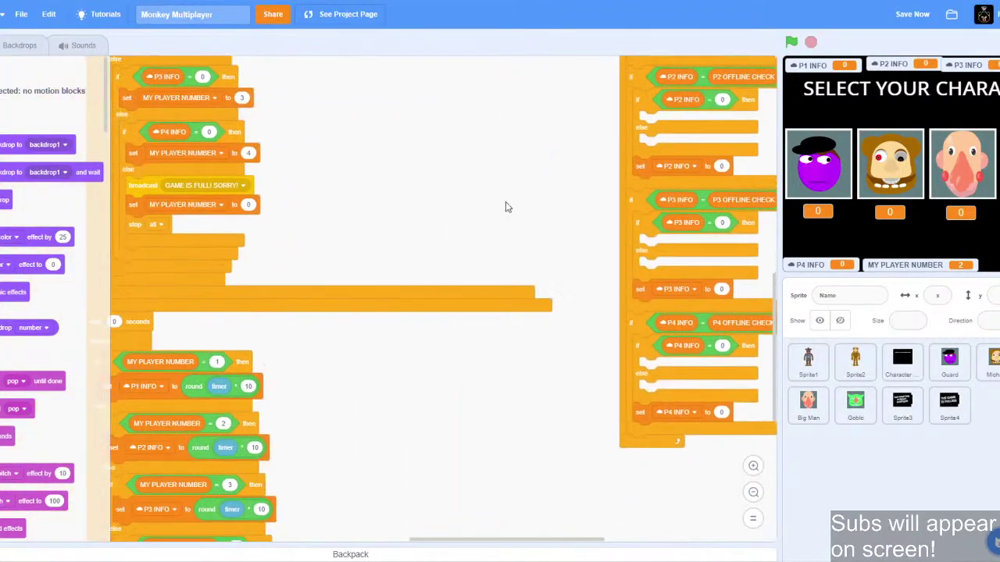
{"action": "left_click_drag", "start_coordinate": [234, 149], "coordinate": [319, 381]}
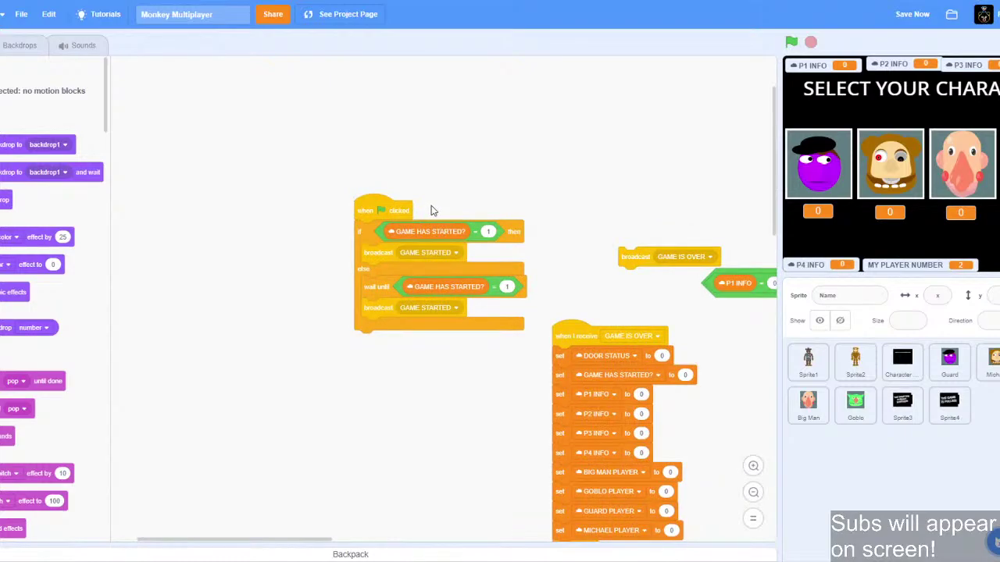
Detach the if-else block that broadcasts GAME STARTED from its green flag hat block in the backdrop scripts.
{"action": "left_click_drag", "start_coordinate": [679, 289], "coordinate": [490, 244]}
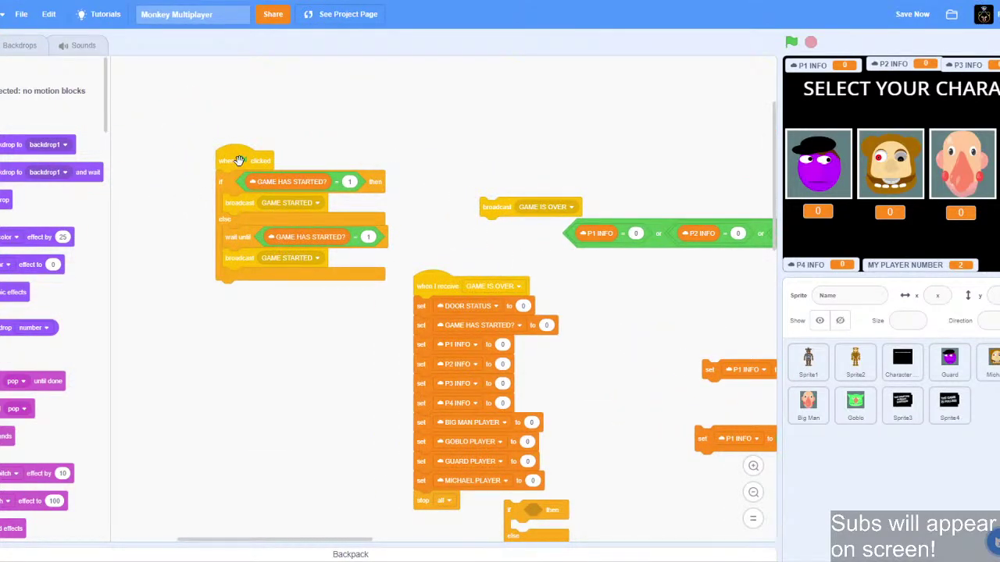
{"action": "left_click_drag", "start_coordinate": [222, 169], "coordinate": [199, 207]}
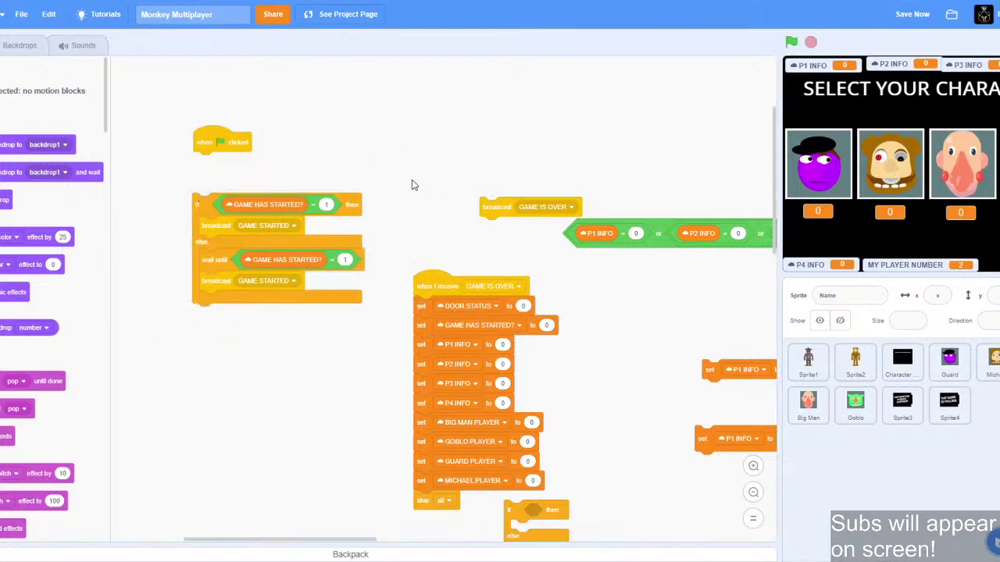
Review the backdrop's scripts that assign player numbers, update player info, check for offline players and set GAME HAS STARTED?
{"action": "left_click_drag", "start_coordinate": [589, 334], "coordinate": [273, 102]}
{"action": "left_click_drag", "start_coordinate": [480, 373], "coordinate": [243, 130]}
{"action": "left_click_drag", "start_coordinate": [406, 467], "coordinate": [673, 103]}
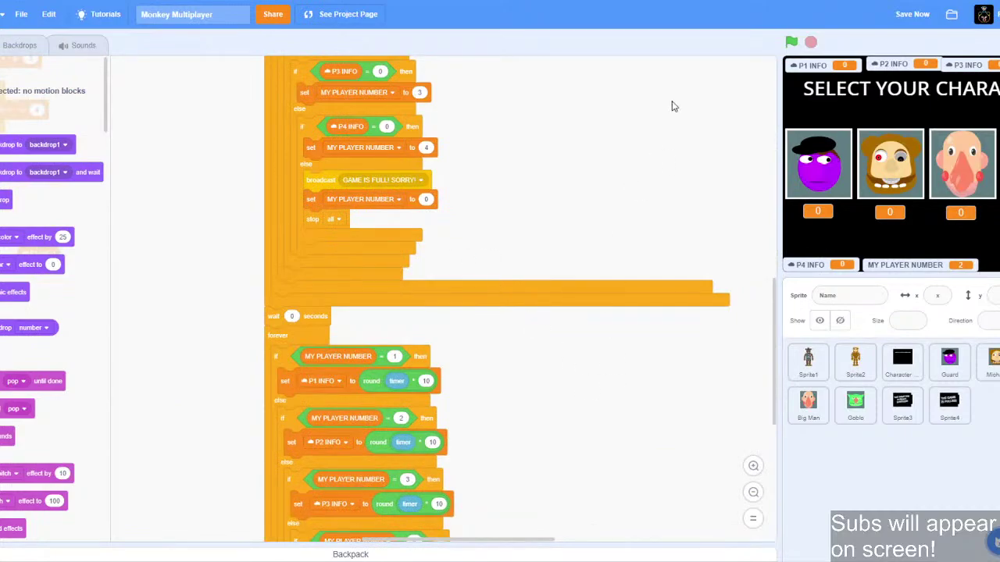
{"action": "left_click_drag", "start_coordinate": [701, 313], "coordinate": [428, 465]}
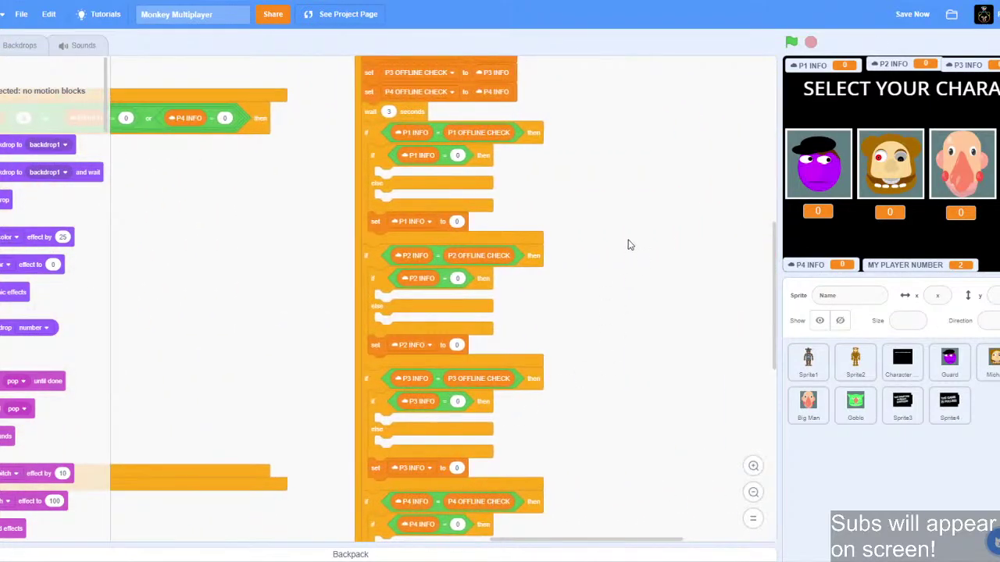
{"action": "left_click_drag", "start_coordinate": [630, 243], "coordinate": [431, 547]}
{"action": "left_click_drag", "start_coordinate": [557, 561], "coordinate": [999, 561]}
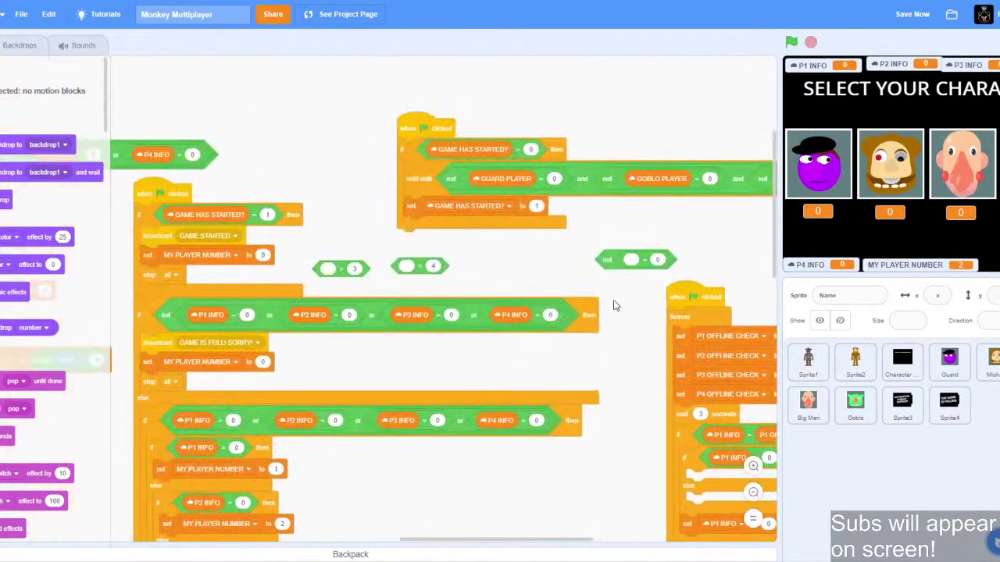
{"action": "scroll", "coordinate": [559, 276], "scroll_direction": "up", "scroll_amount": 2}
{"action": "scroll", "coordinate": [642, 319], "scroll_direction": "left", "scroll_amount": 3}
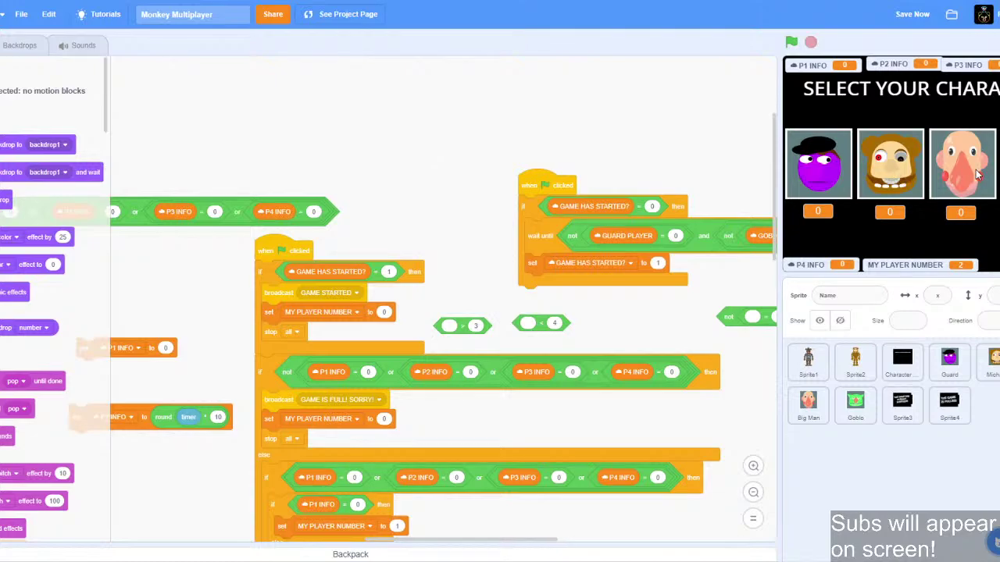
Inspect Sprite1's Big Man, Goblo and Michael character costumes up close.
{"action": "left_click", "coordinate": [811, 368]}
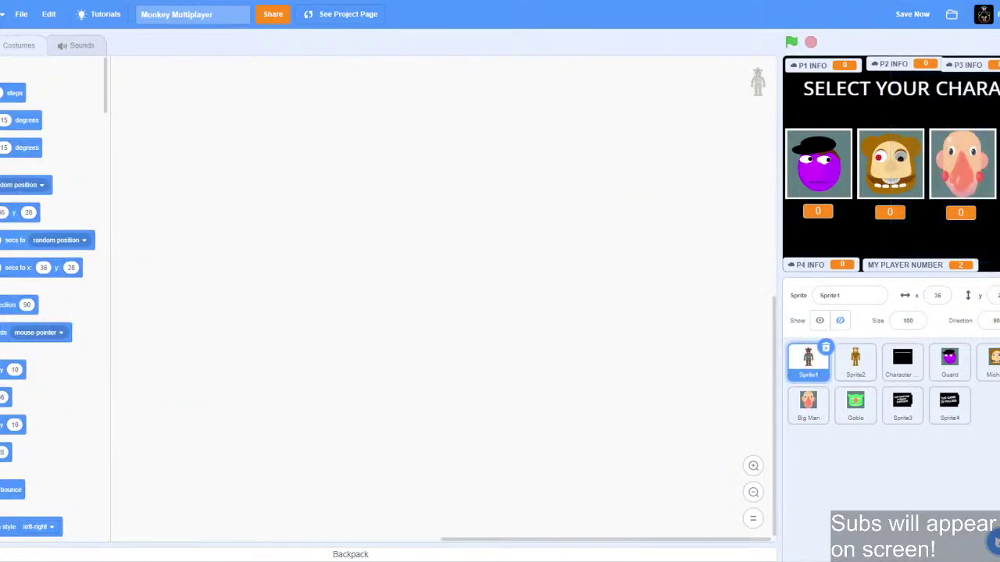
{"action": "left_click", "coordinate": [27, 44]}
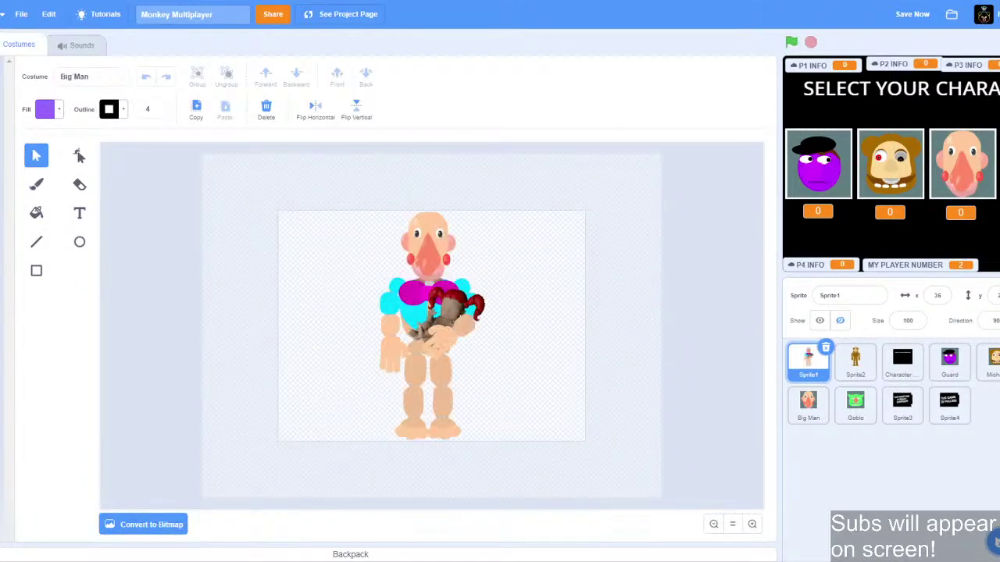
{"action": "left_click", "coordinate": [752, 524]}
{"action": "left_click", "coordinate": [753, 524]}
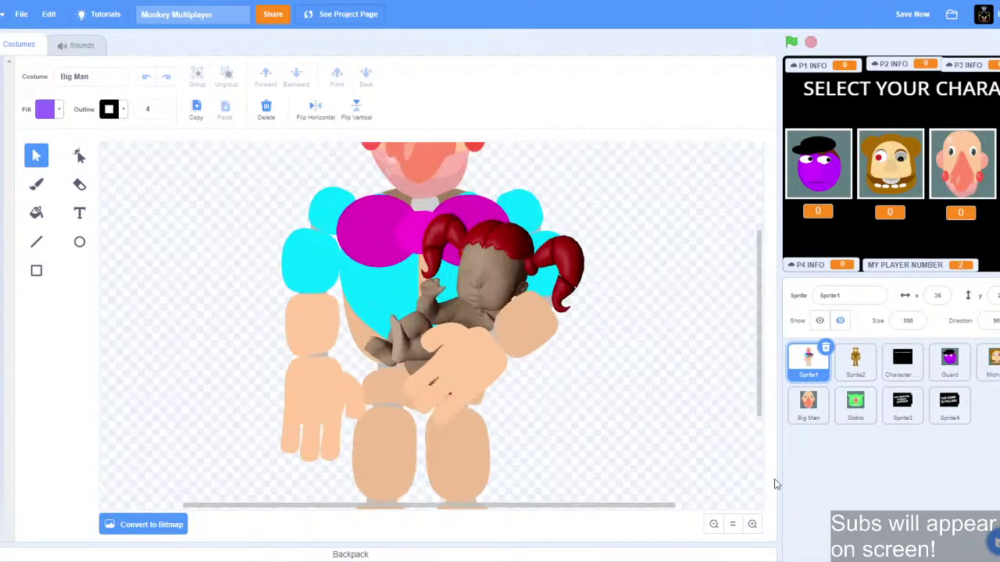
{"action": "scroll", "coordinate": [762, 345], "scroll_direction": "up", "scroll_amount": 3}
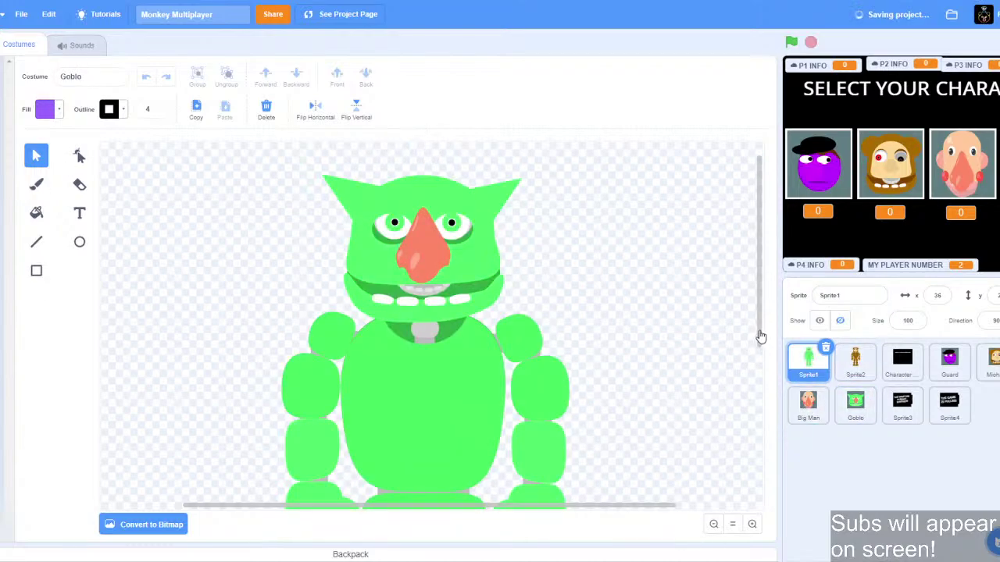
{"action": "mouse_move", "coordinate": [758, 334]}
{"action": "left_mouse_down"}
{"action": "mouse_move", "coordinate": [769, 403]}
{"action": "mouse_move", "coordinate": [763, 330]}
{"action": "left_mouse_up"}
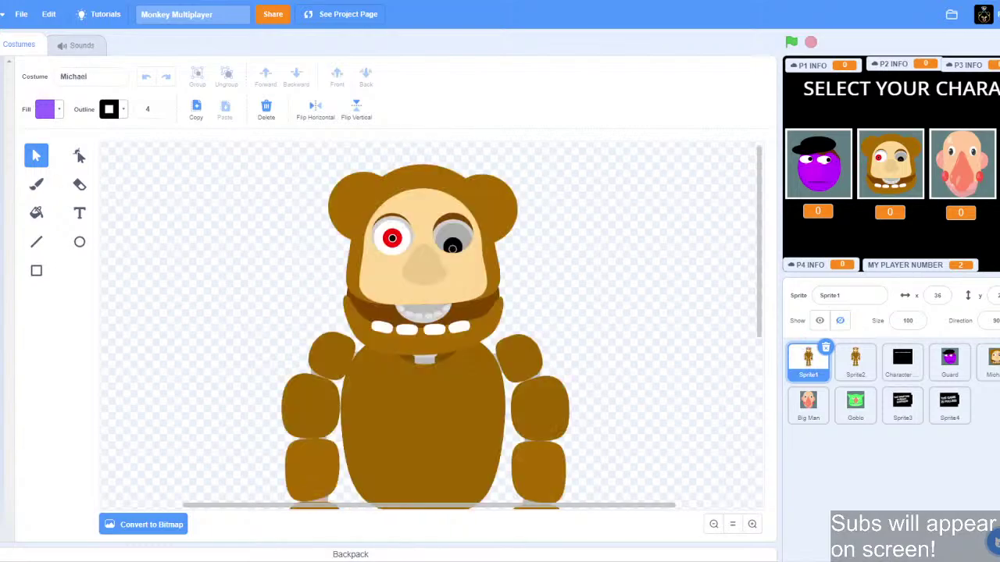
{"action": "left_click", "coordinate": [713, 526]}
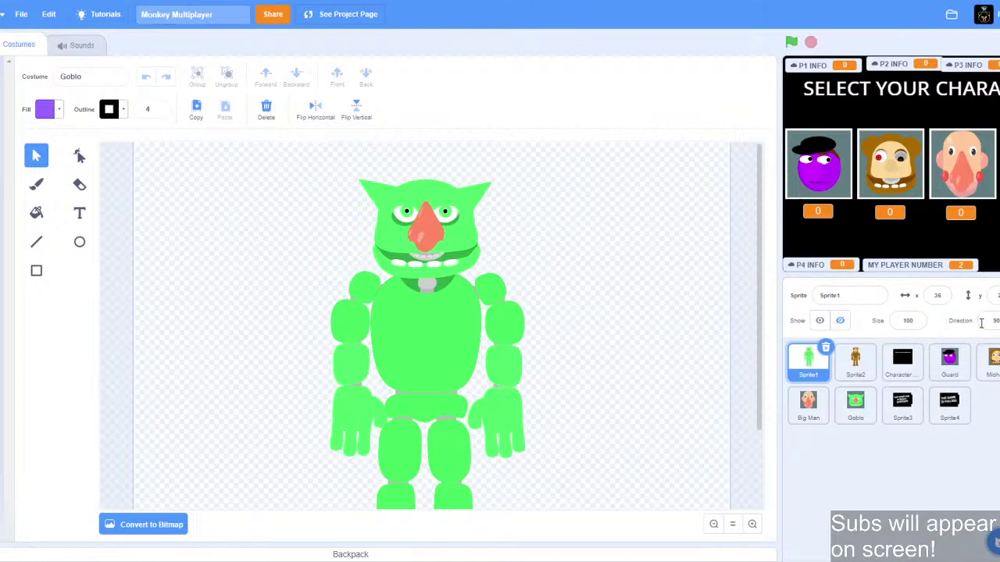
Create a new blank sprite and show its empty costume for painting.
{"action": "mouse_move", "coordinate": [994, 540]}
{"action": "left_click", "coordinate": [995, 496]}
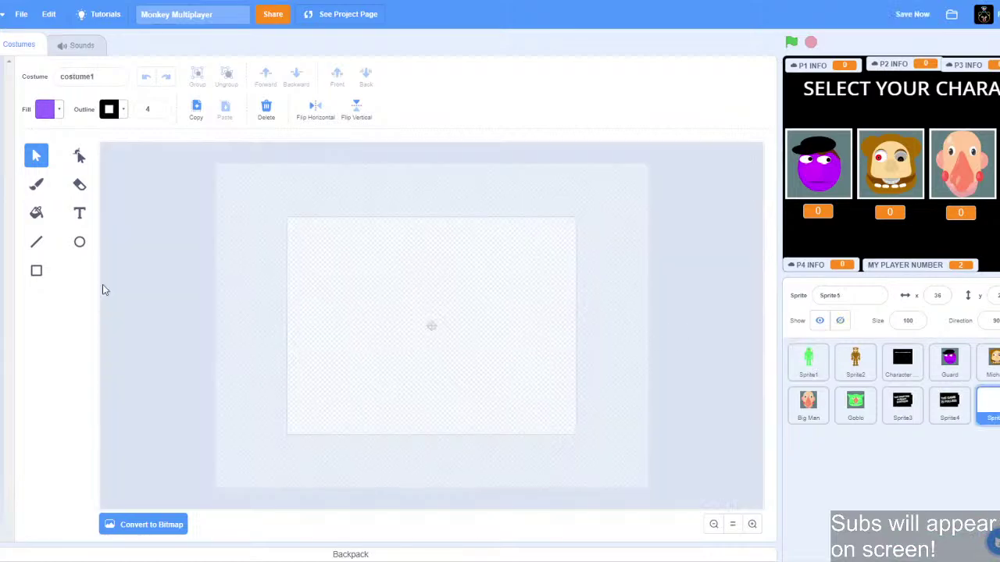
{"action": "left_click", "coordinate": [855, 402]}
{"action": "left_click", "coordinate": [2, 44]}
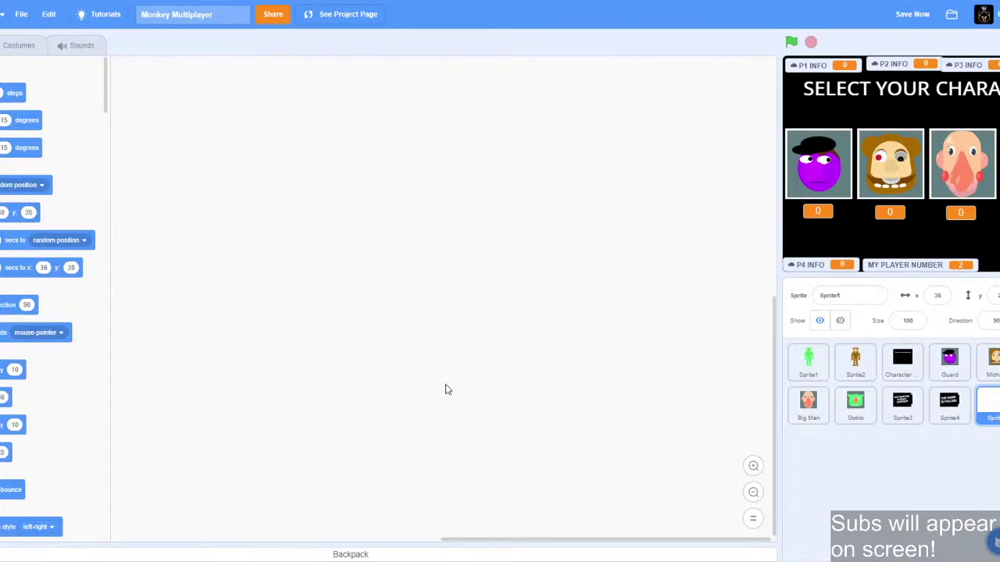
{"action": "left_click", "coordinate": [18, 44]}
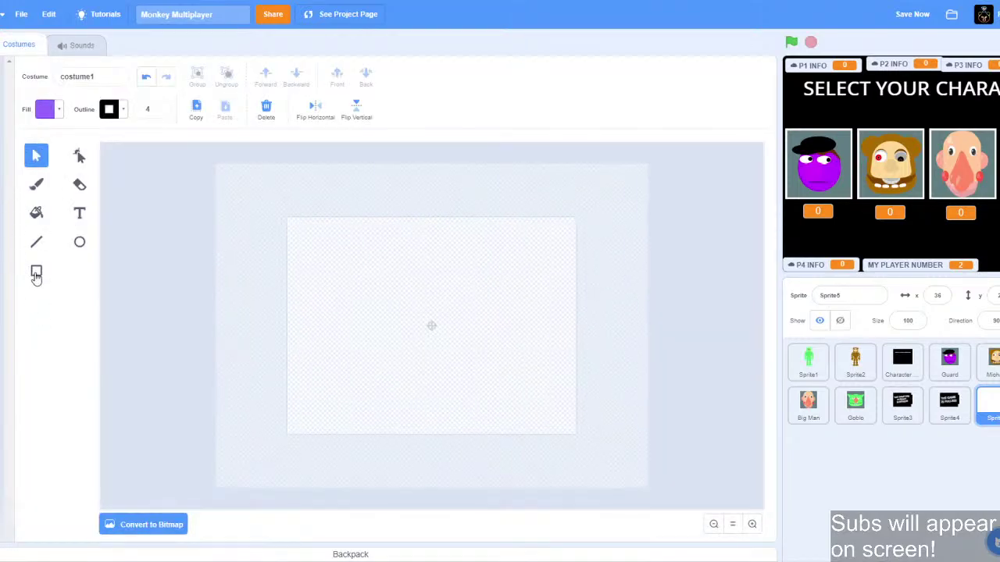
Draw a dark red rectangle in the new costume, using fill color 0 and saturation 100.
{"action": "left_click", "coordinate": [36, 270]}
{"action": "left_click", "coordinate": [59, 111]}
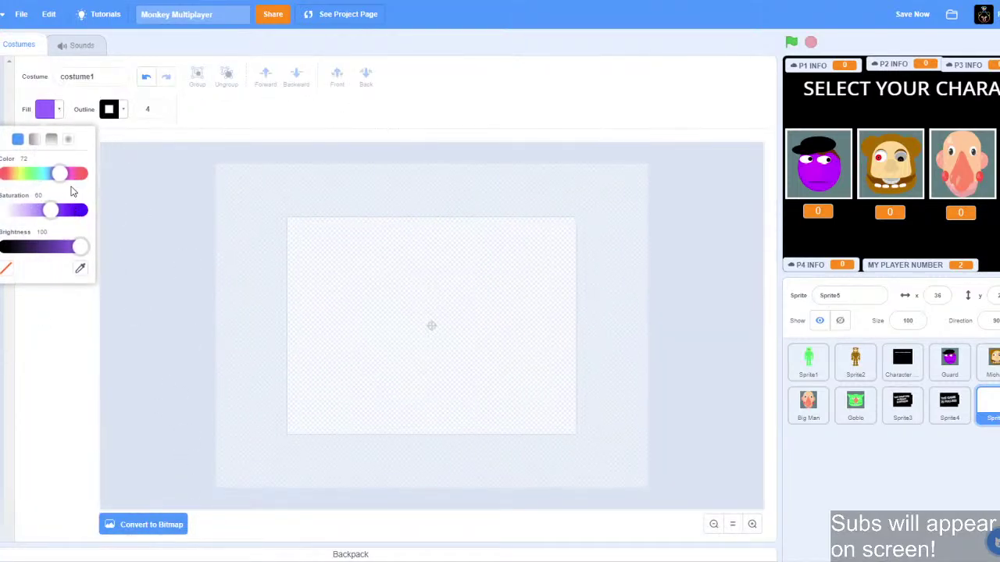
{"action": "left_click_drag", "start_coordinate": [61, 173], "coordinate": [7, 173]}
{"action": "left_click_drag", "start_coordinate": [53, 210], "coordinate": [251, 221]}
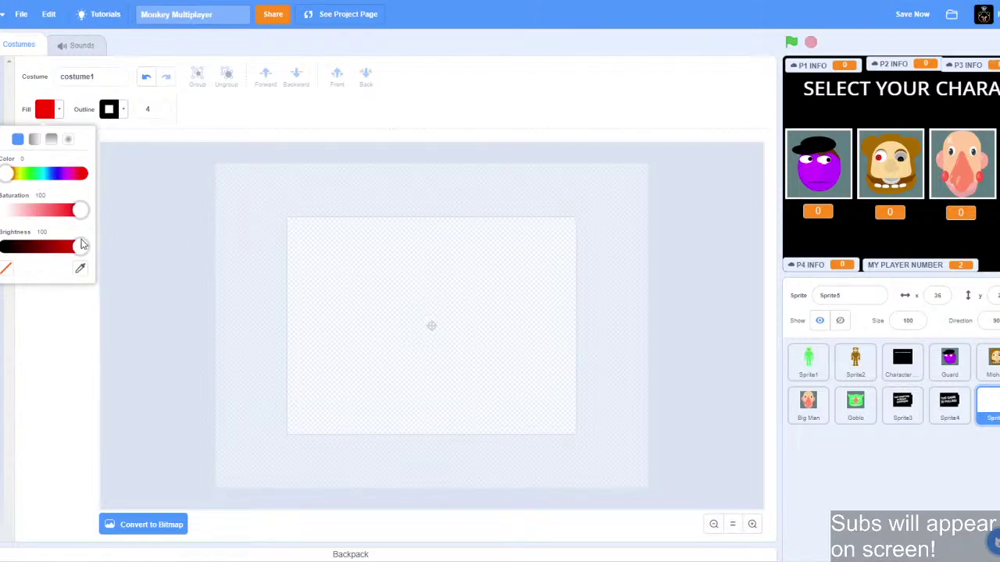
{"action": "left_click_drag", "start_coordinate": [81, 246], "coordinate": [75, 247]}
{"action": "left_click_drag", "start_coordinate": [356, 278], "coordinate": [474, 350]}
Give the red rectangle a white outline with a width of 9.
{"action": "left_click", "coordinate": [123, 110]}
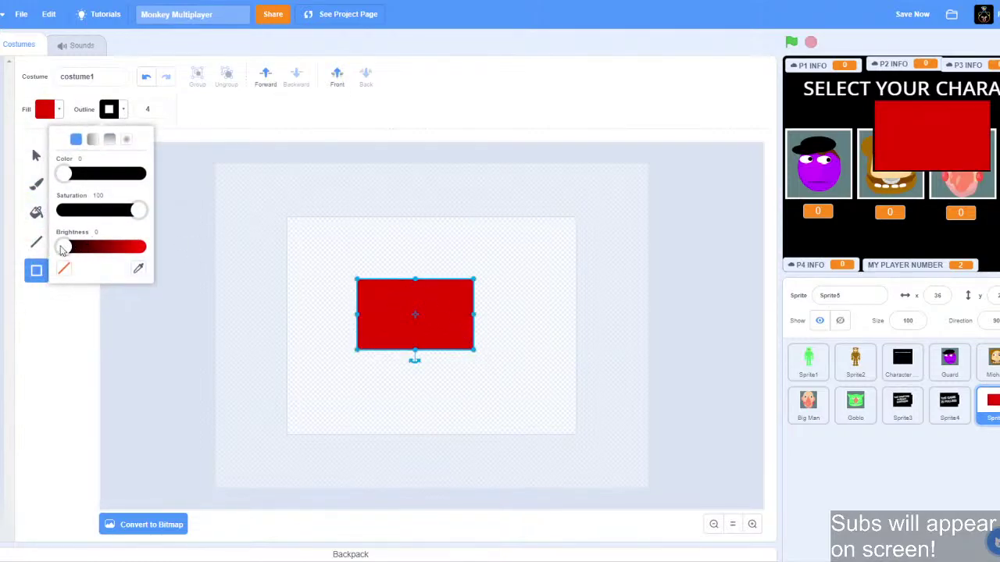
{"action": "left_click_drag", "start_coordinate": [78, 247], "coordinate": [140, 247]}
{"action": "left_click_drag", "start_coordinate": [138, 209], "coordinate": [62, 210]}
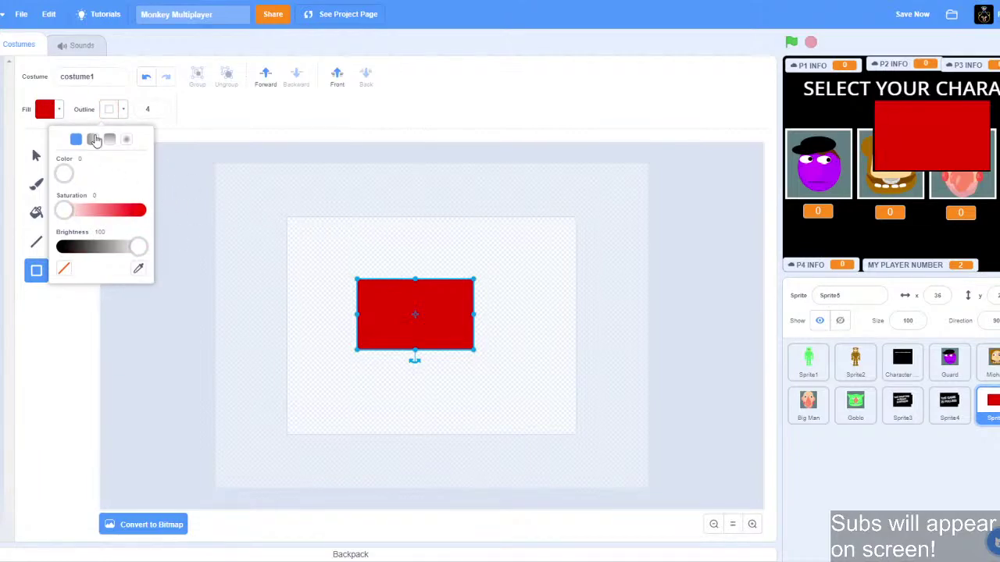
{"action": "left_click", "coordinate": [159, 109]}
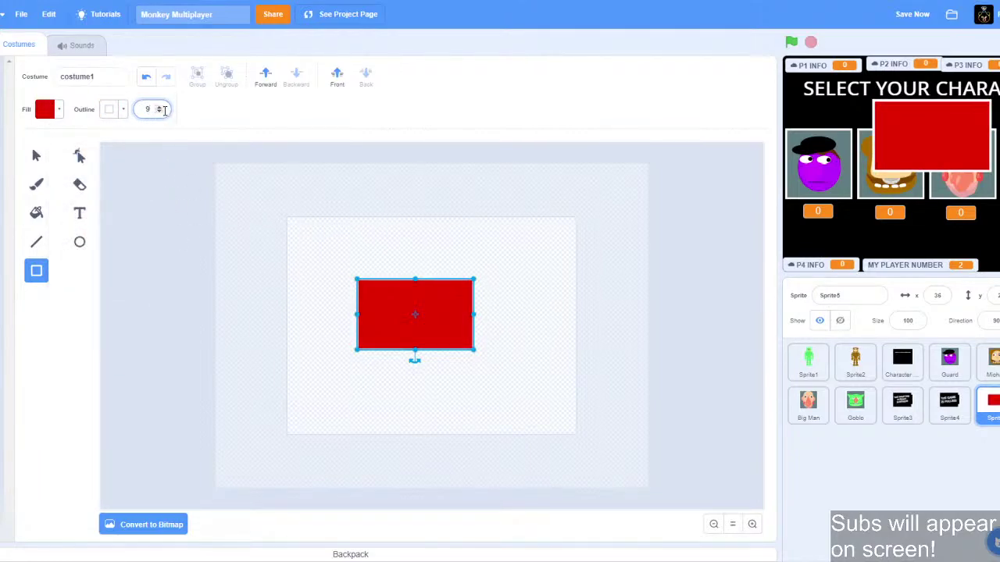
Center and shrink the red rectangle in the costume, and place its sprite in the stage's lower-right corner at about x 166.
{"action": "left_click", "coordinate": [34, 157]}
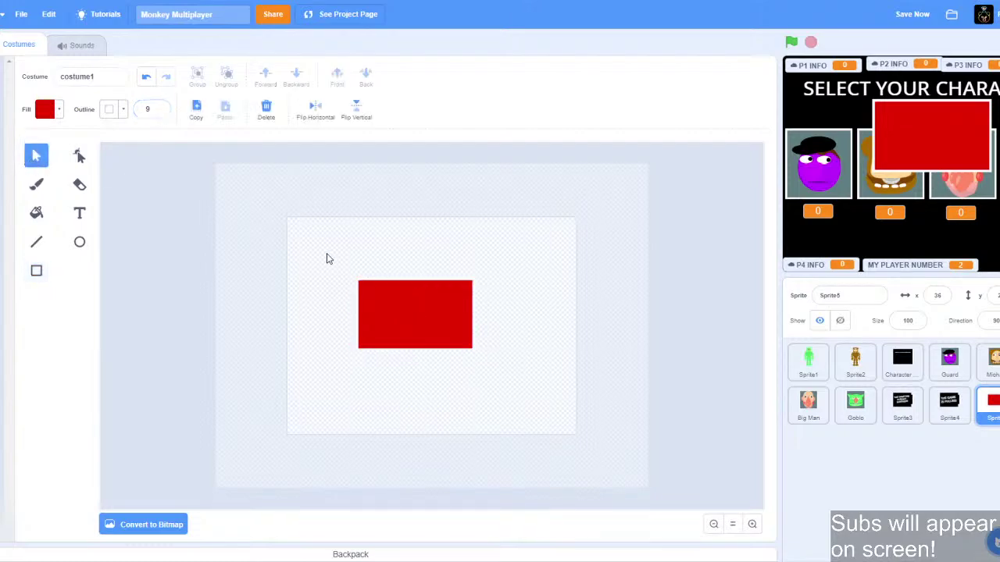
{"action": "left_click_drag", "start_coordinate": [390, 313], "coordinate": [414, 325]}
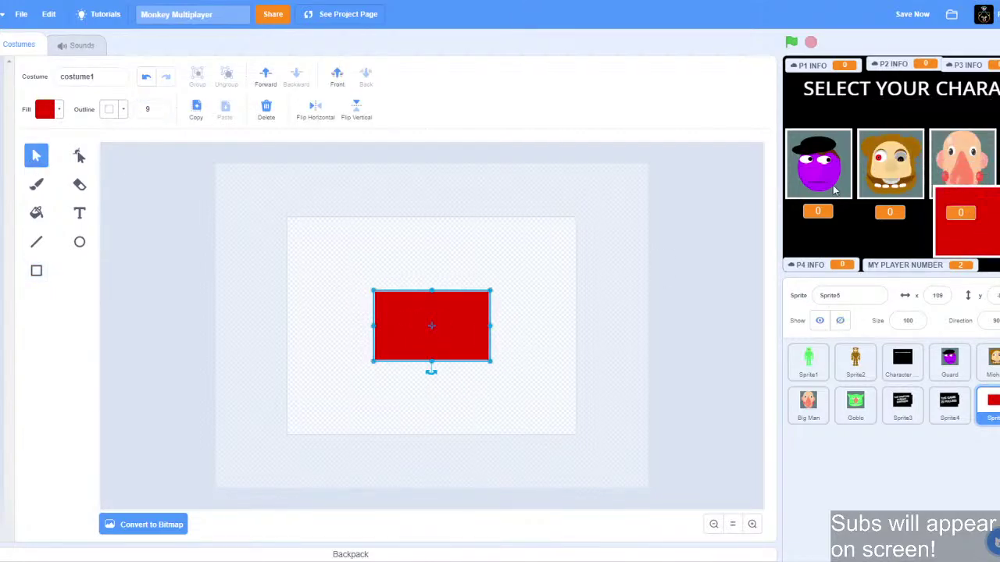
{"action": "left_click_drag", "start_coordinate": [374, 292], "coordinate": [413, 321]}
{"action": "left_click_drag", "start_coordinate": [983, 239], "coordinate": [998, 262]}
{"action": "left_click_drag", "start_coordinate": [389, 300], "coordinate": [417, 330]}
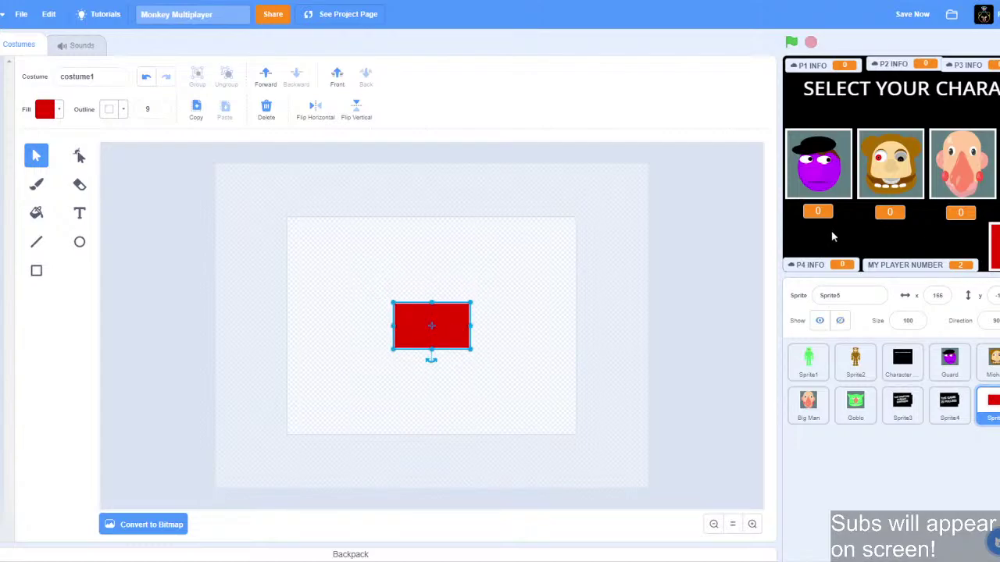
Start Sprite5's script with a green flag hat block and a go to block for x 169, y -138.
{"action": "left_click", "coordinate": [2, 45]}
{"action": "left_click_drag", "start_coordinate": [8, 212], "coordinate": [426, 220]}
{"action": "scroll", "coordinate": [24, 313], "scroll_direction": "down", "scroll_amount": 10}
{"action": "left_click_drag", "start_coordinate": [12, 385], "coordinate": [427, 204]}
Copy Goblo's 0.1-second wait and forever show/hide check on GAME HAS STARTED? into Sprite5 and attach it below the go to block.
{"action": "left_click", "coordinate": [843, 419]}
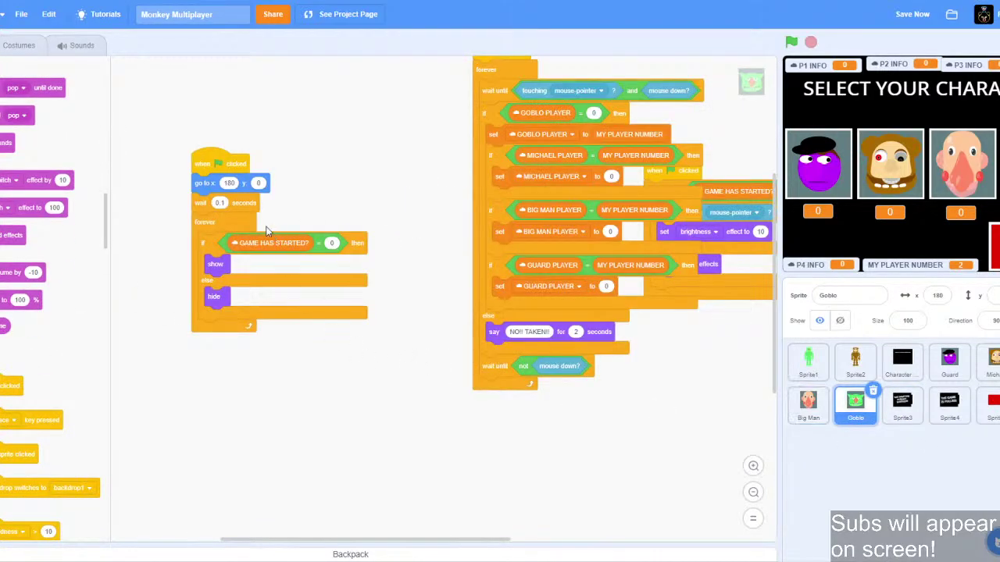
{"action": "left_click_drag", "start_coordinate": [200, 219], "coordinate": [363, 381]}
{"action": "left_click_drag", "start_coordinate": [434, 386], "coordinate": [990, 402]}
{"action": "left_click", "coordinate": [990, 402]}
{"action": "left_click_drag", "start_coordinate": [134, 93], "coordinate": [396, 242]}
{"action": "left_click_drag", "start_coordinate": [434, 198], "coordinate": [243, 164]}
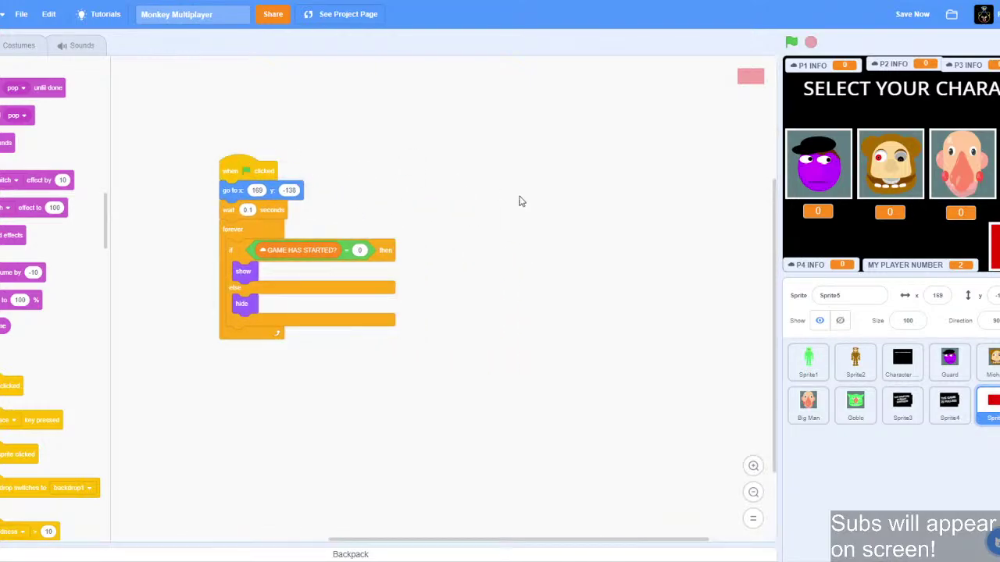
Ready the Text tool for Sprite5's costume, switch to Sprite1 and save the project.
{"action": "left_click", "coordinate": [4, 45]}
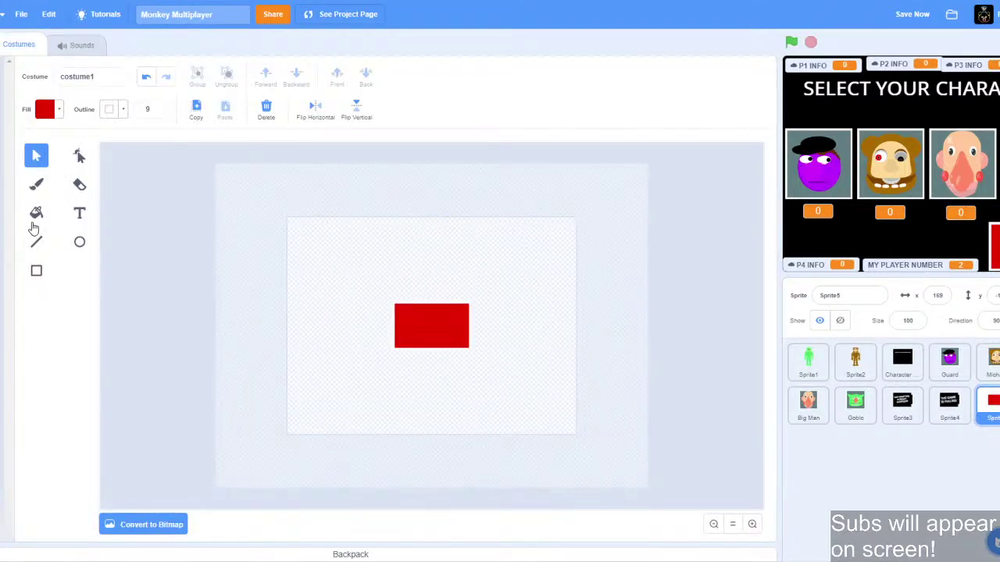
{"action": "left_click", "coordinate": [79, 212]}
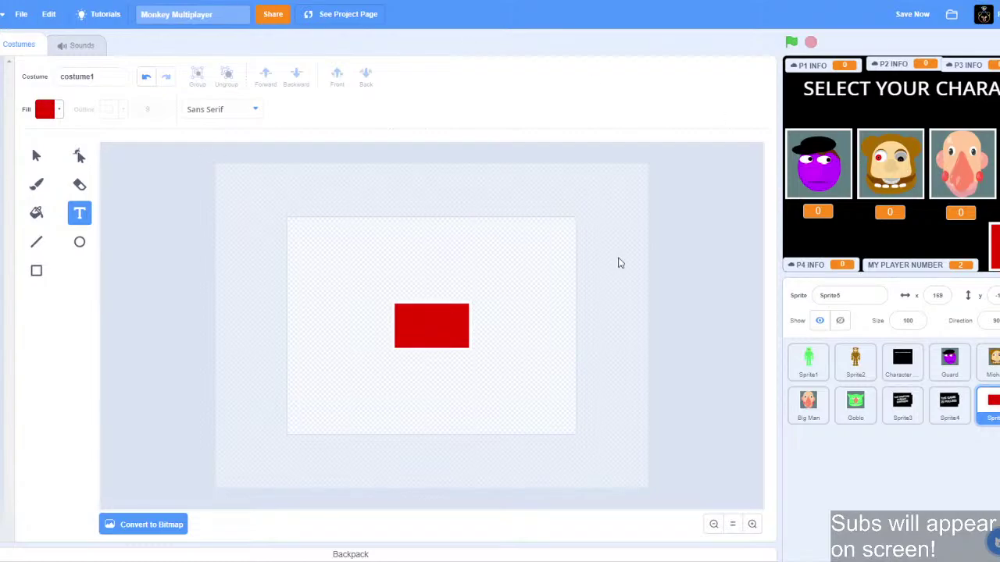
{"action": "left_click", "coordinate": [805, 365]}
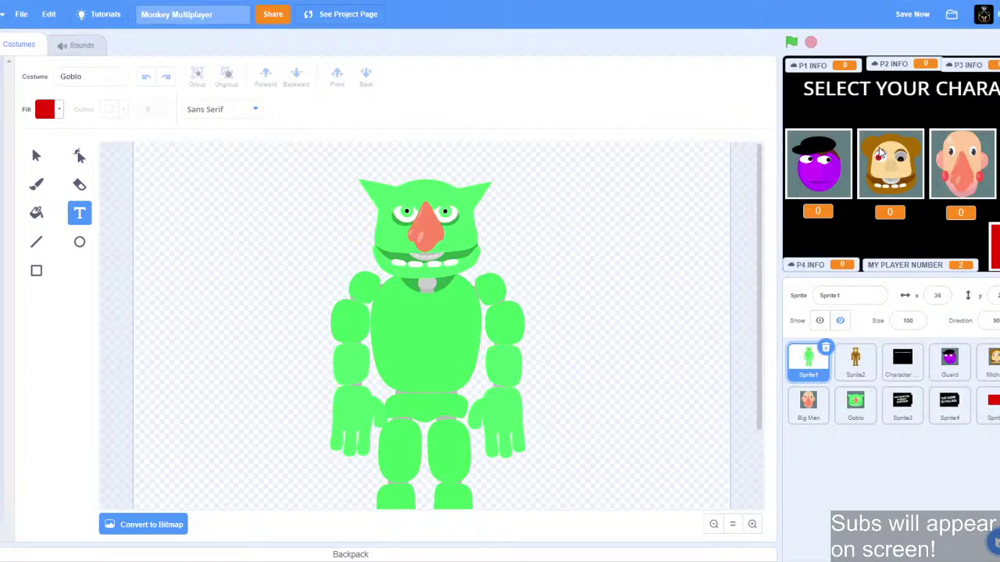
{"action": "left_click", "coordinate": [915, 15]}
Add white START text over the red rectangle in Sprite5's costume.
{"action": "left_click", "coordinate": [990, 402]}
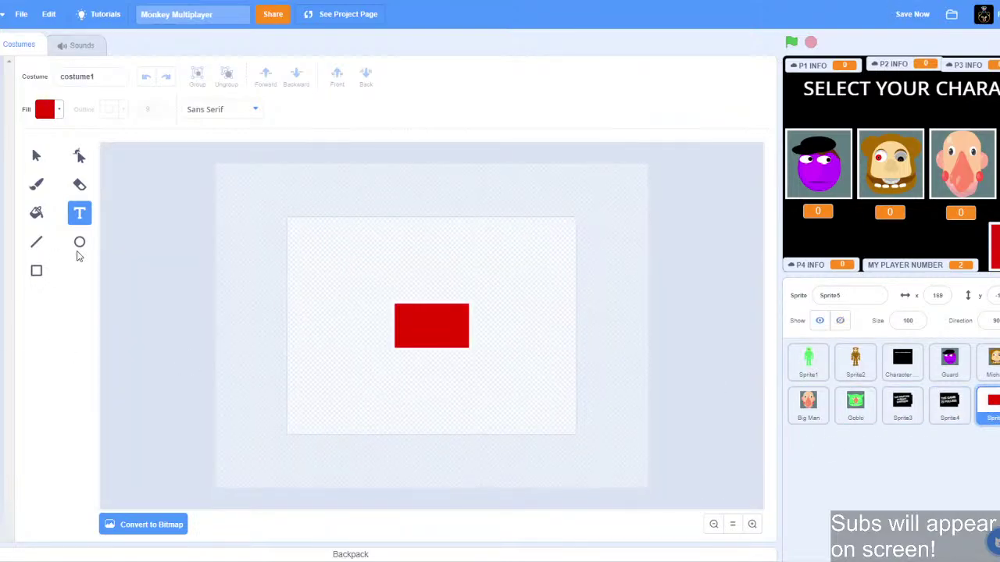
{"action": "left_click", "coordinate": [49, 111]}
{"action": "left_click_drag", "start_coordinate": [80, 188], "coordinate": [6, 187]}
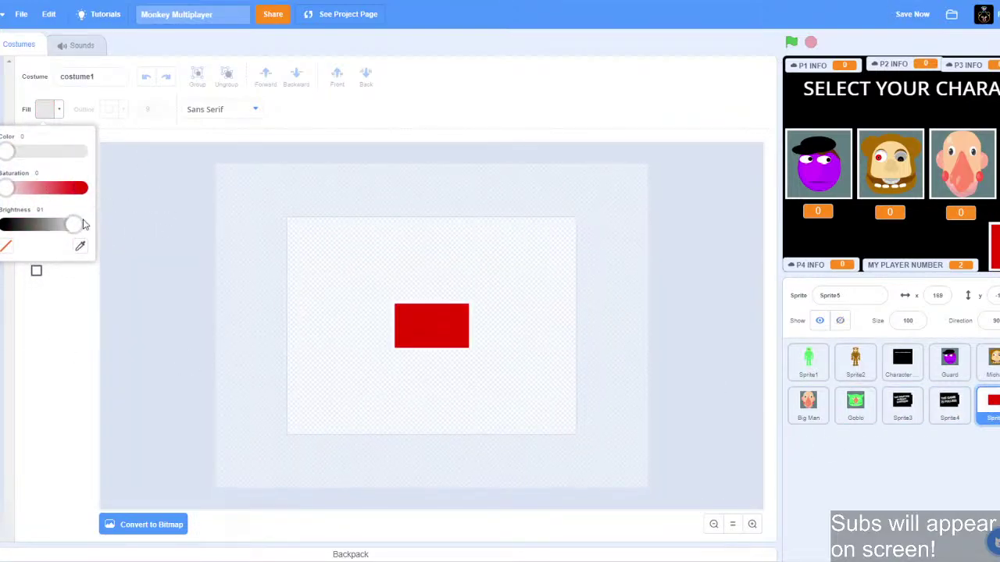
{"action": "left_click", "coordinate": [407, 315]}
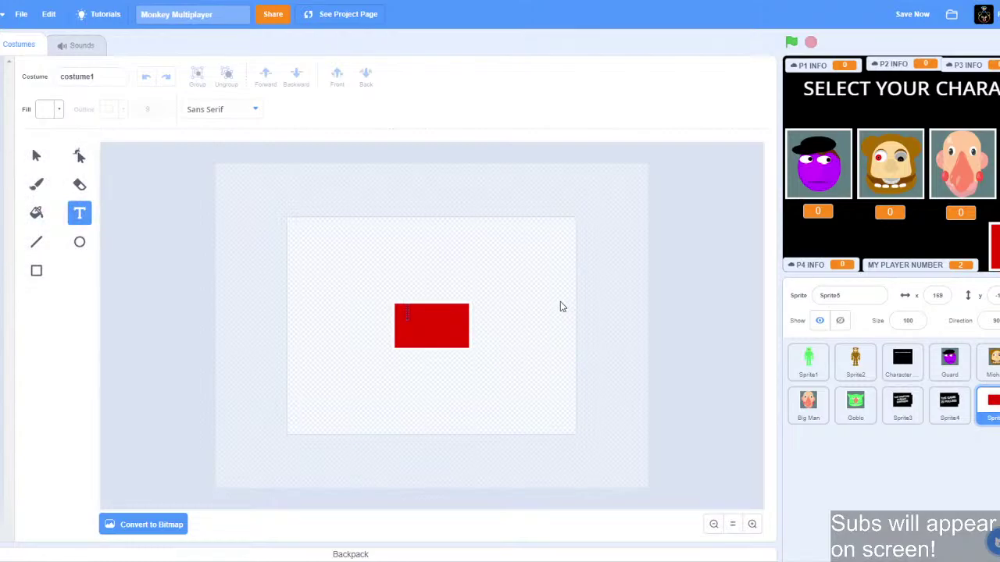
{"action": "type", "text": "START"}
Enlarge and center the START text to span the red rectangle's width, and open Sprite5's code.
{"action": "left_click", "coordinate": [36, 155]}
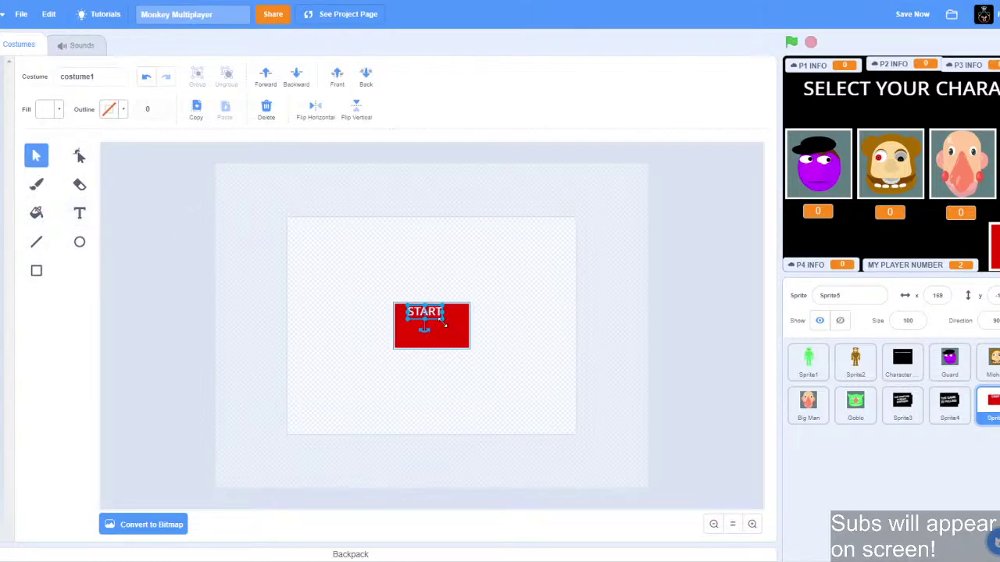
{"action": "left_click_drag", "start_coordinate": [443, 321], "coordinate": [482, 338]}
{"action": "mouse_move", "coordinate": [447, 319]}
{"action": "left_mouse_down"}
{"action": "mouse_move", "coordinate": [433, 330]}
{"action": "mouse_move", "coordinate": [449, 323]}
{"action": "left_mouse_up"}
{"action": "left_click", "coordinate": [490, 316]}
{"action": "left_click", "coordinate": [446, 330]}
{"action": "left_click", "coordinate": [586, 330]}
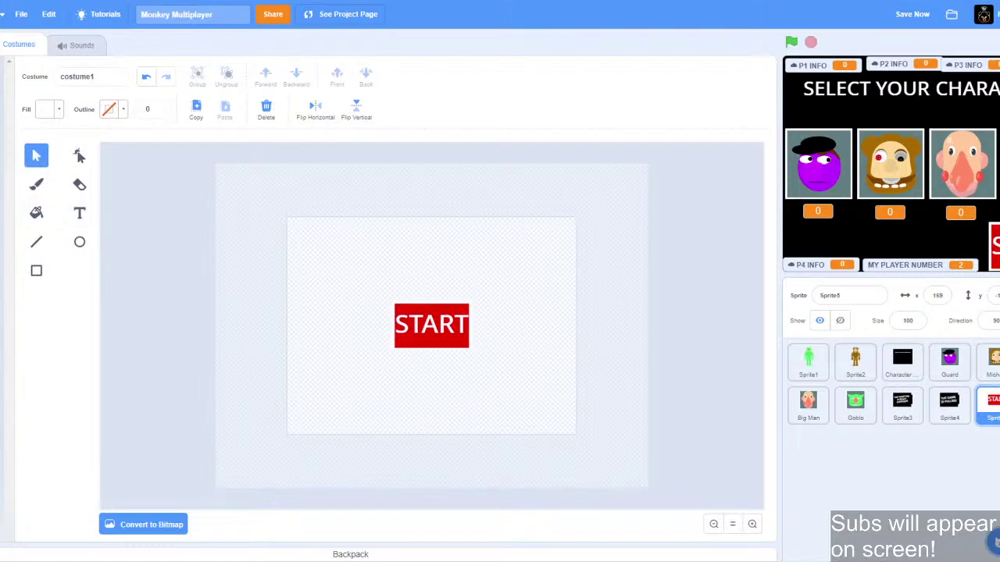
{"action": "left_click", "coordinate": [1, 45]}
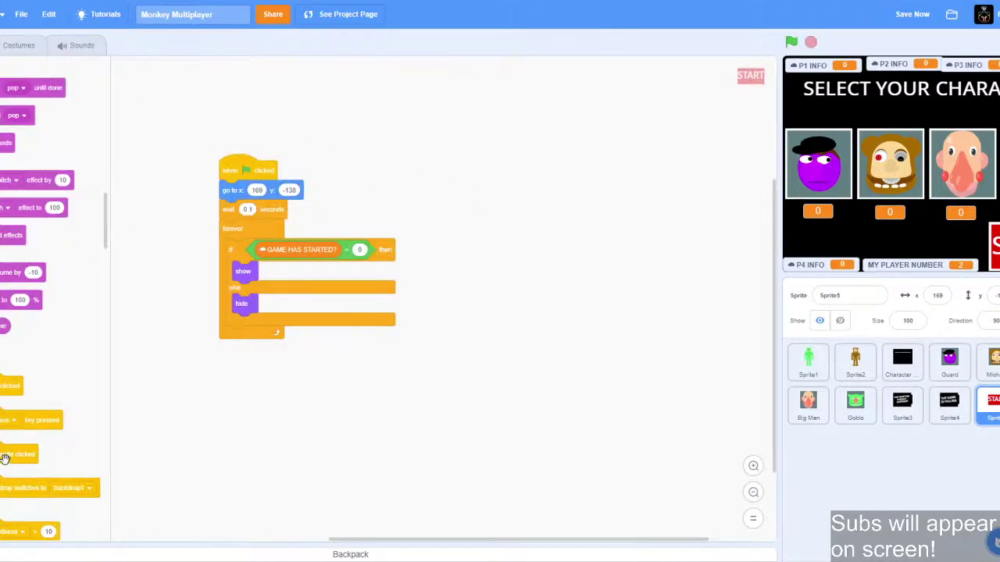
{"action": "scroll", "coordinate": [4, 459], "scroll_direction": "down", "scroll_amount": 5}
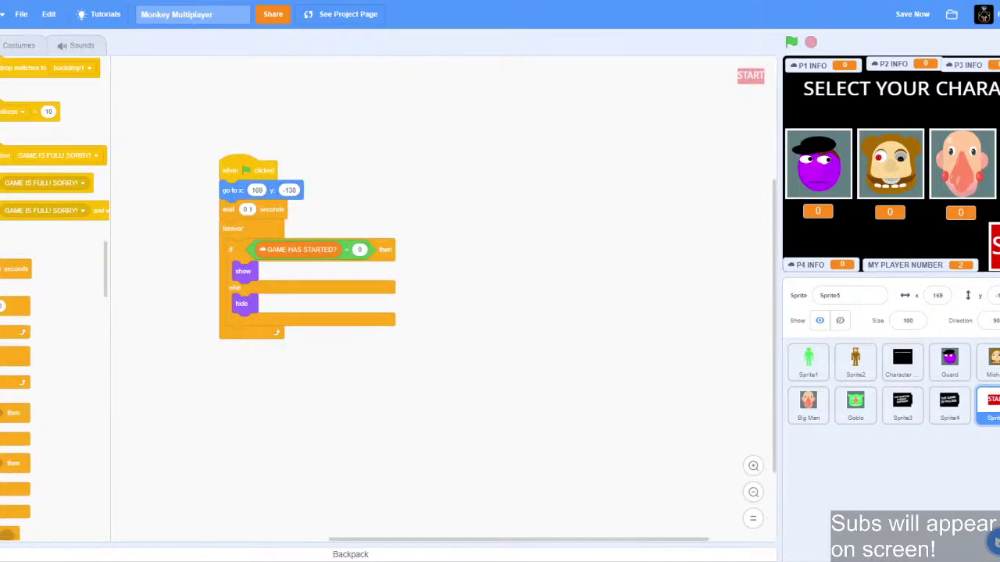
{"action": "left_click_drag", "start_coordinate": [11, 413], "coordinate": [249, 277]}
{"action": "key", "text": "ctrl+z"}
Add an and operator to Sprite5's code and put the GAME HAS STARTED? = 0 condition in its first slot.
{"action": "scroll", "coordinate": [50, 313], "scroll_direction": "down", "scroll_amount": 5}
{"action": "left_click_drag", "start_coordinate": [12, 283], "coordinate": [356, 377]}
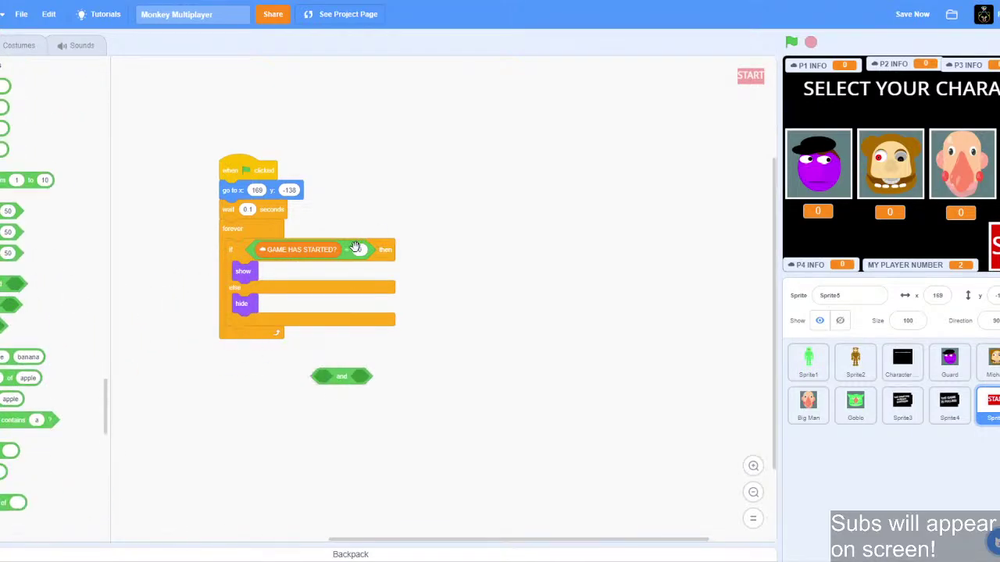
{"action": "left_click_drag", "start_coordinate": [355, 248], "coordinate": [426, 380]}
Duplicate the condition into the and operator's second slot and change it to MY PLAYER NUMBER = 1.
{"action": "right_click", "coordinate": [418, 379]}
{"action": "left_click", "coordinate": [439, 386]}
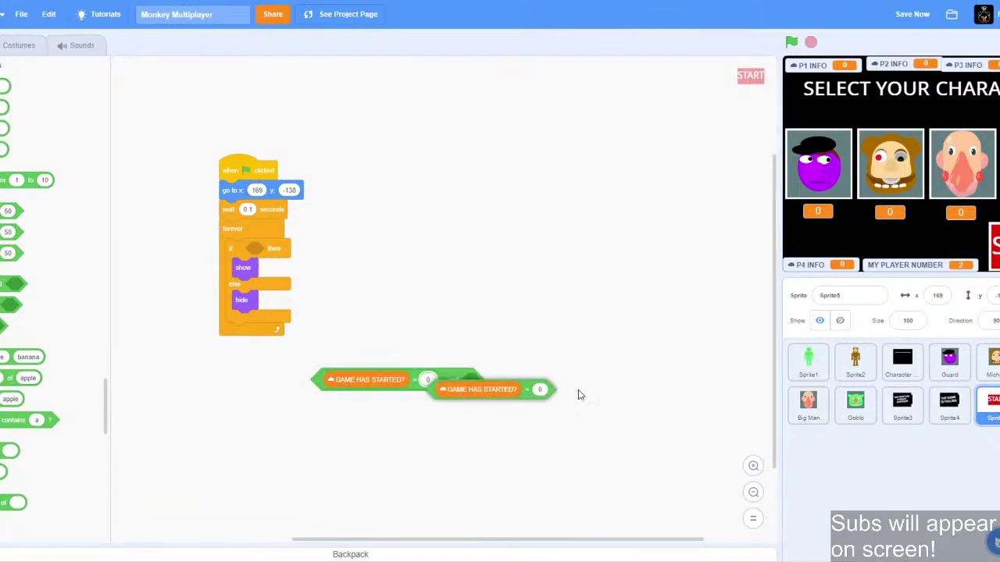
{"action": "left_click", "coordinate": [605, 387]}
{"action": "right_click", "coordinate": [508, 381]}
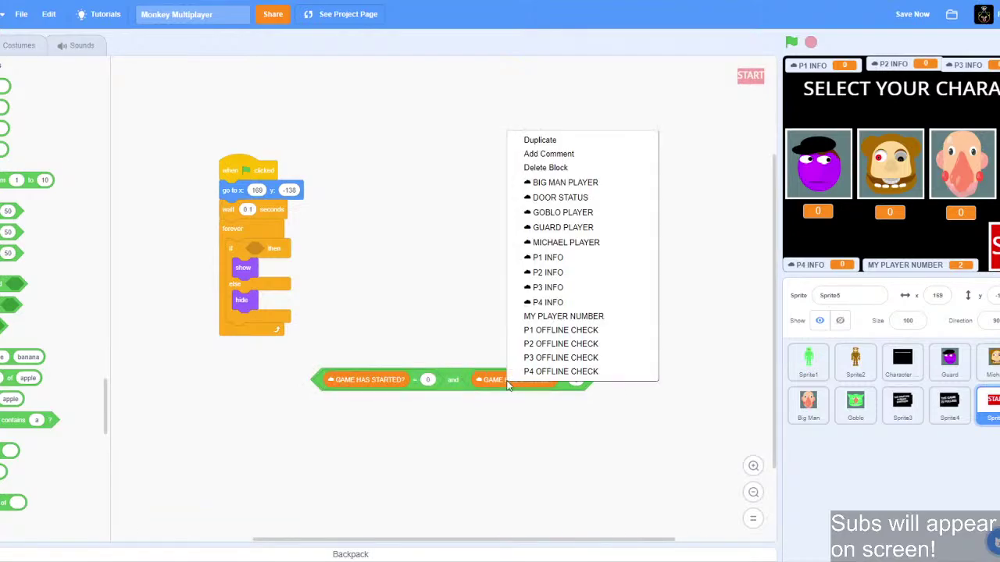
{"action": "left_click", "coordinate": [579, 319]}
{"action": "left_click", "coordinate": [563, 378]}
{"action": "type", "text": "1"}
Insert the combined and condition into the empty if-else block of the show/hide loop and save the project.
{"action": "left_click_drag", "start_coordinate": [450, 382], "coordinate": [449, 331]}
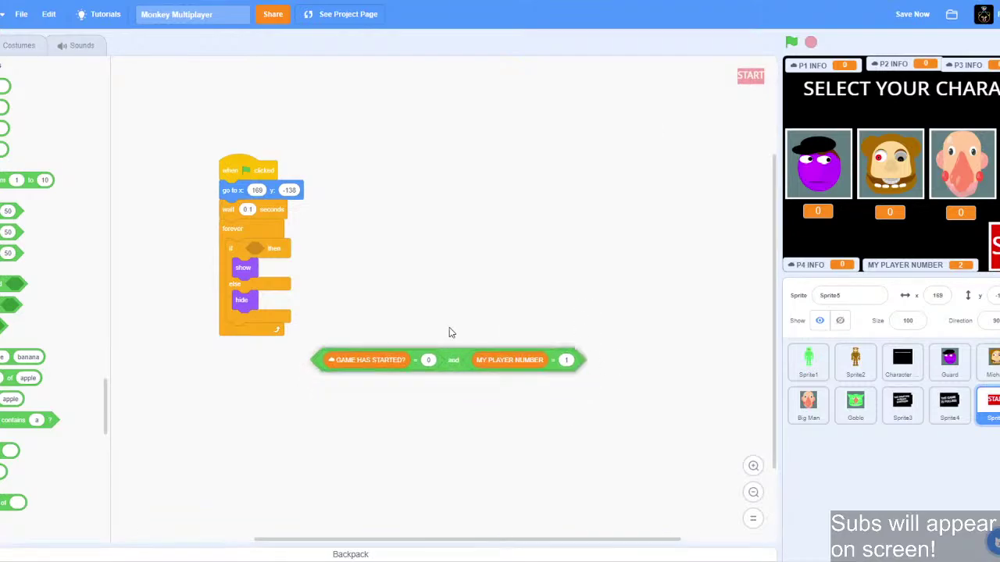
{"action": "left_click_drag", "start_coordinate": [450, 366], "coordinate": [399, 261]}
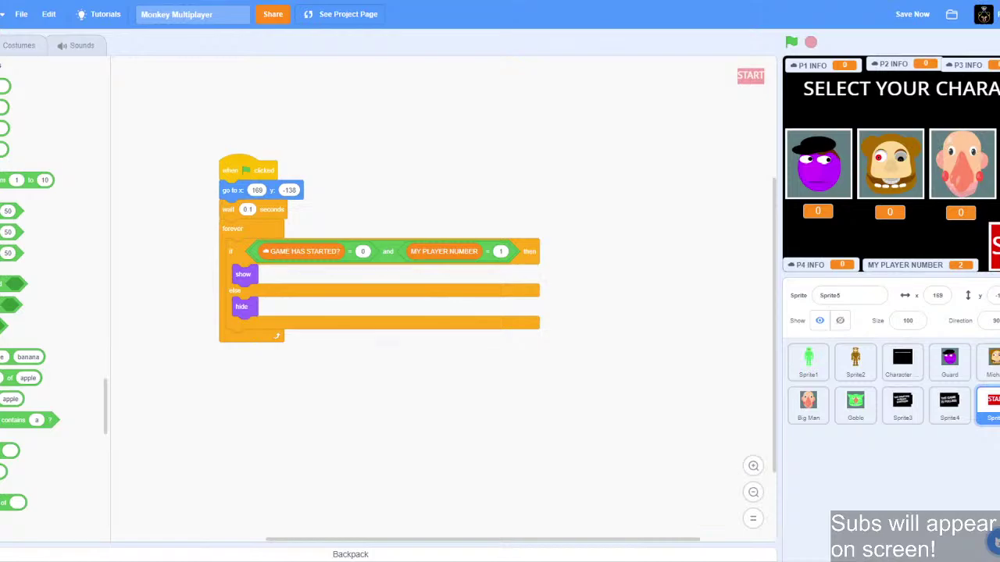
{"action": "left_click", "coordinate": [912, 14]}
Separate Goblo's overlapping scripts and copy its mouse-pointer brightness script to Sprite5.
{"action": "left_click", "coordinate": [855, 402]}
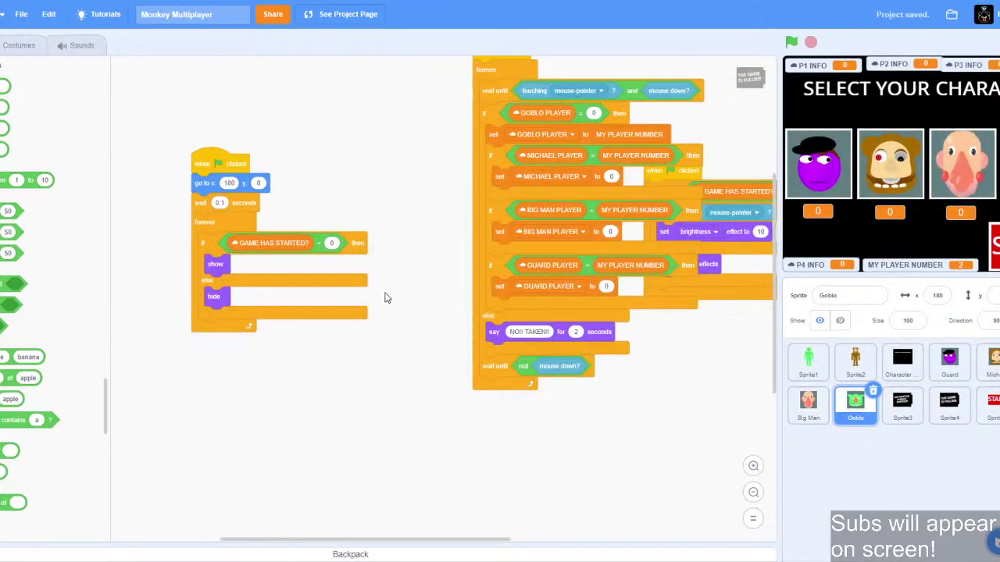
{"action": "left_click_drag", "start_coordinate": [385, 297], "coordinate": [325, 430]}
{"action": "left_click_drag", "start_coordinate": [699, 299], "coordinate": [628, 253]}
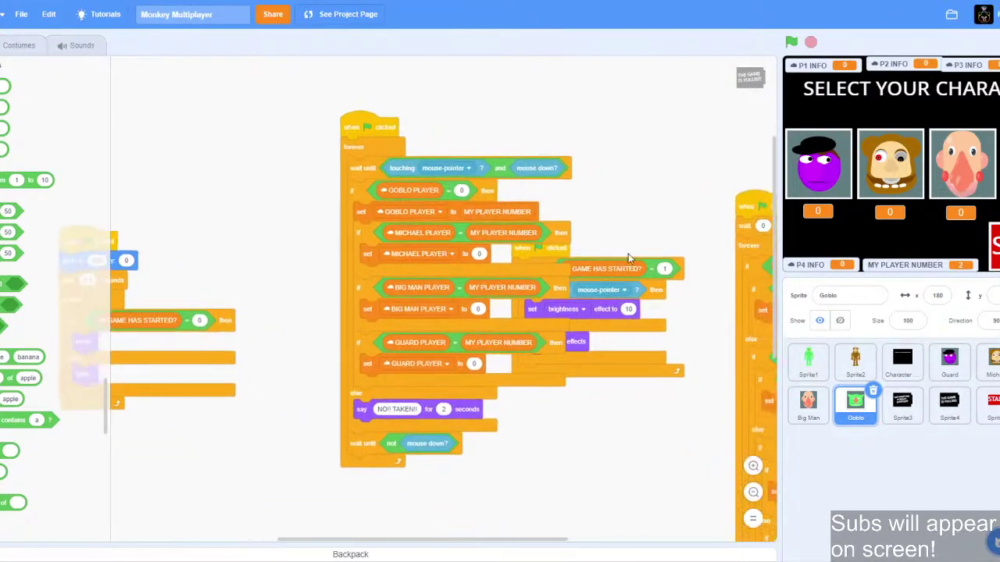
{"action": "left_click_drag", "start_coordinate": [360, 127], "coordinate": [265, 120]}
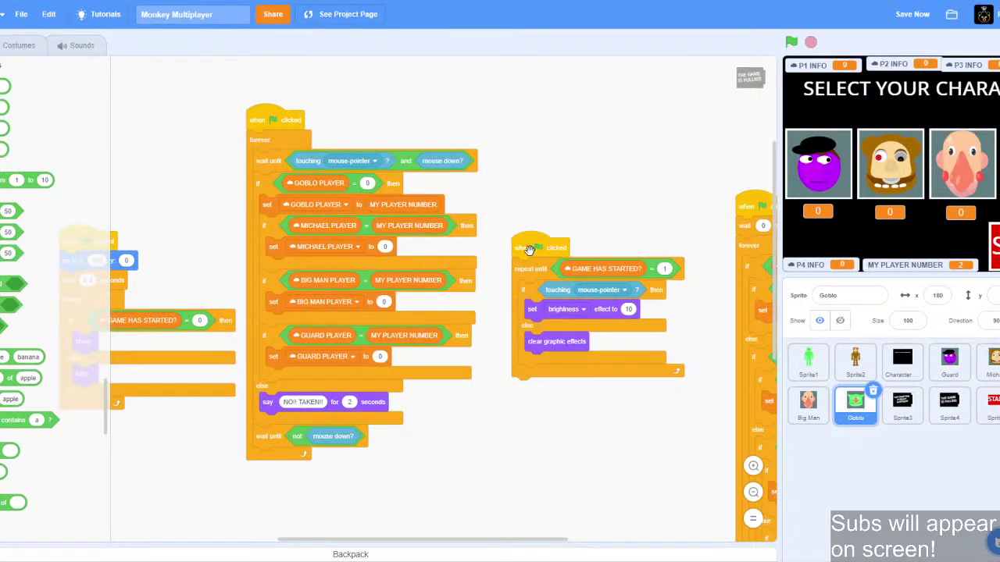
{"action": "left_click_drag", "start_coordinate": [552, 248], "coordinate": [994, 411]}
In Sprite5, move the copied brightness script clear of the show/hide script, to its right.
{"action": "left_click", "coordinate": [988, 404]}
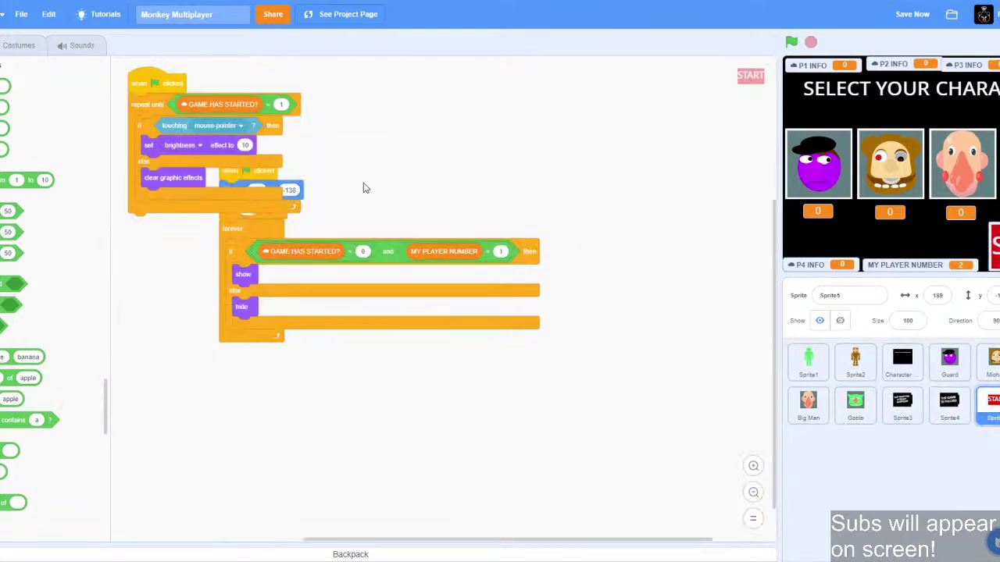
{"action": "left_click_drag", "start_coordinate": [140, 88], "coordinate": [552, 114]}
{"action": "scroll", "coordinate": [571, 223], "scroll_direction": "up", "scroll_amount": 1}
{"action": "scroll", "coordinate": [571, 223], "scroll_direction": "right", "scroll_amount": 2}
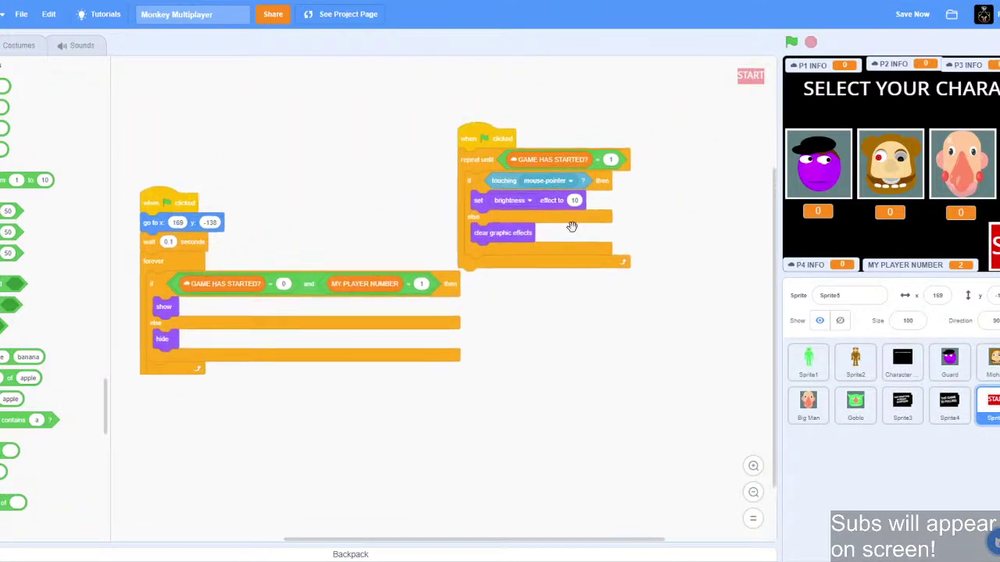
{"action": "left_click_drag", "start_coordinate": [484, 129], "coordinate": [521, 137]}
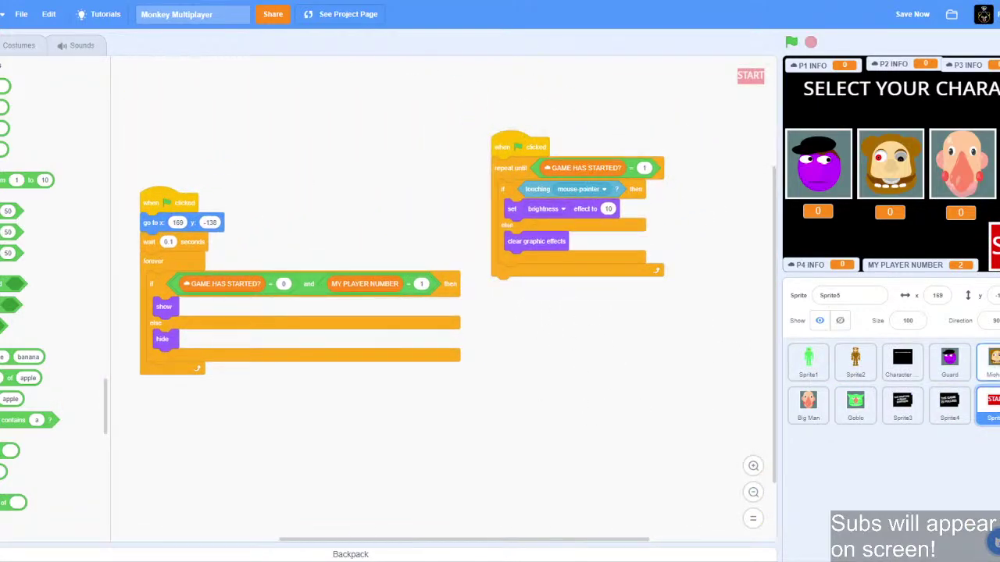
Copy Goblo's forever mouse-click script to Sprite5 and open Sprite5's code.
{"action": "left_click", "coordinate": [949, 402]}
{"action": "left_click", "coordinate": [855, 402]}
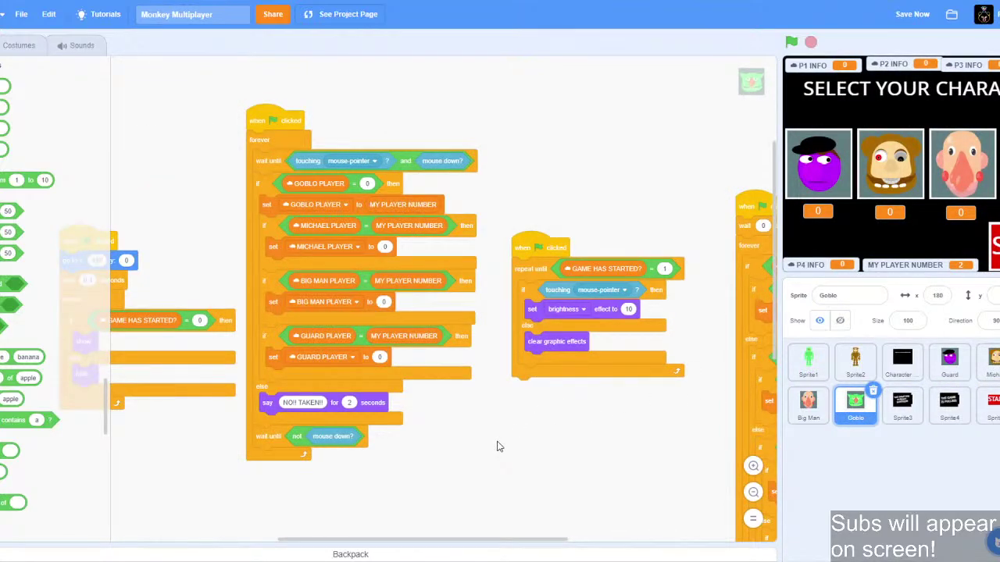
{"action": "left_click_drag", "start_coordinate": [498, 442], "coordinate": [541, 430]}
{"action": "left_click_drag", "start_coordinate": [341, 122], "coordinate": [989, 402]}
{"action": "left_click", "coordinate": [990, 402]}
Place the copied mouse-click script below the brightness script in Sprite5.
{"action": "left_click_drag", "start_coordinate": [138, 89], "coordinate": [525, 322]}
{"action": "scroll", "coordinate": [326, 297], "scroll_direction": "down", "scroll_amount": 3}
{"action": "scroll", "coordinate": [326, 297], "scroll_direction": "right", "scroll_amount": 3}
{"action": "scroll", "coordinate": [326, 297], "scroll_direction": "down", "scroll_amount": 3}
{"action": "scroll", "coordinate": [326, 297], "scroll_direction": "right", "scroll_amount": 2}
Remove the GOBLO PLAYER if-else block from the copied click script and keep its wait until not mouse down? block in the loop.
{"action": "left_click_drag", "start_coordinate": [386, 180], "coordinate": [538, 227]}
{"action": "left_click_drag", "start_coordinate": [545, 481], "coordinate": [399, 187]}
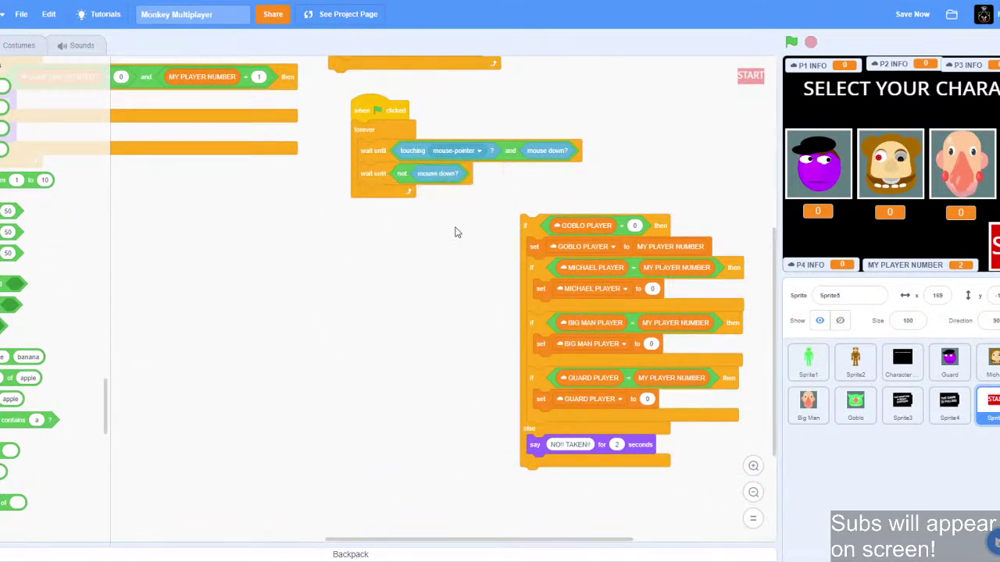
{"action": "left_click_drag", "start_coordinate": [528, 232], "coordinate": [434, 248]}
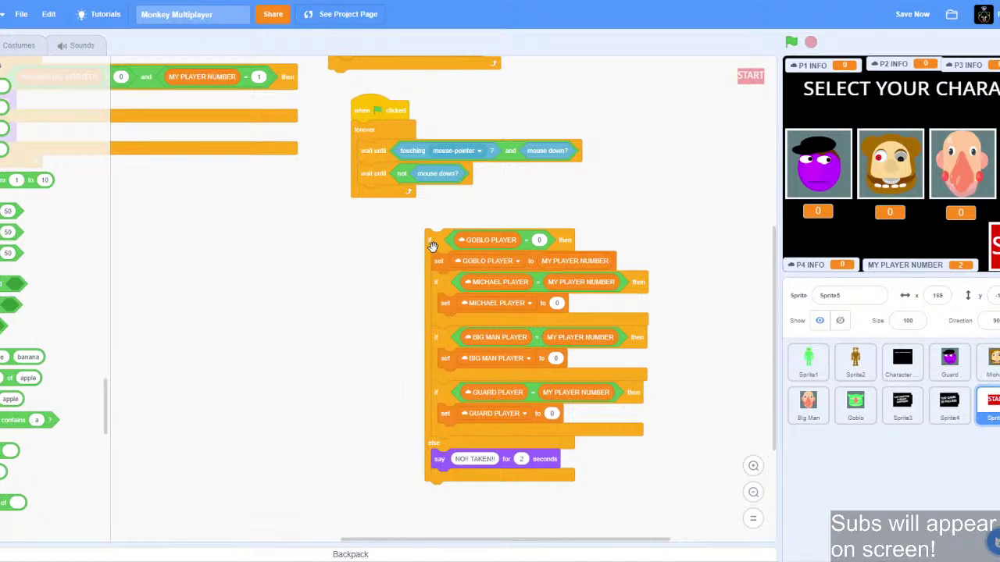
{"action": "left_click_drag", "start_coordinate": [442, 239], "coordinate": [8, 313]}
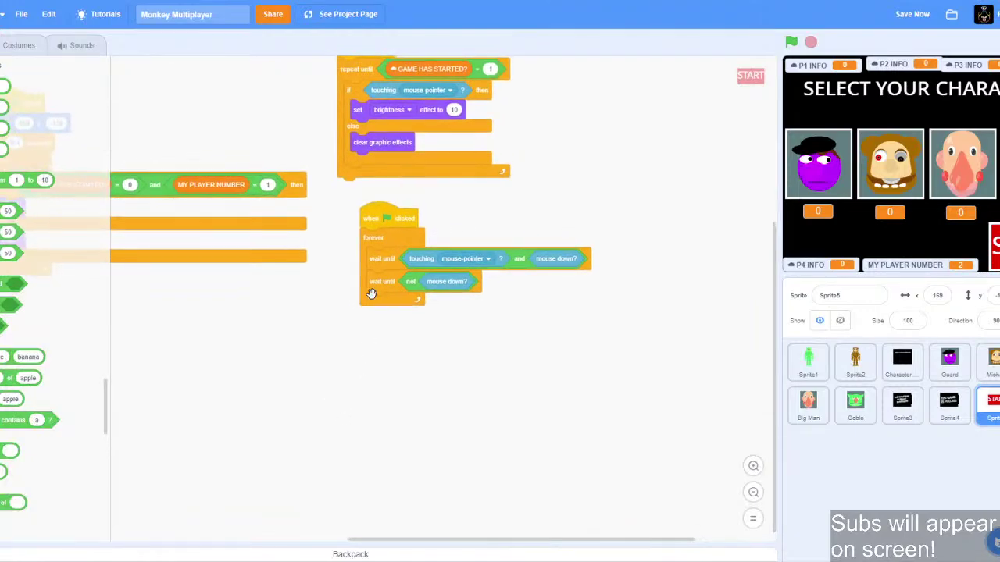
Copy the Stage's set GAME HAS STARTED? to 1 block to Sprite5 and return to Sprite5's code.
{"action": "left_click_drag", "start_coordinate": [274, 391], "coordinate": [423, 455]}
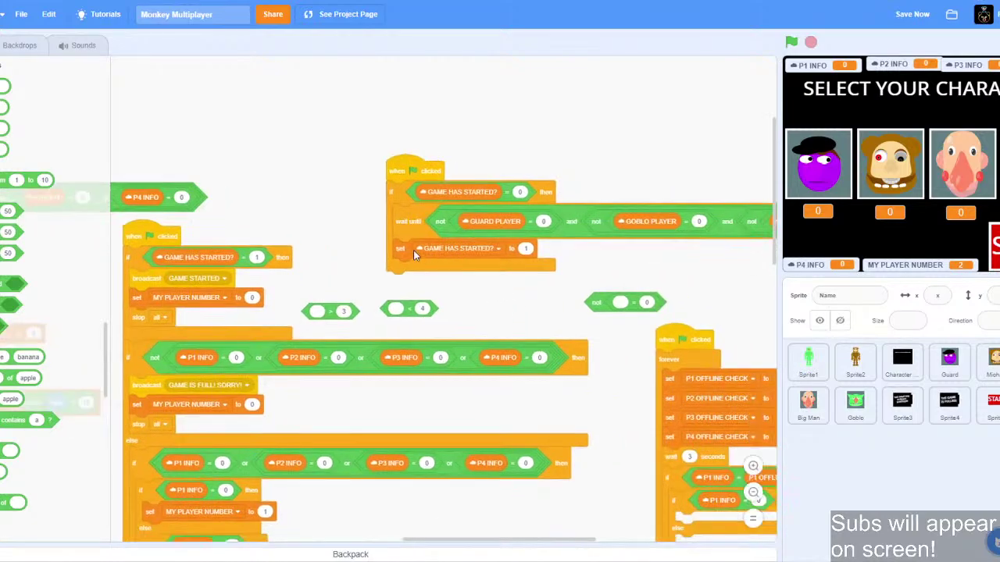
{"action": "right_click", "coordinate": [413, 250]}
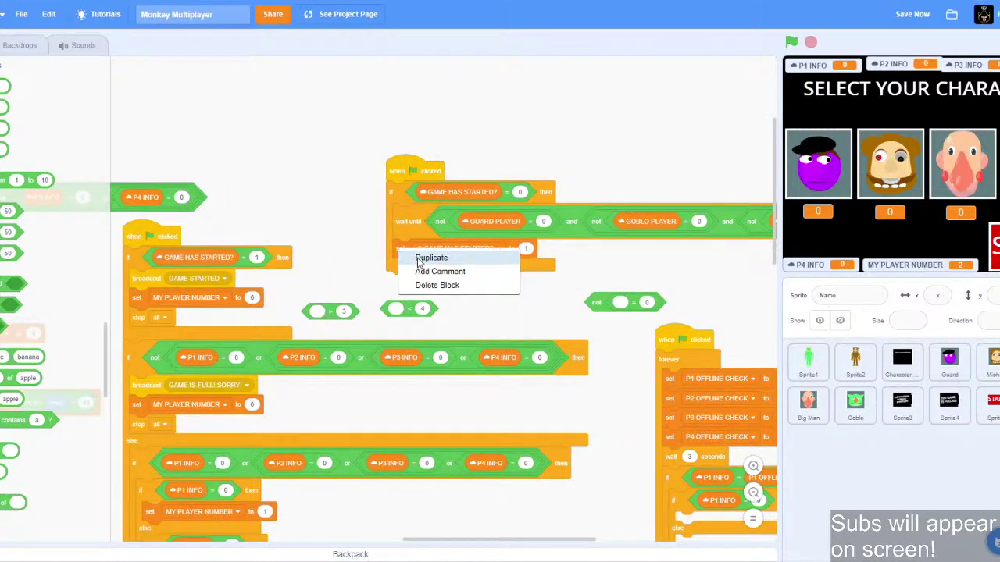
{"action": "left_click", "coordinate": [644, 270]}
{"action": "left_click_drag", "start_coordinate": [401, 251], "coordinate": [992, 414]}
{"action": "left_click", "coordinate": [995, 416]}
Replace the click loop's wait until not mouse down? block with set GAME HAS STARTED? to 1 and hide, and save.
{"action": "left_click_drag", "start_coordinate": [141, 83], "coordinate": [70, 399]}
{"action": "scroll", "coordinate": [47, 391], "scroll_direction": "up", "scroll_amount": 15}
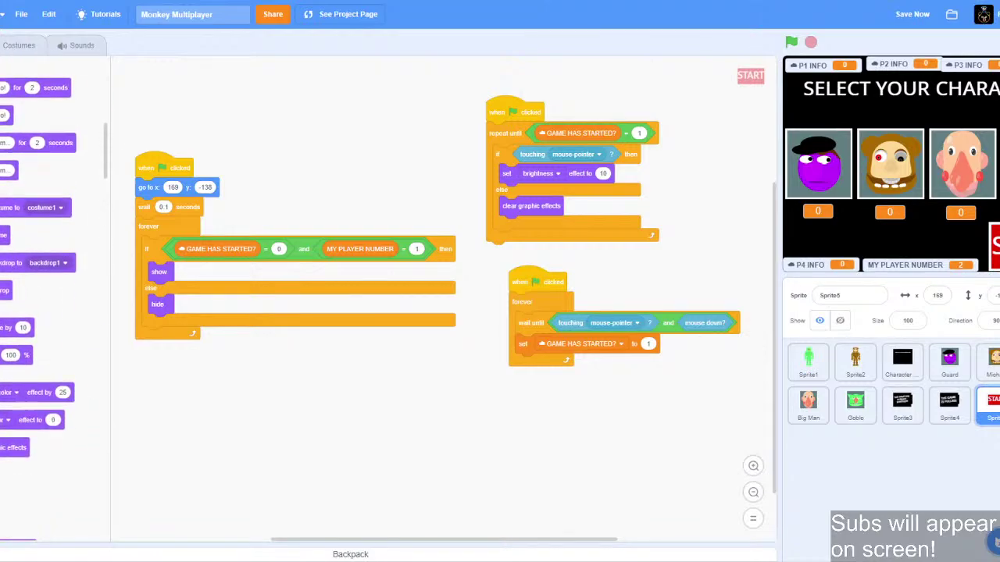
{"action": "left_click_drag", "start_coordinate": [3, 511], "coordinate": [521, 375]}
{"action": "left_click", "coordinate": [912, 14]}
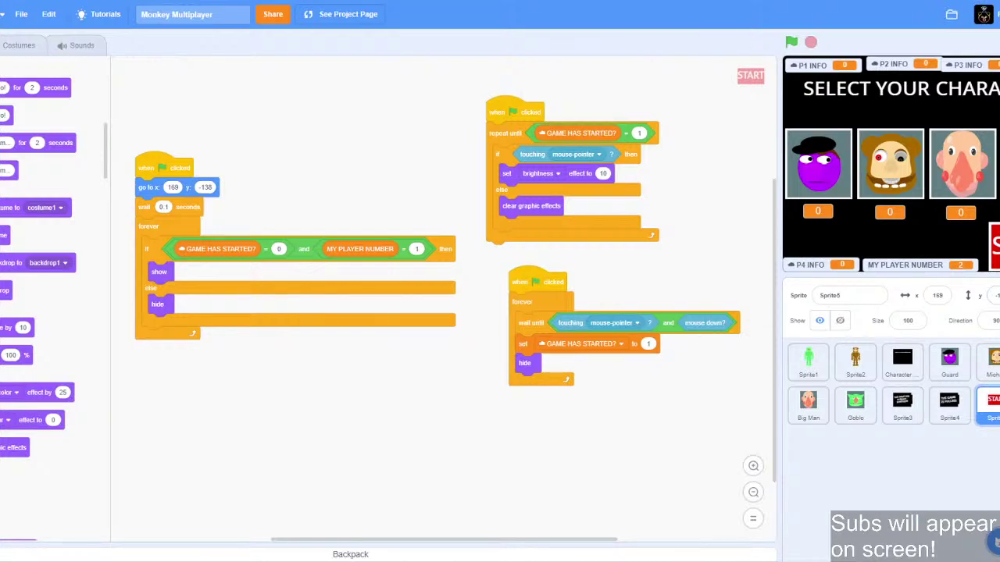
{"action": "key", "text": "alt+Tab"}
{"action": "left_click", "coordinate": [457, 202]}
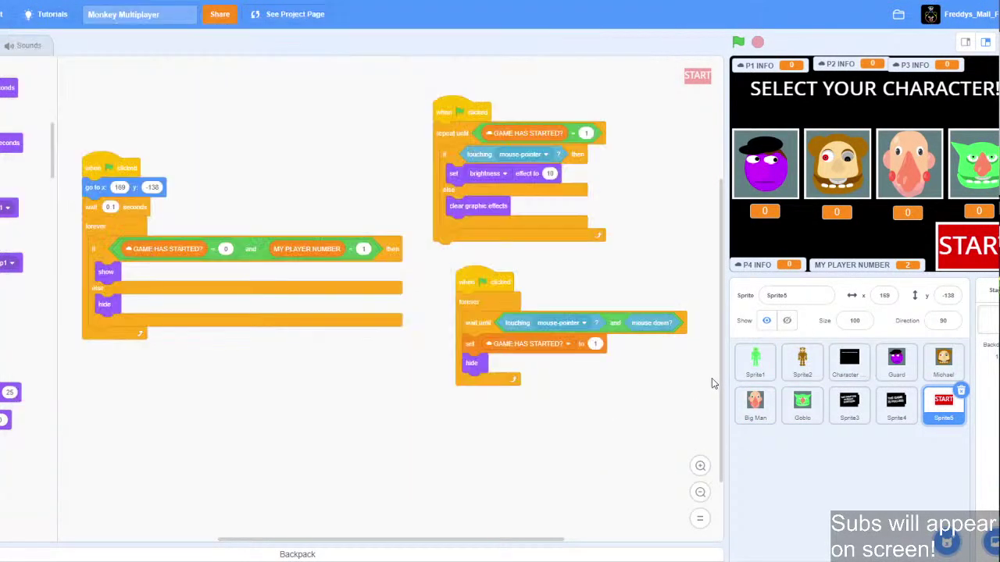
{"action": "left_click", "coordinate": [712, 378]}
Open the Stage's code at the loose P1 INFO block.
{"action": "left_click", "coordinate": [988, 317]}
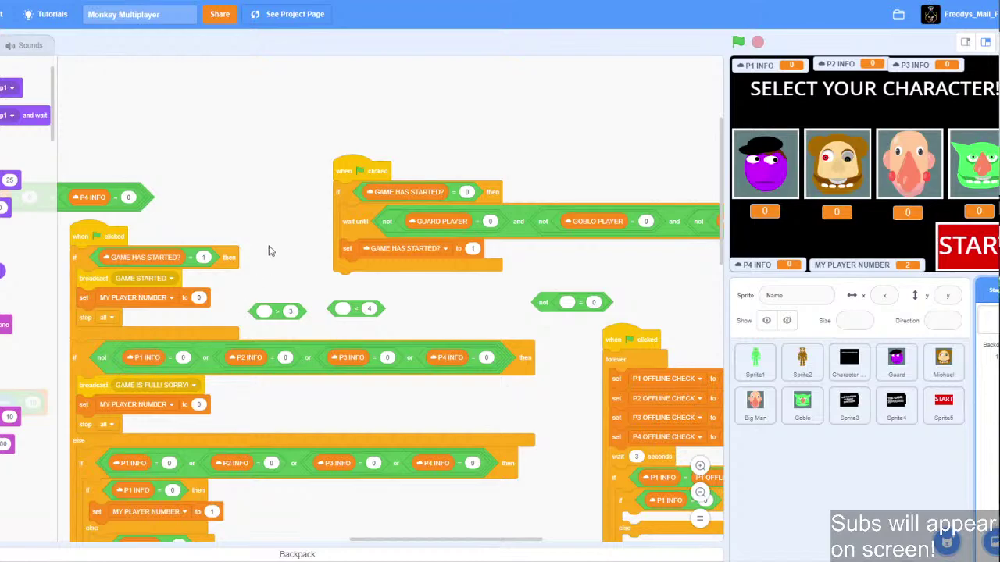
{"action": "scroll", "coordinate": [268, 251], "scroll_direction": "down", "scroll_amount": 10}
{"action": "scroll", "coordinate": [429, 279], "scroll_direction": "left", "scroll_amount": 4}
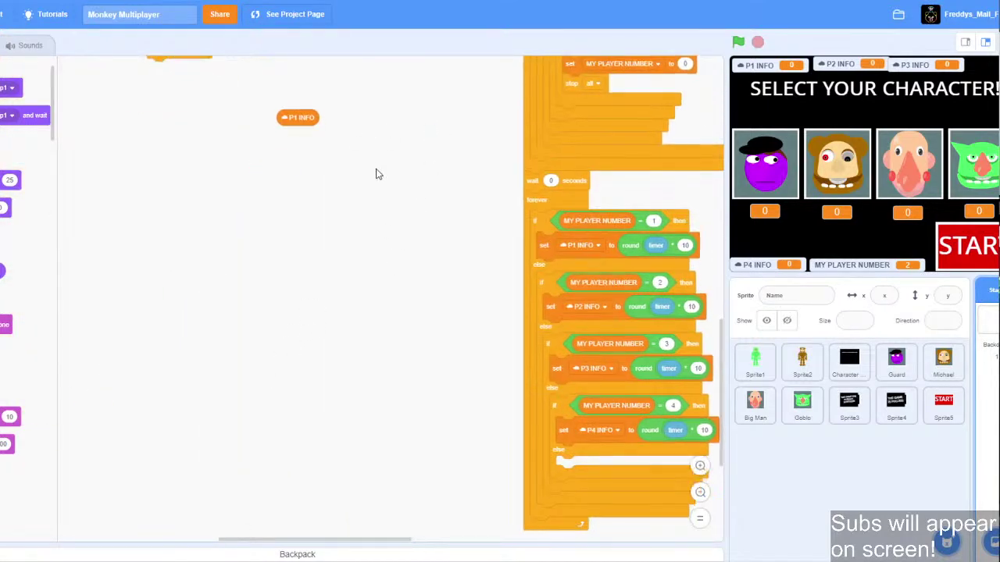
{"action": "scroll", "coordinate": [376, 174], "scroll_direction": "up", "scroll_amount": 4}
{"action": "scroll", "coordinate": [376, 174], "scroll_direction": "left", "scroll_amount": 1}
{"action": "right_click", "coordinate": [321, 283]}
{"action": "left_click", "coordinate": [364, 305]}
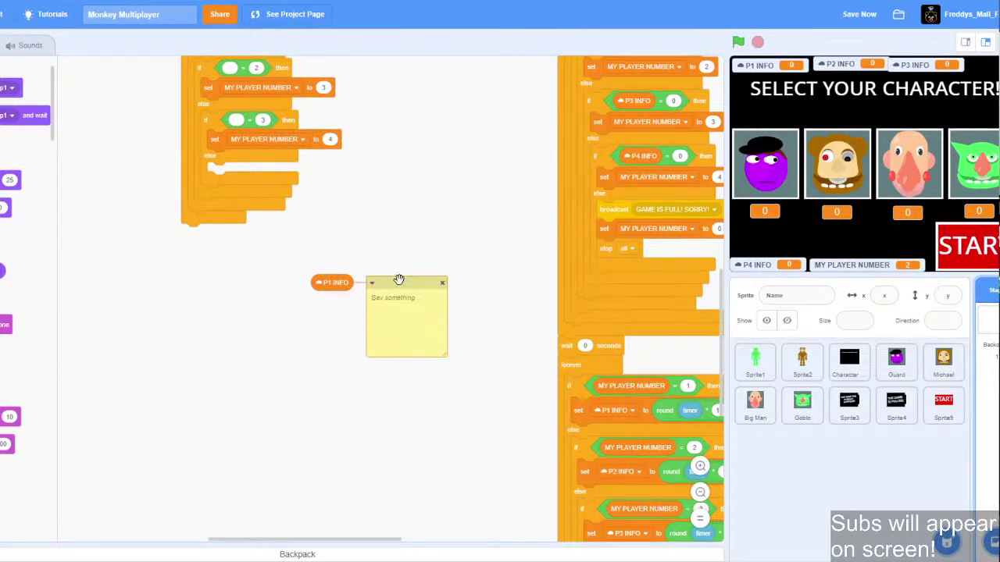
{"action": "left_click_drag", "start_coordinate": [401, 283], "coordinate": [432, 274]}
{"action": "left_click_drag", "start_coordinate": [371, 286], "coordinate": [387, 309]}
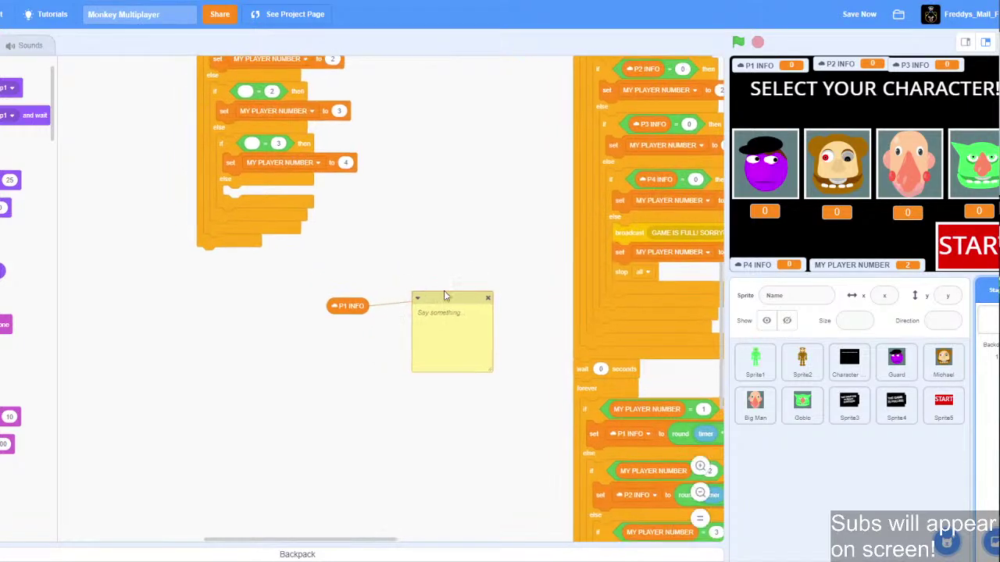
{"action": "left_click", "coordinate": [488, 298]}
Add a free comment beside the P1 INFO block reading "info will include", with "playerstatus" on two lines below.
{"action": "right_click", "coordinate": [410, 319]}
{"action": "left_click", "coordinate": [451, 366]}
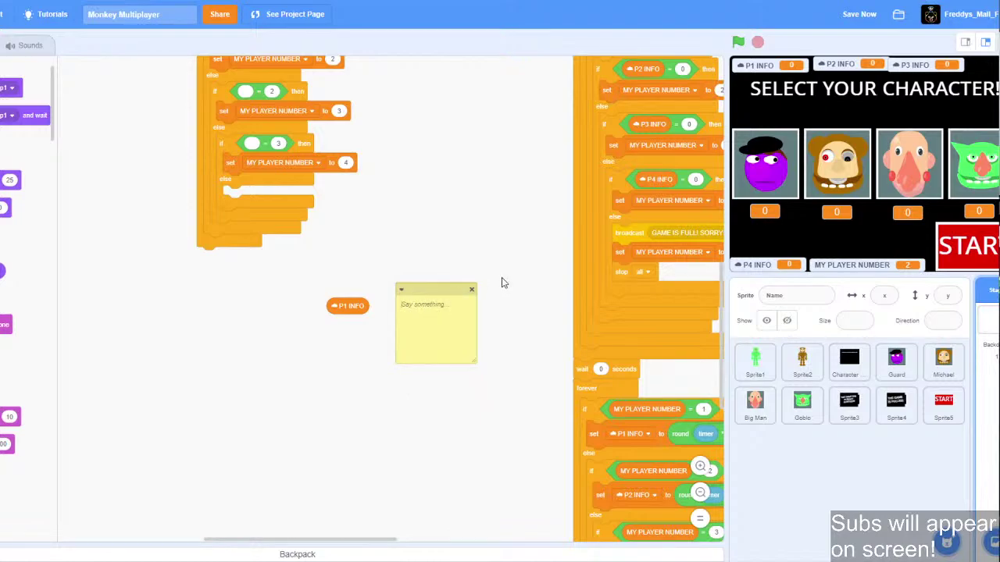
{"action": "type", "text": "info"}
{"action": "type", "text": " will include "}
{"action": "type", "text": "playerpositio"}
{"action": "key", "text": "BackSpace"}
{"action": "key", "text": "BackSpace"}
{"action": "type", "text": "status"}
{"action": "key", "text": "Return"}
{"action": "type", "text": "playerstatus"}
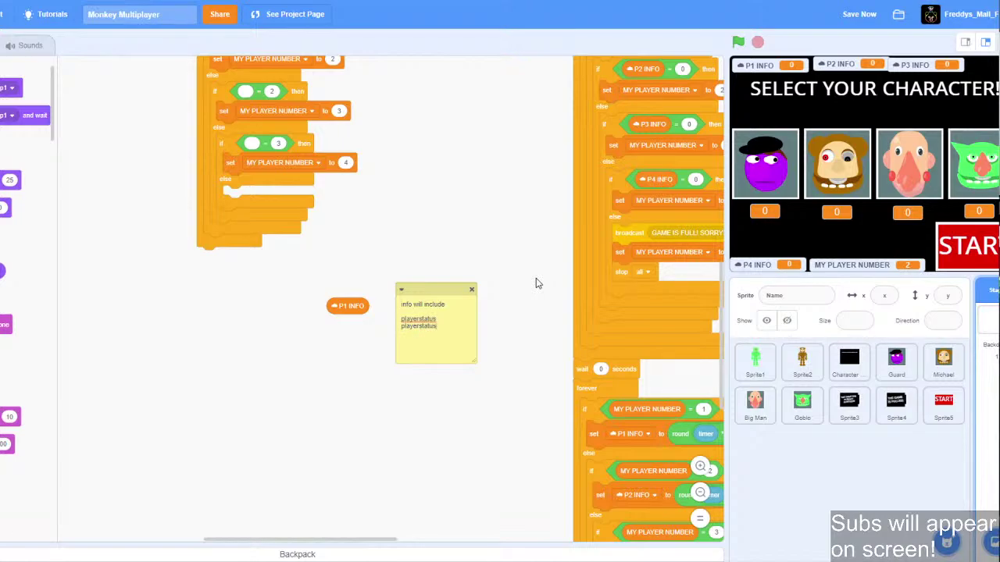
Extend the comment's list with a player skin line and a "timer" line, and save the project.
{"action": "key", "text": "Return"}
{"action": "type", "text": "playerskierskin"}
{"action": "key", "text": "Return"}
{"action": "type", "text": "playersk"}
{"action": "key", "text": "BackSpace"}
{"action": "key", "text": "BackSpace"}
{"action": "key", "text": "BackSpace"}
{"action": "key", "text": "BackSpace"}
{"action": "key", "text": "BackSpace"}
{"action": "key", "text": "BackSpace"}
{"action": "key", "text": "BackSpace"}
{"action": "key", "text": "BackSpace"}
{"action": "type", "text": "timer"}
{"action": "left_click", "coordinate": [857, 23]}
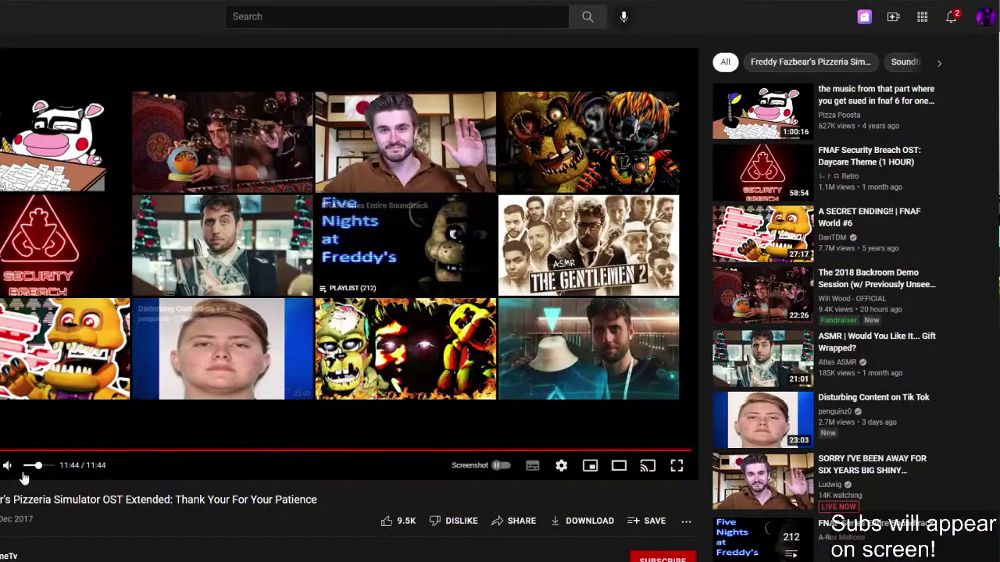
{"action": "left_click", "coordinate": [27, 467]}
{"action": "right_click", "coordinate": [152, 269]}
{"action": "key", "text": "Escape"}
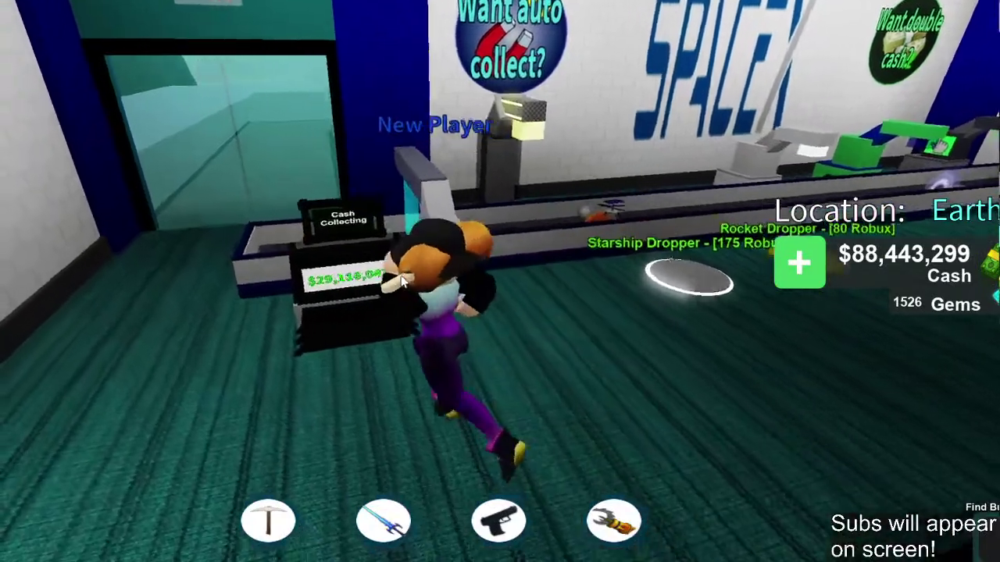
Switch to the Roblox space tycoon and collect the cash waiting at the Earth base's Cash Collecting machine.
{"action": "key", "text": "w"}
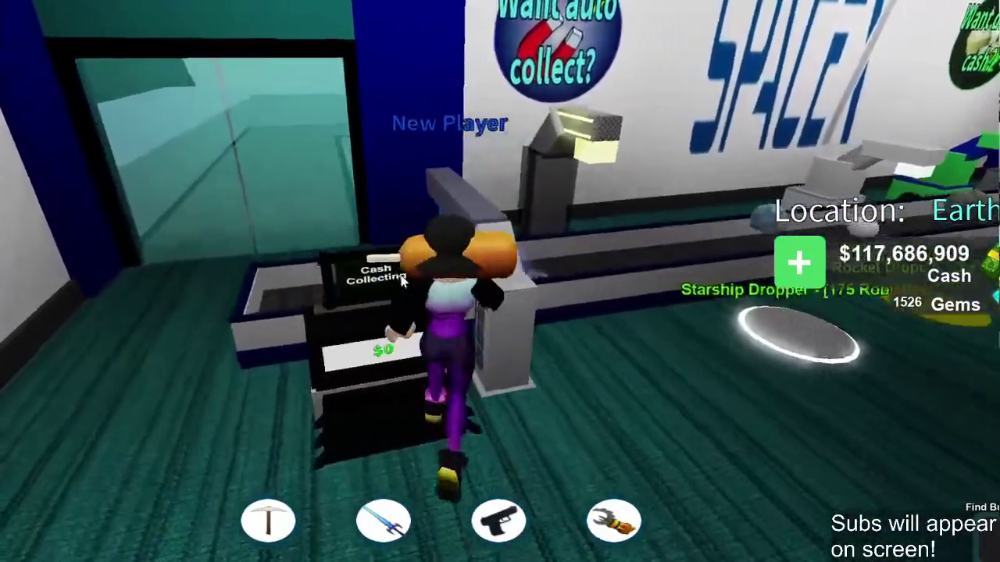
{"action": "key", "text": "s"}
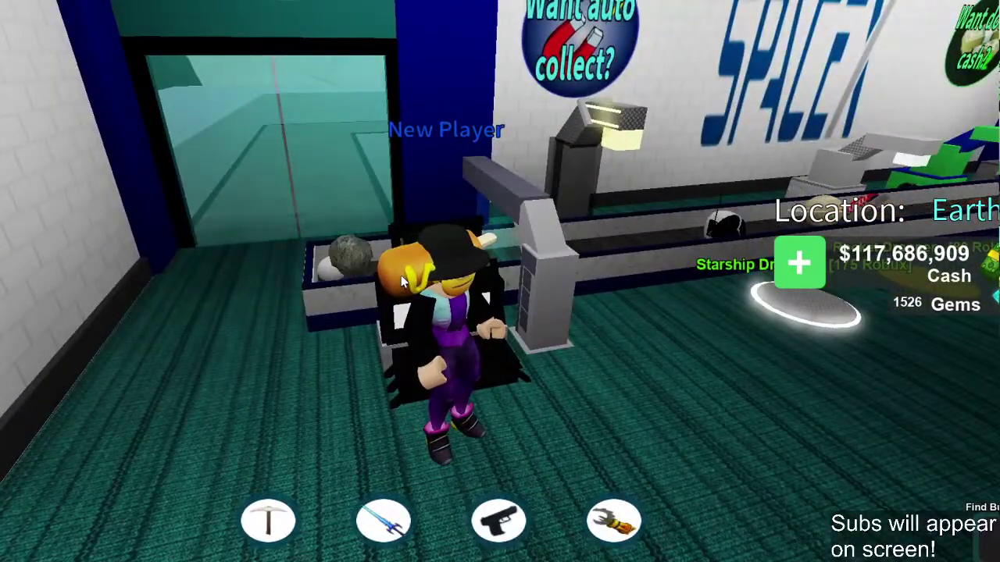
{"action": "key", "text": "w"}
{"action": "key", "text": "s"}
{"action": "key", "text": "w"}
{"action": "key", "text": "s"}
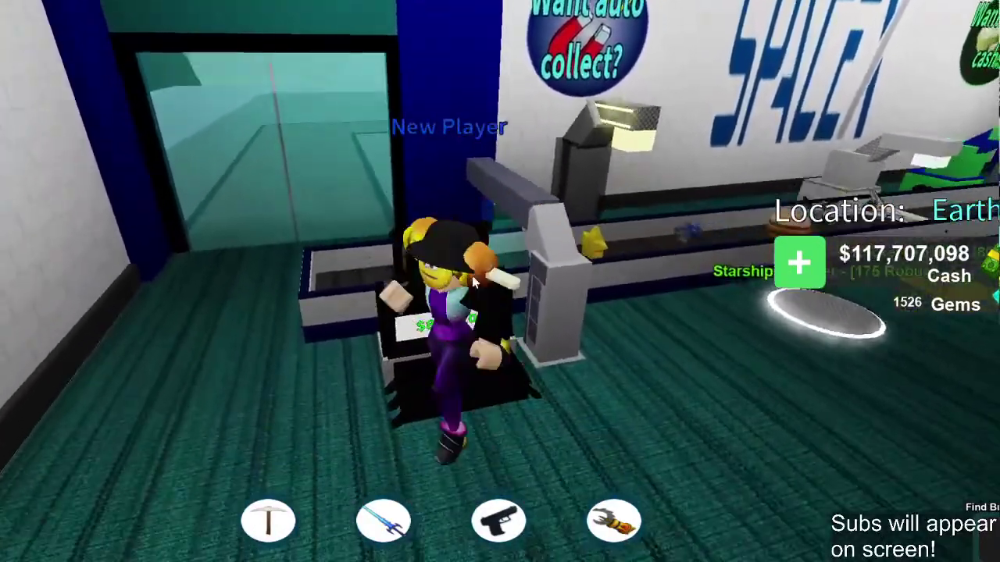
{"action": "key", "text": "d"}
Teleport from Earth to the Mars Colony and close the teleporter window on arrival.
{"action": "key", "text": "t"}
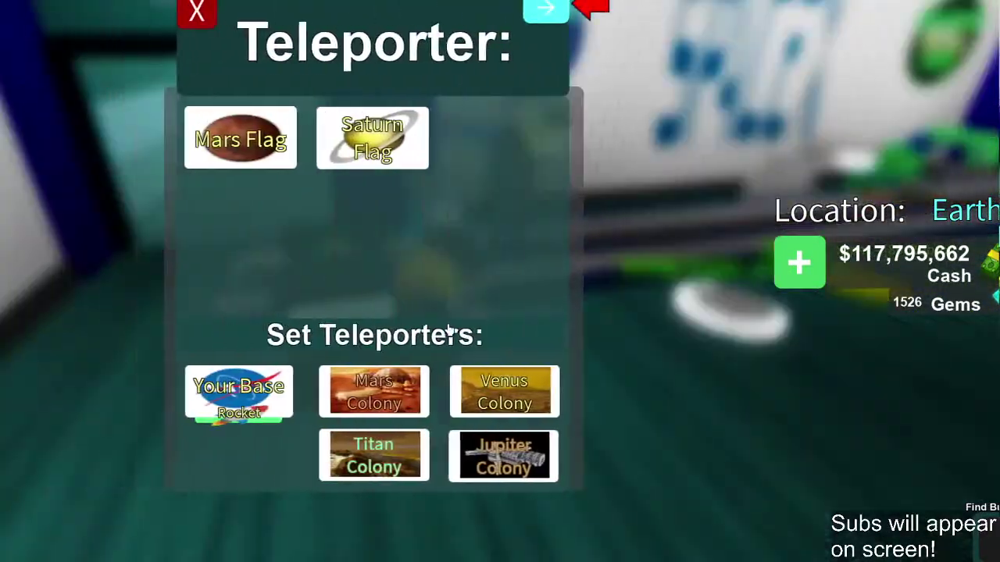
{"action": "left_click", "coordinate": [480, 402]}
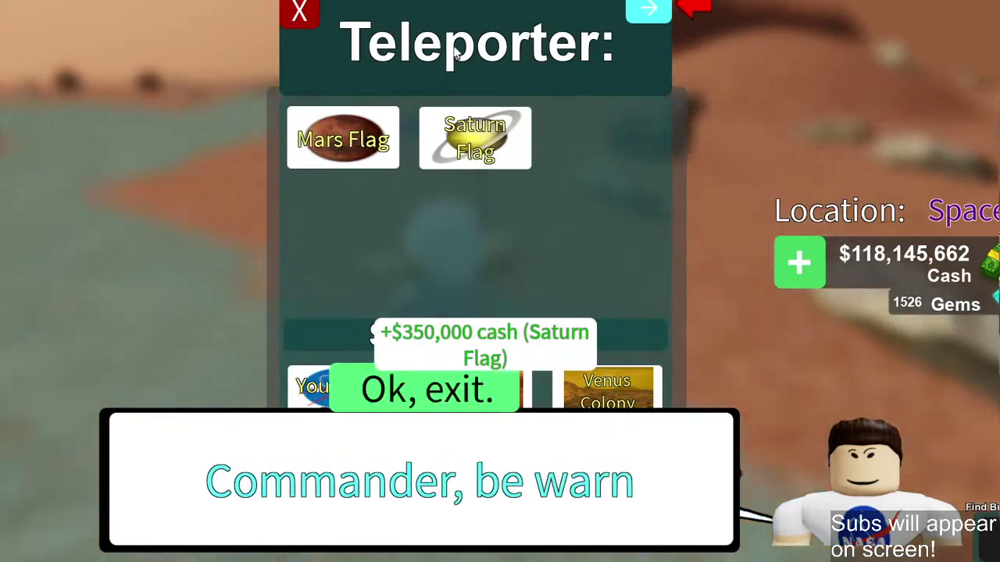
{"action": "left_click", "coordinate": [303, 14]}
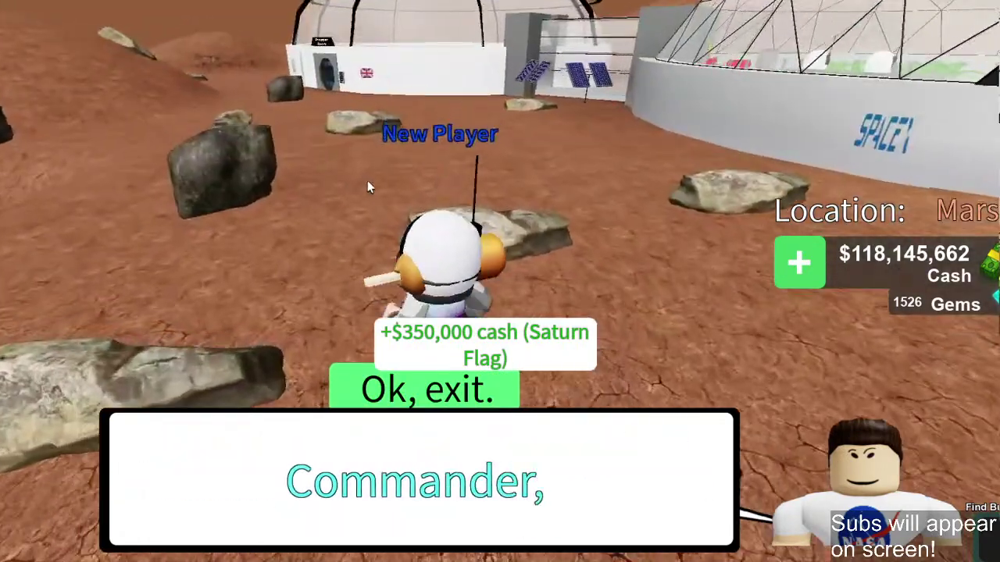
Dismiss the NASA character's message, enter the Mars Dropper Room and collect the cash there.
{"action": "key", "text": "w"}
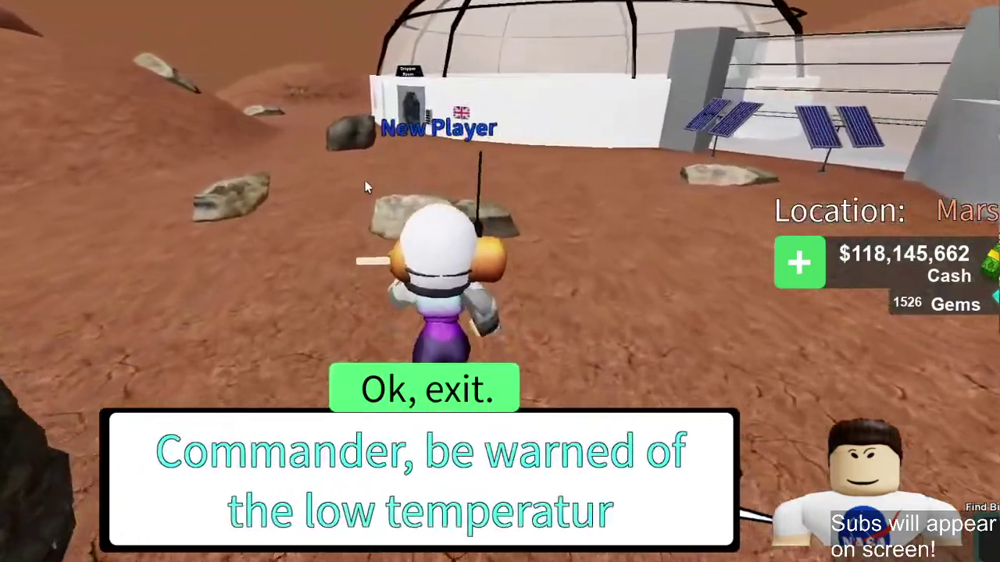
{"action": "key", "text": "w"}
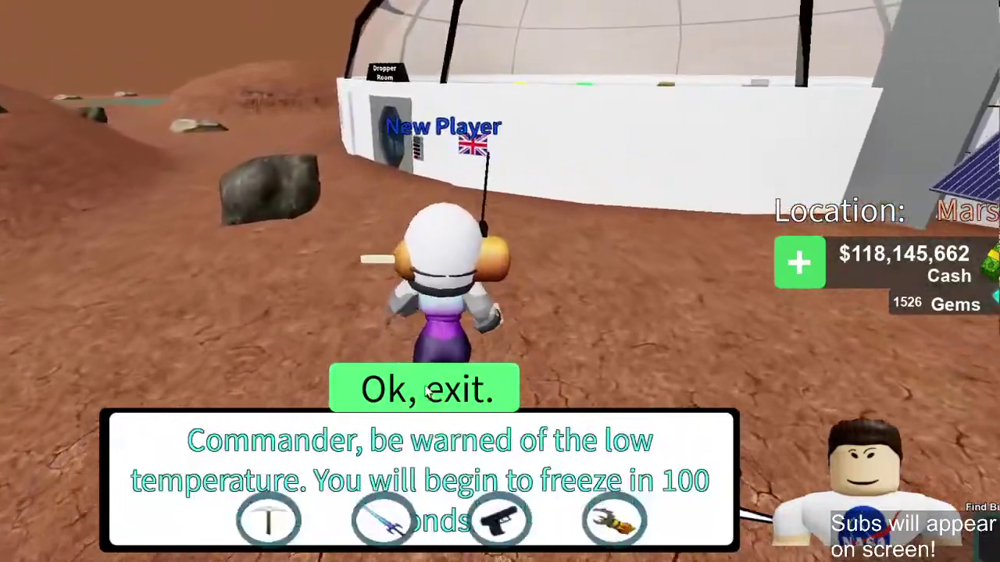
{"action": "left_click", "coordinate": [428, 390]}
{"action": "key", "text": "w"}
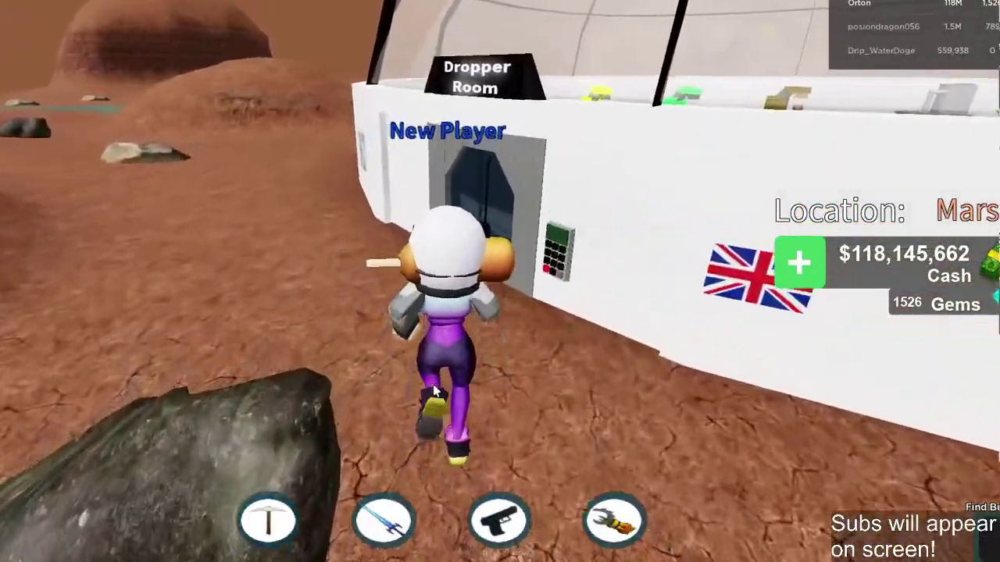
{"action": "key", "text": "w"}
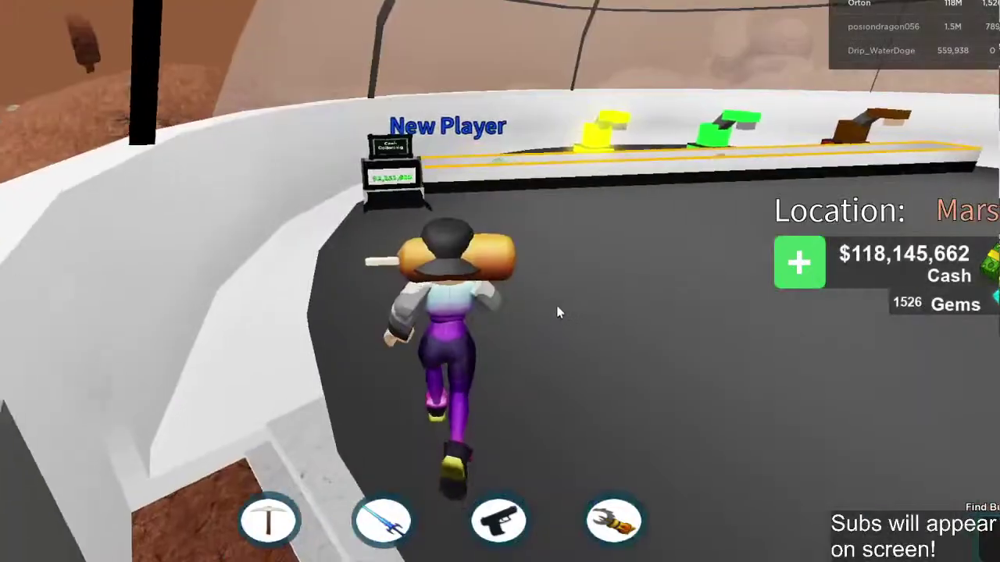
{"action": "key", "text": "w"}
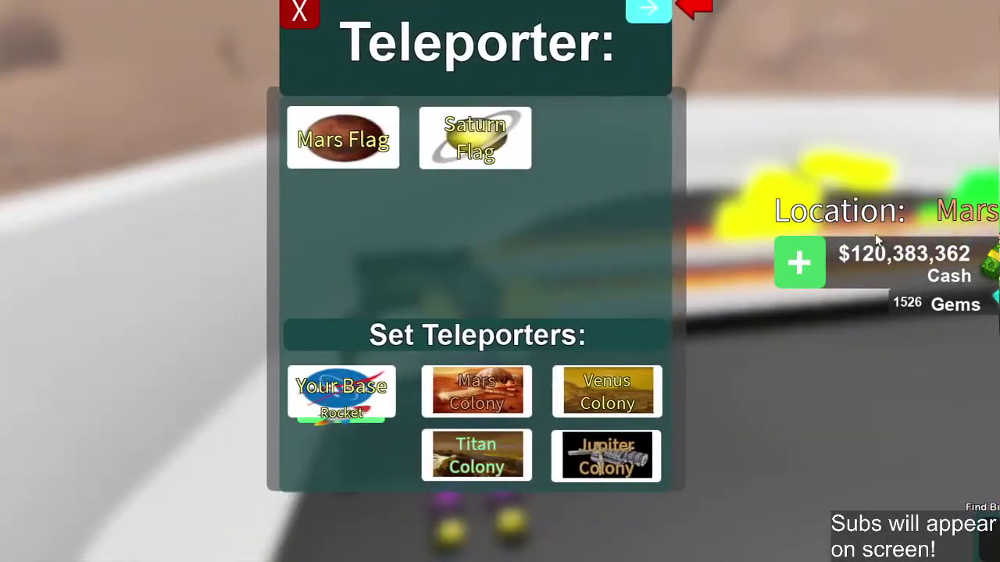
Teleport back to the Earth base and take the elevator to floor 6.
{"action": "left_click", "coordinate": [342, 390]}
{"action": "key", "text": "w"}
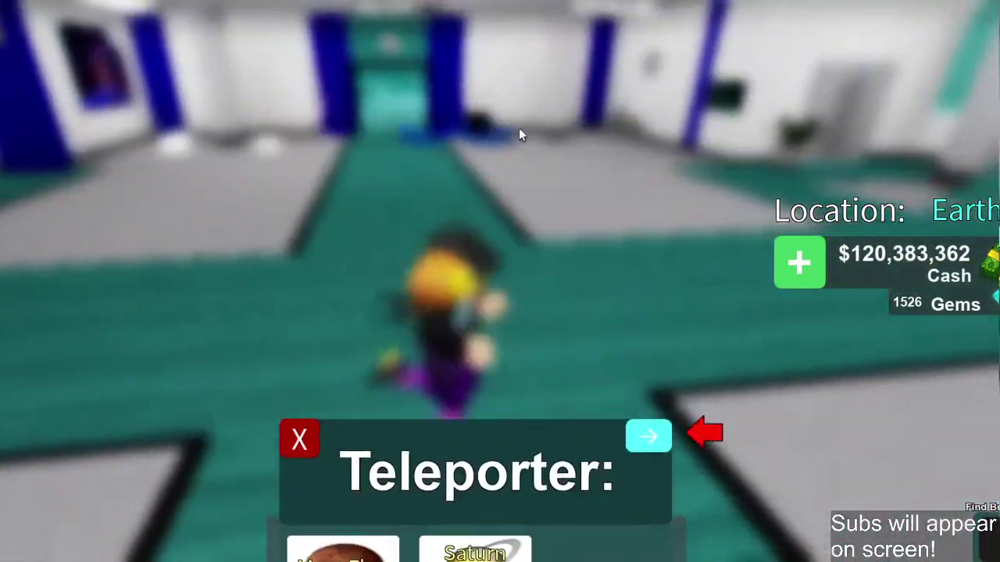
{"action": "key", "text": "w"}
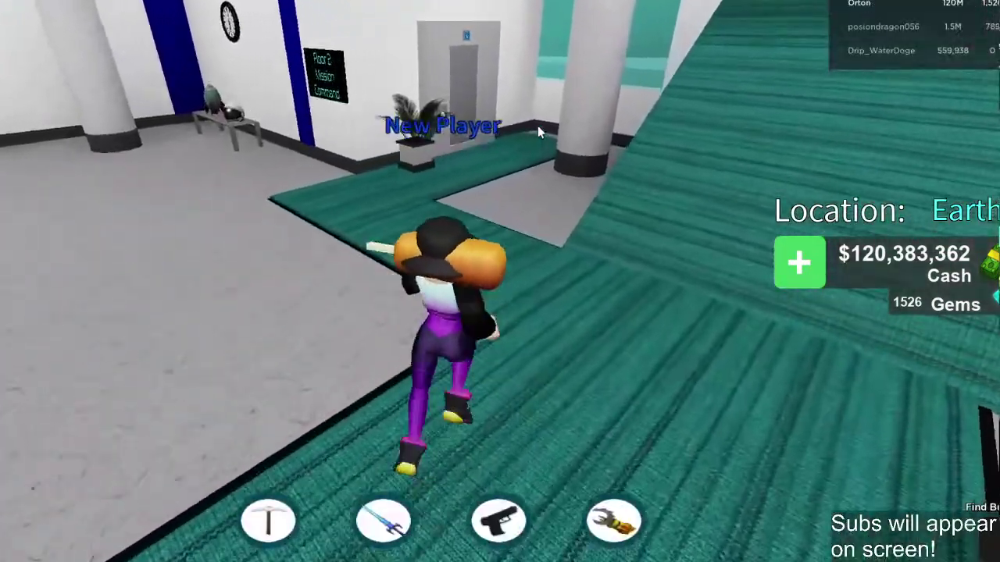
{"action": "key", "text": "w"}
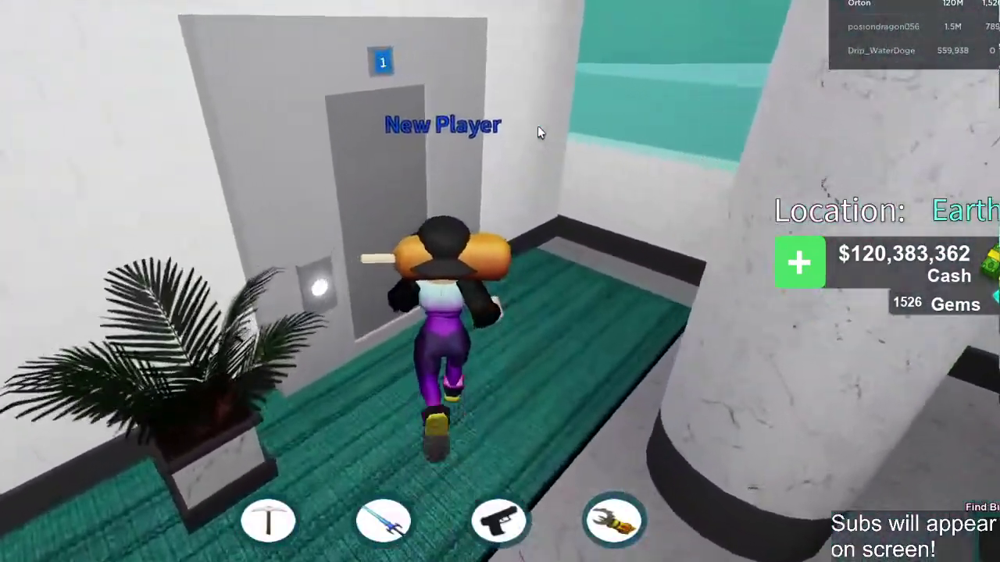
{"action": "key", "text": "w"}
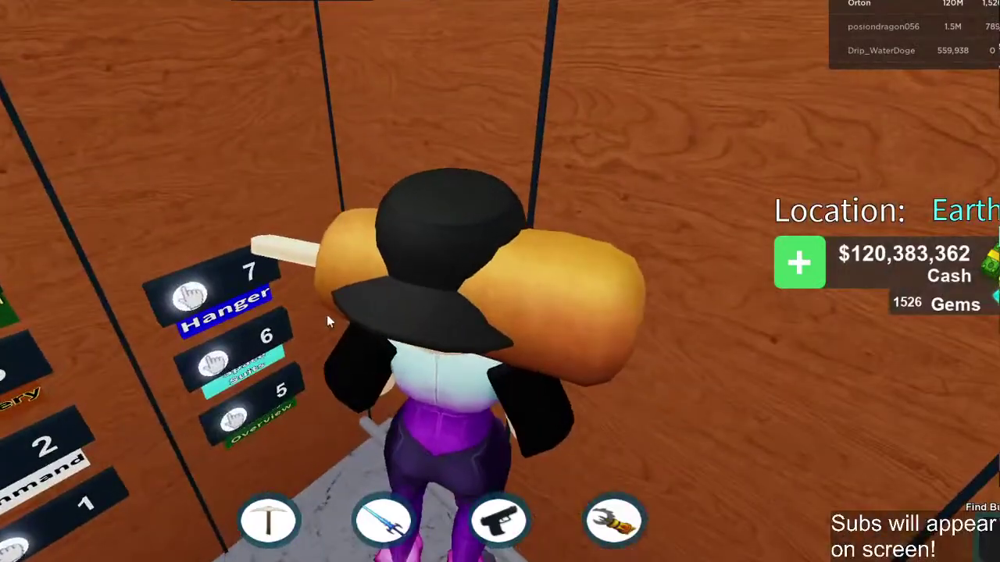
{"action": "left_click", "coordinate": [271, 335]}
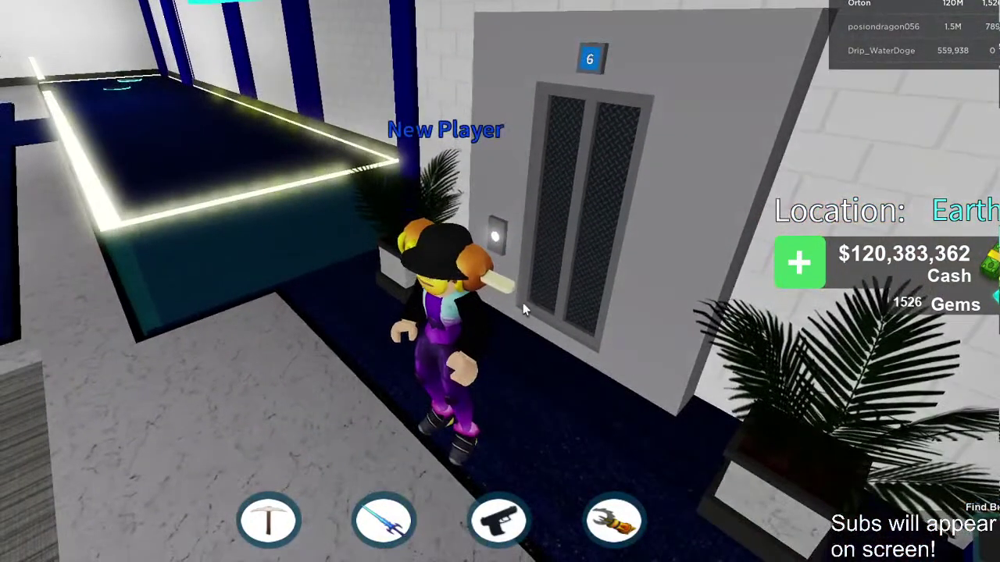
Walk from the floor 6 elevator to the Roof Access ladder and climb onto the base's roof.
{"action": "key", "text": "w"}
{"action": "key", "text": "w"}
{"action": "key", "text": "space"}
{"action": "key", "text": "space"}
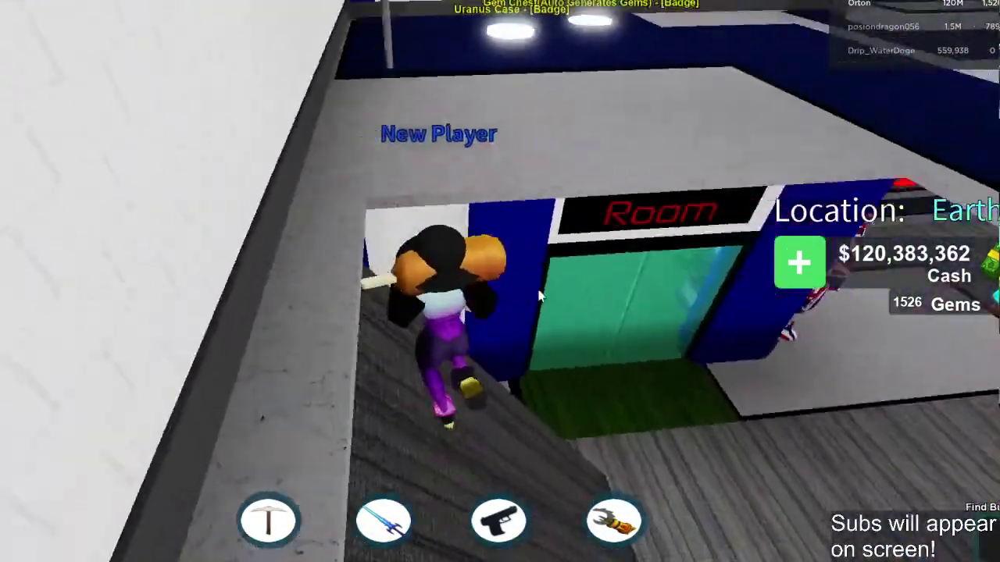
{"action": "key", "text": "w"}
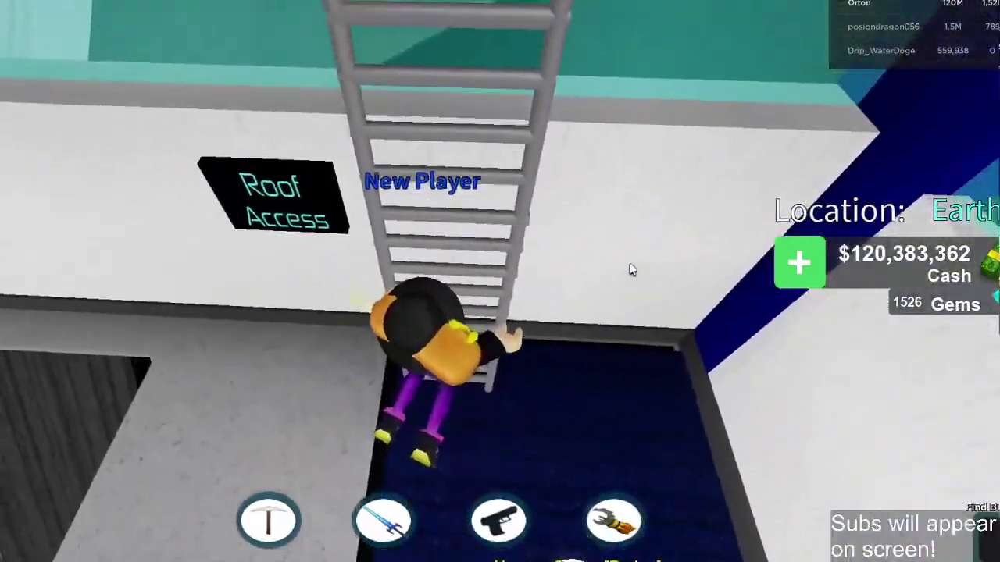
{"action": "key", "text": "w"}
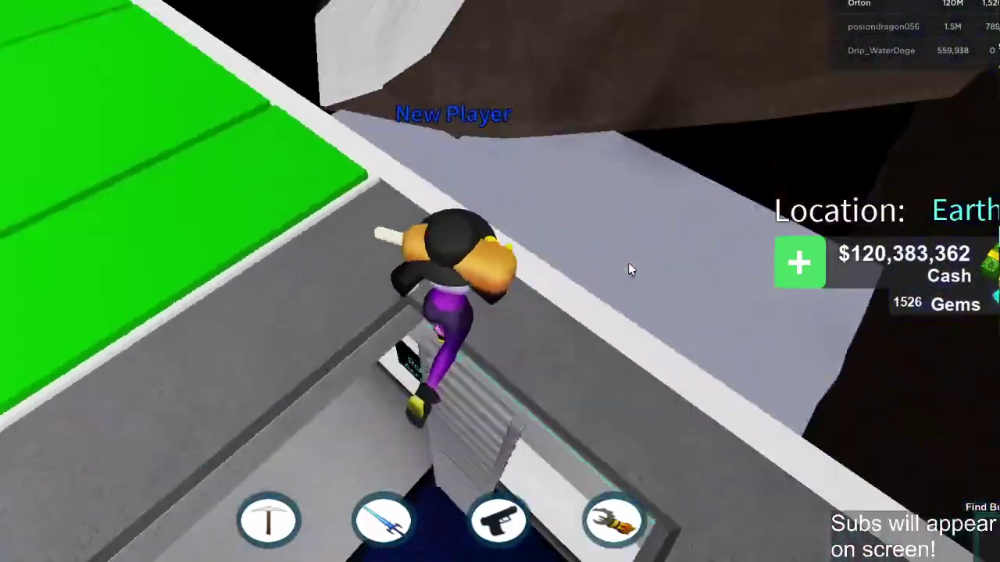
{"action": "key", "text": "w"}
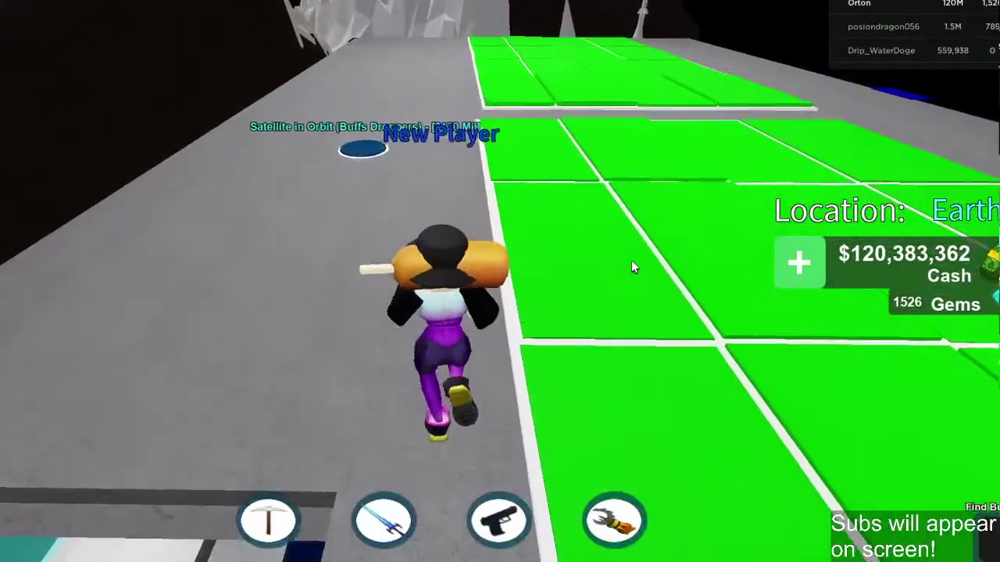
Buy the Satellite in Orbit (Buffs Droppers) for $120 Mil at its purchase pad on the roof.
{"action": "key", "text": "w"}
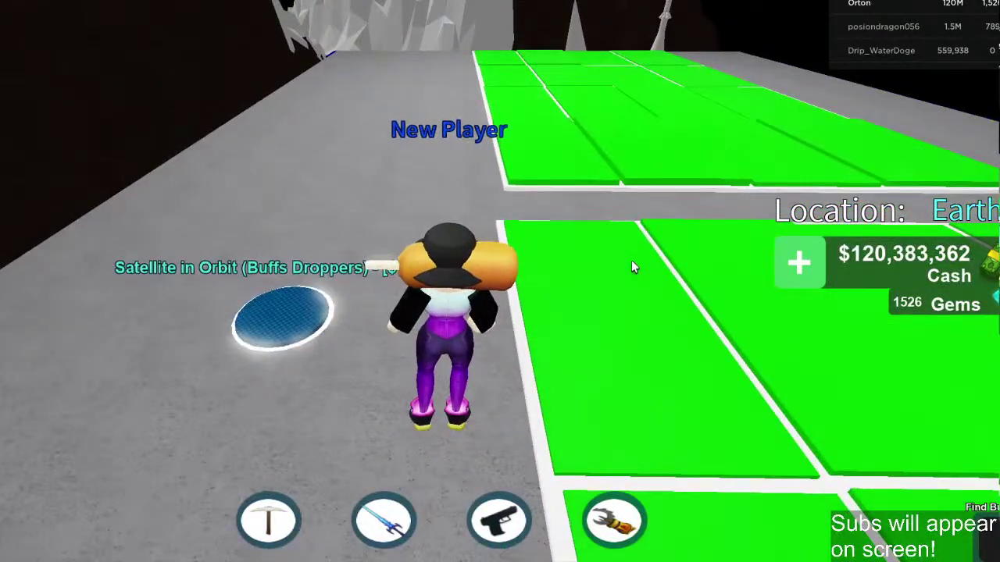
{"action": "key", "text": "a"}
{"action": "key", "text": "w"}
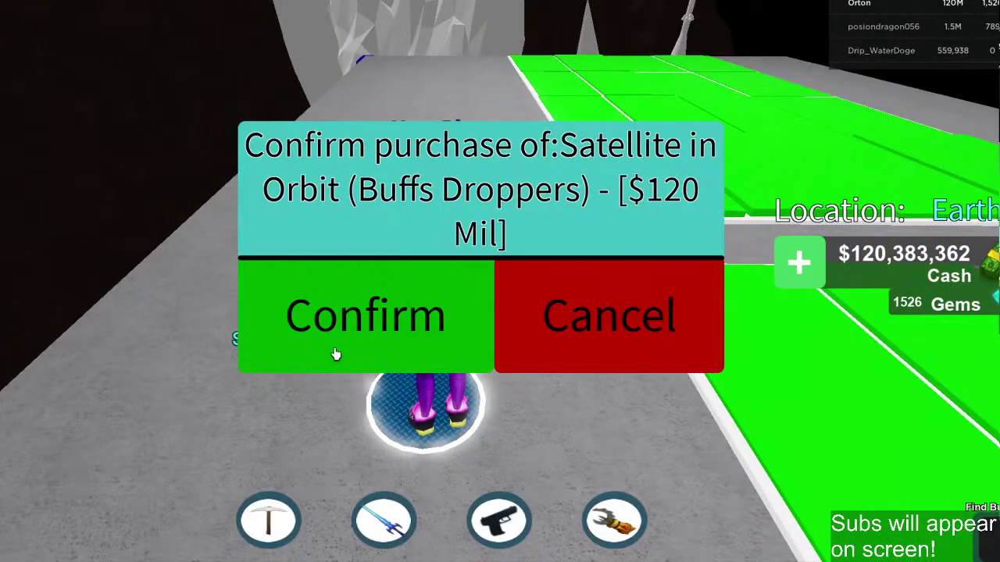
{"action": "left_click", "coordinate": [334, 354]}
{"action": "key", "text": "w"}
{"action": "scroll", "coordinate": [449, 287], "scroll_direction": "down", "scroll_amount": 5}
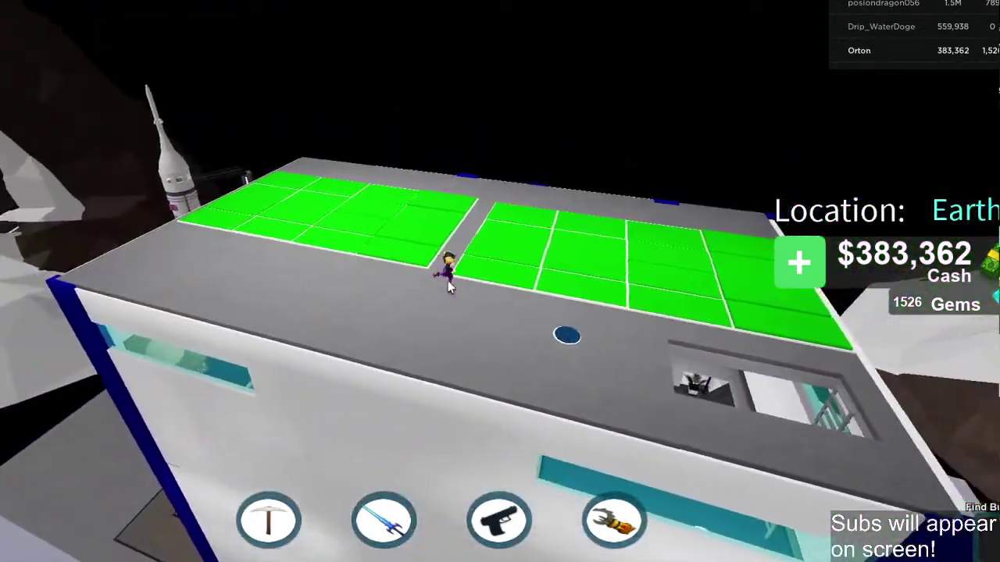
{"action": "scroll", "coordinate": [449, 286], "scroll_direction": "up", "scroll_amount": 3}
{"action": "key", "text": "d"}
{"action": "key", "text": "w"}
{"action": "key", "text": "space"}
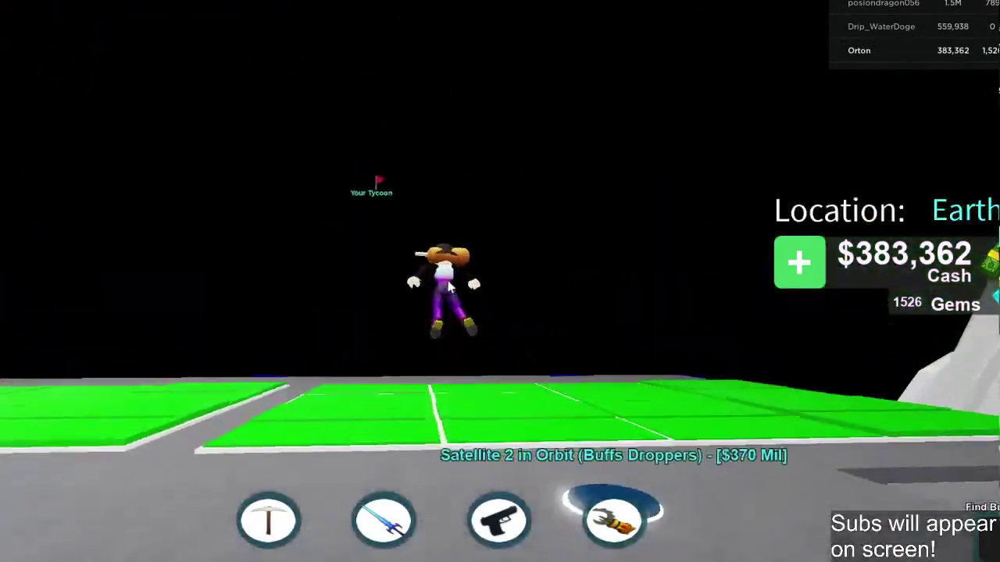
Teleport from the roof to the base's ground floor and collect the cash at the Cash Collecting machine.
{"action": "left_click", "coordinate": [18, 317]}
{"action": "left_click", "coordinate": [353, 392]}
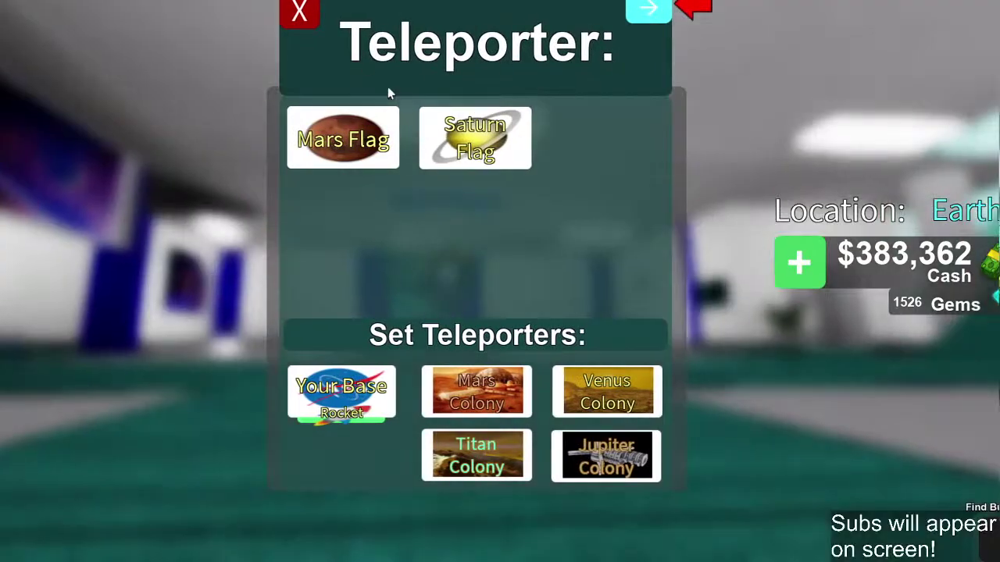
{"action": "left_click", "coordinate": [299, 12]}
{"action": "key", "text": "w"}
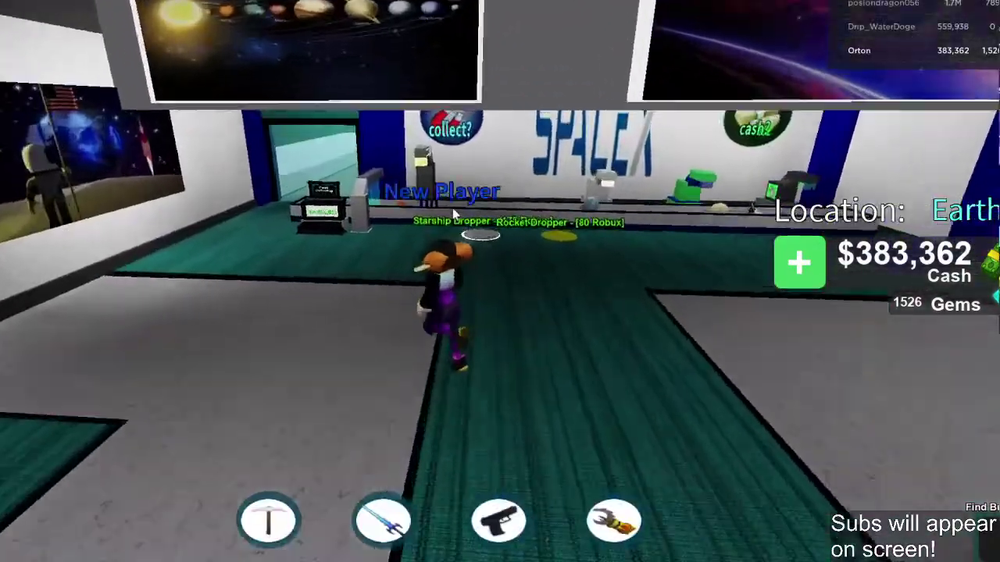
{"action": "key", "text": "w"}
{"action": "key", "text": "a"}
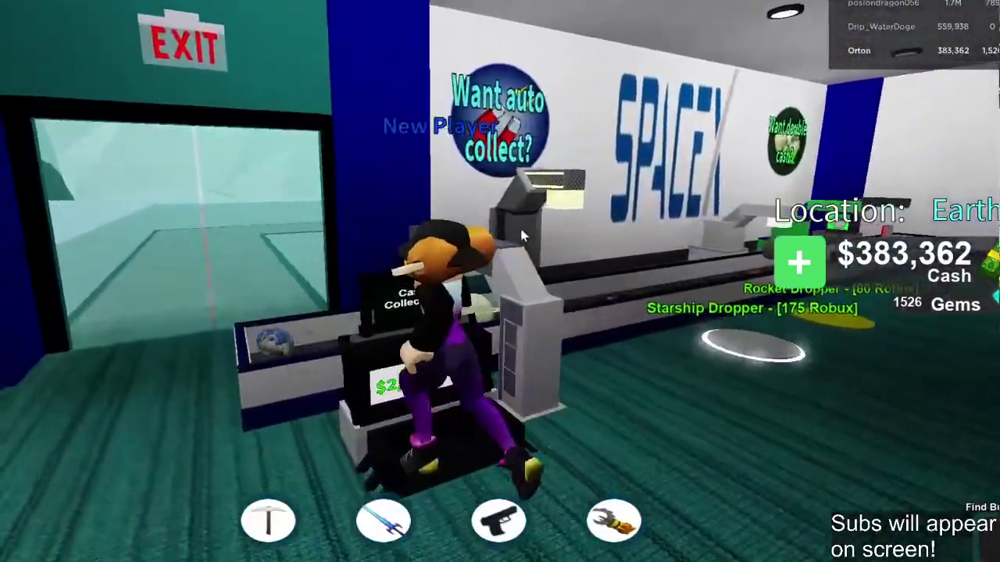
{"action": "key", "text": "s"}
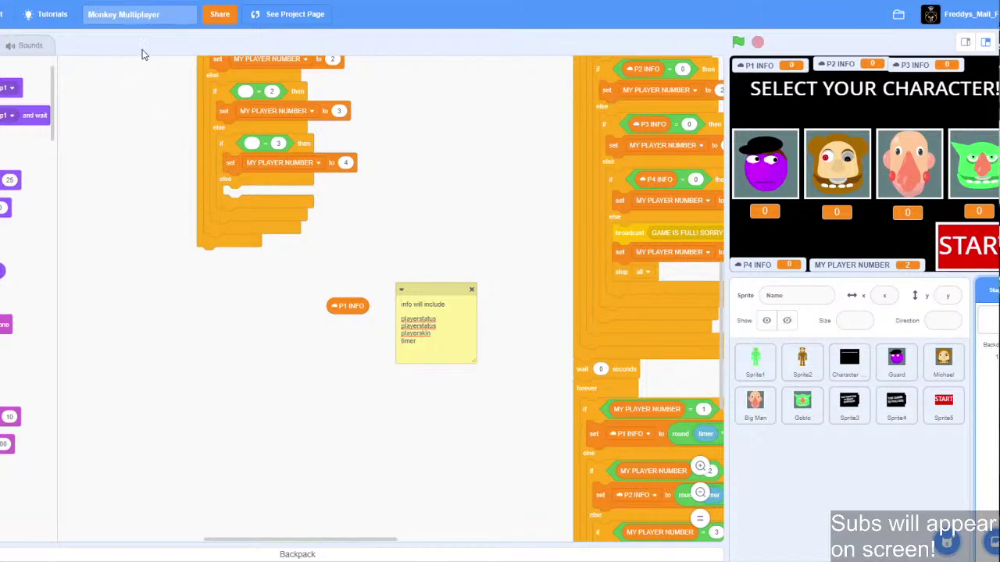
{"action": "left_click_drag", "start_coordinate": [162, 14], "coordinate": [62, 16]}
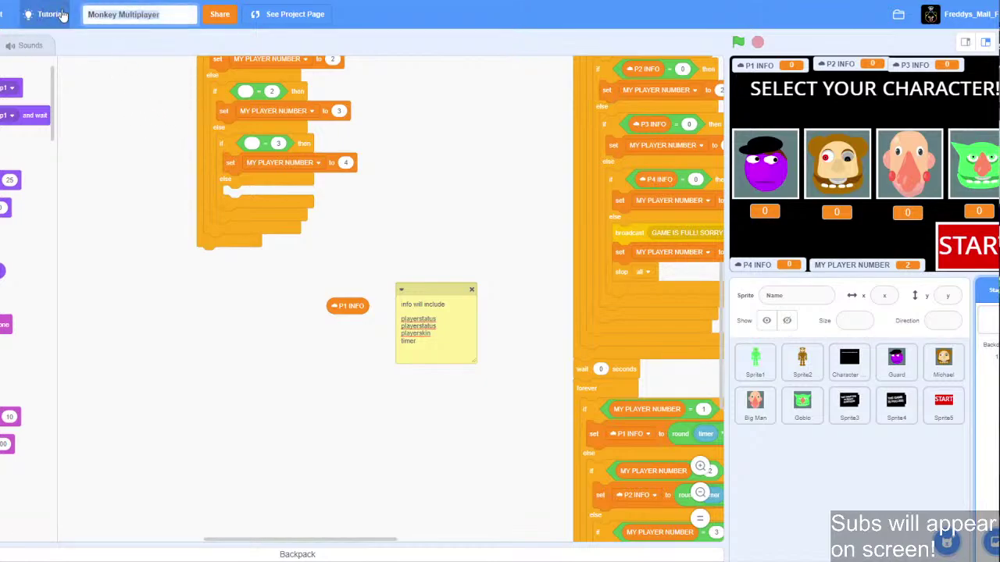
{"action": "left_click", "coordinate": [136, 187]}
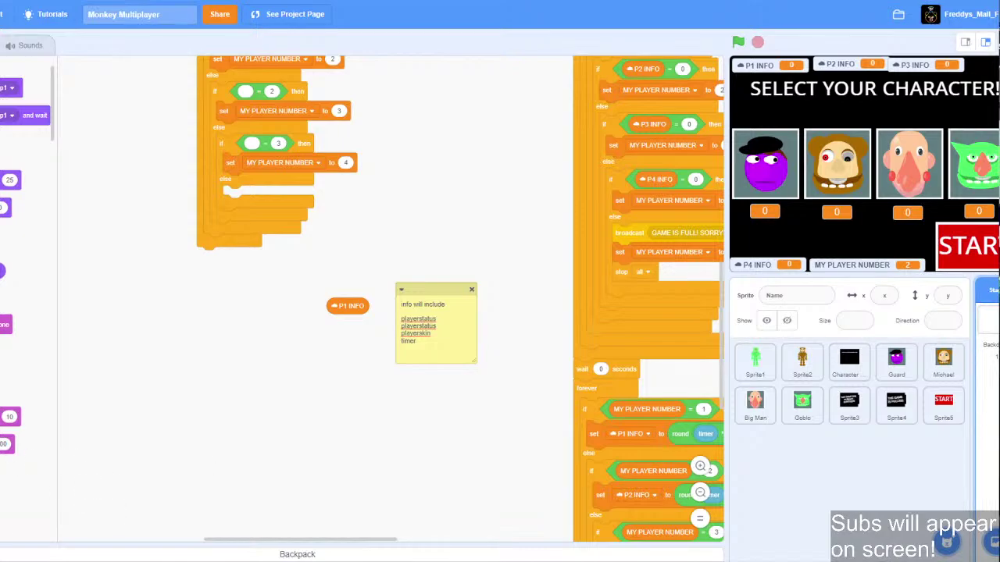
Switch to Discord and read the latest direct messages about the START button's colour.
{"action": "mouse_move", "coordinate": [122, 560]}
{"action": "left_click", "coordinate": [123, 508]}
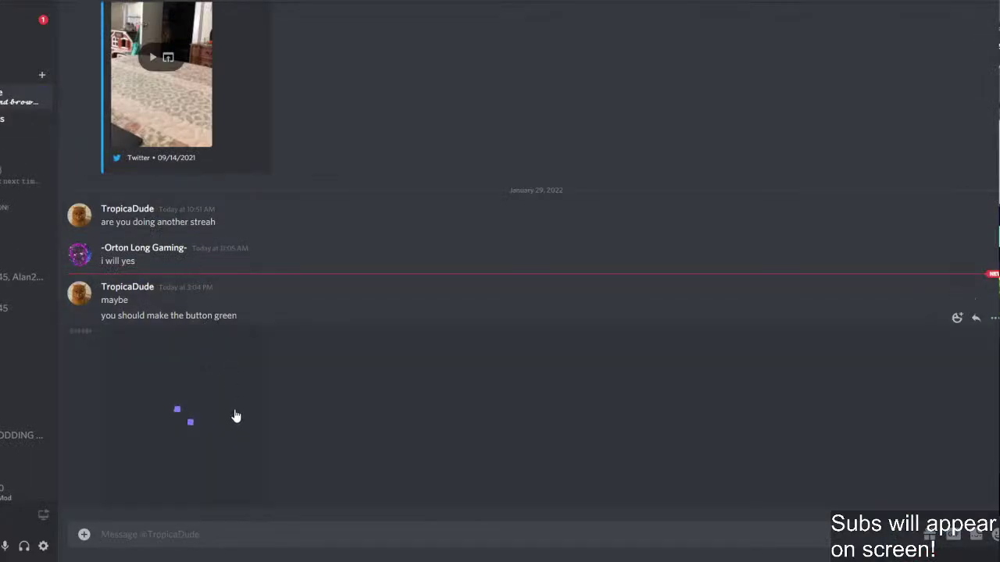
{"action": "left_click", "coordinate": [235, 416]}
{"action": "left_click", "coordinate": [167, 340]}
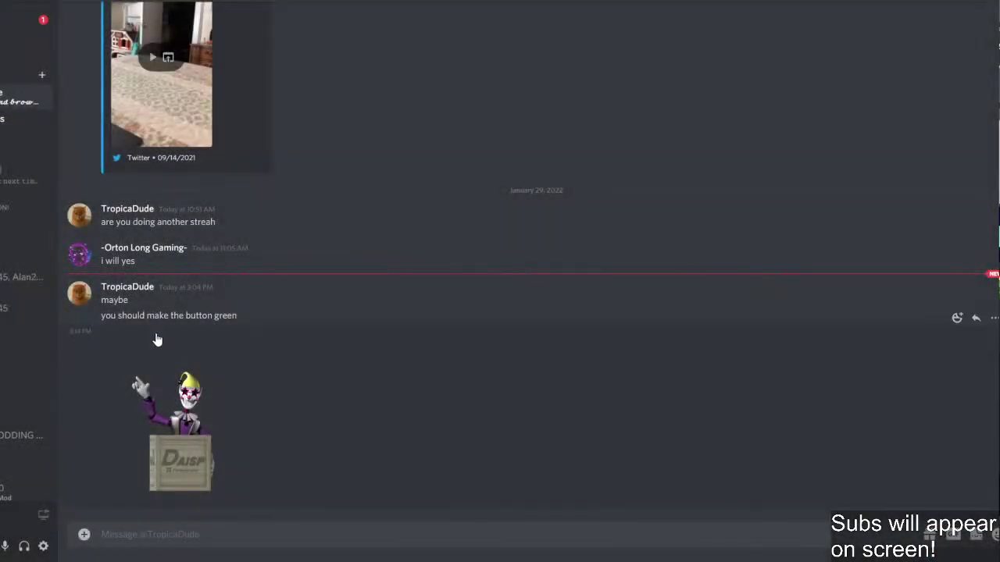
{"action": "left_click", "coordinate": [201, 420]}
{"action": "left_click", "coordinate": [177, 357]}
Switch back to Scratch and fill the red background of the START sprite's costume with bright green.
{"action": "key", "text": "alt+Tab"}
{"action": "left_click", "coordinate": [944, 405]}
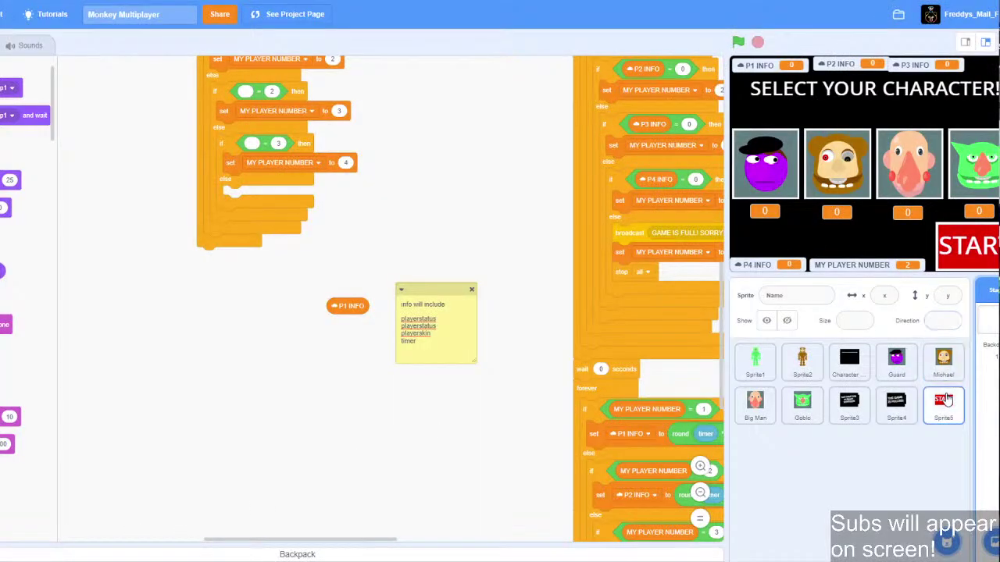
{"action": "left_click", "coordinate": [0, 45]}
{"action": "left_click", "coordinate": [0, 212]}
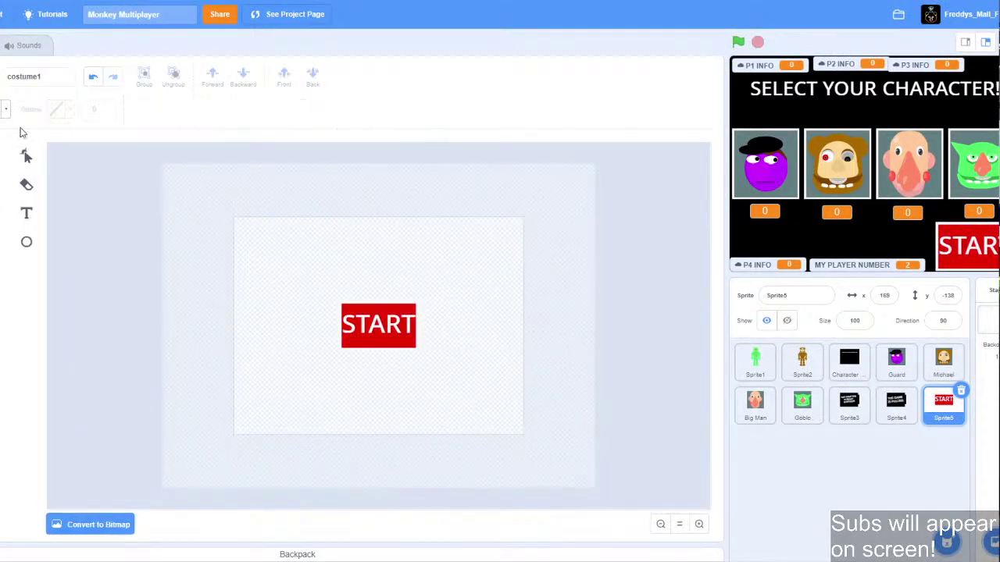
{"action": "left_click", "coordinate": [4, 111]}
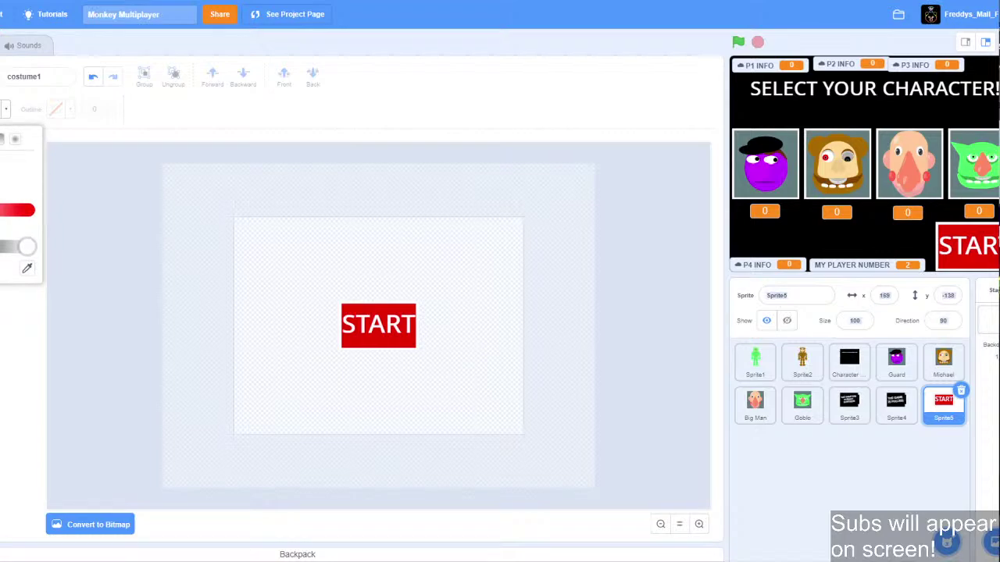
{"action": "left_click_drag", "start_coordinate": [2, 211], "coordinate": [182, 239]}
{"action": "left_click_drag", "start_coordinate": [0, 173], "coordinate": [1, 173]}
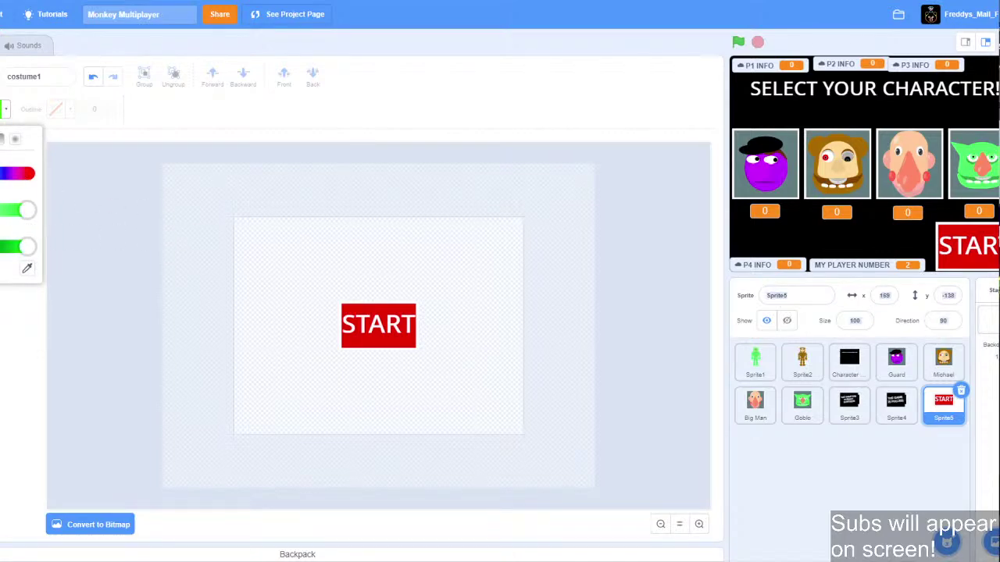
{"action": "left_click", "coordinate": [370, 311]}
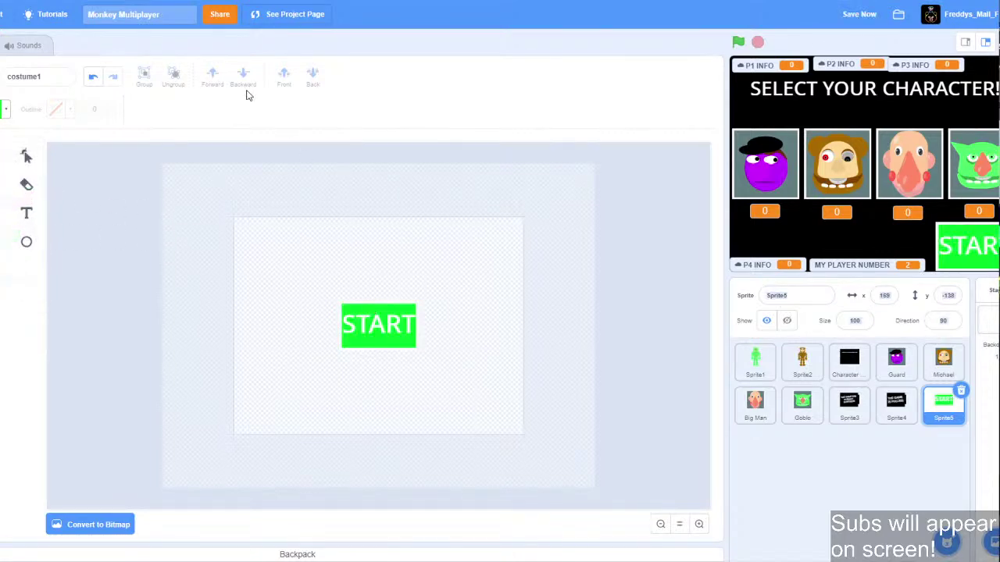
Save the Monkey Multiplayer project.
{"action": "left_click", "coordinate": [864, 19]}
{"action": "mouse_move", "coordinate": [117, 561]}
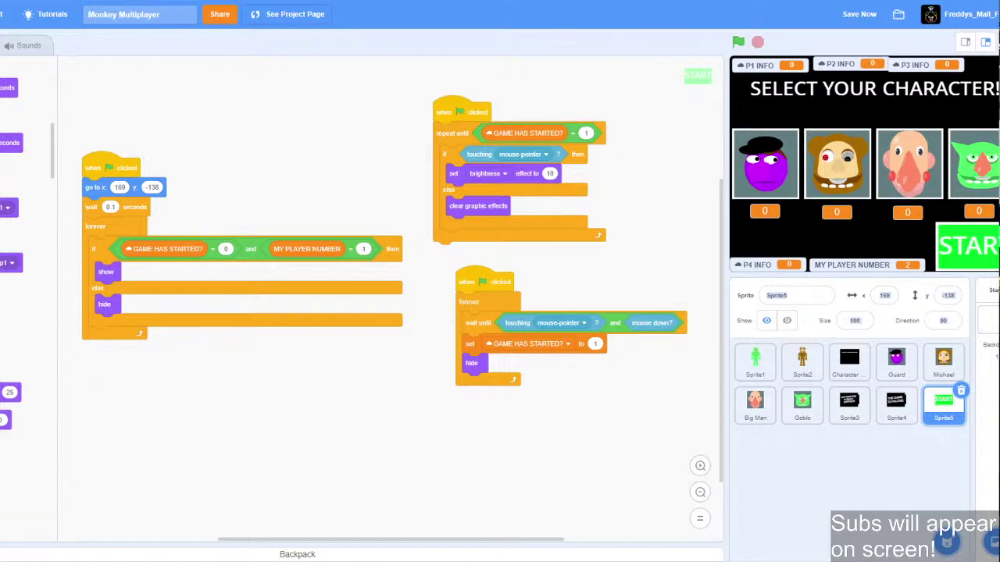
{"action": "left_click", "coordinate": [857, 18]}
Switch to Discord and read the newest message in another direct conversation.
{"action": "left_click", "coordinate": [168, 561]}
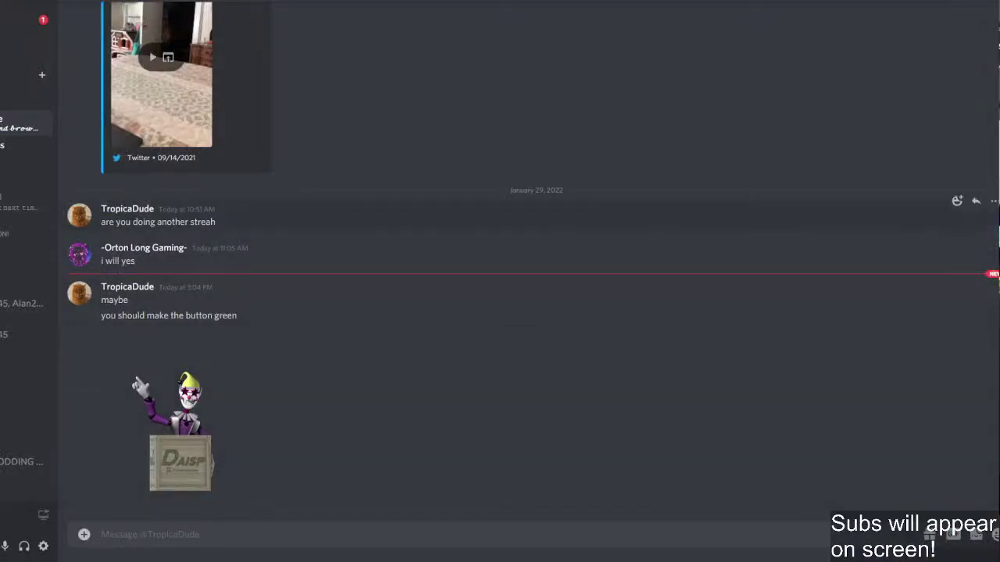
{"action": "left_click", "coordinate": [23, 97]}
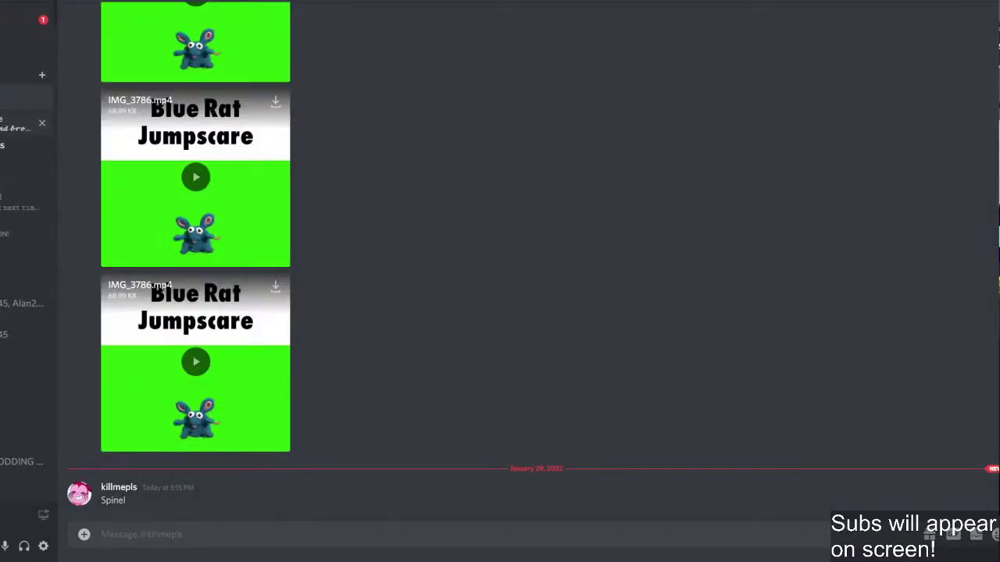
{"action": "left_click", "coordinate": [19, 127]}
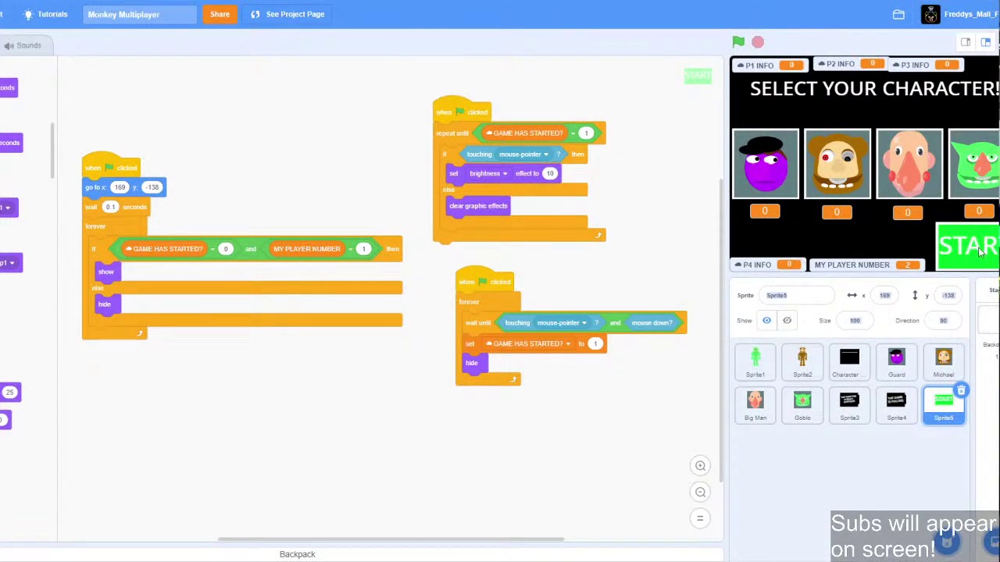
Create a new blank painted sprite in Scratch and lower its fill colour's brightness to black.
{"action": "mouse_move", "coordinate": [949, 538]}
{"action": "left_click", "coordinate": [945, 500]}
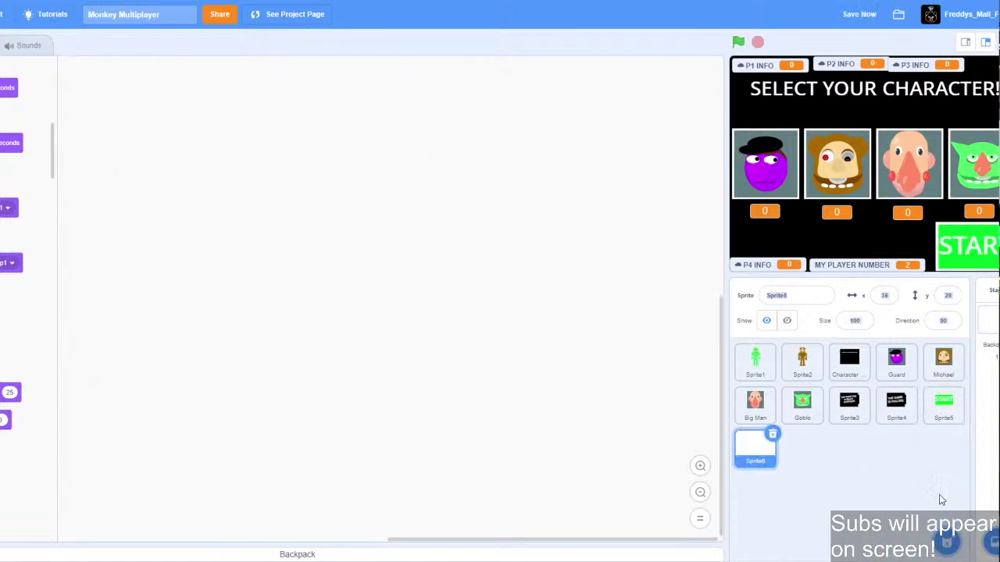
{"action": "left_click", "coordinate": [6, 113]}
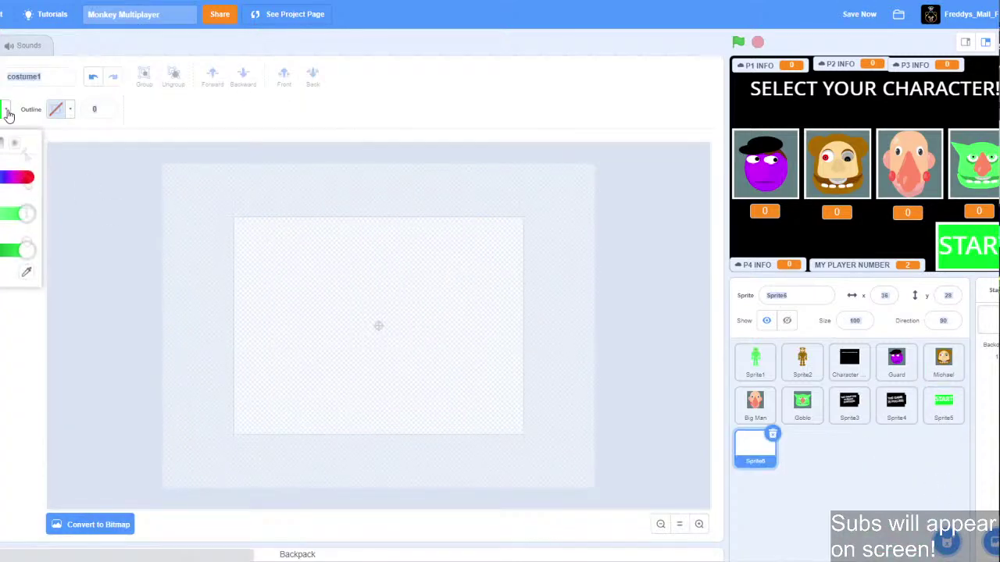
{"action": "left_click_drag", "start_coordinate": [26, 246], "coordinate": [0, 246]}
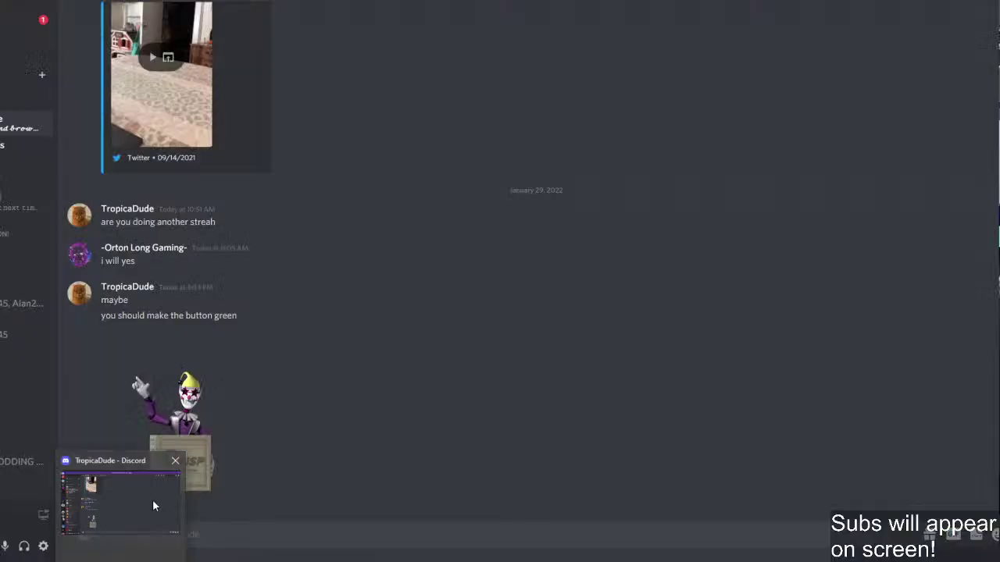
Switch to Discord and check the latest posts in the ServerAccess group chat and a direct conversation.
{"action": "left_click", "coordinate": [152, 499]}
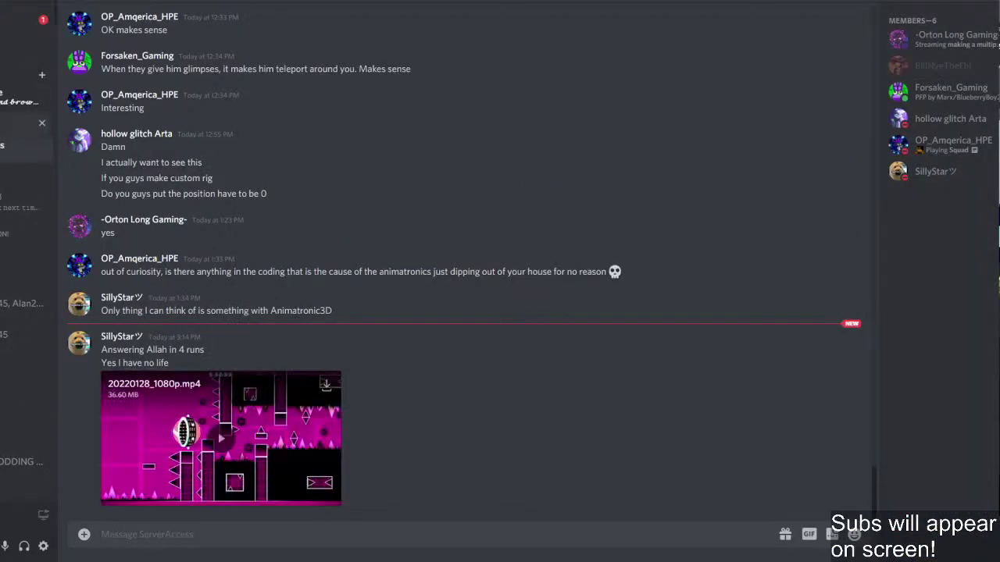
{"action": "left_click", "coordinate": [16, 181]}
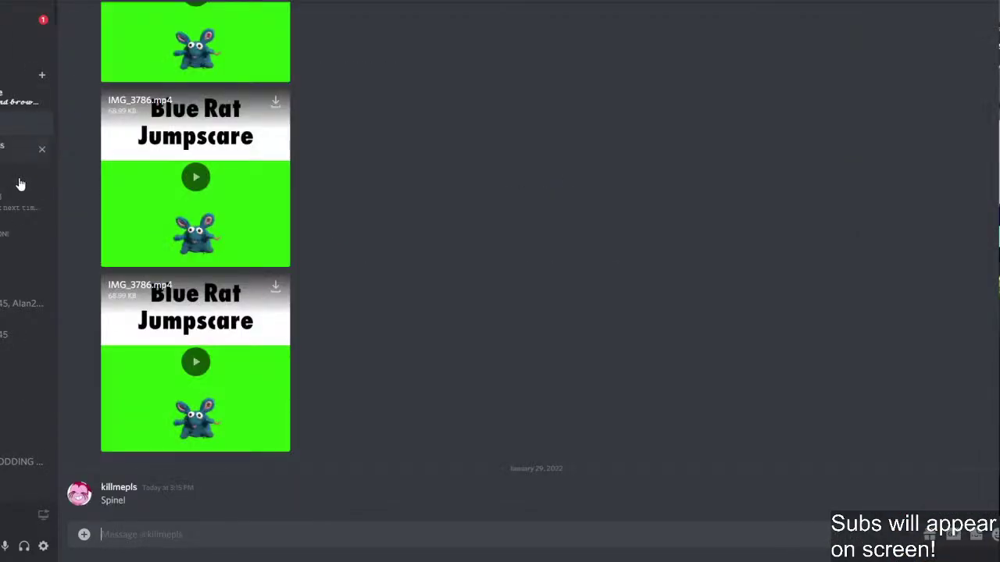
{"action": "left_click", "coordinate": [195, 362]}
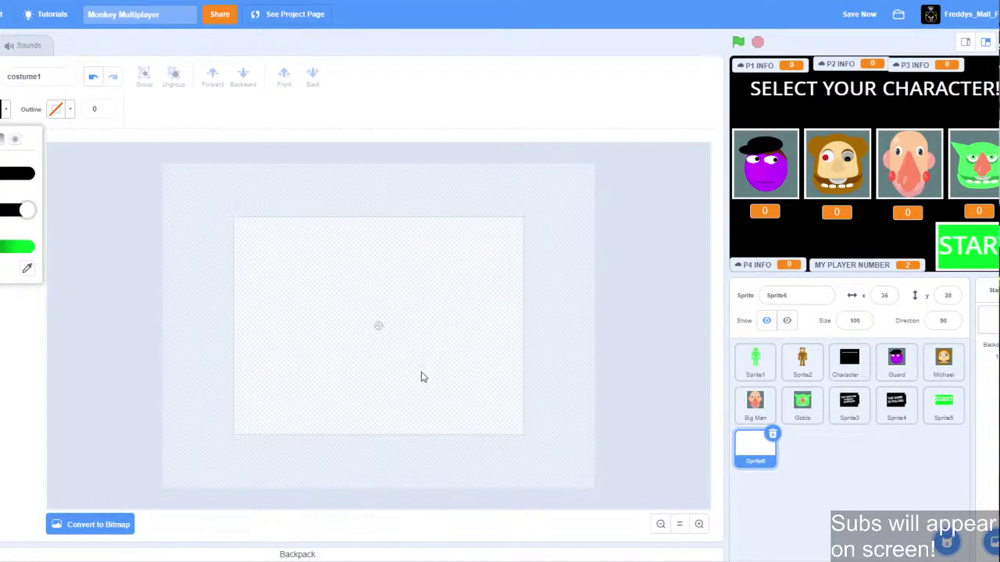
Back in Scratch, draw a tall, slightly darker green rectangle along the canvas's left edge, spanning its full height.
{"action": "left_click", "coordinate": [357, 337]}
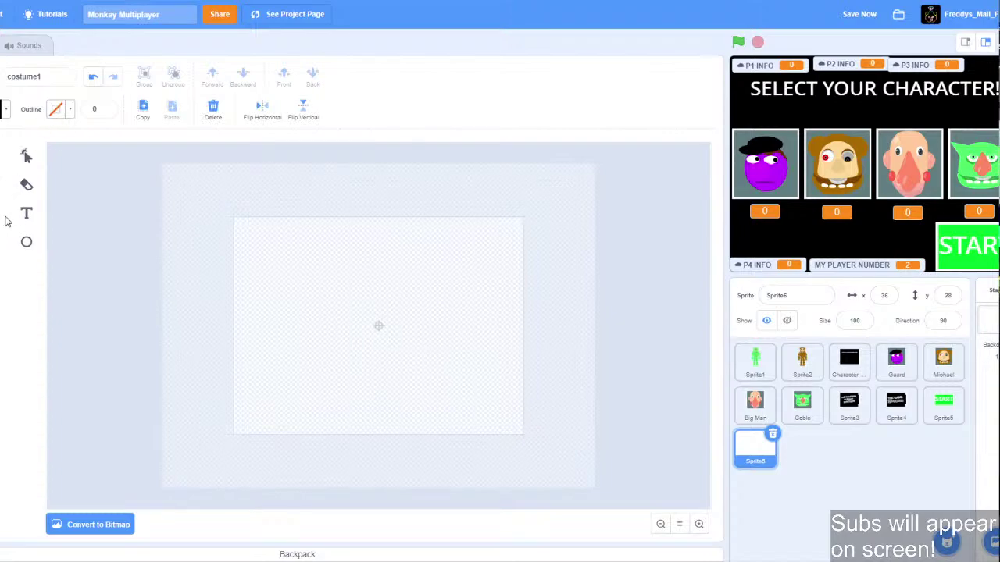
{"action": "left_click", "coordinate": [7, 109]}
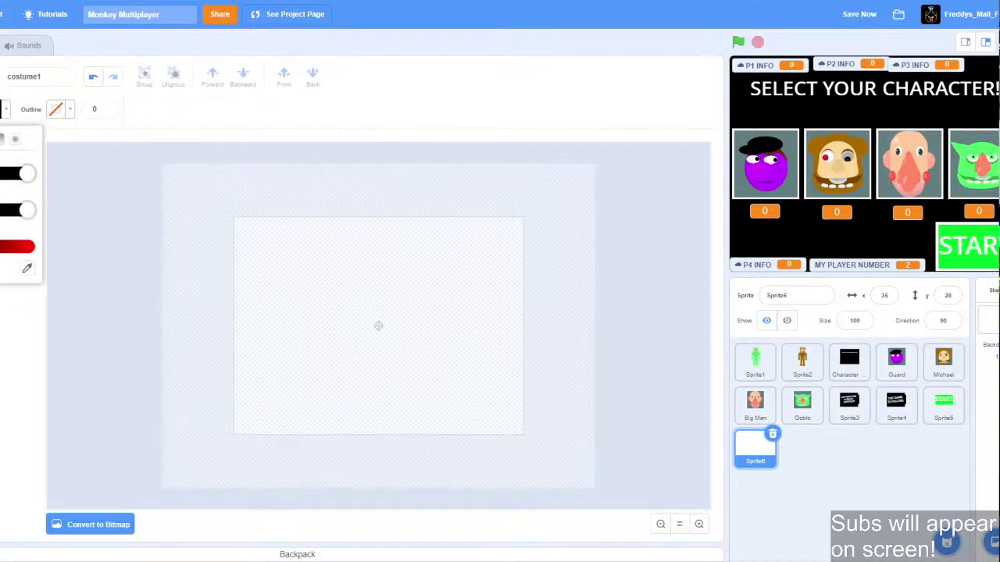
{"action": "left_click_drag", "start_coordinate": [27, 173], "coordinate": [2, 173]}
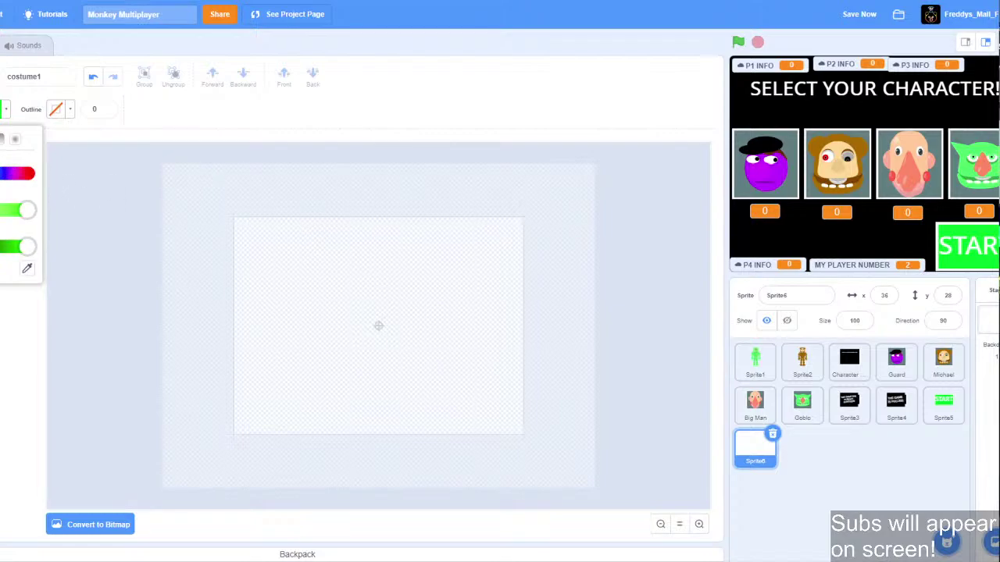
{"action": "left_click_drag", "start_coordinate": [26, 246], "coordinate": [5, 246]}
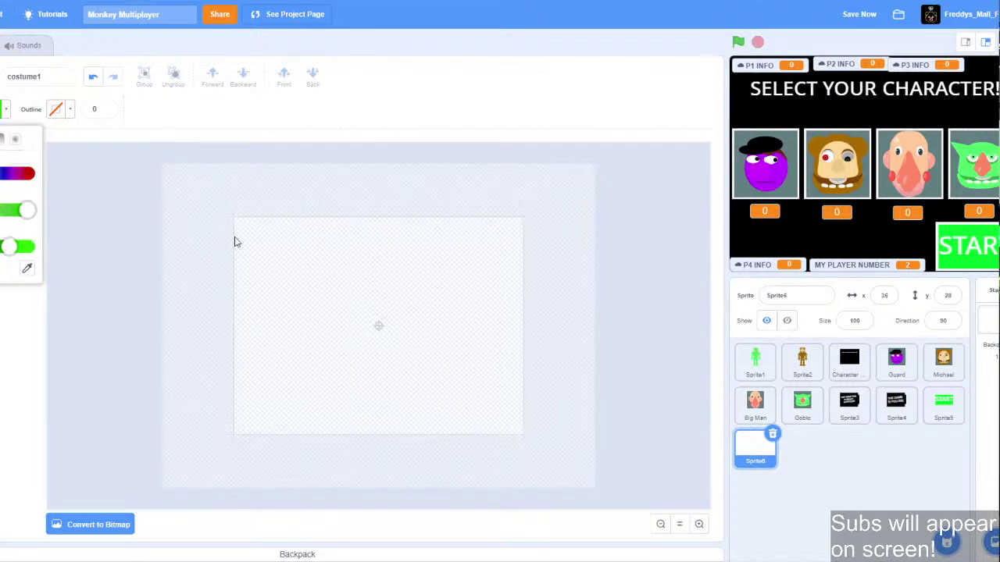
{"action": "left_click_drag", "start_coordinate": [227, 211], "coordinate": [308, 441]}
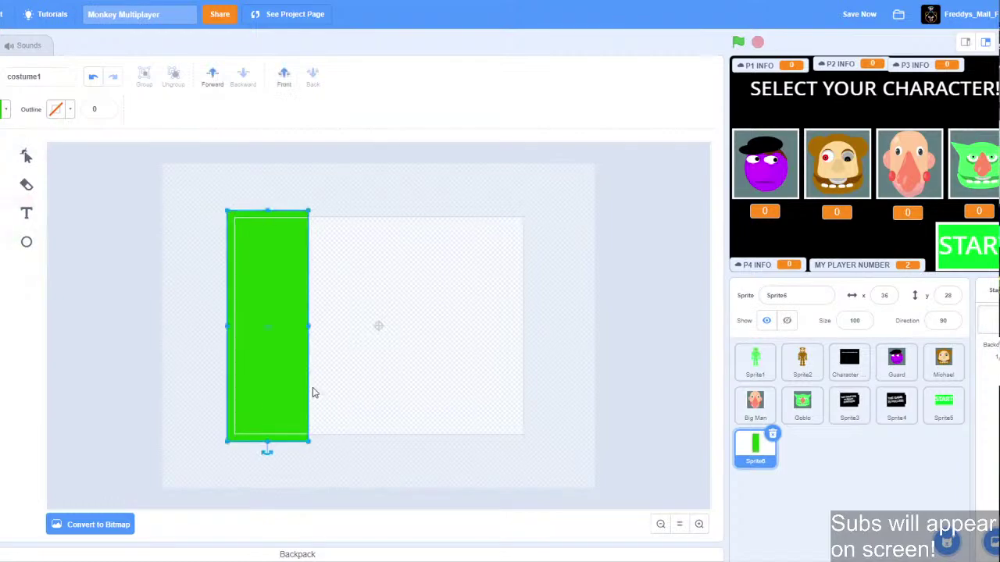
Reshape the green rectangle by raising its lower-right corner point straight up so that the bottom edge slants.
{"action": "left_click", "coordinate": [25, 155]}
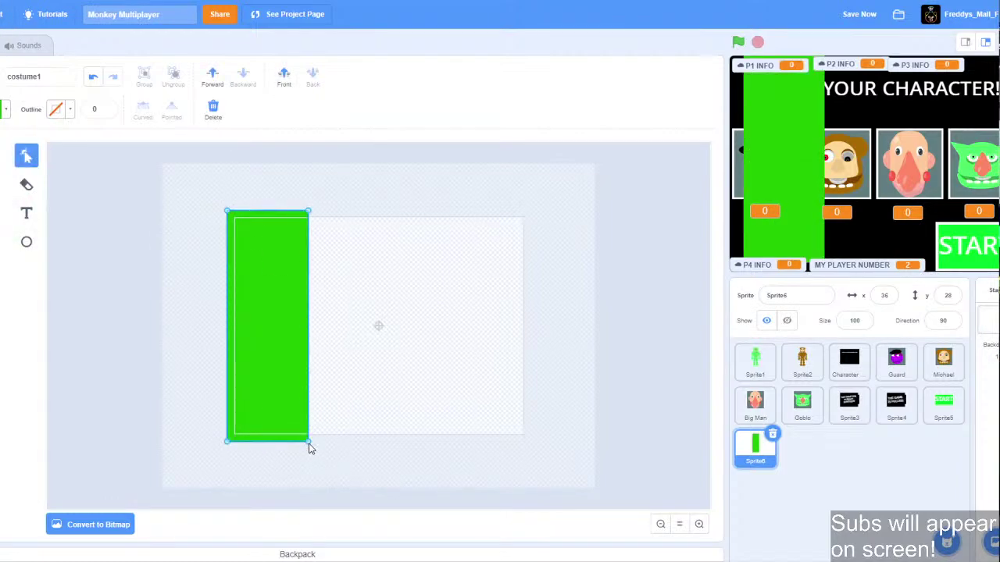
{"action": "left_click_drag", "start_coordinate": [309, 448], "coordinate": [309, 406]}
{"action": "key", "text": "ctrl+z"}
{"action": "key", "text": "Up"}
{"action": "key", "text": "Up"}
{"action": "key", "text": "Up"}
{"action": "key", "text": "Up"}
{"action": "key", "text": "Up"}
{"action": "key", "text": "Up"}
{"action": "key", "text": "Up"}
{"action": "key", "text": "Up"}
{"action": "key", "text": "Up"}
{"action": "key", "text": "Up"}
{"action": "key", "text": "Up"}
{"action": "key", "text": "Up"}
{"action": "key", "text": "Up"}
{"action": "key", "text": "Up"}
{"action": "key", "text": "Up"}
{"action": "key", "text": "Up"}
{"action": "key", "text": "Up"}
{"action": "key", "text": "Up"}
{"action": "key", "text": "Up"}
{"action": "key", "text": "Up"}
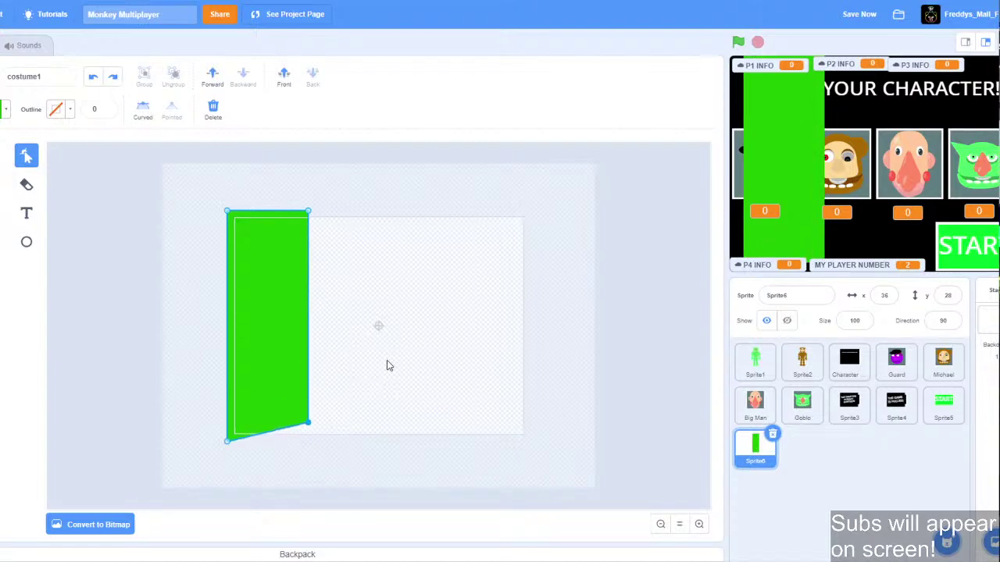
{"action": "key", "text": "Up"}
{"action": "key", "text": "Up"}
{"action": "key", "text": "Up"}
{"action": "key", "text": "Up"}
{"action": "key", "text": "Up"}
{"action": "key", "text": "Up"}
{"action": "key", "text": "Up"}
{"action": "key", "text": "Up"}
{"action": "key", "text": "Up"}
{"action": "key", "text": "Up"}
{"action": "key", "text": "Up"}
{"action": "key", "text": "Up"}
{"action": "key", "text": "Up"}
{"action": "key", "text": "Up"}
{"action": "key", "text": "Up"}
{"action": "key", "text": "Up"}
{"action": "key", "text": "Up"}
{"action": "key", "text": "Up"}
{"action": "key", "text": "Up"}
{"action": "key", "text": "Up"}
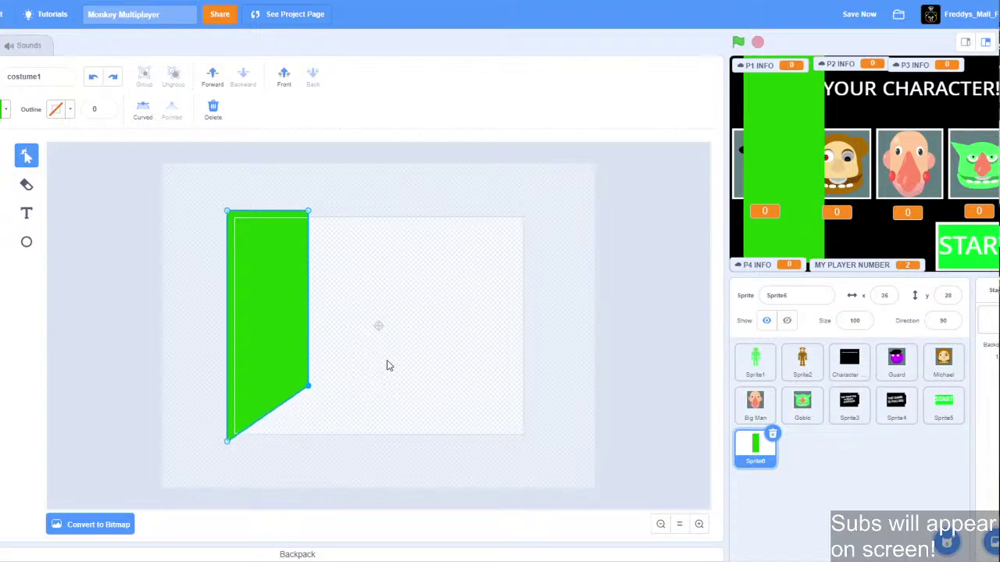
{"action": "left_click", "coordinate": [417, 281]}
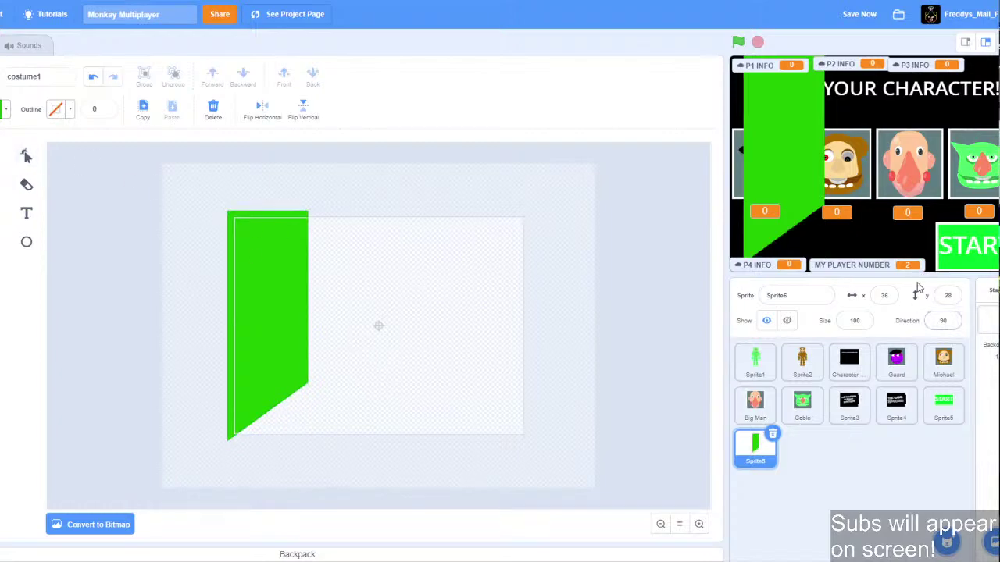
Set the new sprite's position to x 0 and y 0.
{"action": "left_click", "coordinate": [884, 295]}
{"action": "left_click", "coordinate": [943, 295]}
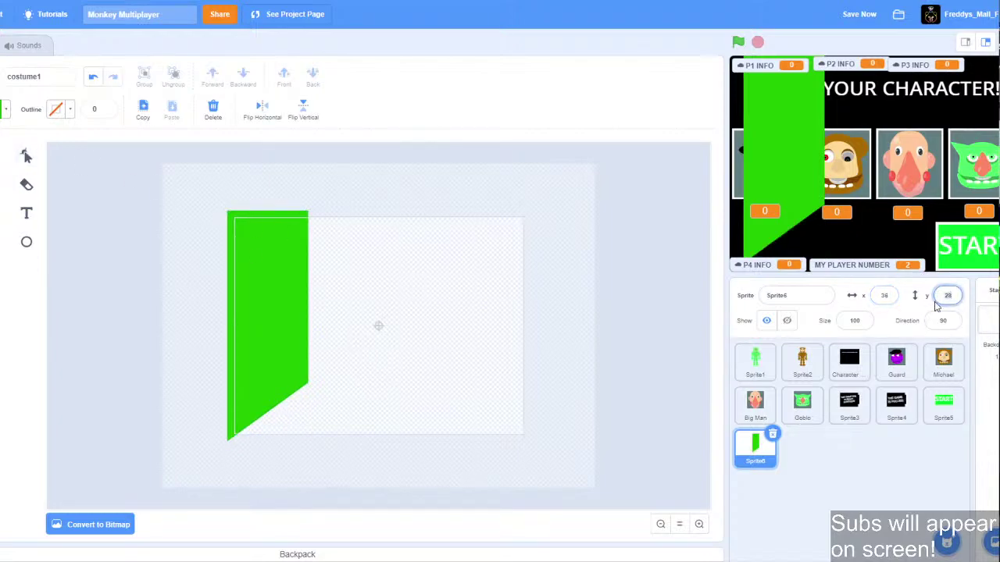
{"action": "type", "text": "0"}
{"action": "left_click", "coordinate": [790, 295]}
{"action": "left_click", "coordinate": [888, 294]}
{"action": "type", "text": "0"}
{"action": "key", "text": "Return"}
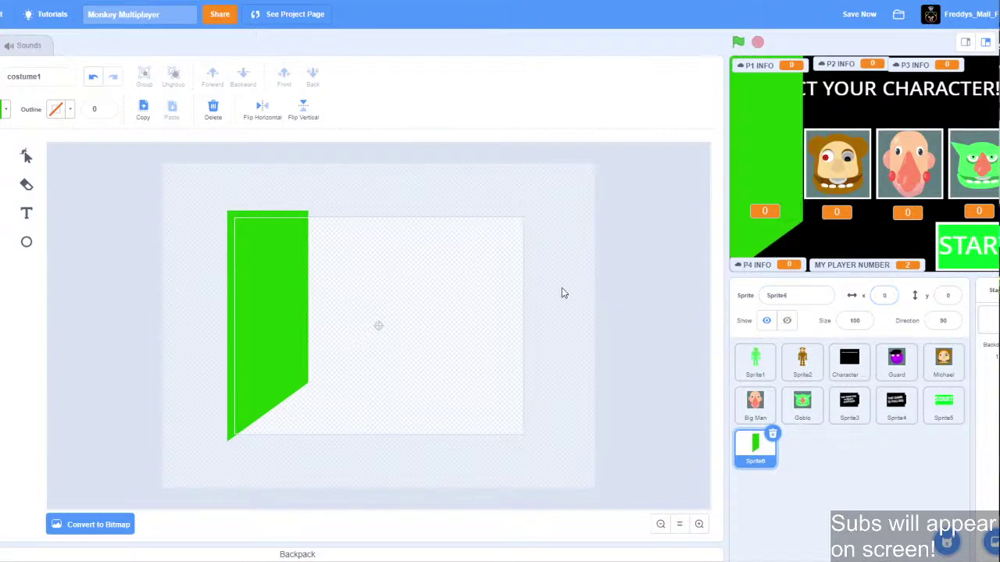
Duplicate the slanted green shape, flip the copy horizontally and place it directly beside the original's right edge.
{"action": "left_click", "coordinate": [270, 314]}
{"action": "key", "text": "ctrl+c"}
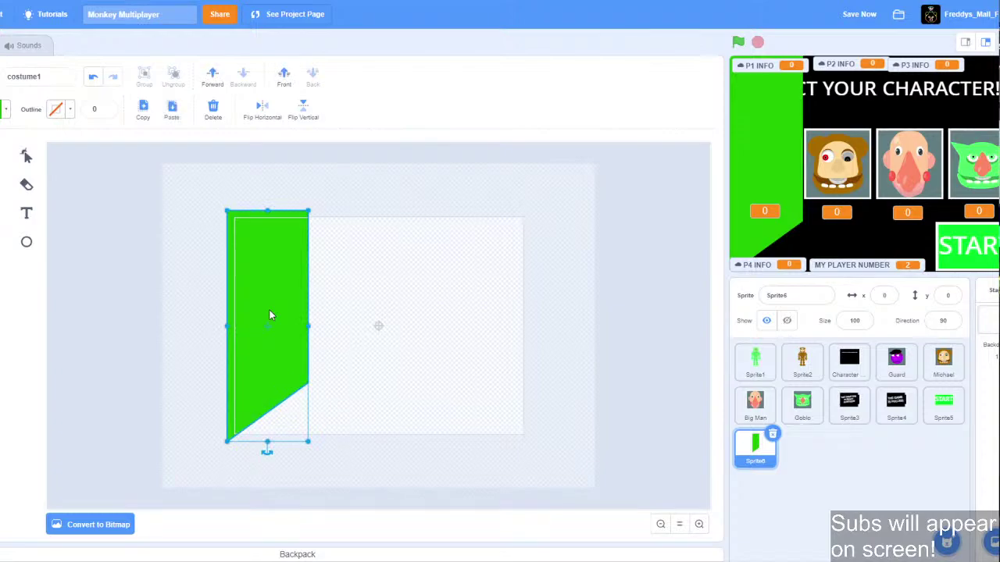
{"action": "key", "text": "ctrl+v"}
{"action": "left_click", "coordinate": [266, 114]}
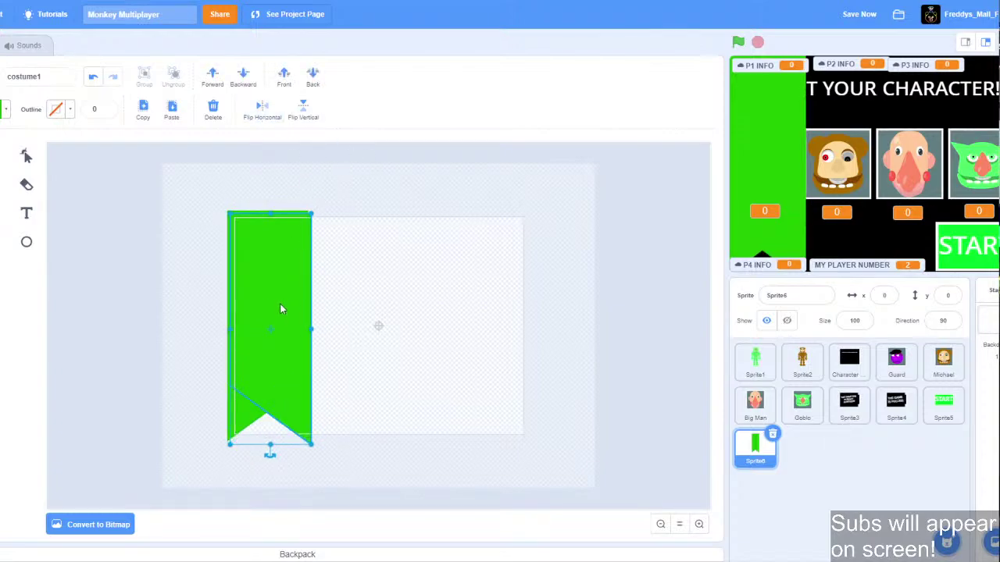
{"action": "left_click_drag", "start_coordinate": [278, 305], "coordinate": [360, 303]}
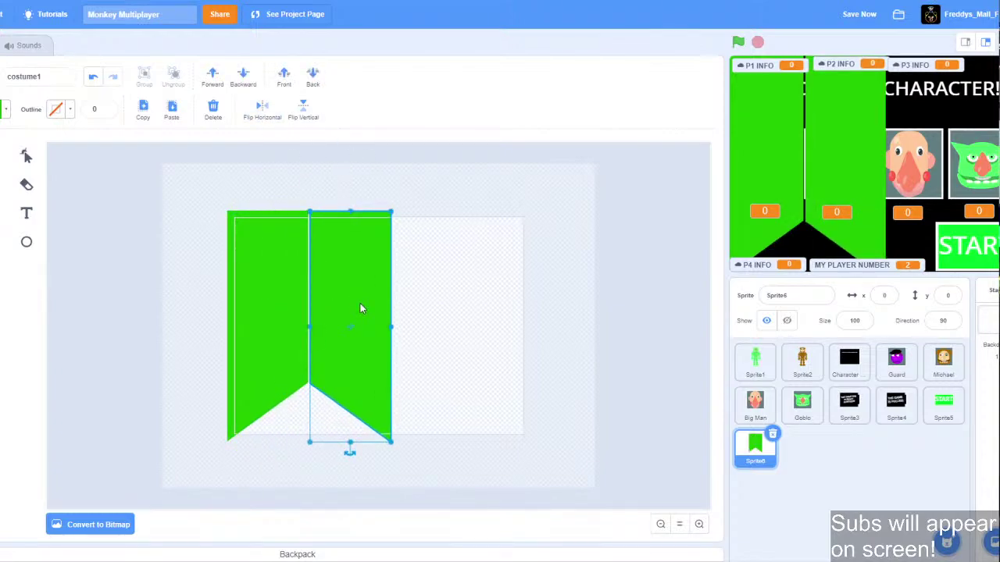
Nudge the flipped green shape horizontally across the canvas until it slightly overlaps the canvas's right edge, level with the original shape.
{"action": "key", "text": "Up"}
{"action": "key", "text": "Up"}
{"action": "key", "text": "Down"}
{"action": "key", "text": "Right"}
{"action": "key", "text": "Right"}
{"action": "key", "text": "Right"}
{"action": "key", "text": "Right"}
{"action": "key", "text": "Right"}
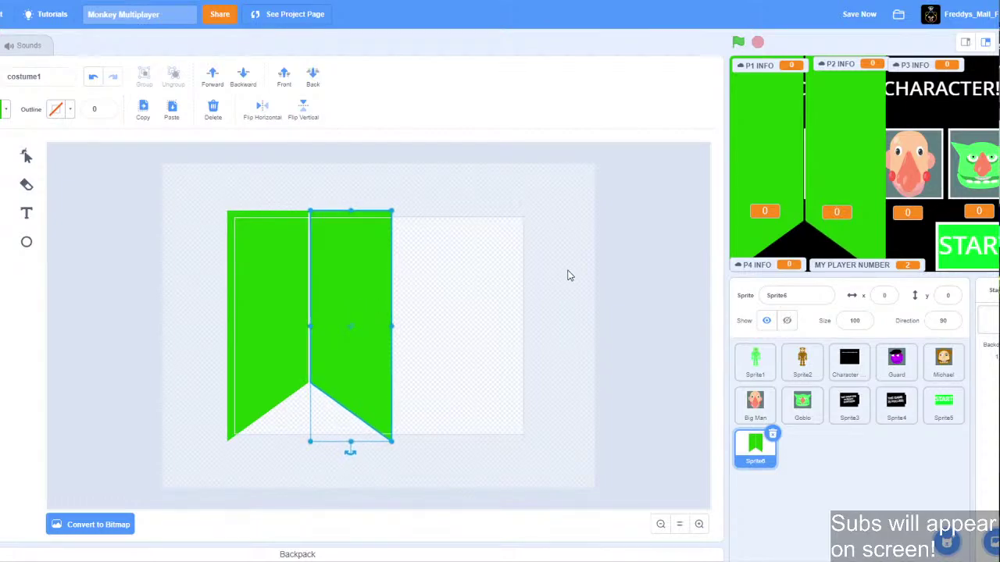
{"action": "key", "text": "Right"}
{"action": "key", "text": "Right"}
{"action": "key", "text": "Right"}
{"action": "key", "text": "Right"}
{"action": "key", "text": "Right"}
{"action": "key", "text": "Right"}
{"action": "key", "text": "Right"}
{"action": "key", "text": "Right"}
{"action": "key", "text": "Right"}
{"action": "key", "text": "Right"}
{"action": "key", "text": "Right"}
{"action": "key", "text": "Right"}
{"action": "key", "text": "Right"}
{"action": "key", "text": "Right"}
{"action": "key", "text": "Right"}
{"action": "key", "text": "Right"}
{"action": "key", "text": "Right"}
{"action": "key", "text": "Right"}
{"action": "key", "text": "Right"}
{"action": "key", "text": "Right"}
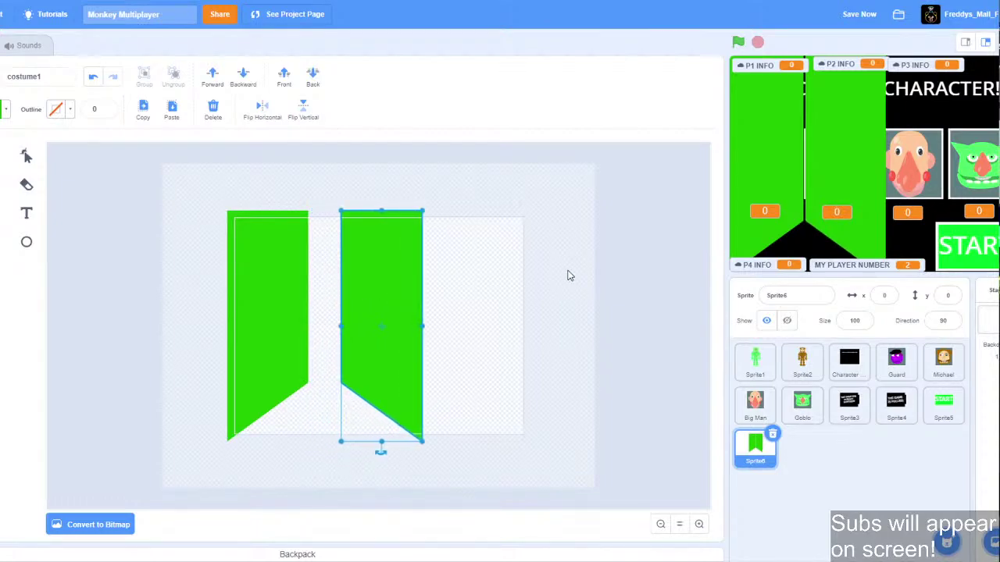
{"action": "key", "text": "Right"}
{"action": "key", "text": "Right"}
{"action": "key", "text": "Right"}
{"action": "key", "text": "Right"}
{"action": "key", "text": "Right"}
{"action": "key", "text": "Right"}
{"action": "key", "text": "Right"}
{"action": "key", "text": "Right"}
{"action": "key", "text": "Right"}
{"action": "key", "text": "Right"}
{"action": "key", "text": "Right"}
{"action": "key", "text": "Right"}
{"action": "key", "text": "Right"}
{"action": "key", "text": "Right"}
{"action": "key", "text": "Right"}
{"action": "key", "text": "Right"}
{"action": "key", "text": "Right"}
{"action": "key", "text": "Right"}
{"action": "key", "text": "Right"}
{"action": "key", "text": "Right"}
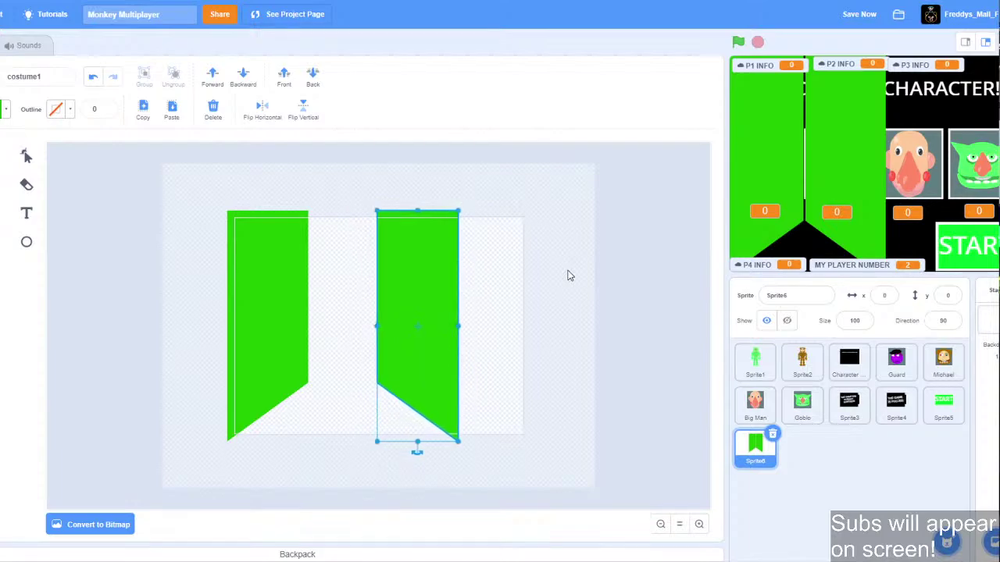
{"action": "key", "text": "Right"}
{"action": "key", "text": "Right"}
{"action": "key", "text": "Right"}
{"action": "key", "text": "Right"}
{"action": "key", "text": "Right"}
{"action": "key", "text": "Right"}
{"action": "key", "text": "Right"}
{"action": "key", "text": "Right"}
{"action": "key", "text": "Right"}
{"action": "key", "text": "Right"}
{"action": "key", "text": "Right"}
{"action": "key", "text": "Right"}
{"action": "key", "text": "Right"}
{"action": "key", "text": "Right"}
{"action": "key", "text": "Right"}
{"action": "key", "text": "Right"}
{"action": "key", "text": "Right"}
{"action": "key", "text": "Right"}
{"action": "key", "text": "Right"}
{"action": "key", "text": "Right"}
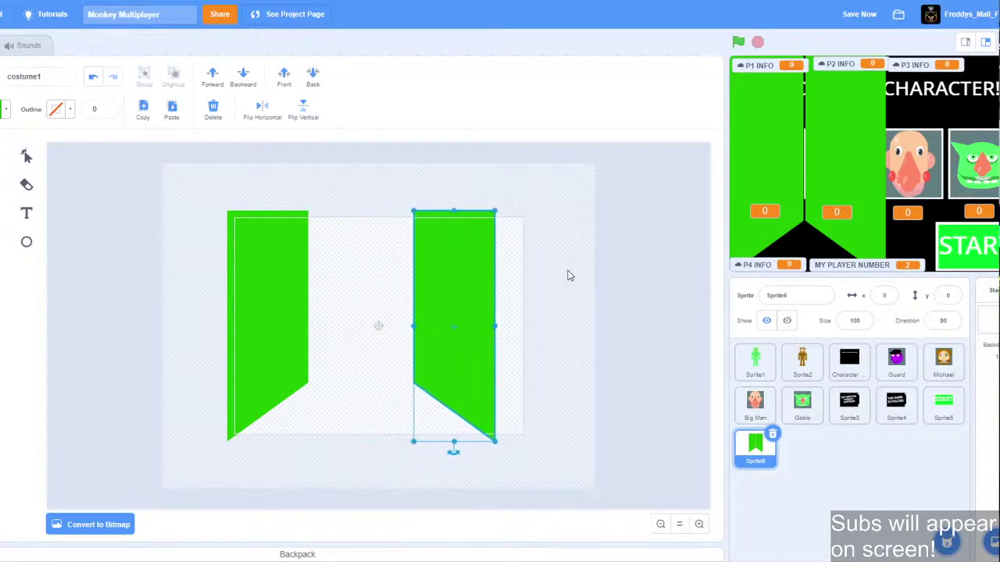
{"action": "key", "text": "Right"}
{"action": "key", "text": "Right"}
{"action": "key", "text": "Right"}
{"action": "key", "text": "Right"}
{"action": "key", "text": "Right"}
{"action": "key", "text": "Right"}
{"action": "key", "text": "Right"}
{"action": "key", "text": "Right"}
{"action": "key", "text": "Right"}
{"action": "key", "text": "Right"}
{"action": "key", "text": "Right"}
{"action": "key", "text": "Right"}
{"action": "key", "text": "Right"}
{"action": "key", "text": "Right"}
{"action": "key", "text": "Right"}
{"action": "key", "text": "Right"}
{"action": "key", "text": "Right"}
{"action": "key", "text": "Right"}
{"action": "key", "text": "Right"}
{"action": "key", "text": "Right"}
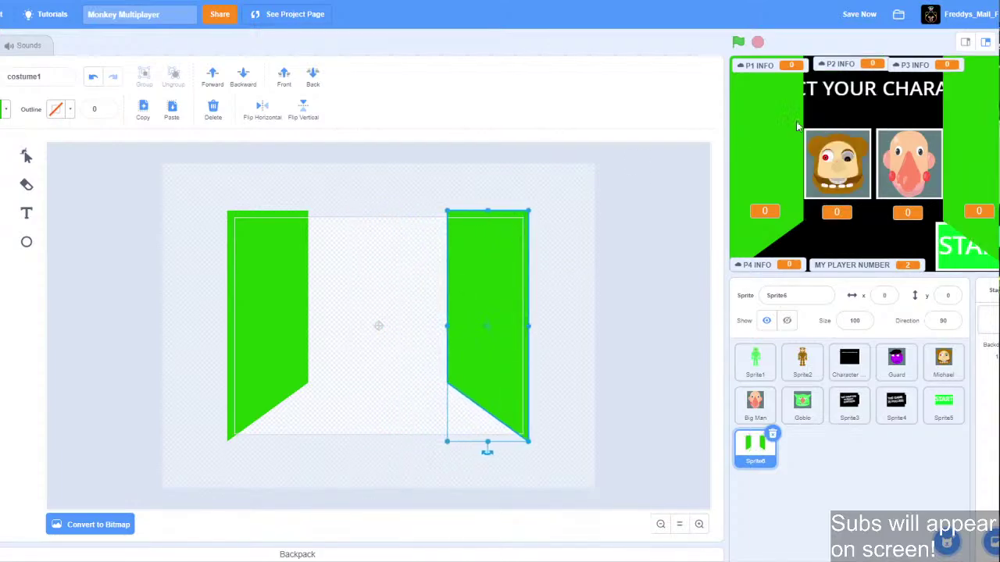
{"action": "key", "text": "Right"}
{"action": "key", "text": "Right"}
{"action": "key", "text": "Right"}
{"action": "key", "text": "Right"}
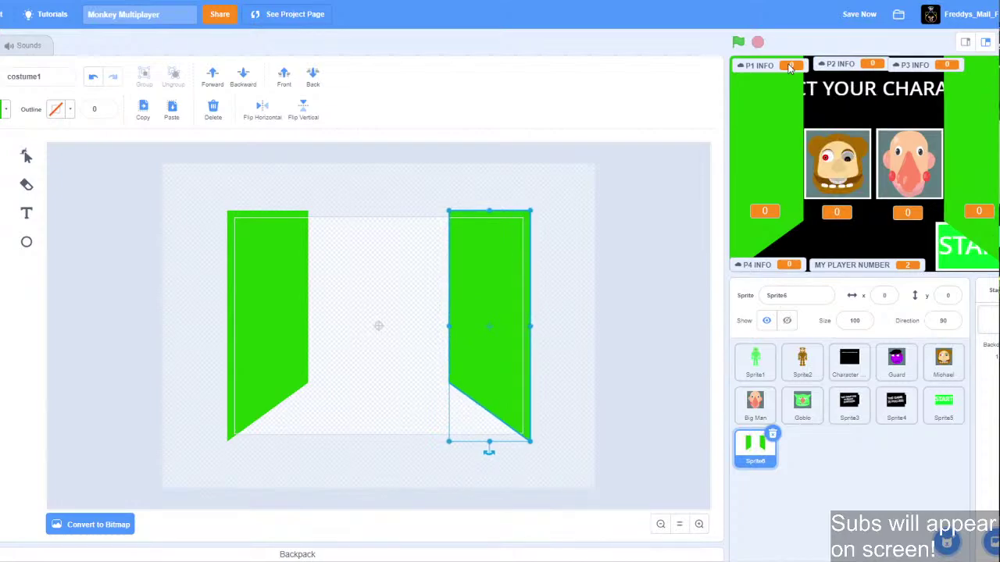
{"action": "key", "text": "Right"}
{"action": "key", "text": "Right"}
{"action": "key", "text": "Right"}
{"action": "key", "text": "Right"}
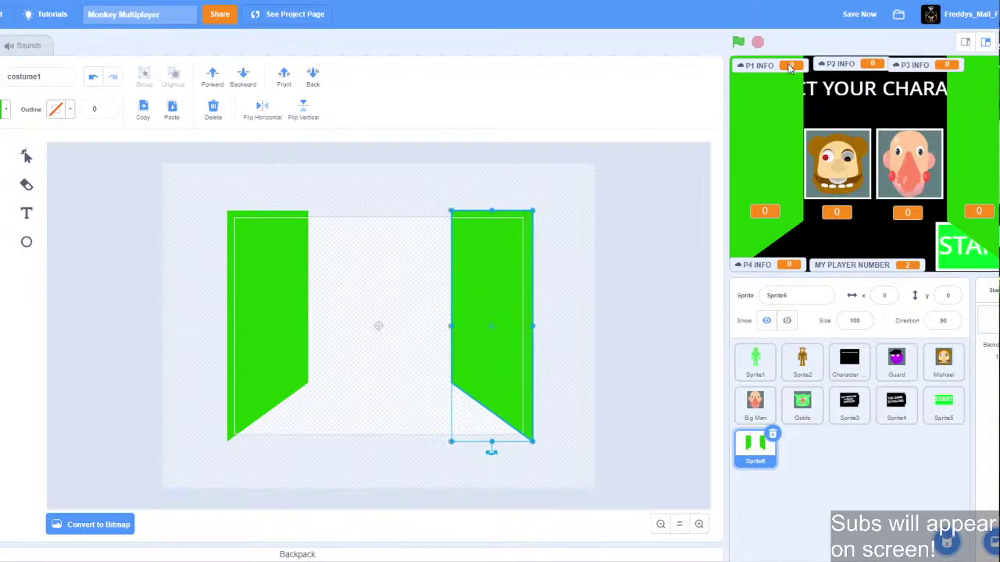
{"action": "key", "text": "Right"}
{"action": "key", "text": "Right"}
{"action": "key", "text": "Right"}
{"action": "key", "text": "Right"}
Nudge the original green wall shape outward so that it extends past the canvas's left edge.
{"action": "left_click", "coordinate": [267, 306]}
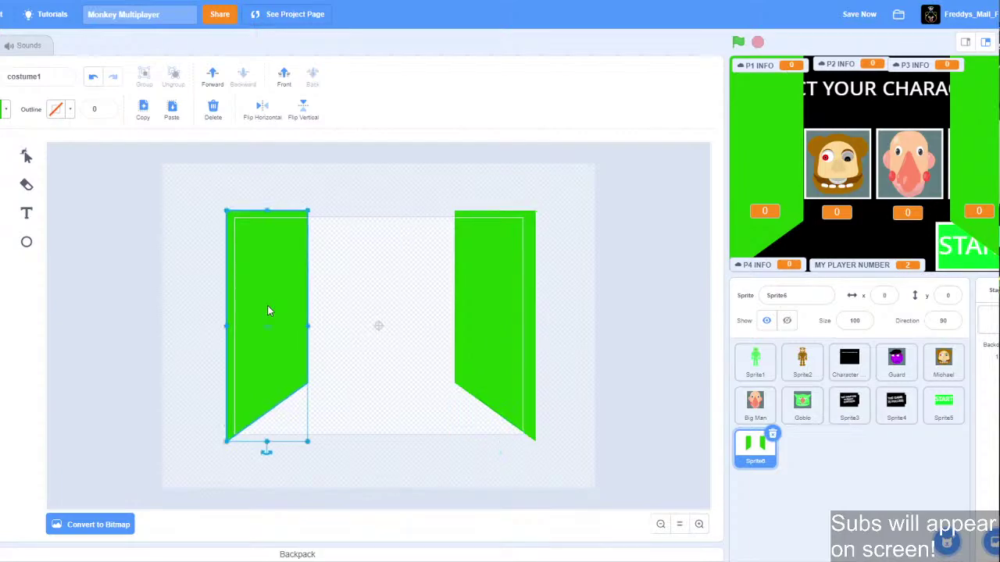
{"action": "key", "text": "Left"}
{"action": "key", "text": "Left"}
{"action": "key", "text": "Left"}
{"action": "key", "text": "Left"}
{"action": "key", "text": "Left"}
{"action": "key", "text": "Left"}
{"action": "key", "text": "Left"}
{"action": "key", "text": "Left"}
{"action": "key", "text": "Left"}
{"action": "key", "text": "Left"}
{"action": "key", "text": "Left"}
{"action": "key", "text": "Left"}
{"action": "key", "text": "Left"}
{"action": "key", "text": "Left"}
{"action": "key", "text": "Left"}
{"action": "key", "text": "Left"}
{"action": "key", "text": "Left"}
{"action": "key", "text": "Left"}
{"action": "key", "text": "Left"}
{"action": "key", "text": "Left"}
{"action": "key", "text": "Left"}
{"action": "key", "text": "Left"}
{"action": "key", "text": "Left"}
{"action": "key", "text": "Left"}
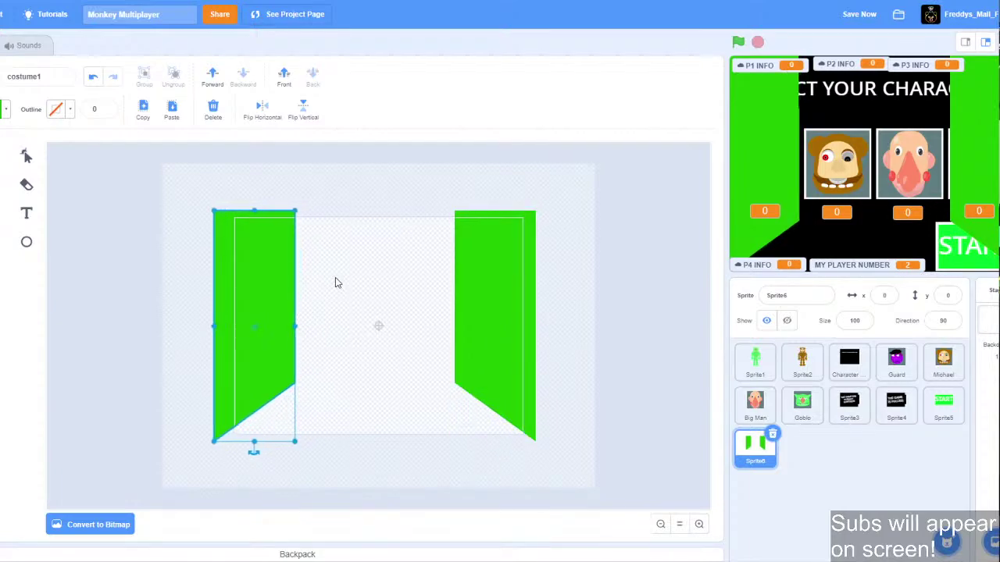
Shift the right green wall shape slightly farther outward past the canvas edge to balance the left one, then deselect it.
{"action": "left_click", "coordinate": [483, 323]}
{"action": "key", "text": "Right"}
{"action": "key", "text": "Right"}
{"action": "key", "text": "Right"}
{"action": "key", "text": "Right"}
{"action": "key", "text": "Right"}
{"action": "key", "text": "Right"}
{"action": "key", "text": "Right"}
{"action": "key", "text": "Right"}
{"action": "key", "text": "Right"}
{"action": "key", "text": "Right"}
{"action": "key", "text": "Right"}
{"action": "key", "text": "Right"}
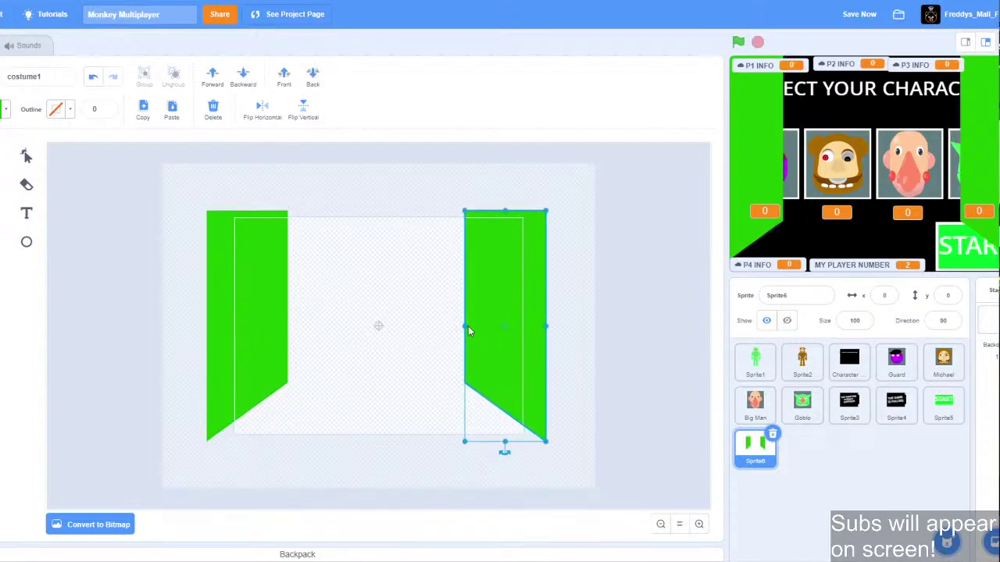
{"action": "key", "text": "Left"}
{"action": "key", "text": "Down"}
{"action": "key", "text": "Up"}
{"action": "key", "text": "Left"}
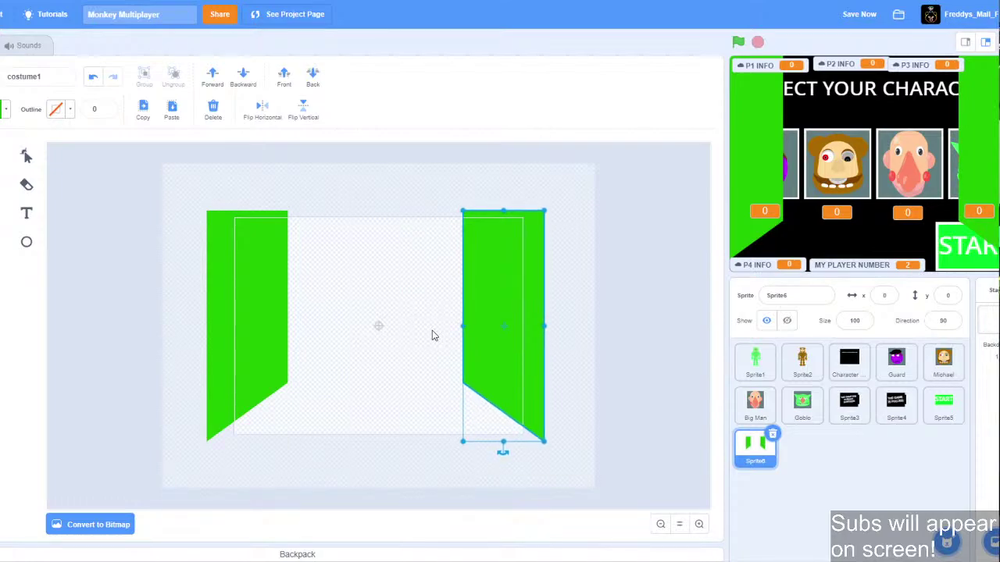
{"action": "left_click", "coordinate": [433, 335]}
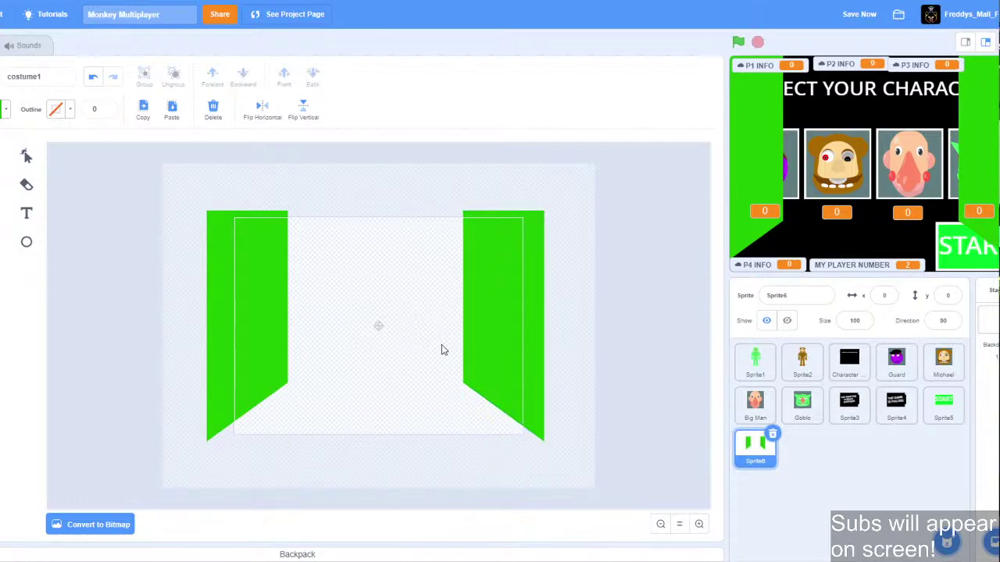
Reshape the left green wall by raising its inner top corner so that the top edge slants upward toward the centre.
{"action": "left_click", "coordinate": [251, 210]}
{"action": "left_click", "coordinate": [26, 156]}
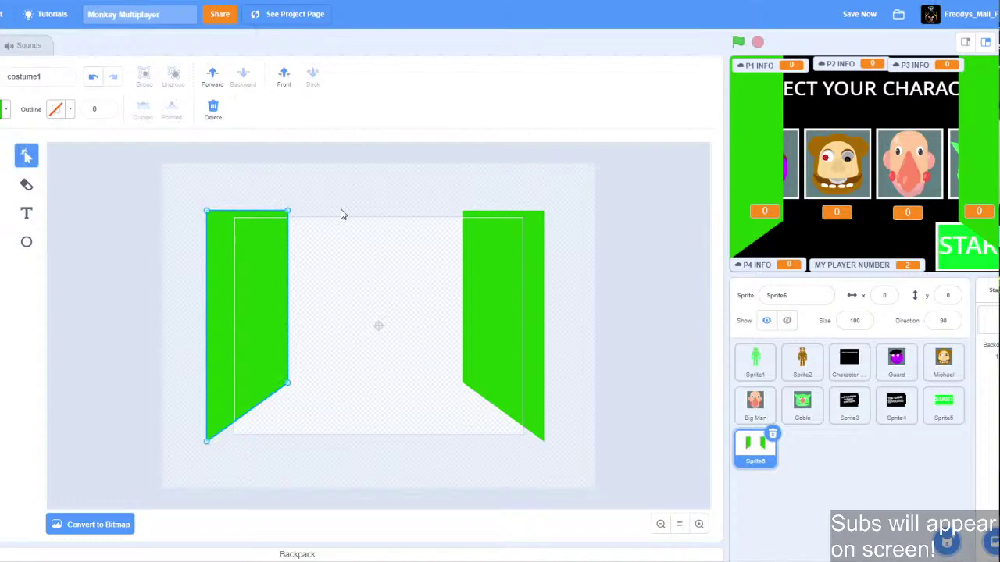
{"action": "left_click", "coordinate": [289, 211]}
{"action": "key", "text": "Up"}
{"action": "key", "text": "Up"}
{"action": "key", "text": "Up"}
{"action": "key", "text": "Up"}
{"action": "key", "text": "Up"}
{"action": "key", "text": "Up"}
{"action": "key", "text": "Up"}
{"action": "key", "text": "Up"}
{"action": "key", "text": "Up"}
{"action": "key", "text": "Up"}
{"action": "key", "text": "Up"}
{"action": "key", "text": "Up"}
{"action": "key", "text": "Up"}
{"action": "key", "text": "Up"}
{"action": "key", "text": "Up"}
{"action": "key", "text": "Up"}
{"action": "key", "text": "Up"}
{"action": "key", "text": "Up"}
{"action": "key", "text": "Up"}
{"action": "key", "text": "Up"}
{"action": "key", "text": "Up"}
{"action": "key", "text": "Up"}
{"action": "key", "text": "Up"}
{"action": "key", "text": "Up"}
{"action": "key", "text": "Up"}
{"action": "key", "text": "Up"}
{"action": "key", "text": "Up"}
{"action": "key", "text": "Up"}
{"action": "key", "text": "Up"}
{"action": "key", "text": "Up"}
{"action": "key", "text": "Up"}
{"action": "key", "text": "Up"}
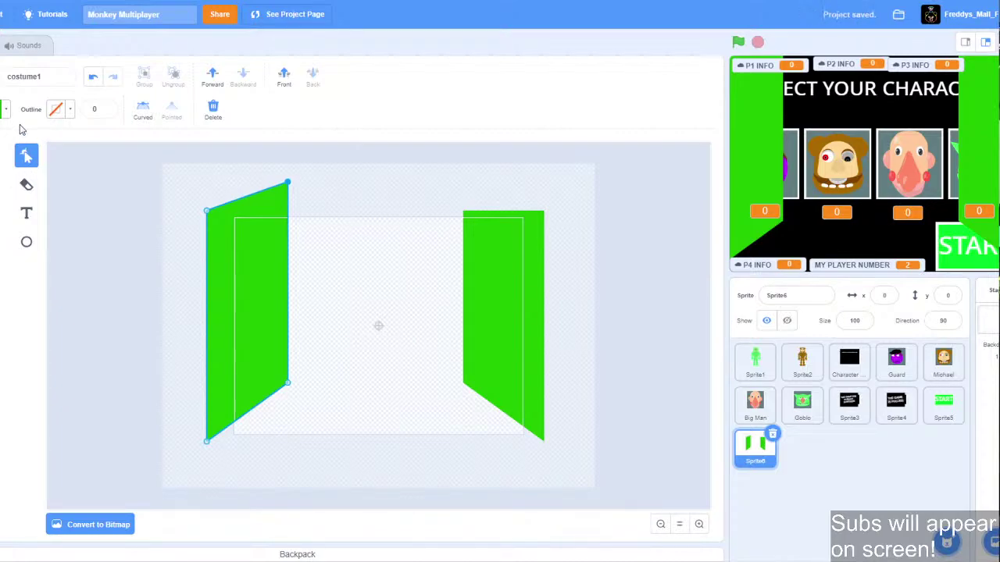
Place a copy of the left wall above it as a slope guide and raise the wall's inner top corner to match the copy's slanted bottom edge.
{"action": "left_click", "coordinate": [2, 155]}
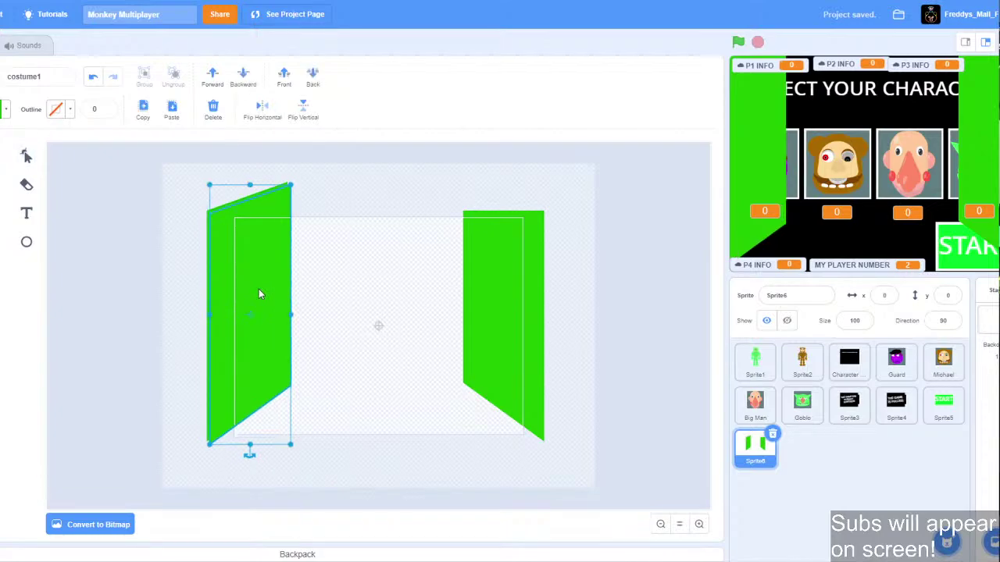
{"action": "left_click_drag", "start_coordinate": [259, 293], "coordinate": [244, 166]}
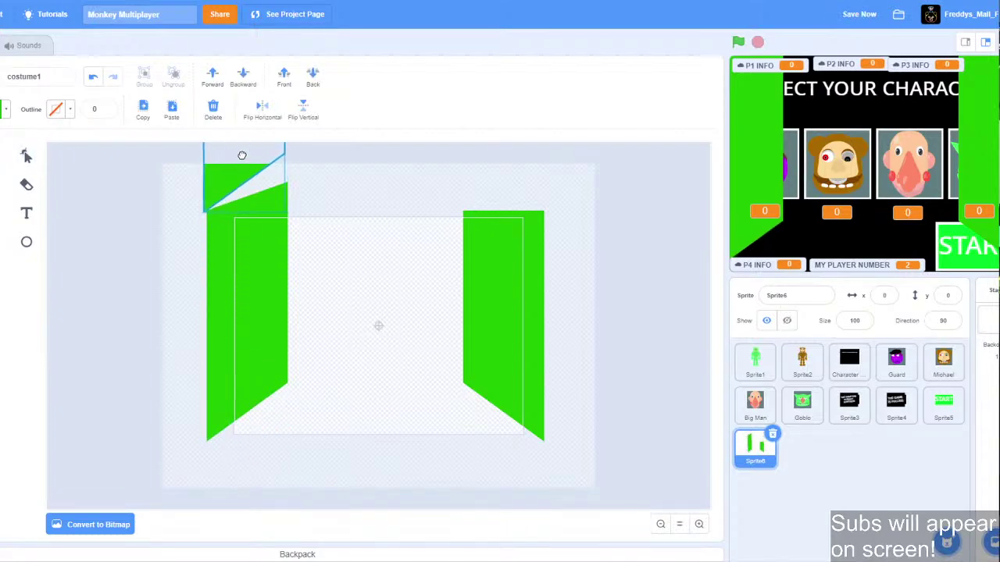
{"action": "left_click", "coordinate": [248, 255]}
{"action": "left_click", "coordinate": [26, 155]}
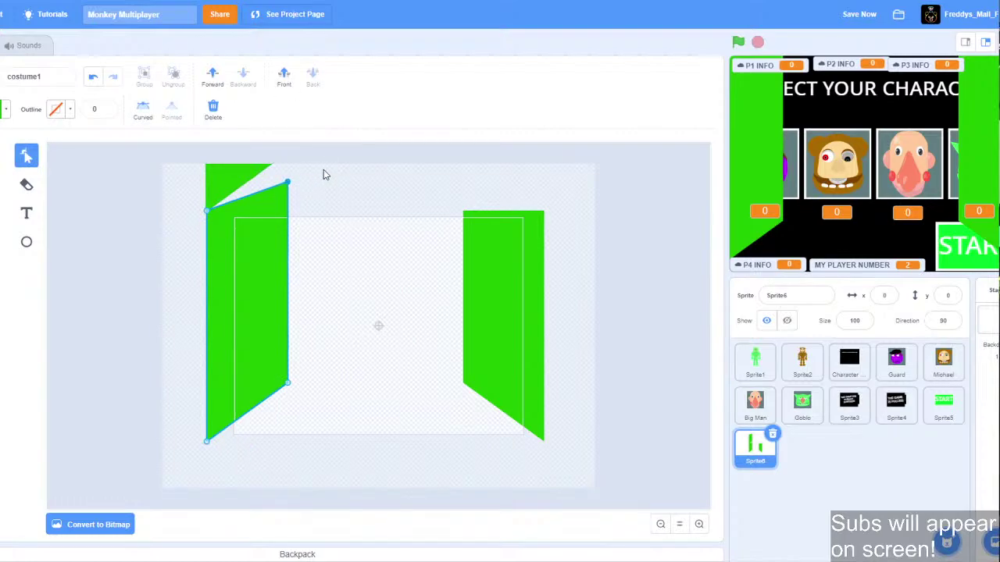
{"action": "key", "text": "Up"}
{"action": "key", "text": "Up"}
{"action": "key", "text": "Up"}
{"action": "key", "text": "Up"}
{"action": "key", "text": "Up"}
{"action": "key", "text": "Up"}
{"action": "key", "text": "Up"}
{"action": "key", "text": "Up"}
{"action": "key", "text": "Up"}
{"action": "key", "text": "Up"}
{"action": "key", "text": "Up"}
{"action": "key", "text": "Up"}
{"action": "key", "text": "Up"}
{"action": "key", "text": "Up"}
{"action": "key", "text": "Up"}
{"action": "key", "text": "Up"}
{"action": "key", "text": "Up"}
{"action": "key", "text": "Up"}
{"action": "key", "text": "Up"}
{"action": "key", "text": "Up"}
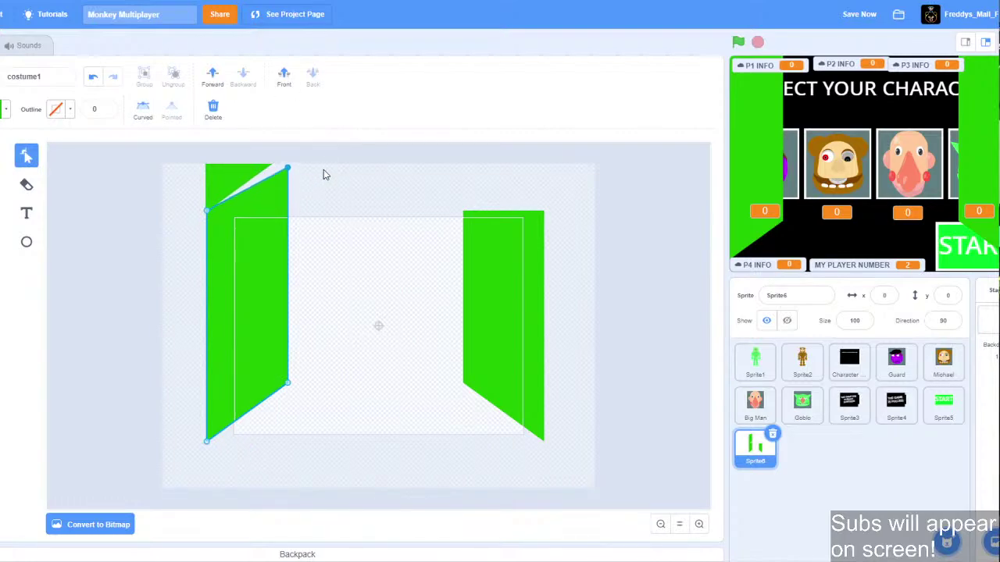
{"action": "key", "text": "Down"}
{"action": "key", "text": "Down"}
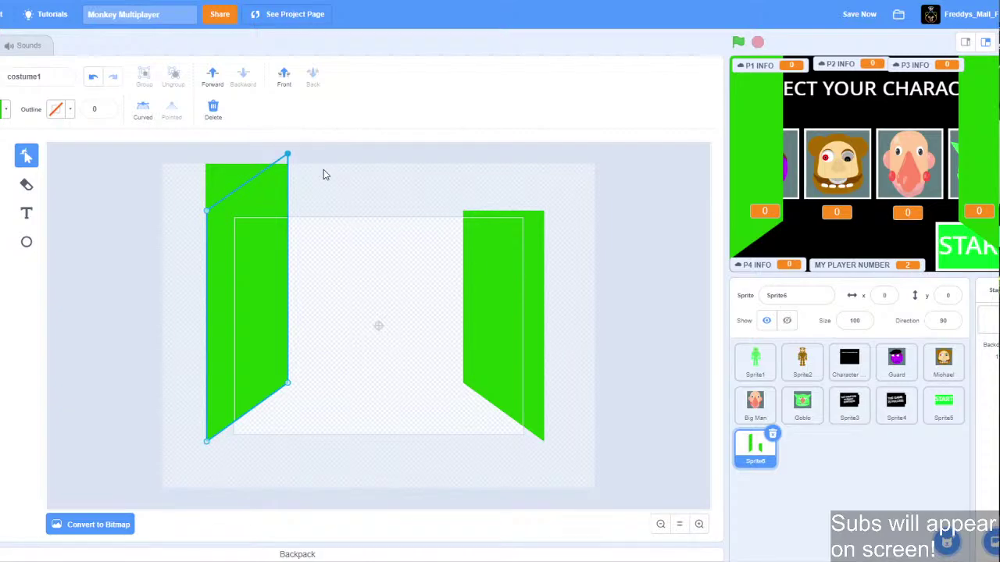
Delete the guide copy above the left wall and the old flat-topped right wall.
{"action": "left_click", "coordinate": [2, 156]}
{"action": "left_click", "coordinate": [214, 184]}
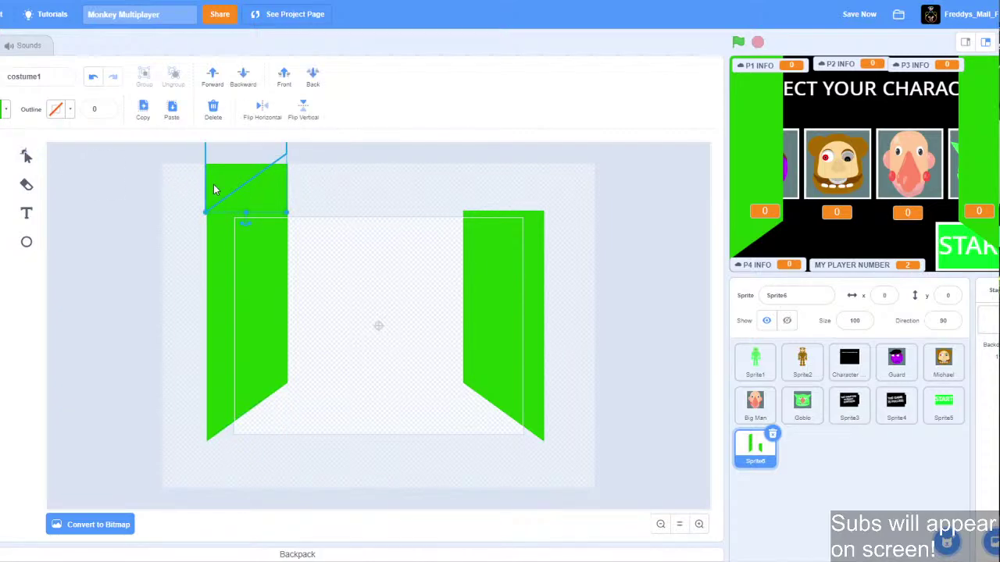
{"action": "left_click", "coordinate": [531, 295]}
{"action": "key", "text": "Delete"}
Duplicate the reshaped left wall, flip the copy horizontally and place it beside the original's inner edge.
{"action": "left_click", "coordinate": [257, 281]}
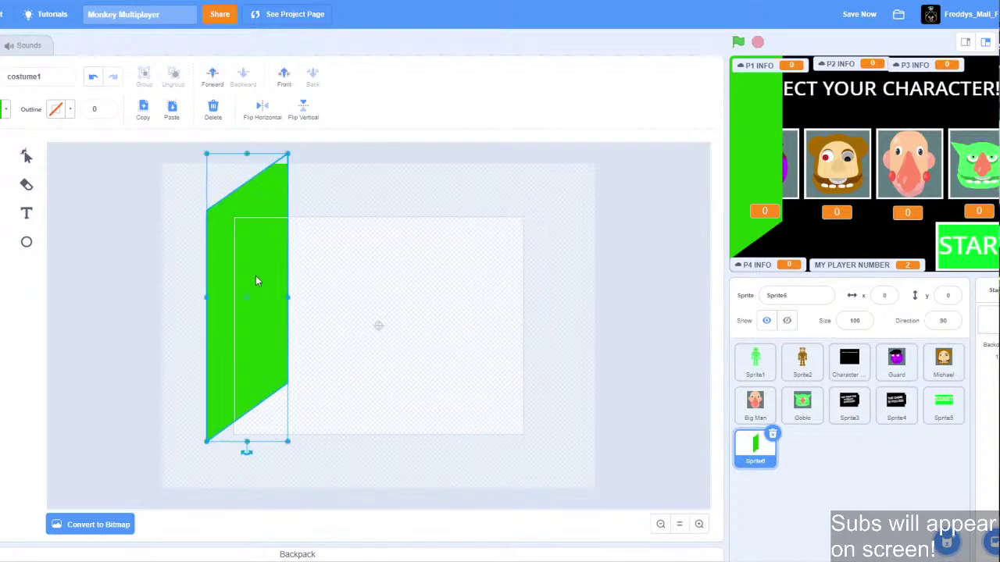
{"action": "key", "text": "ctrl+c"}
{"action": "key", "text": "ctrl+v"}
{"action": "left_click", "coordinate": [262, 117]}
{"action": "left_click_drag", "start_coordinate": [244, 320], "coordinate": [325, 322]}
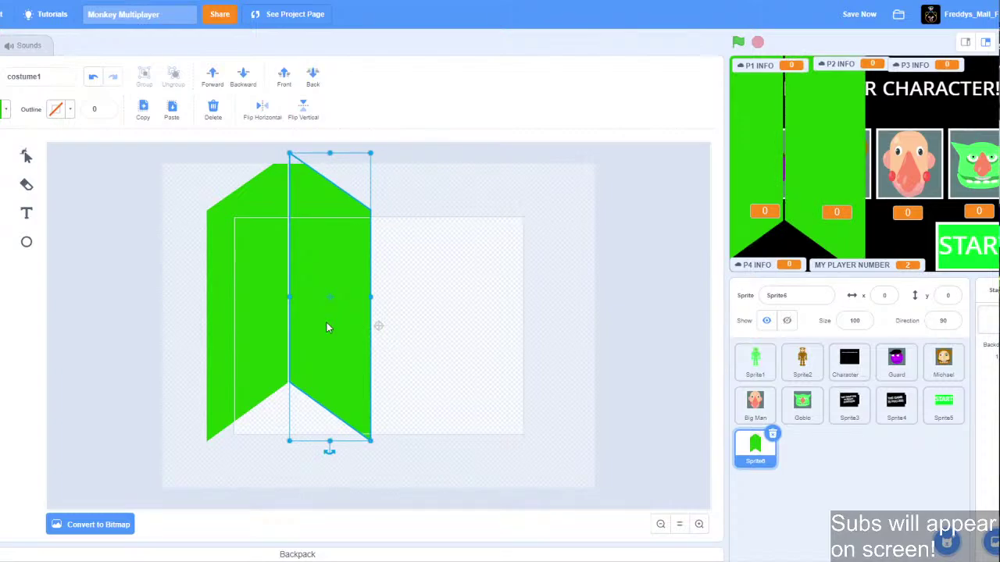
Fine-tune the flipped copy's position so that it sits level with the original wall and meets its inner edge.
{"action": "key", "text": "Down"}
{"action": "key", "text": "Down"}
{"action": "key", "text": "Left"}
{"action": "key", "text": "Left"}
{"action": "key", "text": "Left"}
{"action": "key", "text": "Up"}
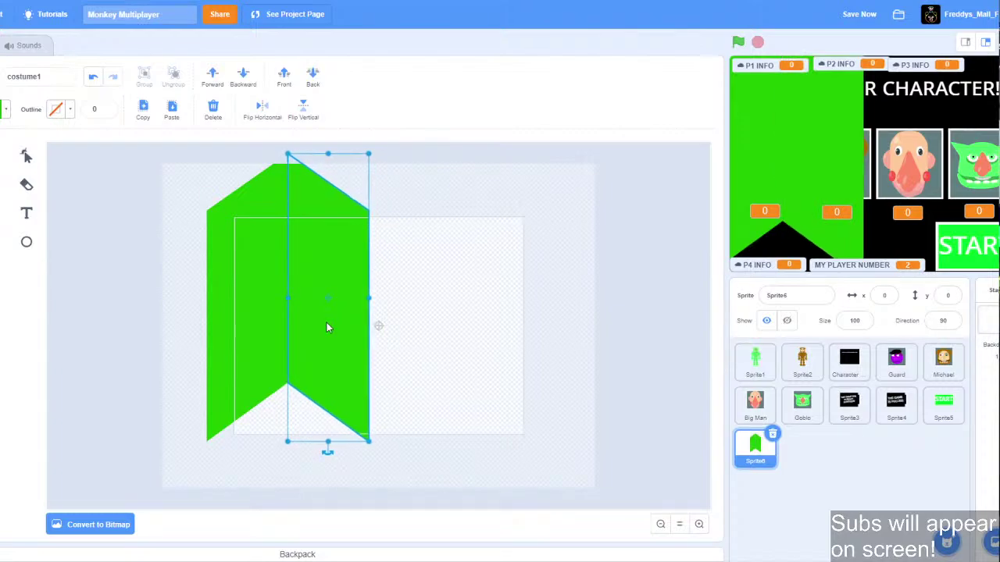
{"action": "key", "text": "Right"}
{"action": "key", "text": "Right"}
{"action": "key", "text": "Left"}
Move the flipped wall horizontally across the canvas until it overlaps the canvas's right edge, keeping it level with the left wall.
{"action": "key", "text": "Right"}
{"action": "key", "text": "Right"}
{"action": "key", "text": "Right"}
{"action": "key", "text": "Right"}
{"action": "key", "text": "Right"}
{"action": "key", "text": "Right"}
{"action": "key", "text": "Right"}
{"action": "key", "text": "Right"}
{"action": "key", "text": "Right"}
{"action": "key", "text": "Right"}
{"action": "key", "text": "Right"}
{"action": "key", "text": "Right"}
{"action": "key", "text": "Right"}
{"action": "key", "text": "Right"}
{"action": "key", "text": "Right"}
{"action": "key", "text": "Right"}
{"action": "key", "text": "Right"}
{"action": "key", "text": "Right"}
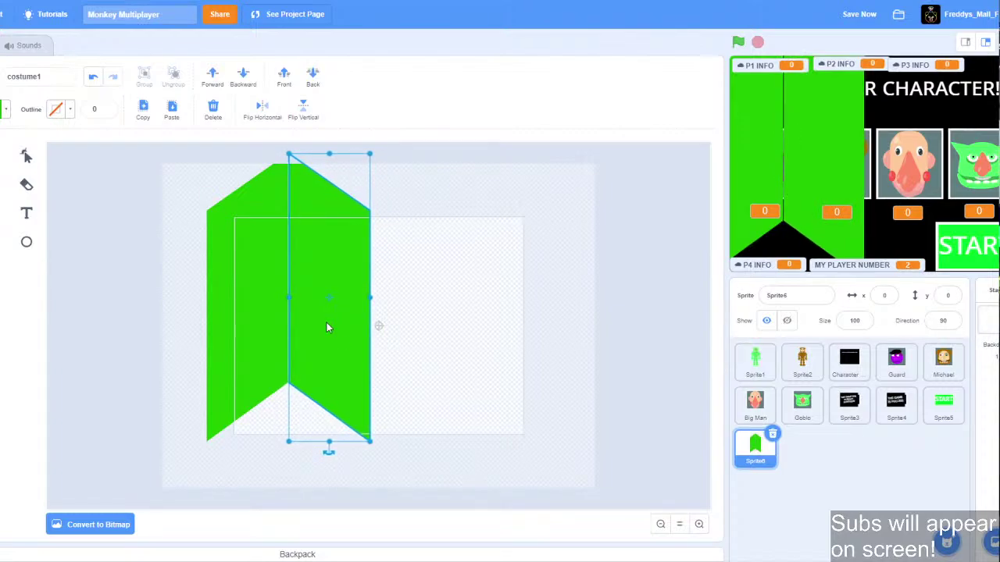
{"action": "key", "text": "Right"}
{"action": "key", "text": "Right"}
{"action": "key", "text": "Right"}
{"action": "key", "text": "Right"}
{"action": "key", "text": "Right"}
{"action": "key", "text": "Right"}
{"action": "key", "text": "Right"}
{"action": "key", "text": "Right"}
{"action": "key", "text": "Right"}
{"action": "key", "text": "Right"}
{"action": "key", "text": "Right"}
{"action": "key", "text": "Right"}
{"action": "key", "text": "Right"}
{"action": "key", "text": "Right"}
{"action": "key", "text": "Right"}
{"action": "key", "text": "Right"}
{"action": "key", "text": "Right"}
{"action": "key", "text": "Right"}
{"action": "key", "text": "Right"}
{"action": "key", "text": "Right"}
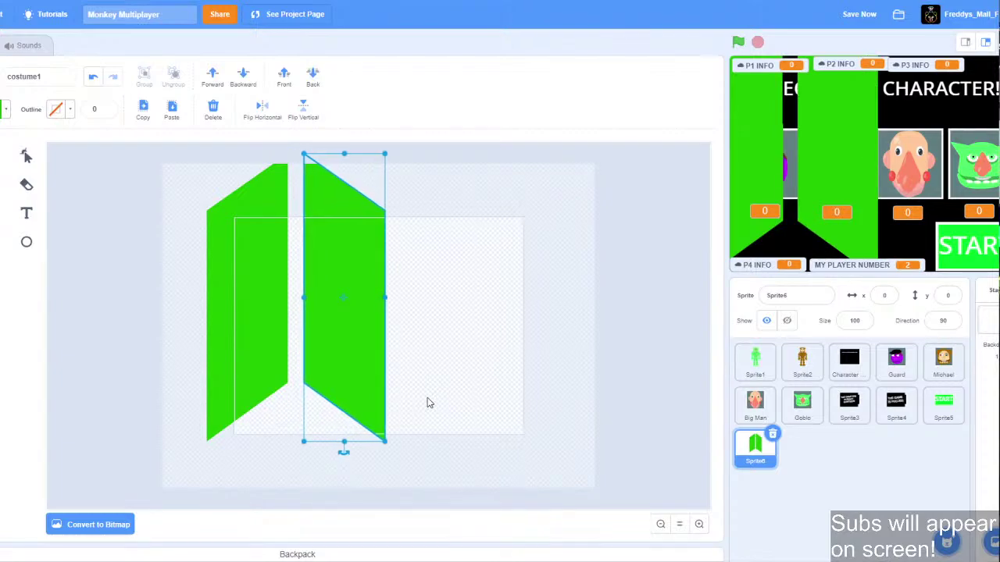
{"action": "key", "text": "shift+Right"}
{"action": "key", "text": "shift+Right"}
{"action": "key", "text": "shift+Right"}
{"action": "key", "text": "shift+Right"}
{"action": "key", "text": "shift+Right"}
{"action": "key", "text": "shift+Right"}
{"action": "key", "text": "shift+Right"}
{"action": "key", "text": "shift+Right"}
{"action": "key", "text": "shift+Right"}
{"action": "key", "text": "shift+Right"}
{"action": "key", "text": "shift+Right"}
{"action": "key", "text": "shift+Right"}
{"action": "key", "text": "shift+Right"}
{"action": "key", "text": "shift+Right"}
{"action": "key", "text": "shift+Right"}
{"action": "key", "text": "shift+Right"}
{"action": "key", "text": "shift+Right"}
{"action": "key", "text": "shift+Right"}
{"action": "key", "text": "shift+Right"}
{"action": "key", "text": "shift+Right"}
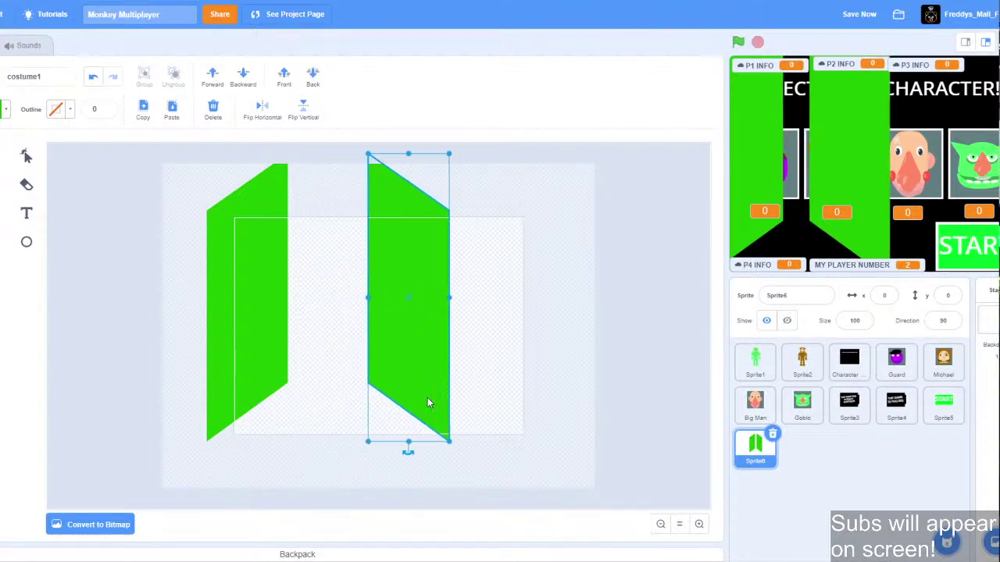
{"action": "key", "text": "shift+Left"}
{"action": "key", "text": "shift+Left"}
{"action": "key", "text": "shift+Left"}
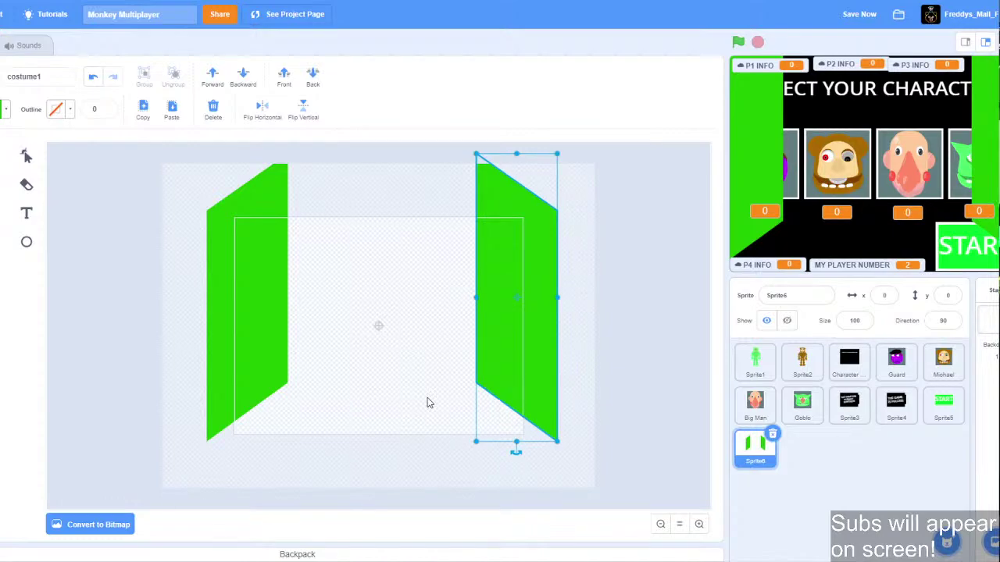
Nudge the right green wall slightly inward to even out its overhang with the left wall's.
{"action": "key", "text": "Left"}
{"action": "key", "text": "Left"}
{"action": "key", "text": "Left"}
{"action": "key", "text": "Left"}
{"action": "key", "text": "Left"}
{"action": "key", "text": "Left"}
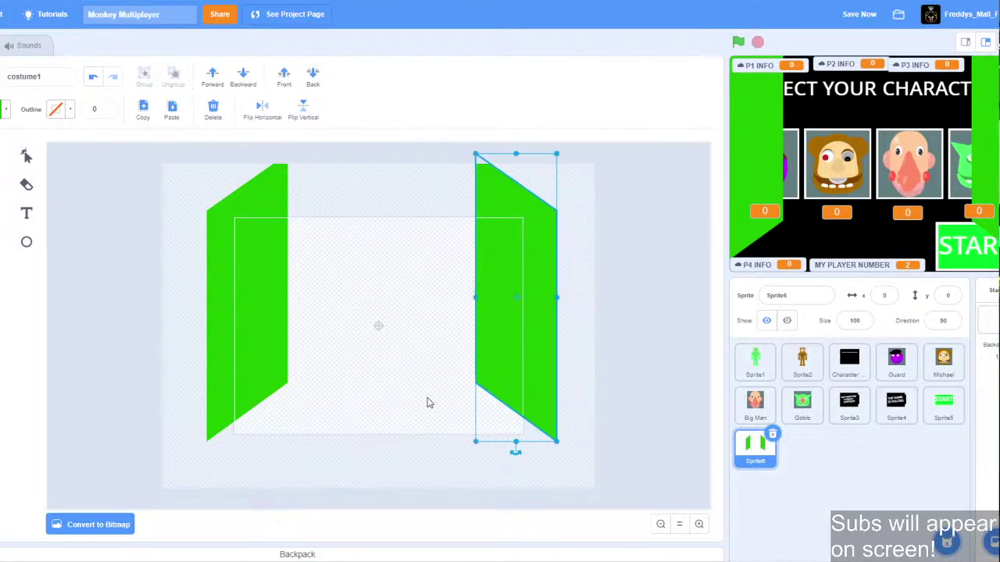
Shift the right green wall further inward so that it covers more of the stage's right edge.
{"action": "key", "text": "Left"}
{"action": "key", "text": "Left"}
{"action": "key", "text": "Left"}
{"action": "key", "text": "Left"}
{"action": "key", "text": "Left"}
{"action": "key", "text": "Left"}
{"action": "key", "text": "Left"}
{"action": "key", "text": "Left"}
{"action": "key", "text": "Left"}
{"action": "key", "text": "Left"}
{"action": "key", "text": "Left"}
{"action": "key", "text": "Left"}
{"action": "key", "text": "Left"}
{"action": "key", "text": "Left"}
{"action": "key", "text": "Left"}
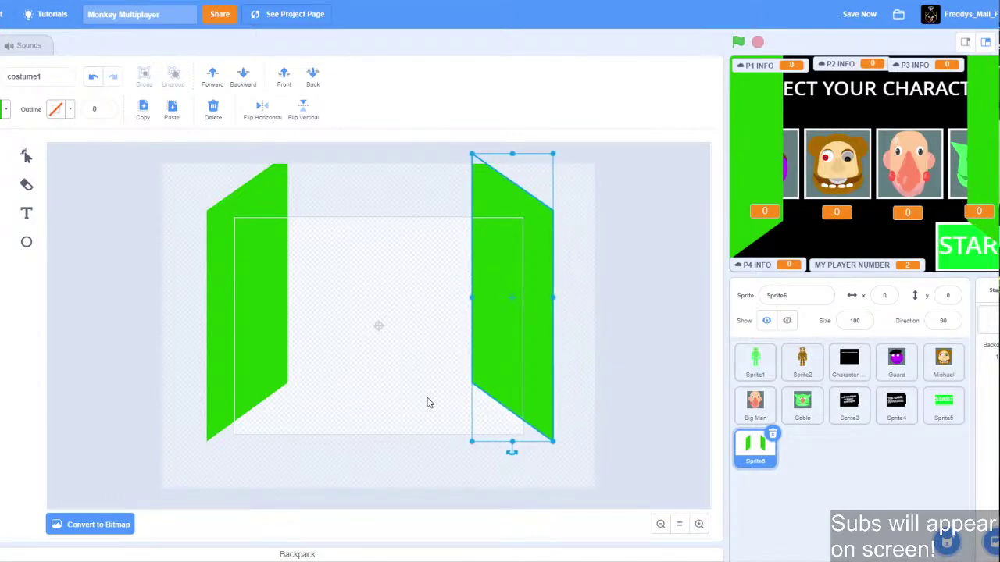
Move the left green wall inward until its overhang past the stage edge roughly mirrors the right wall's.
{"action": "left_click", "coordinate": [248, 355]}
{"action": "key", "text": "Right"}
{"action": "key", "text": "Right"}
{"action": "key", "text": "Right"}
{"action": "key", "text": "Right"}
{"action": "key", "text": "Right"}
{"action": "key", "text": "Right"}
{"action": "key", "text": "Right"}
{"action": "key", "text": "Right"}
{"action": "key", "text": "Right"}
{"action": "key", "text": "Right"}
{"action": "key", "text": "Right"}
{"action": "key", "text": "Right"}
{"action": "key", "text": "Right"}
{"action": "key", "text": "Right"}
{"action": "key", "text": "Right"}
{"action": "key", "text": "Right"}
{"action": "key", "text": "Right"}
{"action": "key", "text": "Right"}
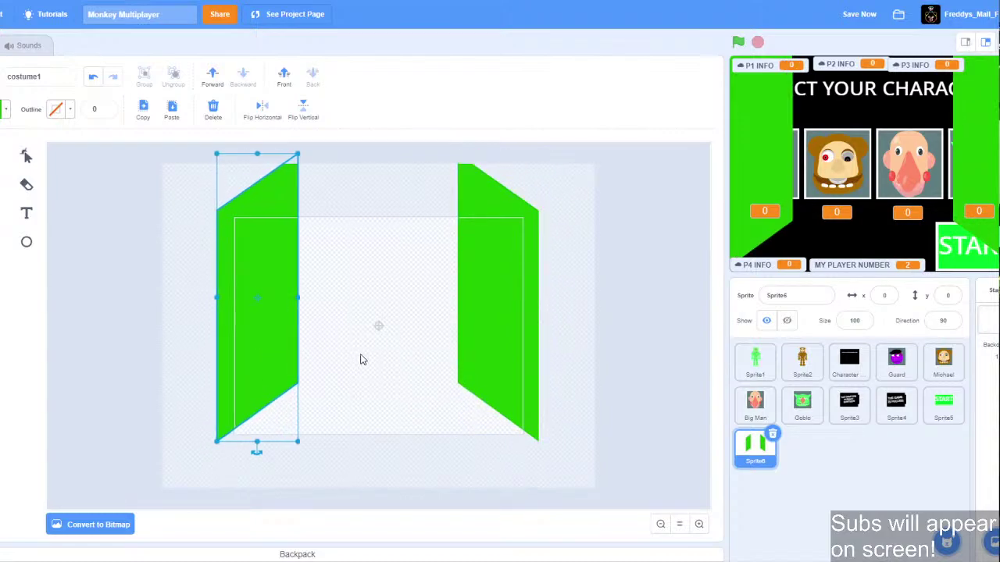
{"action": "key", "text": "Right"}
{"action": "key", "text": "Right"}
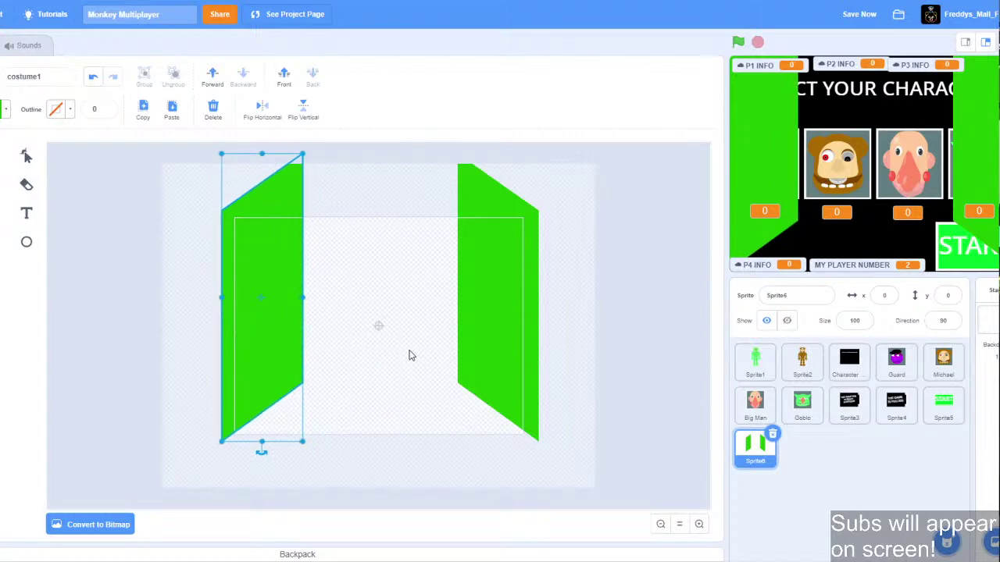
{"action": "left_click", "coordinate": [411, 356]}
Draw a slightly darker green back wall rectangle between the side walls' inner edges and nudge it down to meet their lower corners.
{"action": "left_click", "coordinate": [14, 245]}
{"action": "left_click", "coordinate": [4, 109]}
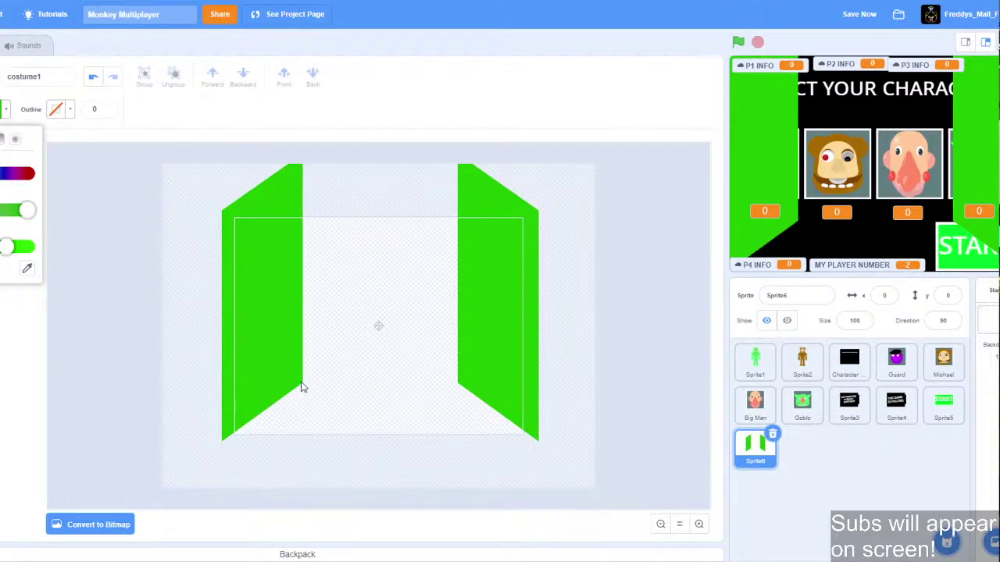
{"action": "left_click_drag", "start_coordinate": [303, 388], "coordinate": [459, 166]}
{"action": "key", "text": "Down"}
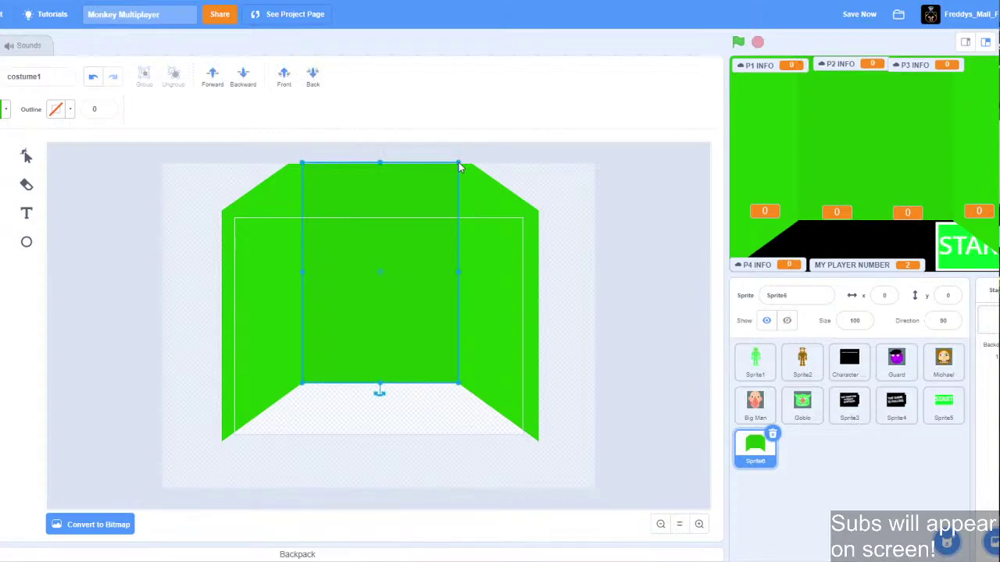
{"action": "left_click", "coordinate": [2, 160]}
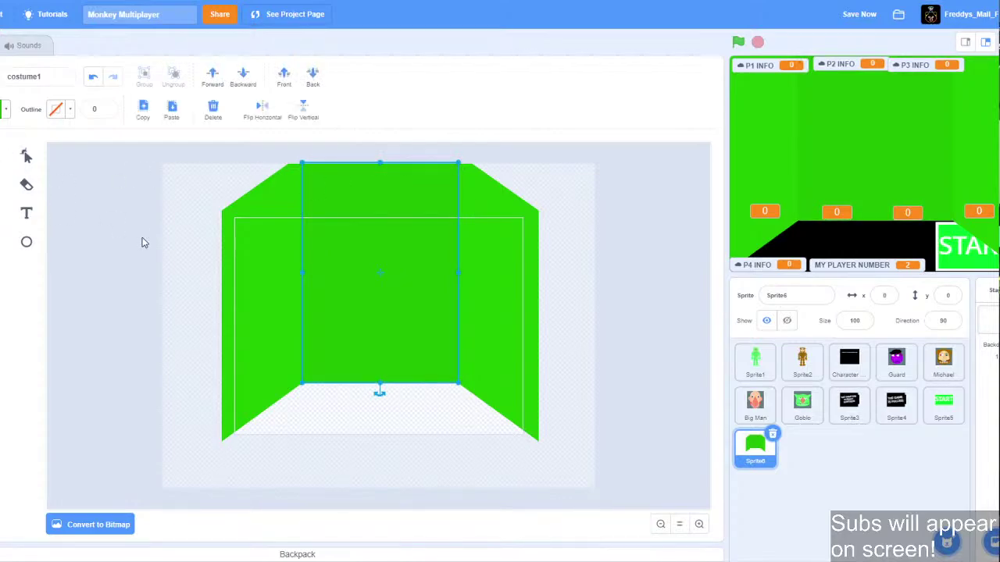
{"action": "left_click", "coordinate": [143, 241]}
{"action": "left_click", "coordinate": [397, 287]}
{"action": "key", "text": "Down"}
{"action": "left_click", "coordinate": [417, 412]}
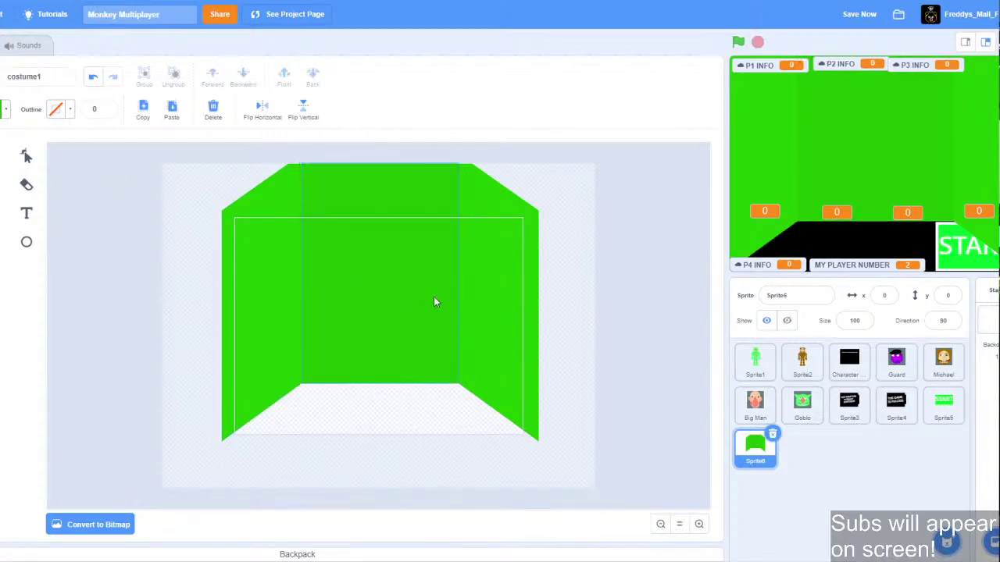
Set the fill to dark brown and draw a floor rectangle below the back wall, spanning nearly between the side walls' outer edges.
{"action": "left_click", "coordinate": [1, 271]}
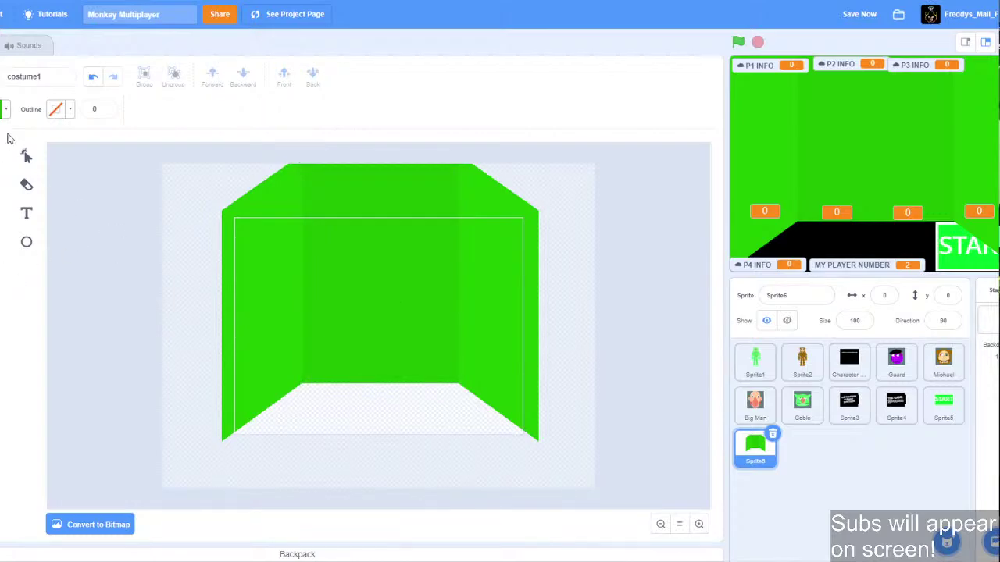
{"action": "left_click", "coordinate": [6, 109]}
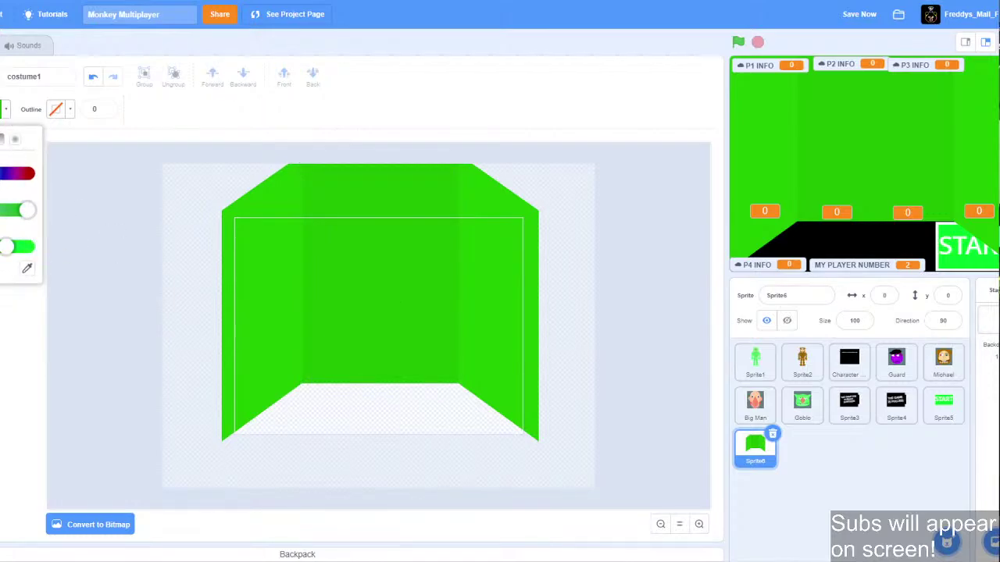
{"action": "left_click_drag", "start_coordinate": [0, 173], "coordinate": [0, 174]}
{"action": "left_click_drag", "start_coordinate": [8, 247], "coordinate": [0, 247]}
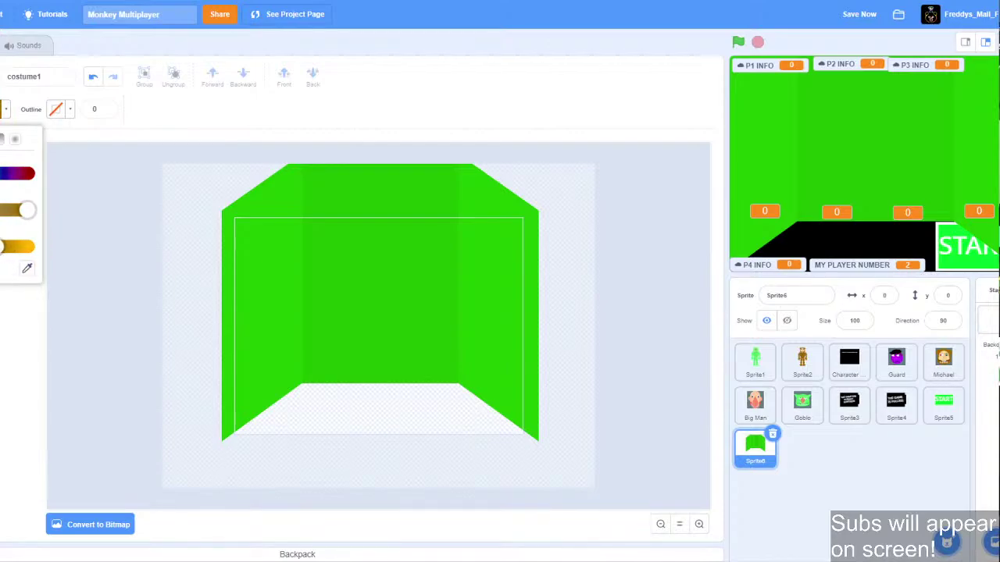
{"action": "left_click", "coordinate": [220, 417]}
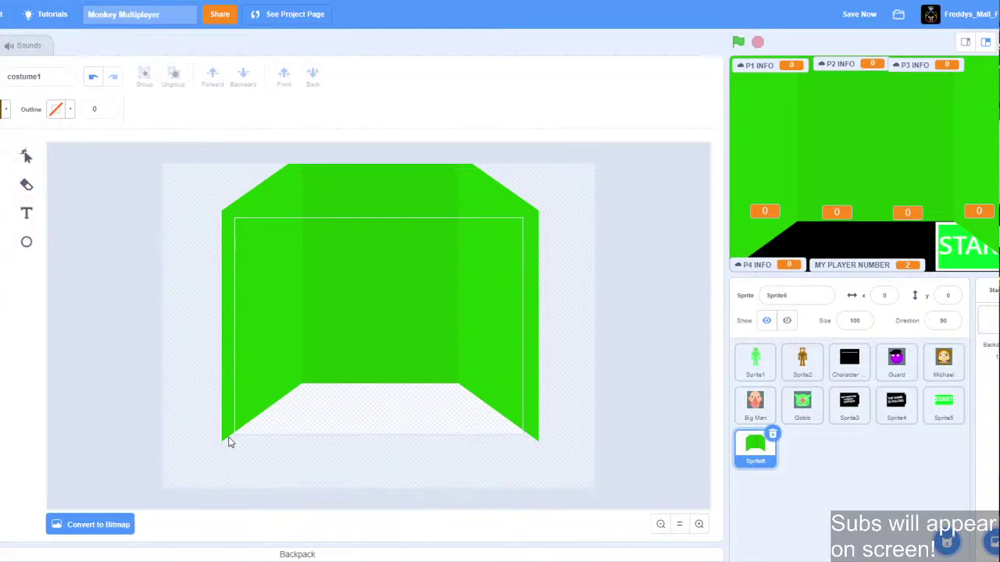
{"action": "left_click_drag", "start_coordinate": [228, 442], "coordinate": [530, 383]}
Reshape the brown rectangle into a perspective floor by moving its upper corners to the back wall's corners and its lower corners slightly outward.
{"action": "left_click", "coordinate": [26, 156]}
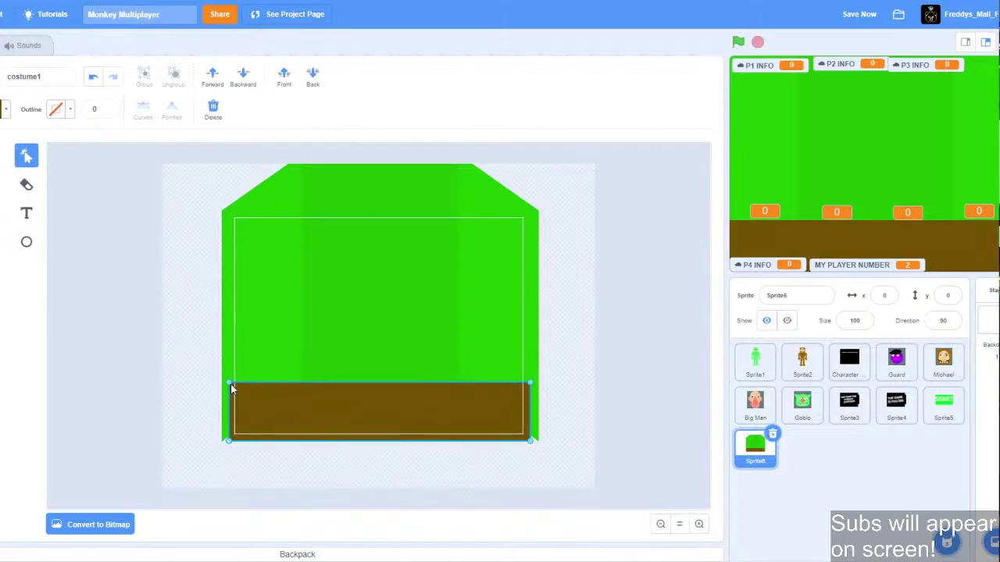
{"action": "left_click_drag", "start_coordinate": [231, 388], "coordinate": [301, 382]}
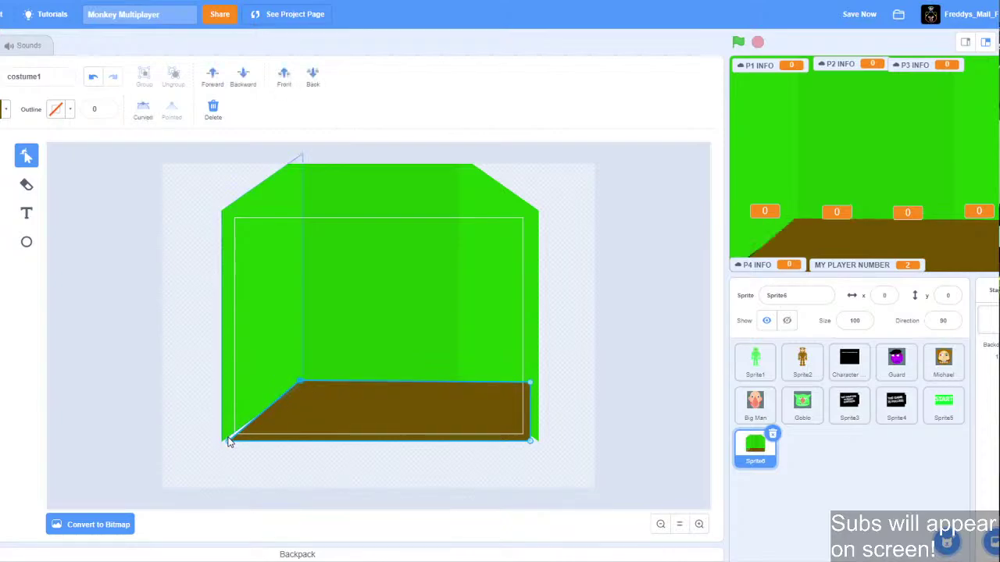
{"action": "left_click_drag", "start_coordinate": [228, 442], "coordinate": [219, 442]}
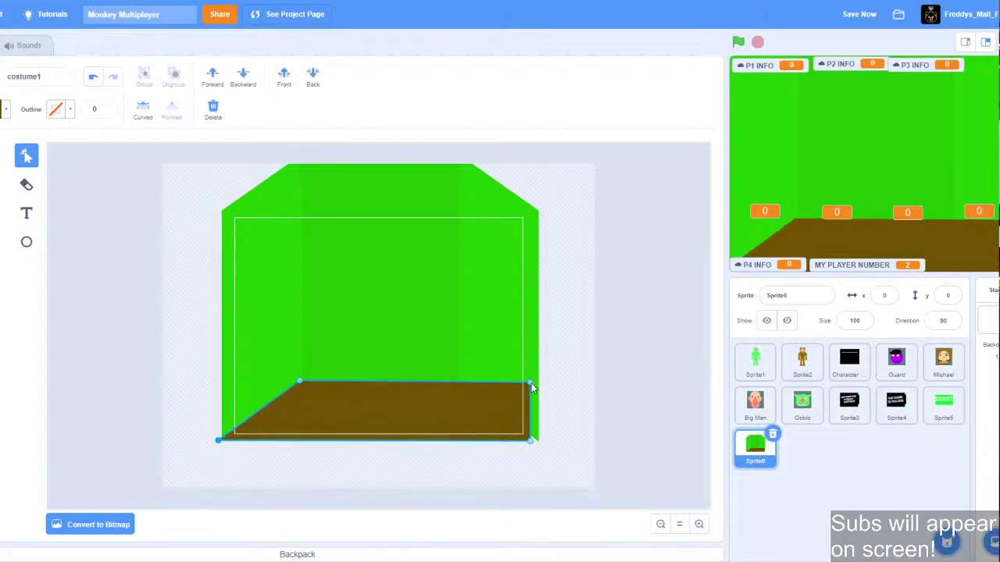
{"action": "left_click_drag", "start_coordinate": [531, 388], "coordinate": [459, 383]}
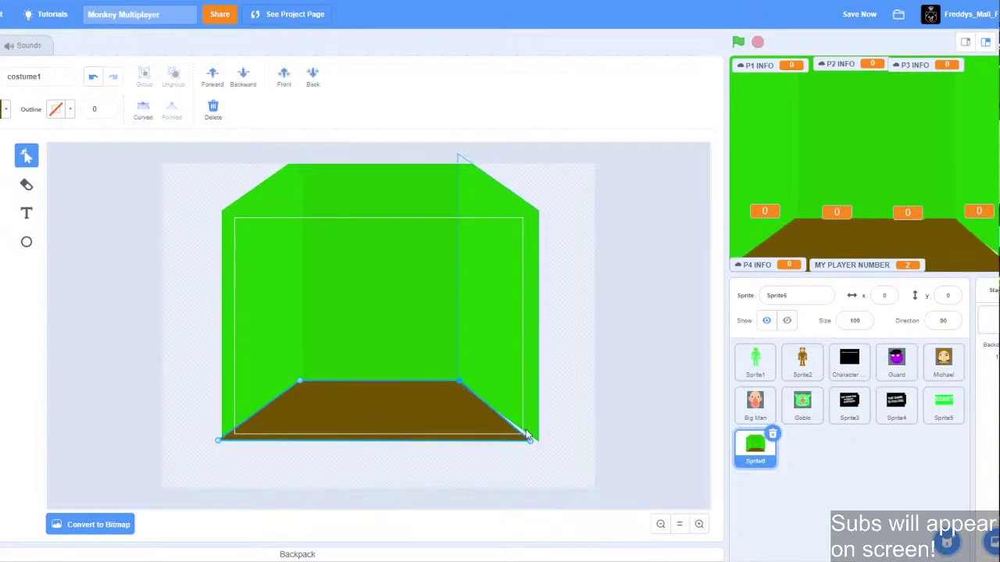
{"action": "left_click_drag", "start_coordinate": [529, 438], "coordinate": [544, 443]}
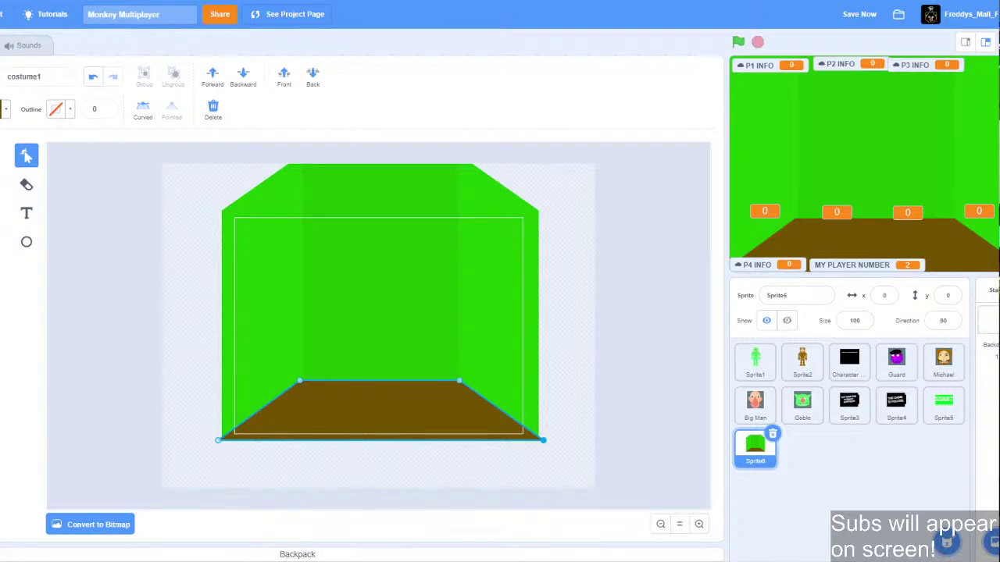
Align the floor's back-left corner precisely with the corner where the left wall meets the back wall.
{"action": "left_click", "coordinate": [699, 524]}
{"action": "left_click", "coordinate": [699, 524]}
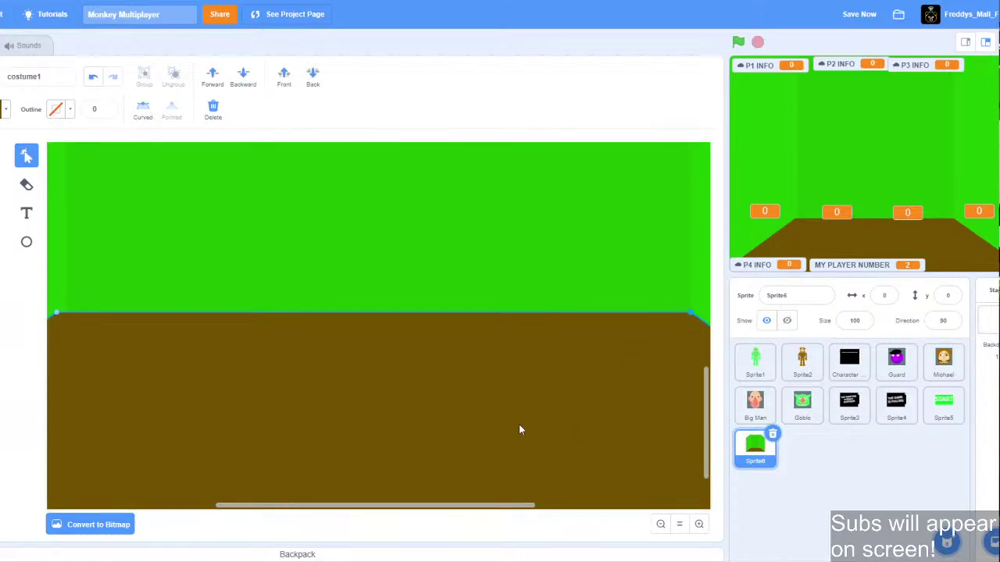
{"action": "scroll", "coordinate": [359, 509], "scroll_direction": "left", "scroll_amount": 5}
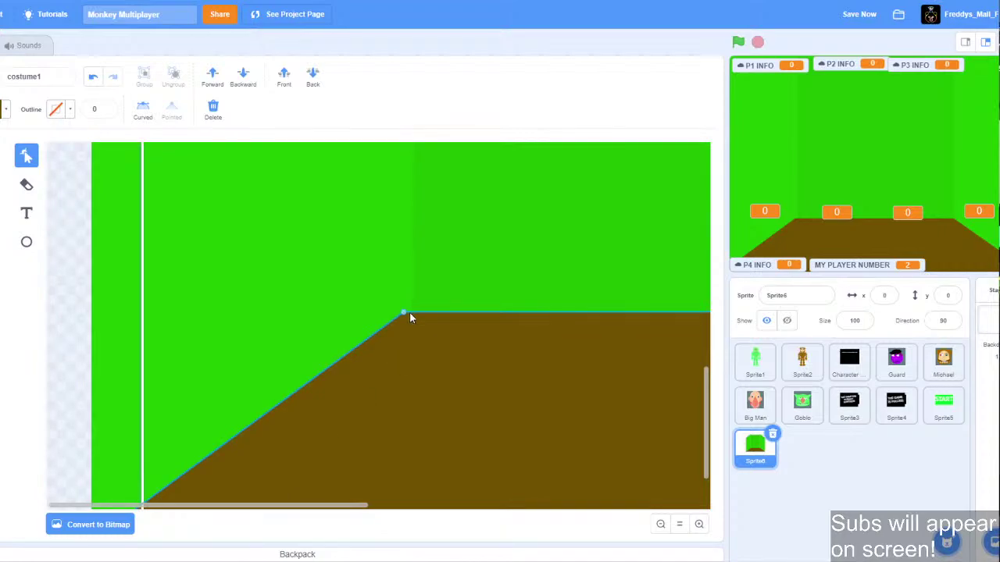
{"action": "left_click_drag", "start_coordinate": [409, 314], "coordinate": [421, 315]}
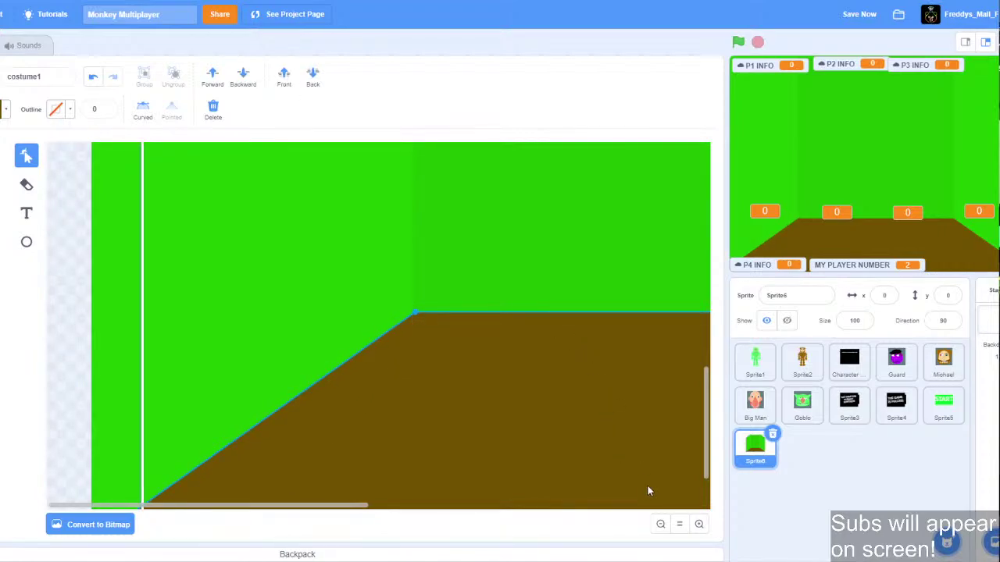
{"action": "left_click", "coordinate": [659, 524]}
Examine how the floor's back edge and both back corners line up with the green walls.
{"action": "left_click", "coordinate": [3, 156]}
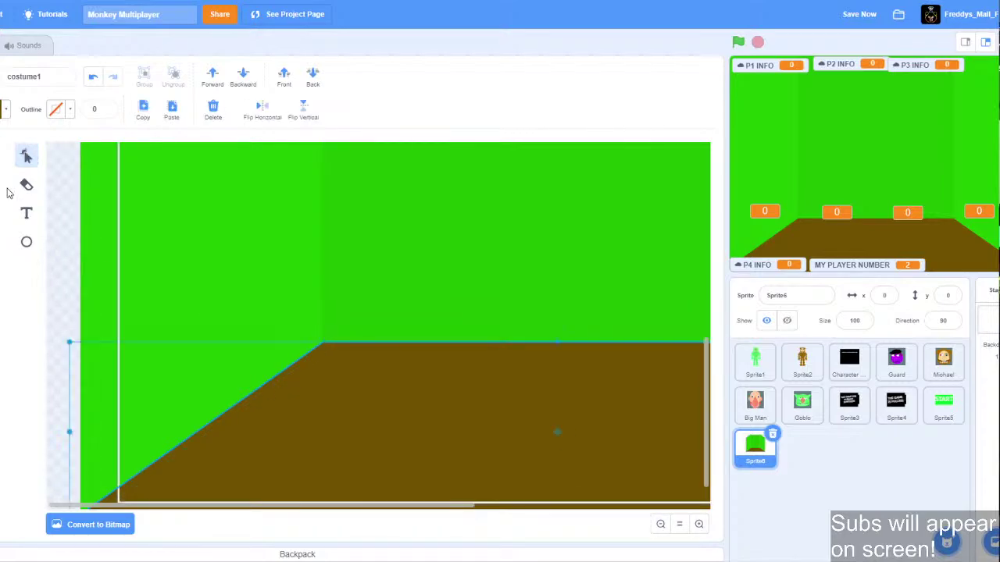
{"action": "left_click", "coordinate": [64, 231]}
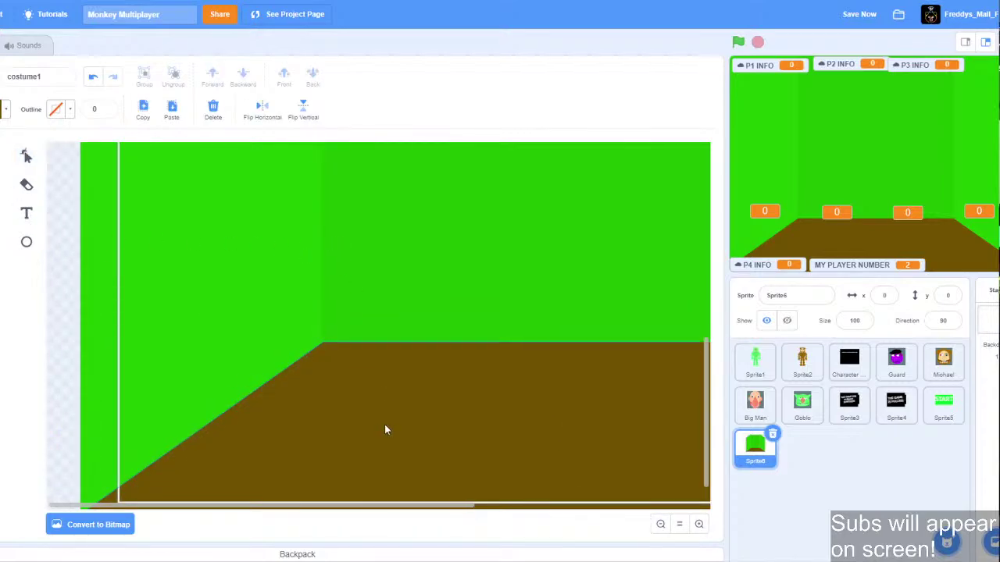
{"action": "left_click", "coordinate": [26, 156]}
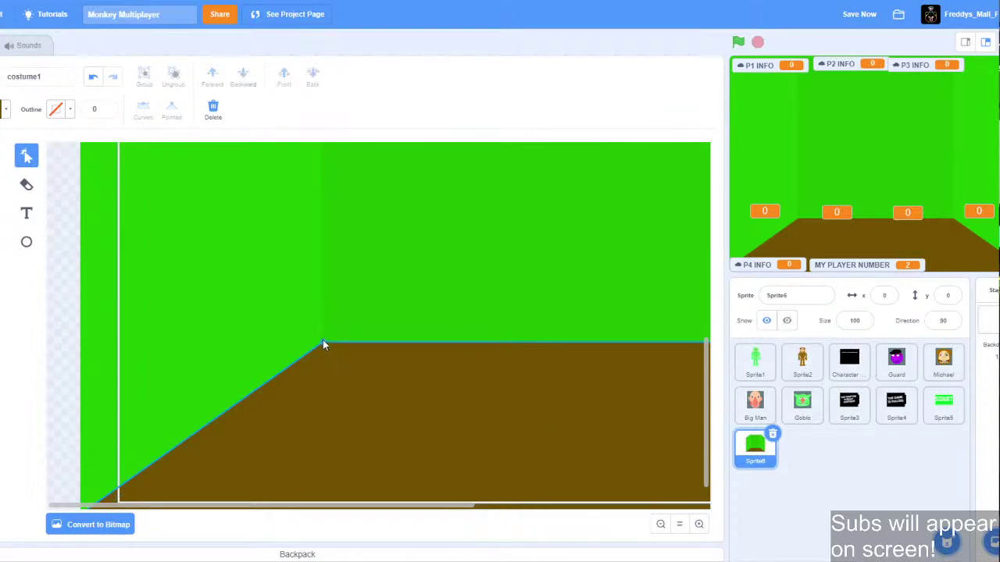
{"action": "left_click", "coordinate": [322, 341]}
{"action": "left_click", "coordinate": [3, 164]}
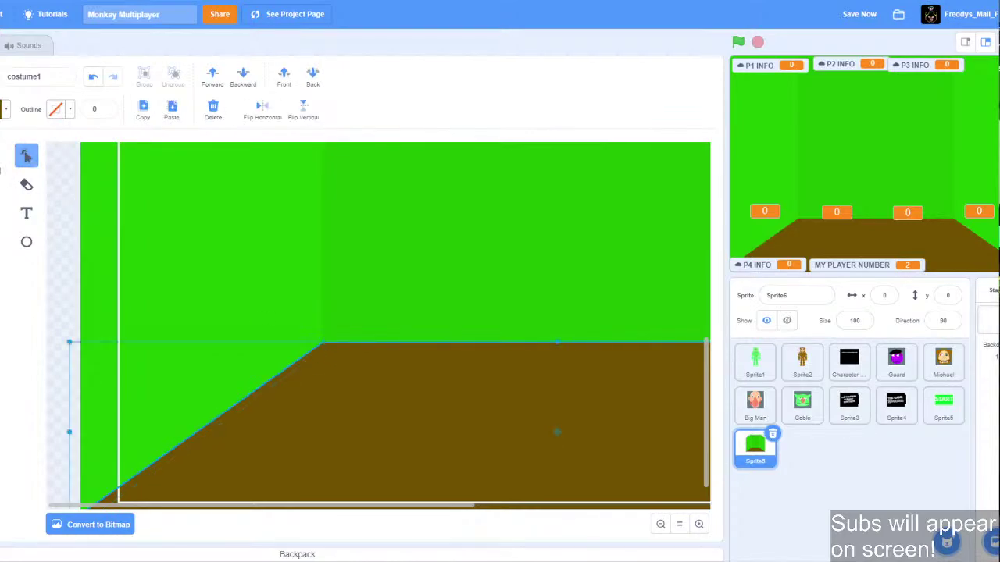
{"action": "left_click", "coordinate": [60, 199]}
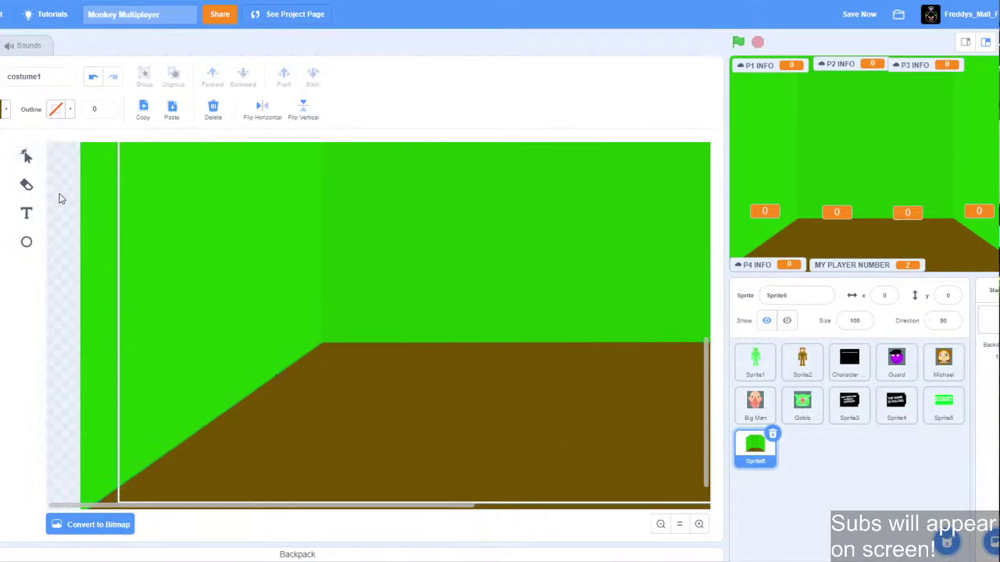
{"action": "left_click", "coordinate": [26, 156]}
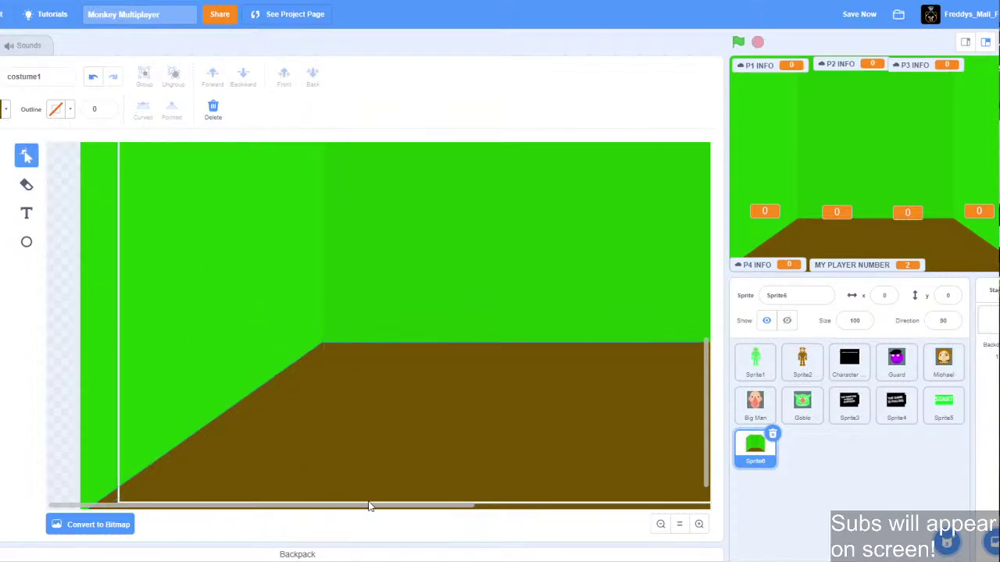
{"action": "left_click_drag", "start_coordinate": [339, 508], "coordinate": [543, 519]}
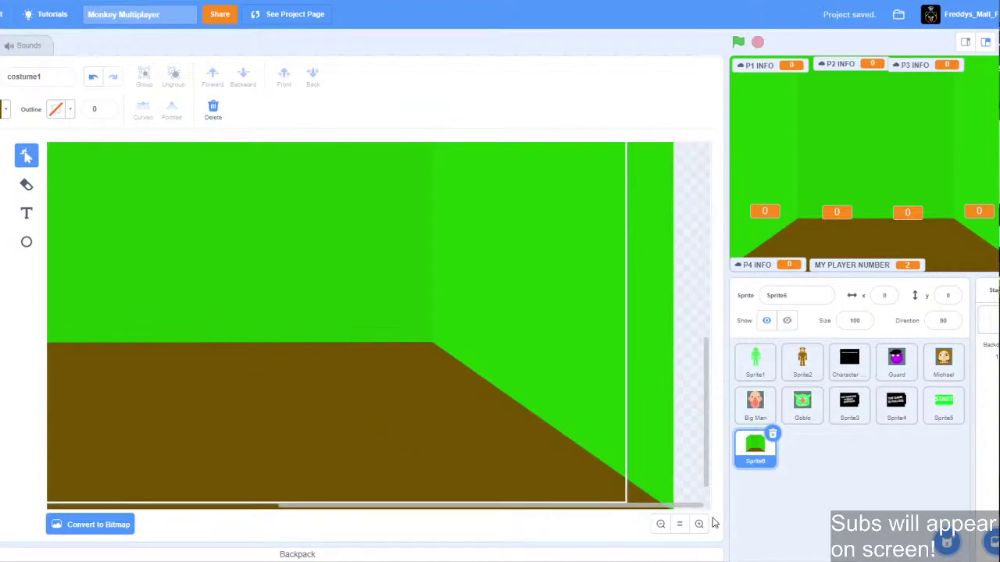
{"action": "left_click", "coordinate": [660, 524]}
{"action": "left_click", "coordinate": [661, 524]}
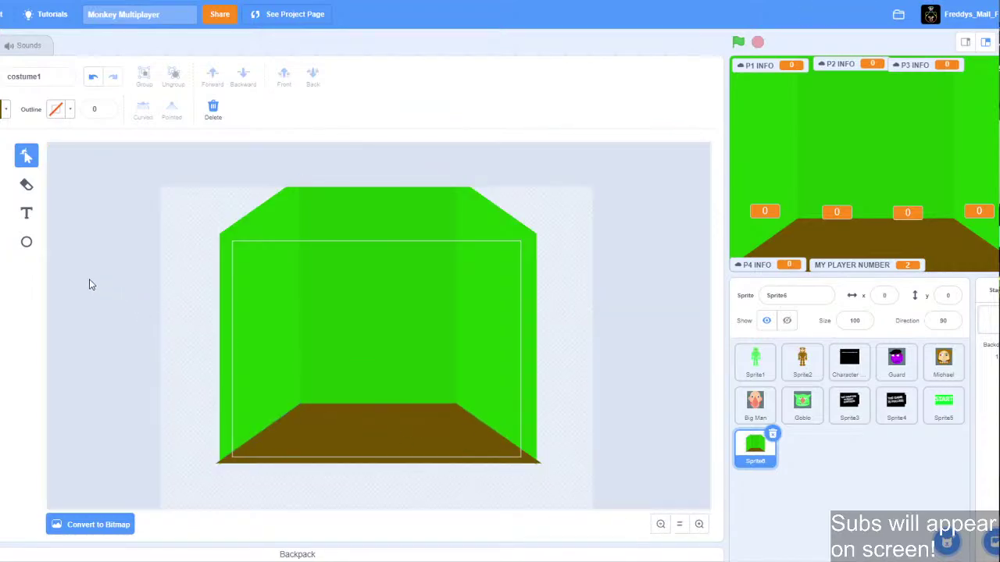
Fill both side walls with mirrored horizontal gradients blending the side wall green with the darker back wall green.
{"action": "left_click", "coordinate": [5, 109]}
{"action": "left_click", "coordinate": [26, 268]}
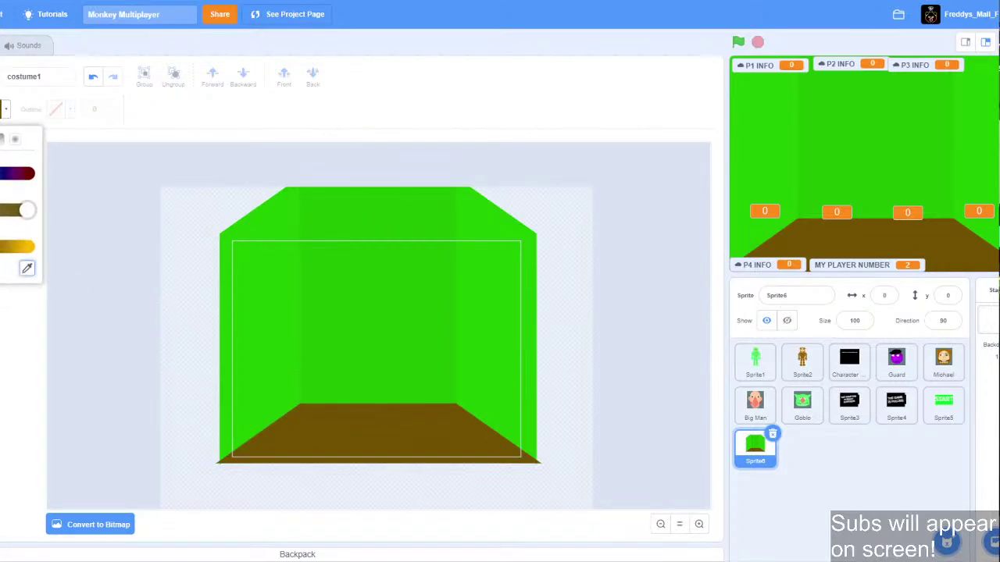
{"action": "left_click", "coordinate": [280, 299]}
{"action": "left_click", "coordinate": [5, 141]}
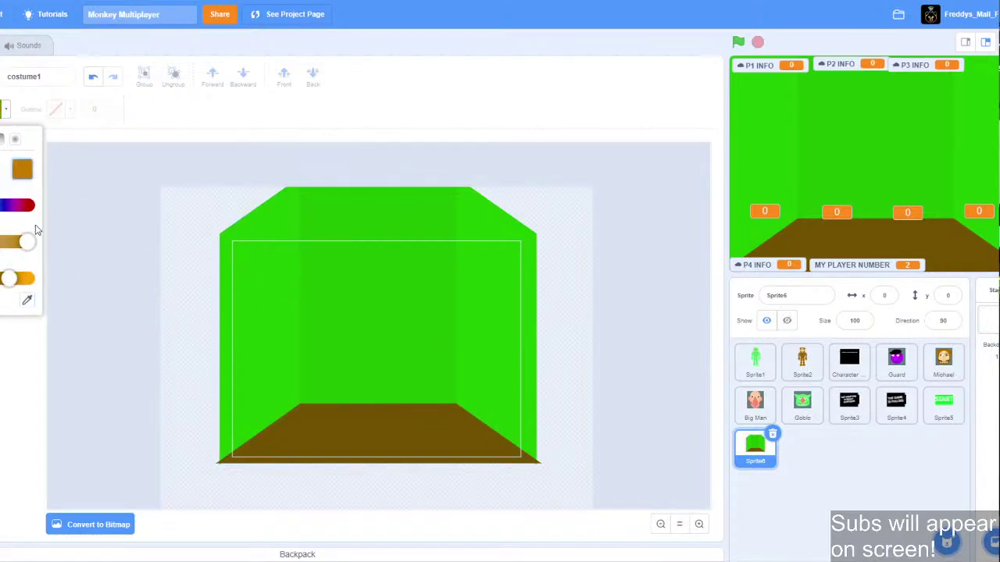
{"action": "left_click", "coordinate": [26, 300]}
{"action": "left_click", "coordinate": [373, 303]}
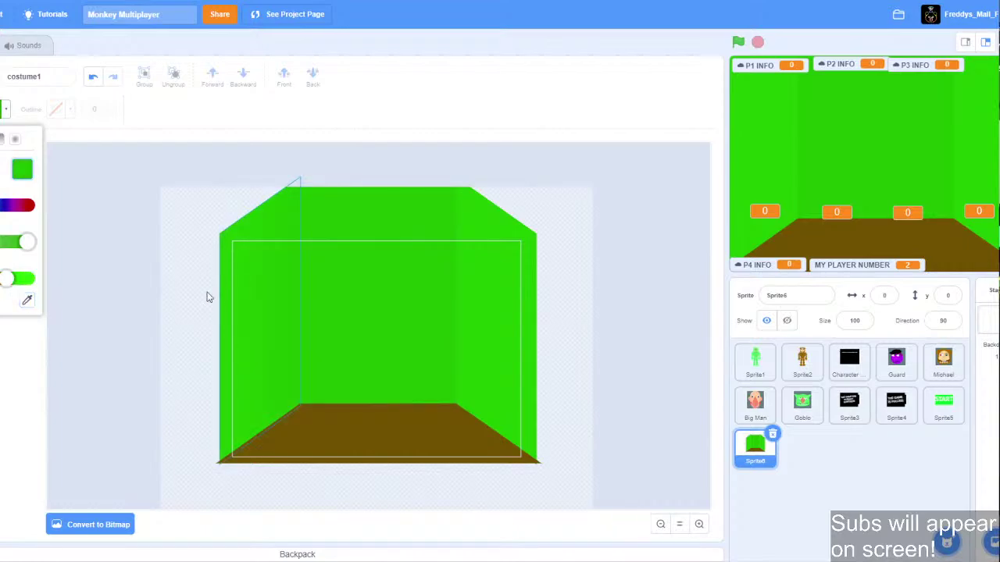
{"action": "left_click", "coordinate": [283, 311]}
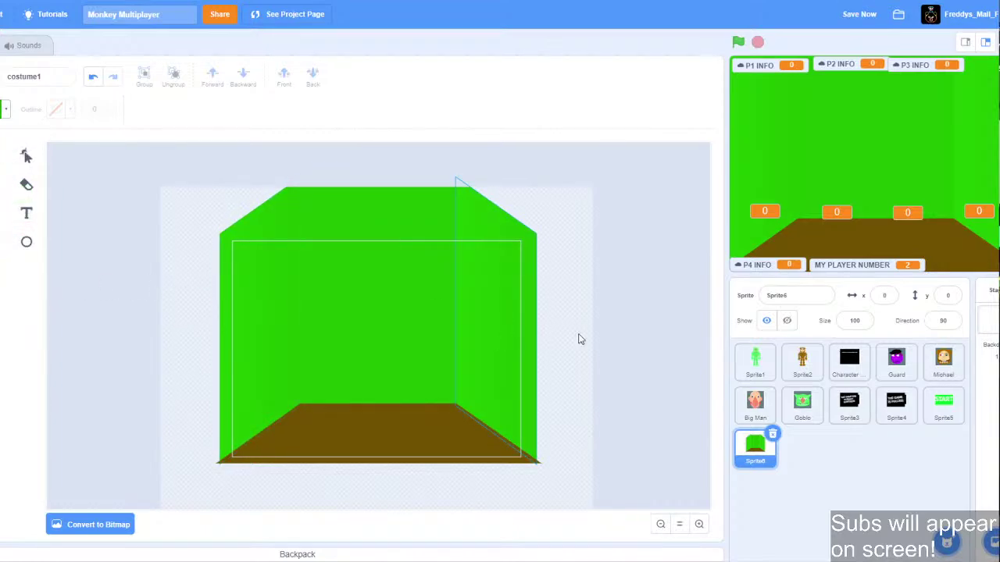
{"action": "left_click", "coordinate": [5, 110]}
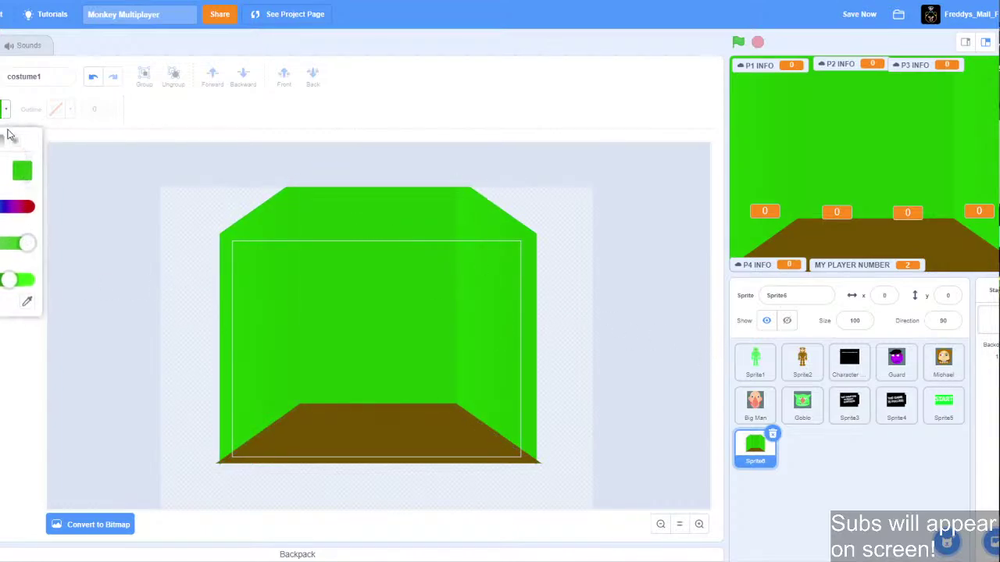
{"action": "left_click", "coordinate": [579, 292]}
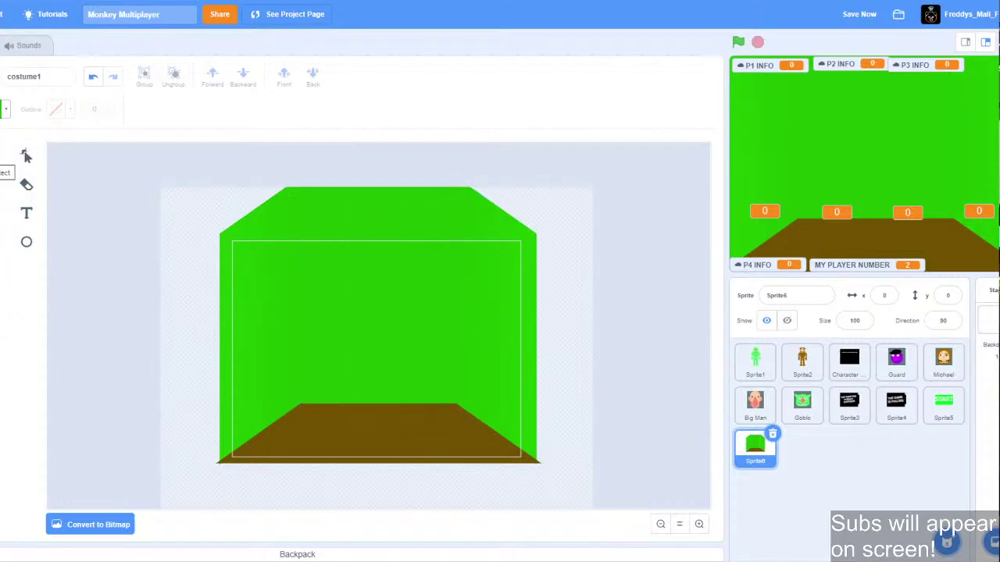
Brighten the gradient's lighter green and refill the left wall with it.
{"action": "left_click", "coordinate": [6, 110]}
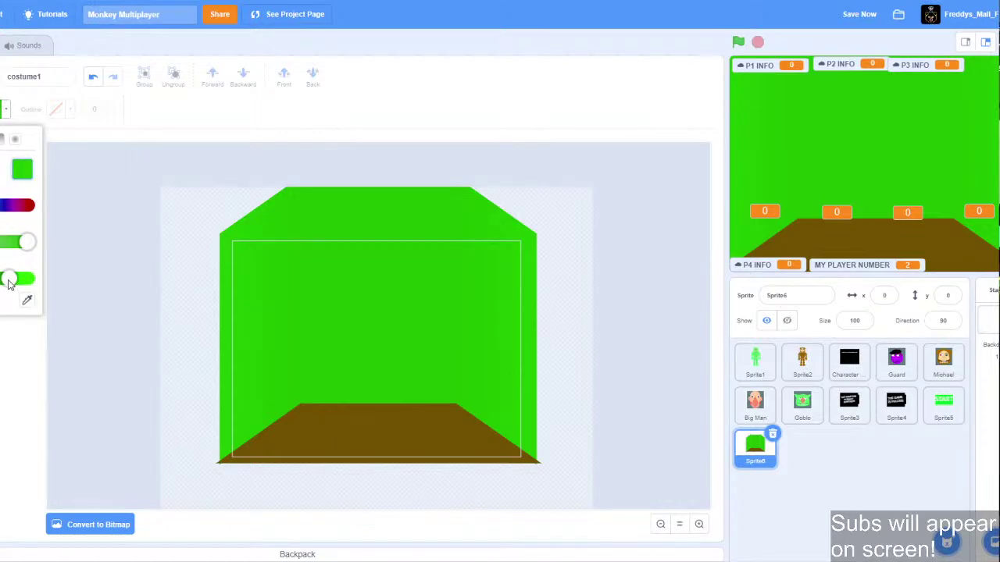
{"action": "left_click_drag", "start_coordinate": [9, 279], "coordinate": [17, 279]}
{"action": "left_click", "coordinate": [281, 320]}
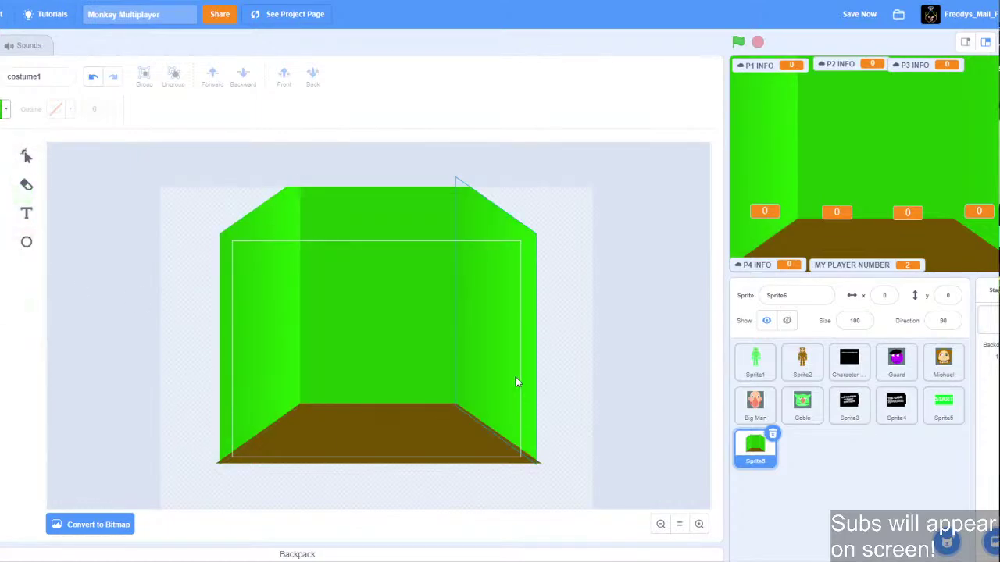
Swap the gradient's two greens and refill the left wall so it darkens towards the back wall.
{"action": "left_click", "coordinate": [3, 117]}
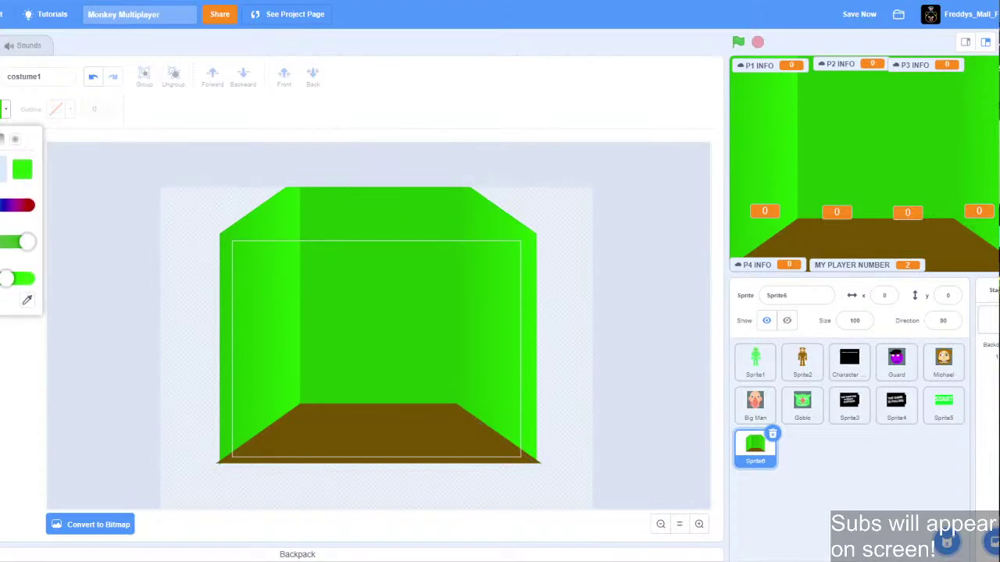
{"action": "left_click", "coordinate": [4, 168]}
{"action": "left_click", "coordinate": [272, 290]}
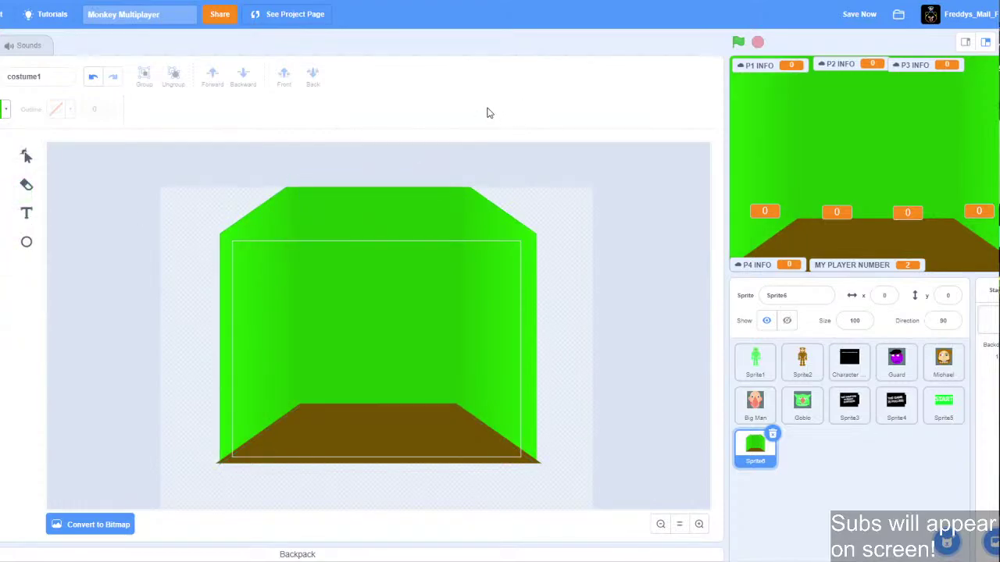
Fill the back wall with a subtle radial gradient of two closely matched greens.
{"action": "left_click", "coordinate": [4, 110]}
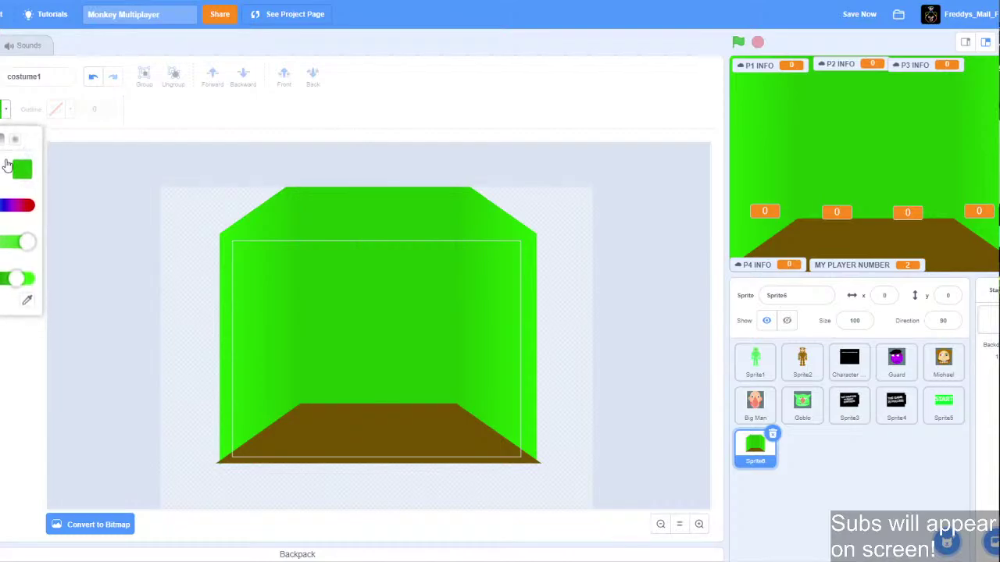
{"action": "left_click_drag", "start_coordinate": [25, 271], "coordinate": [5, 278]}
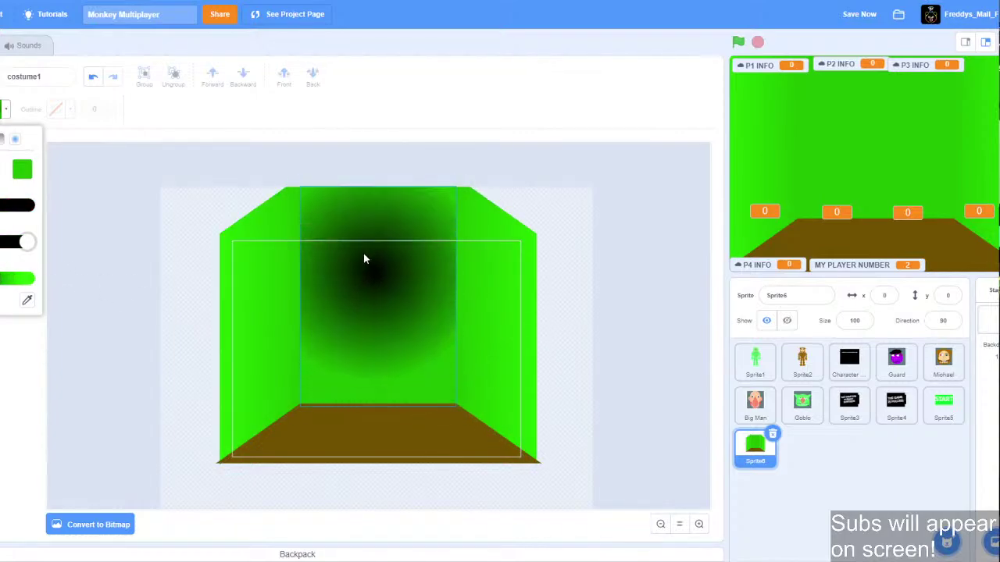
{"action": "left_click_drag", "start_coordinate": [0, 278], "coordinate": [2, 278]}
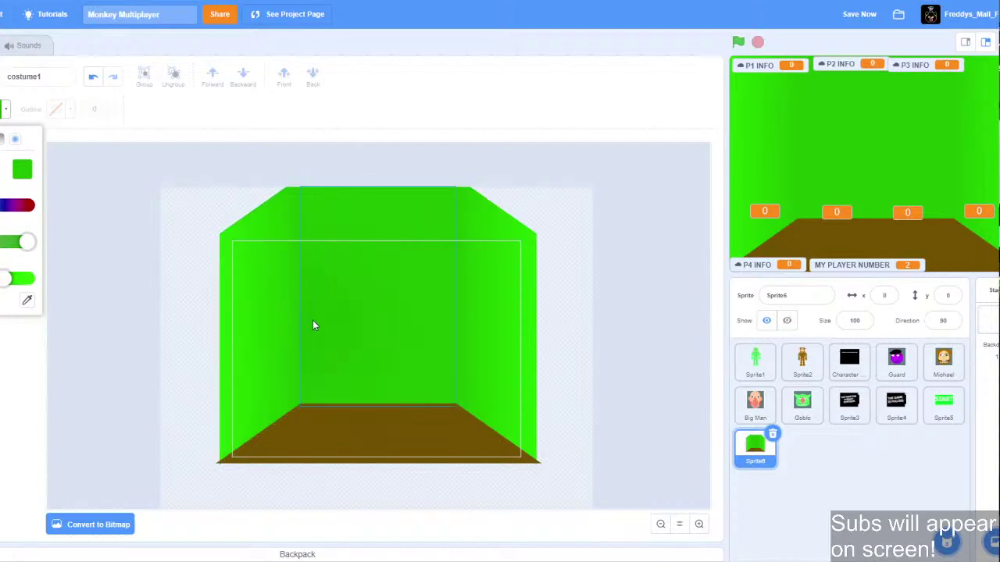
{"action": "left_click", "coordinate": [382, 307]}
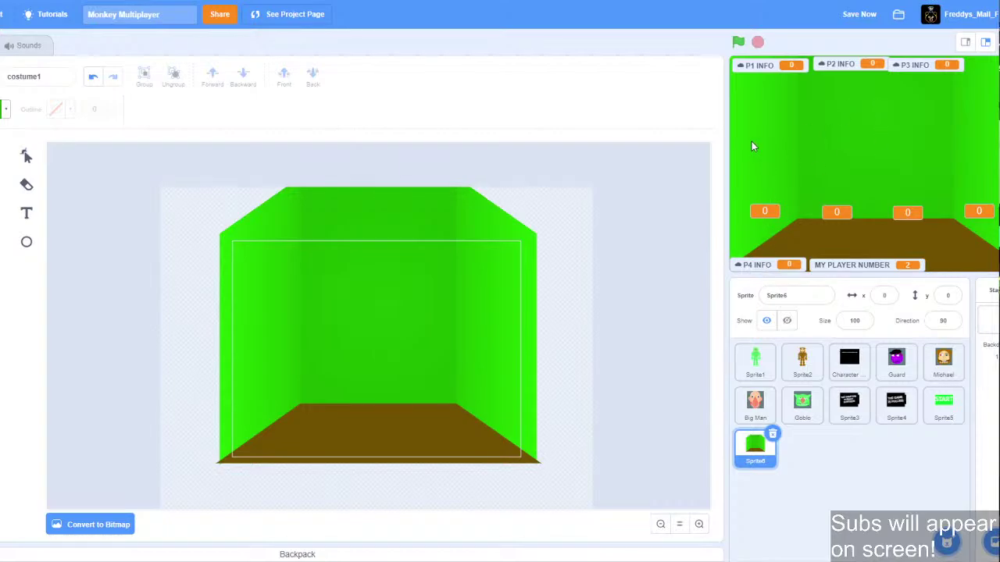
Set up a vertical gradient with both colours sampled from the brown floor.
{"action": "left_click", "coordinate": [5, 109]}
{"action": "left_click", "coordinate": [27, 300]}
{"action": "left_click", "coordinate": [388, 450]}
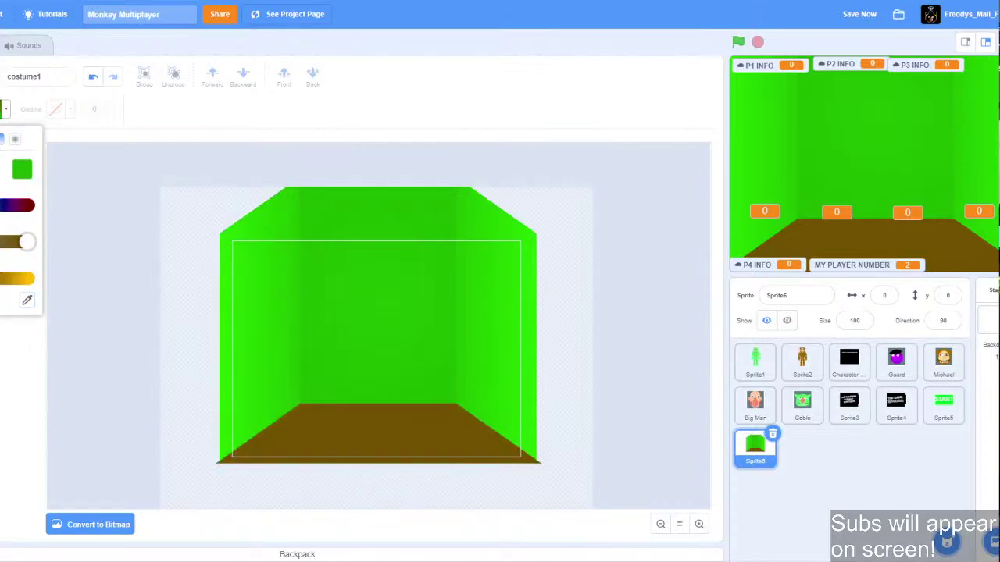
{"action": "left_click", "coordinate": [2, 170]}
{"action": "left_click", "coordinate": [3, 170]}
{"action": "left_click", "coordinate": [20, 173]}
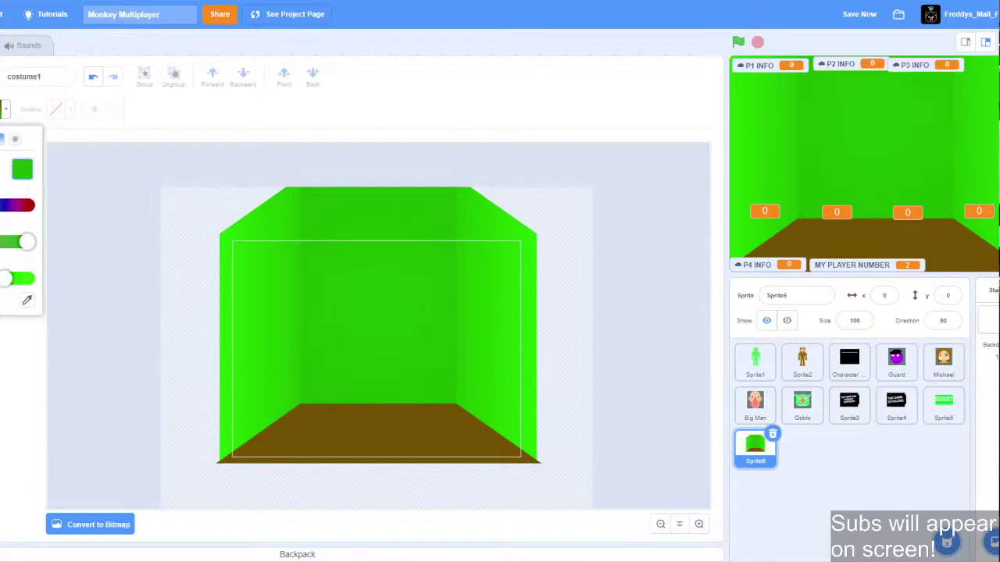
{"action": "left_click", "coordinate": [27, 300]}
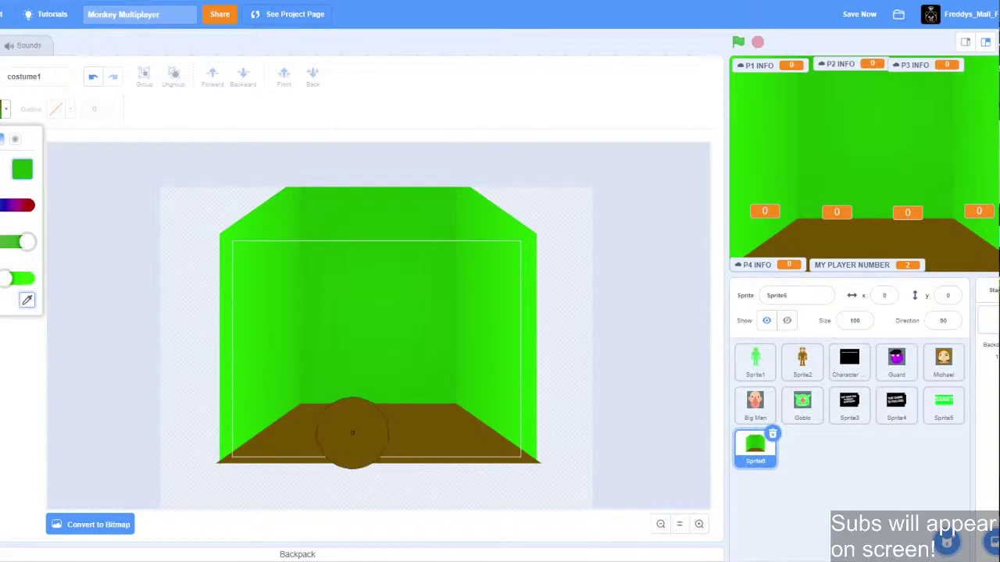
{"action": "left_click", "coordinate": [351, 430]}
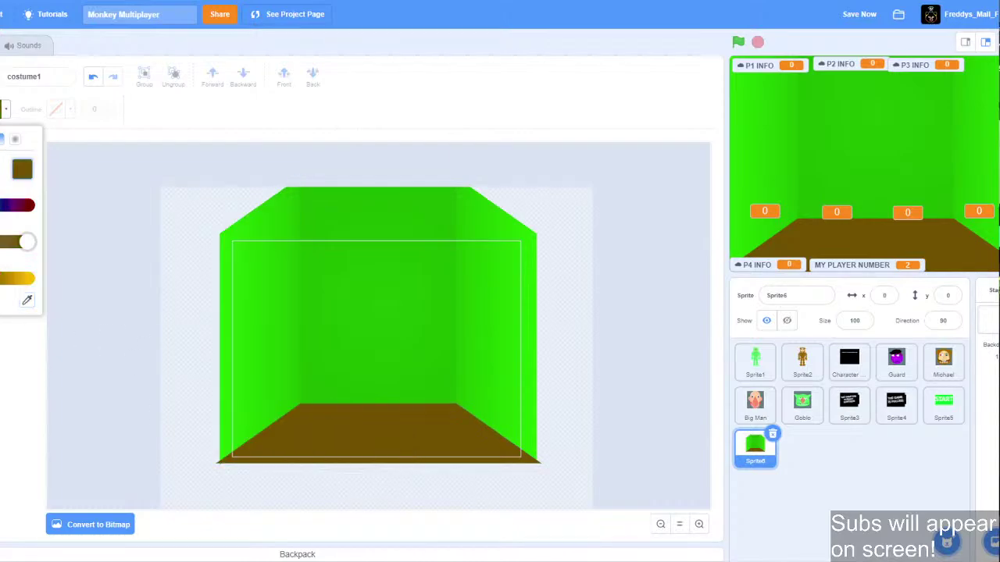
Refill the floor with a lighter brown vertical gradient and save the project.
{"action": "left_click", "coordinate": [383, 438]}
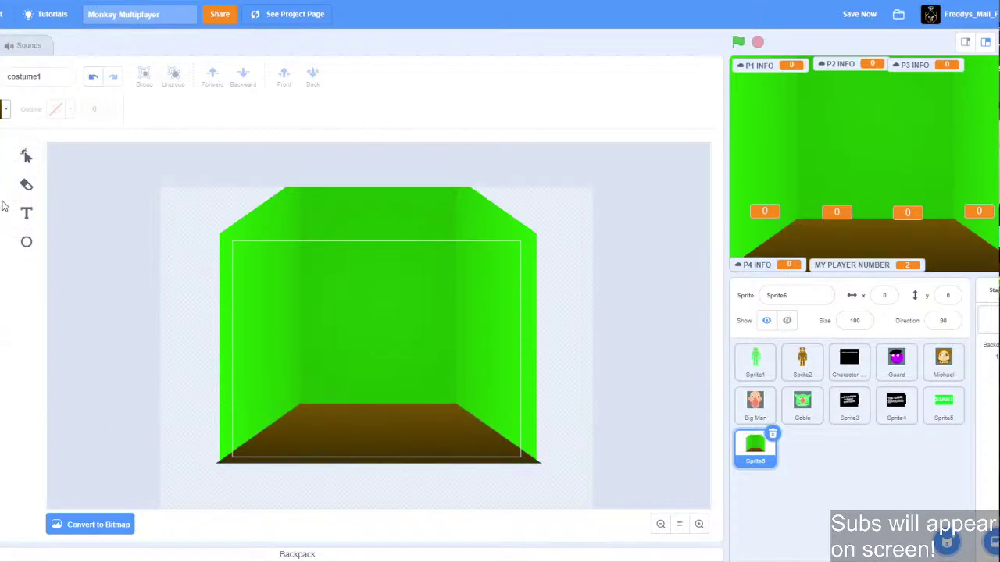
{"action": "left_click", "coordinate": [4, 109]}
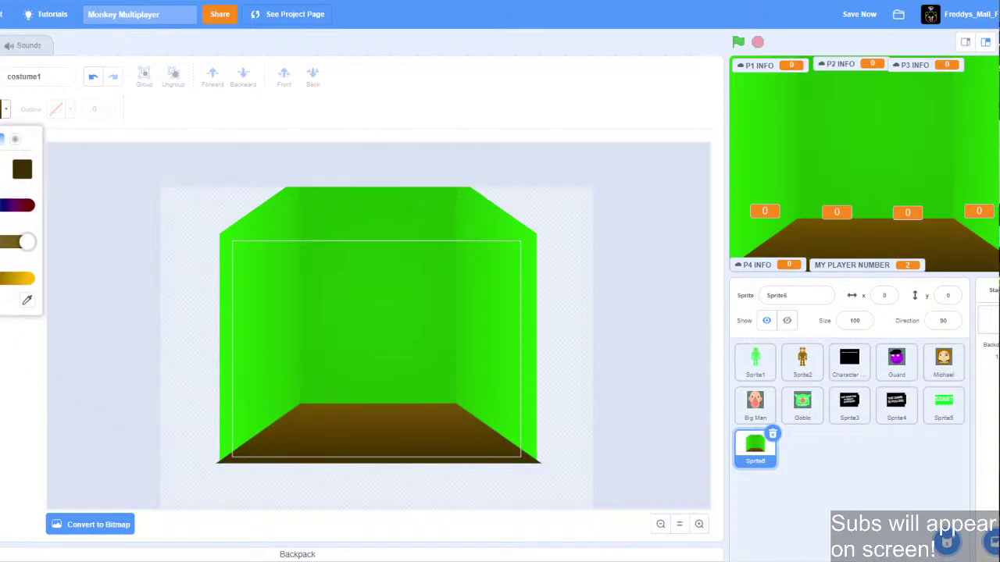
{"action": "left_click", "coordinate": [1, 278]}
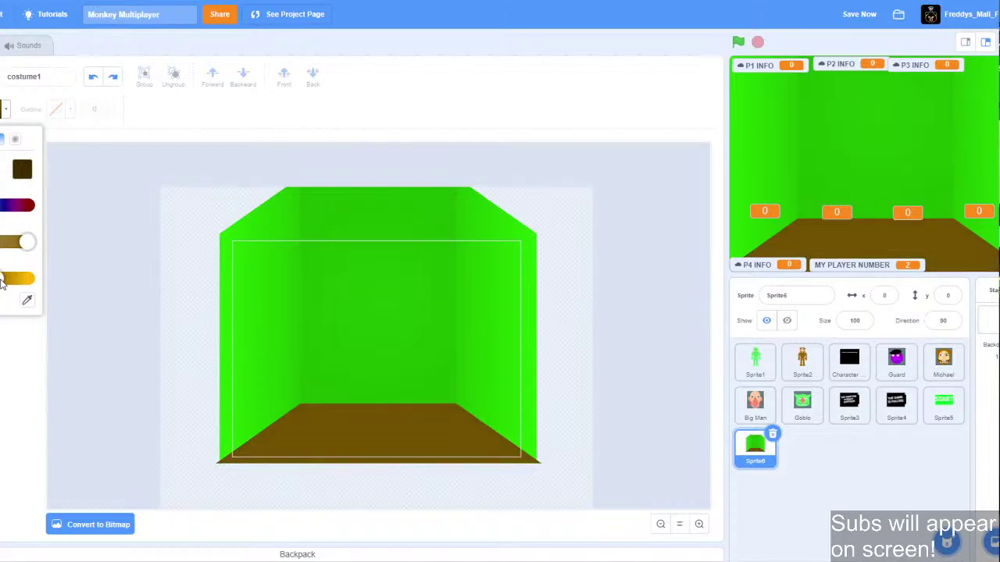
{"action": "left_click", "coordinate": [22, 170]}
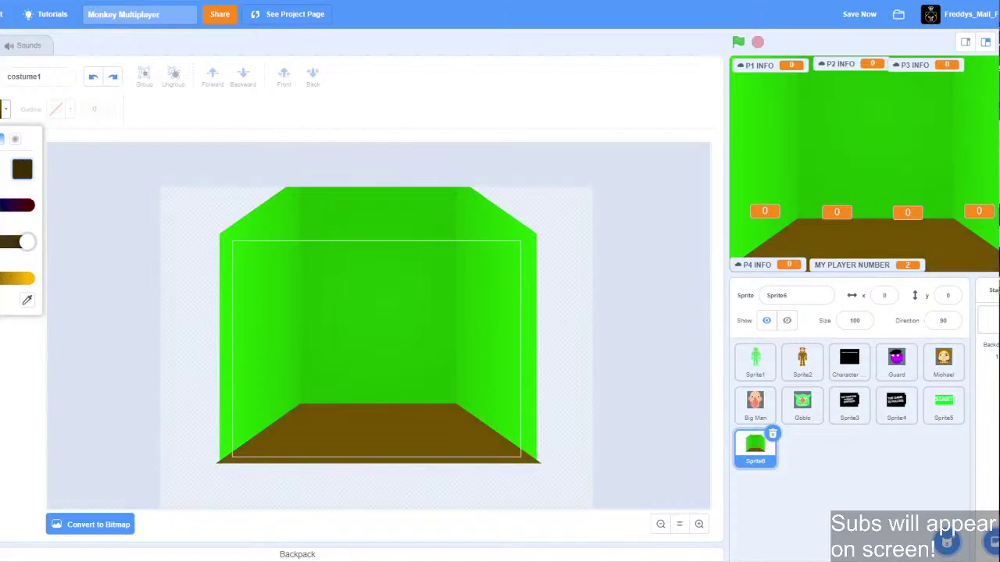
{"action": "left_click", "coordinate": [370, 460]}
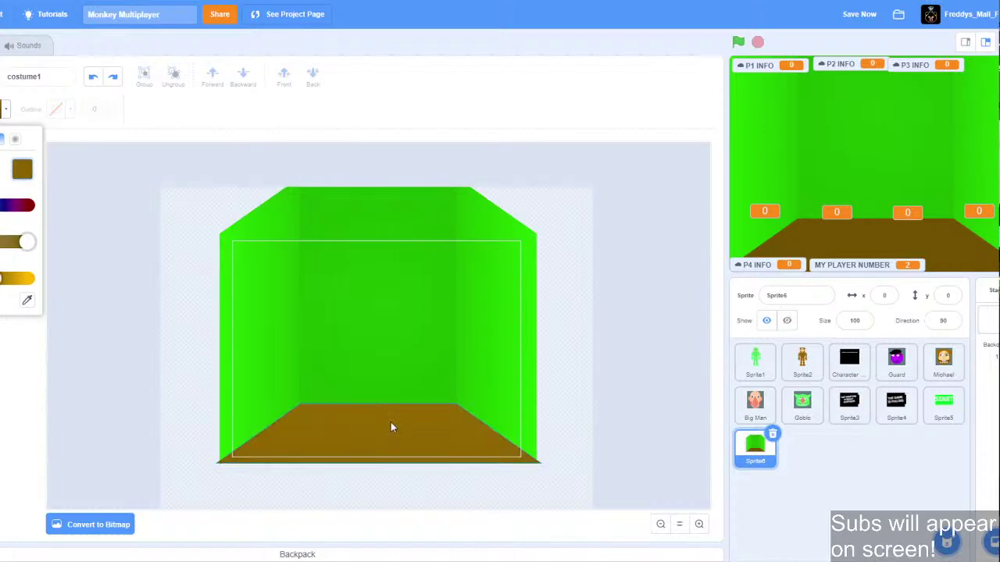
{"action": "left_click", "coordinate": [391, 422]}
{"action": "left_click", "coordinate": [860, 16]}
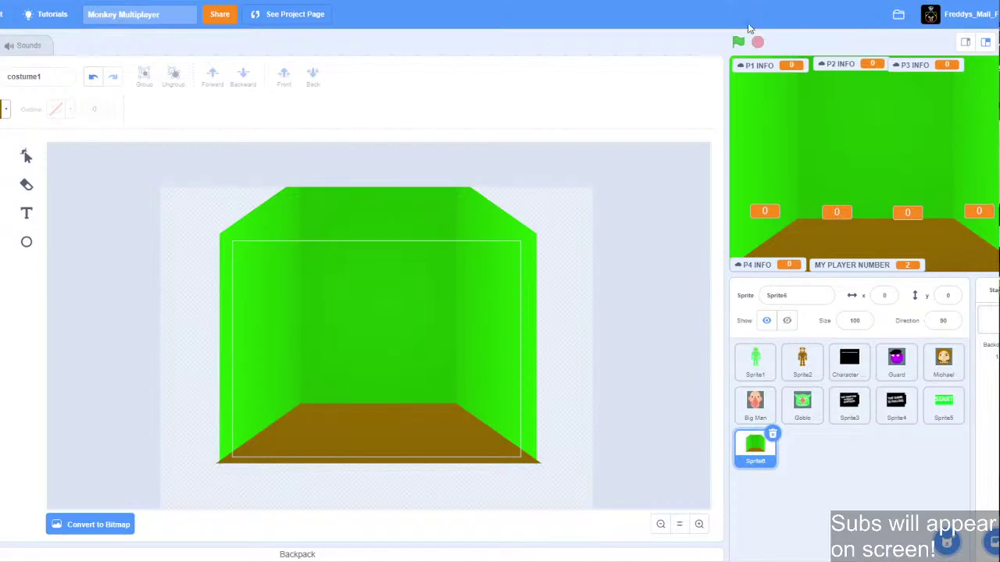
Draw a long, thin golden-brown gradient rectangle across the lower back wall as a tabletop, without an outline.
{"action": "left_click", "coordinate": [2, 156]}
{"action": "left_click", "coordinate": [8, 109]}
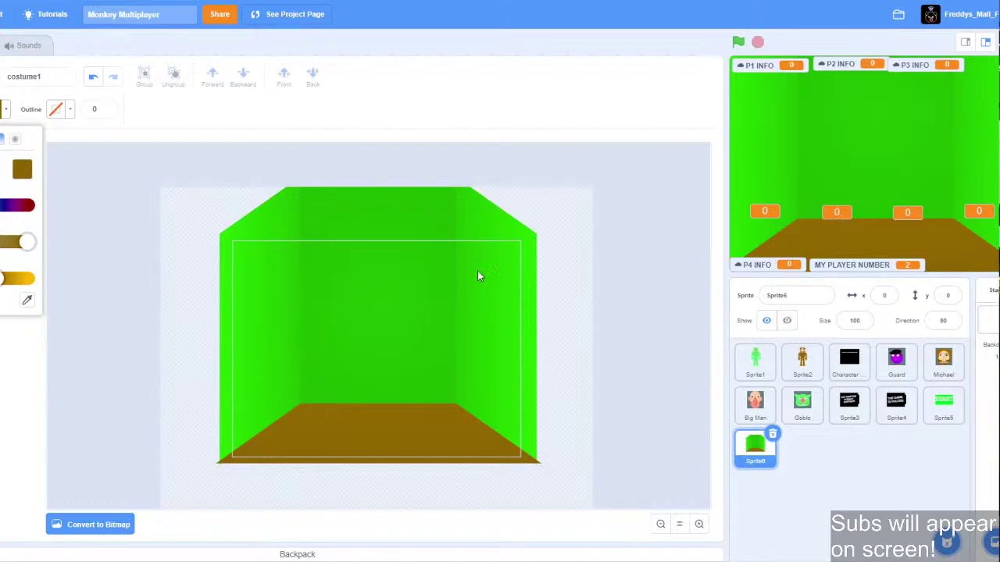
{"action": "left_click_drag", "start_coordinate": [2, 279], "coordinate": [24, 278]}
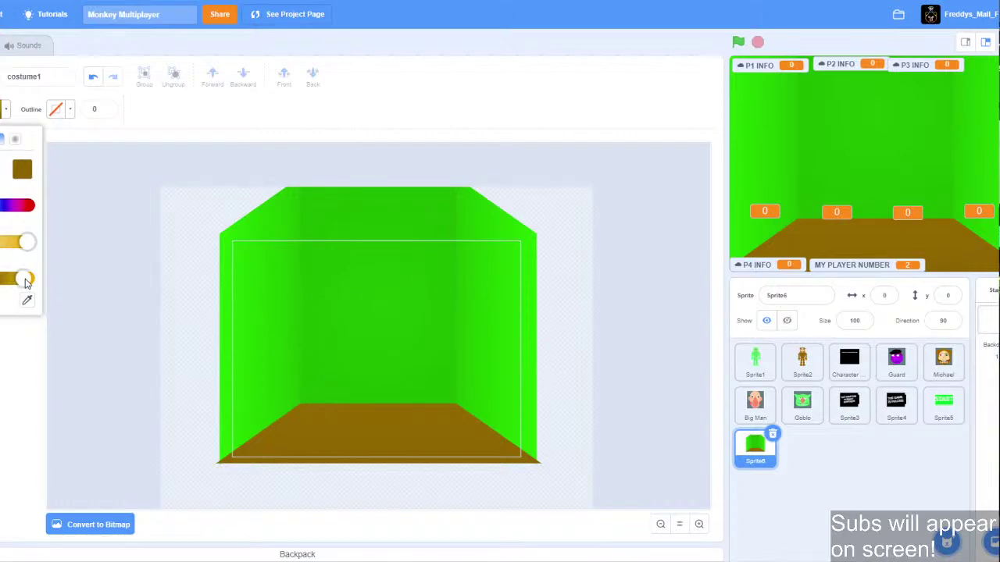
{"action": "left_click", "coordinate": [107, 239]}
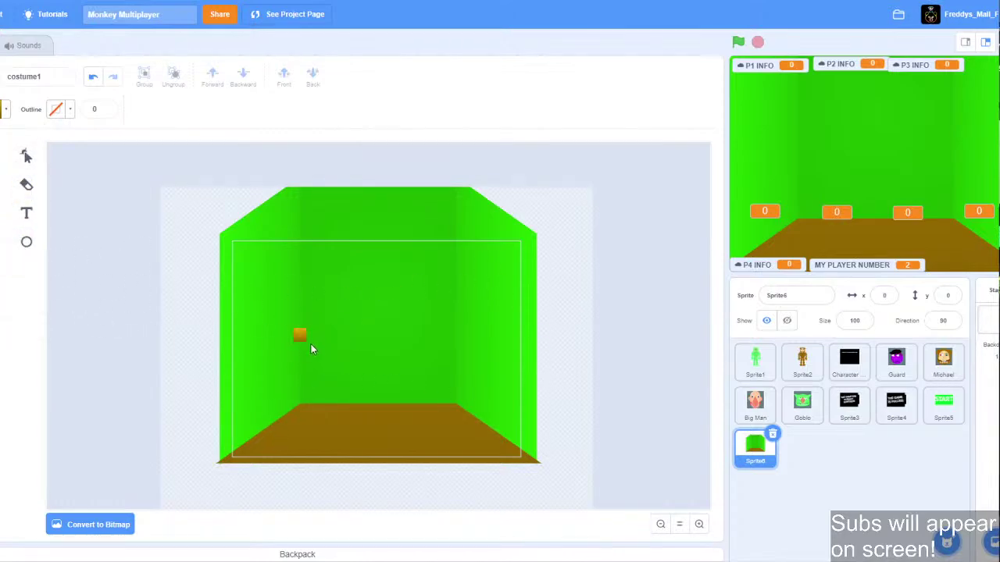
{"action": "left_click_drag", "start_coordinate": [311, 349], "coordinate": [466, 346]}
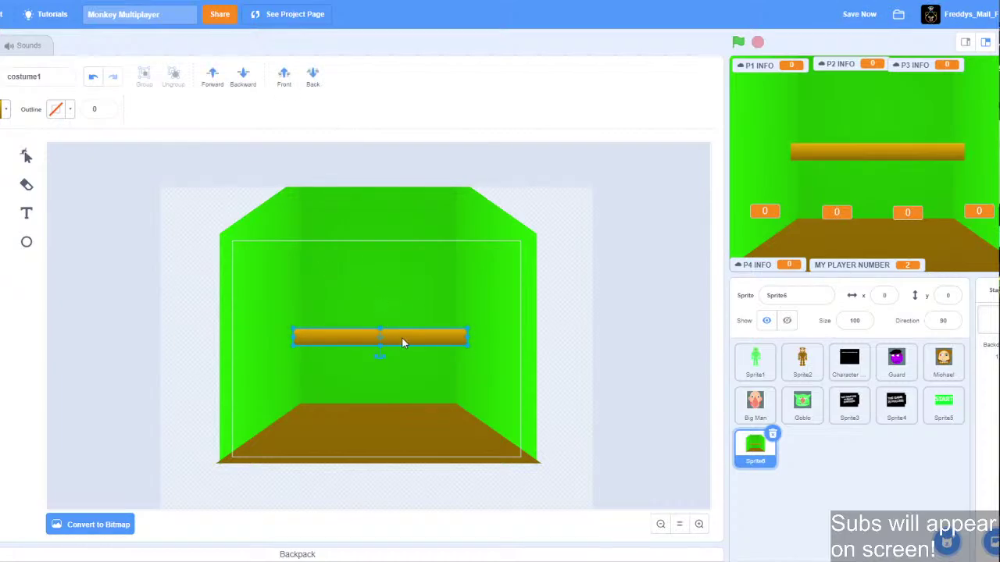
{"action": "left_click_drag", "start_coordinate": [402, 342], "coordinate": [404, 352]}
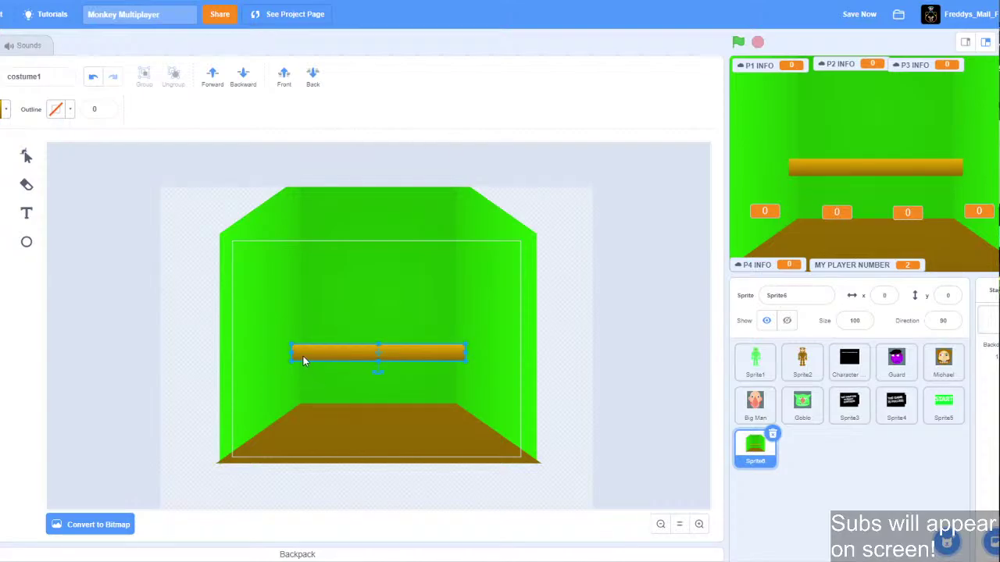
{"action": "key", "text": "Escape"}
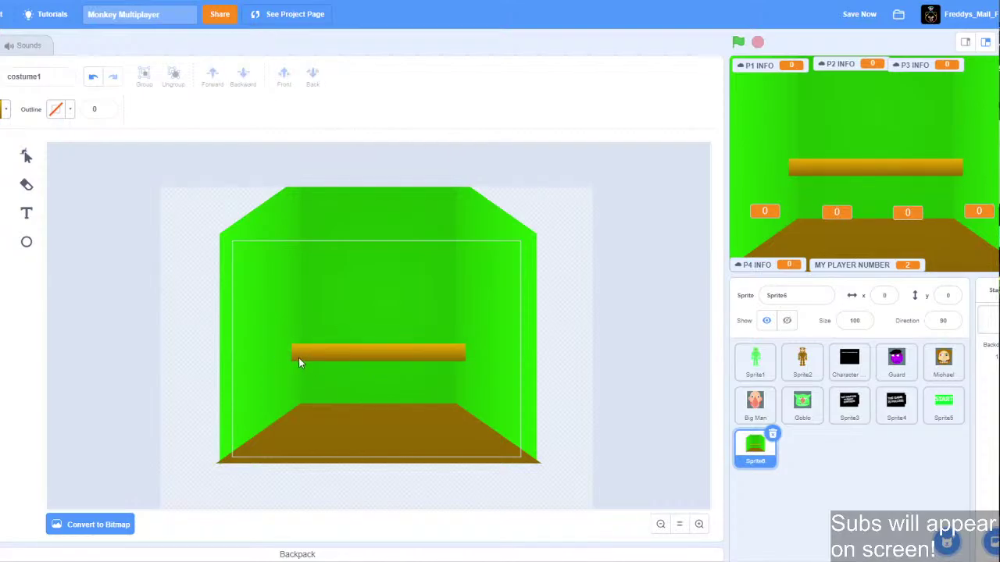
Draw a narrow vertical leg under the tabletop's left end and send it behind the tabletop.
{"action": "mouse_move", "coordinate": [316, 403]}
{"action": "left_mouse_down"}
{"action": "mouse_move", "coordinate": [368, 416]}
{"action": "mouse_move", "coordinate": [311, 411]}
{"action": "mouse_move", "coordinate": [319, 419]}
{"action": "left_mouse_up"}
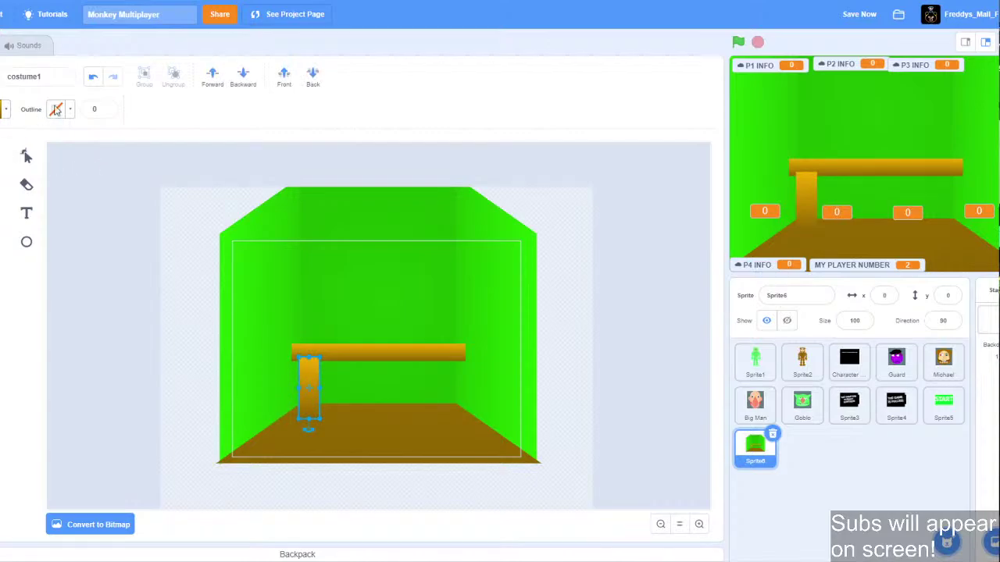
{"action": "left_click", "coordinate": [242, 76]}
{"action": "left_click", "coordinate": [2, 156]}
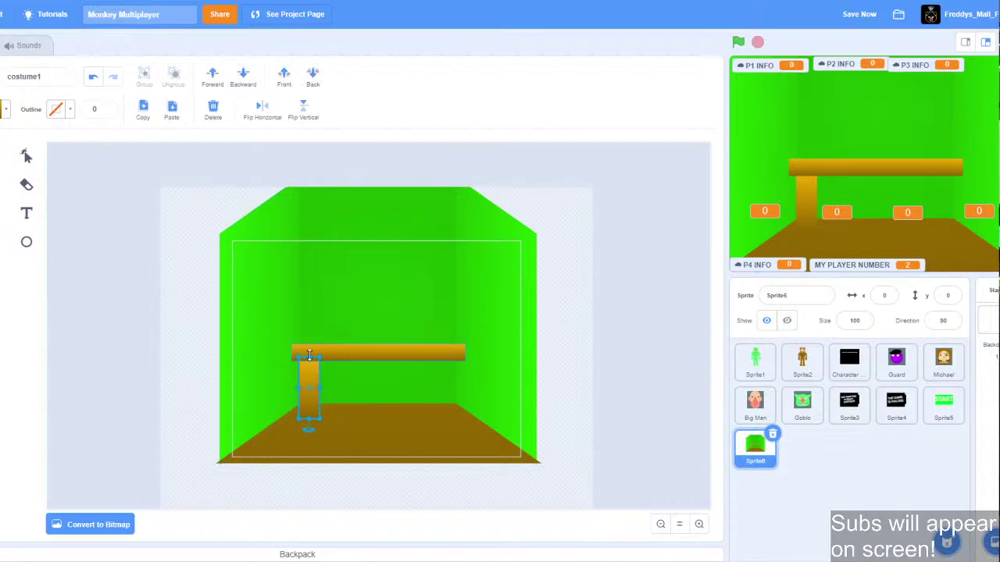
Duplicate the table leg, align the copy under the tabletop's right end, and place it behind the tabletop.
{"action": "key", "text": "ctrl+c"}
{"action": "key", "text": "ctrl+v"}
{"action": "left_click_drag", "start_coordinate": [323, 372], "coordinate": [331, 370]}
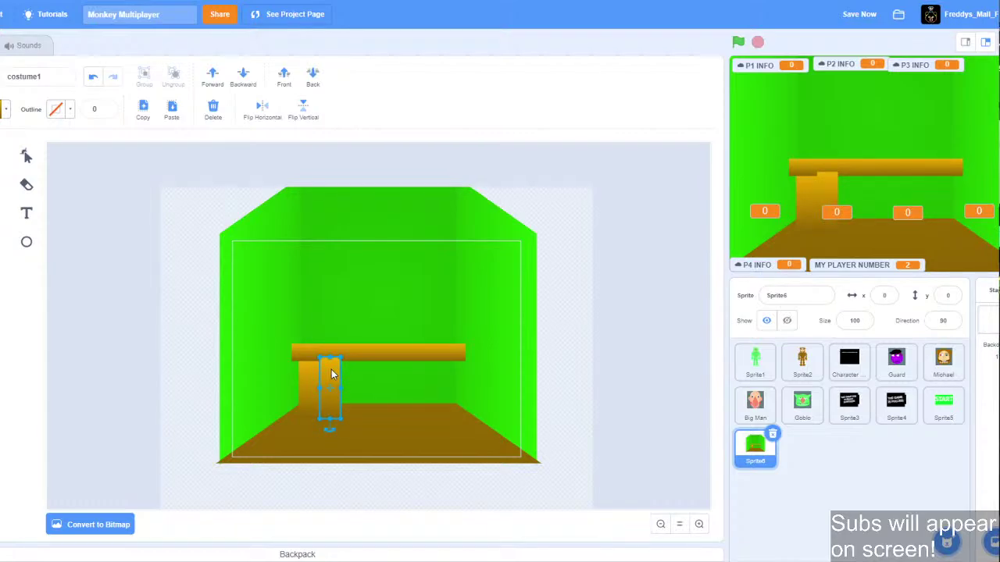
{"action": "key", "text": "shift+Right"}
{"action": "key", "text": "shift+Right"}
{"action": "key", "text": "shift+Right"}
{"action": "key", "text": "shift+Right"}
{"action": "key", "text": "shift+Right"}
{"action": "key", "text": "shift+Right"}
{"action": "key", "text": "shift+Right"}
{"action": "key", "text": "shift+Right"}
{"action": "key", "text": "shift+Right"}
{"action": "key", "text": "shift+Right"}
{"action": "key", "text": "shift+Right"}
{"action": "key", "text": "shift+Right"}
{"action": "key", "text": "shift+Right"}
{"action": "key", "text": "shift+Right"}
{"action": "key", "text": "shift+Right"}
{"action": "key", "text": "shift+Right"}
{"action": "key", "text": "shift+Right"}
{"action": "key", "text": "shift+Right"}
{"action": "key", "text": "shift+Right"}
{"action": "key", "text": "shift+Right"}
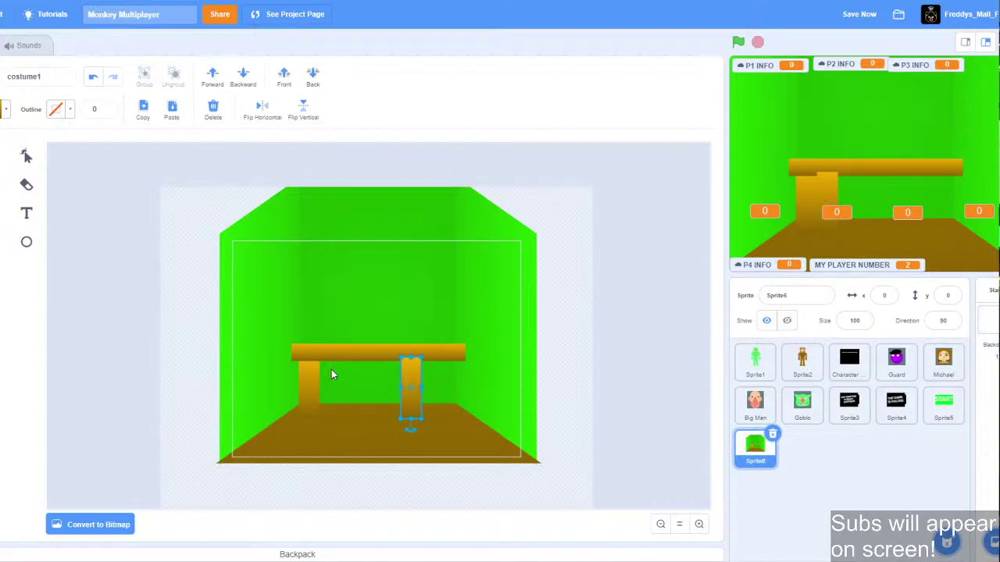
{"action": "key", "text": "shift+Left"}
{"action": "key", "text": "shift+Left"}
{"action": "key", "text": "shift+Left"}
{"action": "key", "text": "shift+Left"}
{"action": "key", "text": "shift+Left"}
{"action": "key", "text": "shift+Left"}
{"action": "key", "text": "shift+Left"}
{"action": "key", "text": "shift+Left"}
{"action": "key", "text": "shift+Left"}
{"action": "key", "text": "shift+Right"}
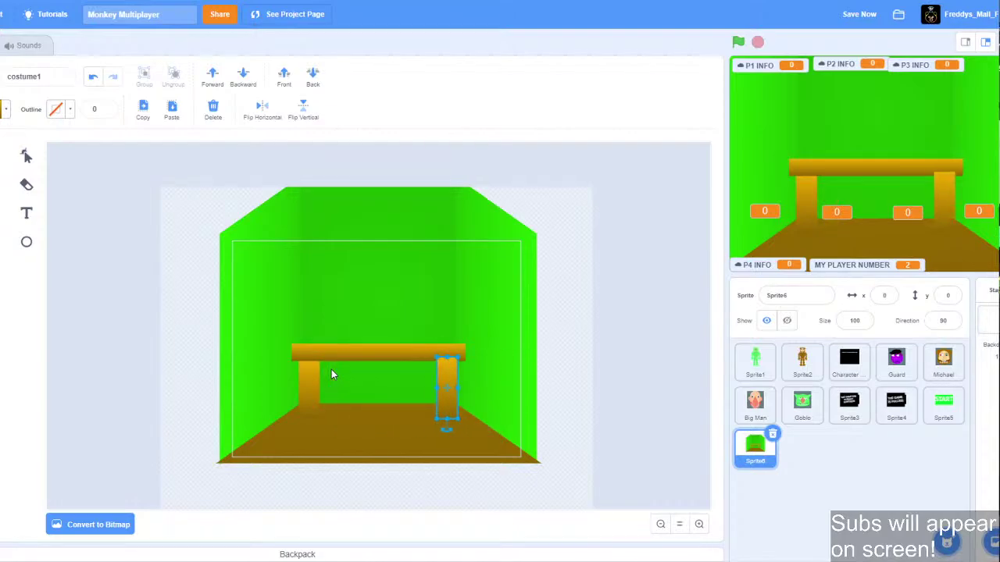
{"action": "left_click", "coordinate": [188, 325]}
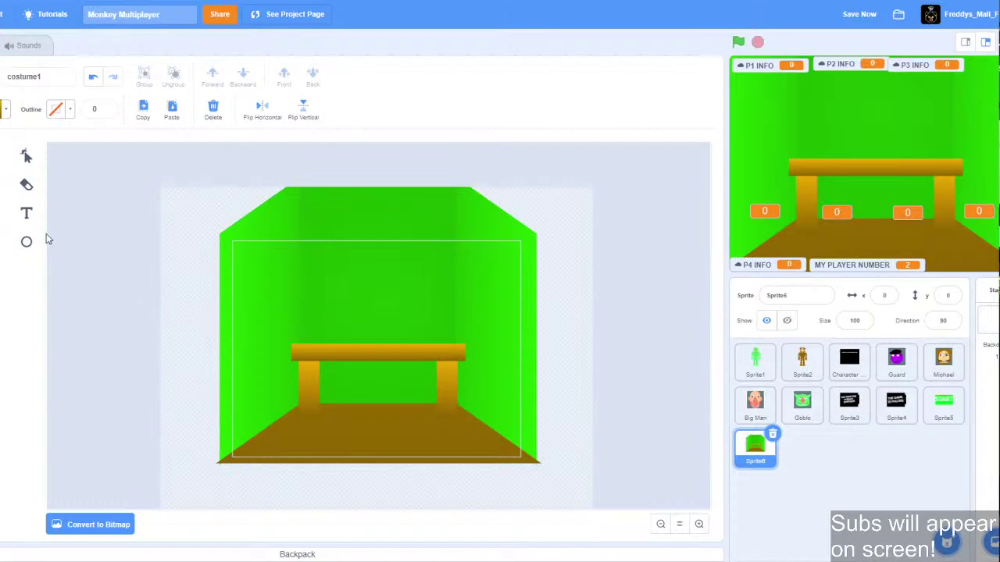
Fill both table legs with a solid dark brown sampled from the tabletop's lower edge.
{"action": "left_click", "coordinate": [5, 108]}
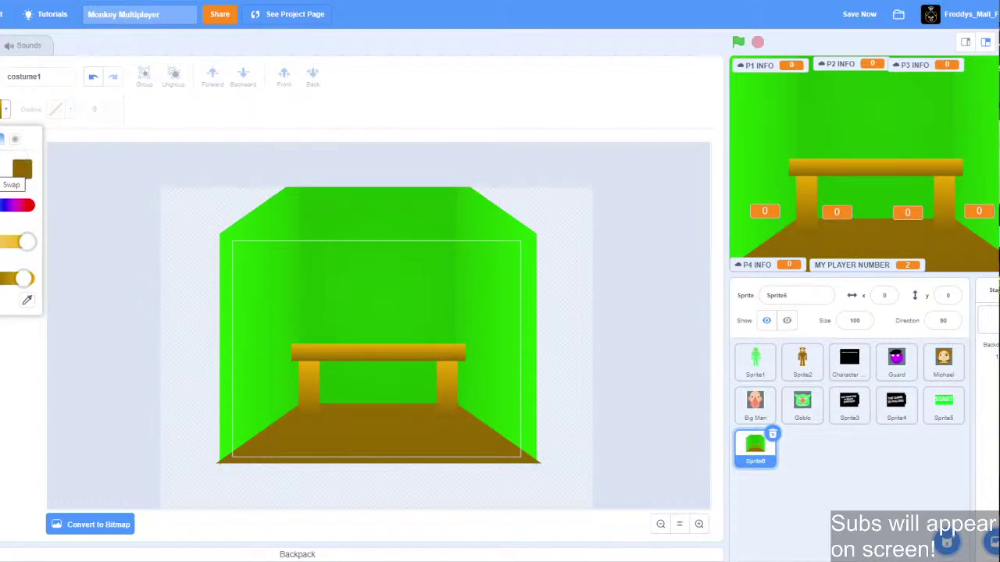
{"action": "left_click", "coordinate": [2, 170]}
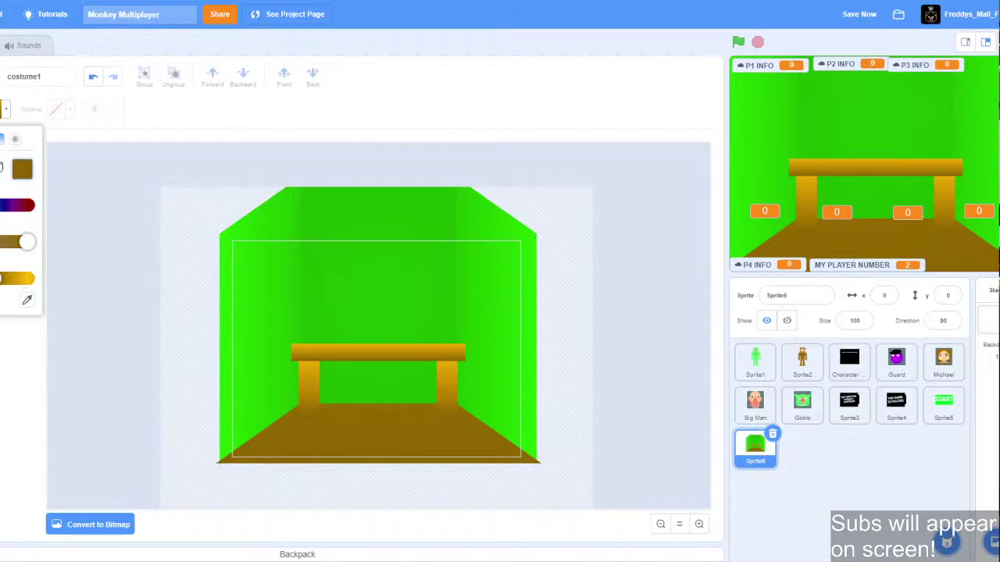
{"action": "left_click", "coordinate": [1, 139]}
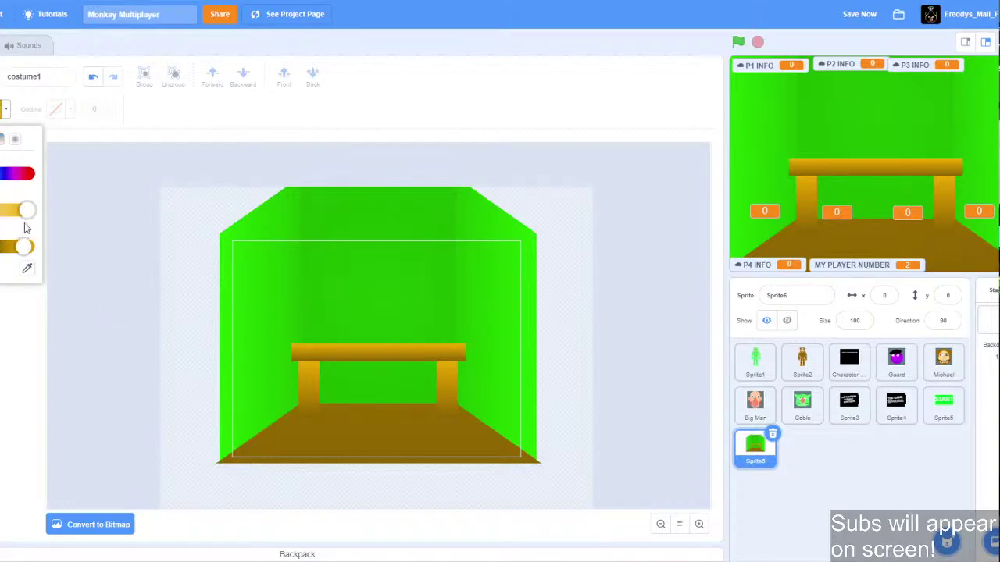
{"action": "left_click", "coordinate": [24, 273]}
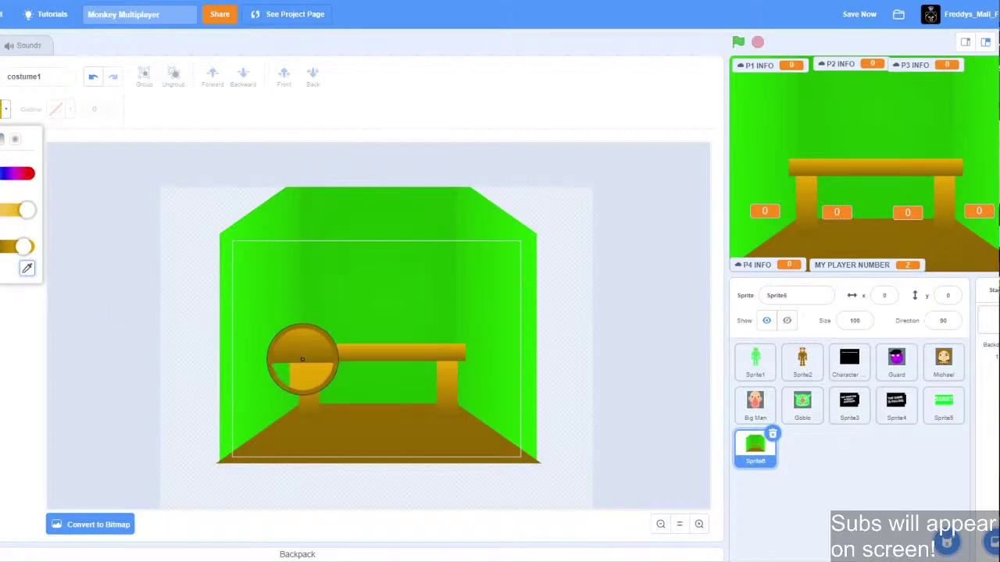
{"action": "left_click", "coordinate": [301, 360]}
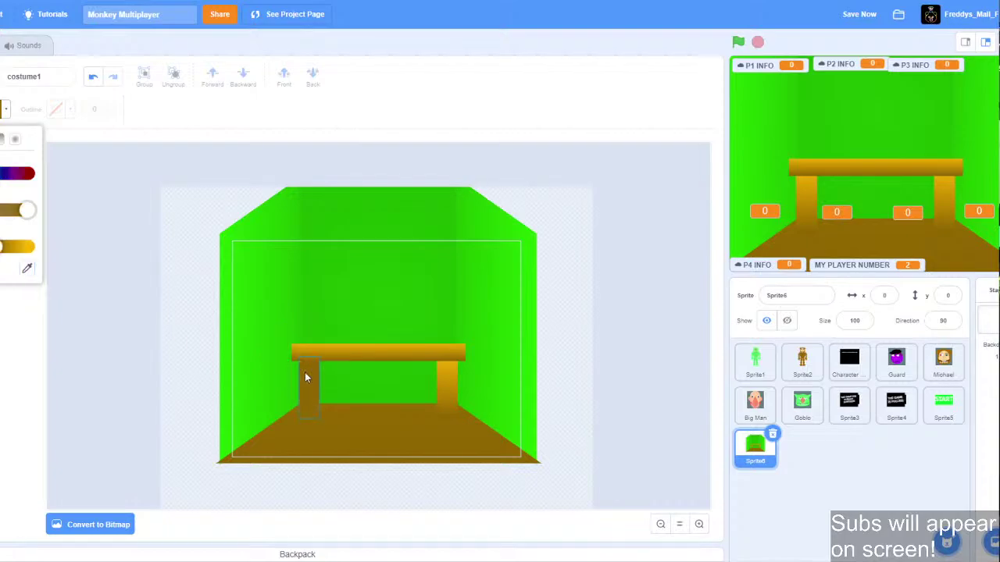
{"action": "left_click", "coordinate": [446, 393]}
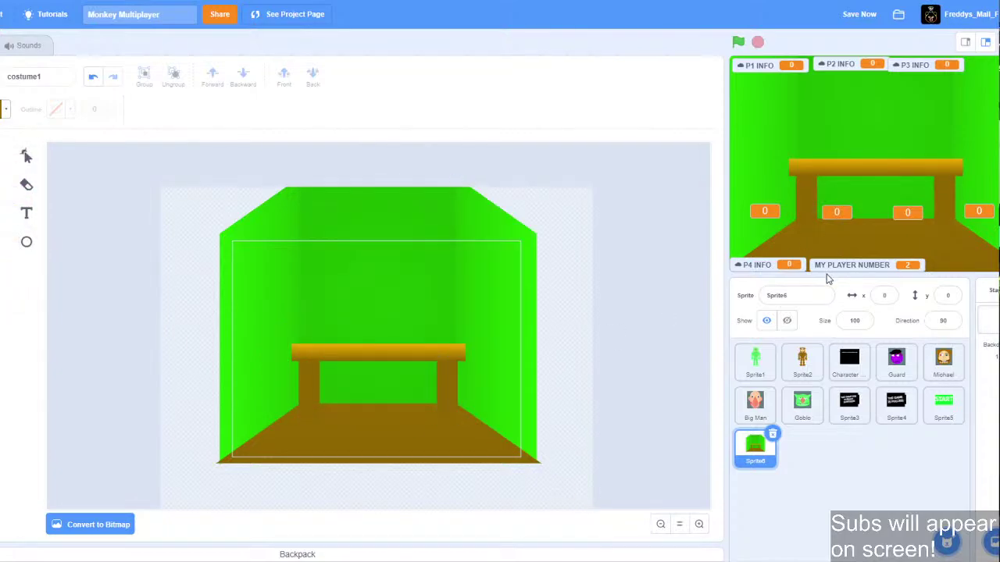
Fill both table legs with a slightly lighter solid brown than the floor.
{"action": "left_click", "coordinate": [6, 109]}
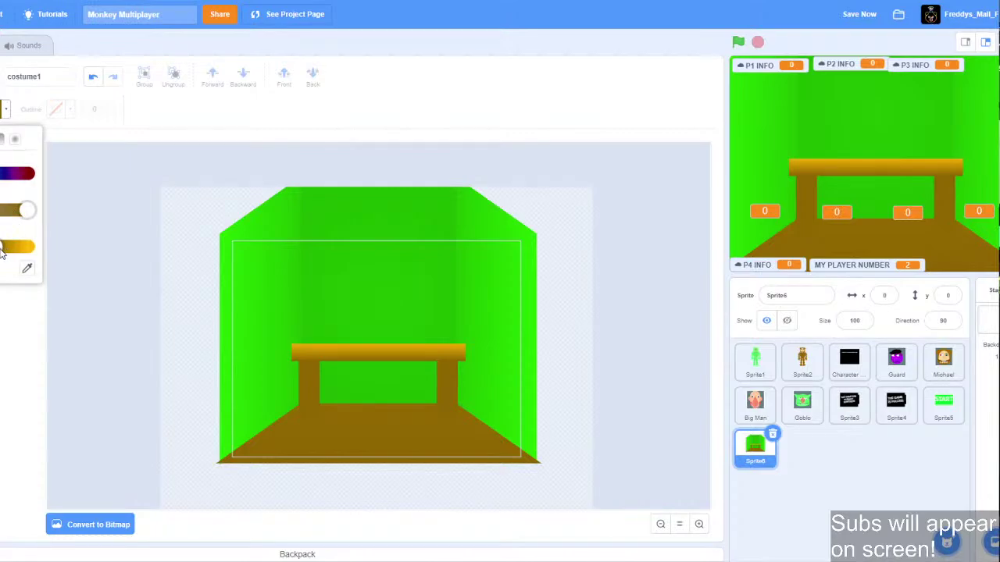
{"action": "left_click", "coordinate": [319, 378]}
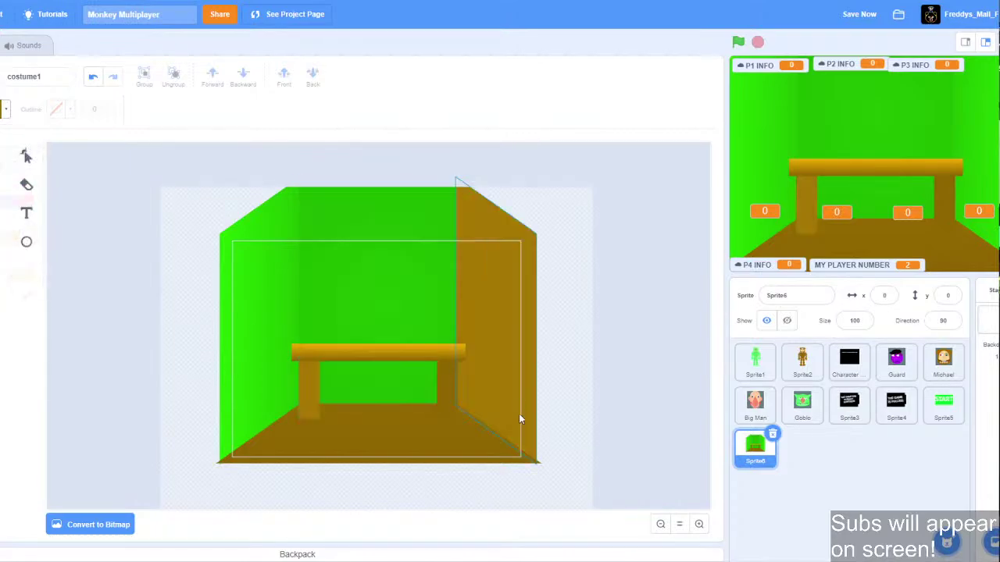
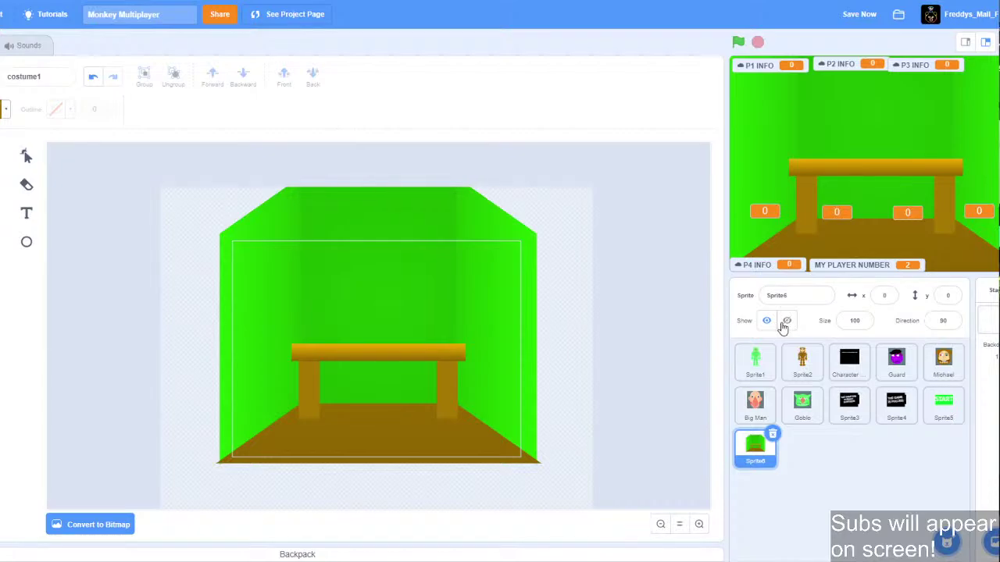
{"action": "left_click", "coordinate": [761, 293]}
Move the tabletop slightly down so it covers the upper ends of the table legs.
{"action": "left_click", "coordinate": [25, 155]}
{"action": "left_click", "coordinate": [367, 350]}
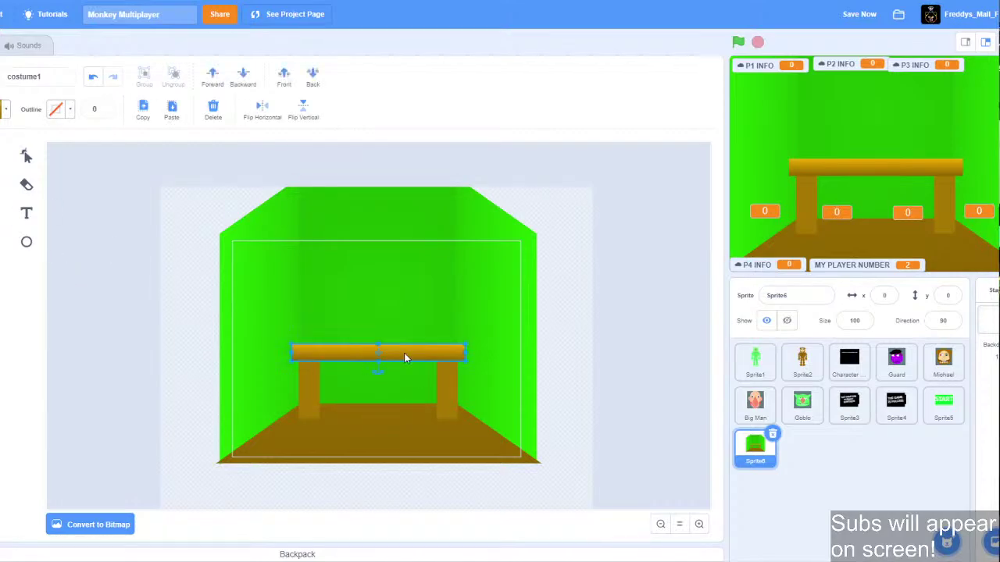
{"action": "key", "text": "Down"}
{"action": "key", "text": "Down"}
{"action": "key", "text": "Down"}
{"action": "key", "text": "Down"}
{"action": "key", "text": "Down"}
{"action": "key", "text": "Down"}
{"action": "key", "text": "Down"}
{"action": "key", "text": "Down"}
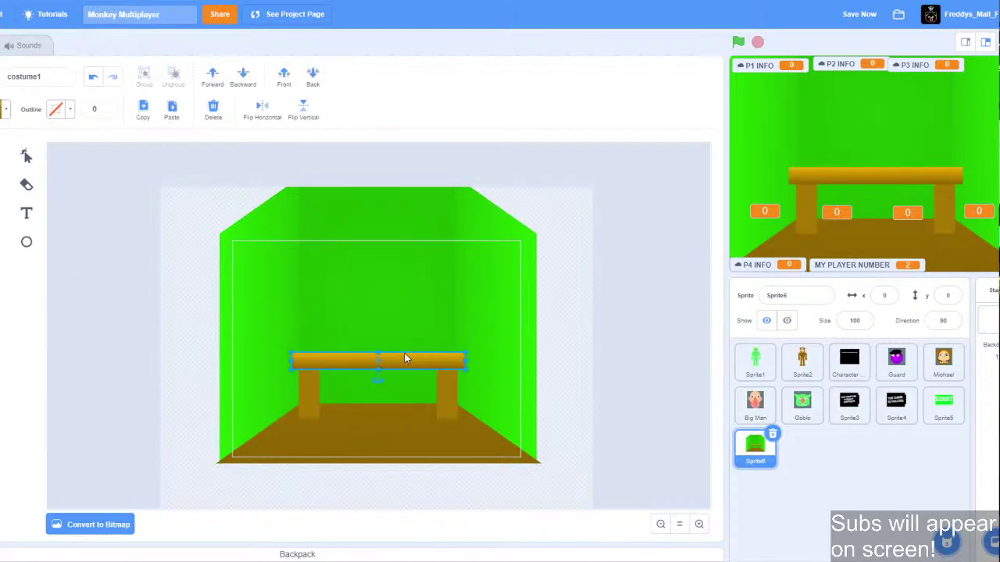
{"action": "key", "text": "Down"}
{"action": "key", "text": "Down"}
{"action": "key", "text": "Down"}
{"action": "key", "text": "Down"}
{"action": "key", "text": "Down"}
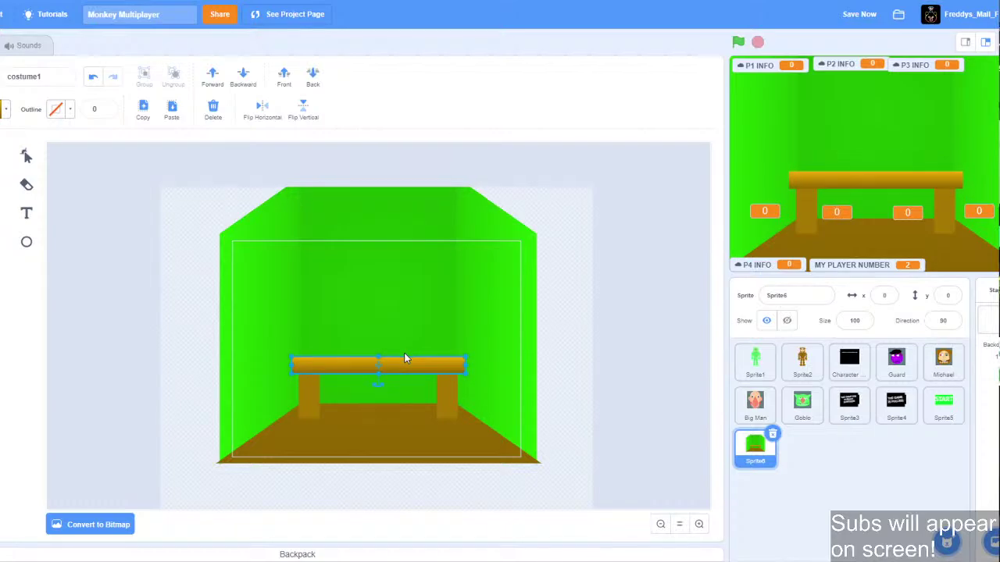
{"action": "left_click", "coordinate": [180, 251]}
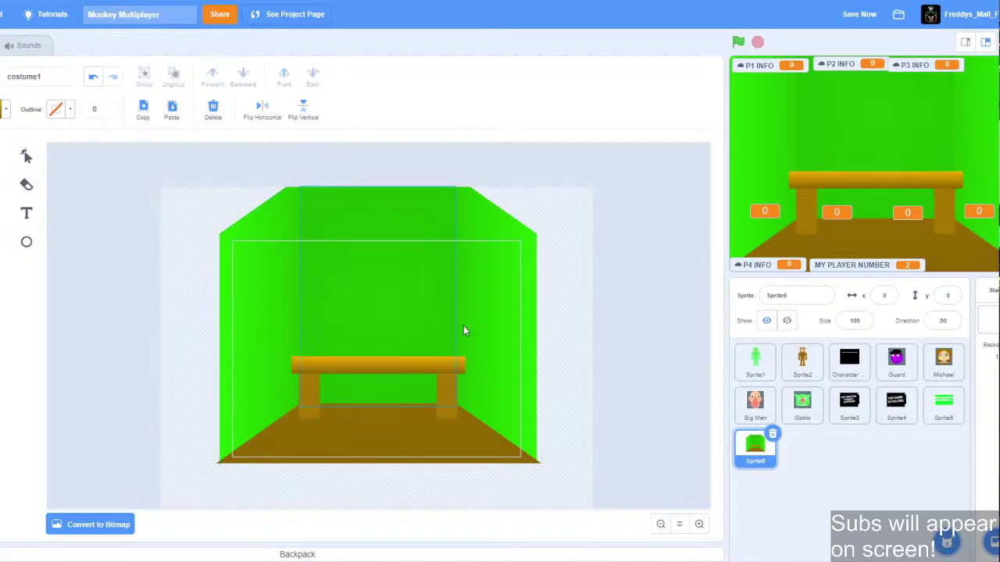
Thicken the tabletop by stretching its lower edge down over the legs, and save the project.
{"action": "left_click", "coordinate": [356, 366]}
{"action": "left_click_drag", "start_coordinate": [378, 373], "coordinate": [378, 386]}
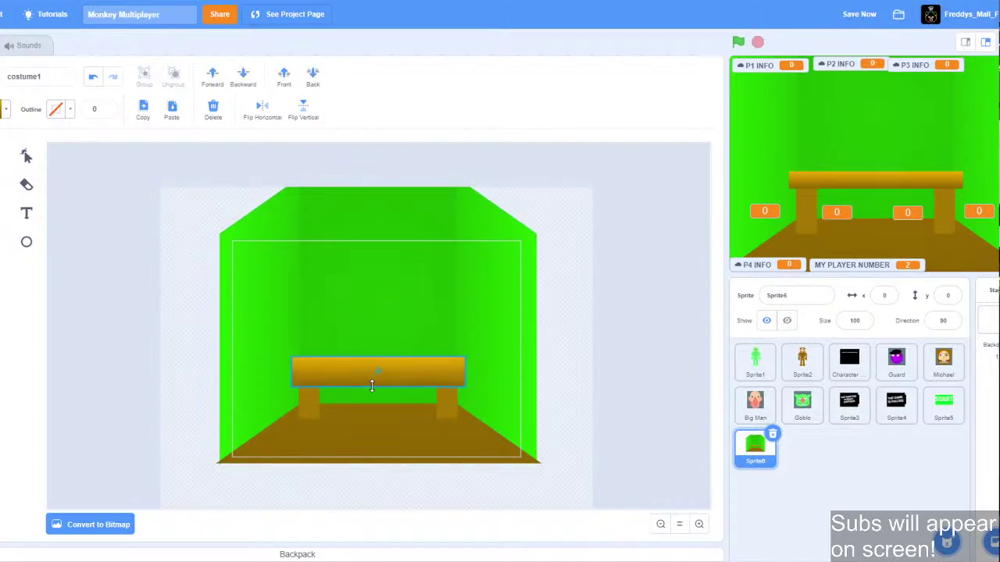
{"action": "left_click", "coordinate": [86, 326]}
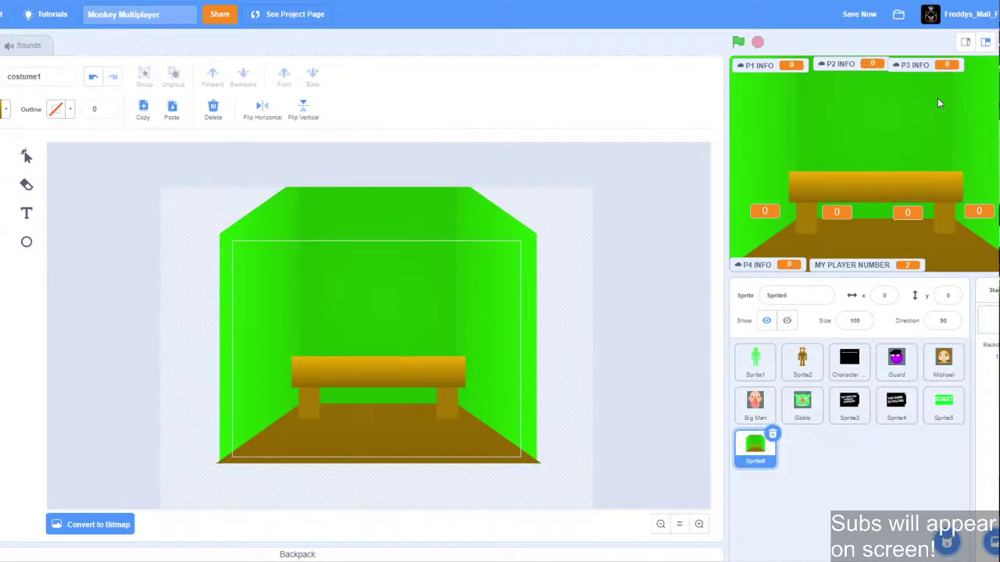
{"action": "left_click", "coordinate": [871, 16]}
Draw a square without an outline on the right half of the tabletop and fill it with solid grey.
{"action": "left_click", "coordinate": [698, 531]}
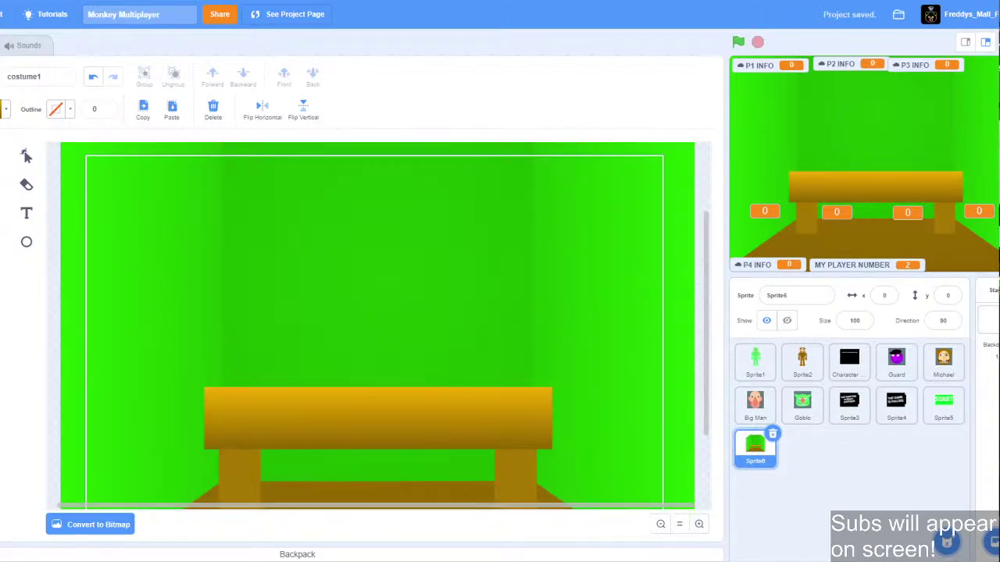
{"action": "left_click", "coordinate": [10, 107]}
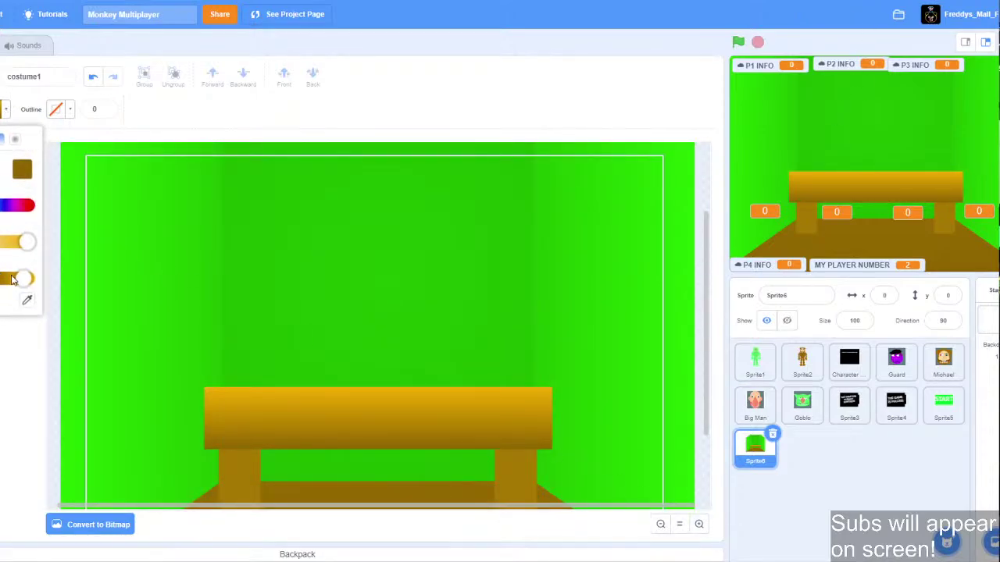
{"action": "left_click_drag", "start_coordinate": [21, 278], "coordinate": [0, 278]}
{"action": "left_click_drag", "start_coordinate": [21, 242], "coordinate": [2, 241]}
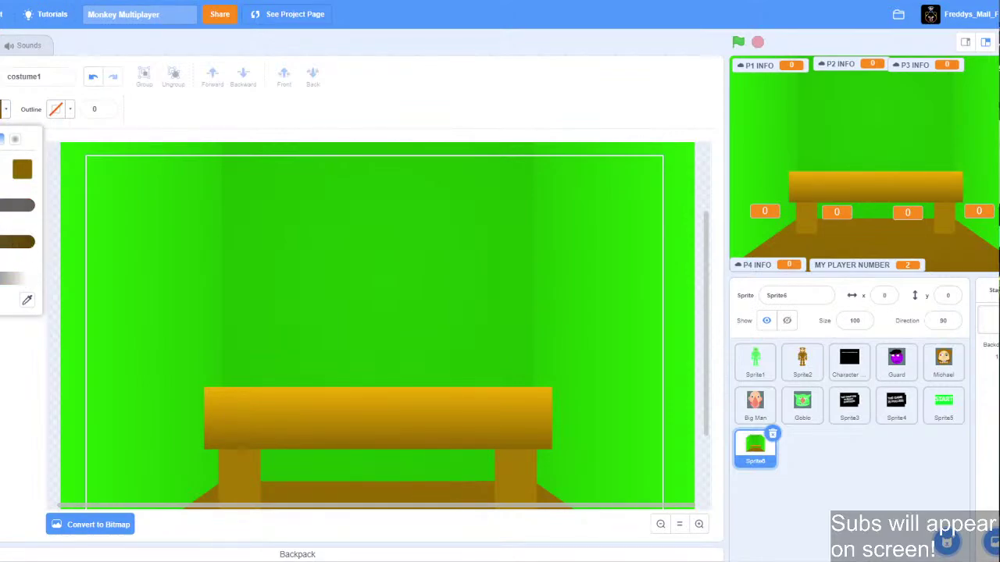
{"action": "left_click_drag", "start_coordinate": [400, 308], "coordinate": [490, 399]}
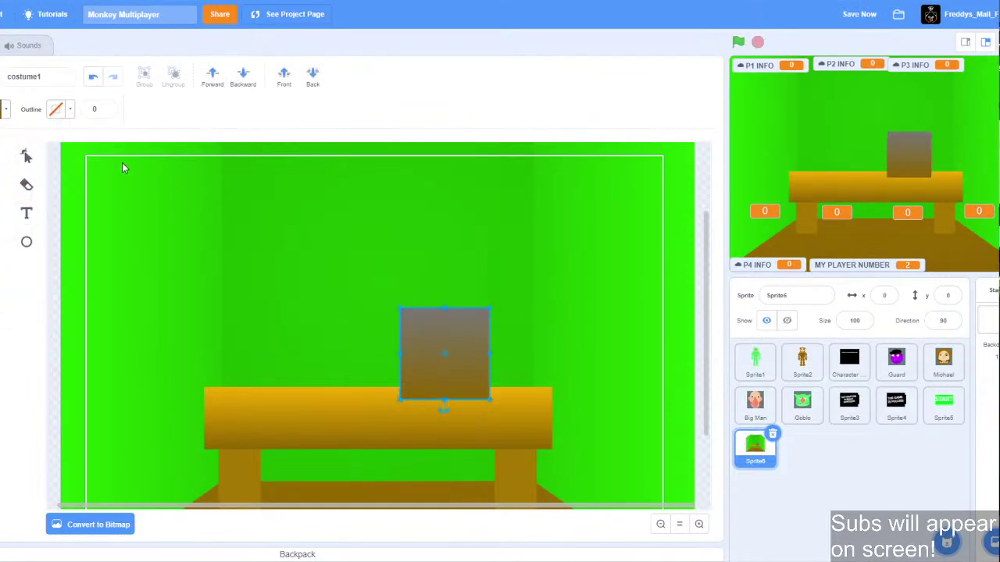
{"action": "left_click", "coordinate": [6, 108]}
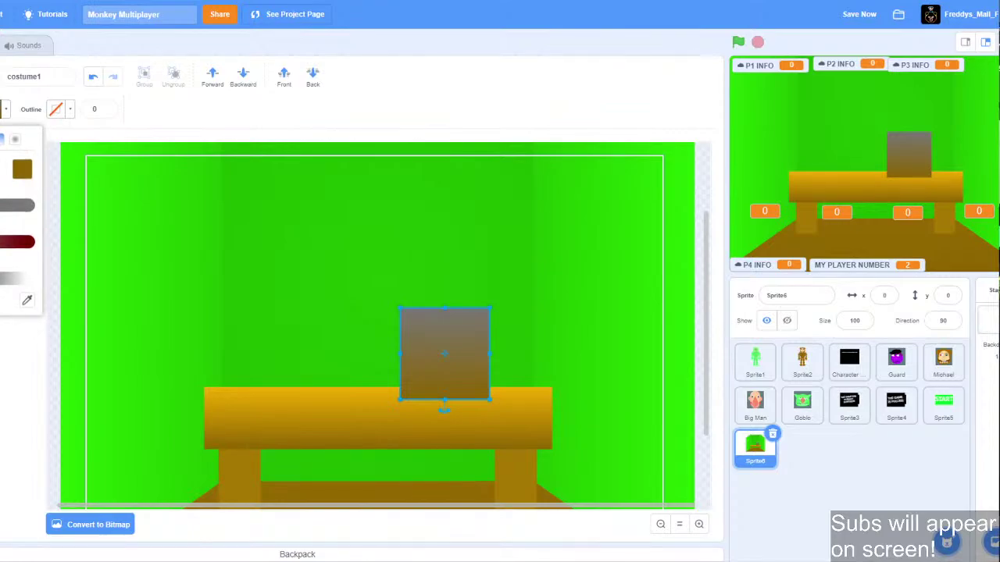
{"action": "left_click", "coordinate": [2, 139]}
{"action": "left_click", "coordinate": [58, 327]}
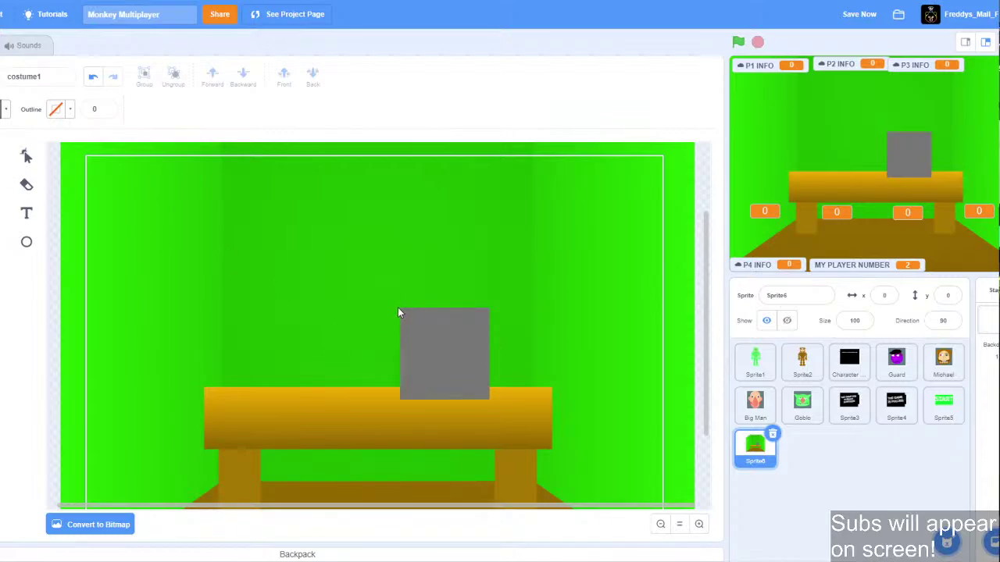
Place an enlarged, slightly darker grey copy behind the square, extending above and to the right of it.
{"action": "left_click", "coordinate": [457, 330]}
{"action": "left_click_drag", "start_coordinate": [489, 309], "coordinate": [511, 291]}
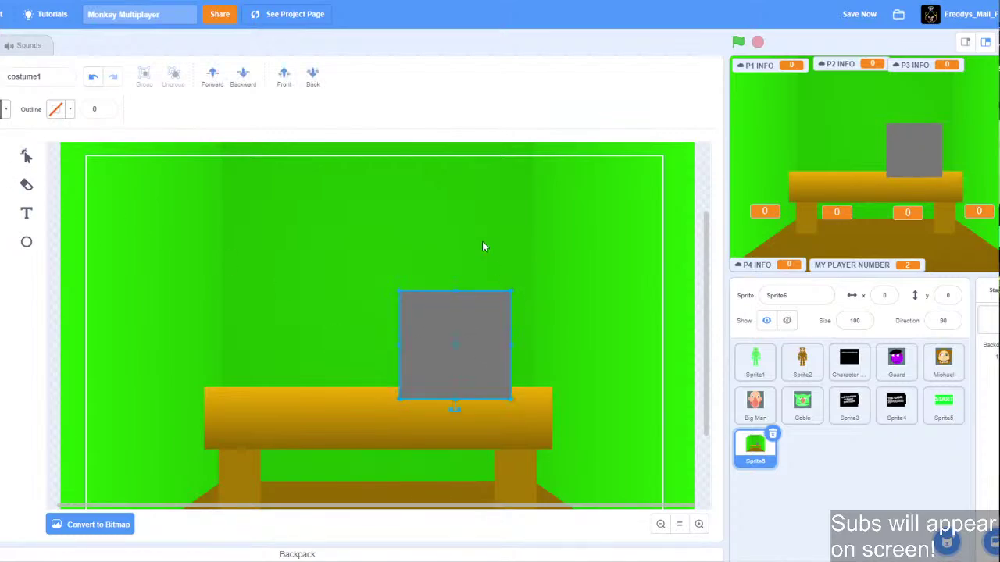
{"action": "left_click", "coordinate": [5, 110]}
{"action": "left_click_drag", "start_coordinate": [4, 247], "coordinate": [2, 247]}
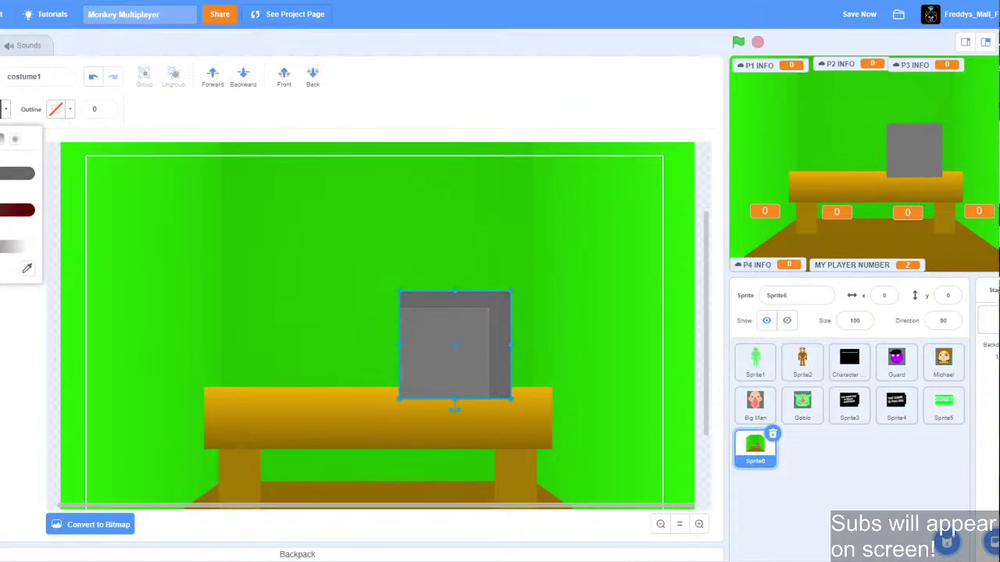
{"action": "left_click", "coordinate": [49, 189]}
Try to slant the back square's left edge by shifting its upper-left corner to the right.
{"action": "left_click", "coordinate": [25, 156]}
{"action": "left_click", "coordinate": [414, 301]}
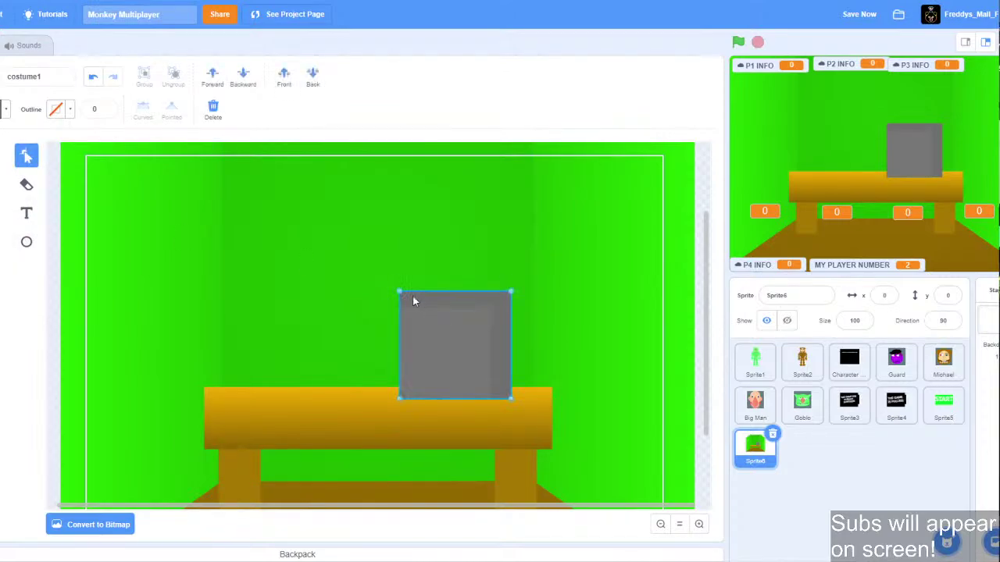
{"action": "left_click", "coordinate": [401, 294]}
{"action": "key", "text": "Right"}
{"action": "key", "text": "Right"}
{"action": "key", "text": "Right"}
{"action": "key", "text": "Right"}
{"action": "key", "text": "Right"}
{"action": "key", "text": "Right"}
{"action": "key", "text": "Right"}
{"action": "key", "text": "Right"}
{"action": "key", "text": "Right"}
{"action": "key", "text": "Right"}
{"action": "key", "text": "Right"}
{"action": "key", "text": "Right"}
{"action": "key", "text": "Right"}
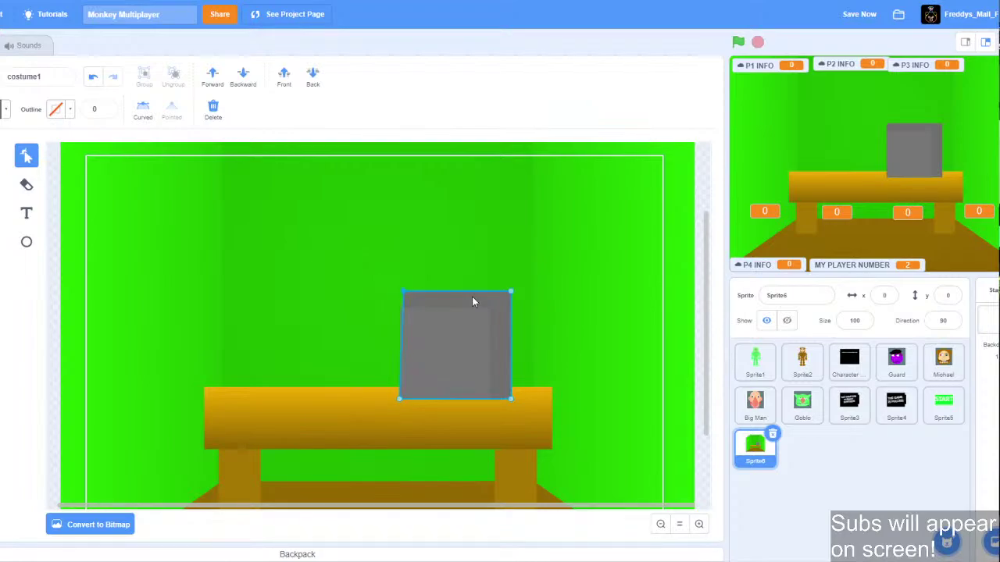
{"action": "key", "text": "ctrl+z"}
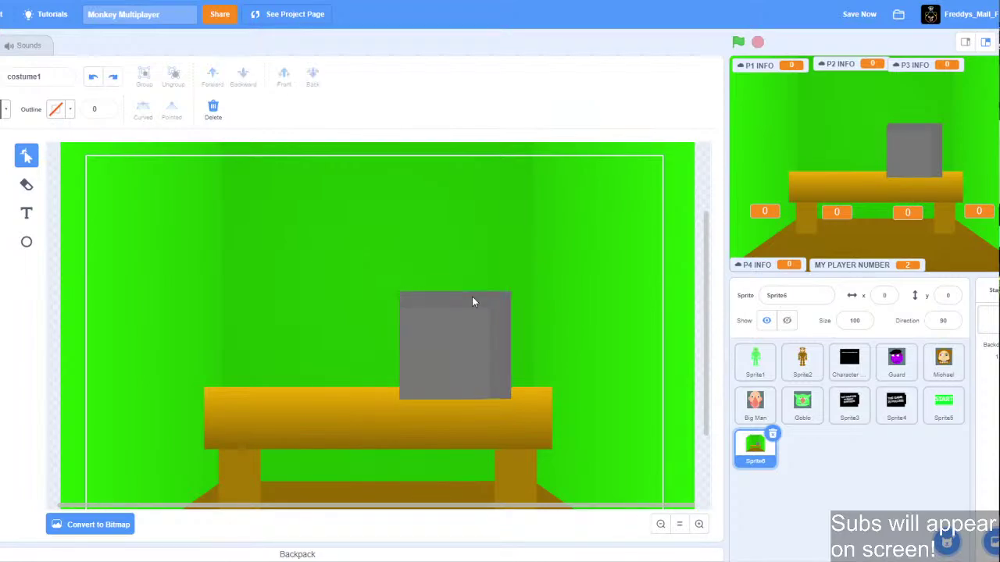
Add a point on the back square's left edge at the front square's upper corner, and shift the back square's upper-left corner right.
{"action": "left_click", "coordinate": [403, 291]}
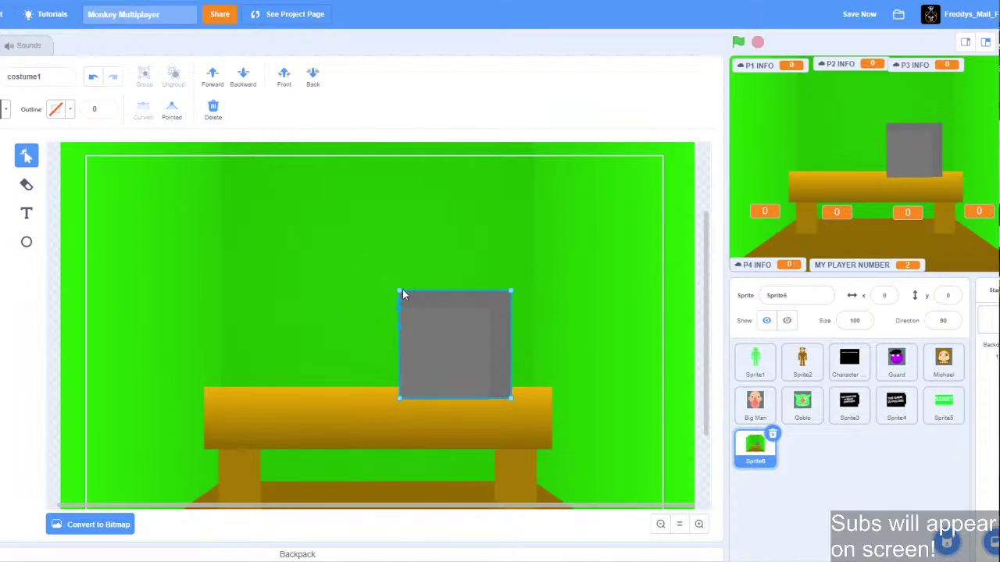
{"action": "left_click", "coordinate": [400, 306]}
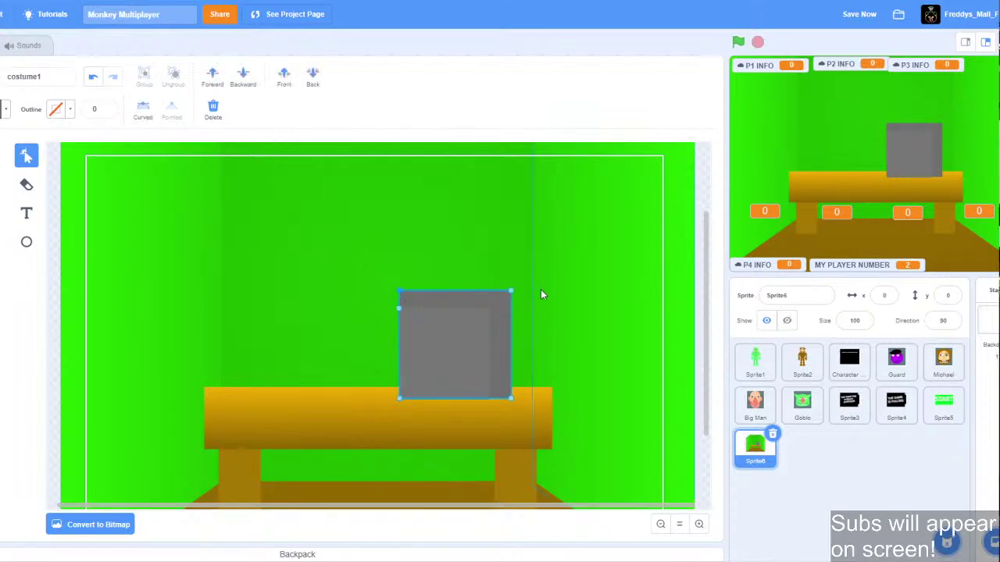
{"action": "key", "text": "Right"}
{"action": "key", "text": "Right"}
{"action": "key", "text": "Right"}
{"action": "key", "text": "Right"}
{"action": "key", "text": "Right"}
{"action": "key", "text": "Right"}
{"action": "key", "text": "Right"}
{"action": "key", "text": "Right"}
{"action": "key", "text": "Right"}
{"action": "key", "text": "Right"}
{"action": "key", "text": "Right"}
{"action": "key", "text": "Right"}
{"action": "key", "text": "Right"}
{"action": "key", "text": "Right"}
{"action": "key", "text": "Right"}
{"action": "key", "text": "Right"}
{"action": "key", "text": "Right"}
{"action": "key", "text": "Right"}
{"action": "key", "text": "Right"}
{"action": "key", "text": "Right"}
{"action": "key", "text": "Right"}
{"action": "key", "text": "Right"}
{"action": "key", "text": "Right"}
{"action": "key", "text": "Right"}
{"action": "key", "text": "Right"}
{"action": "key", "text": "Right"}
{"action": "key", "text": "Right"}
{"action": "key", "text": "Right"}
{"action": "key", "text": "Right"}
{"action": "key", "text": "Right"}
{"action": "key", "text": "Right"}
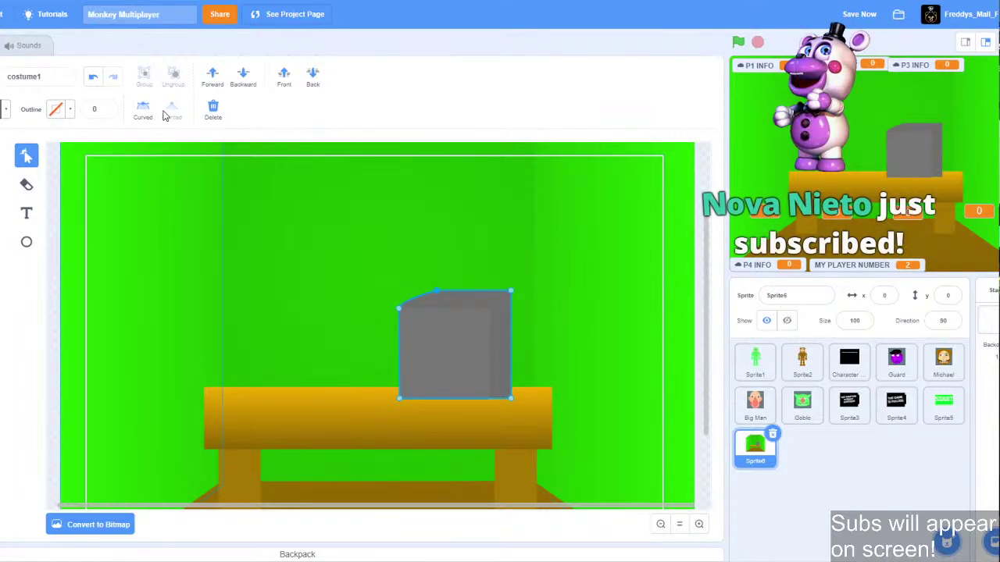
Turn the added point on the back square's left edge into a sharp, pointed corner.
{"action": "left_click", "coordinate": [399, 308]}
{"action": "left_click", "coordinate": [143, 113]}
{"action": "left_click", "coordinate": [169, 111]}
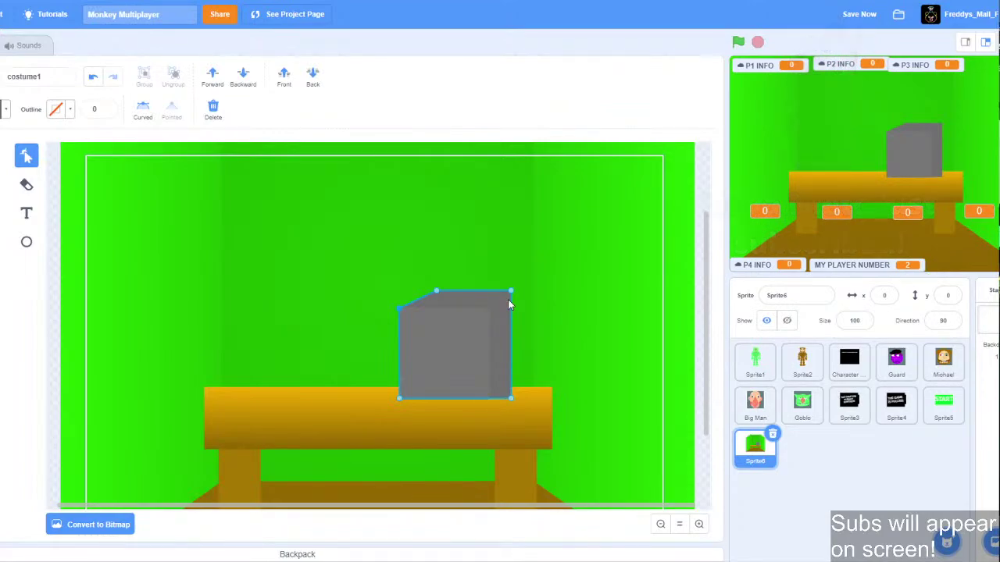
Add a point on the back shape's lower edge at the front square's lower-right corner, and raise the back shape's lower-right corner.
{"action": "left_click", "coordinate": [489, 399]}
{"action": "left_click", "coordinate": [489, 399]}
{"action": "left_click", "coordinate": [510, 398]}
{"action": "key", "text": "Up"}
{"action": "key", "text": "Up"}
{"action": "key", "text": "Up"}
{"action": "key", "text": "Up"}
{"action": "key", "text": "Up"}
{"action": "key", "text": "Up"}
{"action": "key", "text": "Up"}
{"action": "key", "text": "Up"}
{"action": "key", "text": "Up"}
{"action": "key", "text": "Up"}
{"action": "key", "text": "Up"}
{"action": "key", "text": "Up"}
{"action": "key", "text": "Up"}
{"action": "key", "text": "Up"}
{"action": "key", "text": "Up"}
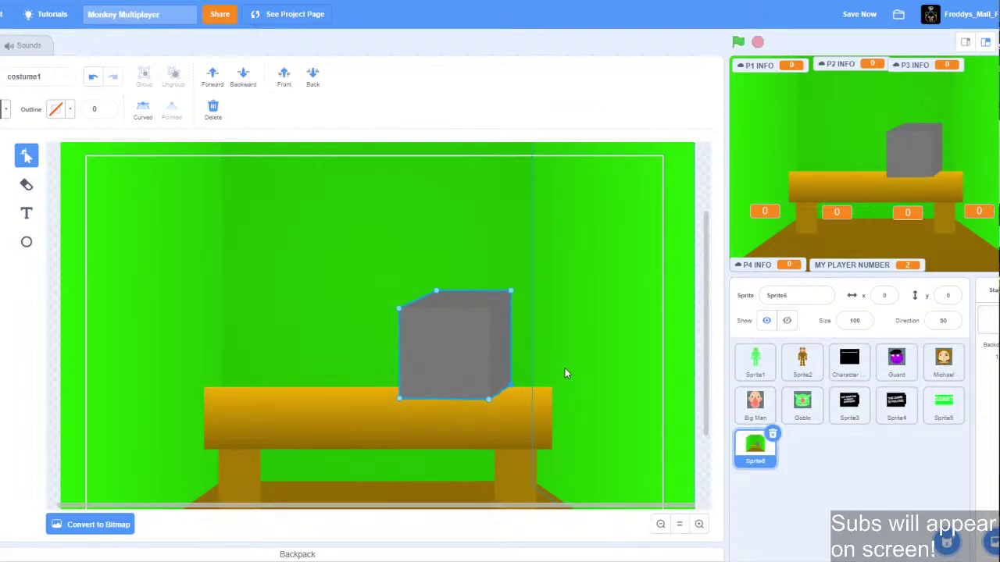
Shift the back shape's upper-left corner slightly left to even out the box's perspective.
{"action": "left_click", "coordinate": [437, 291]}
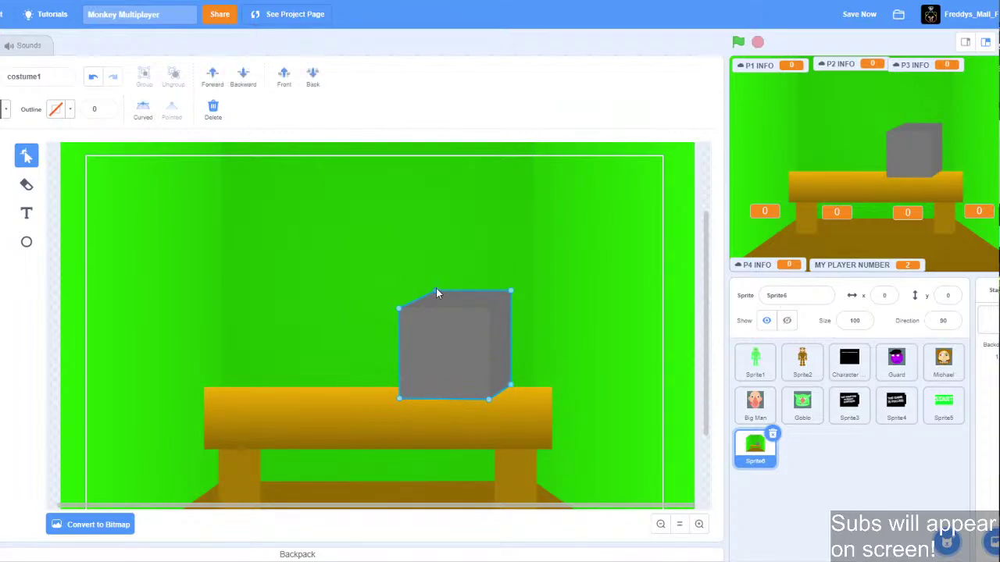
{"action": "key", "text": "Left"}
{"action": "key", "text": "Left"}
{"action": "key", "text": "Left"}
{"action": "key", "text": "Left"}
{"action": "key", "text": "Left"}
{"action": "key", "text": "Left"}
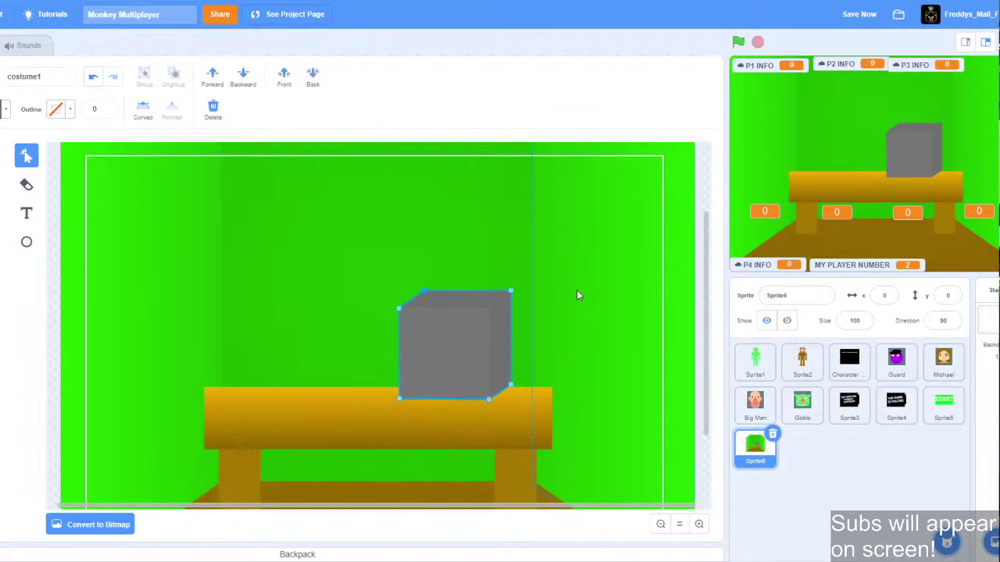
Group the front square with the back shape and lower the grey box so it sits further down on the tabletop.
{"action": "left_click", "coordinate": [3, 156]}
{"action": "left_click", "coordinate": [407, 280]}
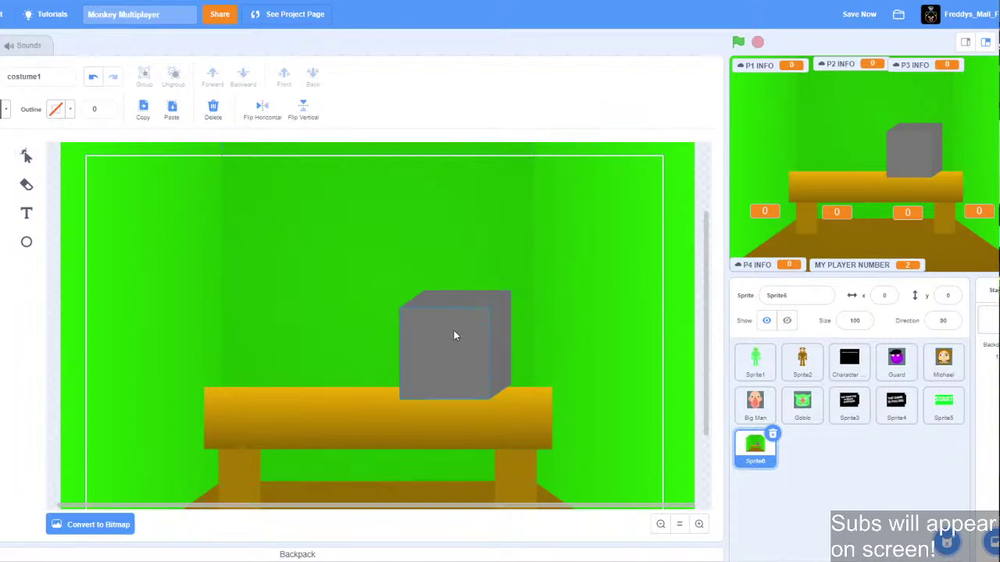
{"action": "left_click", "coordinate": [478, 342]}
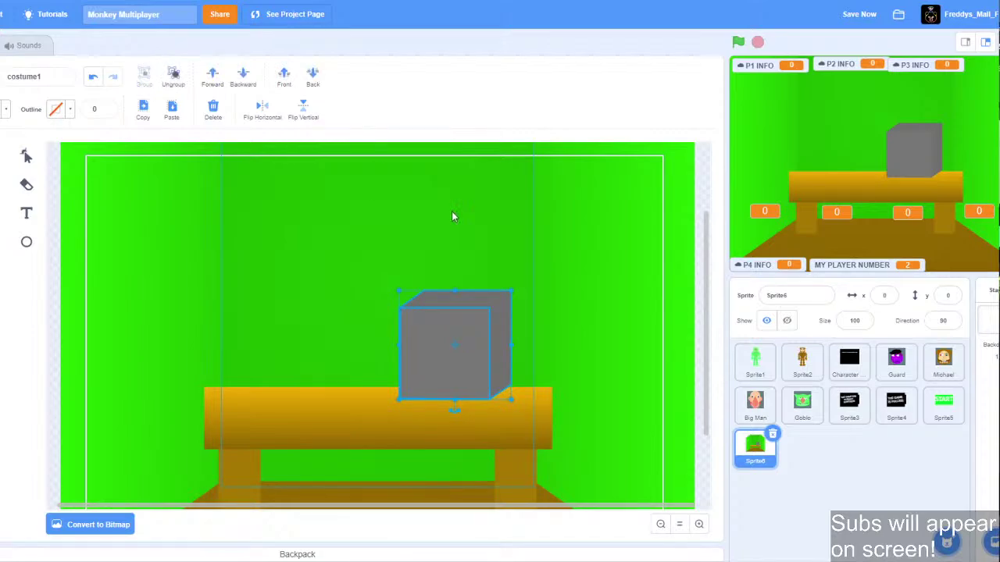
{"action": "key", "text": "Down"}
{"action": "key", "text": "Down"}
{"action": "key", "text": "Down"}
{"action": "key", "text": "Down"}
{"action": "key", "text": "Down"}
{"action": "key", "text": "Down"}
{"action": "key", "text": "Down"}
{"action": "key", "text": "Down"}
{"action": "key", "text": "Down"}
{"action": "key", "text": "Down"}
{"action": "key", "text": "Down"}
{"action": "key", "text": "Down"}
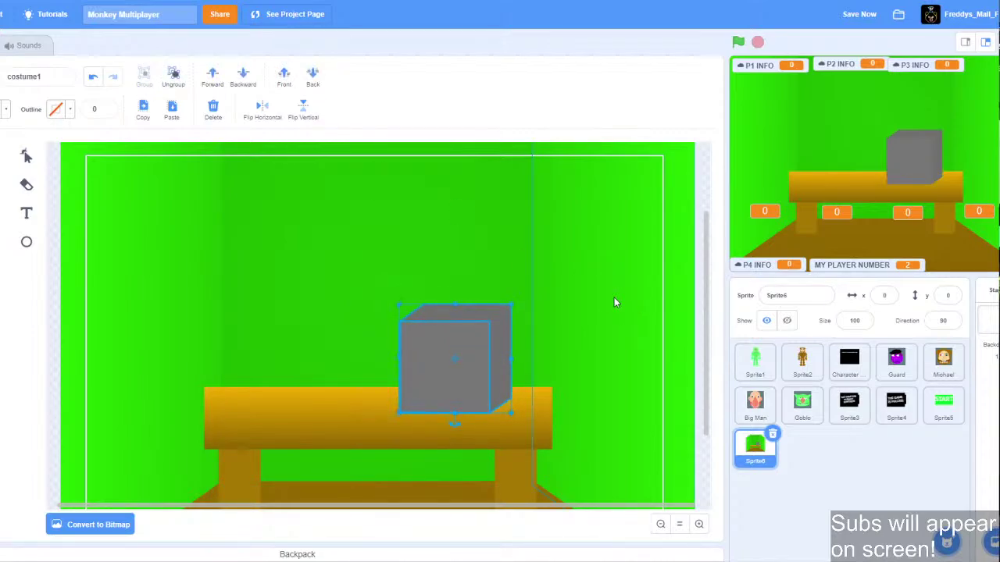
{"action": "left_click", "coordinate": [57, 223]}
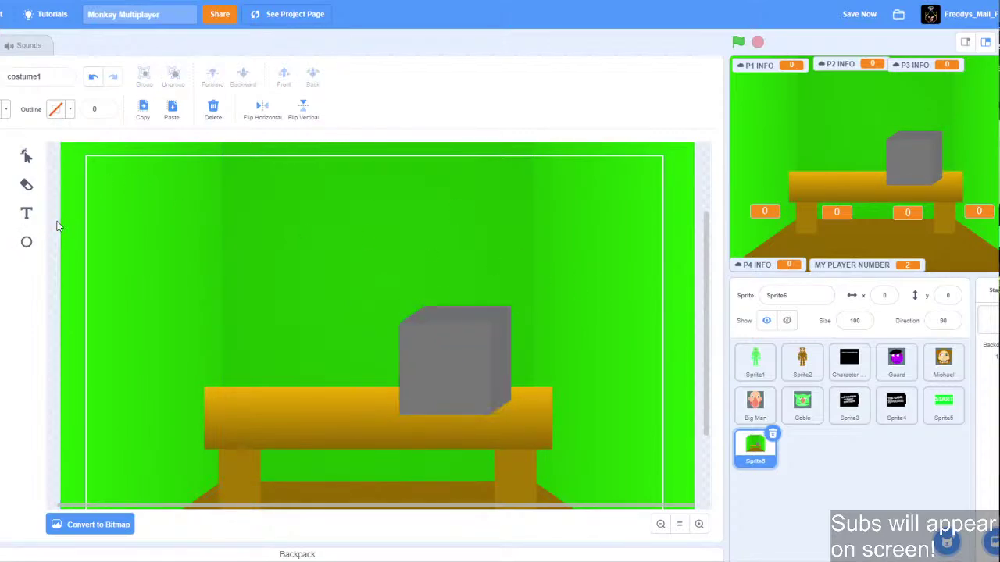
Draw a black rectangle without an outline over most of the grey box's front face as a screen.
{"action": "left_click", "coordinate": [7, 109]}
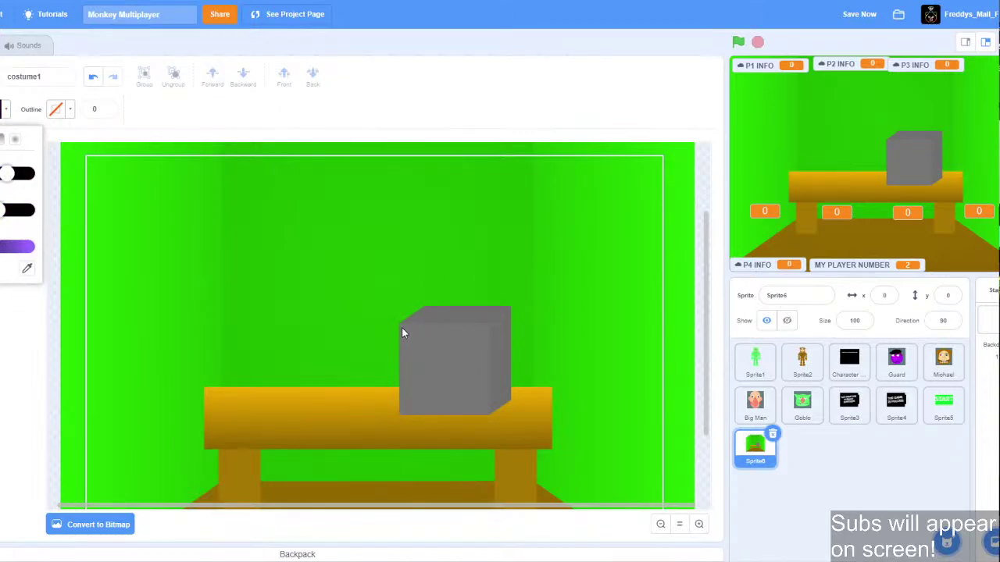
{"action": "mouse_move", "coordinate": [401, 328]}
{"action": "left_mouse_down"}
{"action": "mouse_move", "coordinate": [485, 412]}
{"action": "mouse_move", "coordinate": [484, 402]}
{"action": "left_mouse_up"}
{"action": "left_click", "coordinate": [151, 284]}
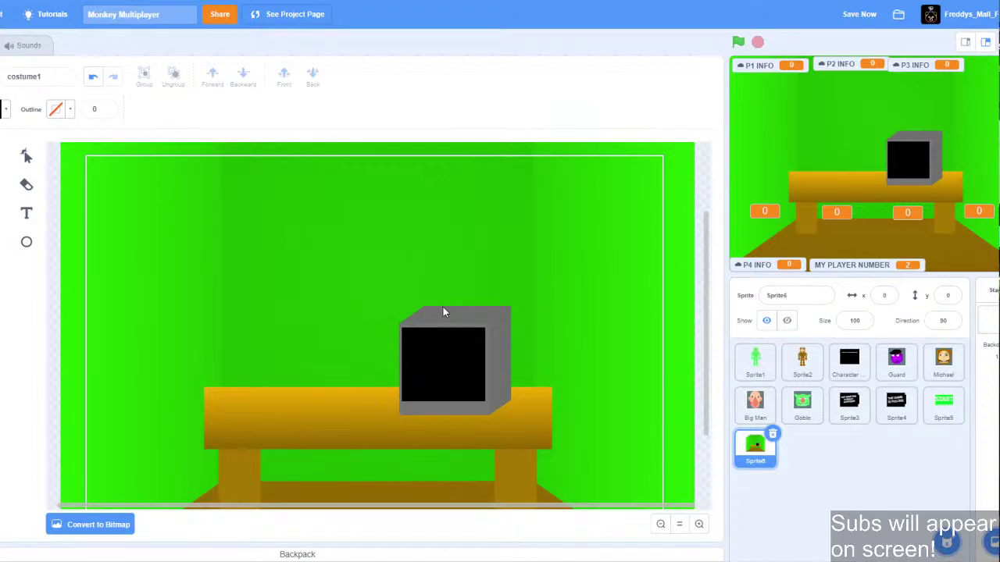
Draw a light-grey oval and two small light-grey squares without outlines in a row beneath the black screen on the monitor's front face.
{"action": "left_click", "coordinate": [27, 244]}
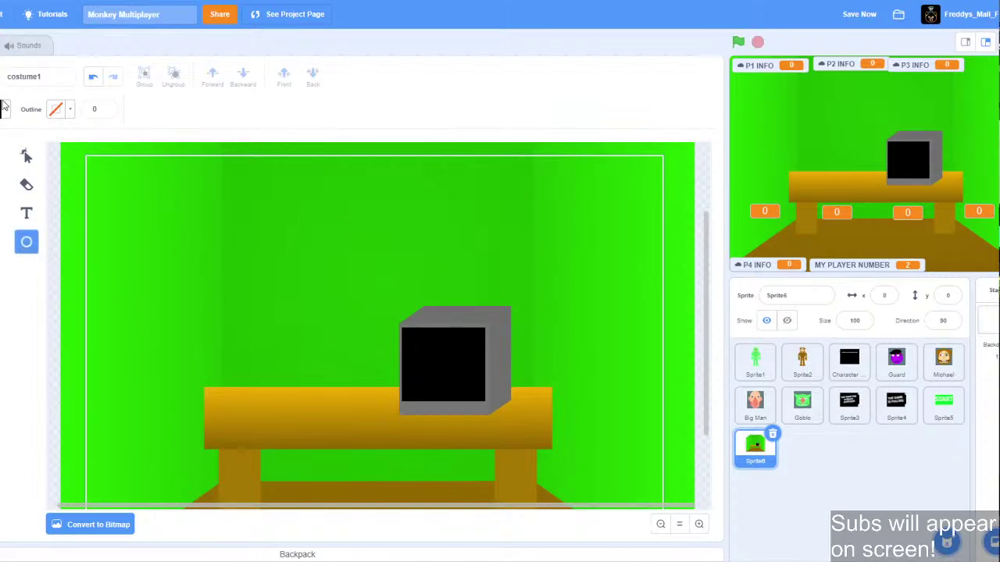
{"action": "left_click", "coordinate": [4, 108]}
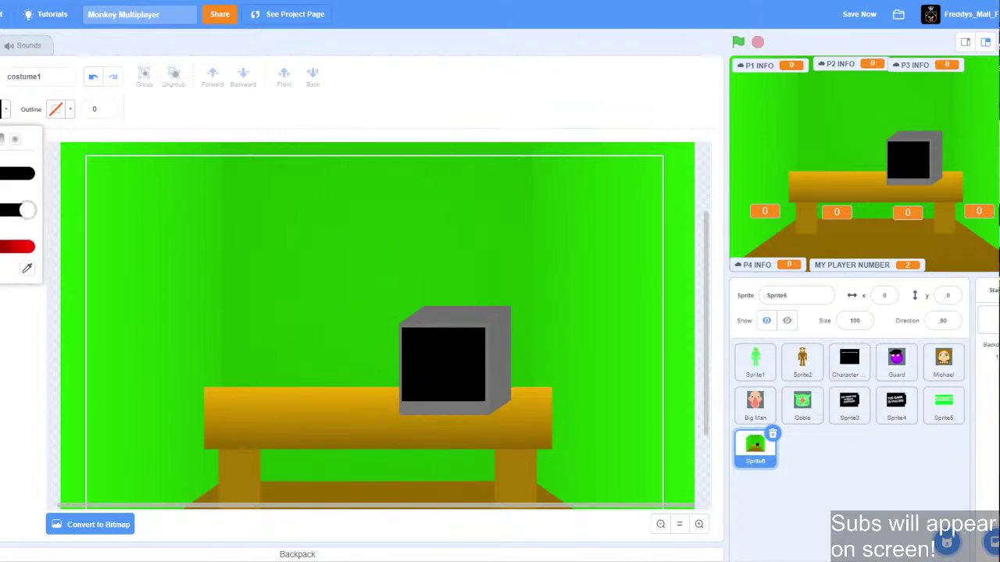
{"action": "left_click", "coordinate": [1, 210]}
{"action": "left_click_drag", "start_coordinate": [0, 247], "coordinate": [2, 247]}
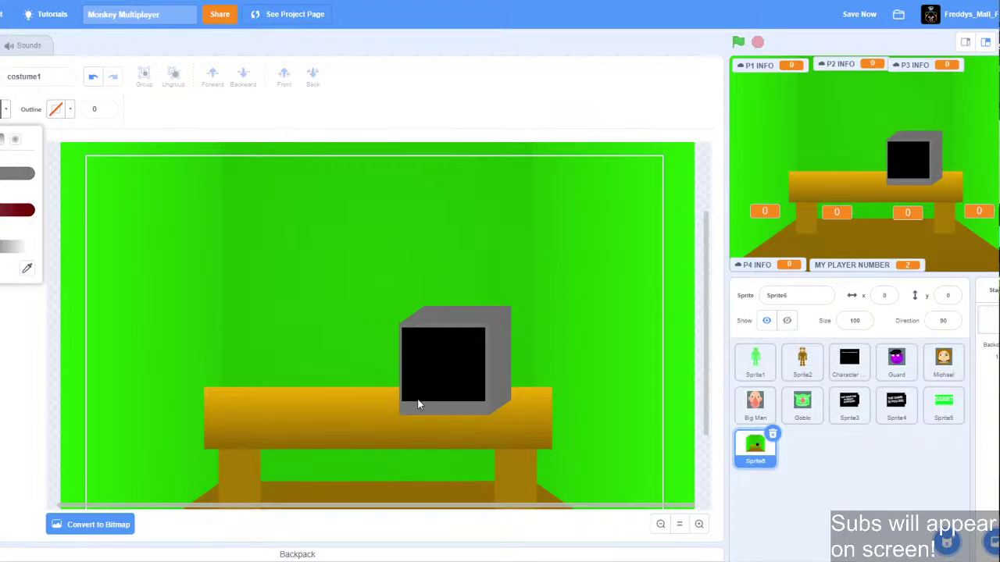
{"action": "left_click_drag", "start_coordinate": [414, 408], "coordinate": [427, 413]}
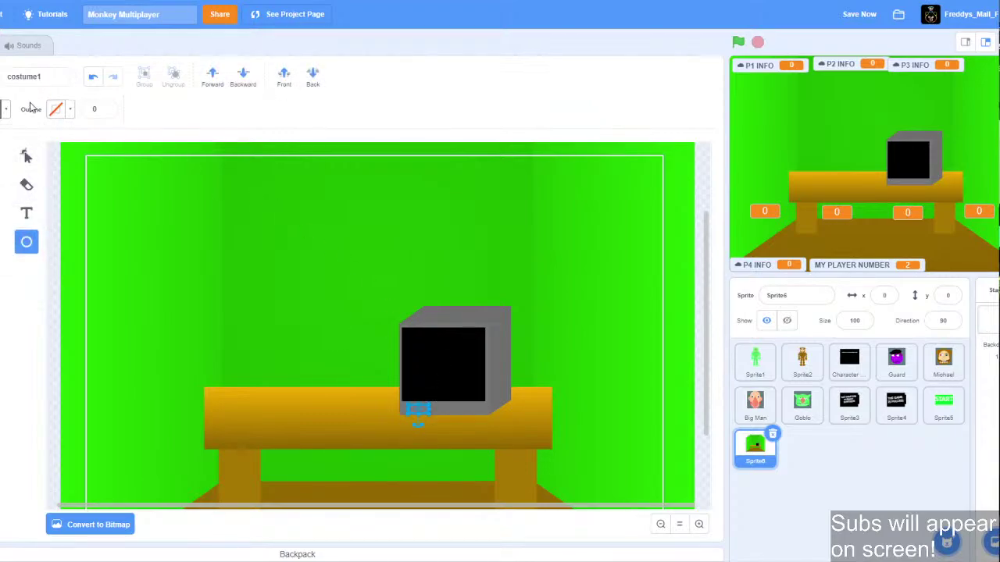
{"action": "left_click", "coordinate": [5, 109]}
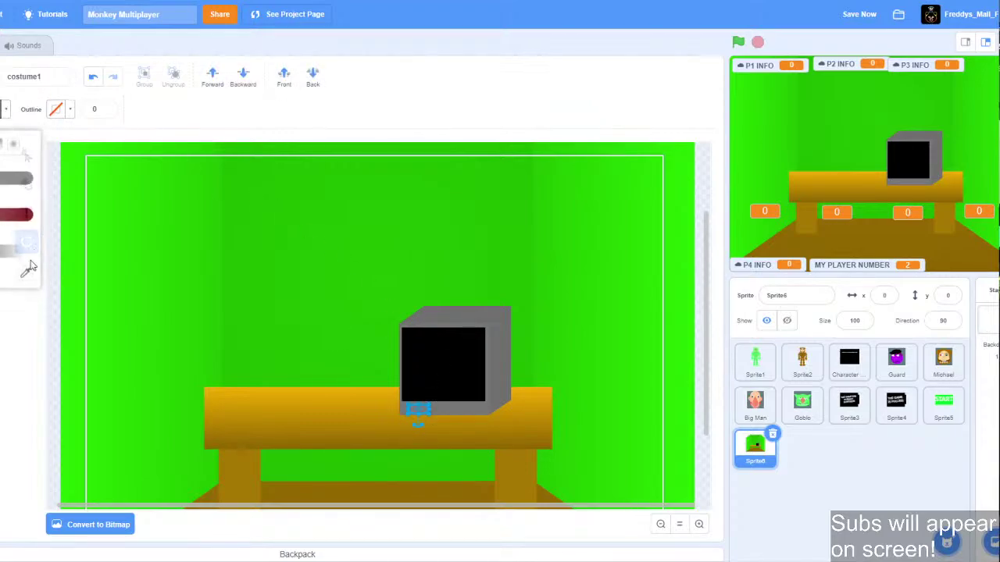
{"action": "left_click", "coordinate": [147, 178]}
{"action": "left_click", "coordinate": [2, 155]}
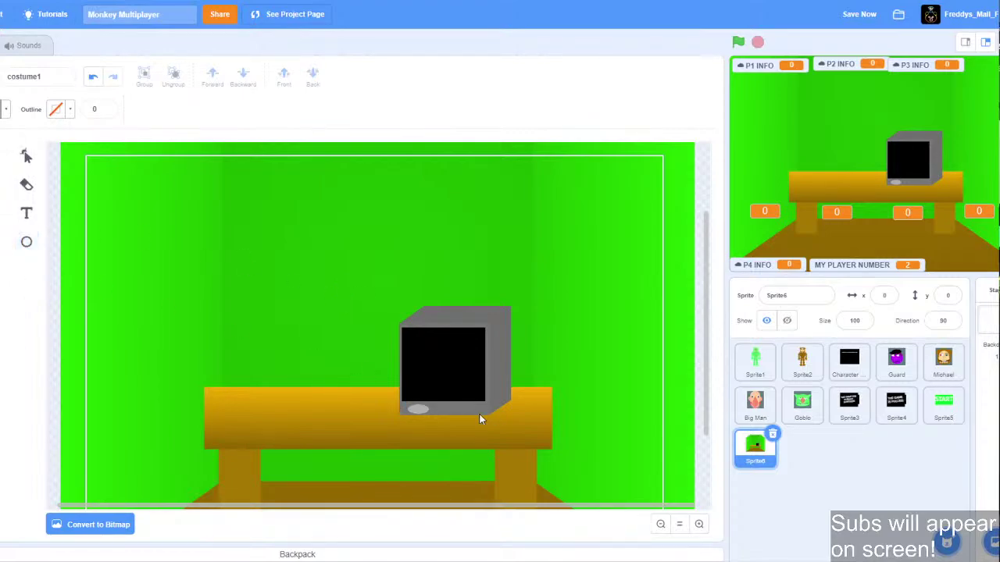
{"action": "left_click_drag", "start_coordinate": [441, 408], "coordinate": [466, 413]}
Draw a very dark grey flat ellipse without an outline on the middle of the monitor's top face as an antenna base.
{"action": "left_click", "coordinate": [26, 242]}
{"action": "left_click", "coordinate": [4, 110]}
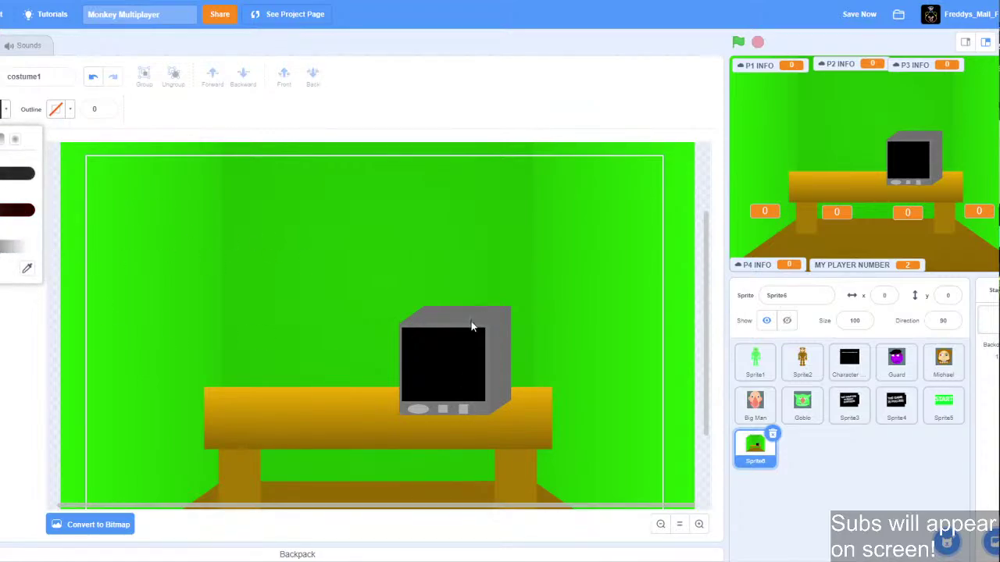
{"action": "mouse_move", "coordinate": [432, 313]}
{"action": "left_mouse_down"}
{"action": "mouse_move", "coordinate": [467, 327]}
{"action": "mouse_move", "coordinate": [456, 316]}
{"action": "left_mouse_up"}
{"action": "left_click_drag", "start_coordinate": [457, 317], "coordinate": [459, 314]}
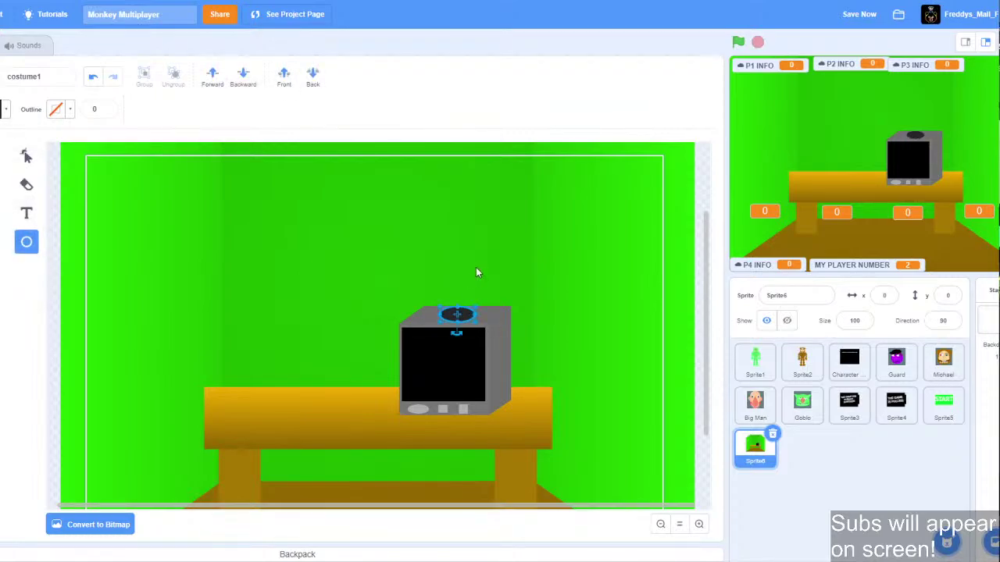
{"action": "left_click", "coordinate": [476, 267]}
Draw a straight black antenna line from the dark ellipse up to the left and set its outline width to 8.
{"action": "left_click", "coordinate": [2, 241]}
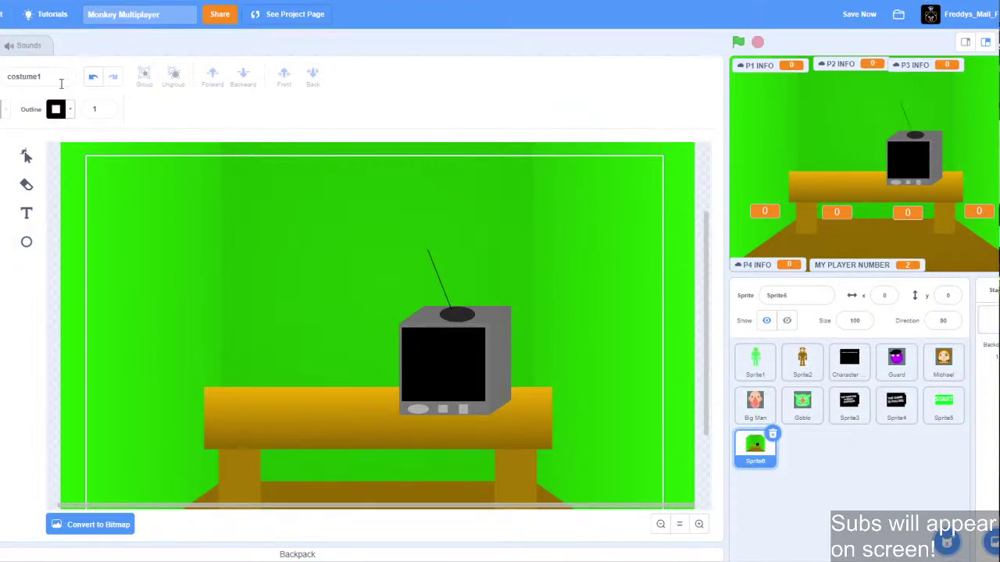
{"action": "left_click", "coordinate": [105, 107]}
{"action": "left_click", "coordinate": [105, 107]}
{"action": "left_click", "coordinate": [105, 107]}
{"action": "left_click", "coordinate": [105, 107]}
{"action": "left_click", "coordinate": [27, 160]}
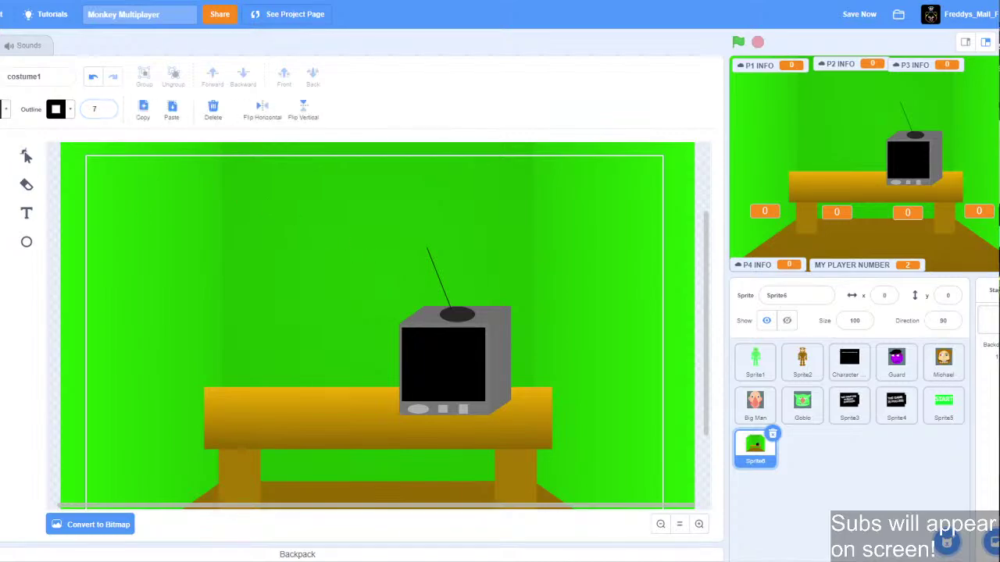
{"action": "left_click", "coordinate": [442, 280]}
{"action": "left_click", "coordinate": [107, 107]}
{"action": "left_click", "coordinate": [107, 107]}
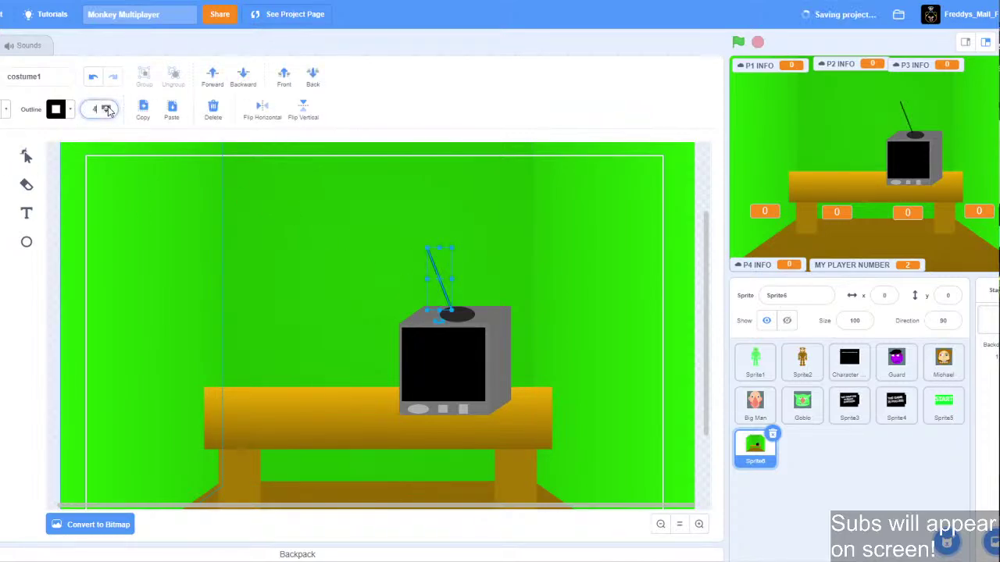
{"action": "left_click", "coordinate": [107, 107]}
{"action": "left_click", "coordinate": [107, 107]}
{"action": "left_click", "coordinate": [107, 107]}
{"action": "left_click", "coordinate": [289, 216]}
{"action": "left_click", "coordinate": [448, 303]}
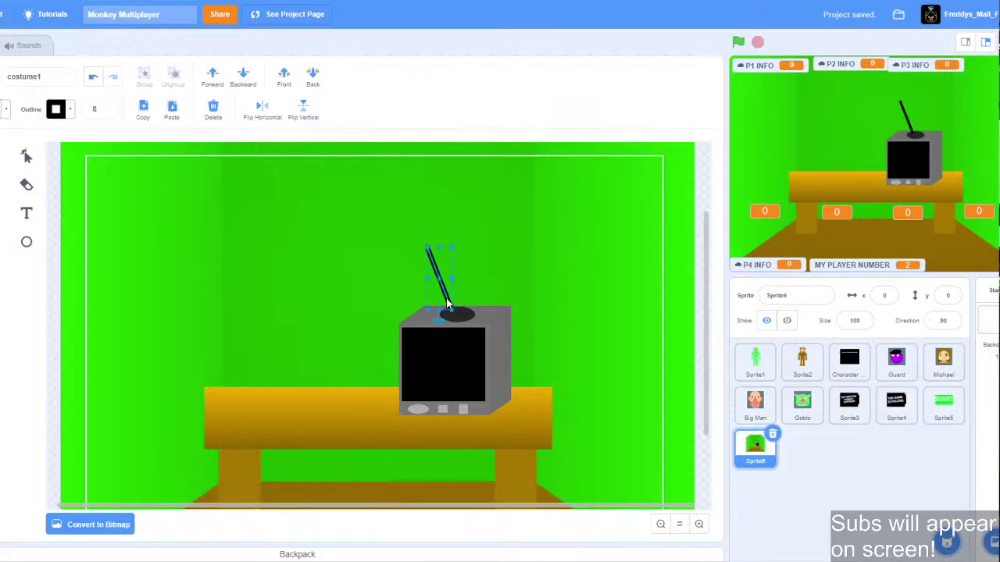
Recolor the antenna line's outline by sampling the dark grey of the ellipse at its base.
{"action": "left_click", "coordinate": [5, 109]}
{"action": "left_click", "coordinate": [63, 109]}
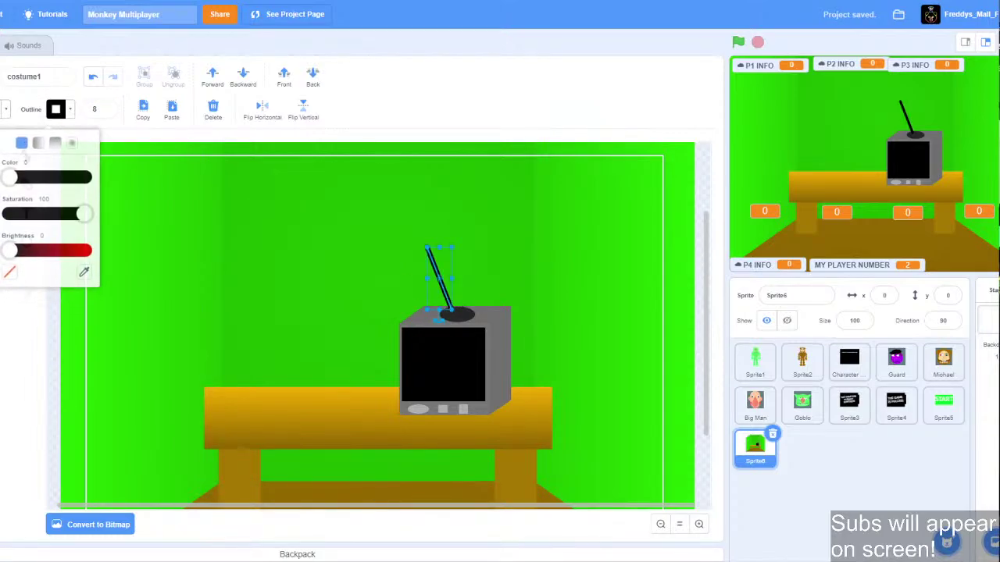
{"action": "left_click", "coordinate": [85, 269]}
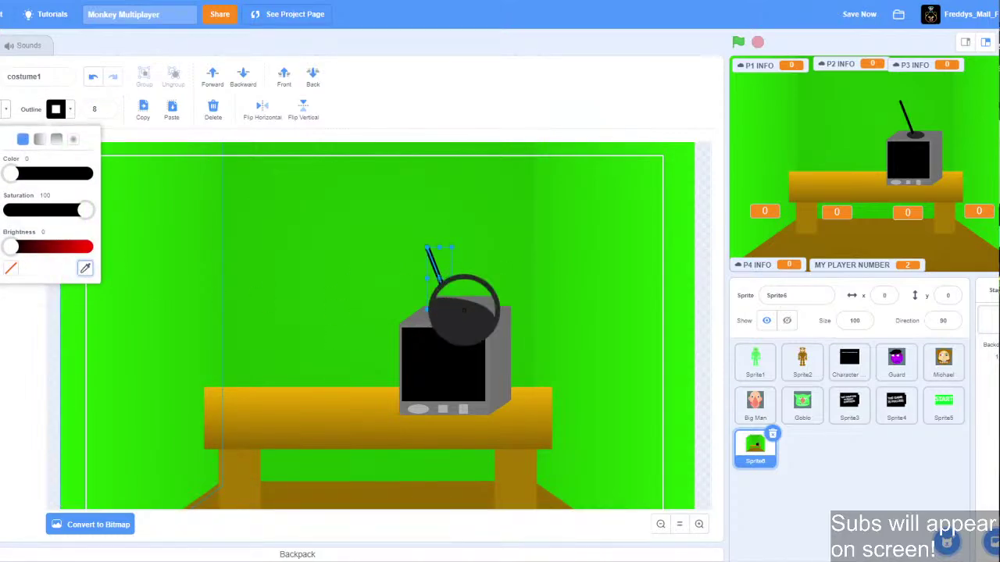
{"action": "left_click", "coordinate": [461, 307]}
{"action": "left_click", "coordinate": [279, 287]}
{"action": "left_click", "coordinate": [369, 290]}
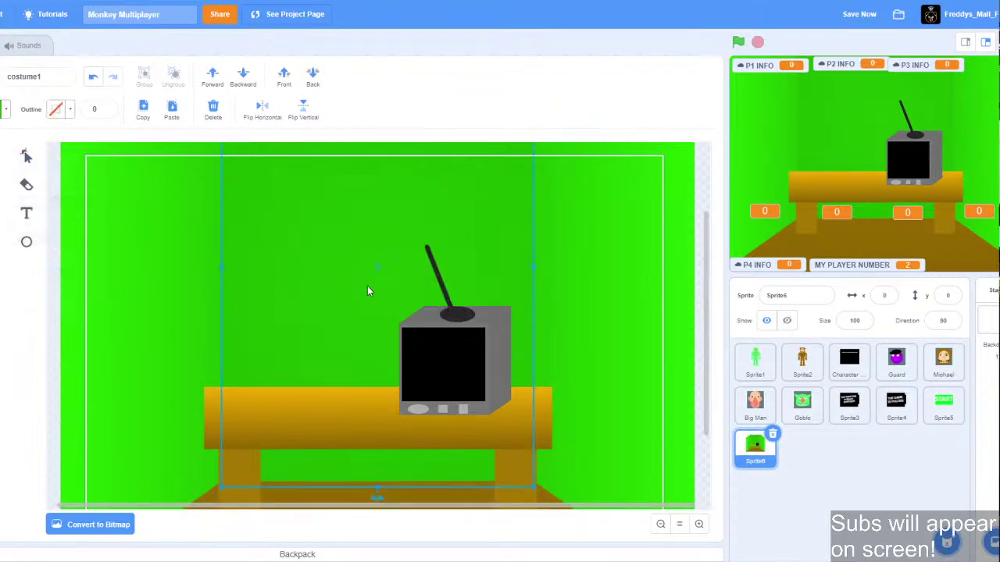
Duplicate the antenna, flip the copy horizontally, and place it on the ellipse so the two form a V.
{"action": "left_click", "coordinate": [451, 297]}
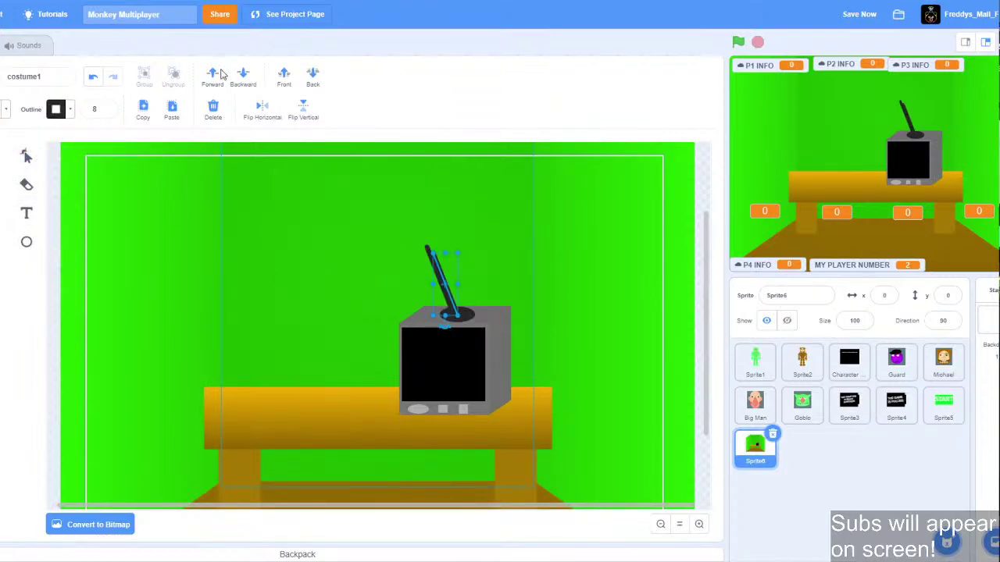
{"action": "left_click", "coordinate": [262, 107]}
{"action": "left_click_drag", "start_coordinate": [444, 295], "coordinate": [473, 293]}
{"action": "left_click", "coordinate": [535, 264]}
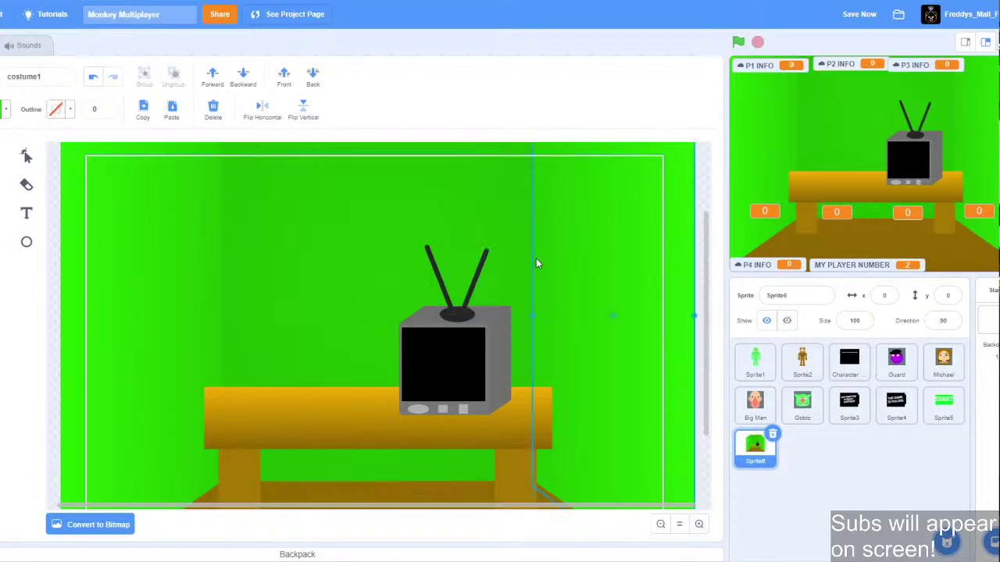
{"action": "left_click", "coordinate": [660, 524]}
{"action": "left_click", "coordinate": [554, 414]}
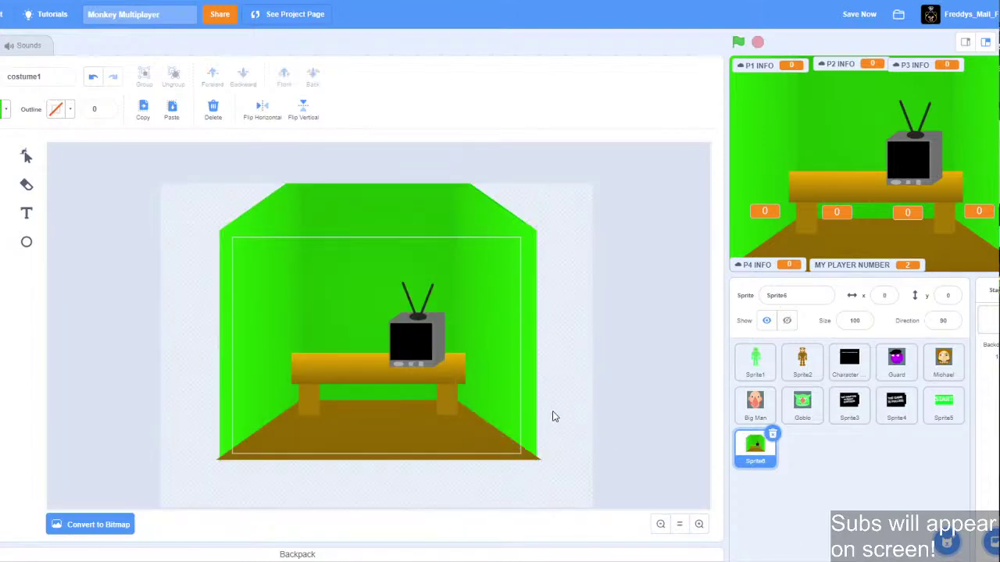
Draw a small circle on the left antenna's tip, filled with the dark grey sampled from the antenna base.
{"action": "left_click", "coordinate": [702, 526]}
{"action": "left_click", "coordinate": [26, 242]}
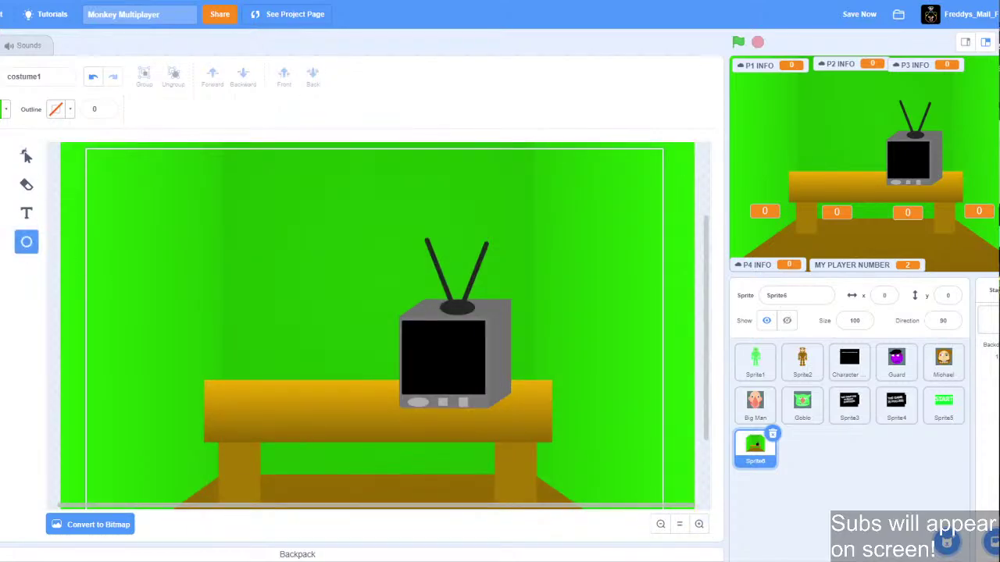
{"action": "left_click", "coordinate": [5, 109]}
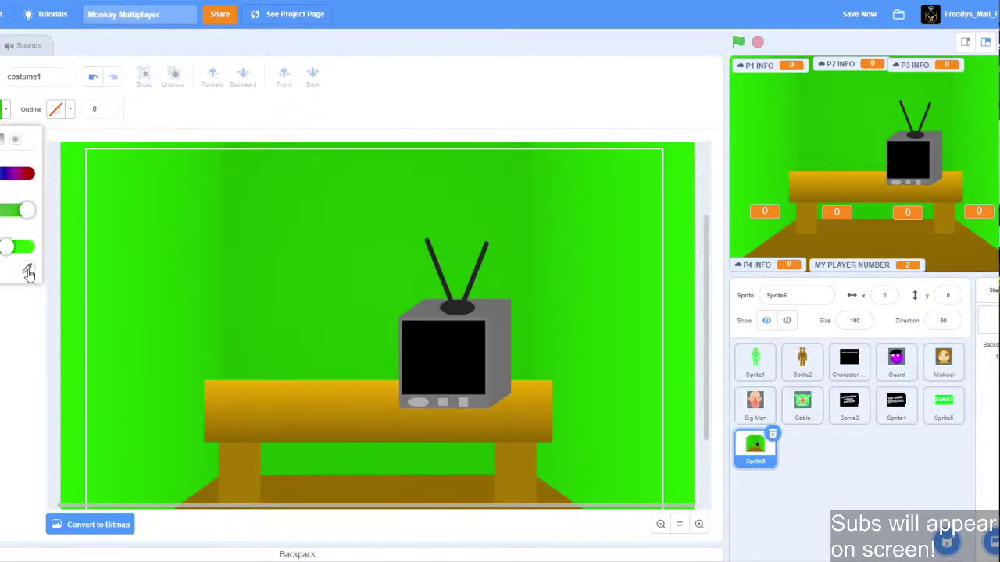
{"action": "left_click", "coordinate": [26, 270]}
{"action": "left_click", "coordinate": [463, 308]}
{"action": "left_click", "coordinate": [195, 210]}
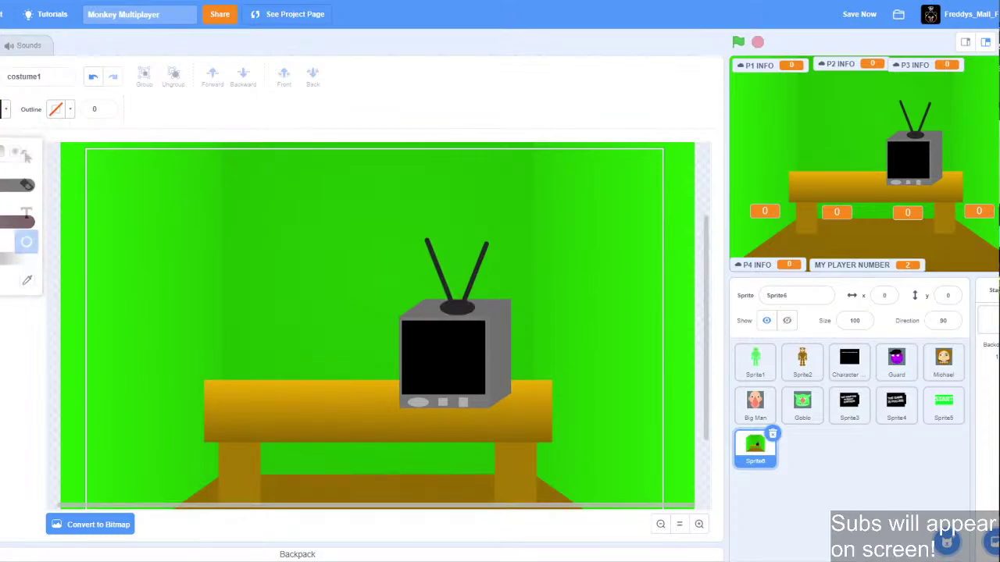
{"action": "left_click_drag", "start_coordinate": [424, 237], "coordinate": [431, 244]}
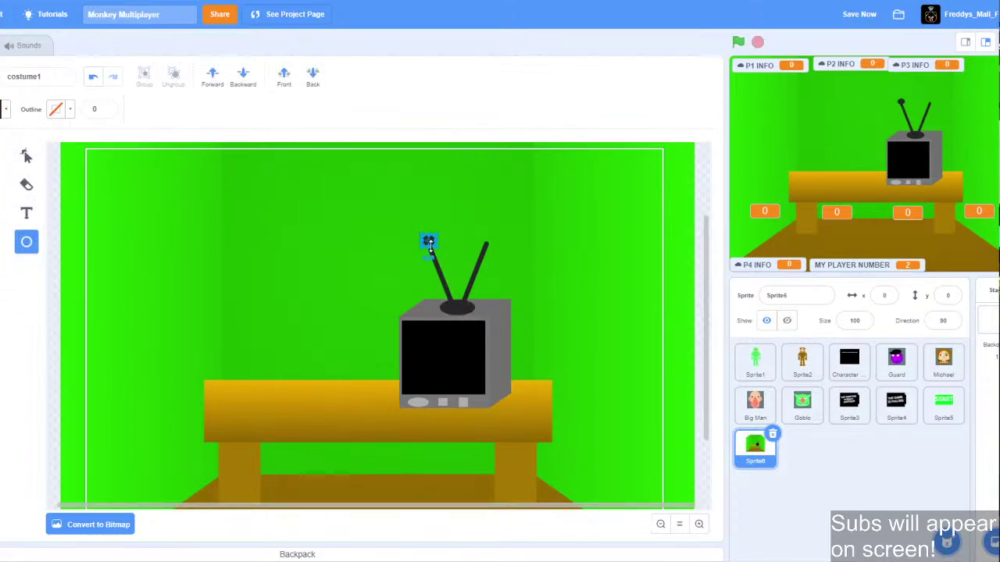
Copy the small dark circle and place the duplicate on the right antenna's tip.
{"action": "key", "text": "ctrl+c"}
{"action": "key", "text": "ctrl+v"}
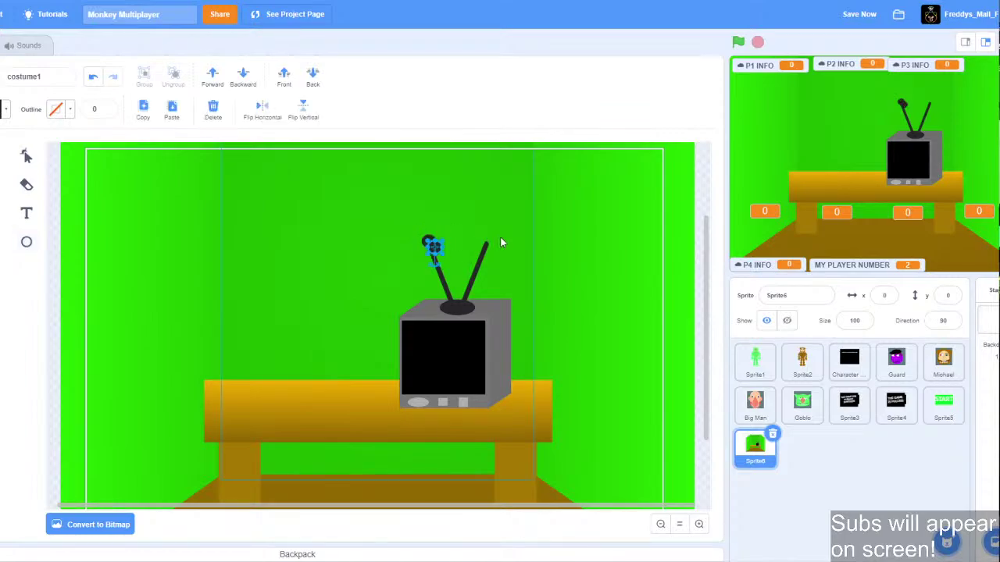
{"action": "left_click_drag", "start_coordinate": [432, 246], "coordinate": [485, 244]}
{"action": "left_click", "coordinate": [532, 246]}
{"action": "left_click", "coordinate": [660, 524]}
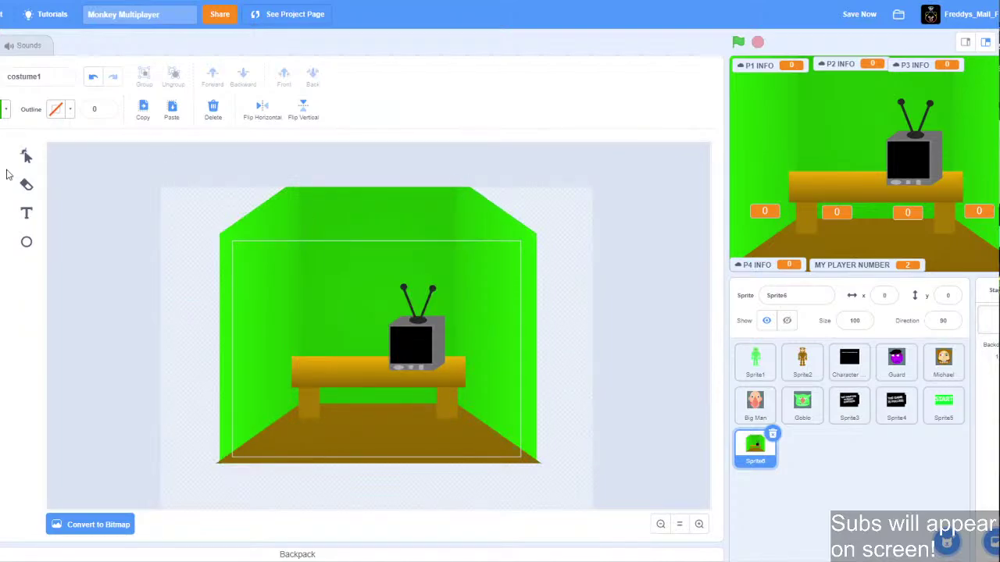
Copy the face artwork from the Big Man sprite's costume3 and paste it into the costume of Sprite6.
{"action": "left_click", "coordinate": [699, 524]}
{"action": "left_click", "coordinate": [699, 524]}
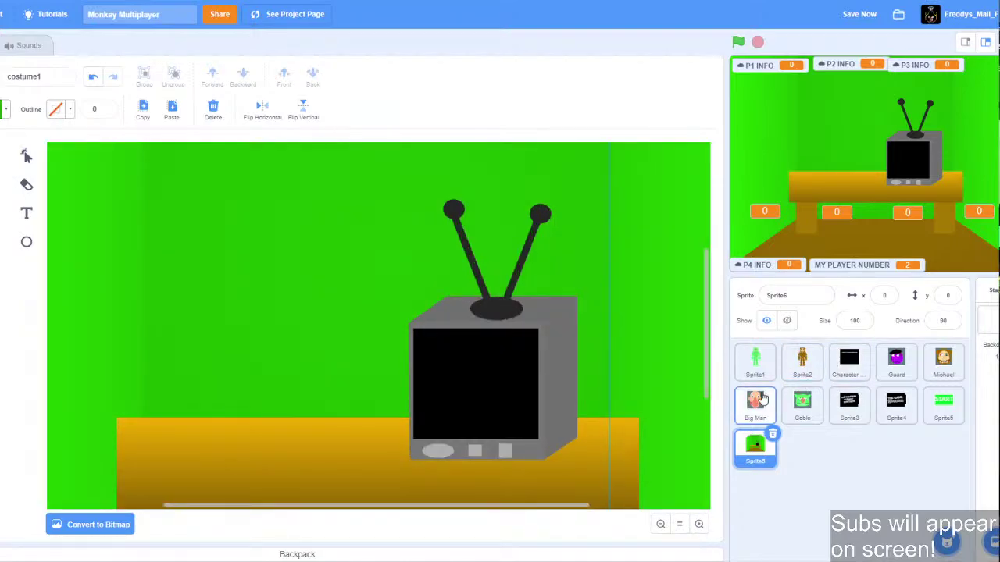
{"action": "left_click", "coordinate": [763, 399]}
{"action": "left_click", "coordinate": [426, 305]}
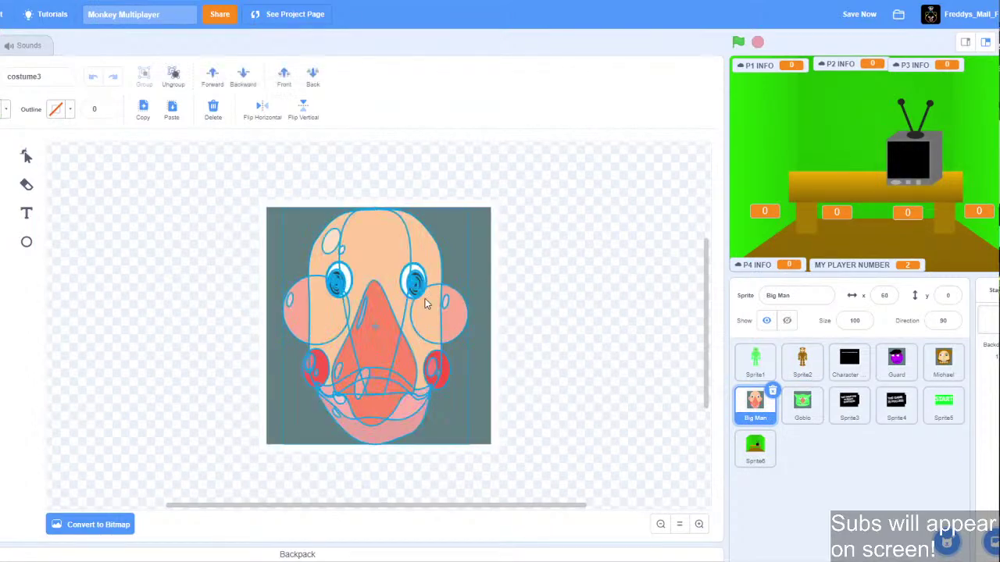
{"action": "left_click", "coordinate": [535, 319]}
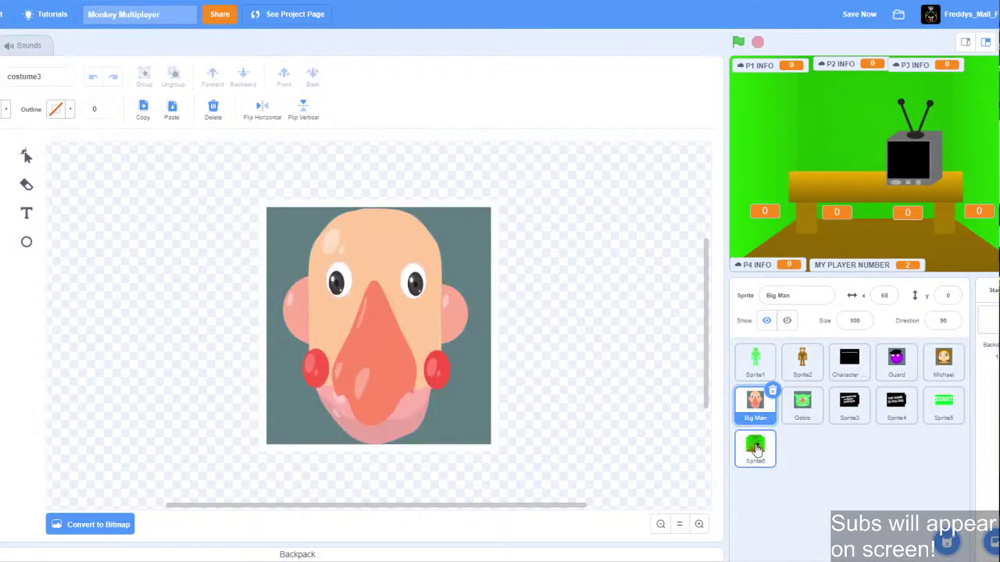
{"action": "left_click", "coordinate": [756, 449]}
{"action": "key", "text": "ctrl+v"}
Shrink the pasted Big Man face to fit inside the monitor's black screen and center it there.
{"action": "left_click_drag", "start_coordinate": [306, 303], "coordinate": [455, 402]}
{"action": "left_click_drag", "start_coordinate": [484, 431], "coordinate": [480, 383]}
{"action": "left_click_drag", "start_coordinate": [507, 344], "coordinate": [523, 323]}
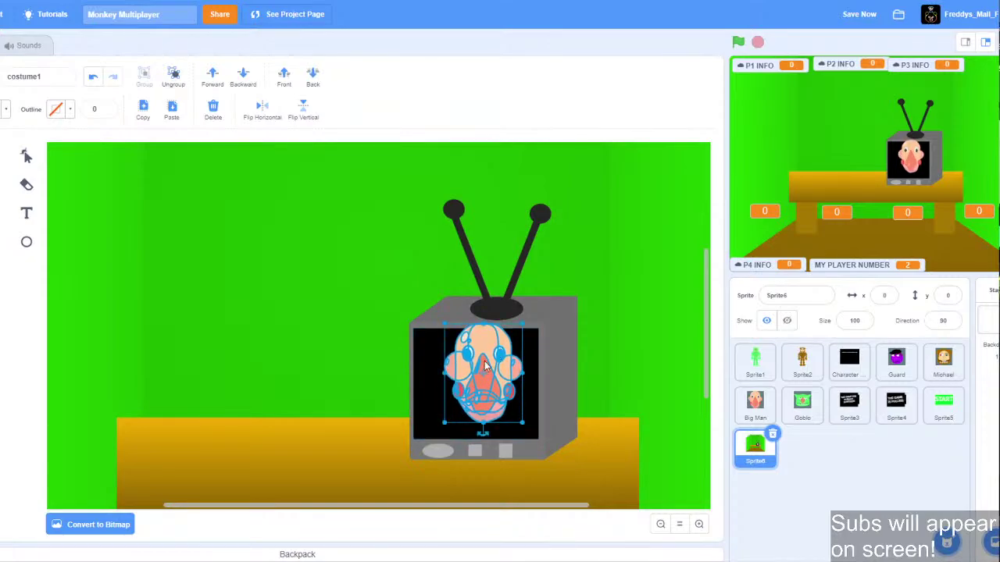
{"action": "left_click_drag", "start_coordinate": [484, 366], "coordinate": [478, 378]}
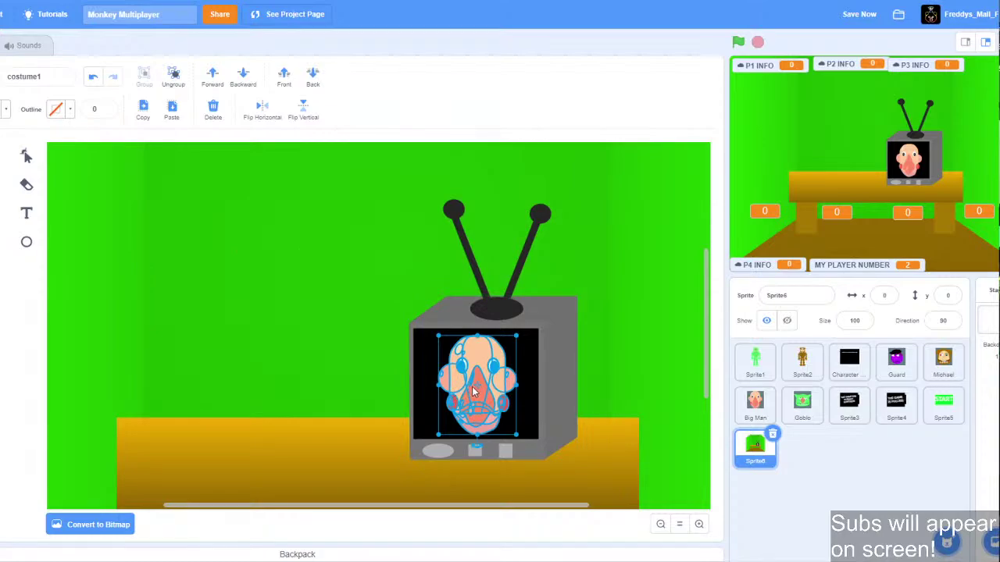
Fill the television's black screen with a radial gradient from dark purple near its upper edge to black.
{"action": "left_click", "coordinate": [1, 213]}
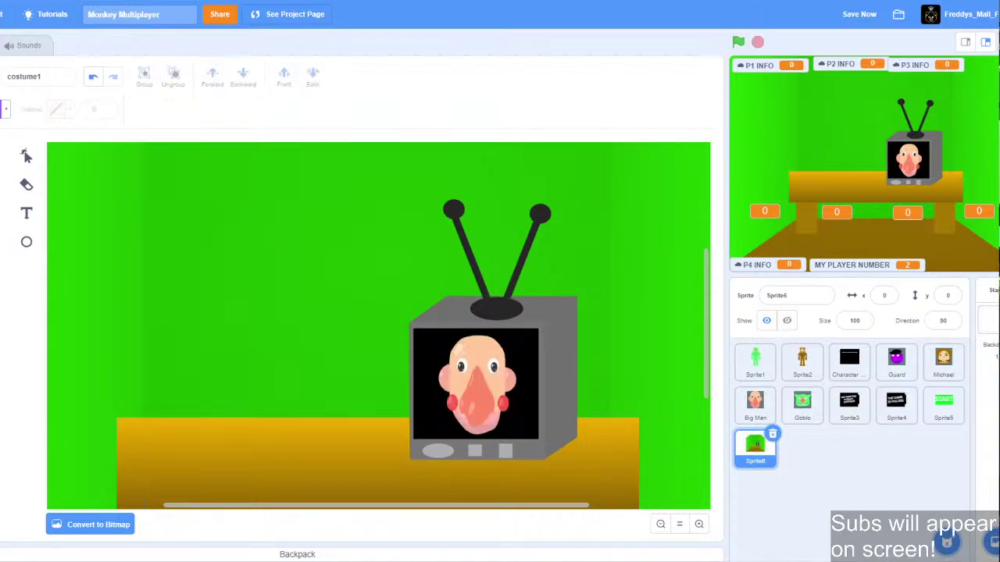
{"action": "left_click", "coordinate": [4, 109]}
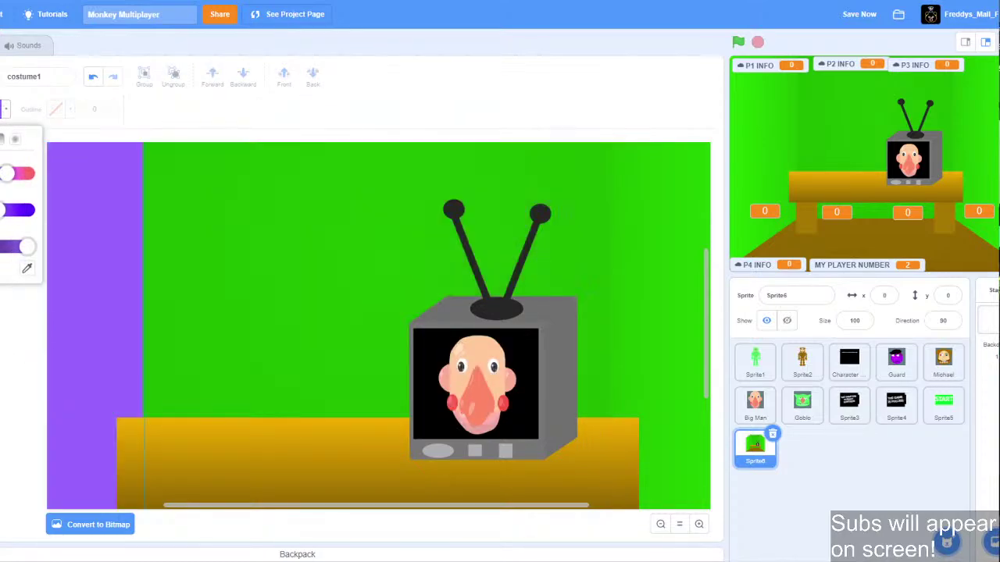
{"action": "left_click", "coordinate": [15, 139]}
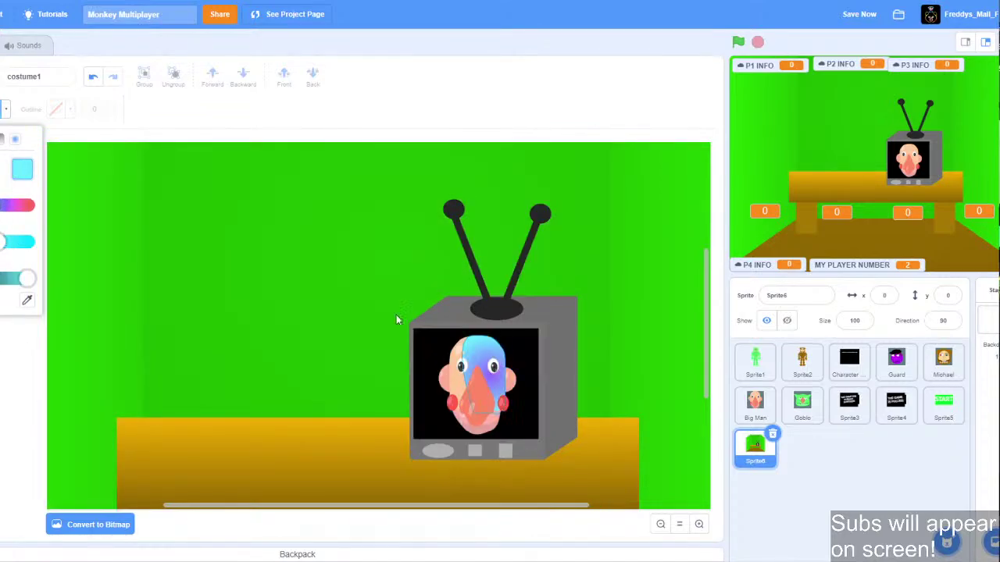
{"action": "left_click", "coordinate": [74, 161]}
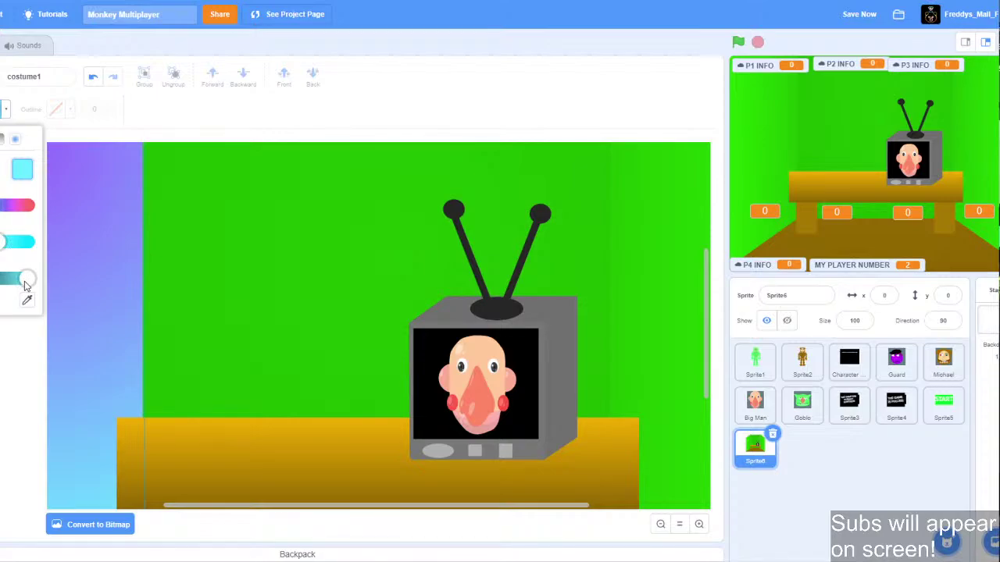
{"action": "left_click_drag", "start_coordinate": [25, 280], "coordinate": [2, 280]}
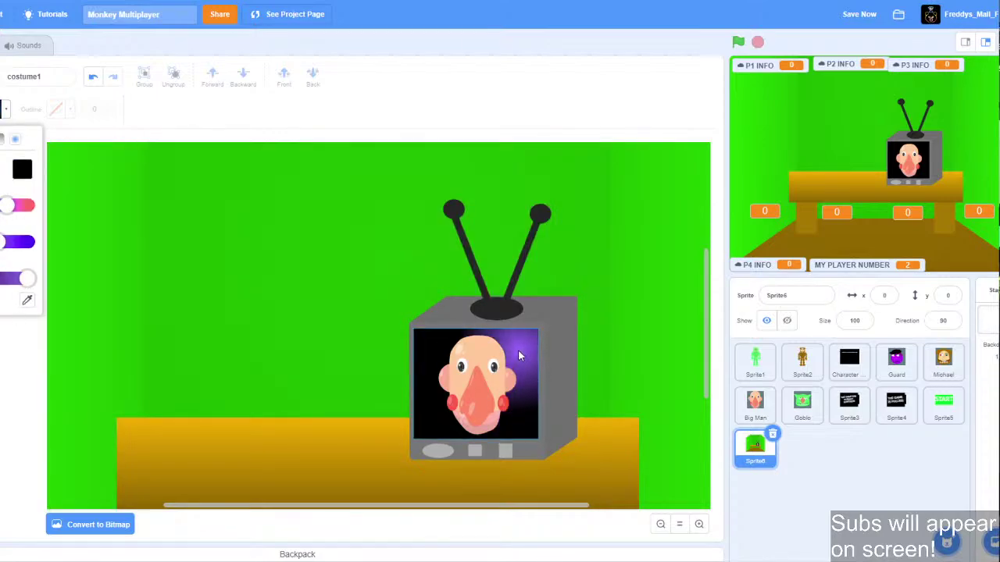
{"action": "left_click", "coordinate": [181, 233]}
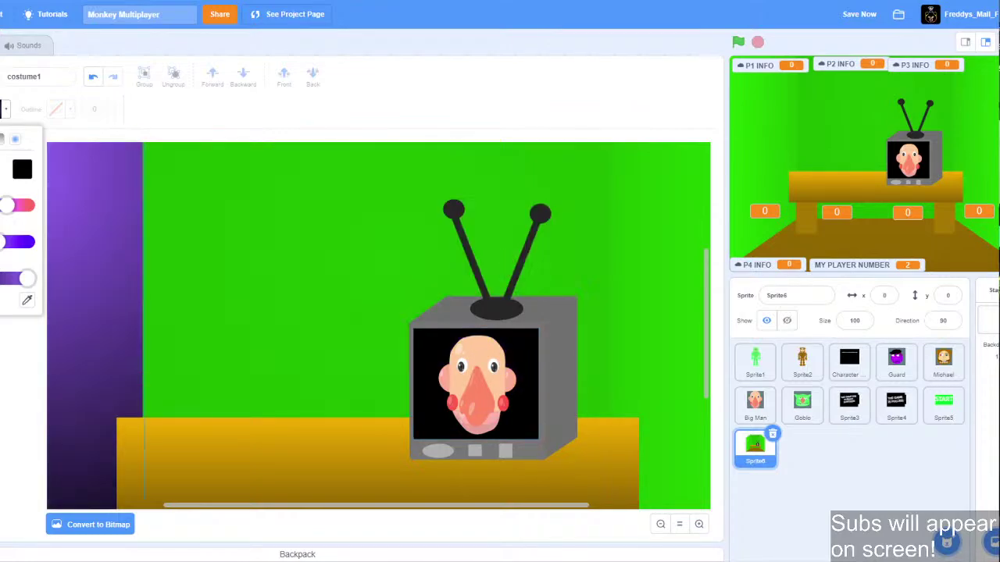
{"action": "left_click_drag", "start_coordinate": [26, 279], "coordinate": [2, 279]}
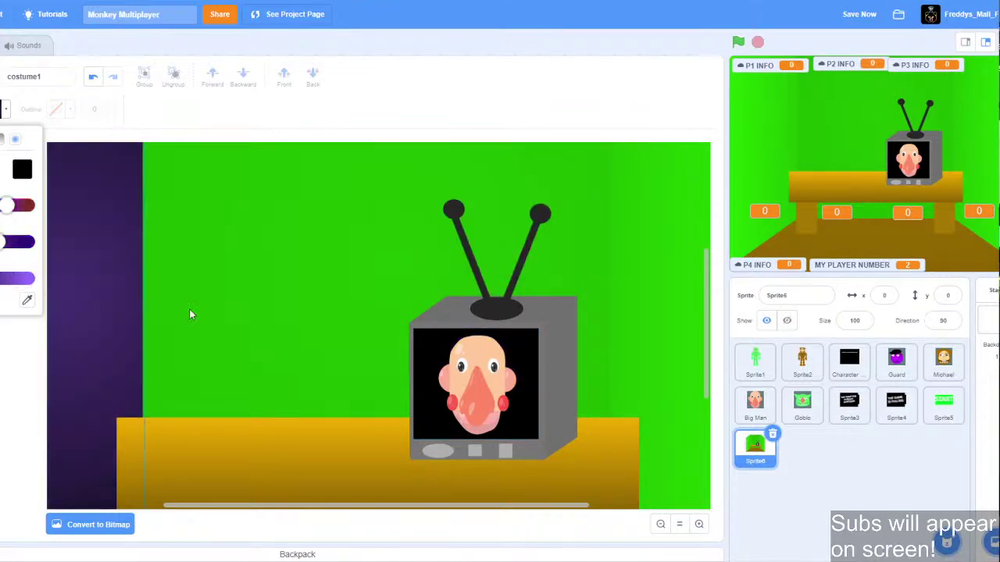
{"action": "left_click", "coordinate": [475, 334]}
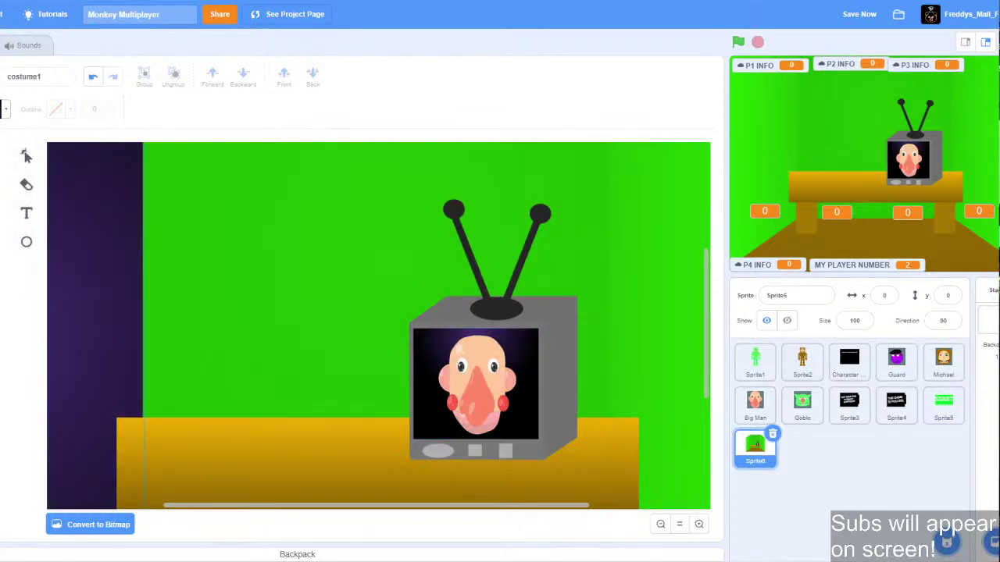
{"action": "left_click", "coordinate": [25, 156]}
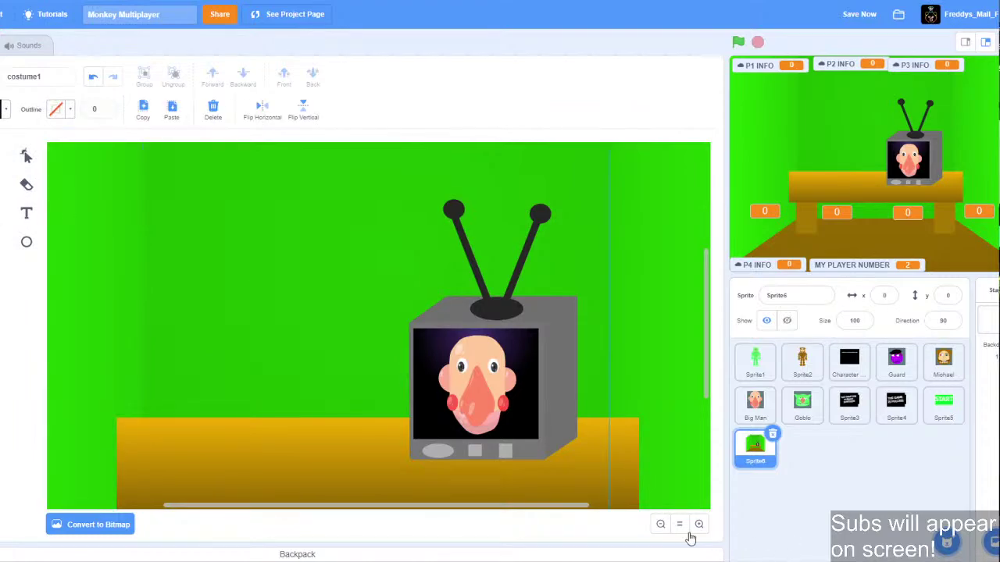
{"action": "left_click", "coordinate": [661, 524]}
{"action": "left_click", "coordinate": [673, 531]}
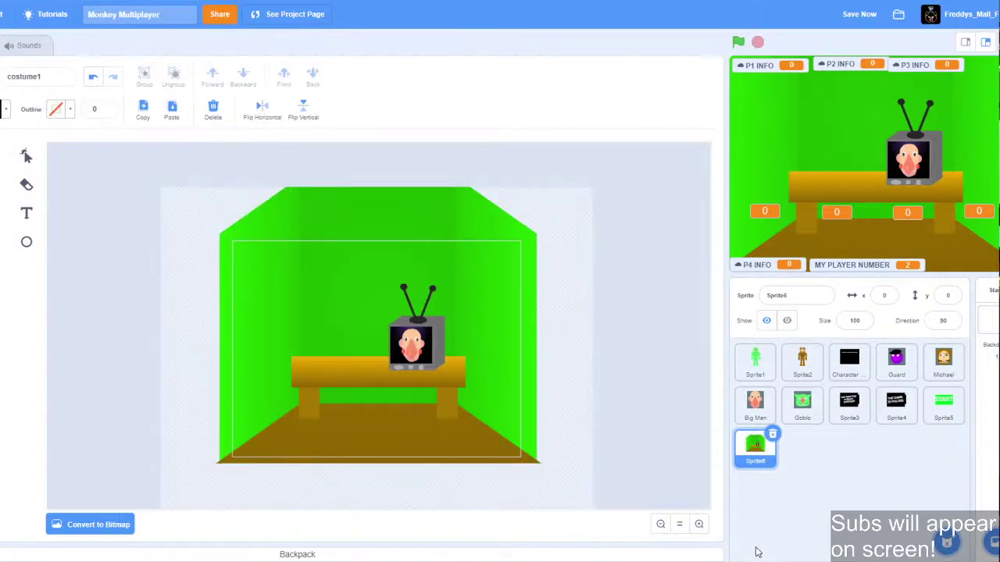
Draw a thin grey horizontal line, outline width 1, across the upper part of the television screen.
{"action": "left_click", "coordinate": [698, 524]}
{"action": "left_click", "coordinate": [699, 524]}
{"action": "left_click", "coordinate": [7, 154]}
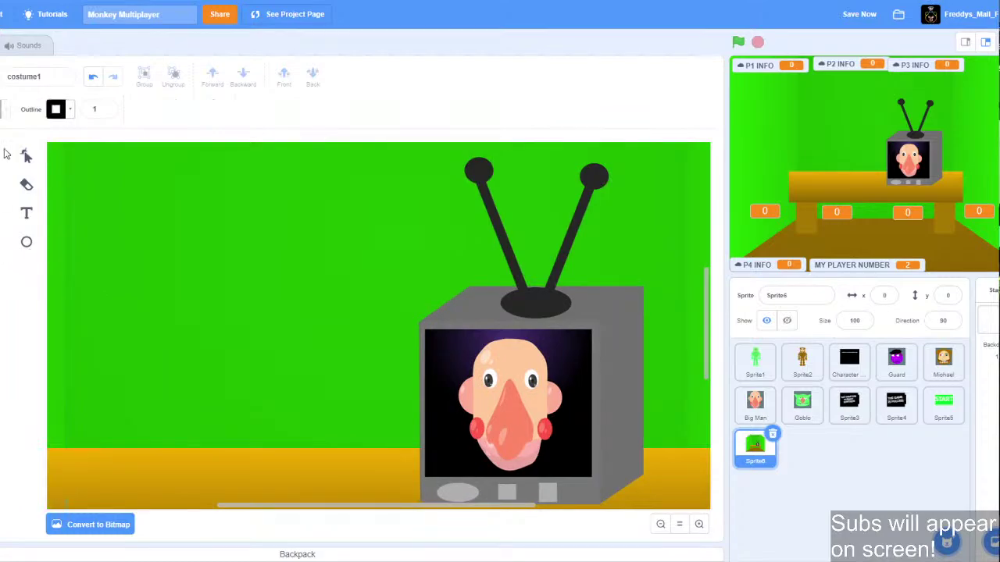
{"action": "left_click", "coordinate": [69, 110]}
{"action": "left_click_drag", "start_coordinate": [24, 246], "coordinate": [8, 213]}
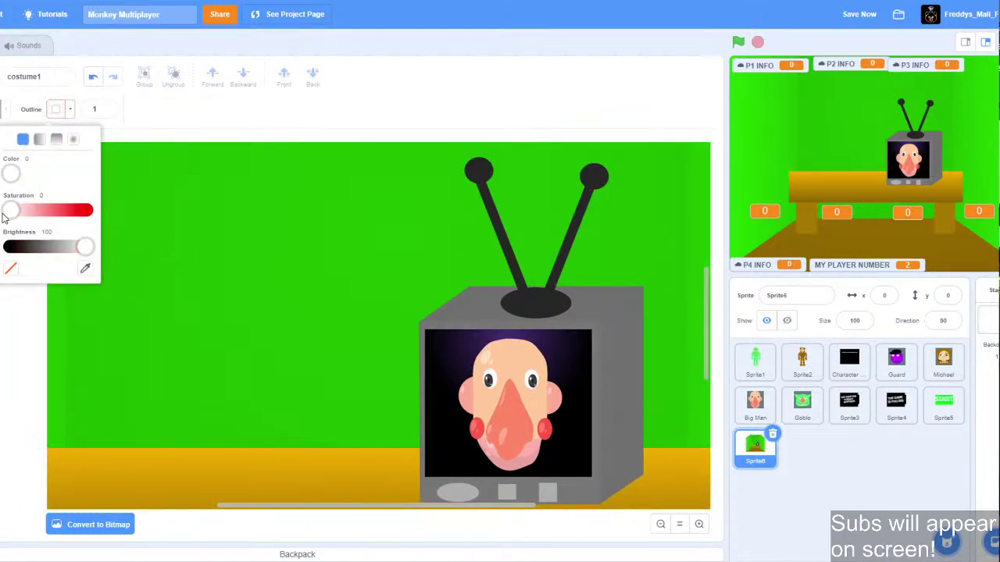
{"action": "left_click_drag", "start_coordinate": [85, 246], "coordinate": [58, 247]}
{"action": "left_click", "coordinate": [444, 343]}
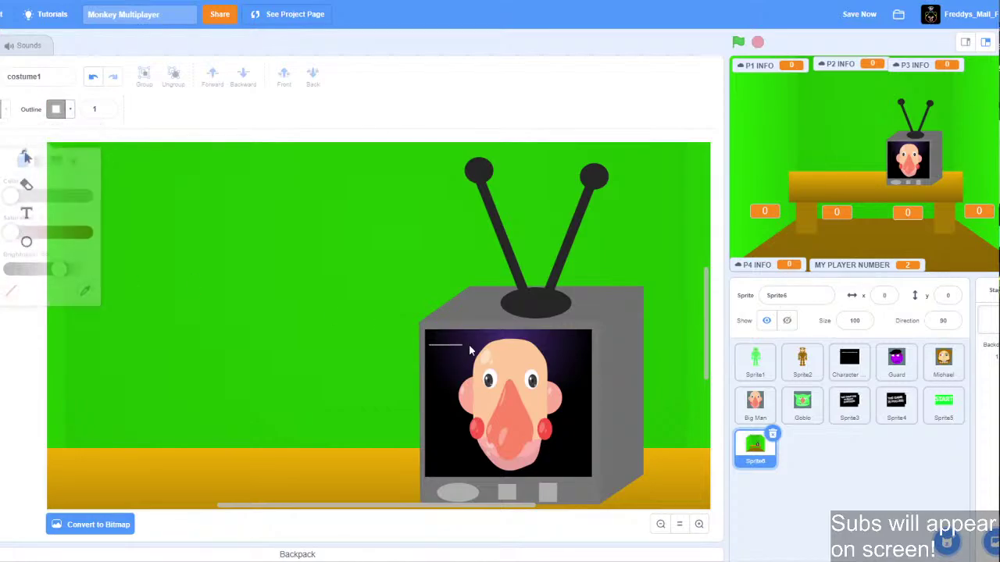
{"action": "left_click_drag", "start_coordinate": [429, 344], "coordinate": [579, 344]}
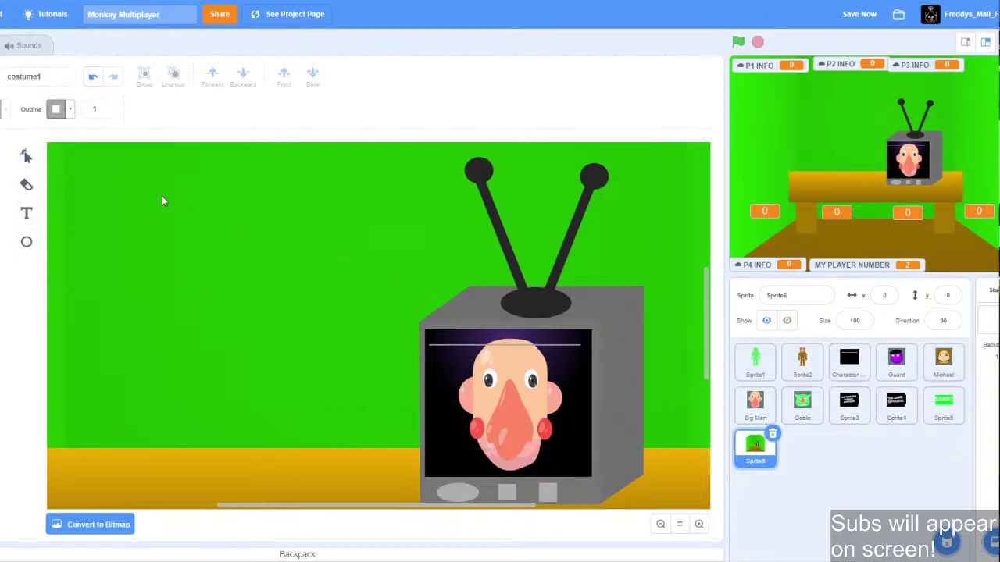
Try duplicating the grey line just below itself, and delete both the copy and the original.
{"action": "left_click", "coordinate": [1, 156]}
{"action": "left_click", "coordinate": [459, 345]}
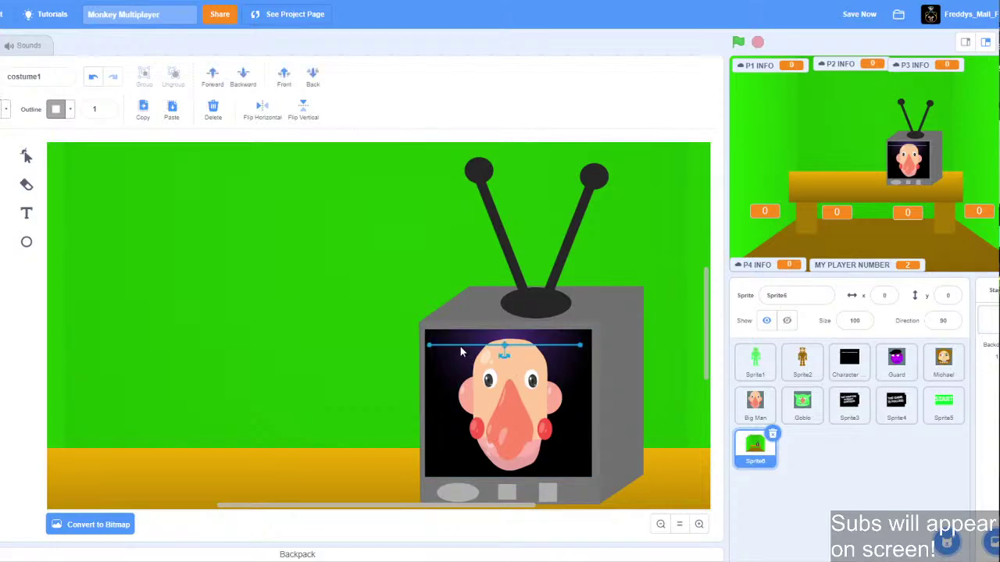
{"action": "key", "text": "ctrl+c"}
{"action": "key", "text": "ctrl+v"}
{"action": "left_click_drag", "start_coordinate": [471, 361], "coordinate": [458, 360]}
{"action": "key", "text": "Delete"}
{"action": "left_click", "coordinate": [471, 346]}
{"action": "key", "text": "Delete"}
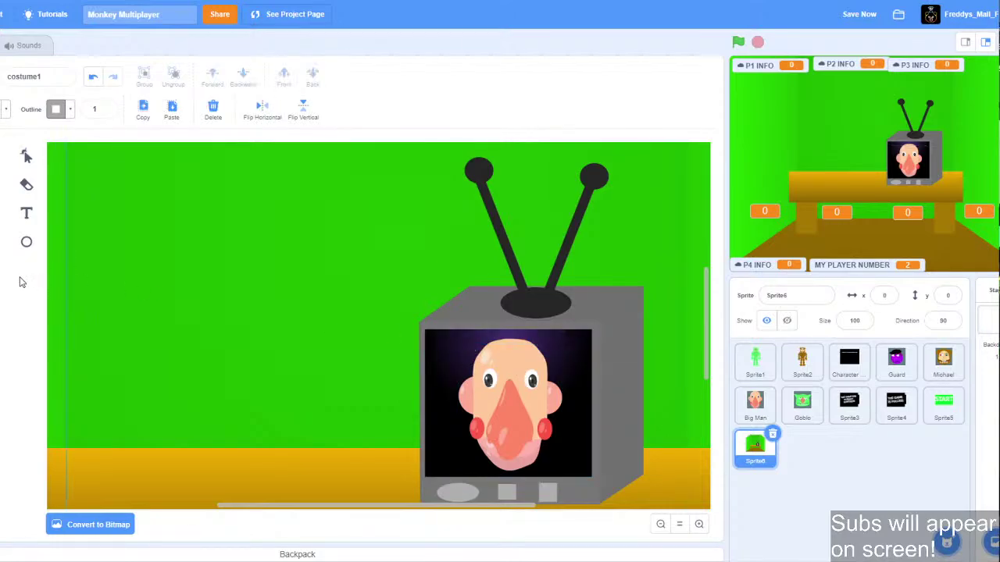
Cover the television screen with a rectangle filled by a radial gradient from grey in the center to transparent at the edges.
{"action": "left_click", "coordinate": [1, 270]}
{"action": "left_click_drag", "start_coordinate": [426, 332], "coordinate": [592, 475]}
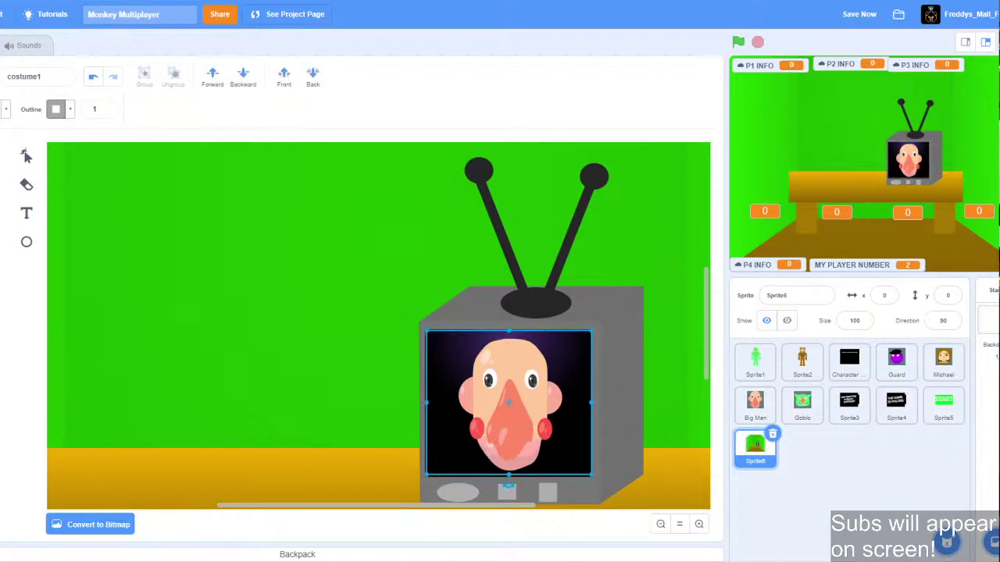
{"action": "left_click", "coordinate": [6, 110]}
{"action": "left_click_drag", "start_coordinate": [26, 247], "coordinate": [0, 247]}
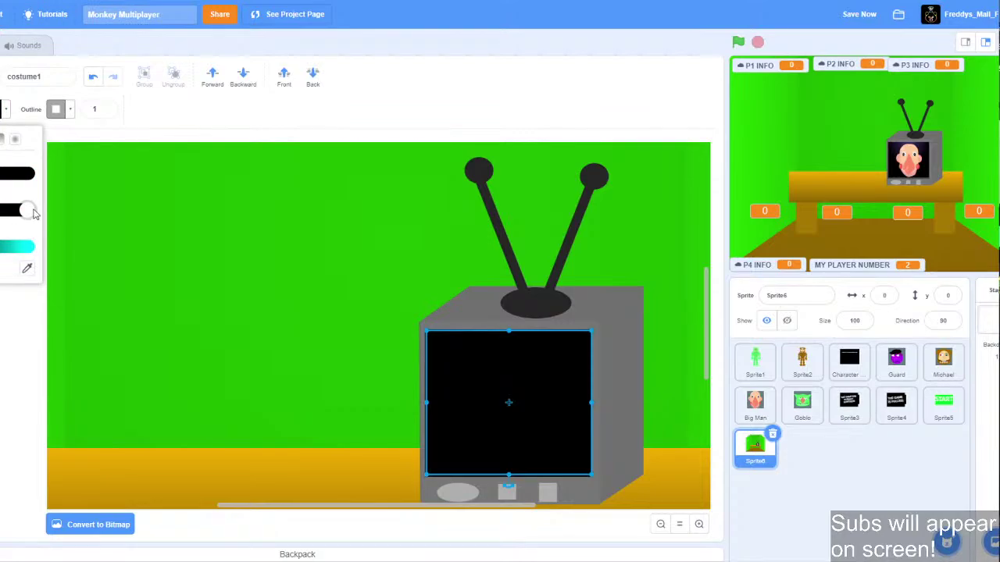
{"action": "left_click_drag", "start_coordinate": [32, 210], "coordinate": [2, 210]}
{"action": "left_click_drag", "start_coordinate": [1, 246], "coordinate": [3, 248]}
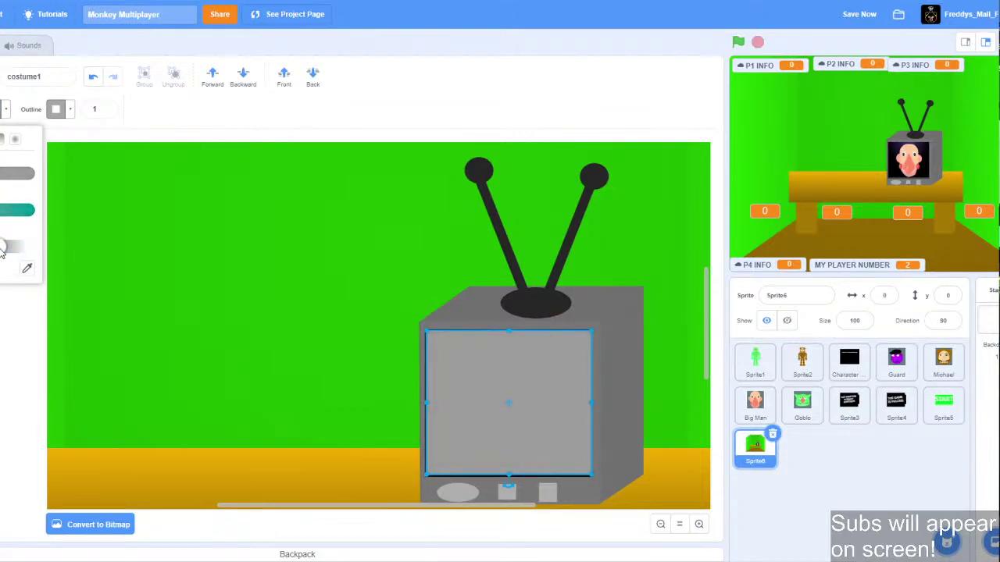
{"action": "left_click", "coordinate": [14, 140]}
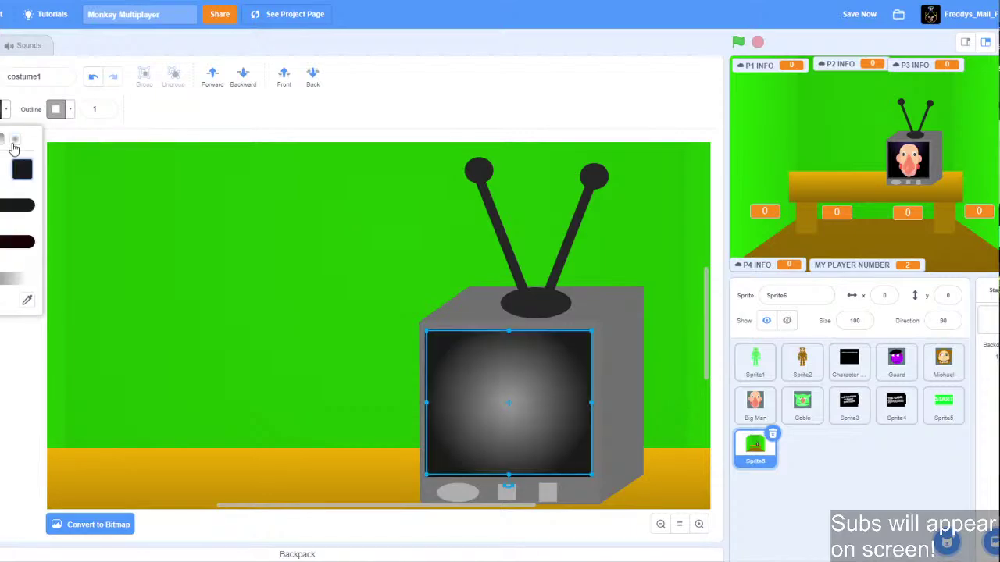
{"action": "left_click", "coordinate": [2, 300]}
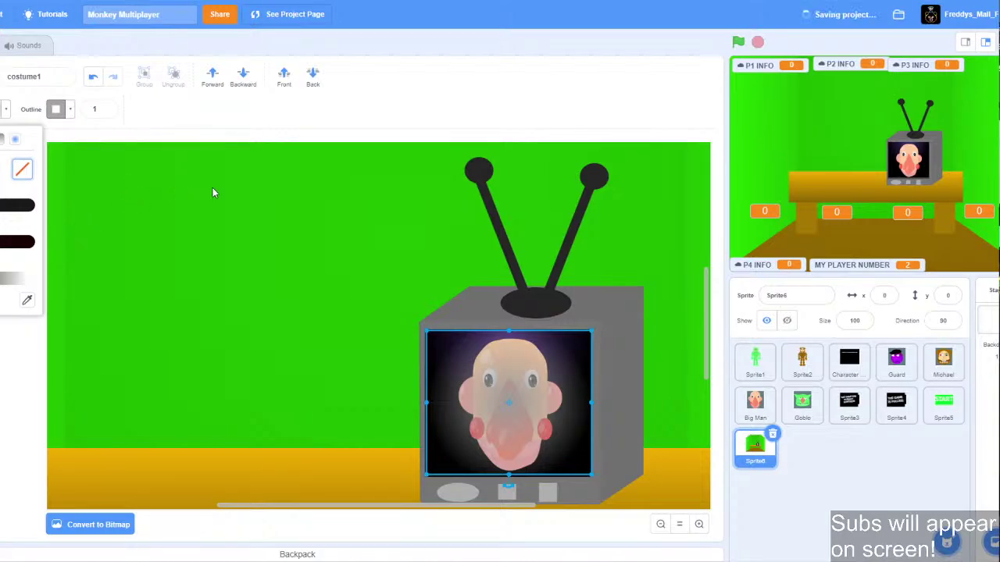
{"action": "left_click", "coordinate": [660, 523]}
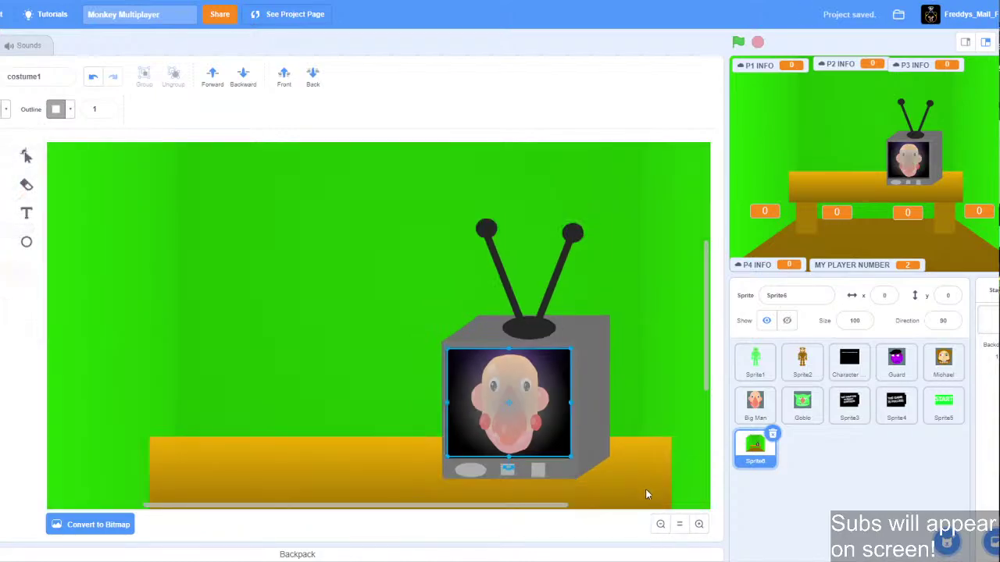
{"action": "left_click", "coordinate": [658, 525]}
{"action": "left_click", "coordinate": [691, 161]}
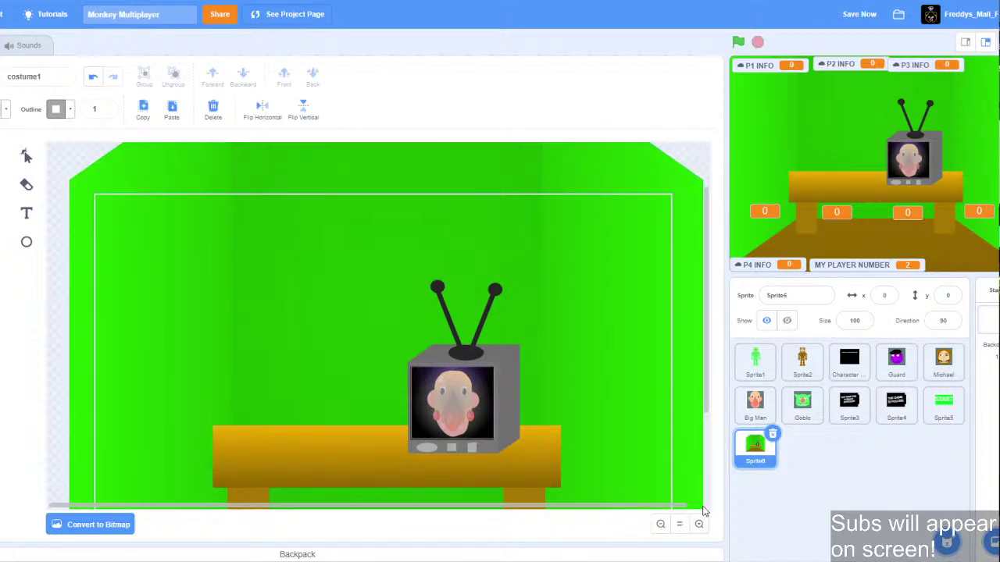
{"action": "left_click", "coordinate": [659, 524]}
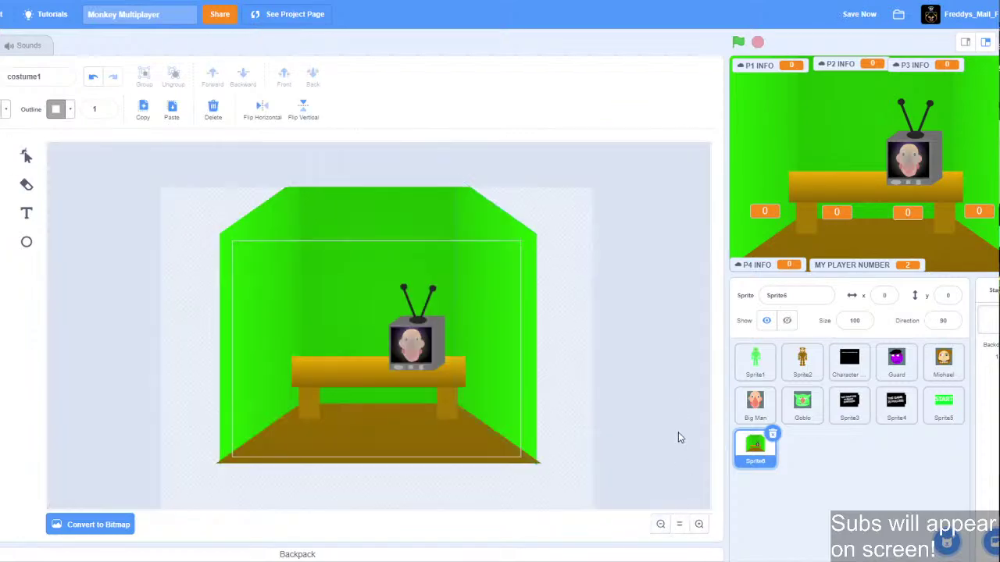
{"action": "left_click", "coordinate": [699, 524]}
{"action": "left_click", "coordinate": [459, 383]}
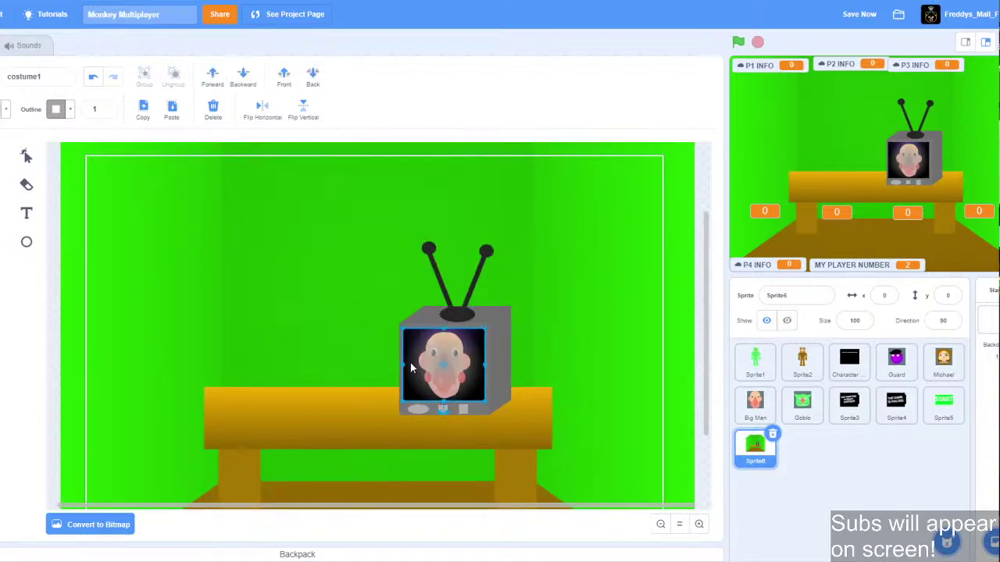
{"action": "left_click", "coordinate": [697, 168]}
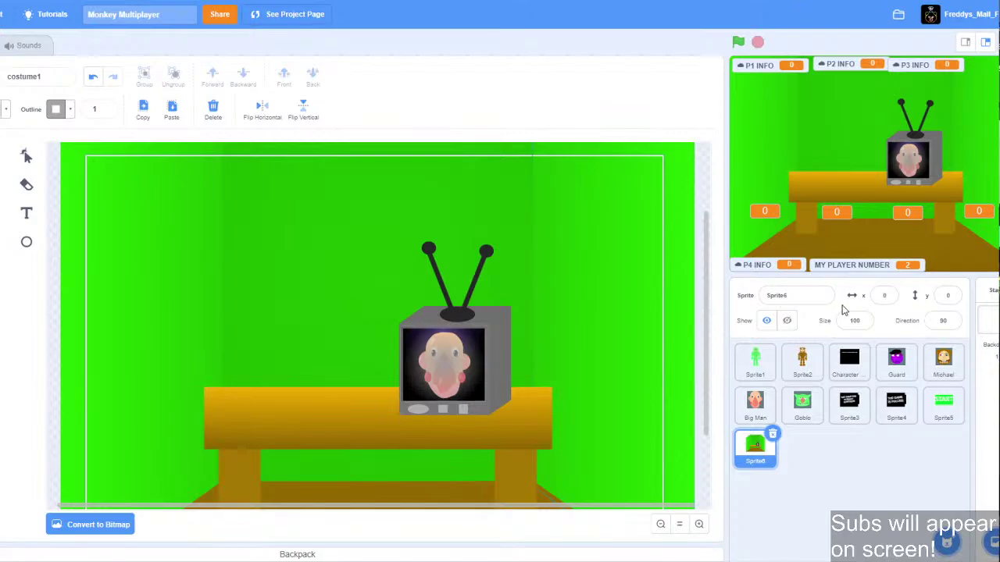
Insert a "go to front layer" block before the show block in Sprite2's monkey jumpscare script.
{"action": "left_click", "coordinate": [802, 366]}
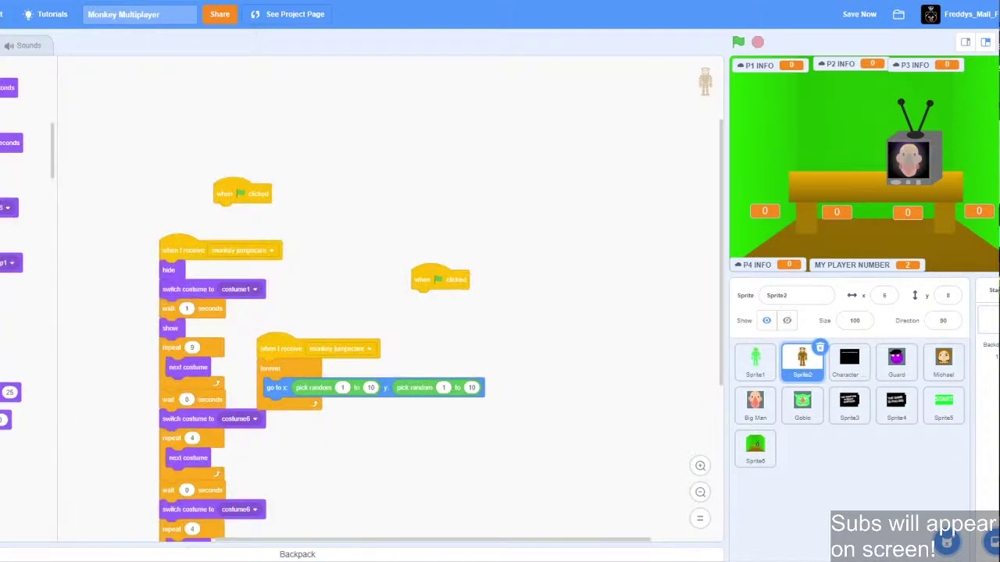
{"action": "scroll", "coordinate": [29, 299], "scroll_direction": "down", "scroll_amount": 15}
{"action": "scroll", "coordinate": [28, 299], "scroll_direction": "up", "scroll_amount": 15}
{"action": "scroll", "coordinate": [28, 299], "scroll_direction": "down", "scroll_amount": 3}
{"action": "left_click_drag", "start_coordinate": [1, 309], "coordinate": [160, 321]}
Add a loose broadcast block set to "monkey jumpscare" in Sprite2's code and run it to test the jumpscare.
{"action": "scroll", "coordinate": [27, 297], "scroll_direction": "down", "scroll_amount": 3}
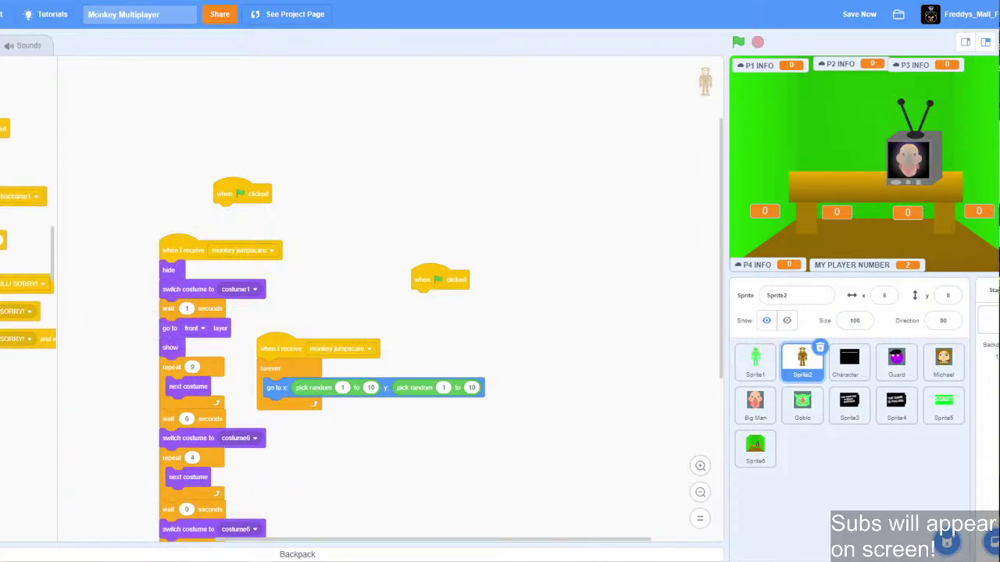
{"action": "left_click_drag", "start_coordinate": [16, 285], "coordinate": [338, 197]}
{"action": "left_click", "coordinate": [432, 193]}
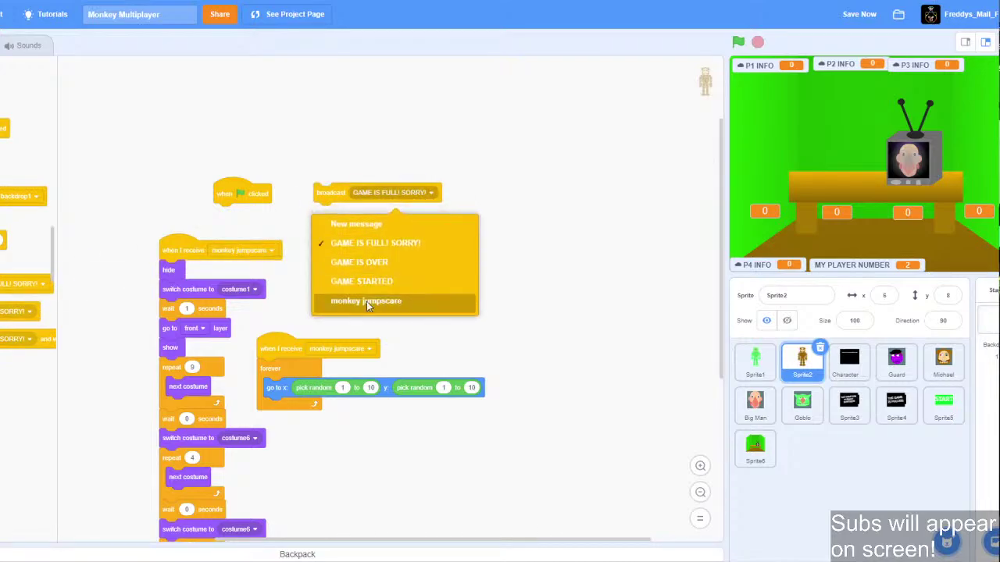
{"action": "left_click", "coordinate": [367, 301]}
{"action": "left_click", "coordinate": [373, 199]}
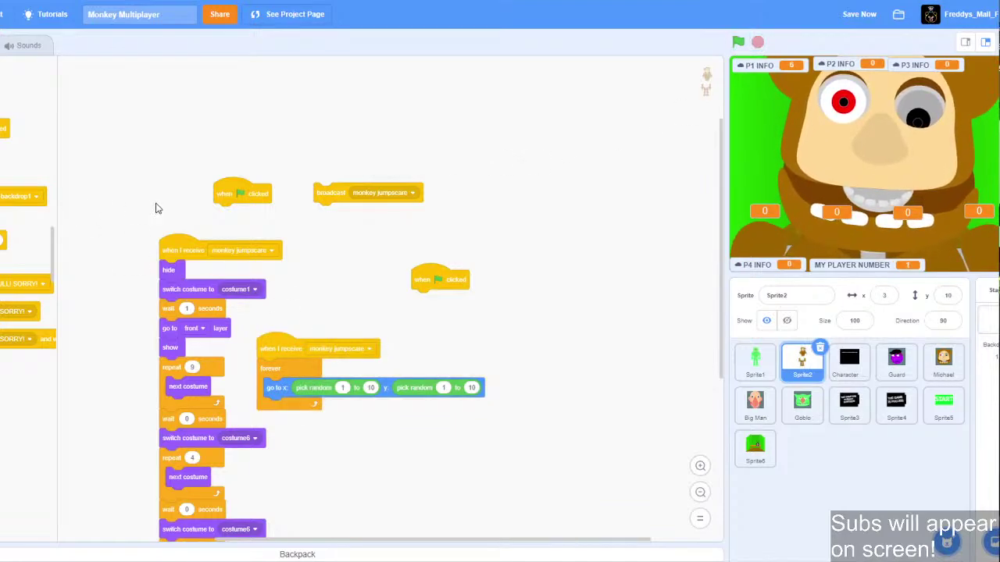
Attach a hide block under Sprite2's upper green-flag hat block and start the project.
{"action": "scroll", "coordinate": [28, 297], "scroll_direction": "up", "scroll_amount": 10}
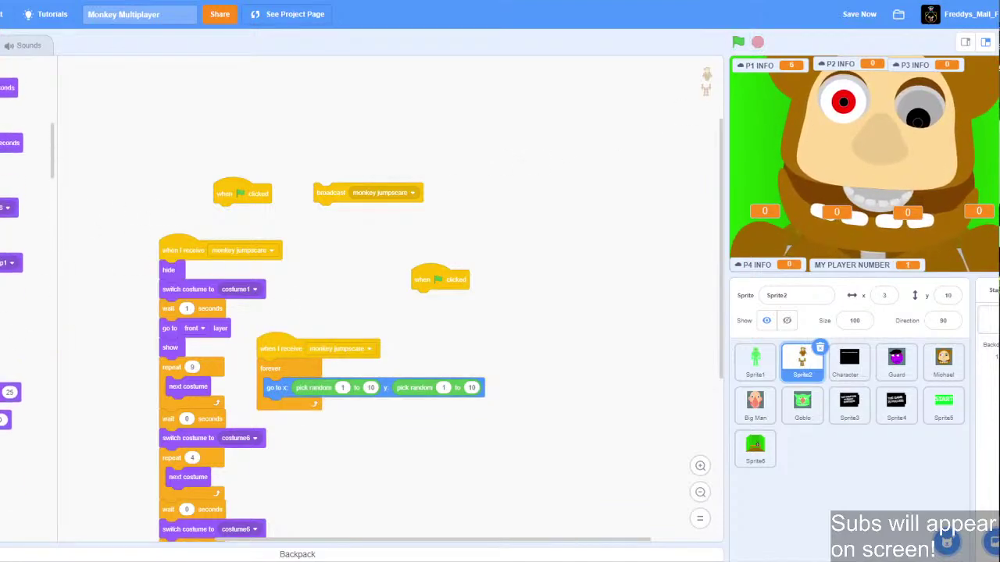
{"action": "left_click_drag", "start_coordinate": [32, 398], "coordinate": [225, 217]}
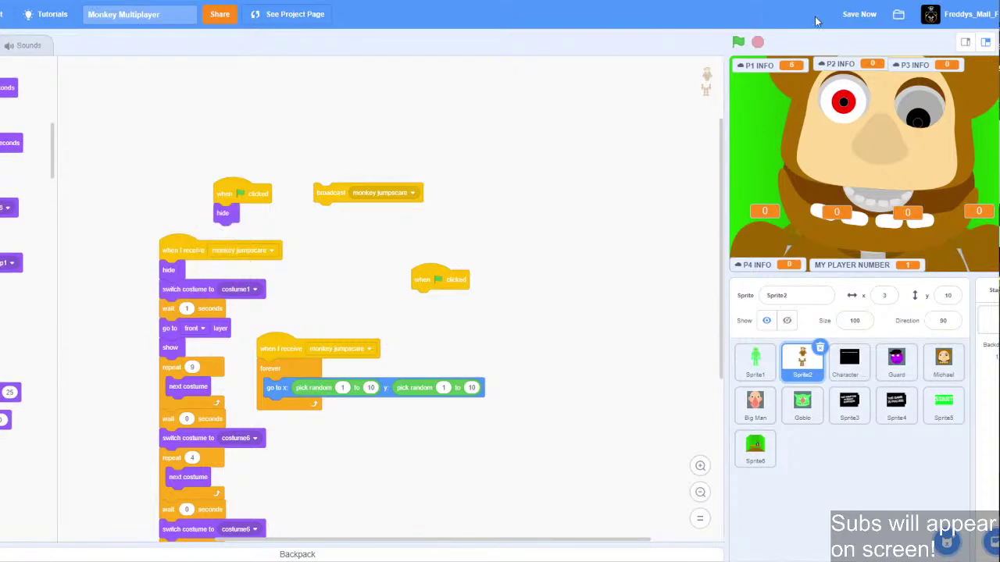
{"action": "left_click", "coordinate": [738, 44]}
Run the loose "broadcast GAME IS OVER" block in the Stage's code to reset the game, and save the project.
{"action": "left_click", "coordinate": [986, 319]}
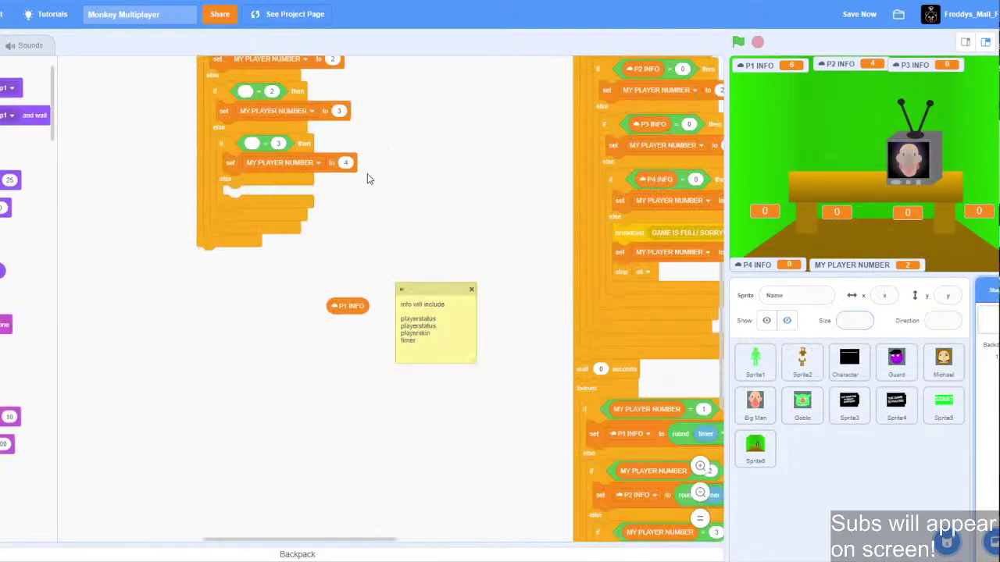
{"action": "scroll", "coordinate": [369, 178], "scroll_direction": "up", "scroll_amount": 8}
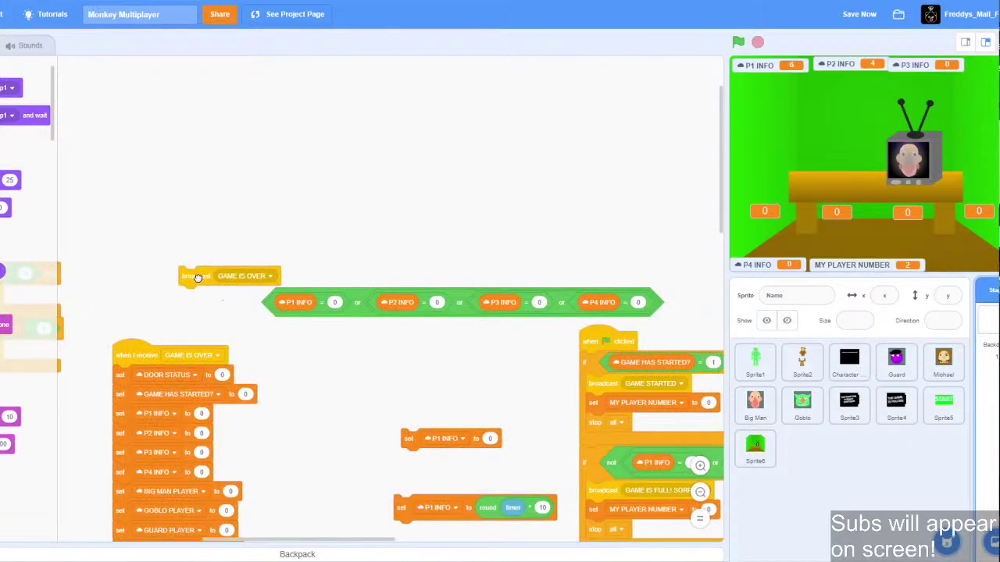
{"action": "left_click_drag", "start_coordinate": [195, 275], "coordinate": [208, 262]}
{"action": "left_click", "coordinate": [854, 15]}
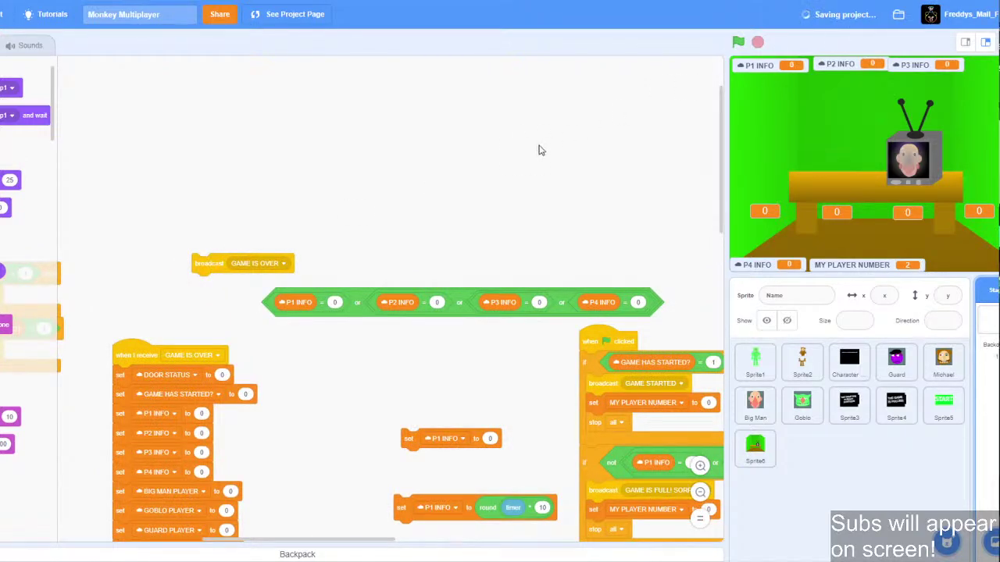
Switch to Discord, join the ongoing call in the direct message, and set the caller's user volume to 200%.
{"action": "left_click", "coordinate": [755, 448]}
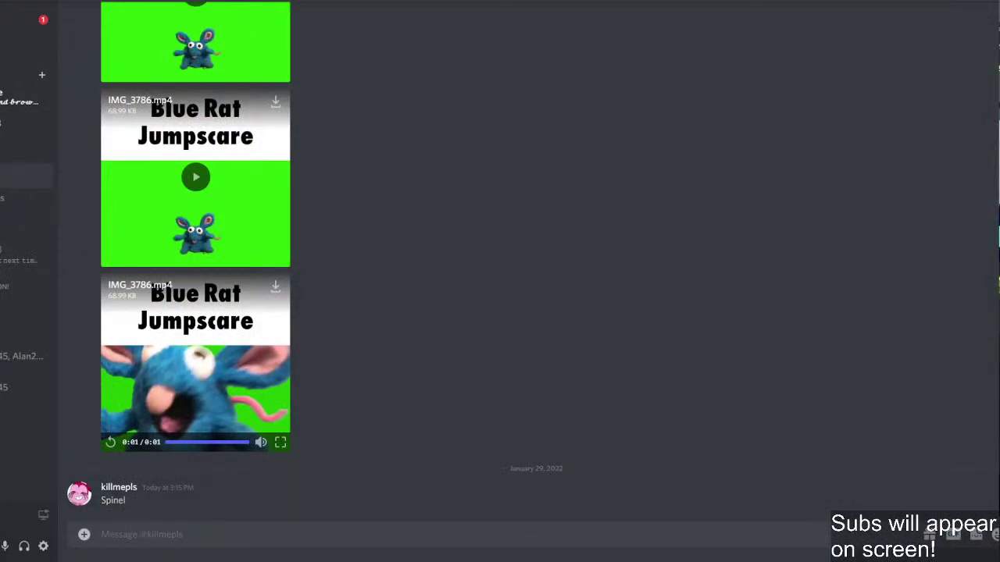
{"action": "left_click", "coordinate": [16, 97]}
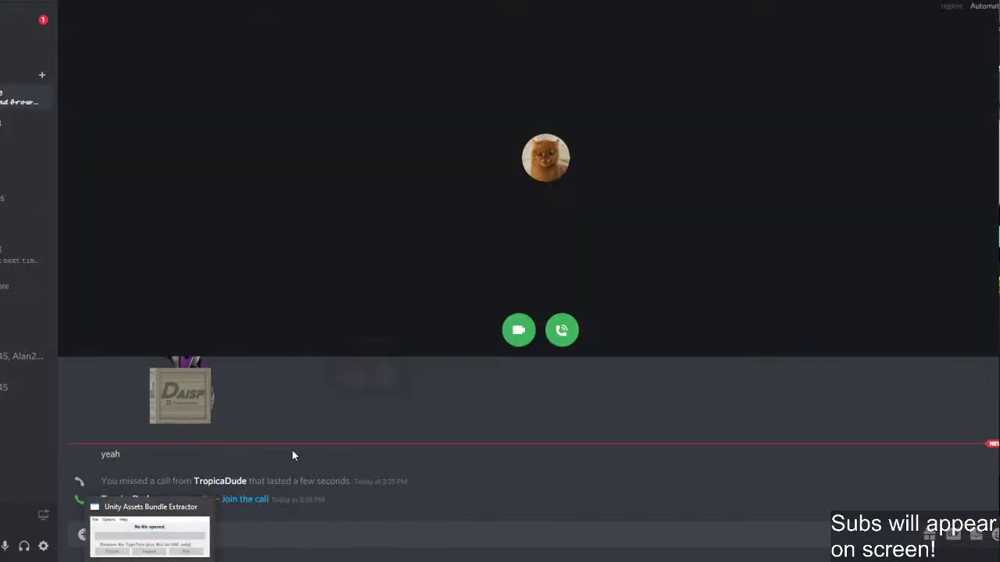
{"action": "left_click", "coordinate": [390, 393]}
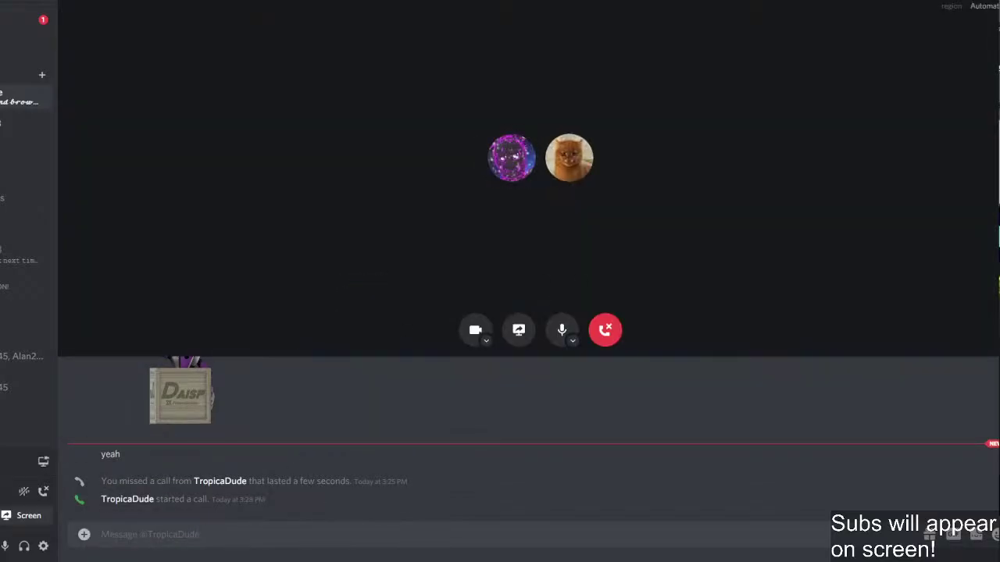
{"action": "mouse_move", "coordinate": [149, 560]}
{"action": "left_click", "coordinate": [206, 507]}
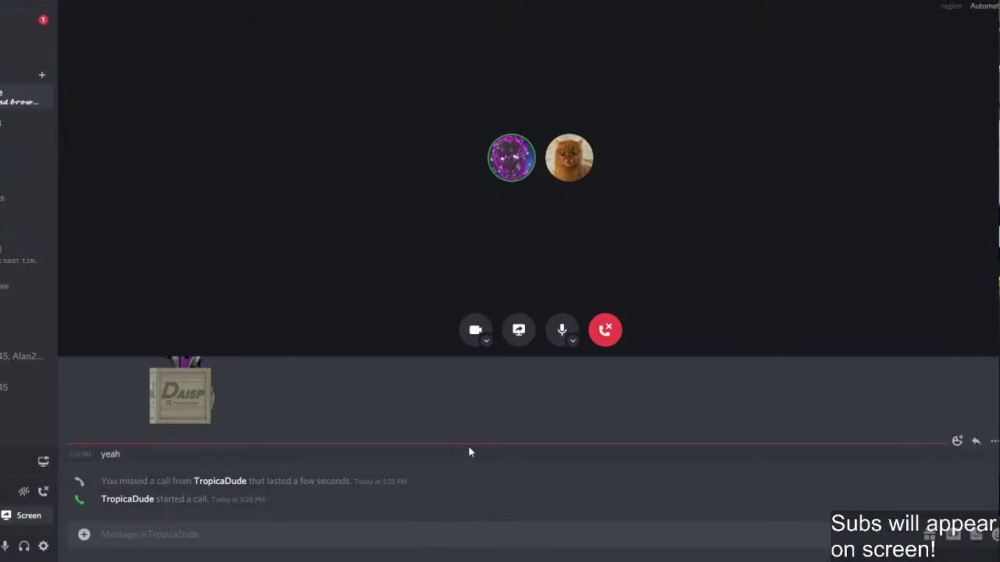
{"action": "right_click", "coordinate": [582, 154]}
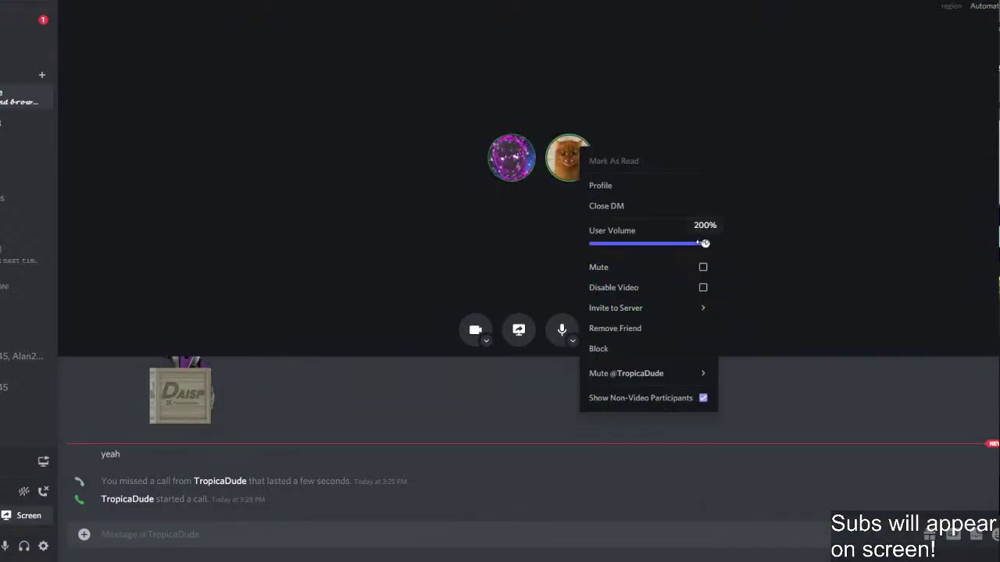
{"action": "left_click", "coordinate": [819, 396]}
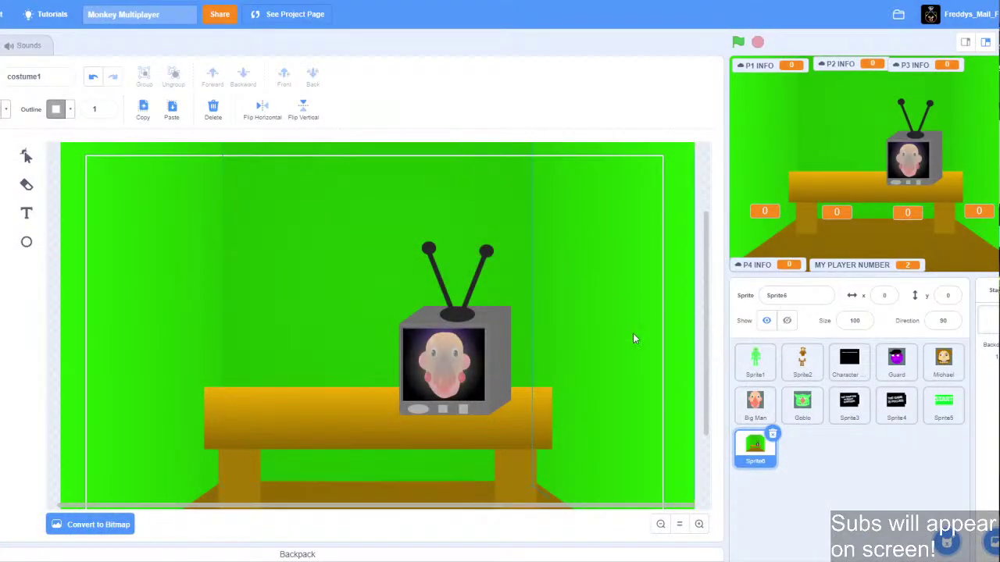
Draw a tall purple poster rectangle on the green back wall in Sprite6's costume, beside the television and above the table.
{"action": "left_click", "coordinate": [661, 524]}
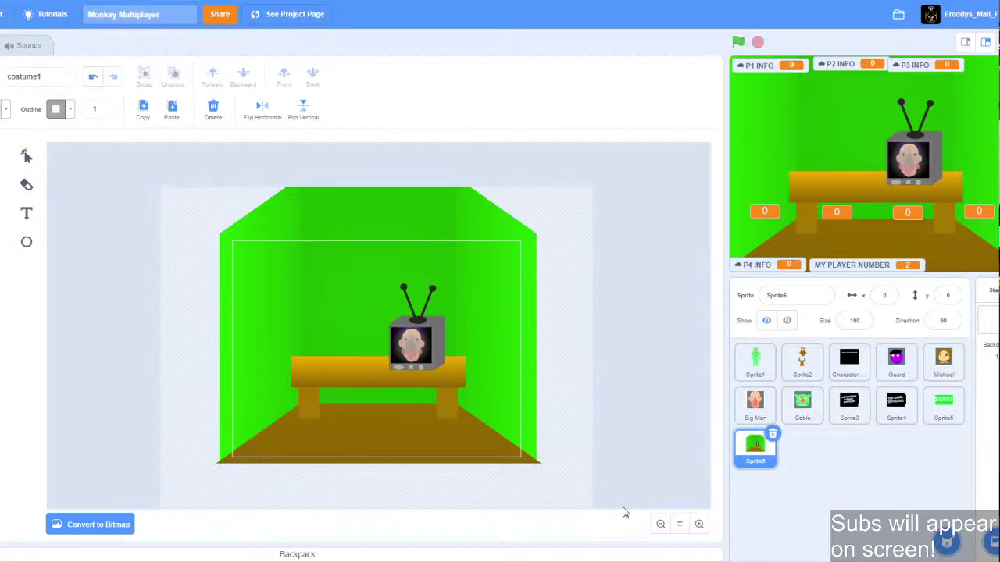
{"action": "left_click", "coordinate": [699, 524]}
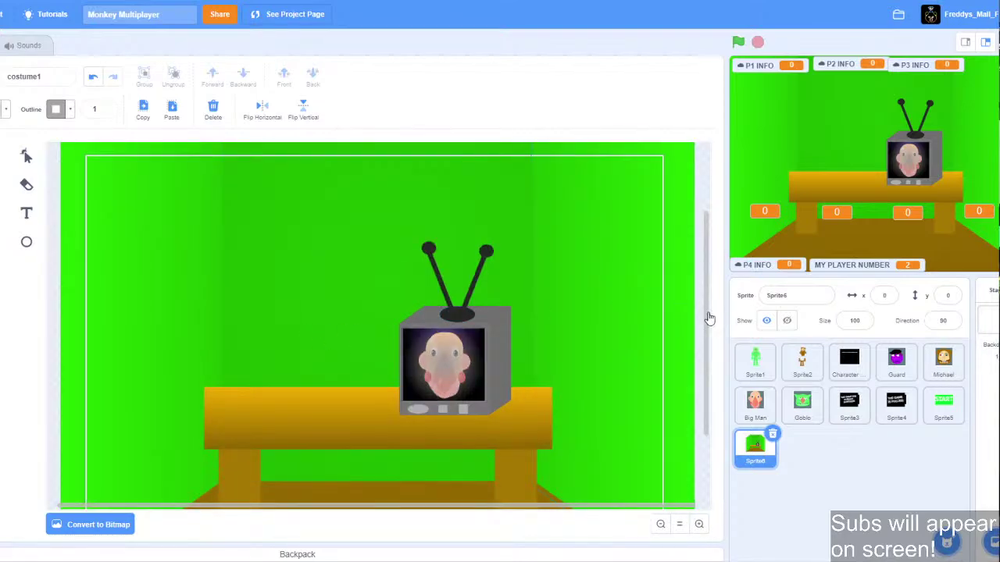
{"action": "left_click_drag", "start_coordinate": [705, 317], "coordinate": [702, 312]}
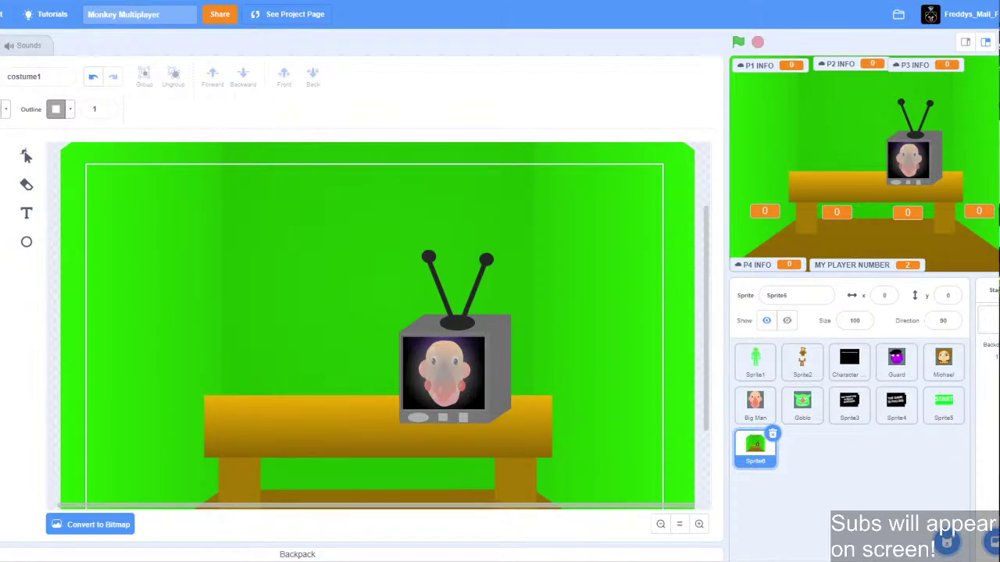
{"action": "left_click", "coordinate": [6, 108]}
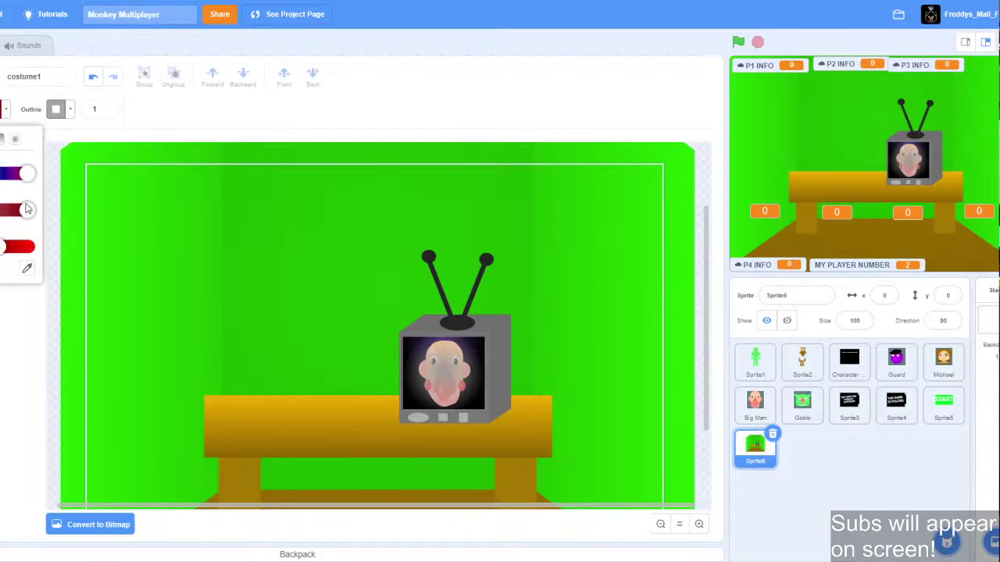
{"action": "left_click_drag", "start_coordinate": [27, 173], "coordinate": [11, 179]}
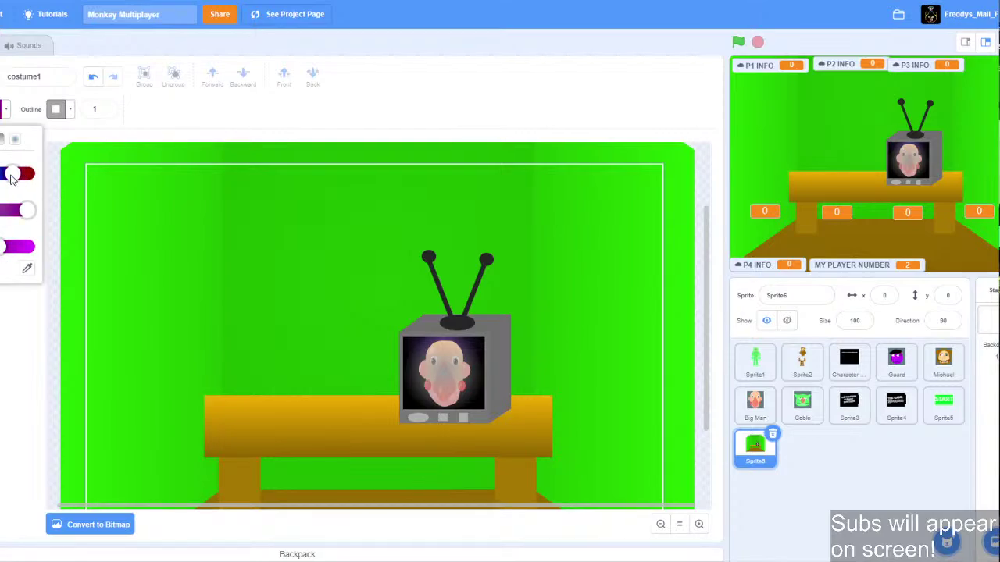
{"action": "left_click_drag", "start_coordinate": [245, 190], "coordinate": [384, 382]}
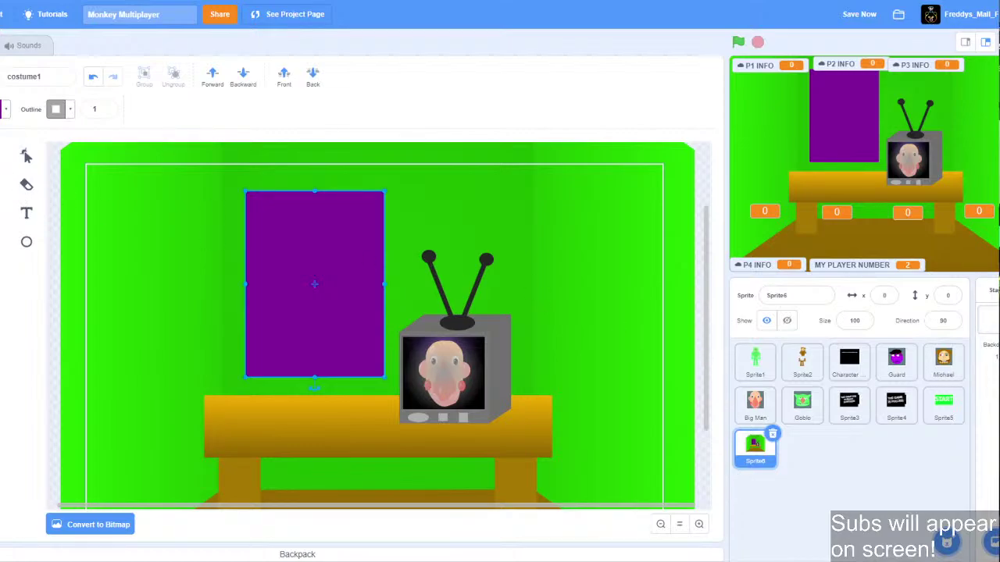
Remove the outline from the purple poster rectangle.
{"action": "left_click", "coordinate": [1, 158]}
{"action": "left_click", "coordinate": [701, 164]}
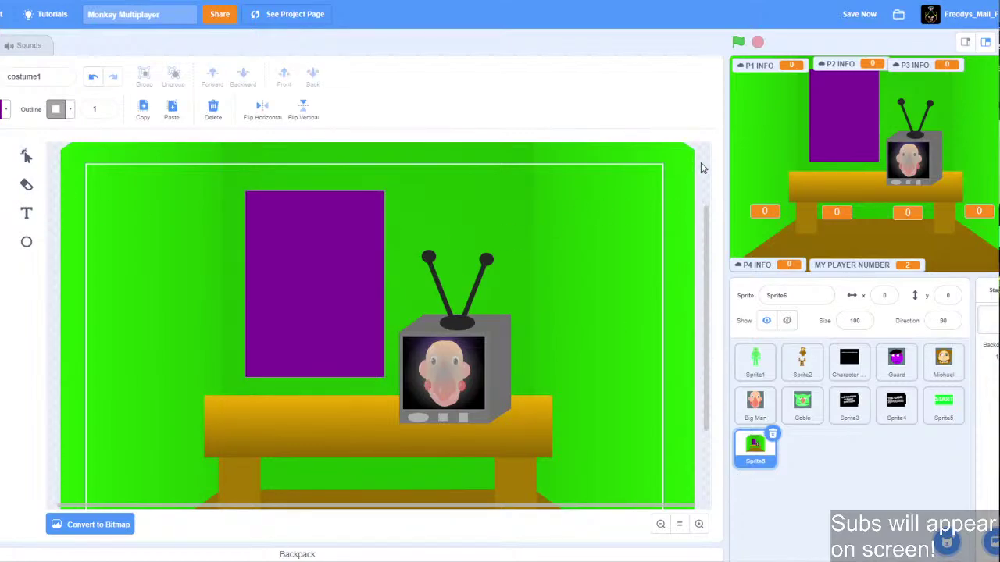
{"action": "left_click", "coordinate": [321, 213]}
{"action": "left_click", "coordinate": [55, 109]}
{"action": "left_click", "coordinate": [11, 268]}
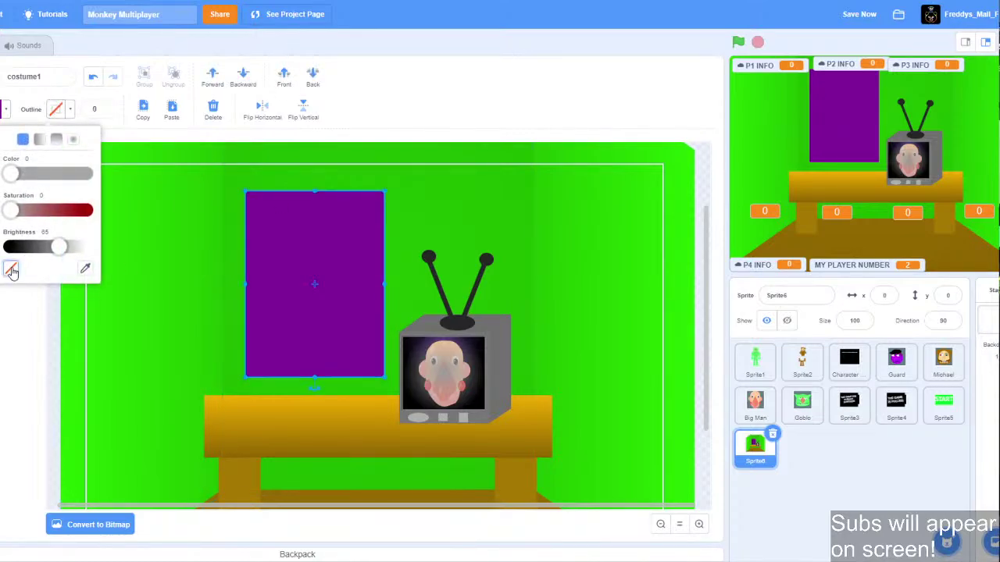
{"action": "left_click", "coordinate": [705, 204]}
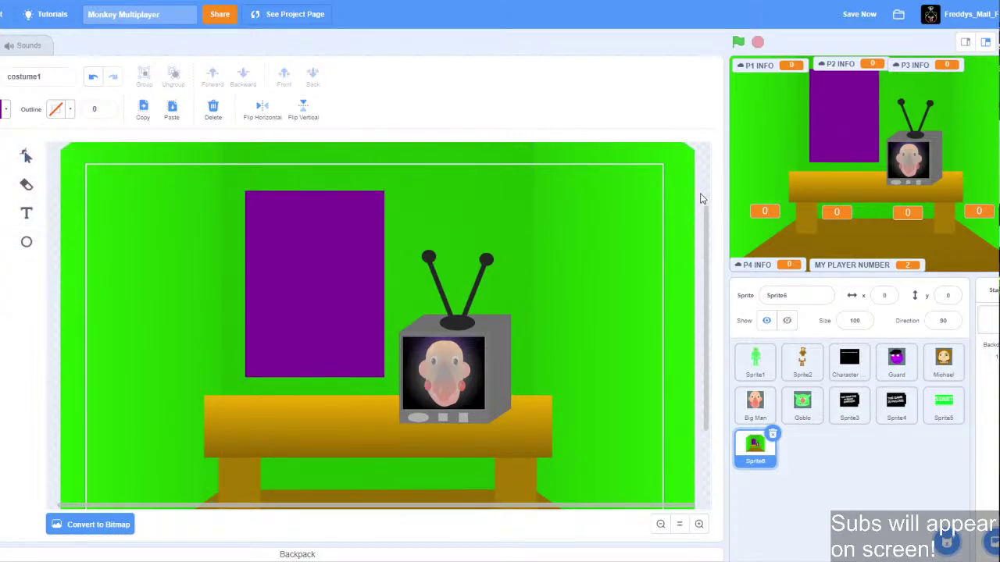
Open Sprite1's costumes and view the Michael costume.
{"action": "left_click", "coordinate": [2, 213]}
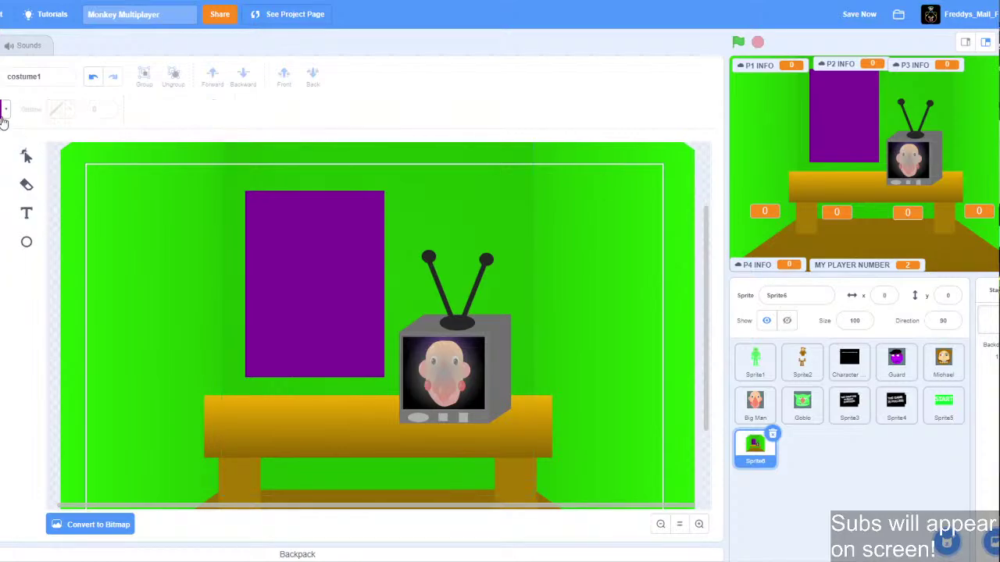
{"action": "left_click", "coordinate": [757, 359]}
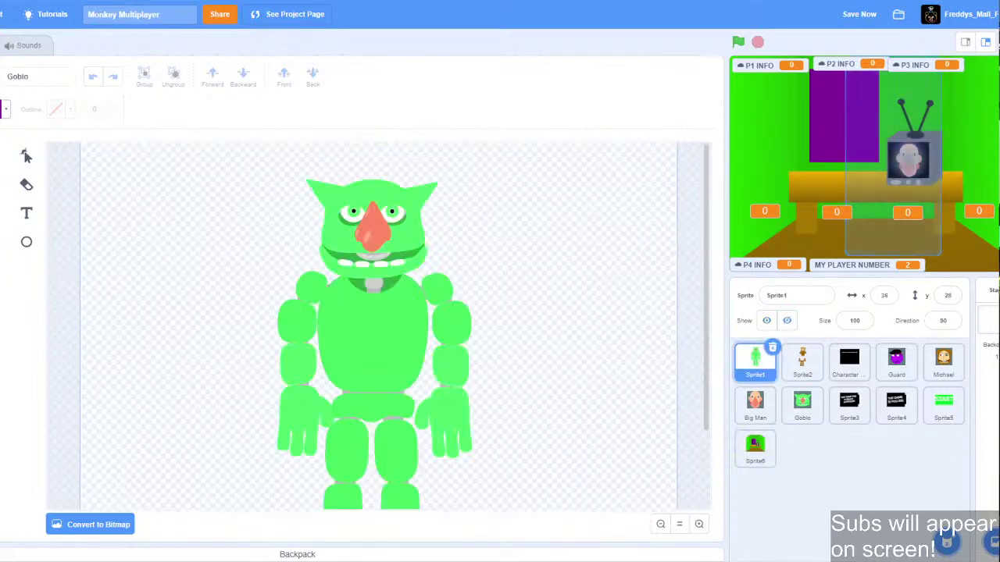
{"action": "left_click", "coordinate": [1, 210]}
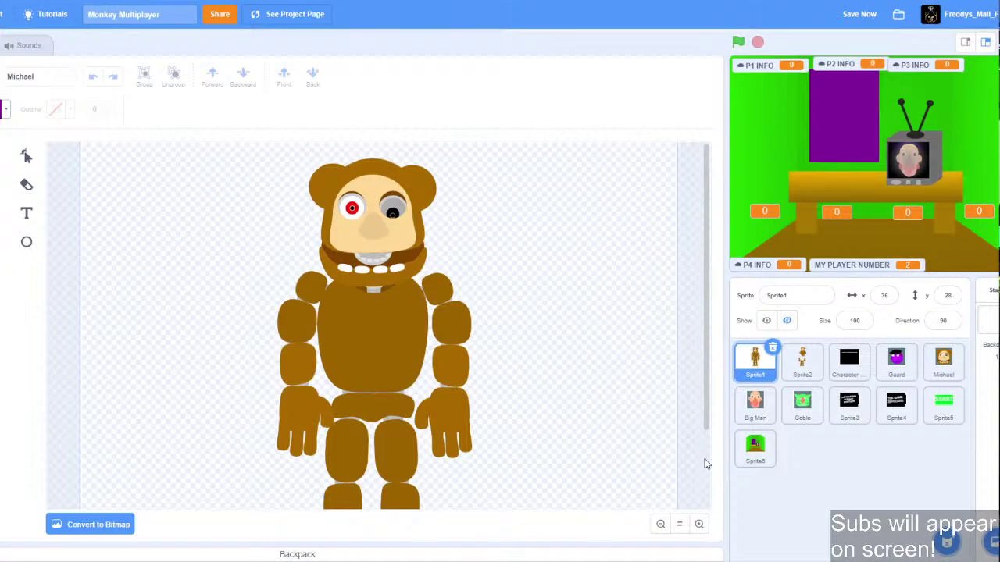
Reshape the purple poster in Sprite6 with small torn notches in its top edge near the right corner and high on its left edge.
{"action": "left_click", "coordinate": [739, 455]}
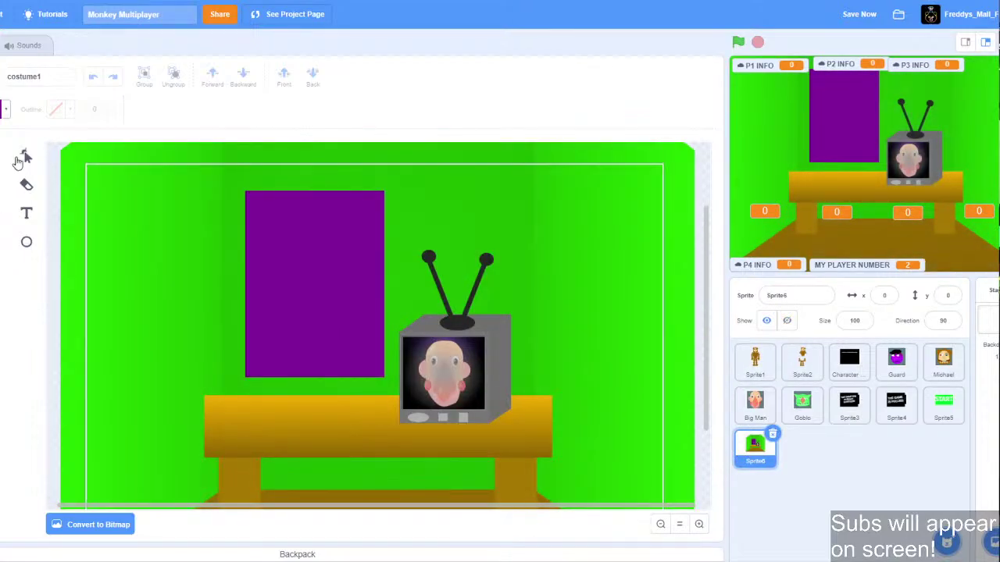
{"action": "left_click", "coordinate": [25, 156]}
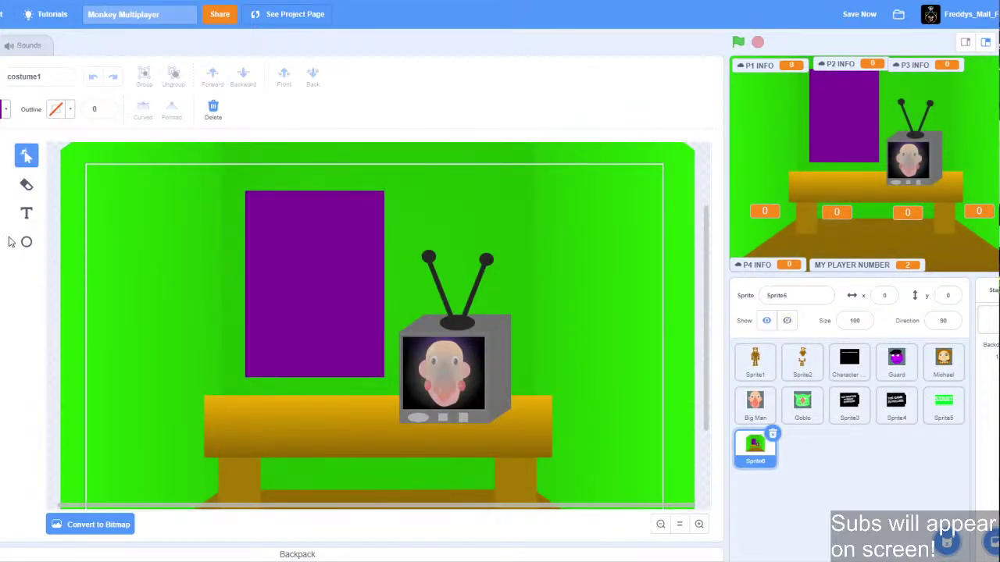
{"action": "left_click", "coordinate": [342, 195]}
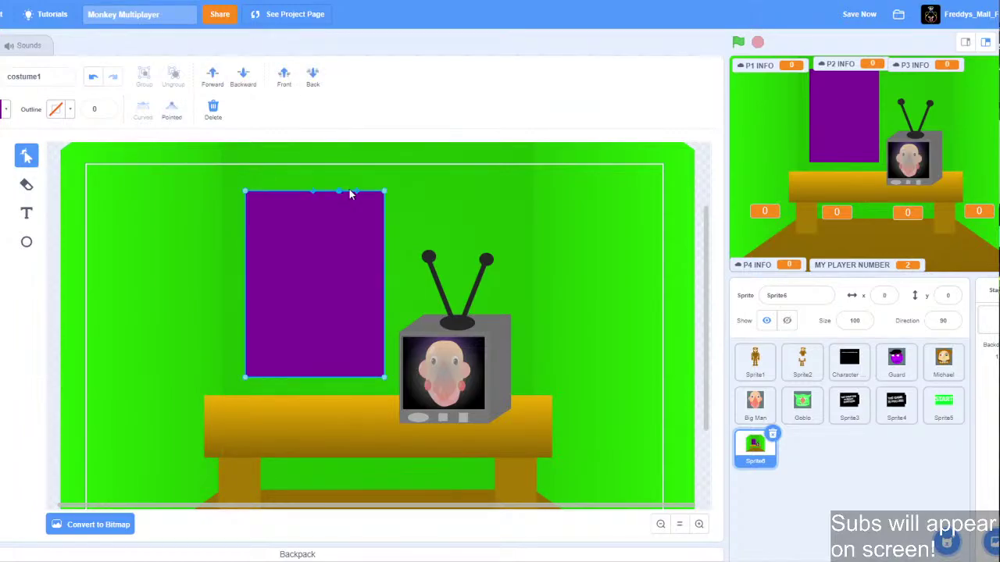
{"action": "left_click", "coordinate": [362, 192]}
{"action": "left_click_drag", "start_coordinate": [354, 193], "coordinate": [351, 195]}
{"action": "left_click_drag", "start_coordinate": [253, 203], "coordinate": [249, 205]}
{"action": "left_click", "coordinate": [247, 207]}
{"action": "left_click", "coordinate": [248, 214]}
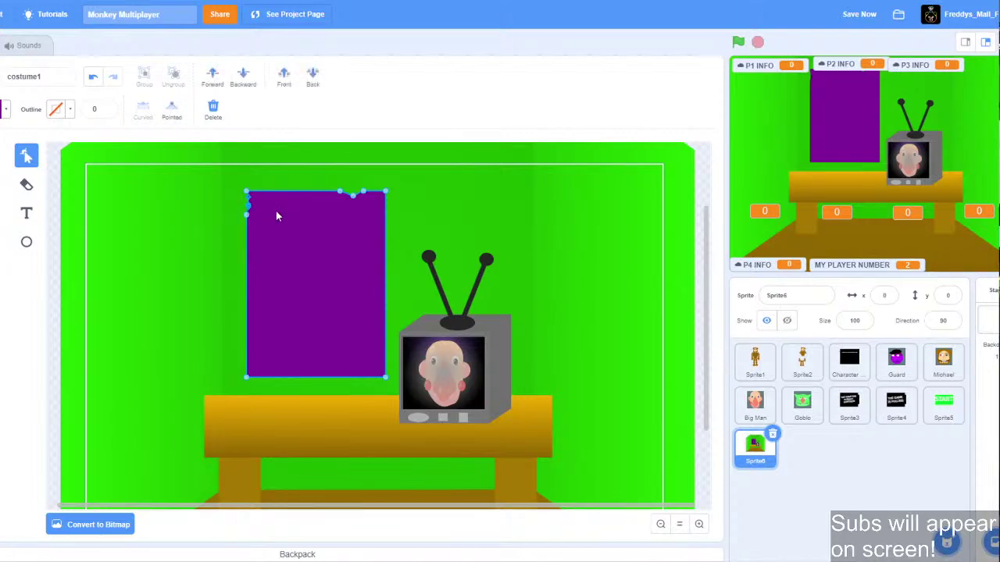
Add two points along the poster's right edge and bend the lower part of that edge slightly inward.
{"action": "left_click", "coordinate": [284, 181]}
{"action": "left_click", "coordinate": [289, 290]}
{"action": "left_click", "coordinate": [384, 314]}
{"action": "left_click", "coordinate": [385, 257]}
{"action": "left_click", "coordinate": [427, 187]}
{"action": "left_click", "coordinate": [318, 299]}
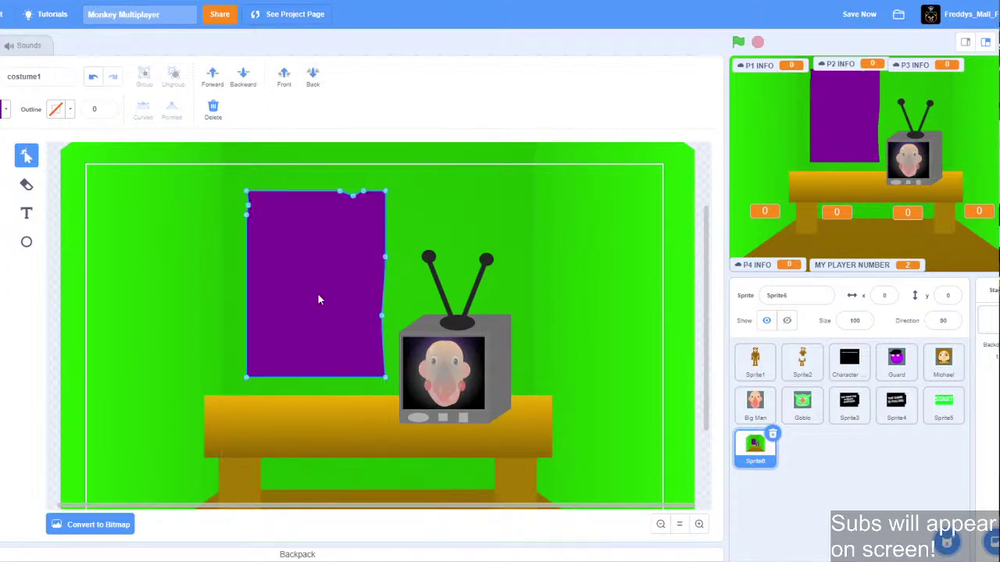
Reshape the purple poster's left and top edges into an uneven, wavy outline by adding and moving points.
{"action": "left_click", "coordinate": [247, 330]}
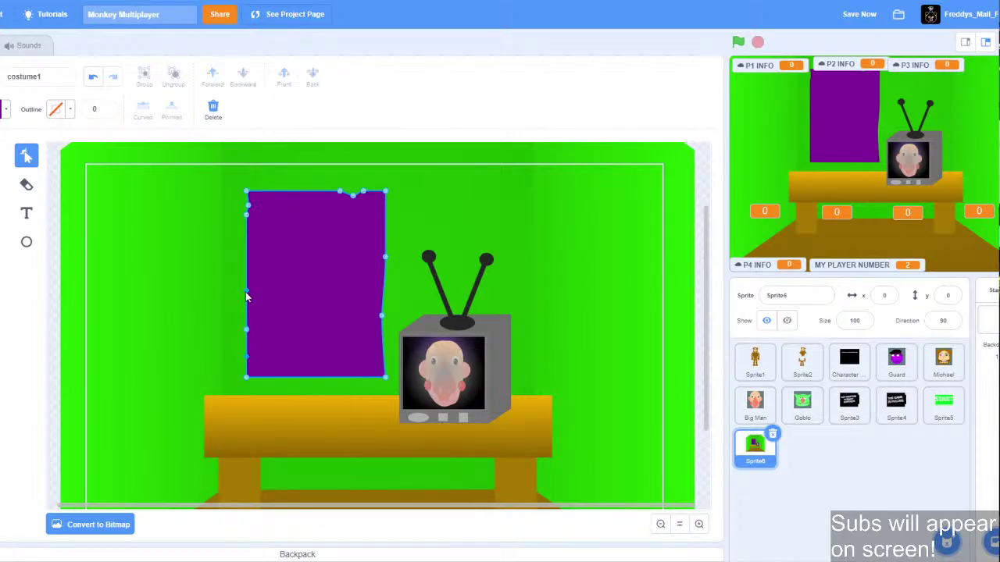
{"action": "left_click", "coordinate": [250, 286]}
{"action": "left_click_drag", "start_coordinate": [249, 328], "coordinate": [245, 334]}
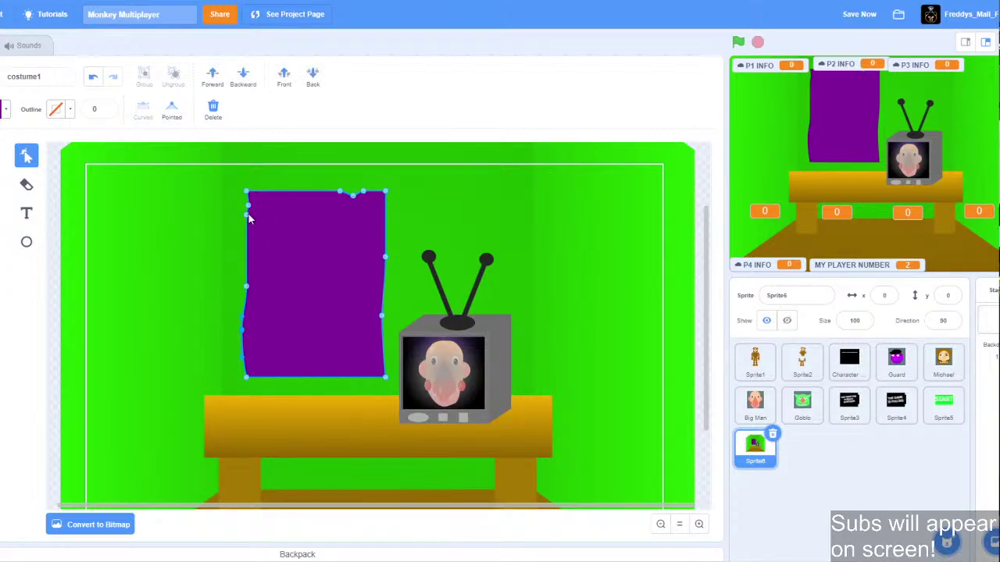
{"action": "mouse_move", "coordinate": [248, 214]}
{"action": "left_mouse_down"}
{"action": "mouse_move", "coordinate": [247, 229]}
{"action": "mouse_move", "coordinate": [251, 206]}
{"action": "left_mouse_up"}
{"action": "left_click_drag", "start_coordinate": [340, 192], "coordinate": [287, 192]}
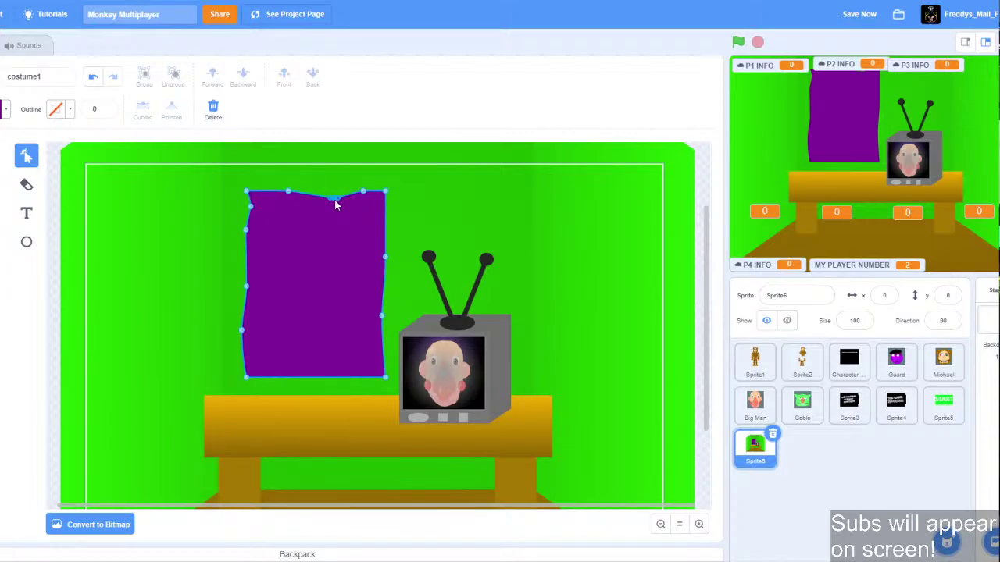
{"action": "left_click", "coordinate": [396, 163]}
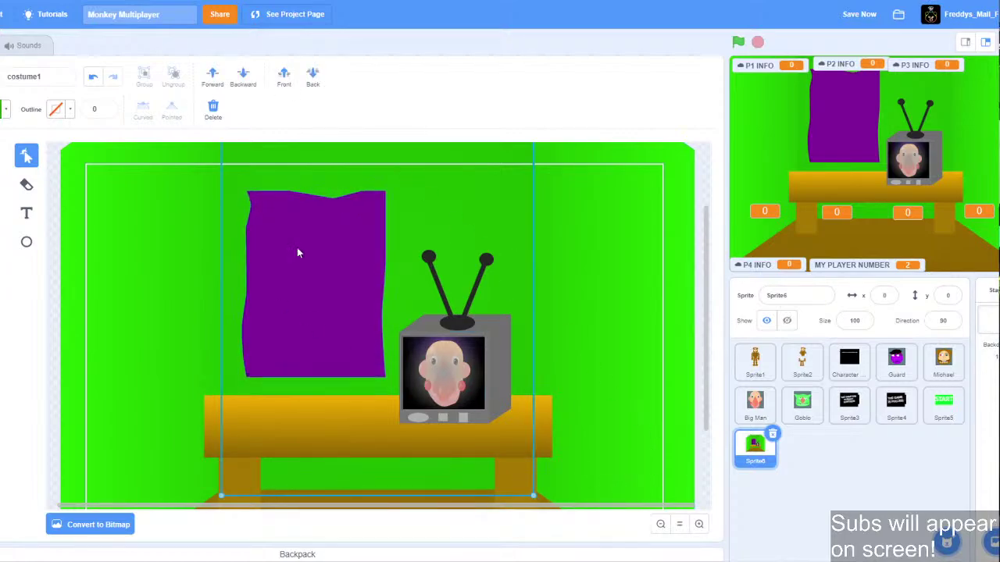
{"action": "left_click", "coordinate": [377, 254]}
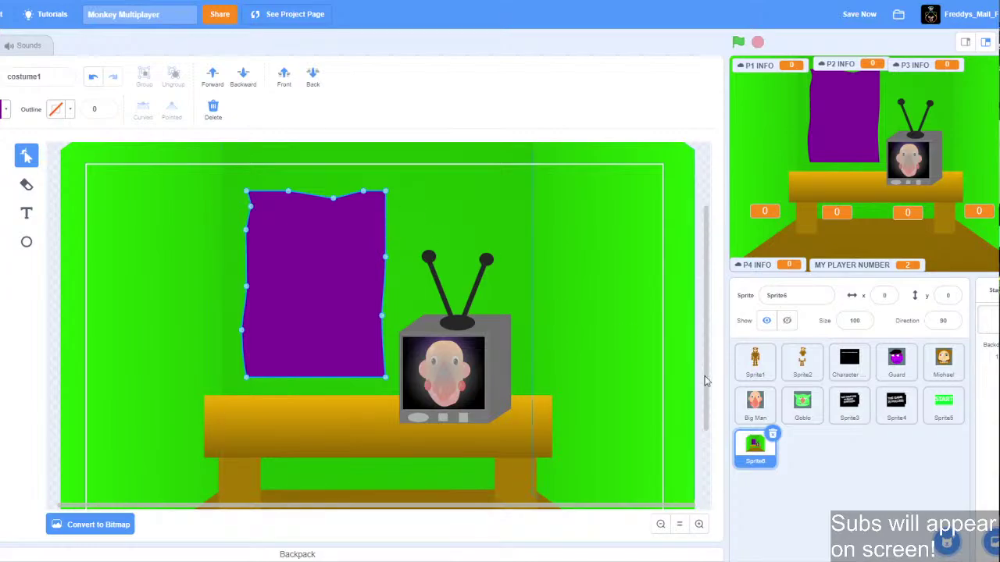
Rename the Big Man sprite as "toy jared".
{"action": "left_click", "coordinate": [754, 401]}
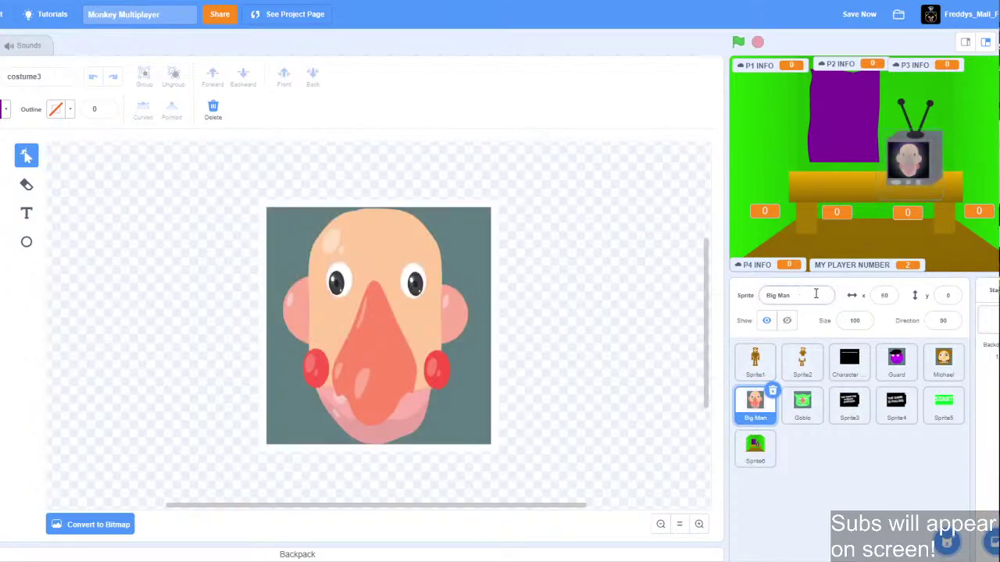
{"action": "left_click", "coordinate": [761, 297]}
{"action": "type", "text": "toy jared"}
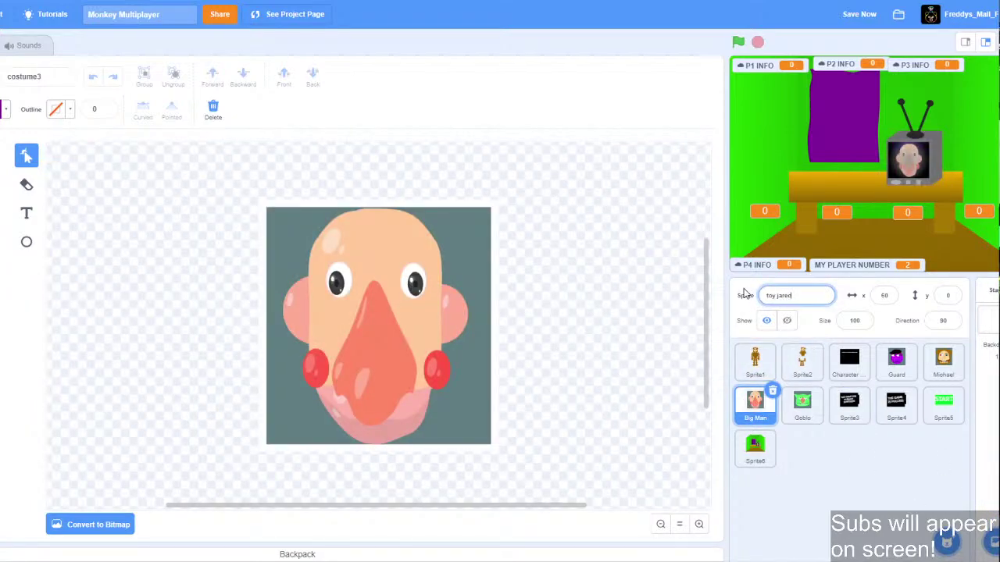
{"action": "key", "text": "Return"}
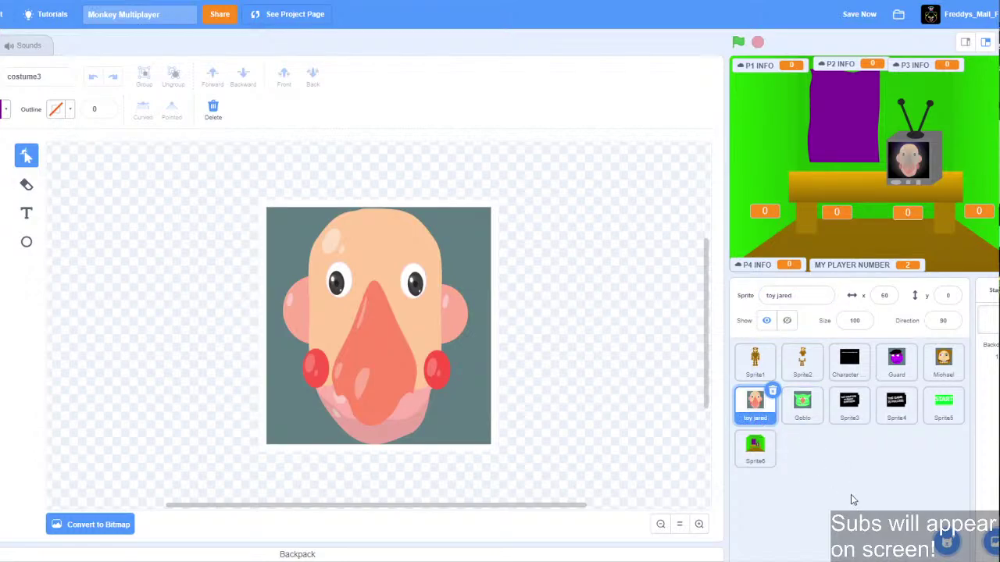
Remove the outline from the TV's screen image in Sprite6's costume and save the project.
{"action": "left_click", "coordinate": [758, 453]}
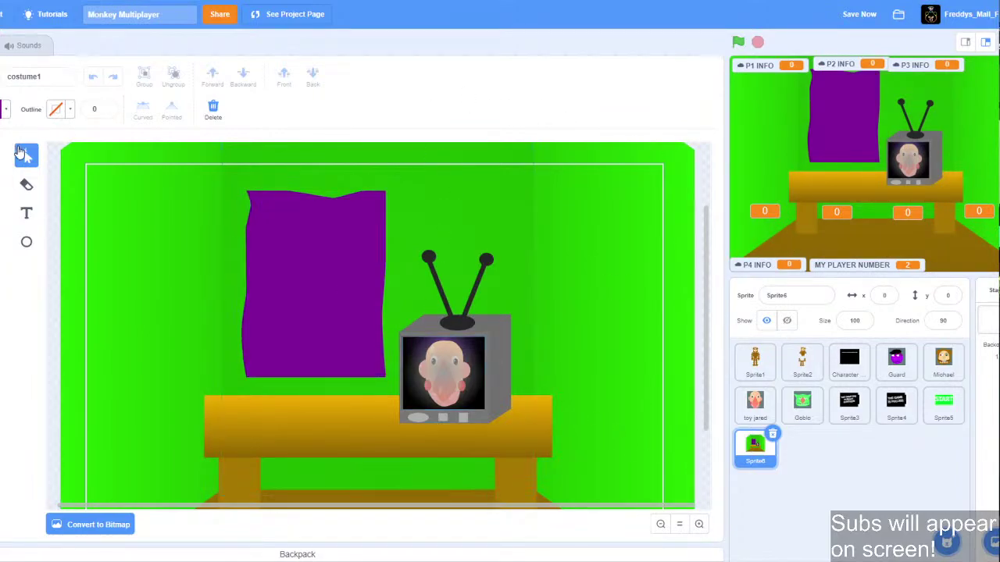
{"action": "left_click", "coordinate": [377, 311]}
{"action": "left_click", "coordinate": [411, 348]}
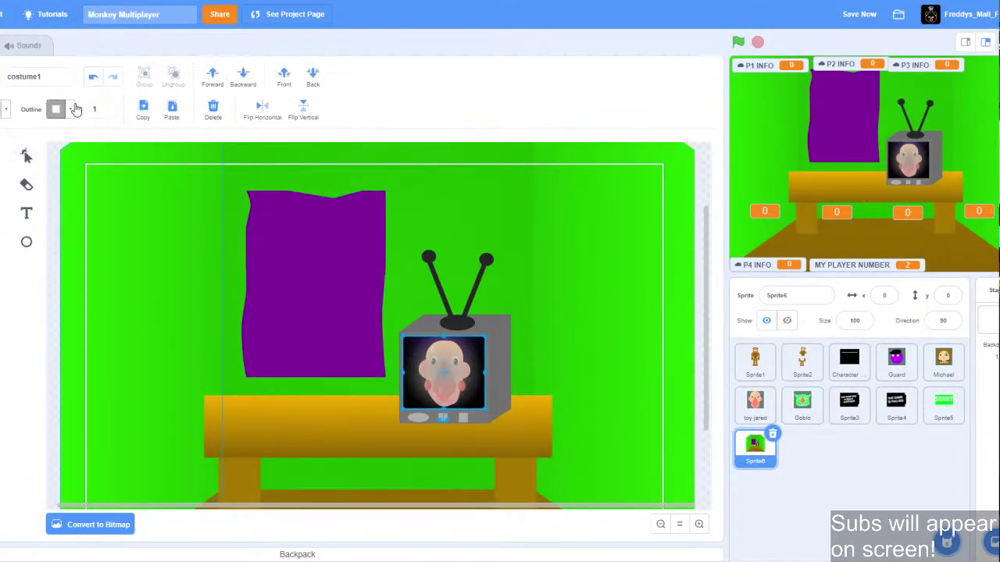
{"action": "left_click", "coordinate": [69, 110]}
{"action": "left_click", "coordinate": [11, 268]}
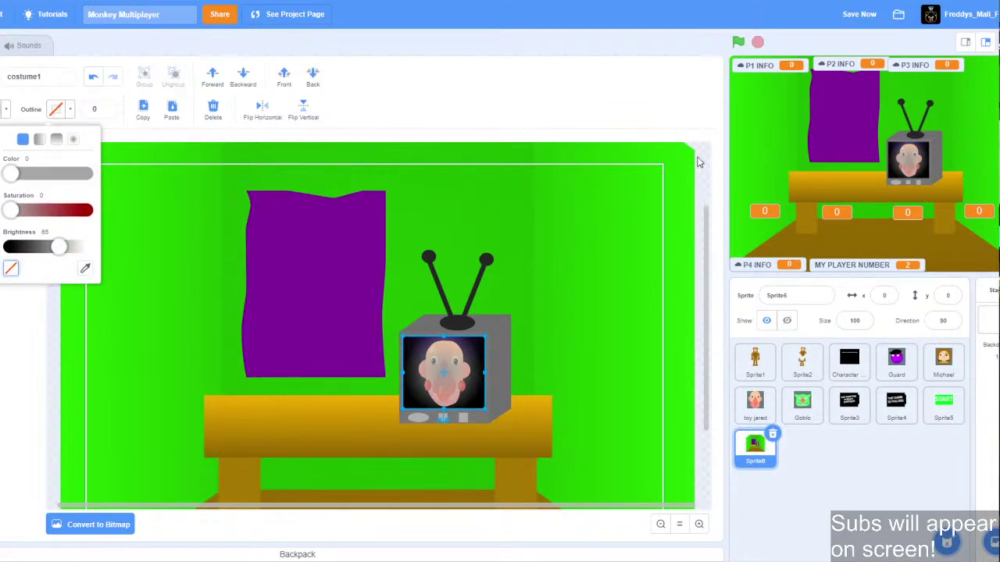
{"action": "left_click", "coordinate": [699, 161]}
{"action": "key", "text": "ctrl+s"}
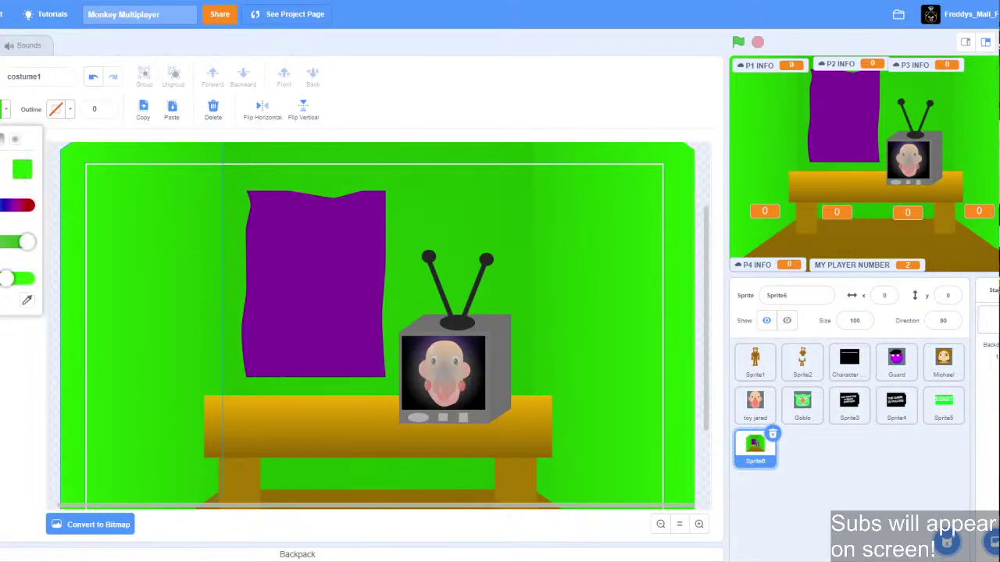
{"action": "left_click", "coordinate": [0, 139]}
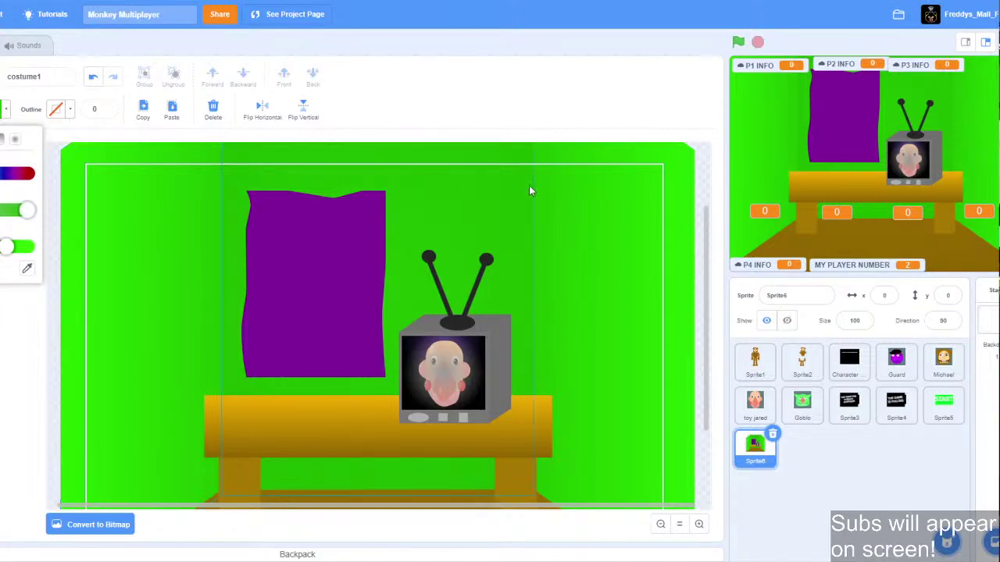
{"action": "left_click", "coordinate": [709, 181]}
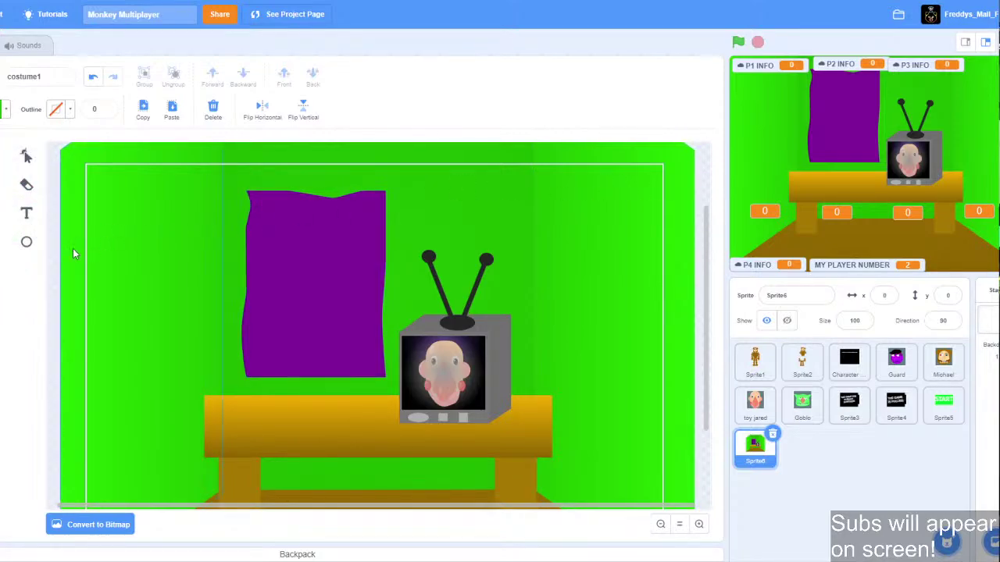
{"action": "left_click", "coordinate": [26, 243]}
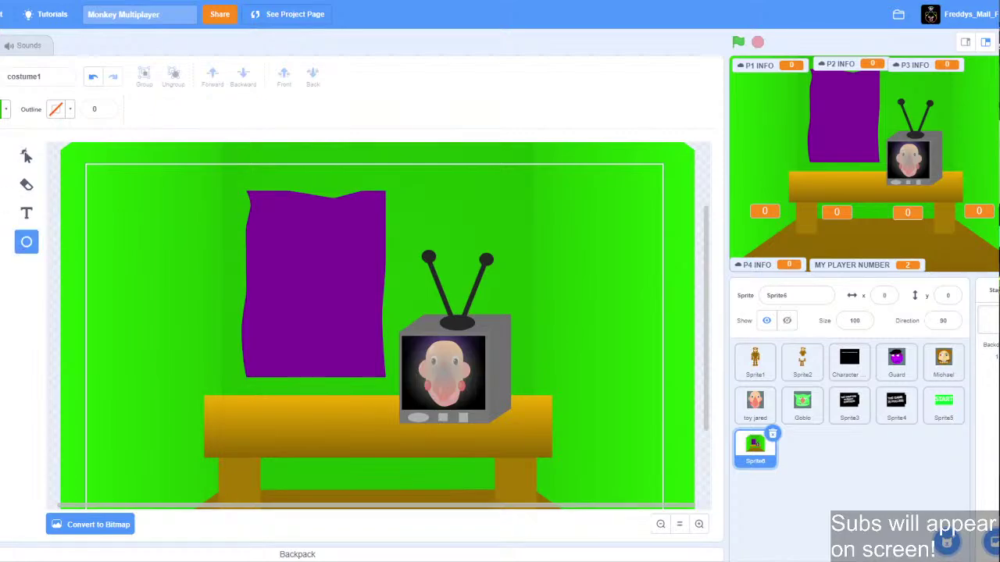
{"action": "left_click", "coordinate": [0, 156]}
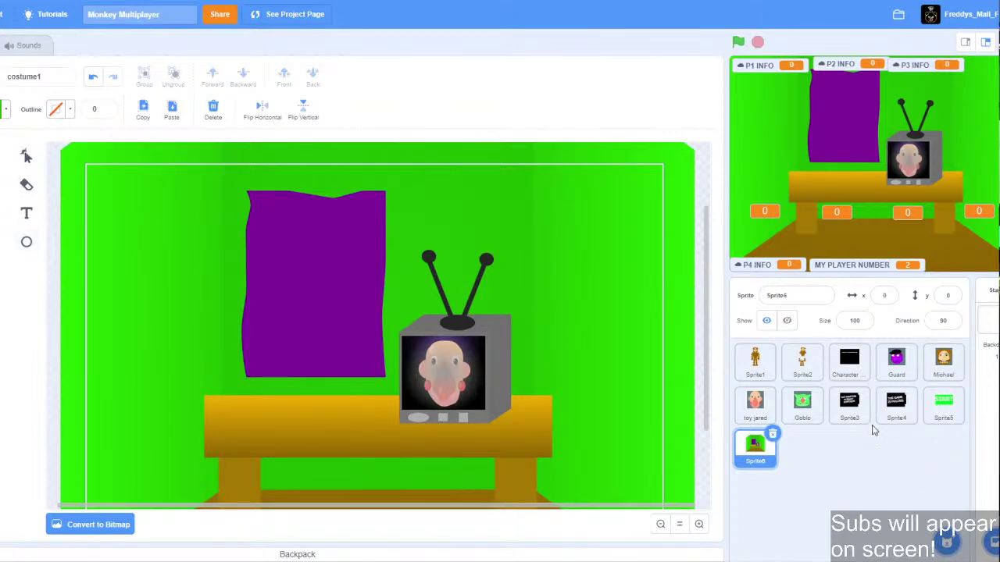
Group all parts of the brown bear in Sprite1 and paste a copy of it into Sprite6's costume.
{"action": "left_click", "coordinate": [770, 364]}
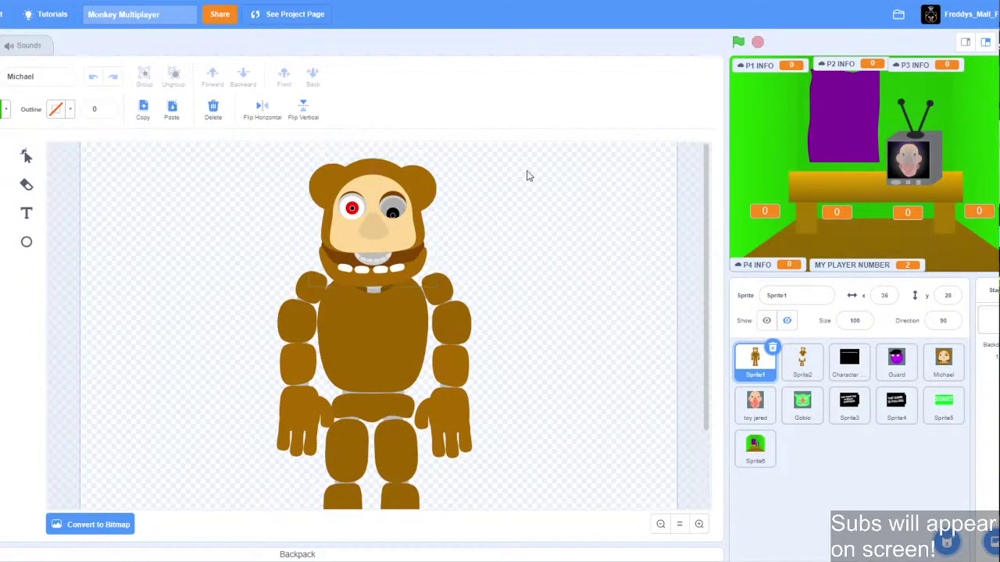
{"action": "key", "text": "ctrl+a"}
{"action": "left_click", "coordinate": [661, 524]}
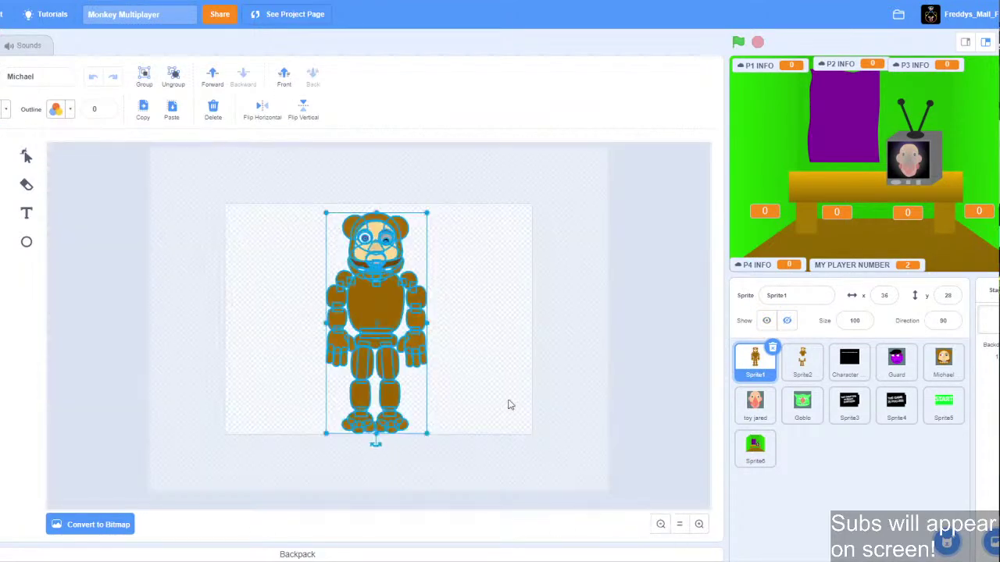
{"action": "left_click", "coordinate": [144, 74]}
{"action": "left_click", "coordinate": [754, 444]}
{"action": "key", "text": "ctrl+v"}
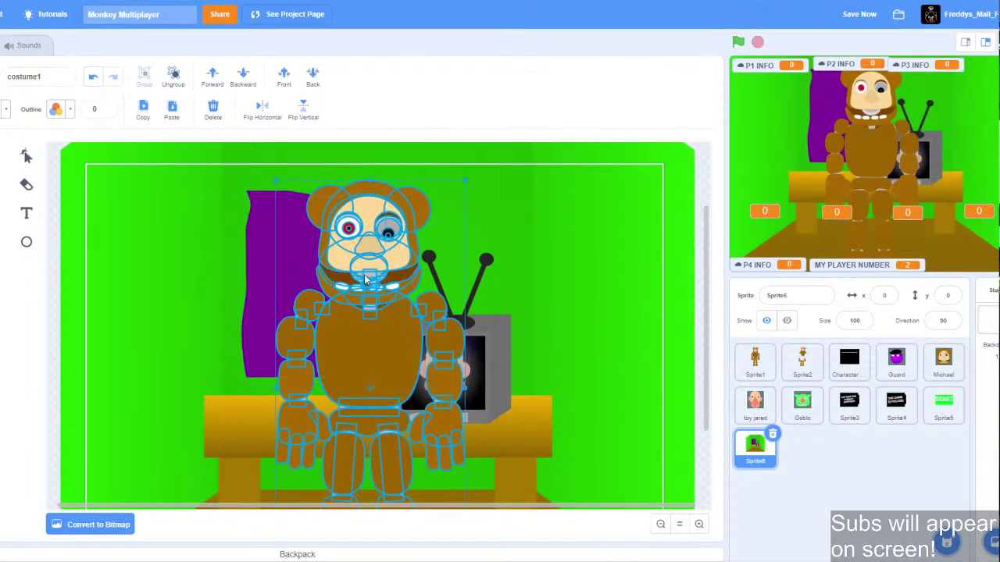
Scale the pasted bear down and place it in front of the purple poster beside the TV.
{"action": "left_click_drag", "start_coordinate": [370, 226], "coordinate": [363, 226]}
{"action": "left_click_drag", "start_coordinate": [270, 179], "coordinate": [364, 386]}
{"action": "left_click_drag", "start_coordinate": [400, 441], "coordinate": [293, 266]}
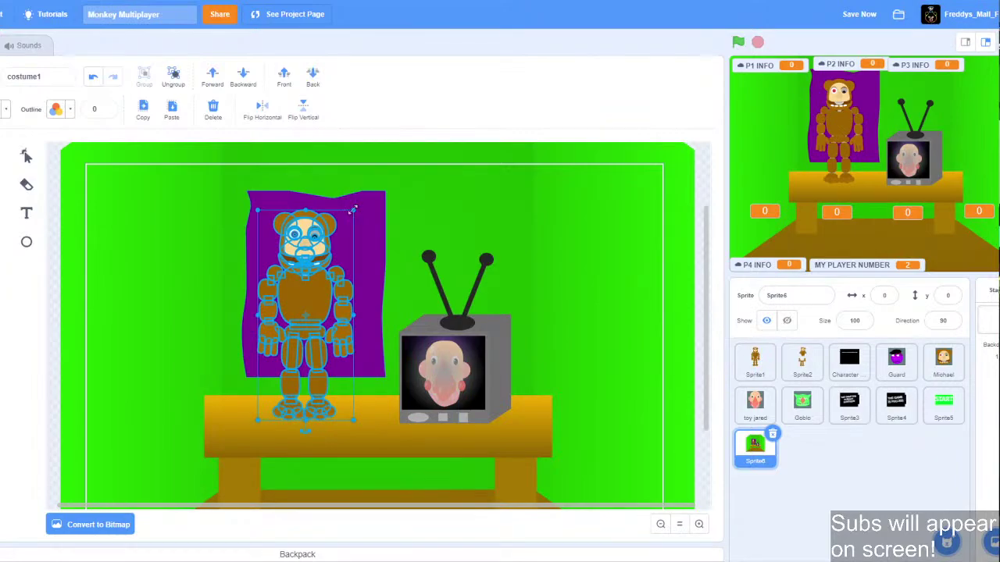
{"action": "left_click_drag", "start_coordinate": [353, 209], "coordinate": [378, 159]}
{"action": "mouse_move", "coordinate": [321, 252]}
{"action": "left_mouse_down"}
{"action": "mouse_move", "coordinate": [315, 303]}
{"action": "mouse_move", "coordinate": [310, 291]}
{"action": "left_mouse_up"}
{"action": "left_click", "coordinate": [699, 524]}
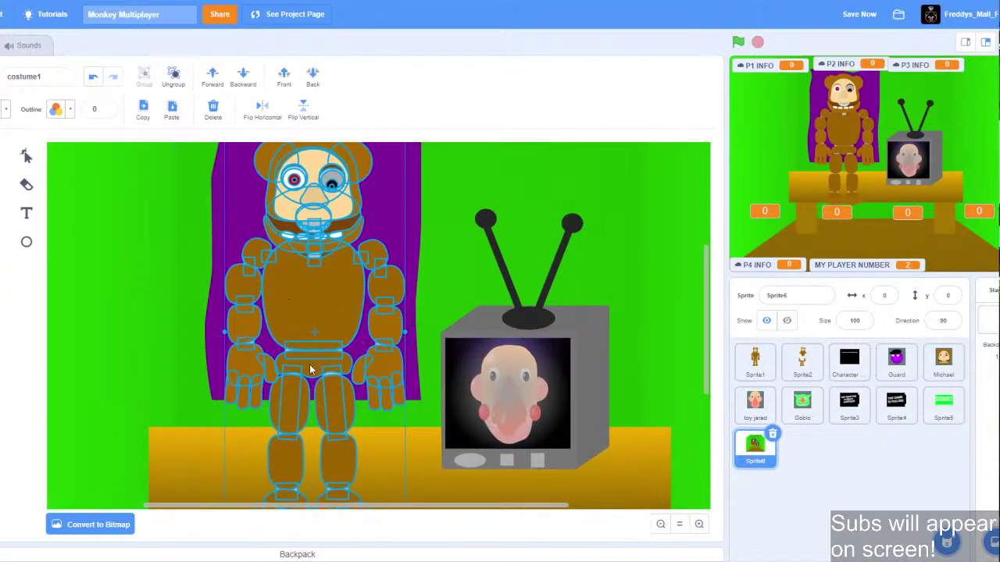
{"action": "left_click", "coordinate": [659, 524]}
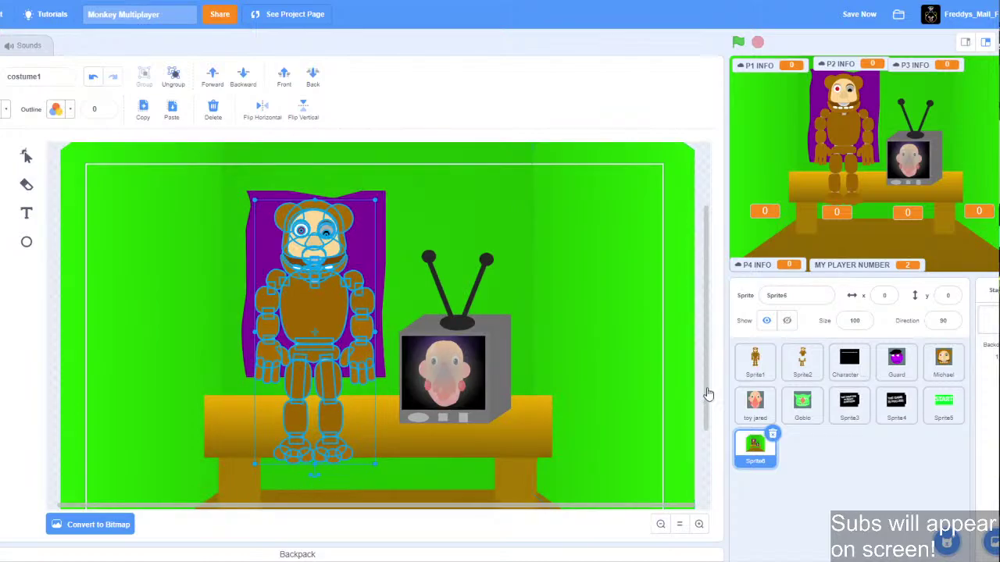
{"action": "left_click", "coordinate": [704, 464]}
Ungroup the bear and delete the lower leg and foot on the side nearer the TV.
{"action": "left_click", "coordinate": [321, 388]}
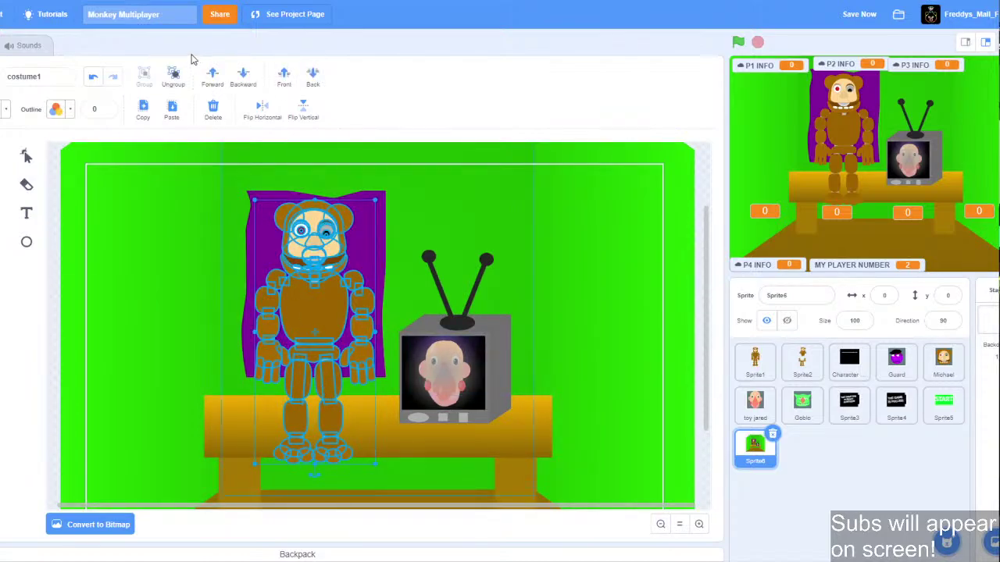
{"action": "left_click", "coordinate": [173, 76]}
{"action": "left_click", "coordinate": [702, 444]}
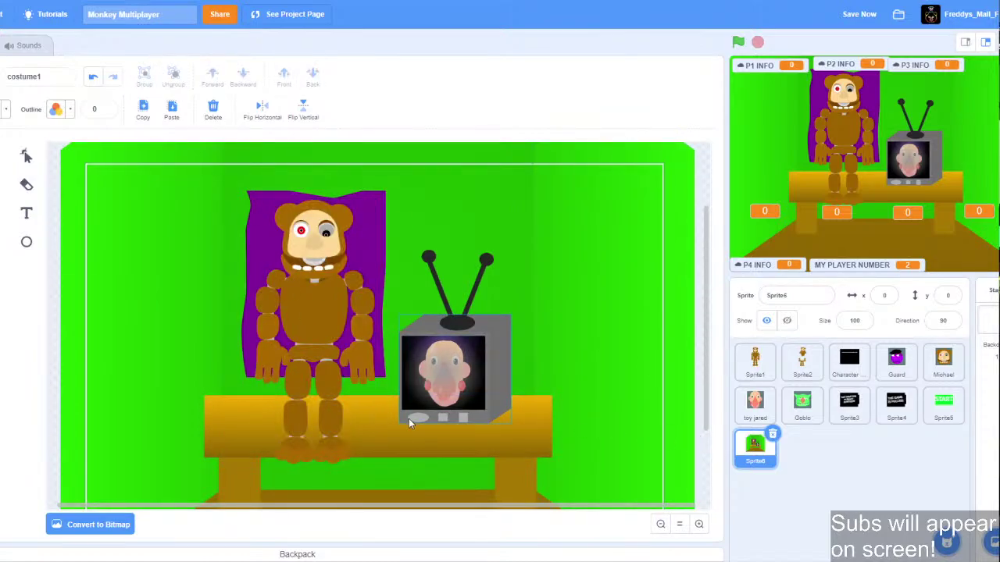
{"action": "left_click", "coordinate": [331, 422]}
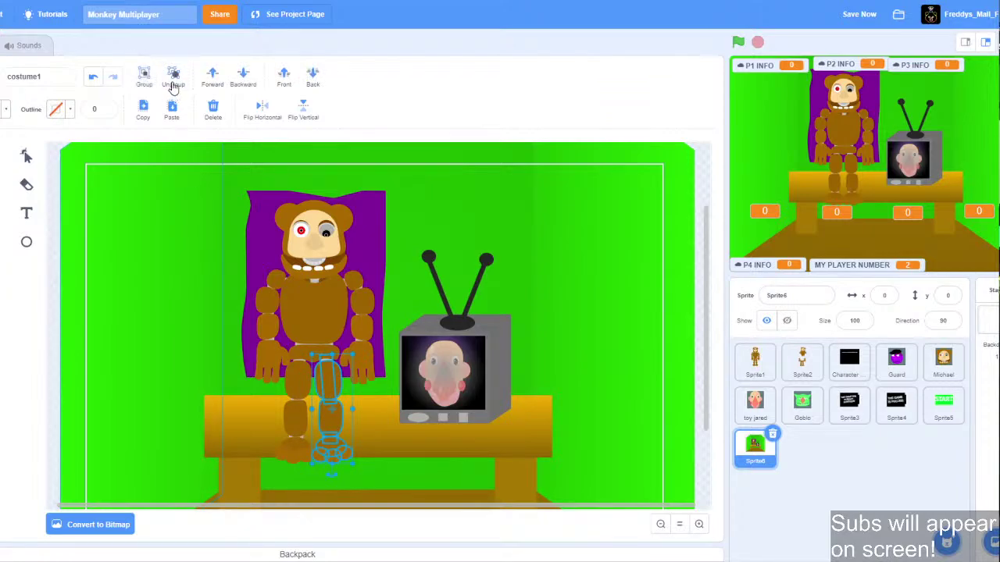
{"action": "left_click", "coordinate": [173, 83]}
{"action": "left_click", "coordinate": [701, 403]}
{"action": "left_click", "coordinate": [330, 419]}
{"action": "key", "text": "Delete"}
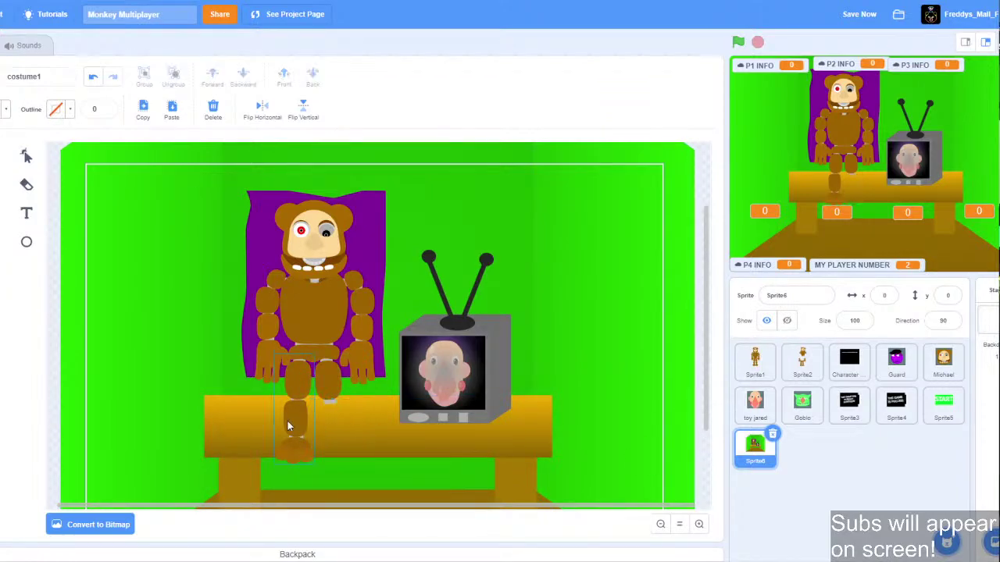
Ungroup the bear's other leg and delete its lower leg and foot.
{"action": "left_click", "coordinate": [287, 425]}
{"action": "left_click", "coordinate": [174, 78]}
{"action": "left_click", "coordinate": [706, 447]}
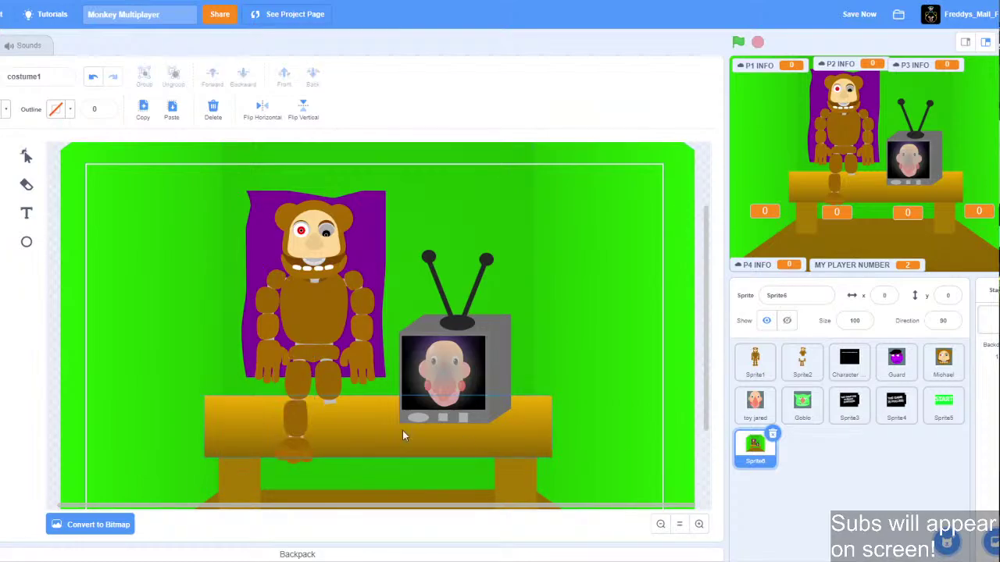
{"action": "left_click", "coordinate": [290, 431]}
{"action": "key", "text": "Delete"}
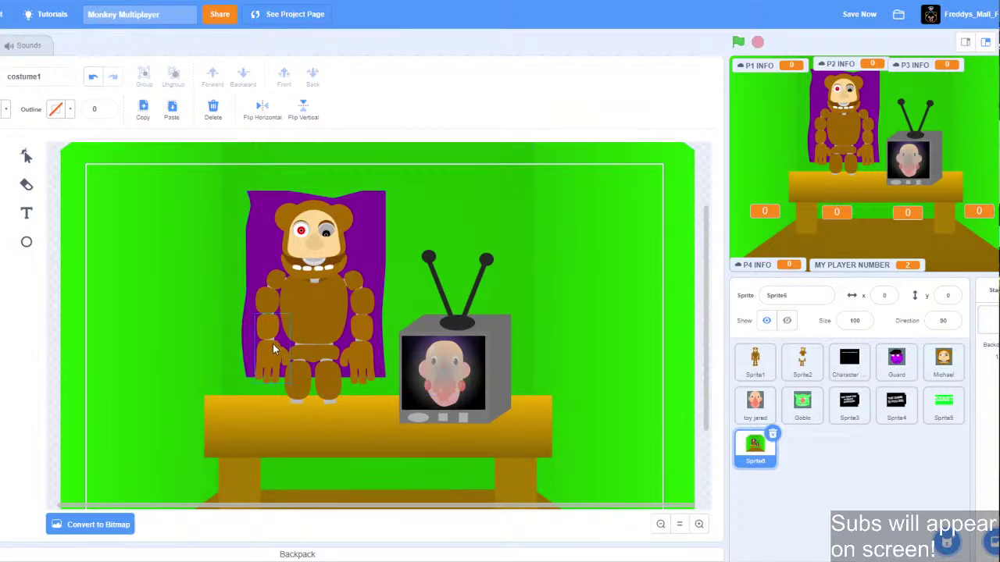
Rotate the bear's upper arms slightly and move the forearm nearer the TV up to meet its upper arm.
{"action": "left_click", "coordinate": [272, 285]}
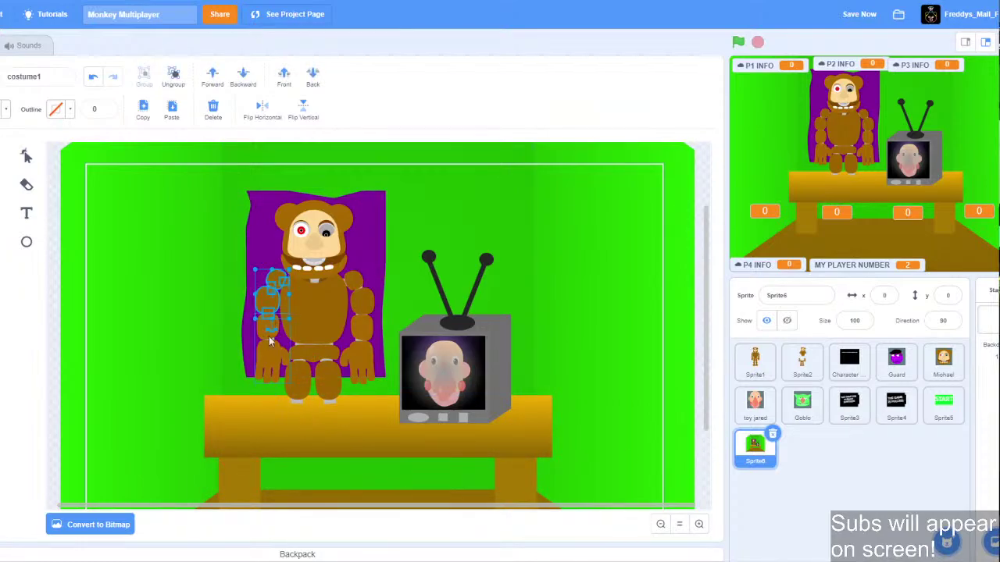
{"action": "left_click_drag", "start_coordinate": [271, 331], "coordinate": [358, 295]}
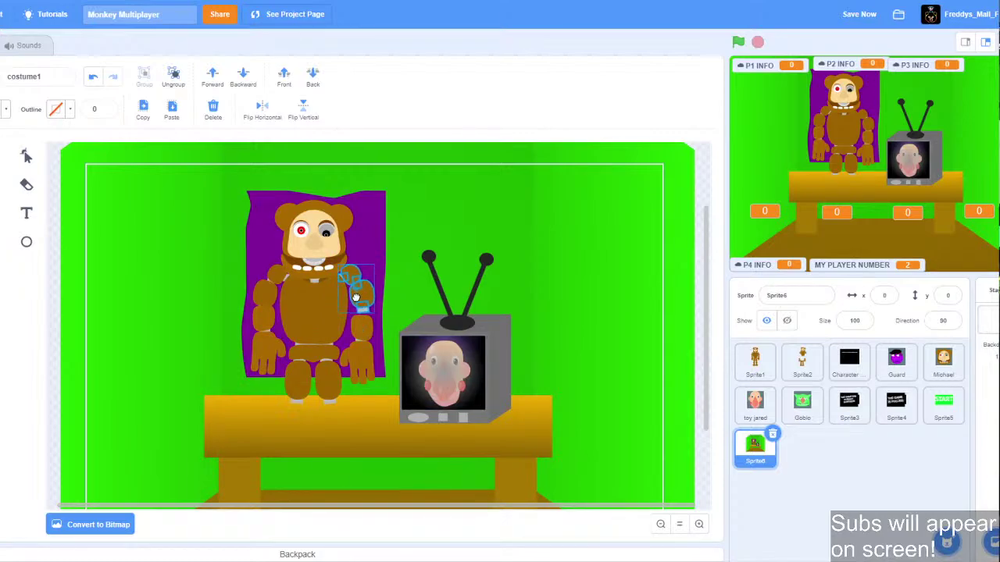
{"action": "left_click", "coordinate": [366, 330]}
{"action": "left_click_drag", "start_coordinate": [367, 334], "coordinate": [367, 320]}
{"action": "left_click", "coordinate": [416, 274]}
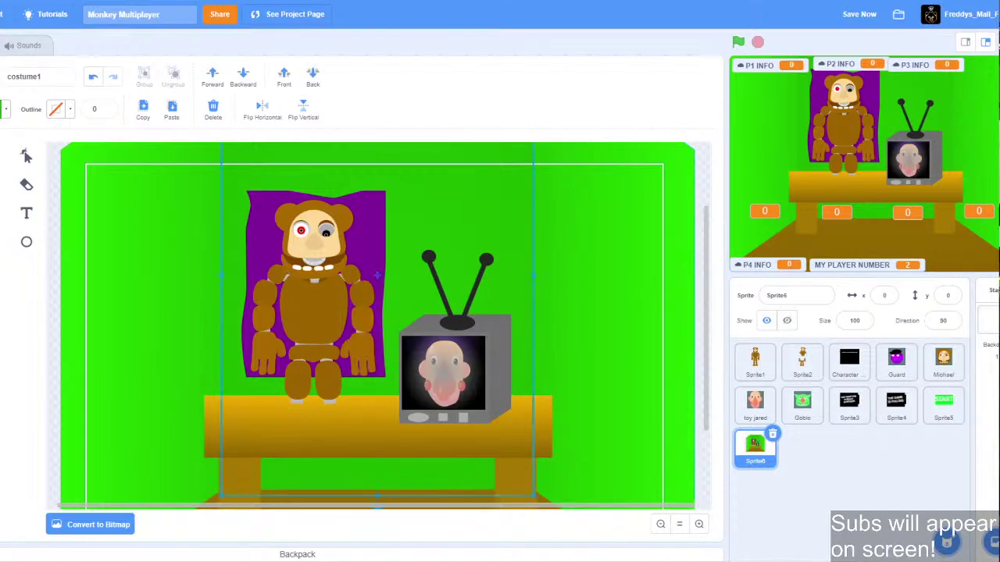
Shorten the grey rod in the bear's leg nearer the TV by moving its lower corners up behind the thigh.
{"action": "left_click", "coordinate": [699, 524]}
{"action": "left_click", "coordinate": [315, 436]}
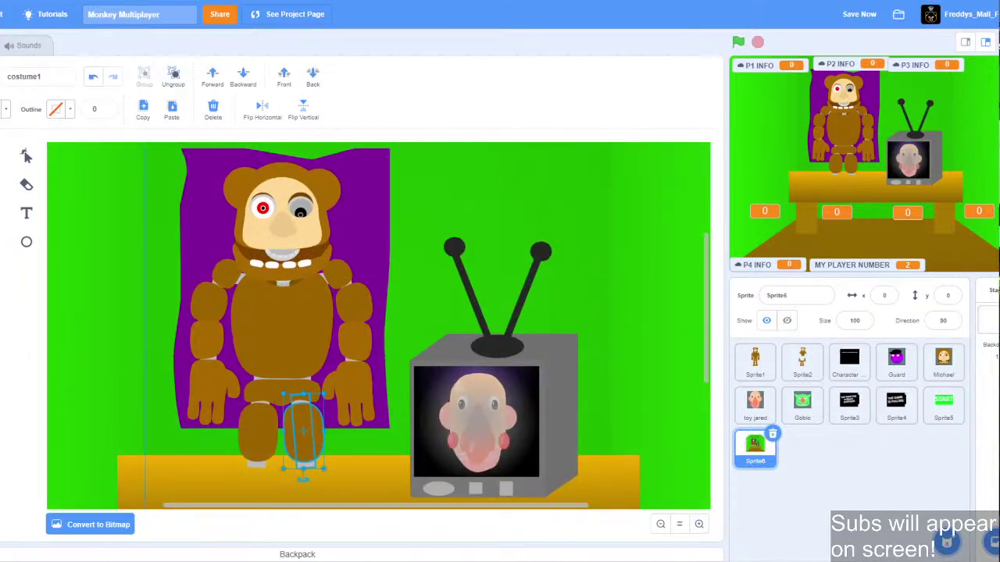
{"action": "left_click", "coordinate": [26, 156]}
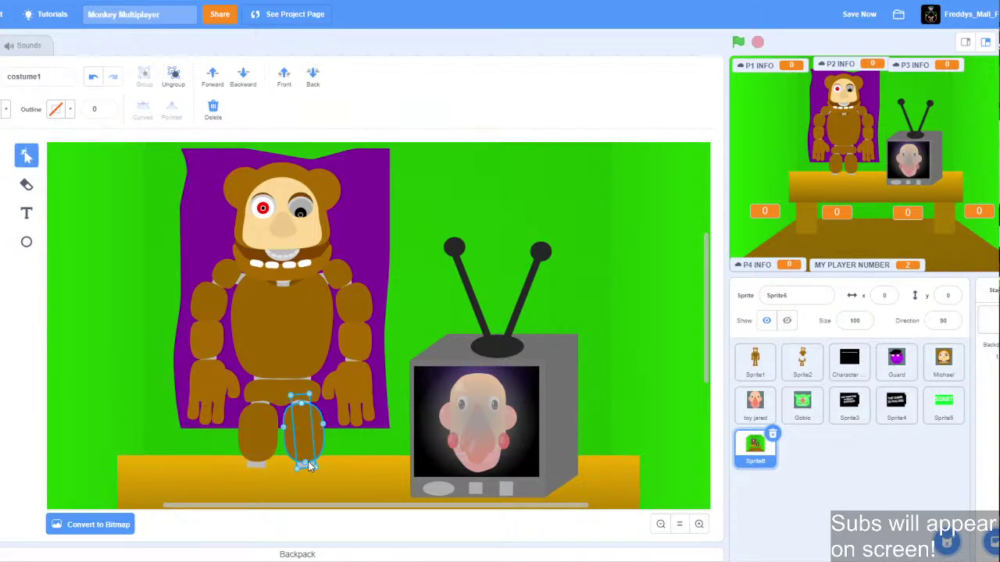
{"action": "left_click_drag", "start_coordinate": [297, 468], "coordinate": [295, 432]}
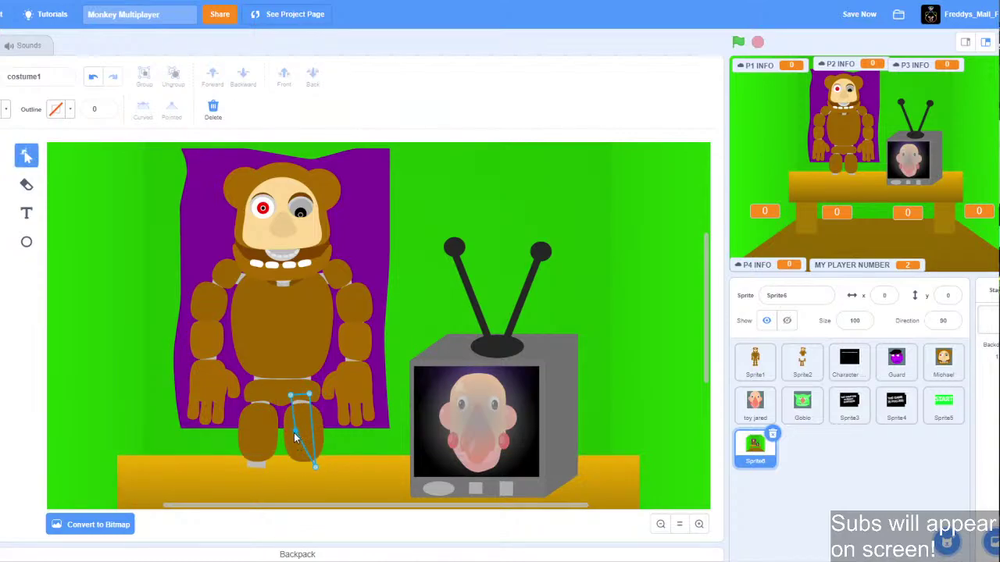
{"action": "left_click_drag", "start_coordinate": [315, 467], "coordinate": [313, 429]}
{"action": "key", "text": "ctrl+z"}
{"action": "key", "text": "ctrl+z"}
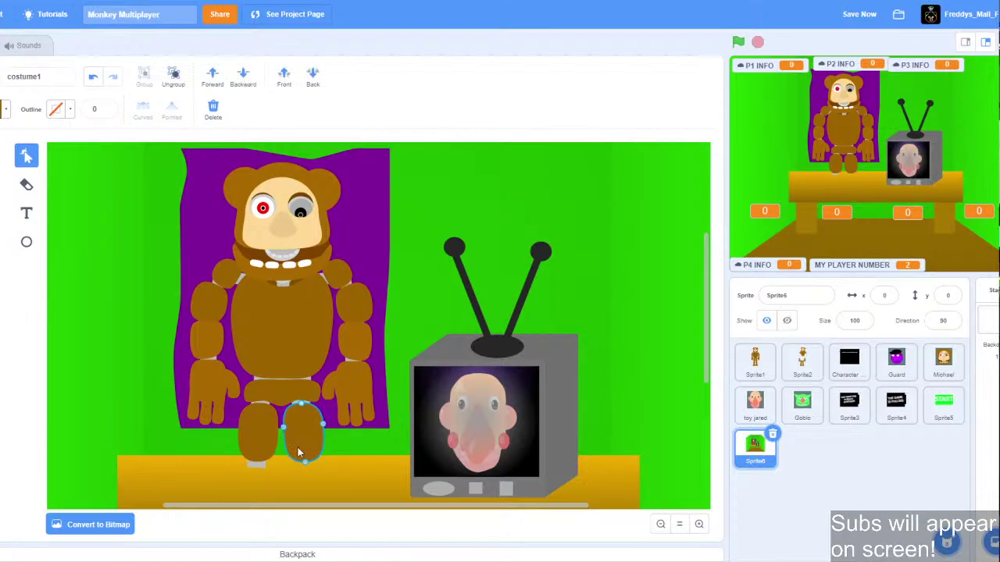
Raise the bottom points of the bear's thigh nearer the TV up to the poster's lower edge.
{"action": "left_click_drag", "start_coordinate": [307, 465], "coordinate": [303, 431]}
{"action": "left_click", "coordinate": [172, 107]}
{"action": "left_click_drag", "start_coordinate": [325, 428], "coordinate": [325, 425]}
{"action": "left_click", "coordinate": [699, 524]}
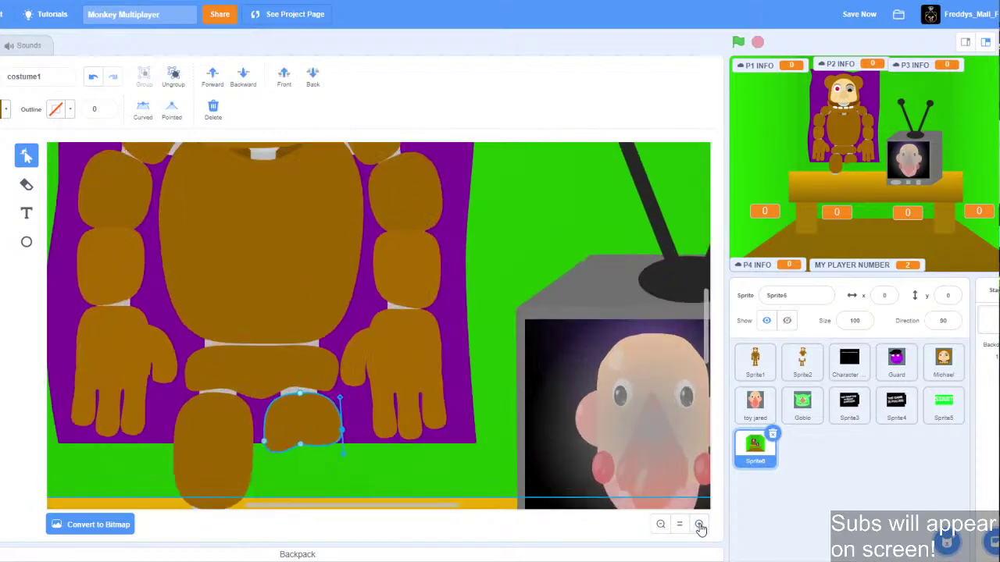
{"action": "left_click", "coordinate": [699, 524]}
{"action": "left_click", "coordinate": [362, 454]}
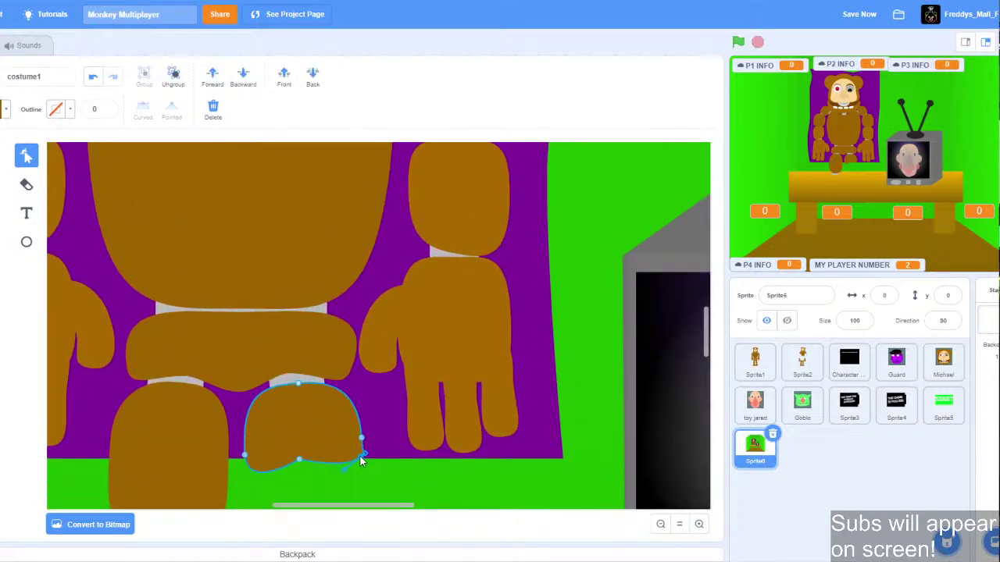
{"action": "left_click_drag", "start_coordinate": [261, 467], "coordinate": [263, 458]}
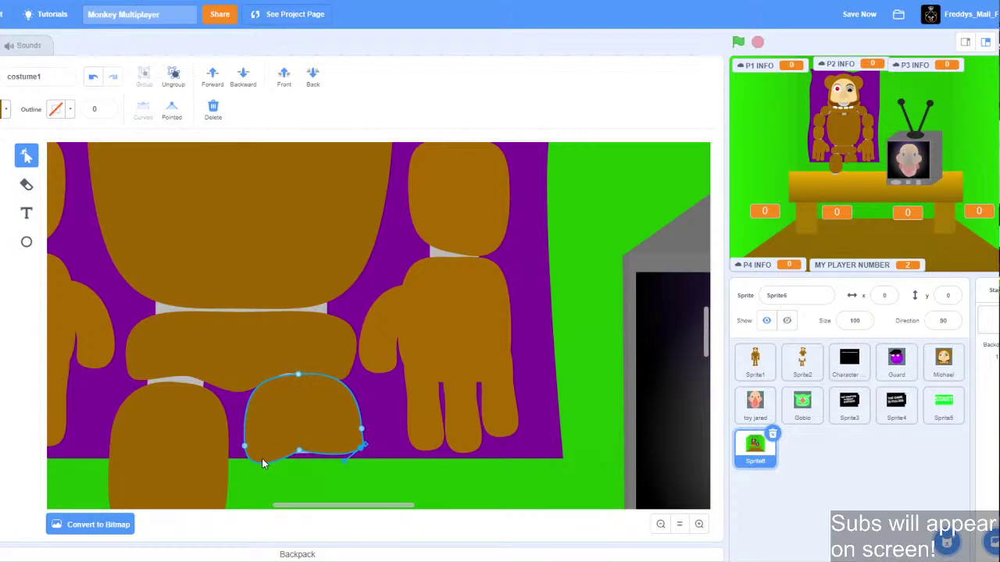
{"action": "key", "text": "ctrl+z"}
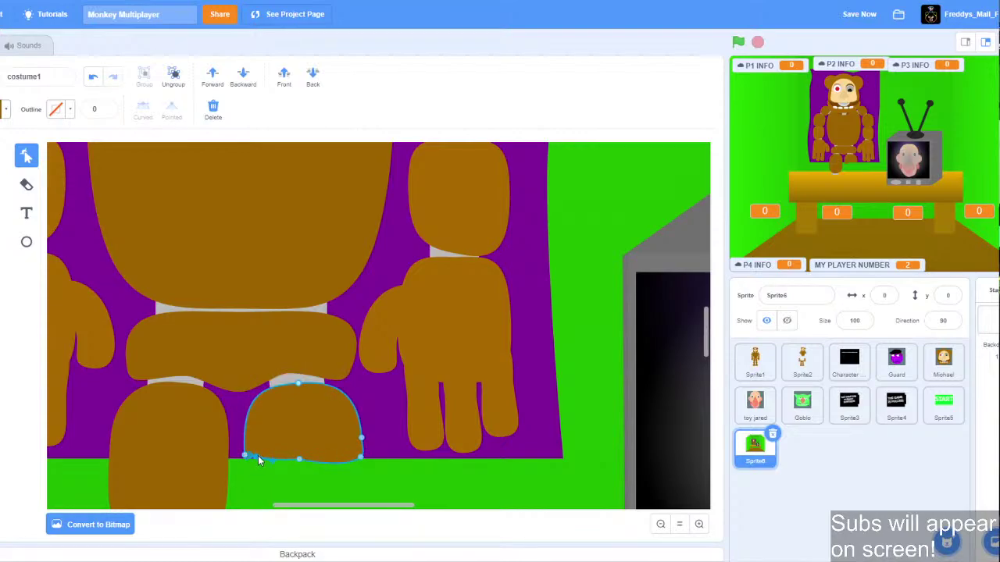
Make that thigh's lower corner points pointed and align them so its bottom is cut flat along the poster's lower edge.
{"action": "left_click", "coordinate": [258, 457]}
{"action": "left_click", "coordinate": [172, 111]}
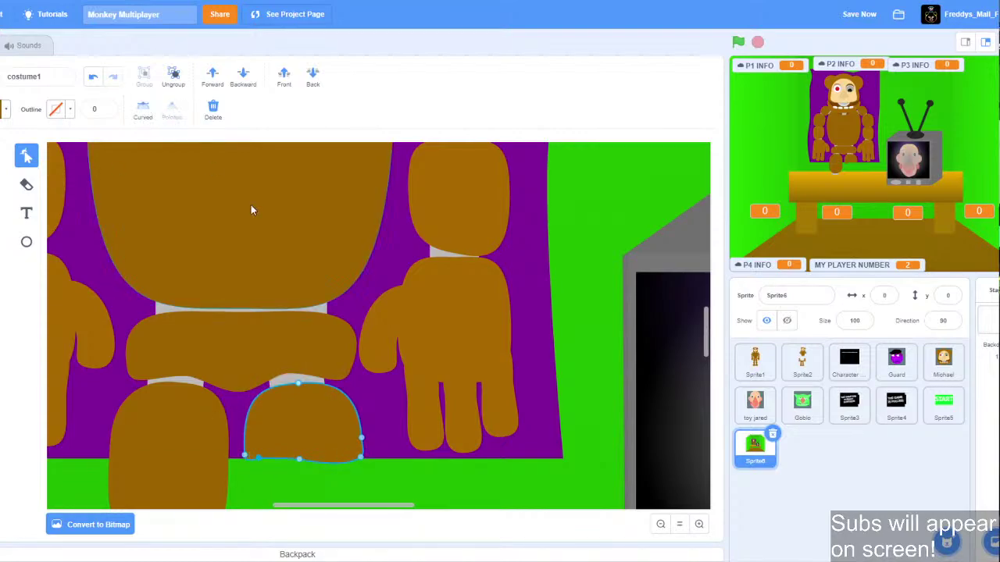
{"action": "left_click", "coordinate": [359, 461]}
{"action": "left_click", "coordinate": [171, 111]}
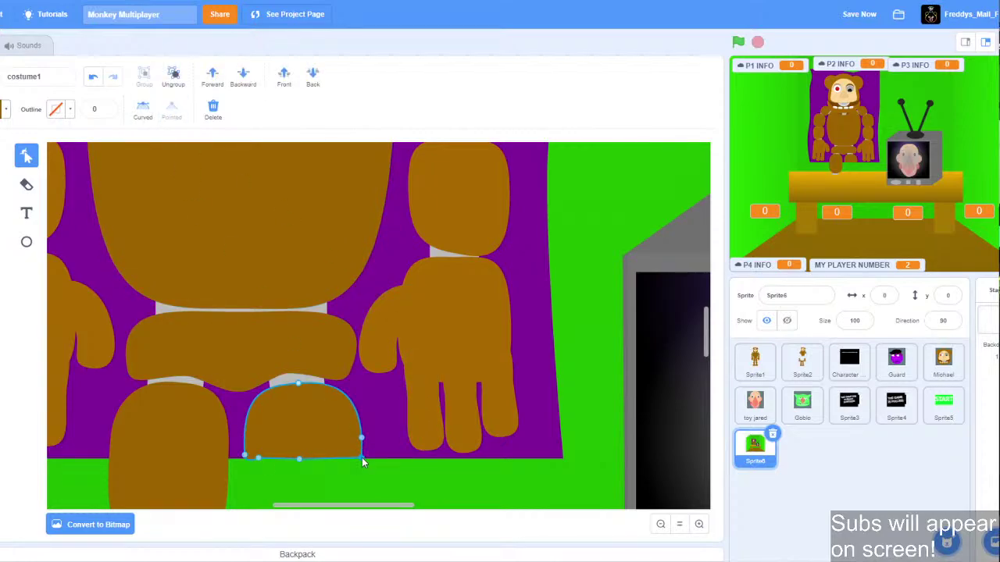
{"action": "left_click", "coordinate": [247, 457]}
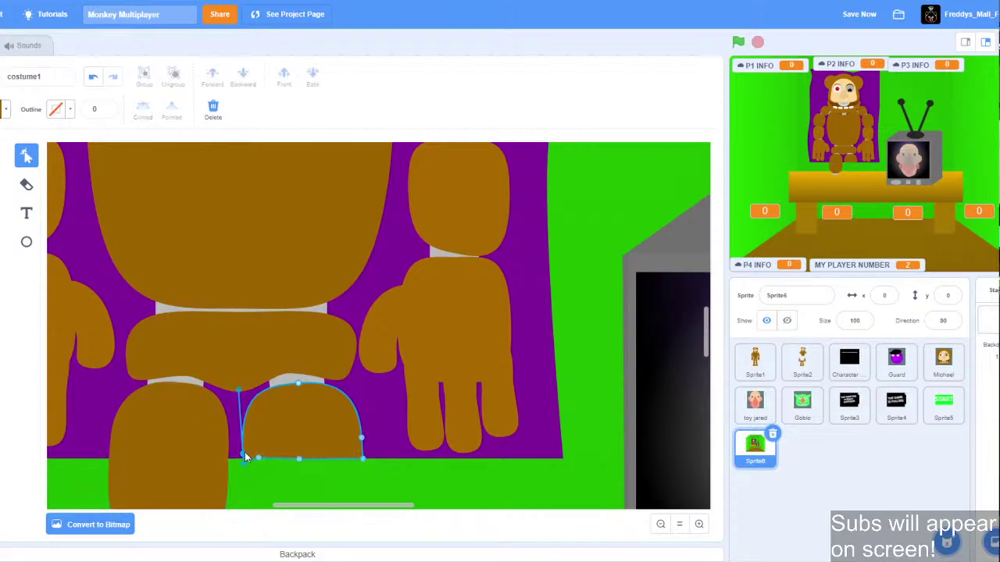
{"action": "left_click", "coordinate": [260, 461]}
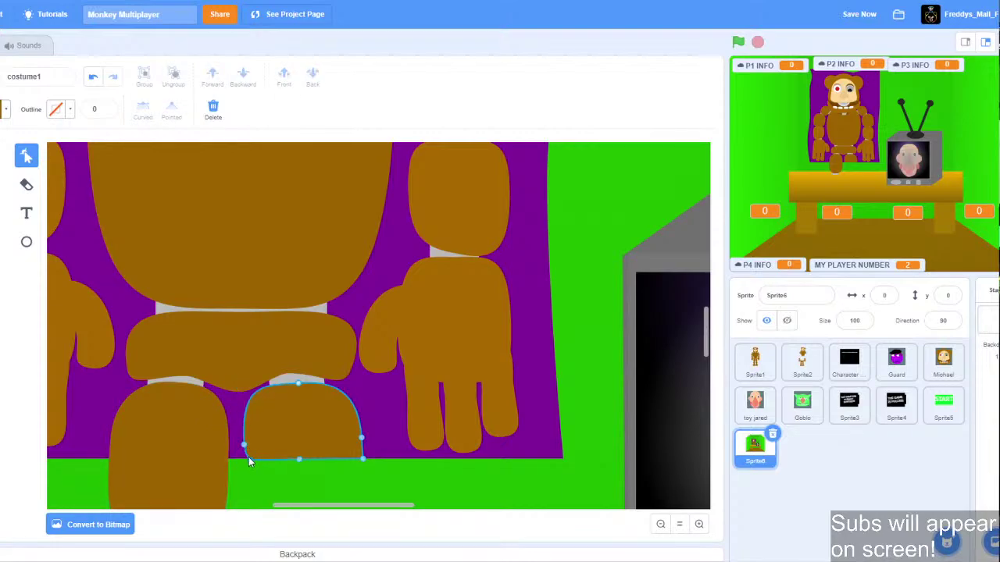
{"action": "left_click", "coordinate": [549, 498]}
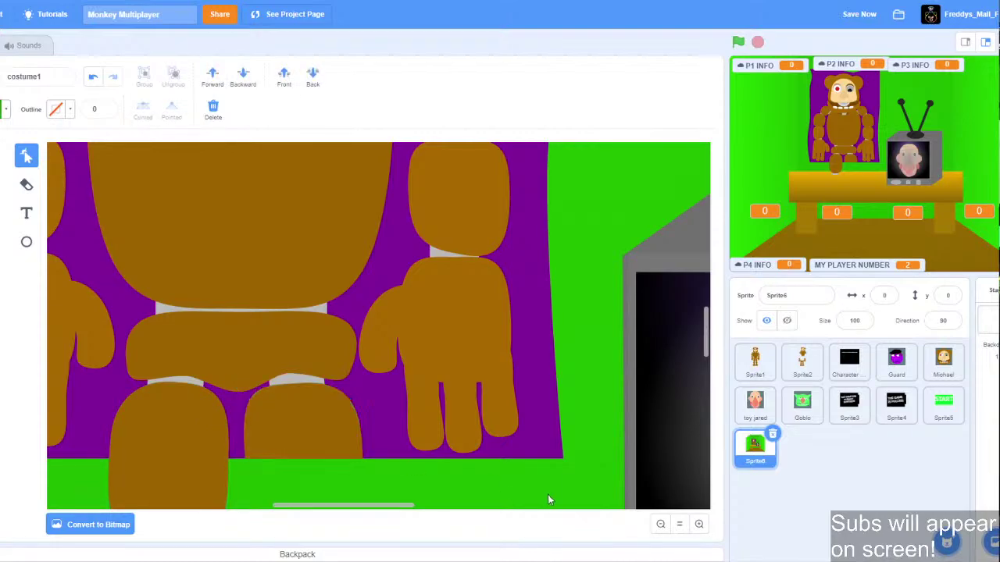
Delete the bear's untrimmed leg on the side away from the TV.
{"action": "left_click", "coordinate": [656, 526]}
{"action": "left_click", "coordinate": [6, 157]}
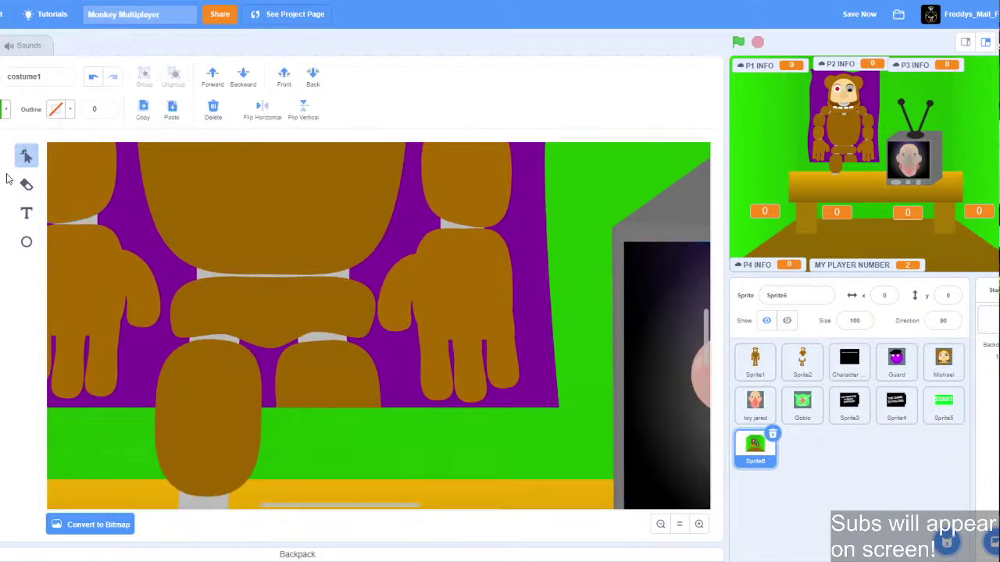
{"action": "left_click", "coordinate": [178, 402]}
Duplicate the trimmed leg, flip the copy horizontally, and place it behind the hips on the side away from the TV.
{"action": "left_click_drag", "start_coordinate": [178, 400], "coordinate": [318, 387]}
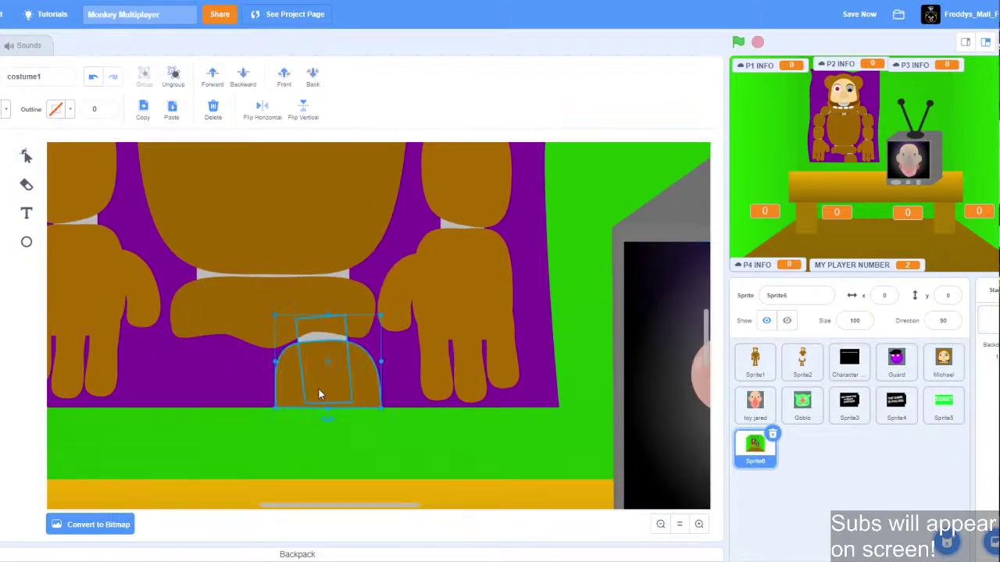
{"action": "key", "text": "ctrl+c"}
{"action": "key", "text": "ctrl+v"}
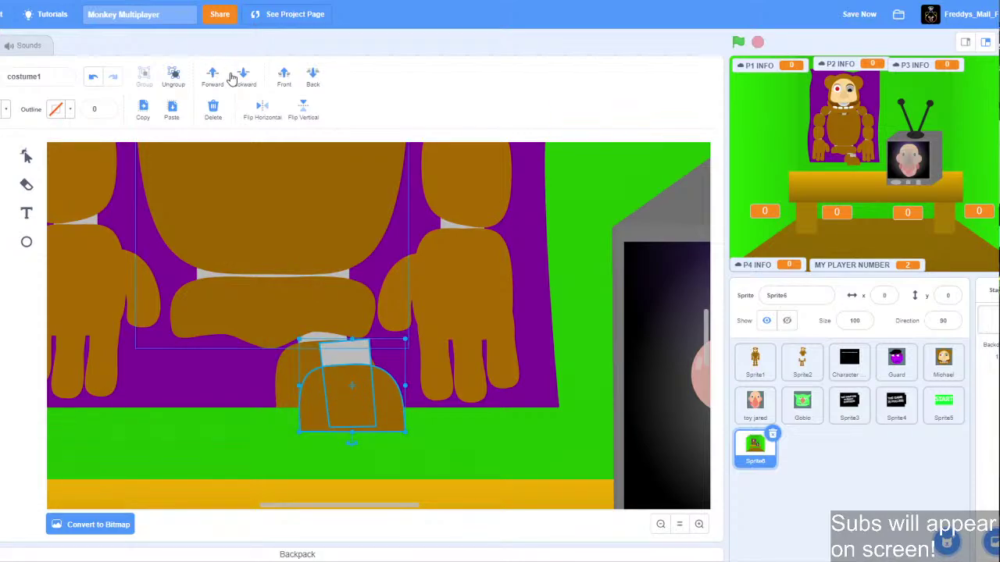
{"action": "left_click", "coordinate": [262, 109]}
{"action": "left_click_drag", "start_coordinate": [358, 391], "coordinate": [219, 364]}
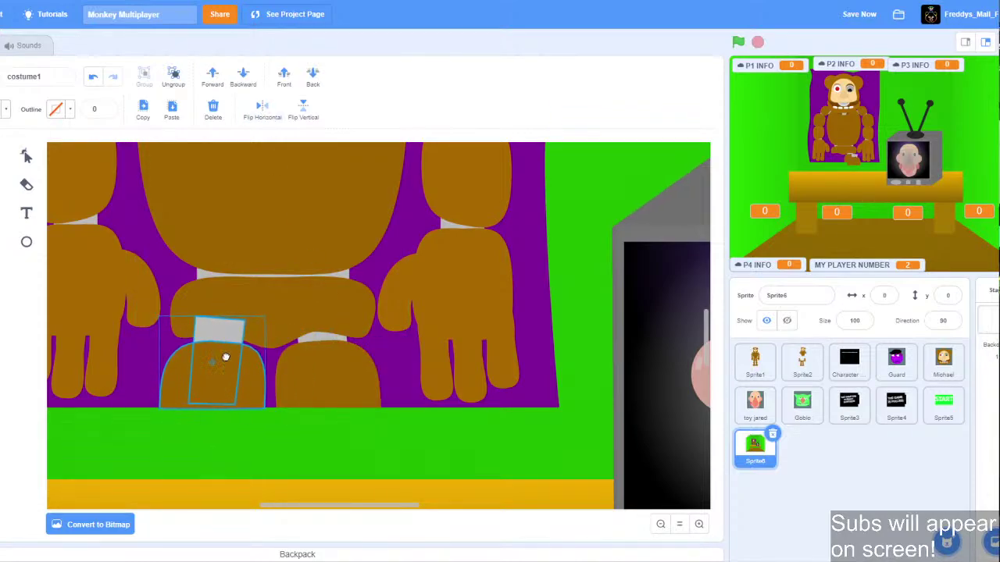
{"action": "left_click", "coordinate": [243, 78]}
{"action": "left_click", "coordinate": [424, 472]}
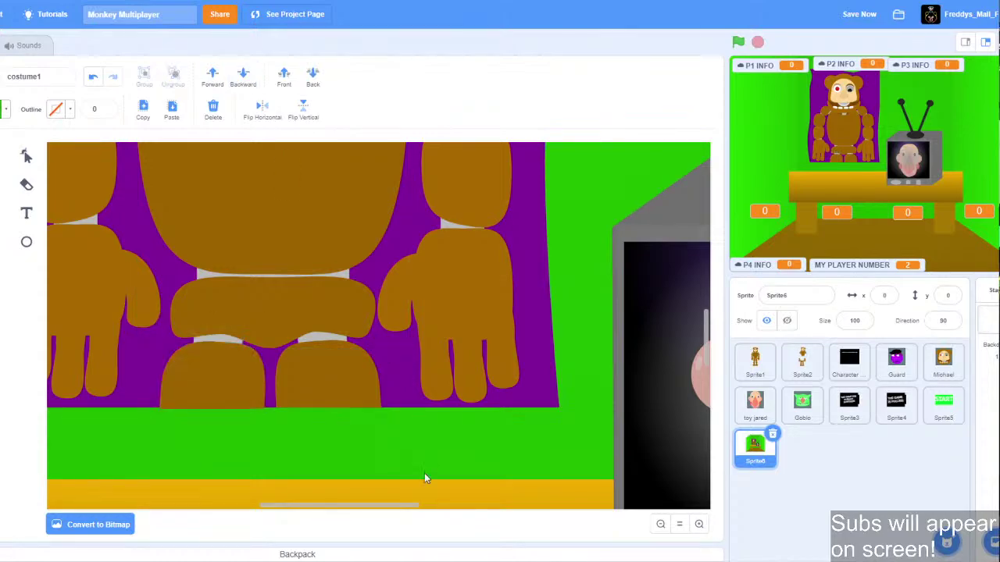
Save the project with both of the bear's legs cut off at the poster's edge.
{"action": "left_click", "coordinate": [660, 524]}
{"action": "left_click", "coordinate": [660, 524]}
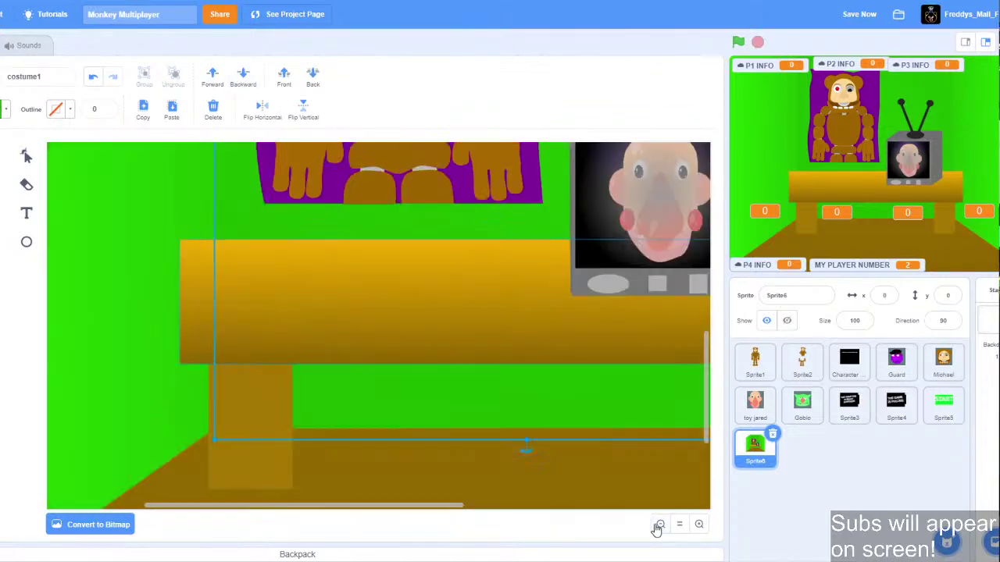
{"action": "left_click", "coordinate": [660, 524]}
{"action": "left_click", "coordinate": [660, 524]}
{"action": "left_click", "coordinate": [591, 446]}
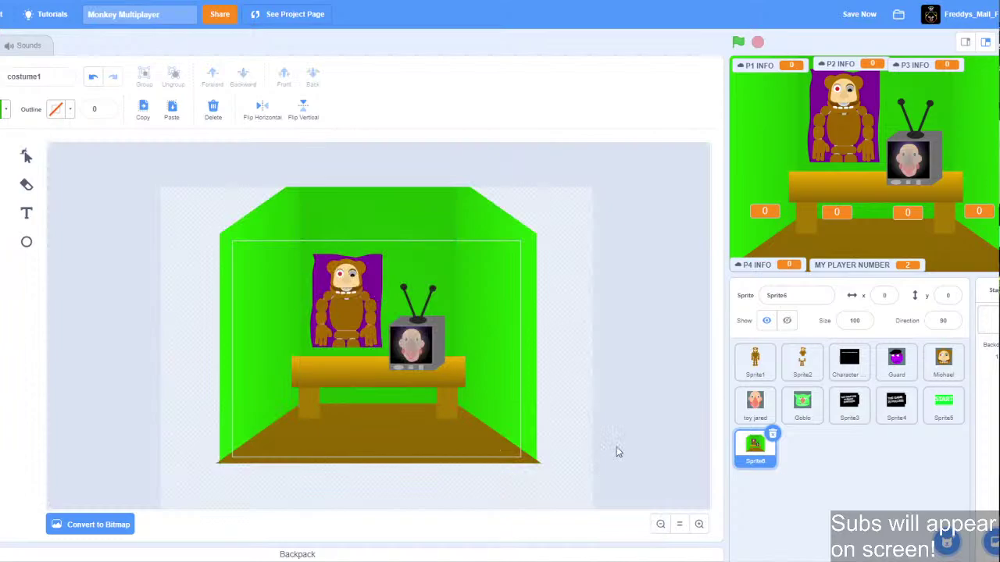
{"action": "left_click", "coordinate": [699, 524]}
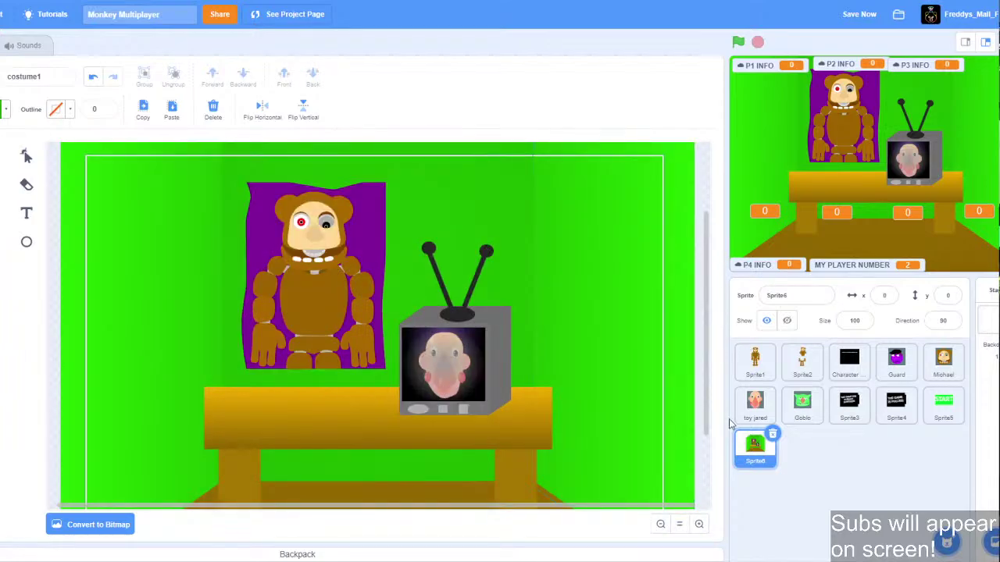
{"action": "left_click", "coordinate": [843, 18]}
Fill the TV's side face with a radial gradient of its grey and a muted green-grey, and save the project.
{"action": "left_click", "coordinate": [5, 110]}
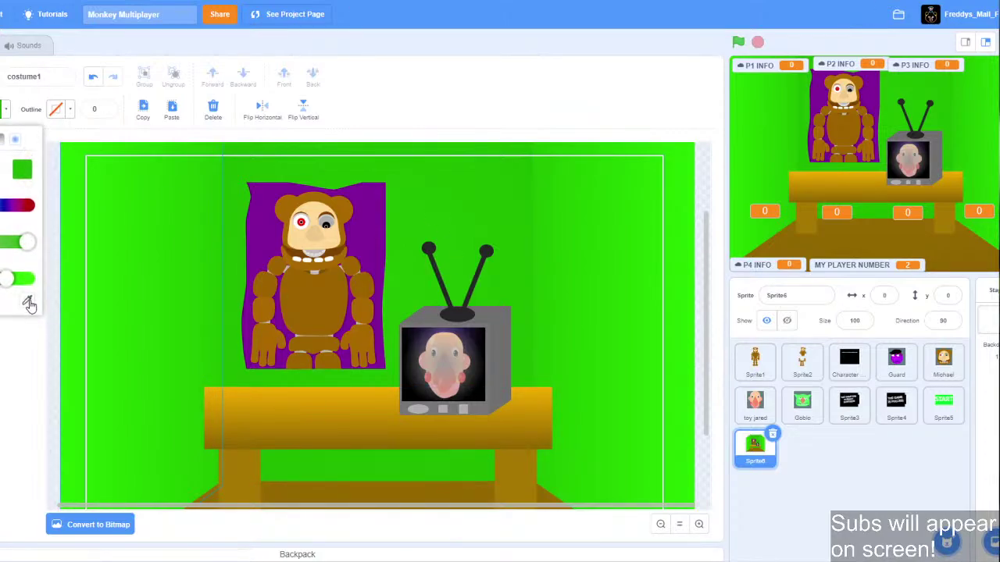
{"action": "left_click", "coordinate": [26, 302]}
{"action": "left_click", "coordinate": [495, 347]}
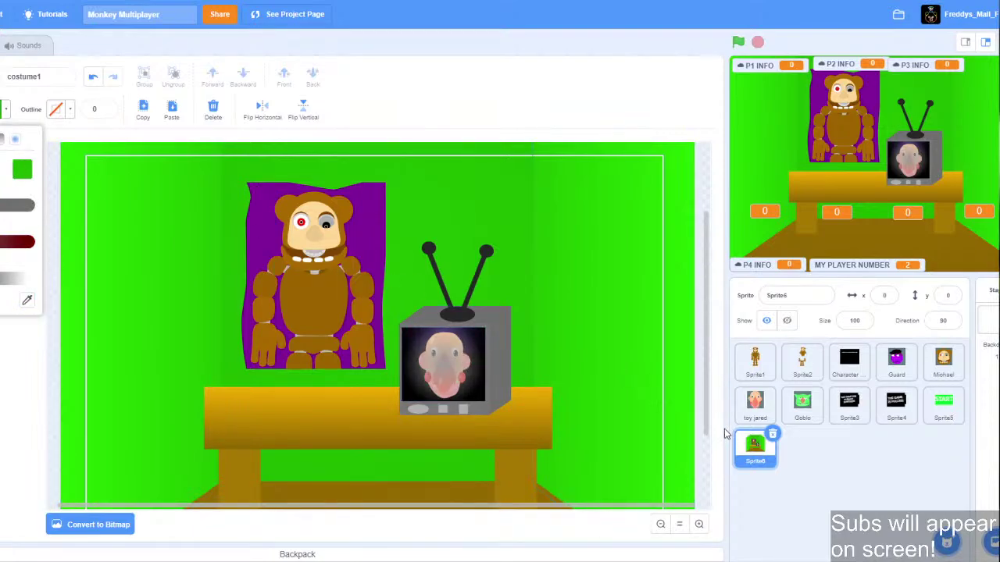
{"action": "left_click", "coordinate": [707, 457]}
{"action": "left_click", "coordinate": [5, 109]}
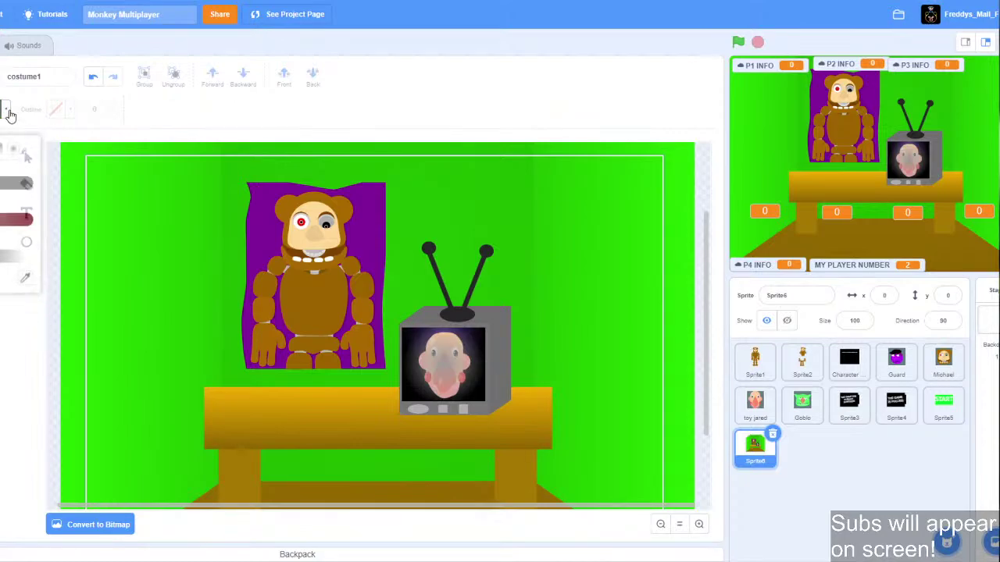
{"action": "left_click", "coordinate": [18, 143]}
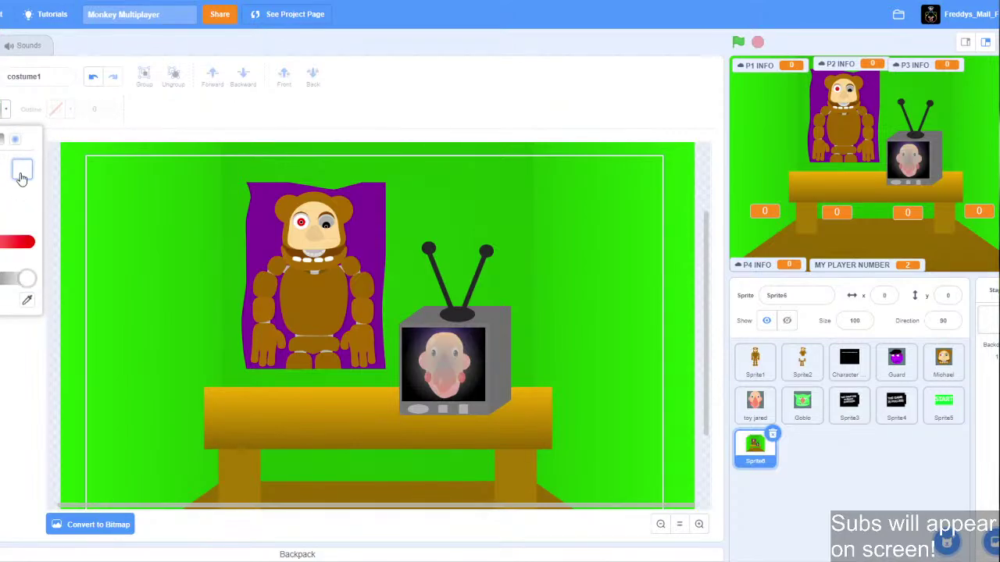
{"action": "left_click", "coordinate": [22, 175]}
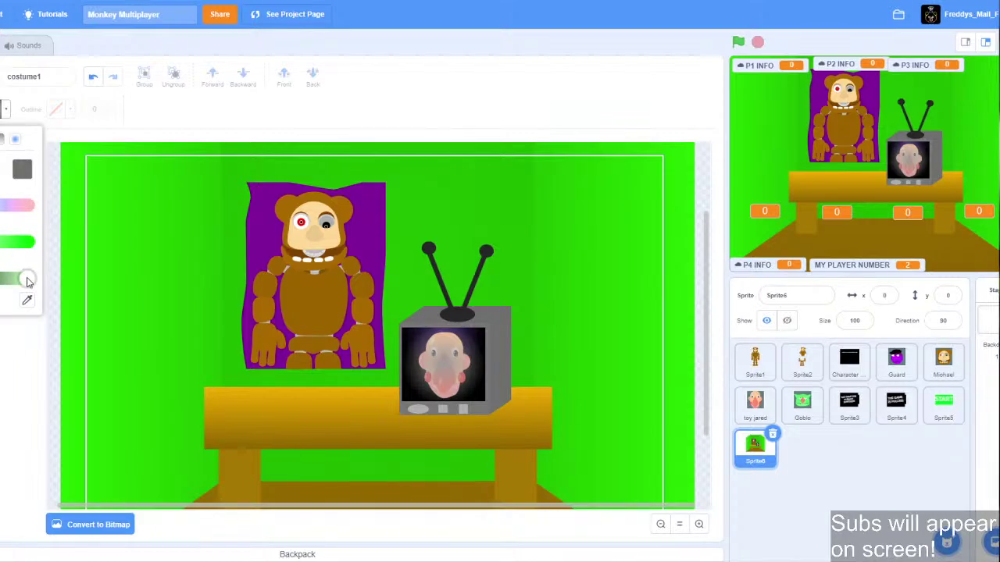
{"action": "left_click_drag", "start_coordinate": [27, 281], "coordinate": [22, 279]}
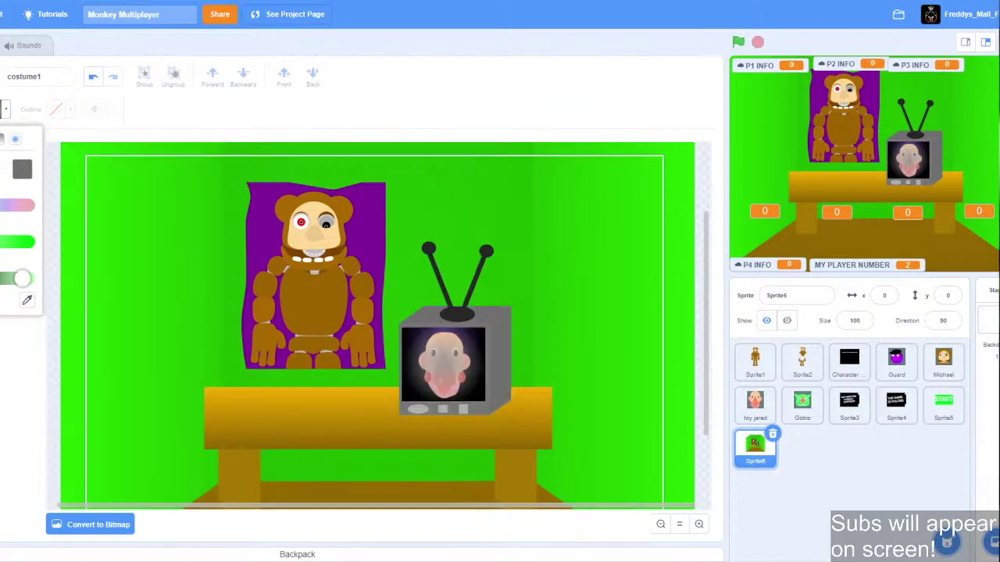
{"action": "left_click_drag", "start_coordinate": [7, 242], "coordinate": [0, 243]}
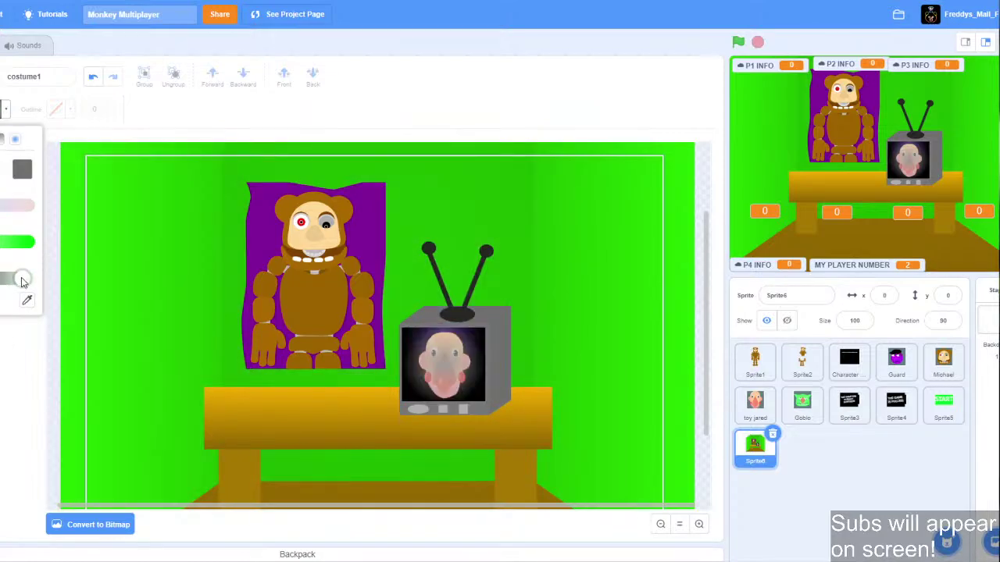
{"action": "left_click_drag", "start_coordinate": [22, 278], "coordinate": [1, 278]}
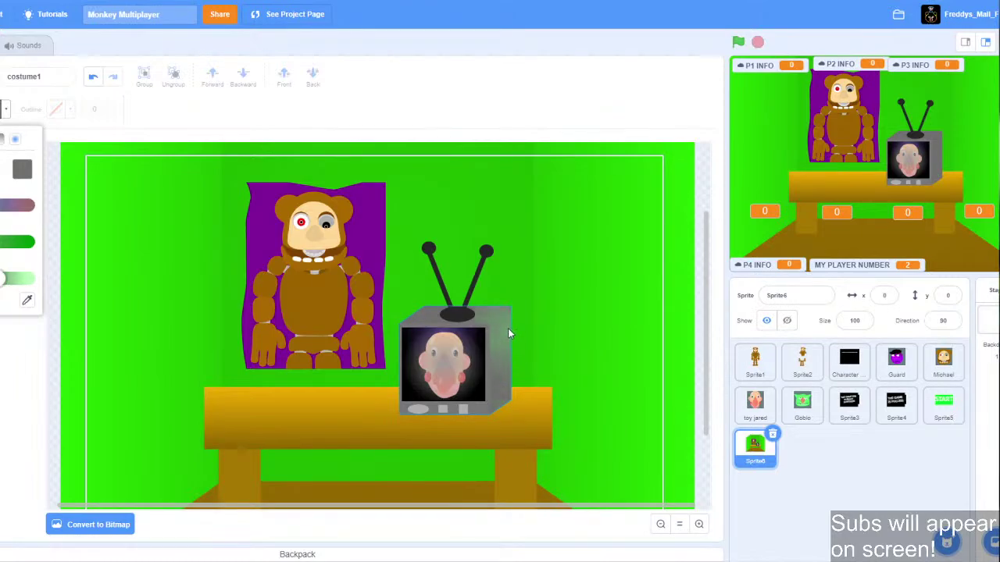
{"action": "left_click", "coordinate": [509, 333]}
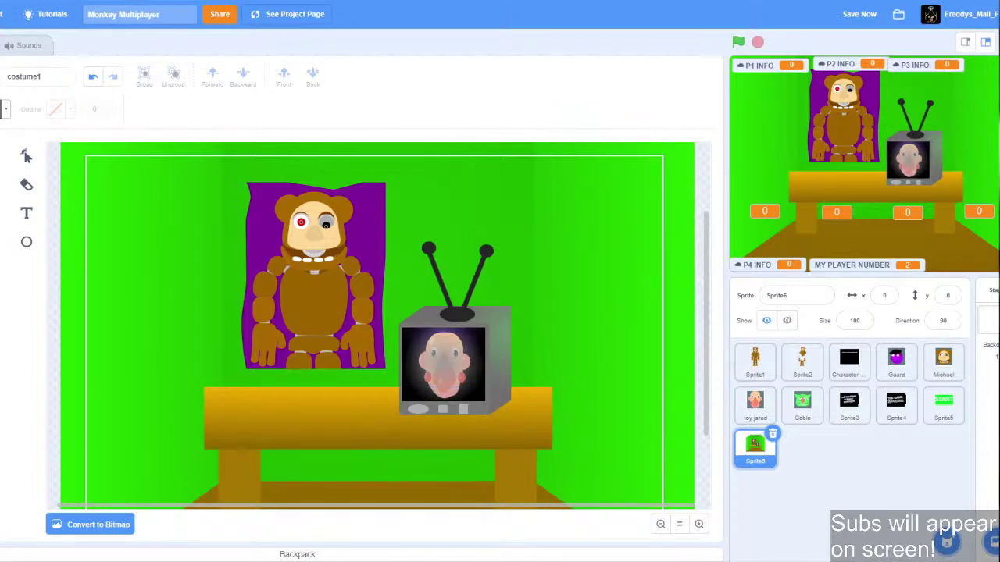
{"action": "left_click", "coordinate": [26, 156]}
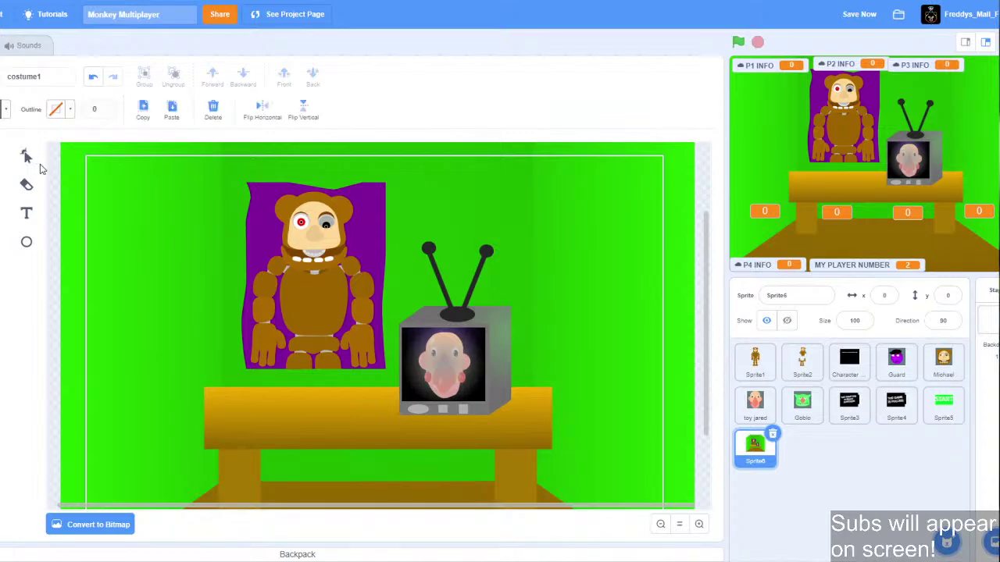
{"action": "left_click", "coordinate": [859, 13]}
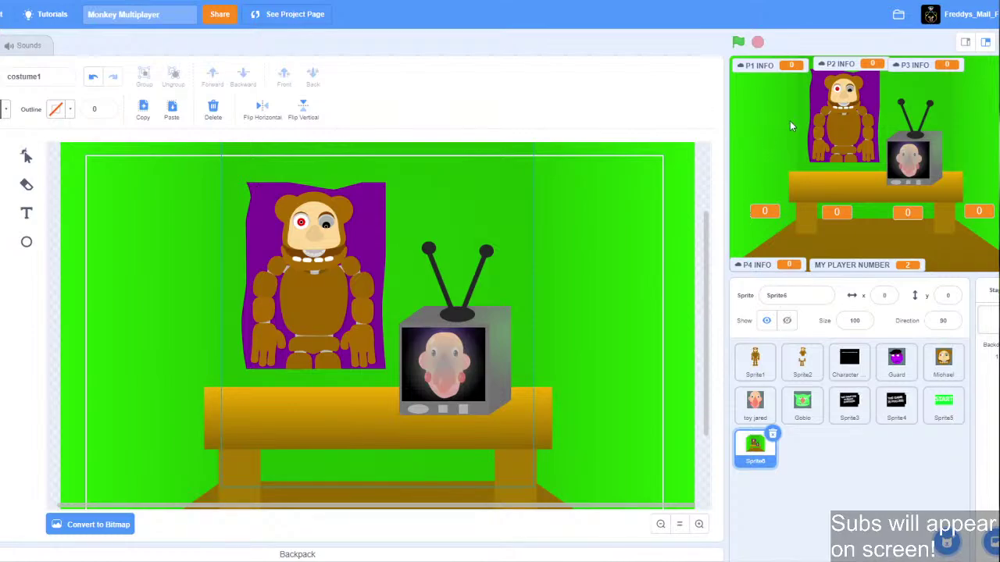
Stretch the purple poster's top edge upward to make room above the bear's head.
{"action": "left_click", "coordinate": [369, 199]}
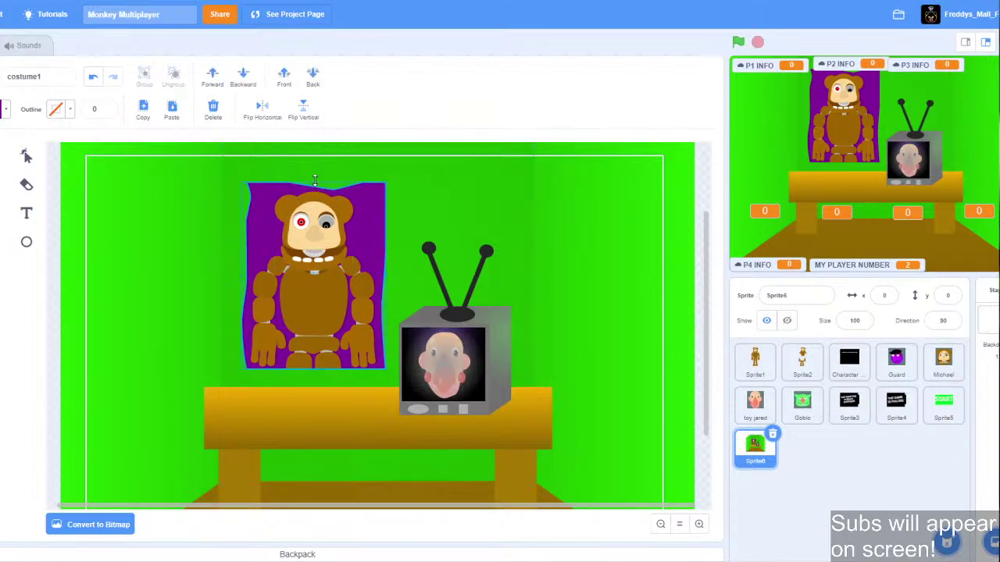
{"action": "left_click_drag", "start_coordinate": [317, 187], "coordinate": [317, 166]}
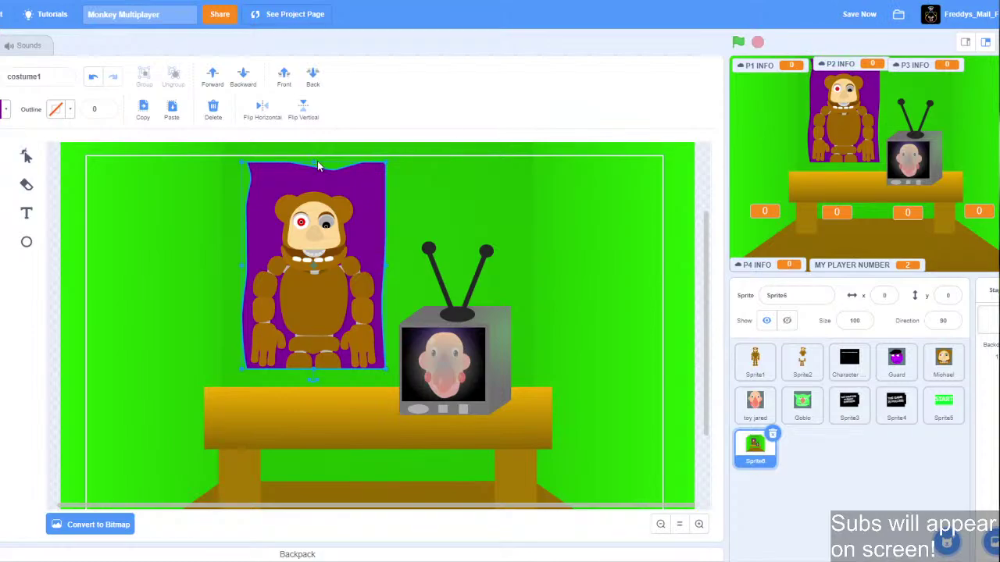
{"action": "left_click", "coordinate": [699, 351]}
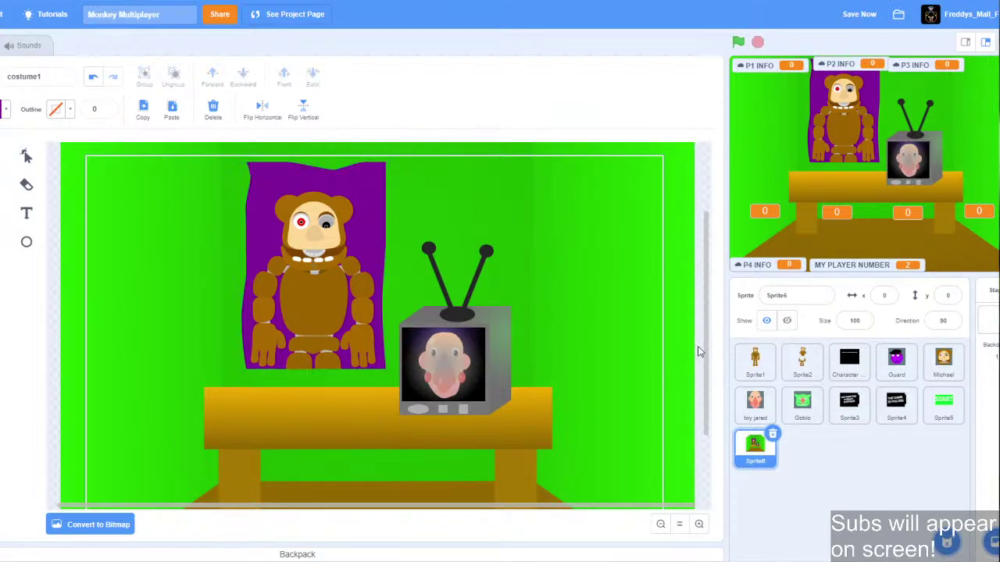
Add the white Sans Serif text "vegetable" above the bear's head at the top of the poster.
{"action": "left_click", "coordinate": [26, 213]}
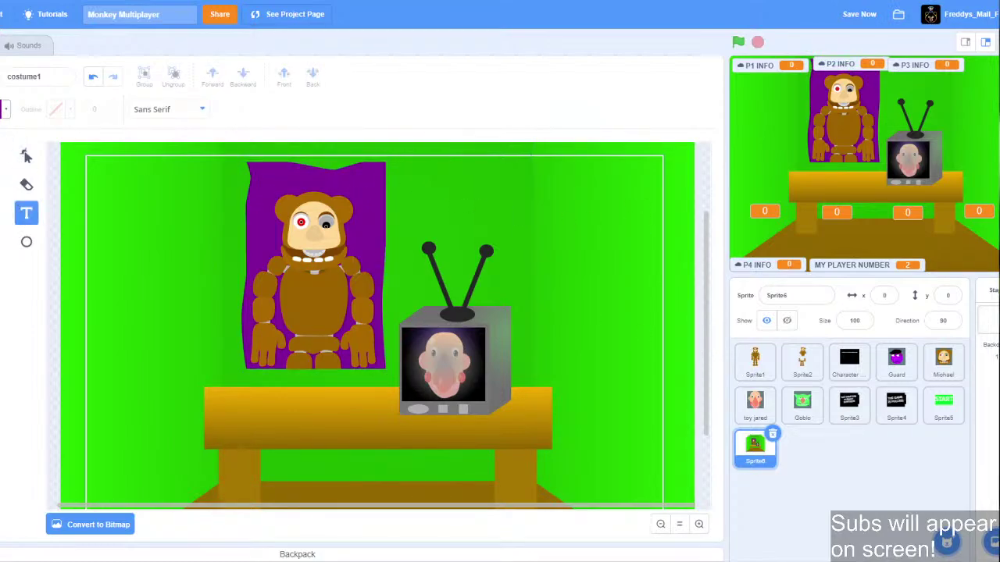
{"action": "left_click", "coordinate": [5, 109]}
{"action": "left_click_drag", "start_coordinate": [2, 224], "coordinate": [102, 225]}
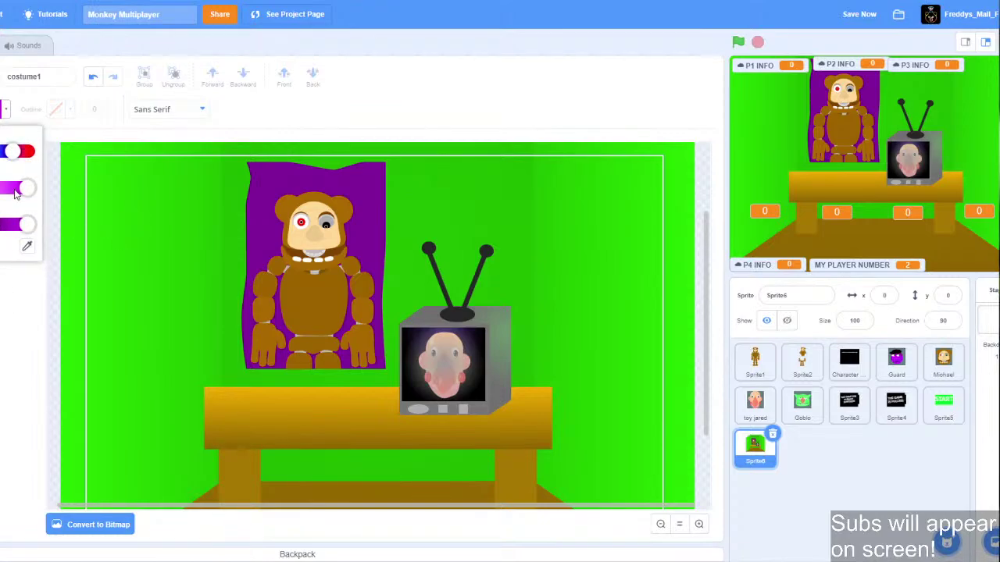
{"action": "left_click_drag", "start_coordinate": [25, 189], "coordinate": [0, 189]}
{"action": "left_click", "coordinate": [299, 186]}
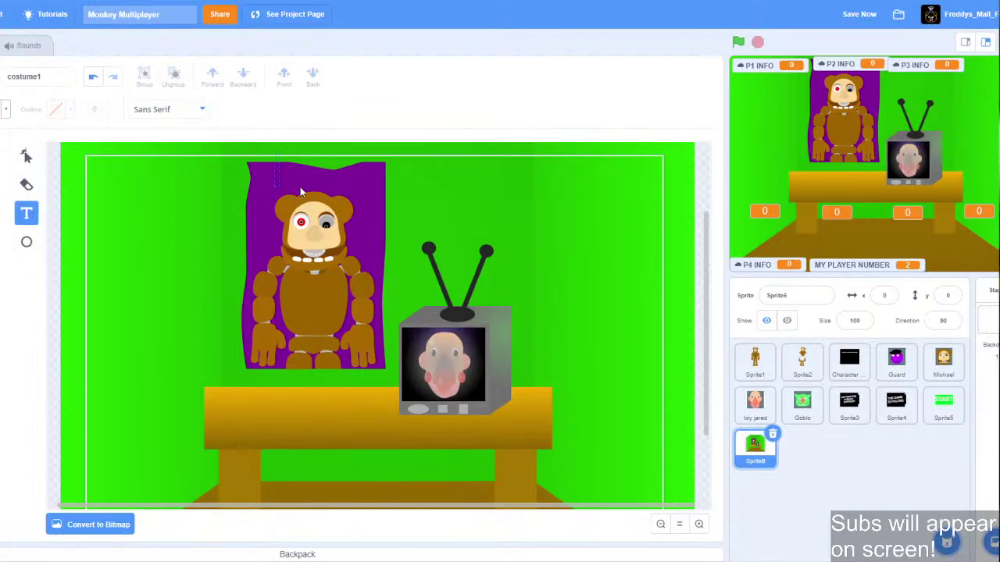
{"action": "type", "text": "vegeratbl"}
{"action": "key", "text": "BackSpace"}
{"action": "key", "text": "BackSpace"}
{"action": "key", "text": "BackSpace"}
{"action": "key", "text": "BackSpace"}
{"action": "key", "text": "BackSpace"}
{"action": "type", "text": "table"}
{"action": "left_click", "coordinate": [15, 161]}
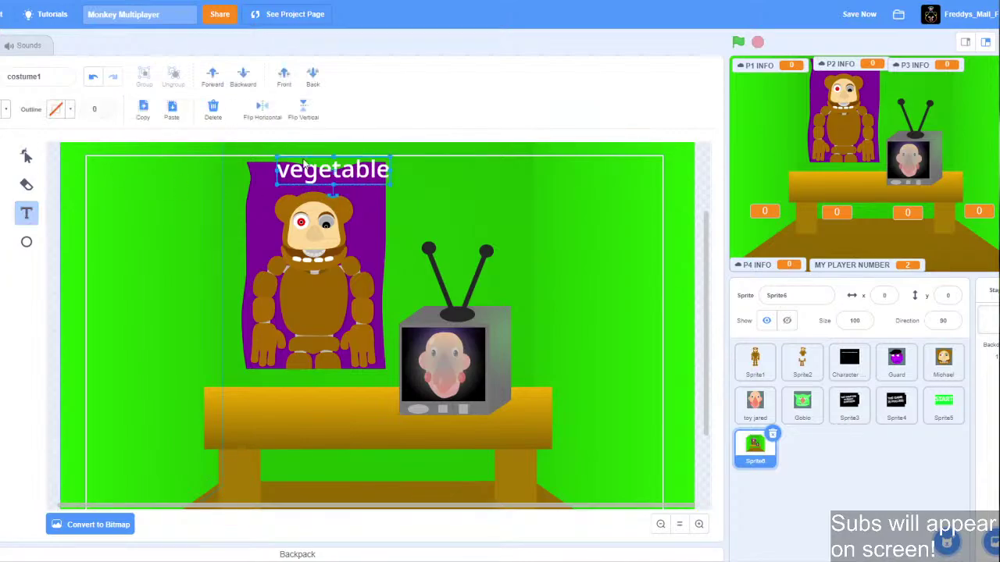
Move the white caption down onto the poster above the bear's head and change its text to "celery".
{"action": "left_click_drag", "start_coordinate": [330, 171], "coordinate": [314, 189]}
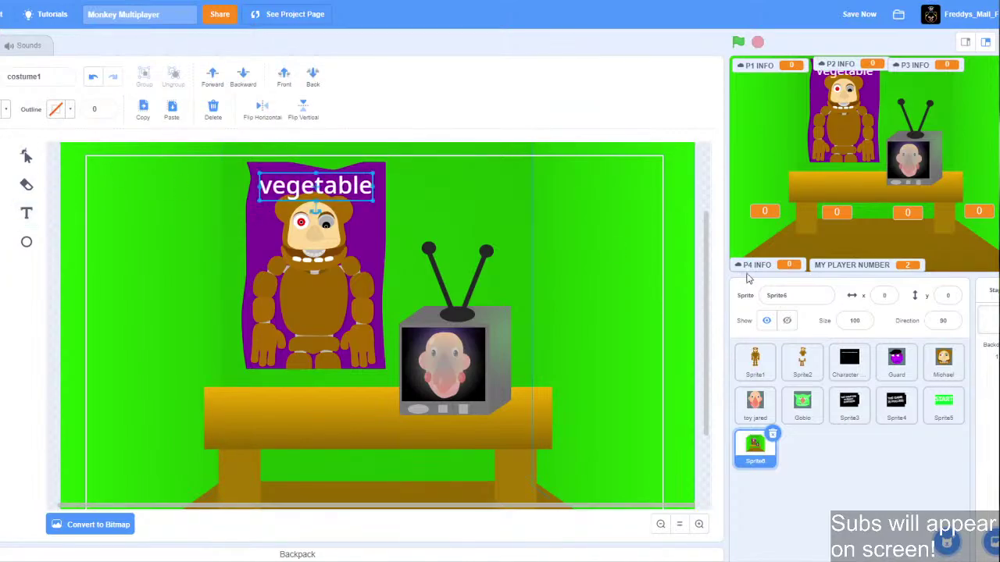
{"action": "left_click", "coordinate": [699, 363]}
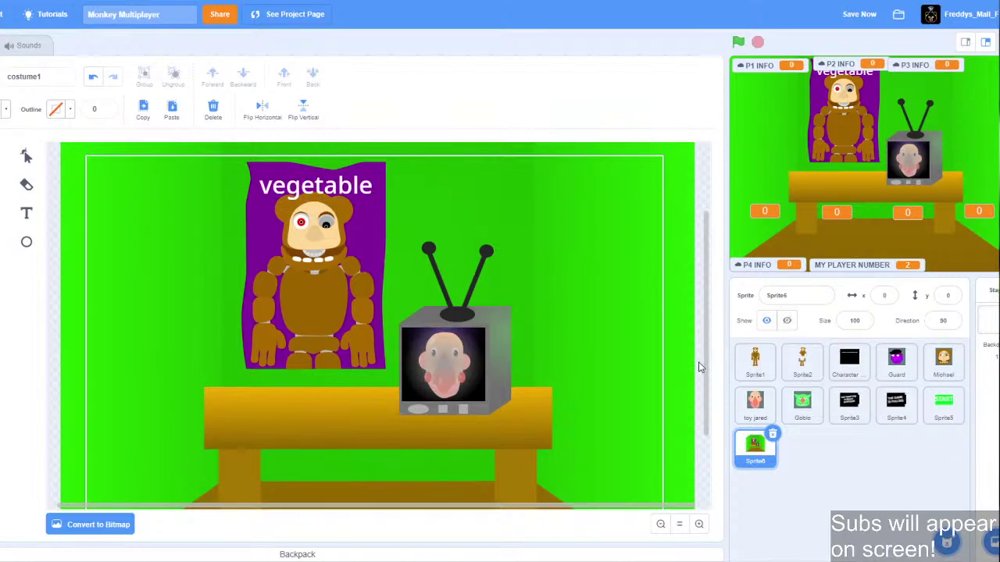
{"action": "double_click", "coordinate": [329, 188]}
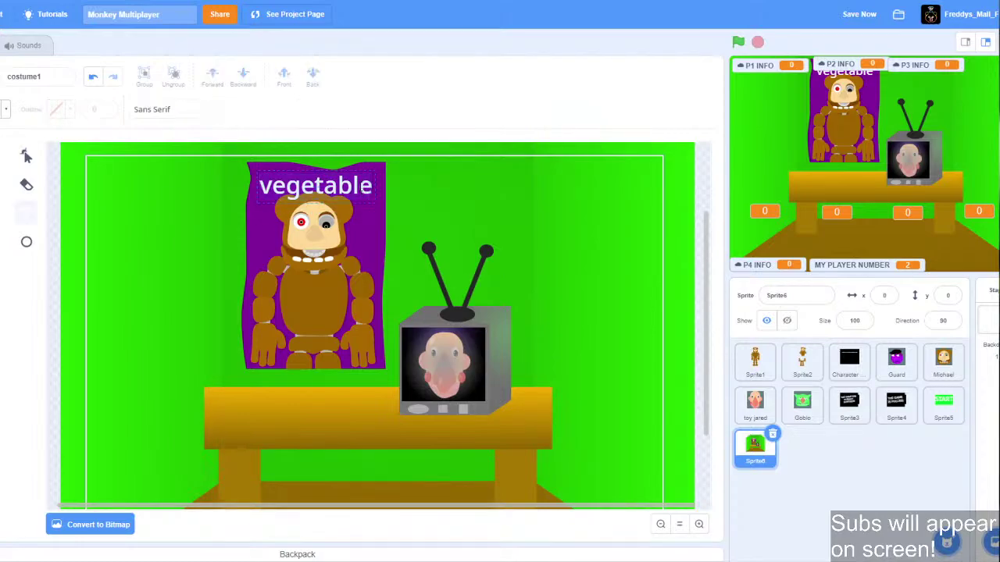
{"action": "key", "text": "ctrl+a"}
{"action": "type", "text": "celery"}
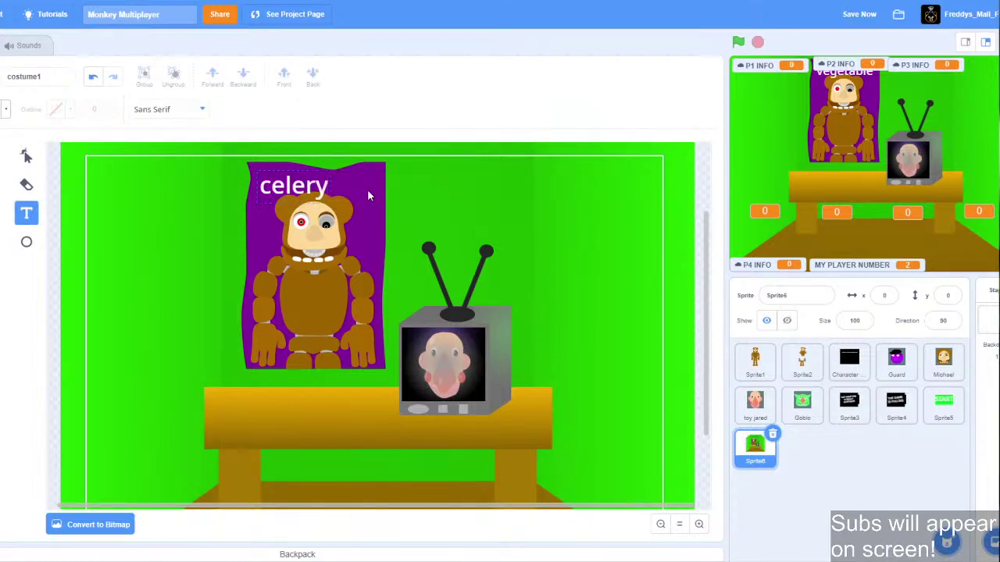
{"action": "left_click", "coordinate": [25, 157]}
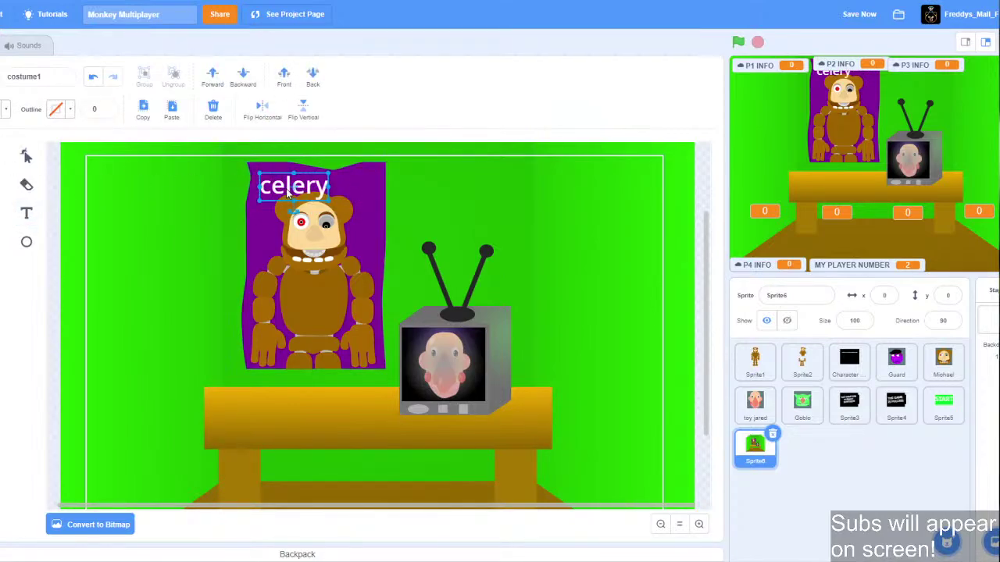
{"action": "left_click", "coordinate": [396, 195]}
{"action": "left_click", "coordinate": [698, 296]}
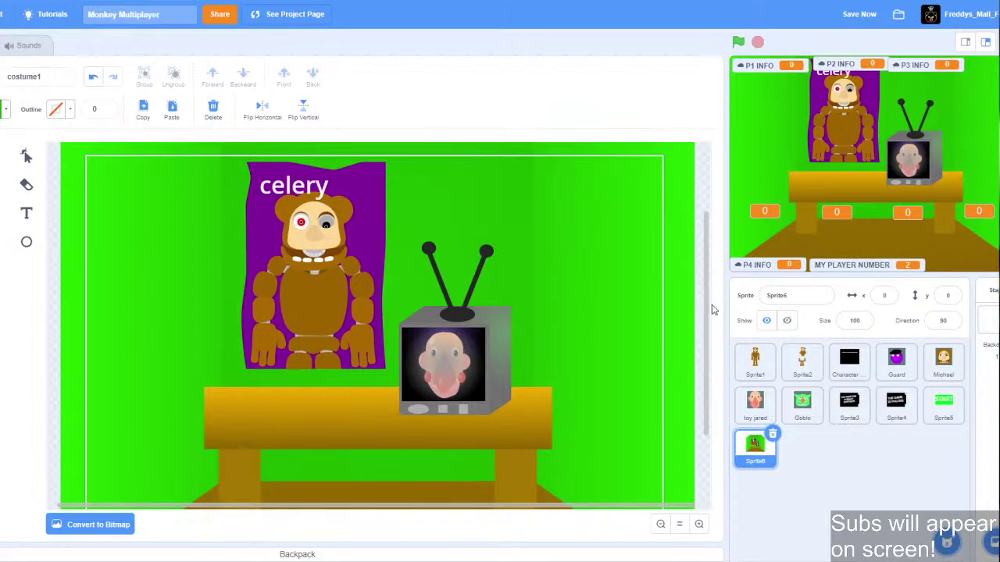
Tilt the bear's head slightly on the purple poster.
{"action": "left_click", "coordinate": [698, 524]}
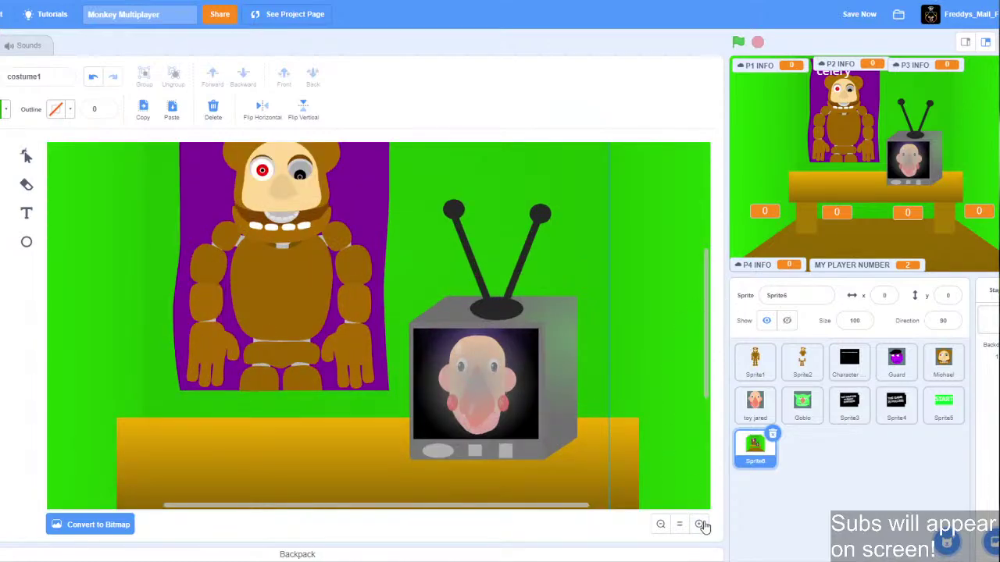
{"action": "left_click", "coordinate": [699, 524]}
{"action": "left_click_drag", "start_coordinate": [323, 504], "coordinate": [294, 502]}
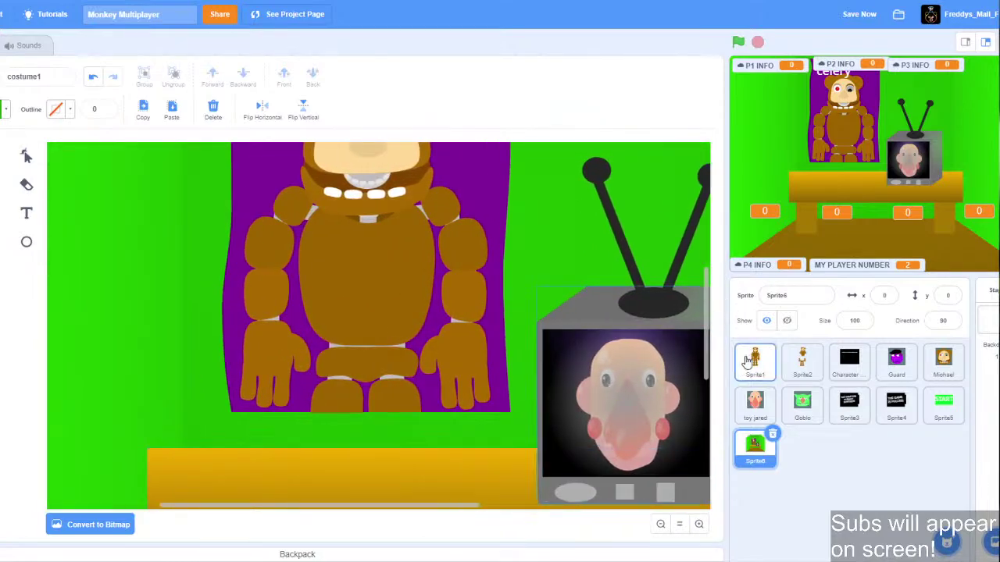
{"action": "left_click_drag", "start_coordinate": [708, 312], "coordinate": [717, 274]}
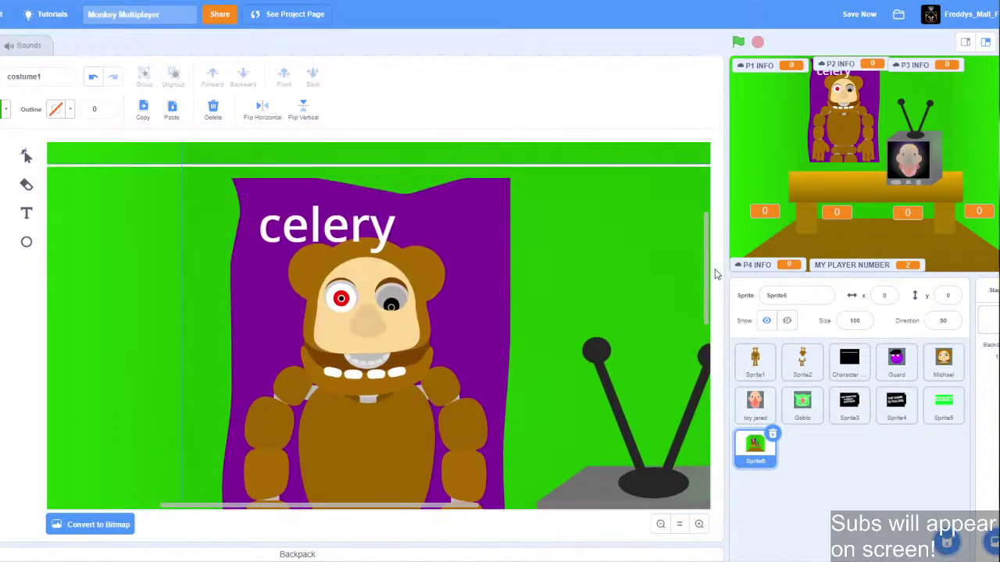
{"action": "left_click", "coordinate": [356, 306]}
{"action": "left_click_drag", "start_coordinate": [367, 405], "coordinate": [373, 401]}
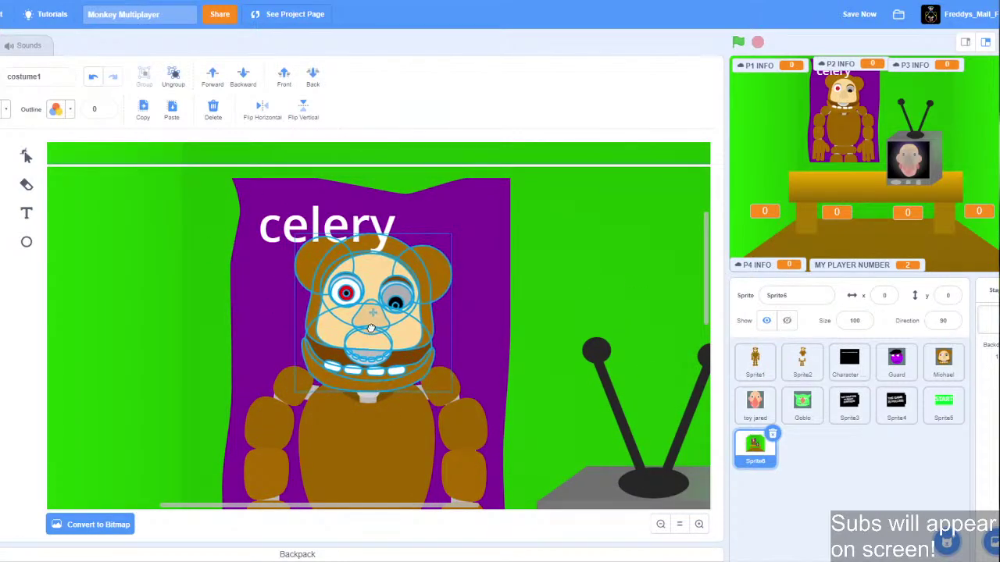
Ungroup the bear's head and move the jaw piece down so the mouth hangs open.
{"action": "left_click", "coordinate": [26, 160]}
{"action": "left_click", "coordinate": [2, 160]}
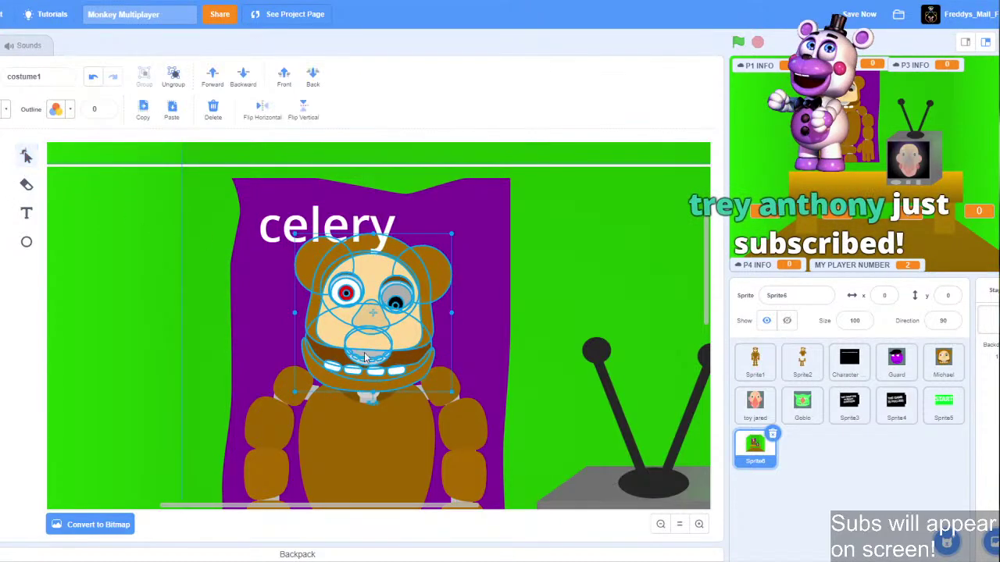
{"action": "left_click", "coordinate": [173, 76]}
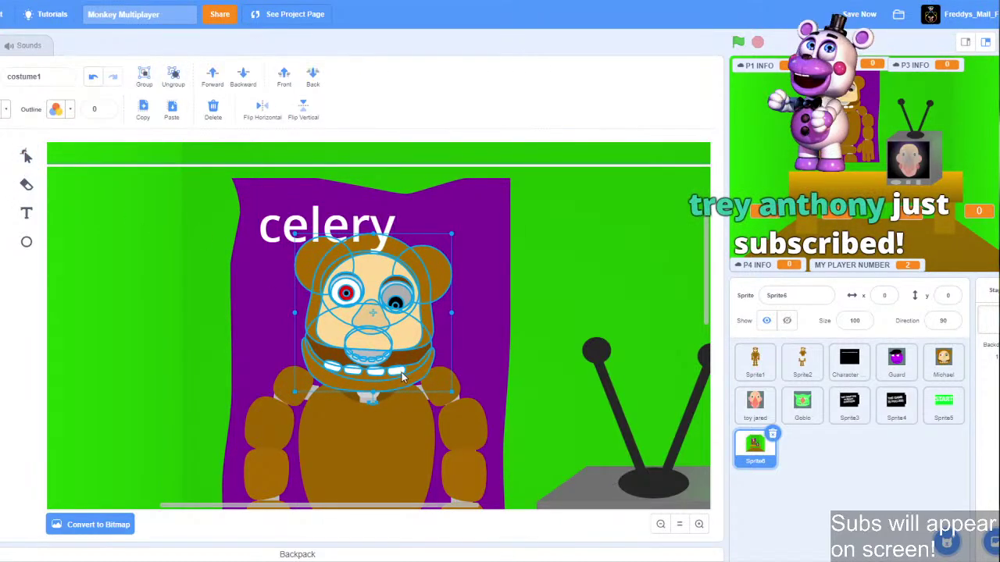
{"action": "left_click", "coordinate": [397, 436]}
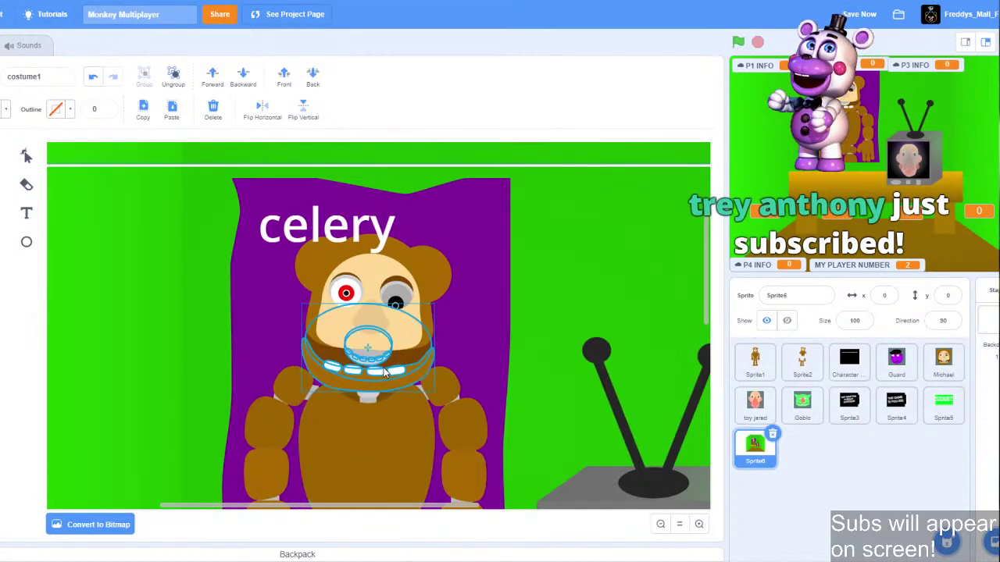
{"action": "left_click_drag", "start_coordinate": [402, 373], "coordinate": [402, 391]}
{"action": "left_click", "coordinate": [455, 319]}
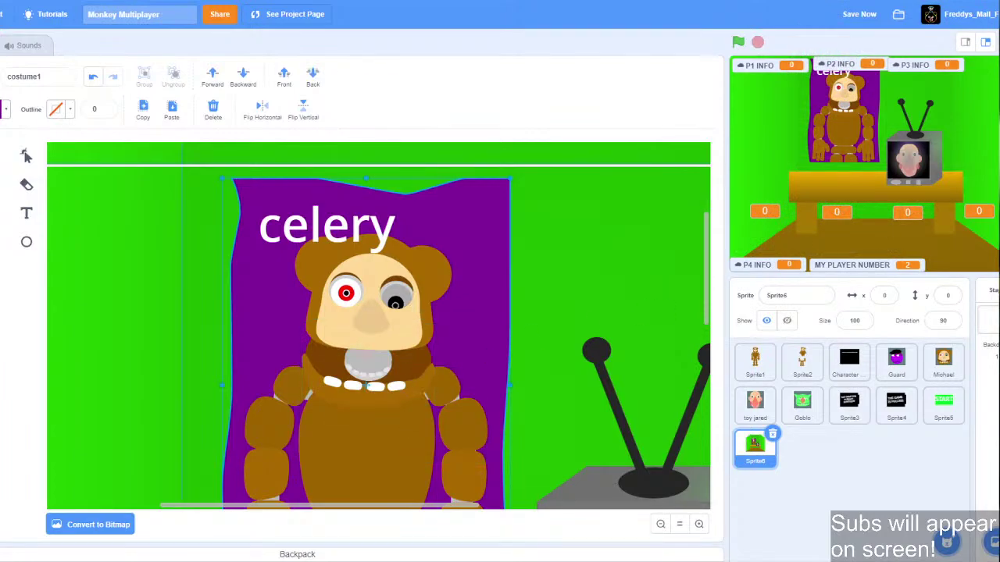
Rotate the bear's left-hand forearm inward and reposition it so the hand overlaps the belly.
{"action": "scroll", "coordinate": [708, 260], "scroll_direction": "down", "scroll_amount": 3}
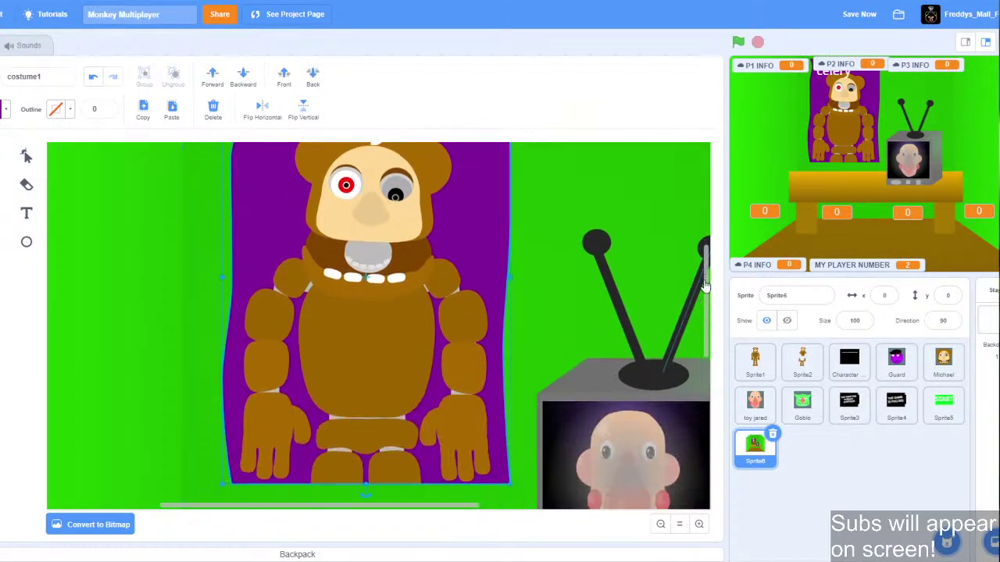
{"action": "left_click", "coordinate": [261, 354]}
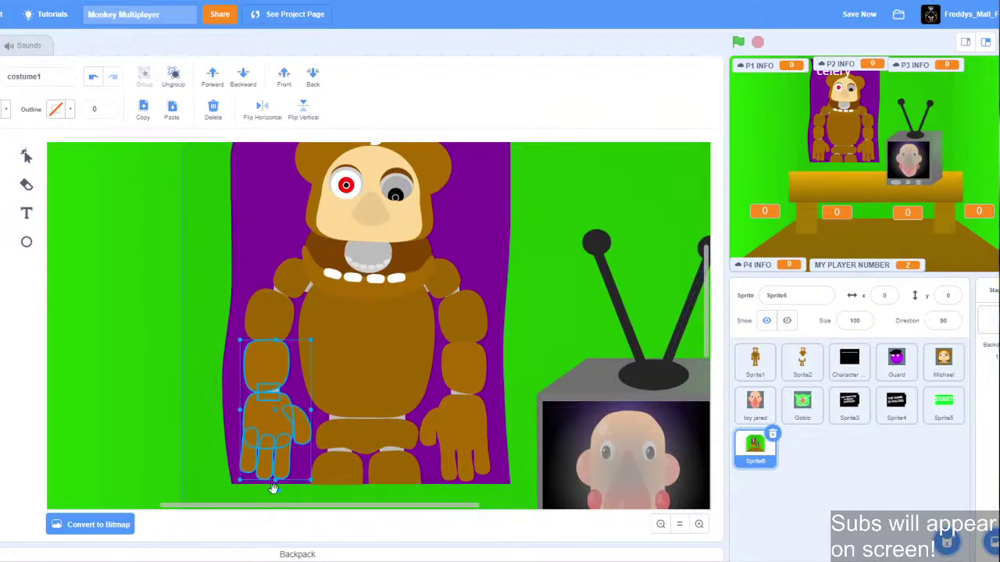
{"action": "left_click_drag", "start_coordinate": [286, 488], "coordinate": [300, 484]}
{"action": "left_click_drag", "start_coordinate": [260, 373], "coordinate": [274, 369]}
{"action": "left_click", "coordinate": [413, 326]}
Rotate the forearm nearest the TV inward and move it against the bear's belly to mirror the other arm.
{"action": "left_click", "coordinate": [462, 420]}
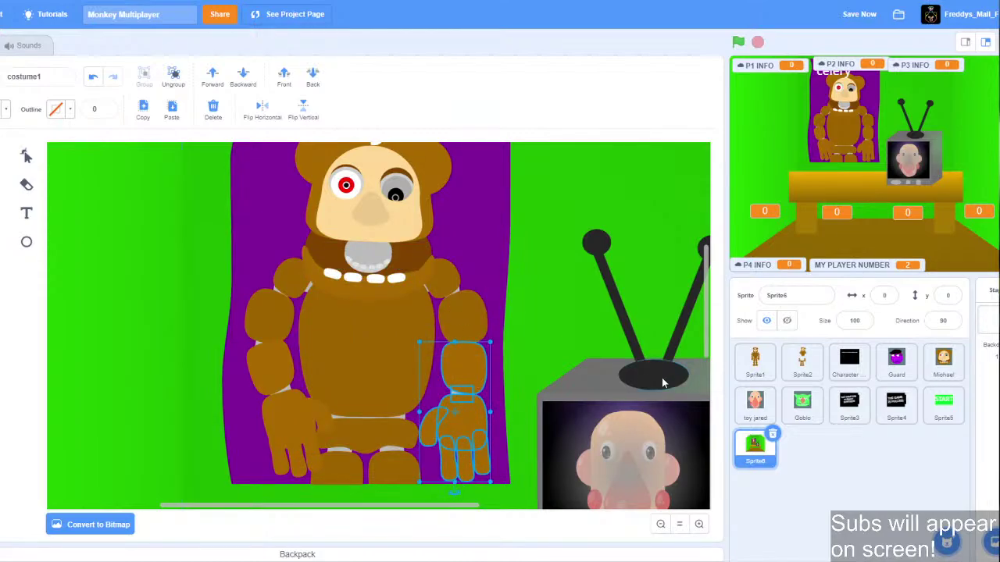
{"action": "left_click_drag", "start_coordinate": [453, 492], "coordinate": [440, 442]}
{"action": "left_click_drag", "start_coordinate": [453, 413], "coordinate": [434, 410]}
{"action": "left_click", "coordinate": [529, 315]}
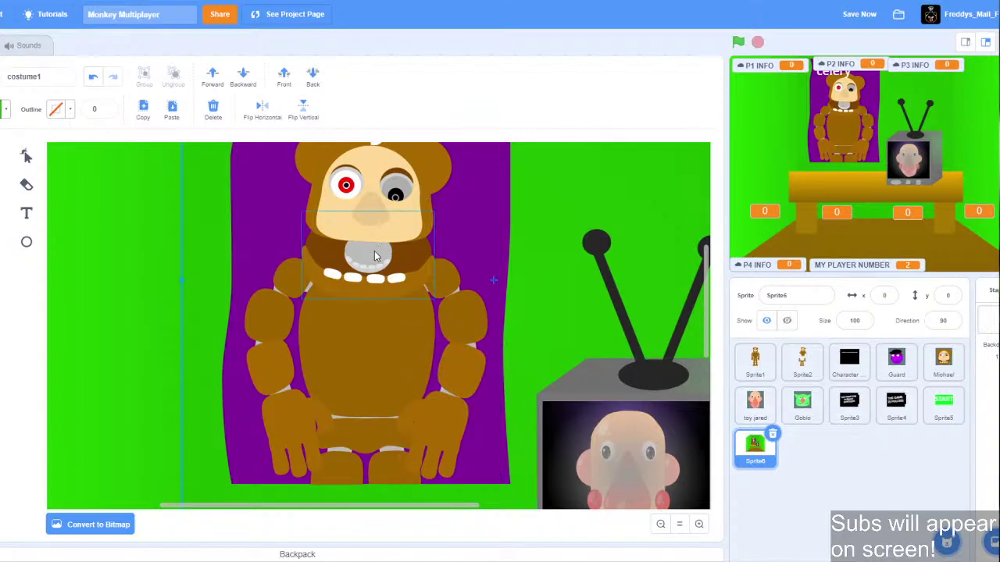
Nudge the bear's jaw piece up slightly over the neck.
{"action": "left_click", "coordinate": [368, 276]}
{"action": "left_click_drag", "start_coordinate": [368, 277], "coordinate": [368, 273]}
{"action": "left_click", "coordinate": [388, 315]}
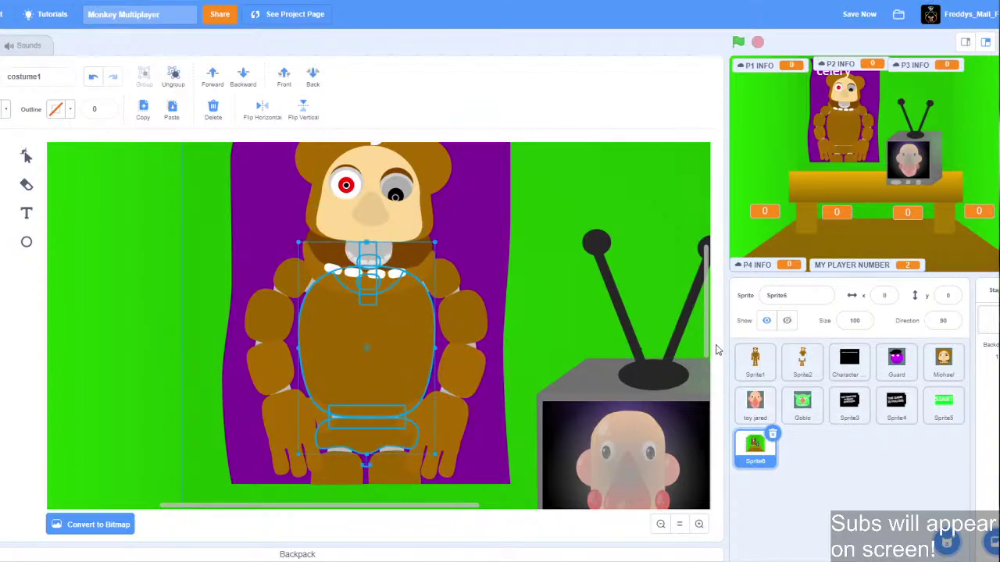
{"action": "left_click_drag", "start_coordinate": [709, 349], "coordinate": [711, 324]}
Undo the move of the face alone, select the face, both eyes and the jaw together, and raise them slightly.
{"action": "left_click", "coordinate": [406, 280]}
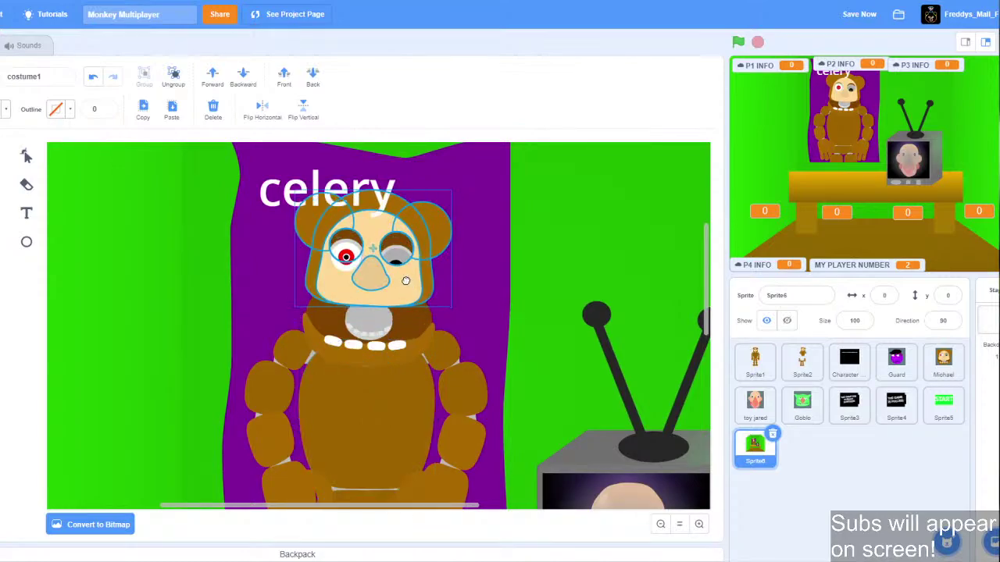
{"action": "key", "text": "ctrl+z"}
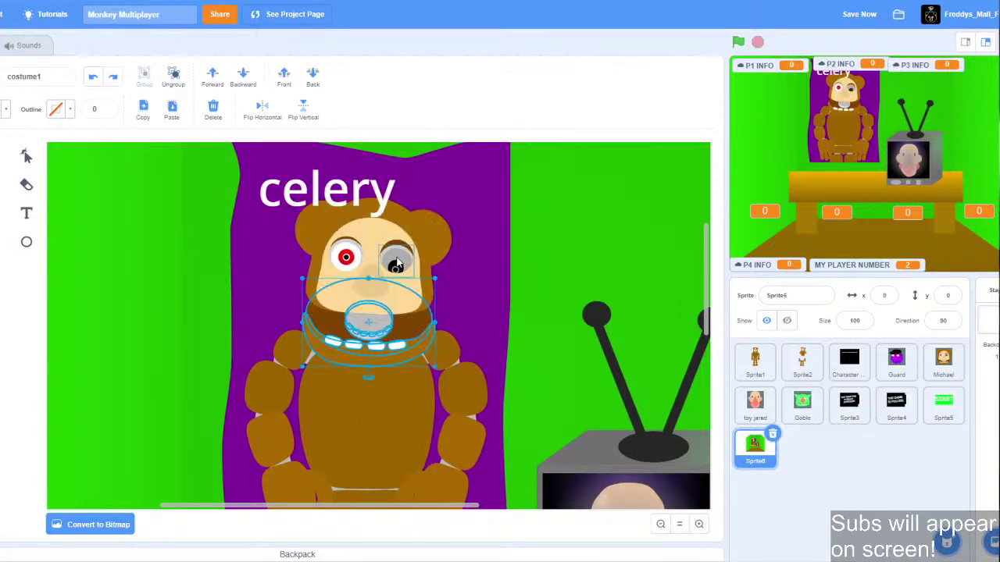
{"action": "left_click", "coordinate": [396, 264], "text": "shift"}
{"action": "left_click", "coordinate": [351, 257], "text": "shift"}
{"action": "left_click", "coordinate": [375, 269], "text": "shift"}
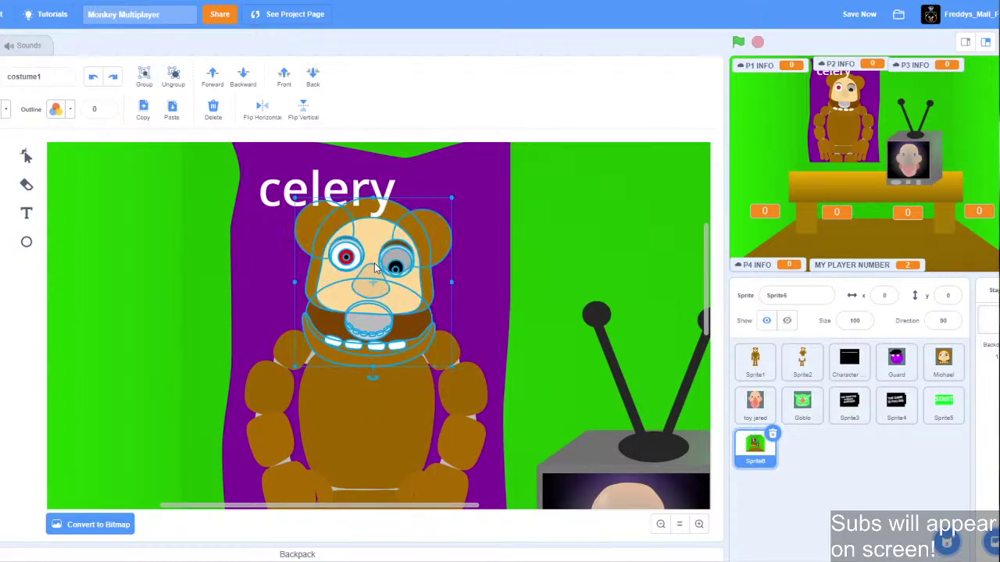
{"action": "left_click_drag", "start_coordinate": [378, 287], "coordinate": [378, 278]}
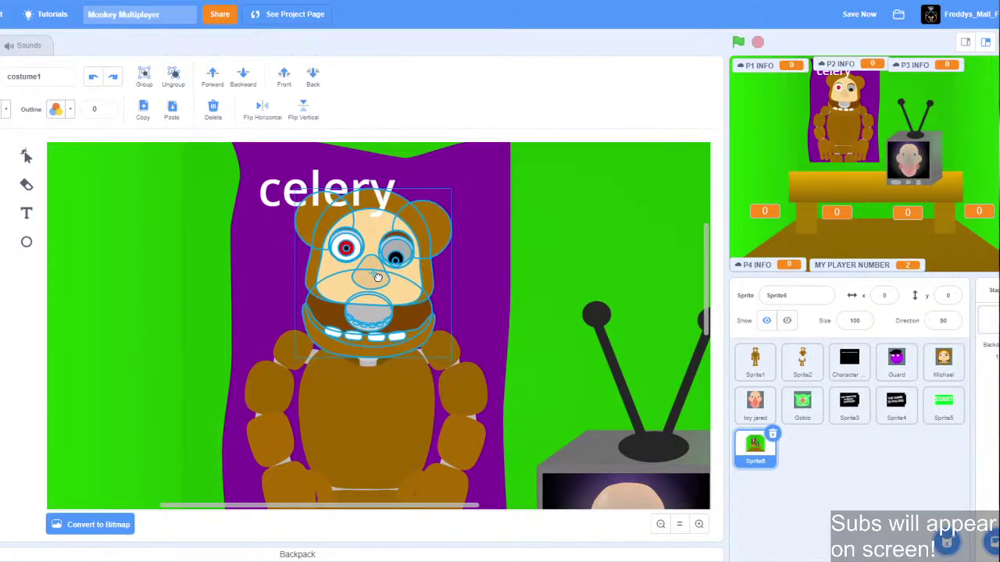
{"action": "left_click", "coordinate": [487, 274]}
Save the project with the reposed bear on the poster.
{"action": "left_click", "coordinate": [658, 527]}
{"action": "left_click", "coordinate": [658, 527]}
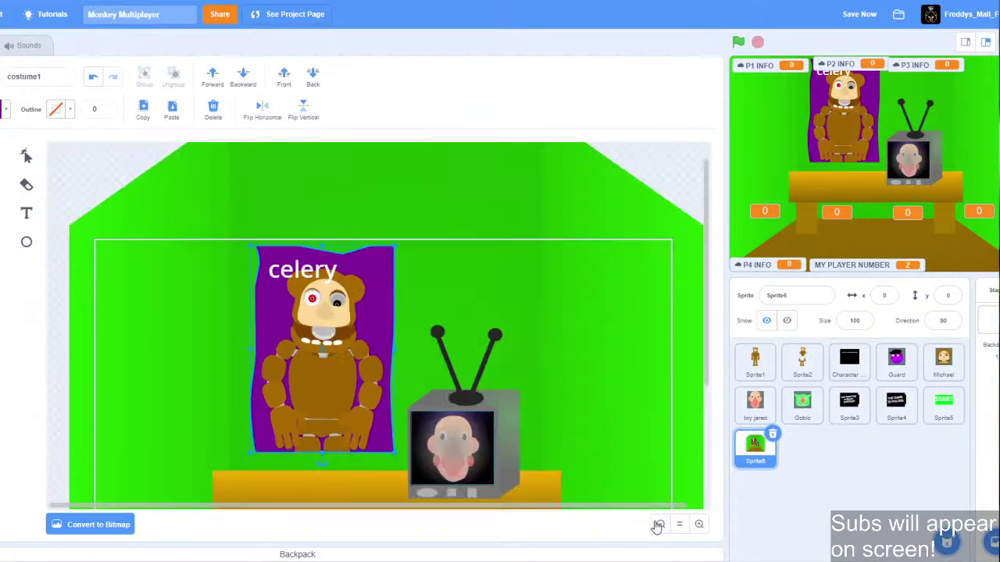
{"action": "left_click", "coordinate": [654, 167]}
{"action": "left_click_drag", "start_coordinate": [706, 324], "coordinate": [706, 382]}
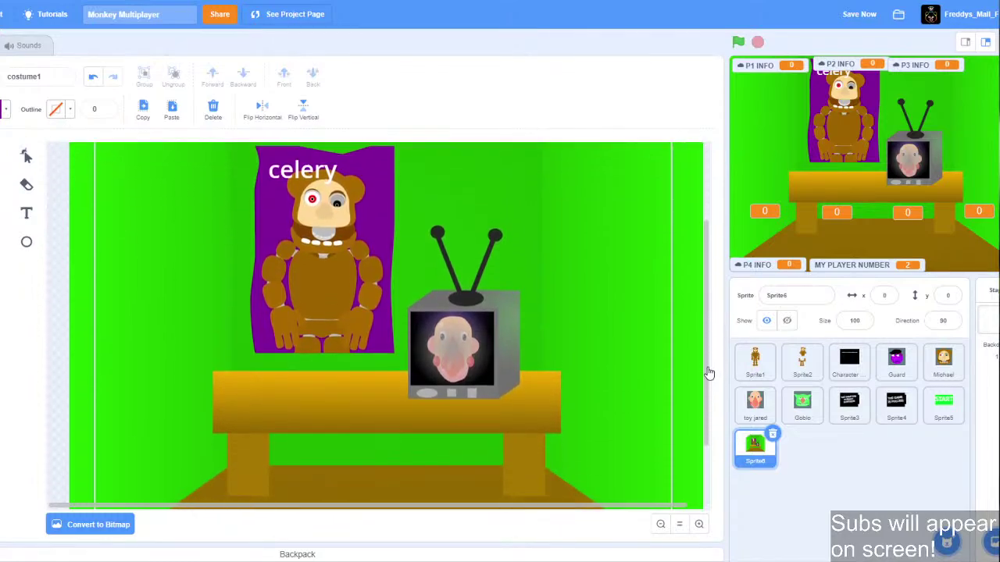
{"action": "left_click", "coordinate": [857, 16]}
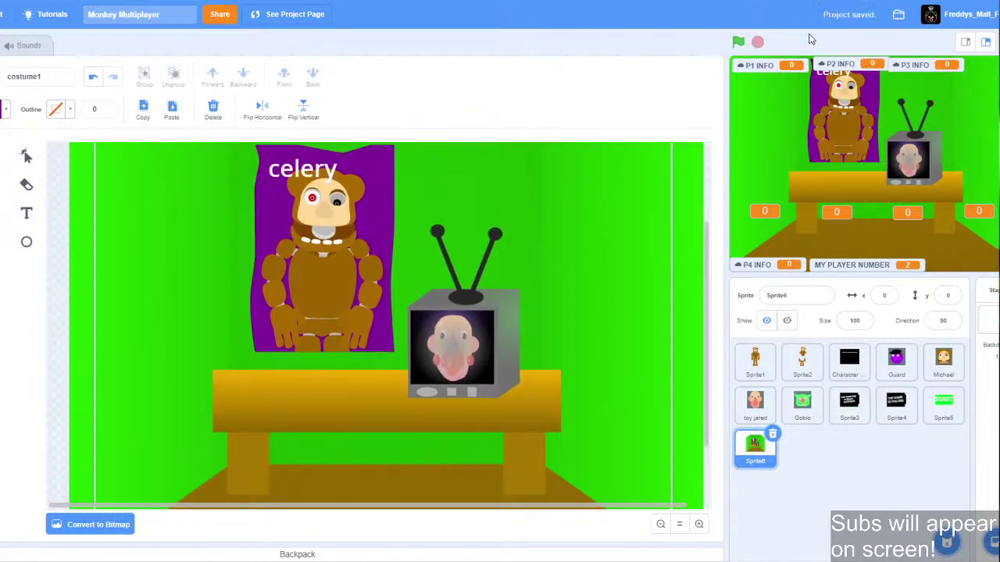
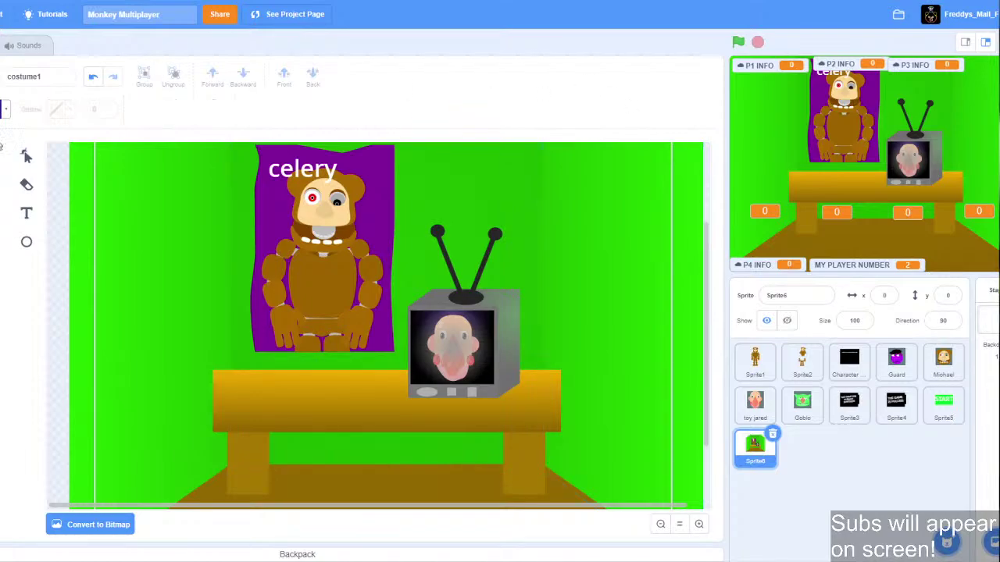
Set the radial gradient fill's first colour to the purple sampled from the poster and its second colour to green.
{"action": "left_click", "coordinate": [10, 110]}
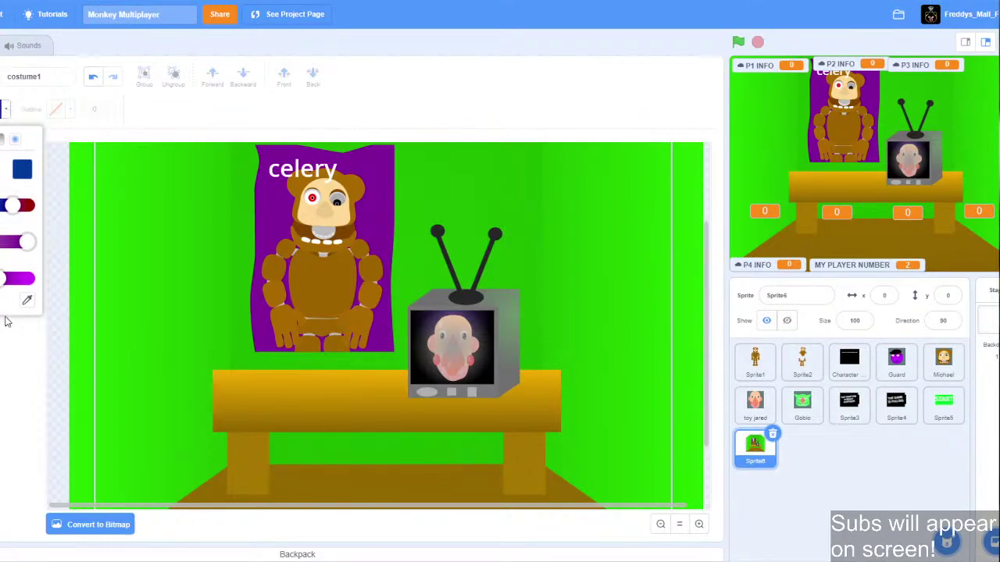
{"action": "left_click", "coordinate": [26, 300]}
{"action": "left_click", "coordinate": [265, 211]}
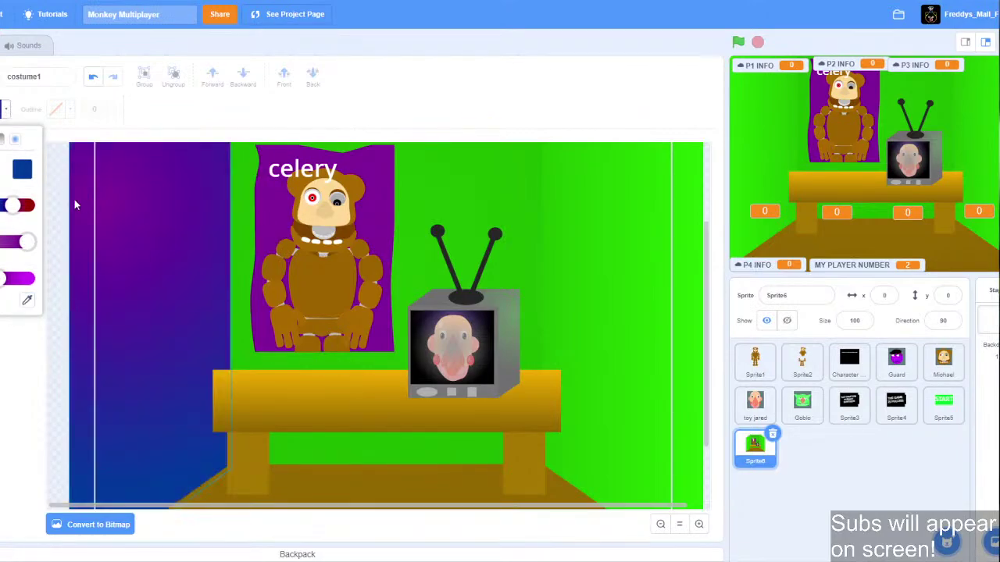
{"action": "left_click", "coordinate": [18, 170]}
{"action": "left_click_drag", "start_coordinate": [1, 210], "coordinate": [0, 209]}
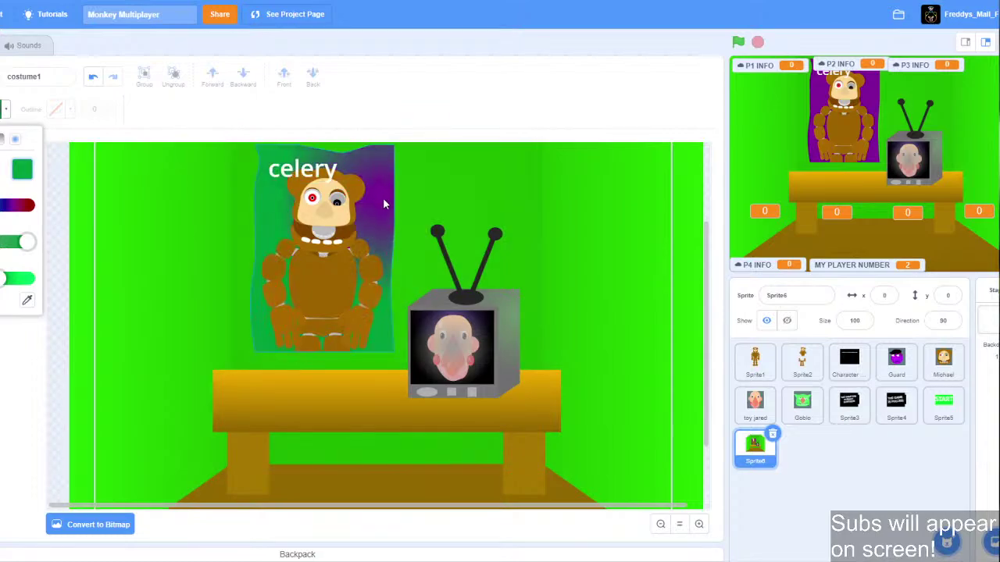
Fill the poster with a radial gradient running from a muted grey-green near its right edge to the sampled poster purple.
{"action": "left_click", "coordinate": [2, 169]}
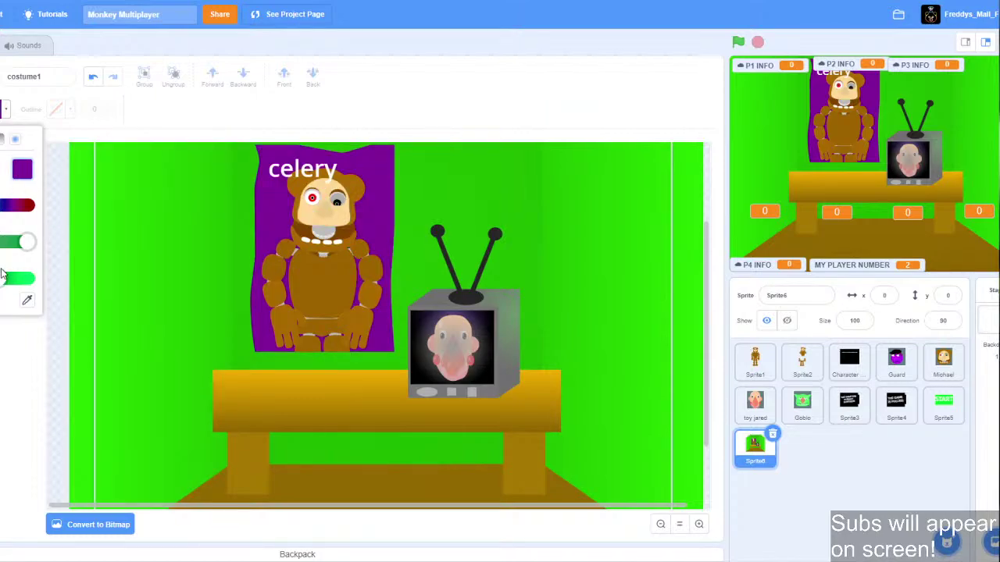
{"action": "left_click_drag", "start_coordinate": [3, 277], "coordinate": [2, 278]}
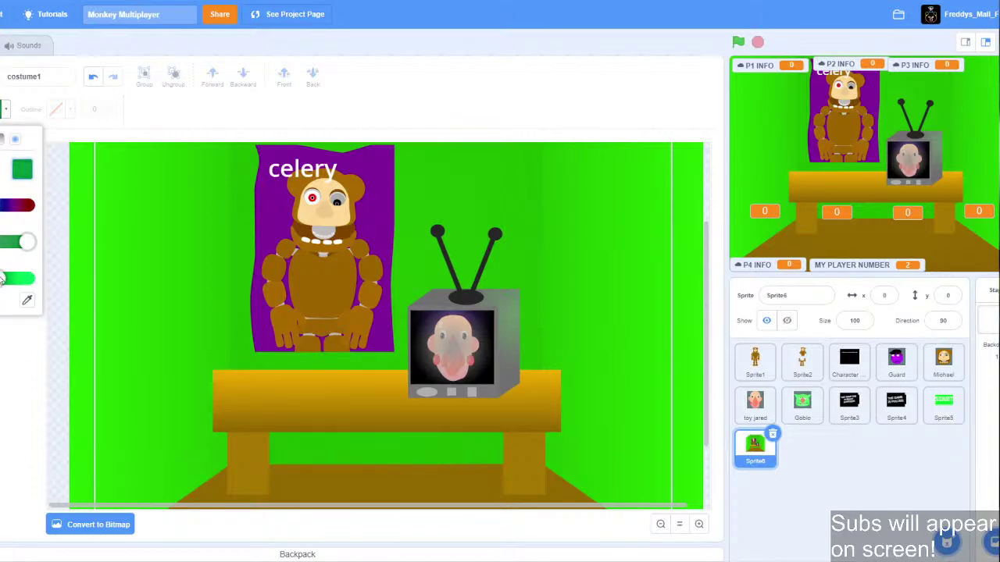
{"action": "left_click", "coordinate": [26, 300]}
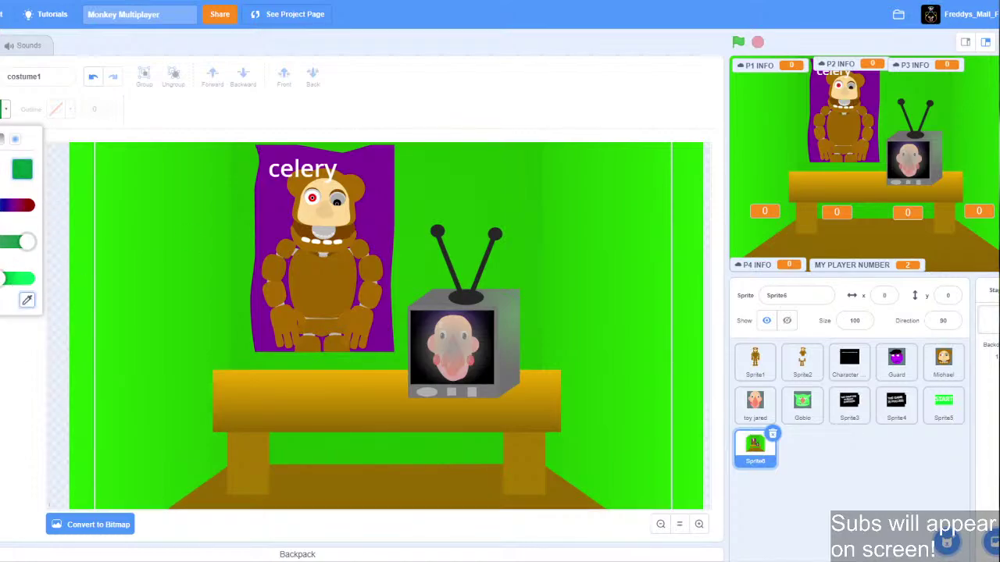
{"action": "left_click", "coordinate": [264, 212]}
{"action": "left_click", "coordinate": [0, 169]}
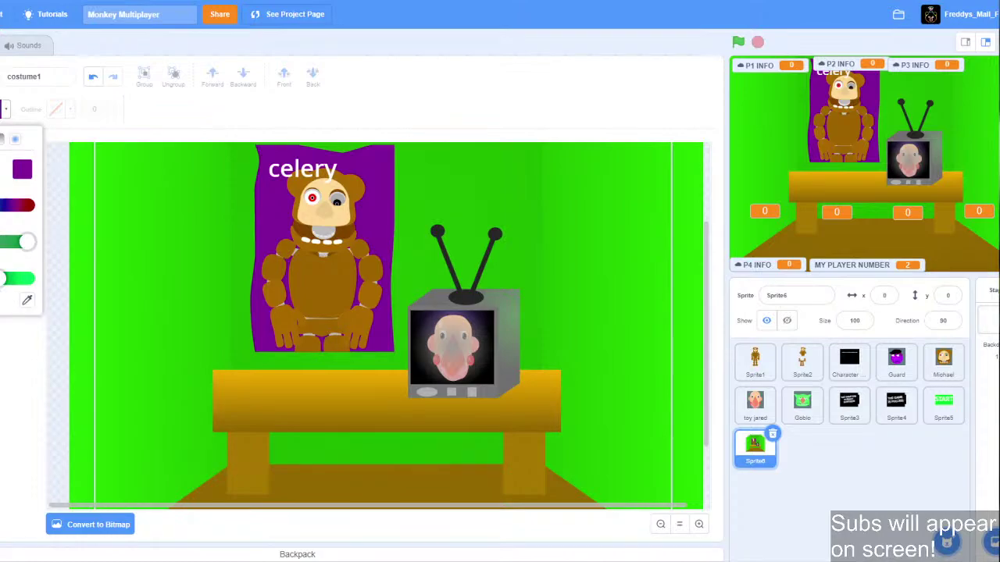
{"action": "left_click_drag", "start_coordinate": [2, 278], "coordinate": [0, 278]}
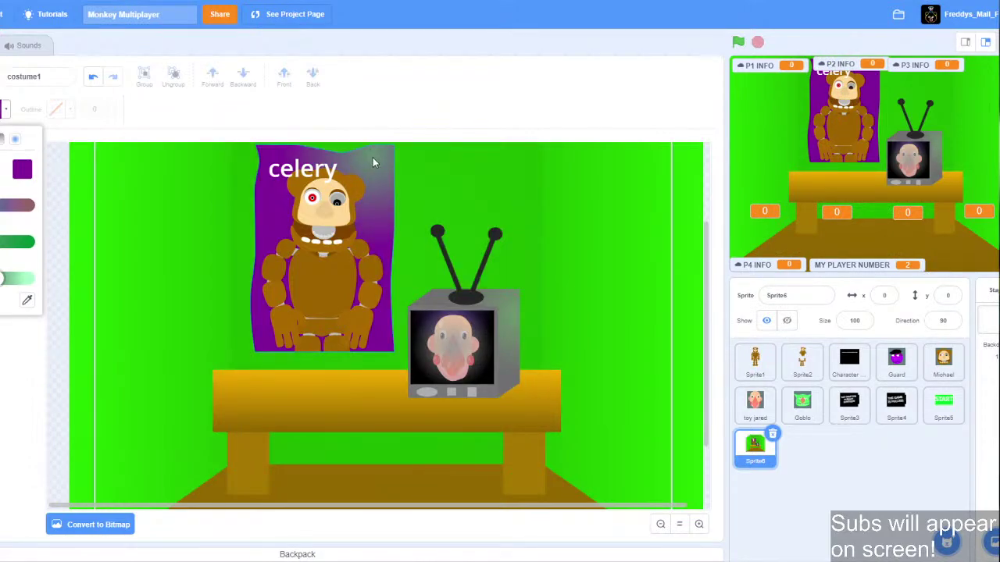
{"action": "left_click", "coordinate": [390, 232]}
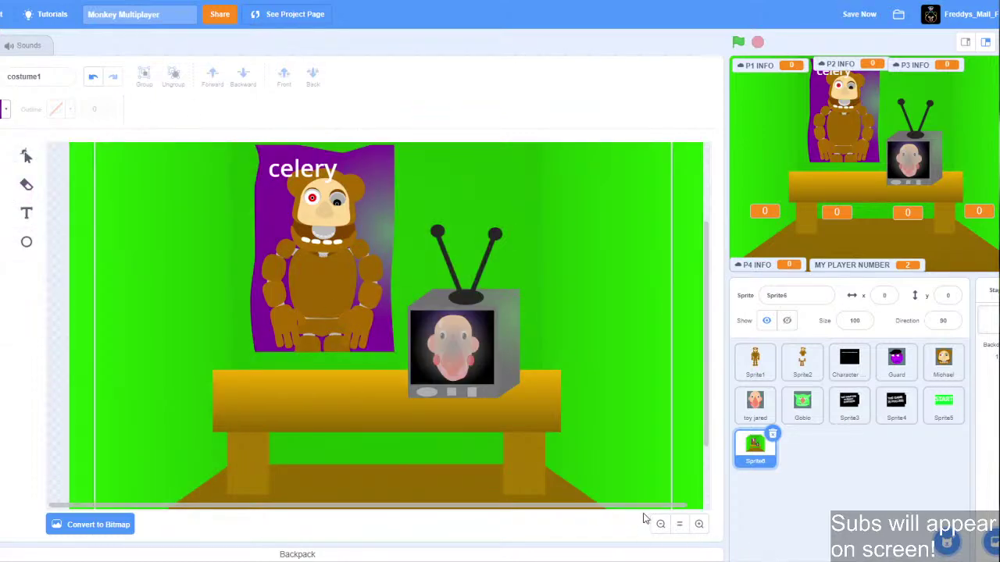
Save the project with the newly shaded poster.
{"action": "left_click", "coordinate": [657, 525]}
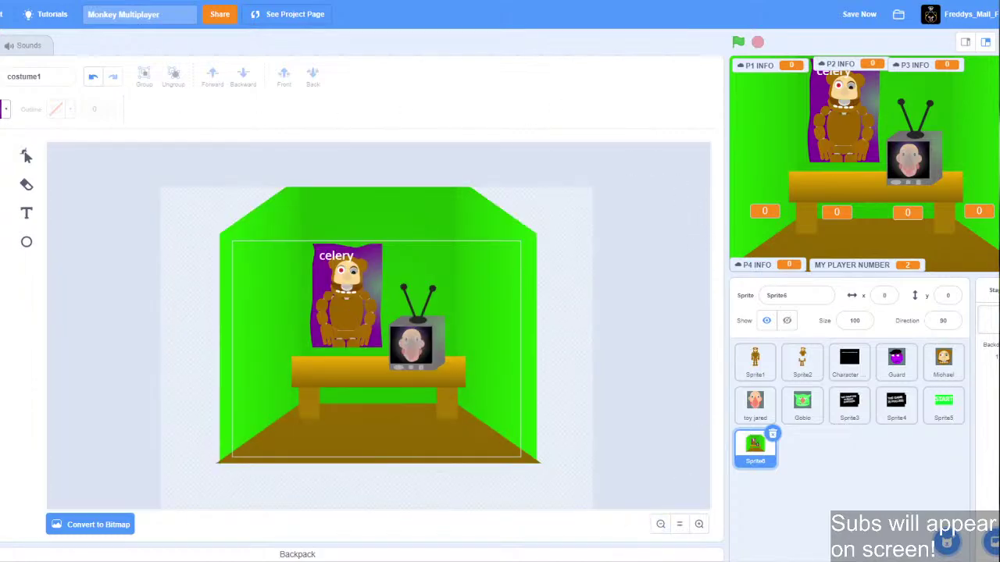
{"action": "left_click", "coordinate": [850, 14]}
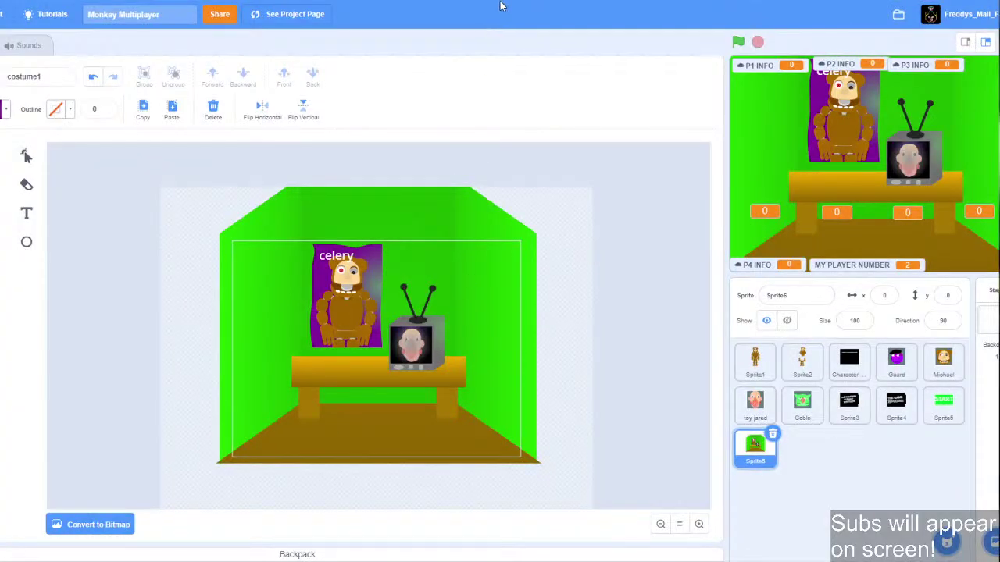
{"action": "left_click", "coordinate": [699, 524]}
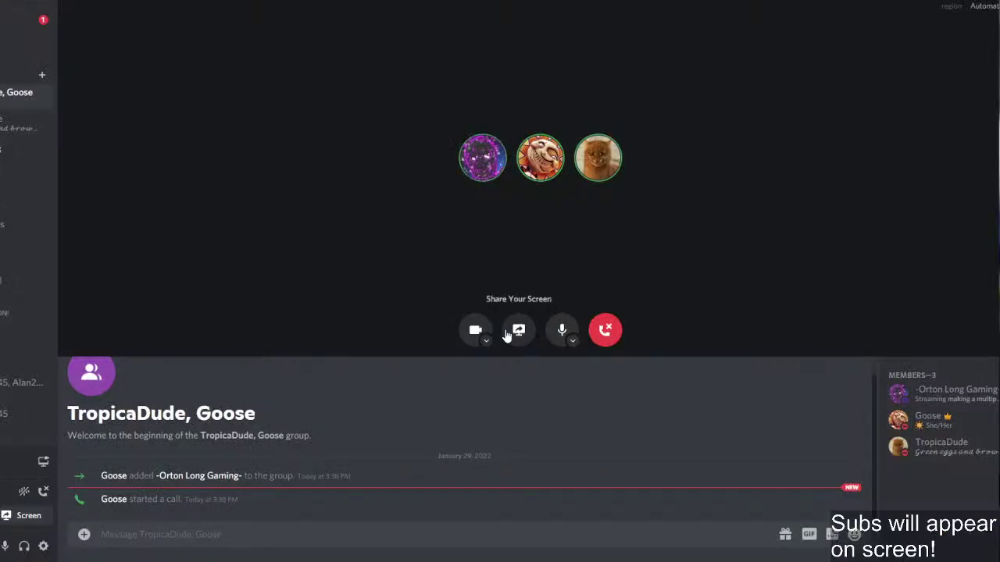
Stream the Monkey Multiplayer Scratch window to the Discord group call at 720 resolution and 30 frames per second.
{"action": "left_click", "coordinate": [514, 331]}
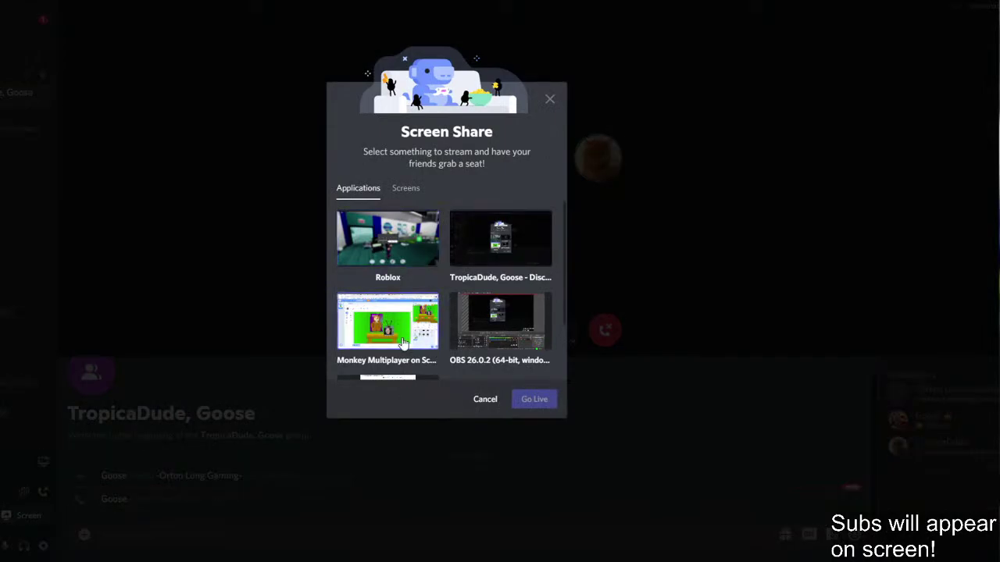
{"action": "left_click", "coordinate": [404, 338]}
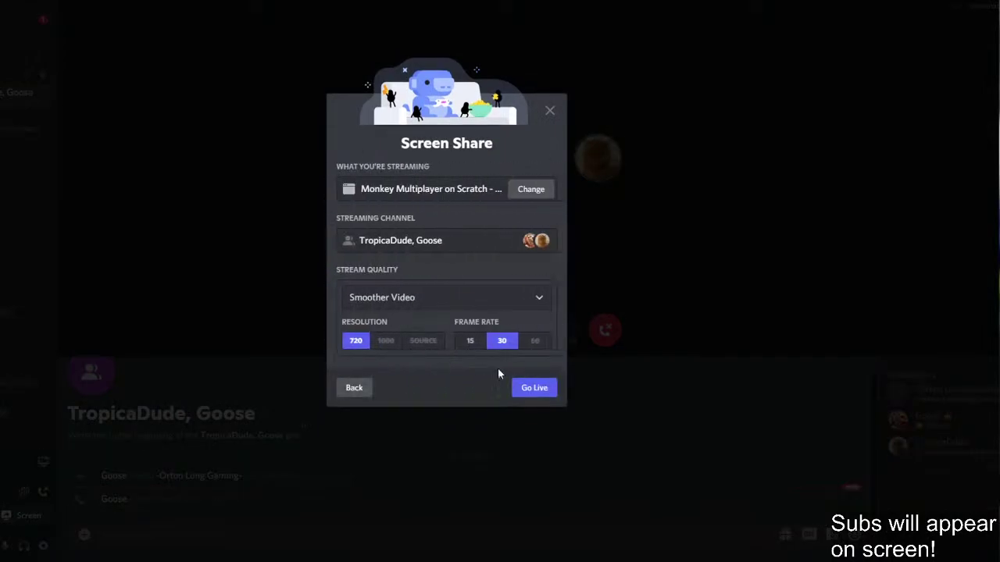
{"action": "left_click", "coordinate": [537, 386]}
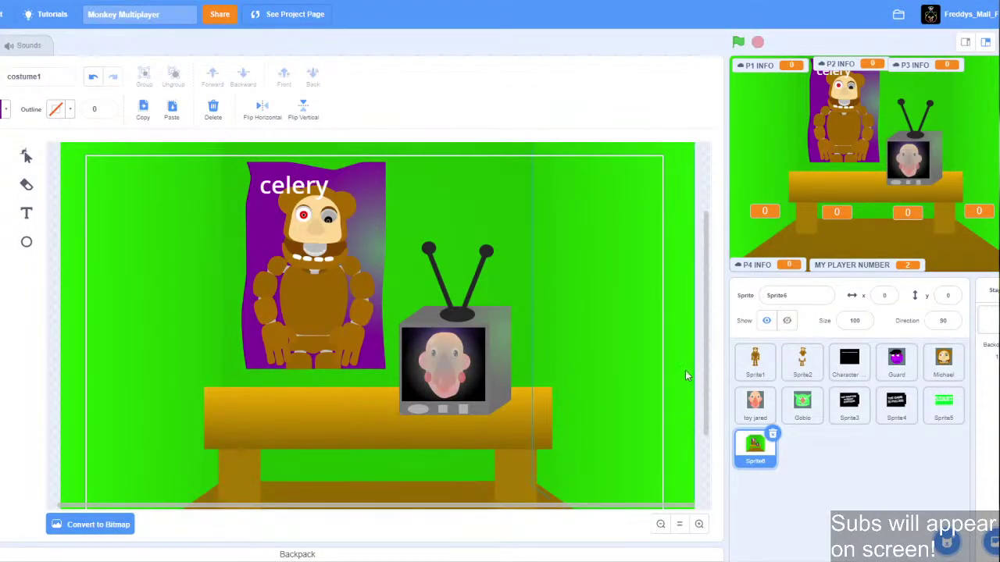
Draw a small rectangle near the centre of the empty costume2 and give it a solid light grey fill.
{"action": "left_click_drag", "start_coordinate": [707, 310], "coordinate": [706, 353]}
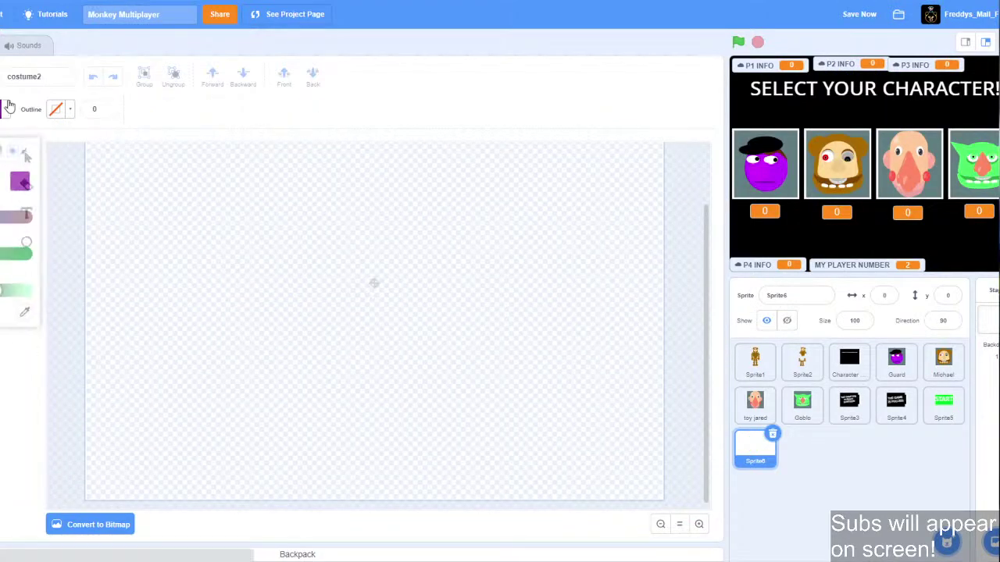
{"action": "left_click_drag", "start_coordinate": [2, 279], "coordinate": [89, 265]}
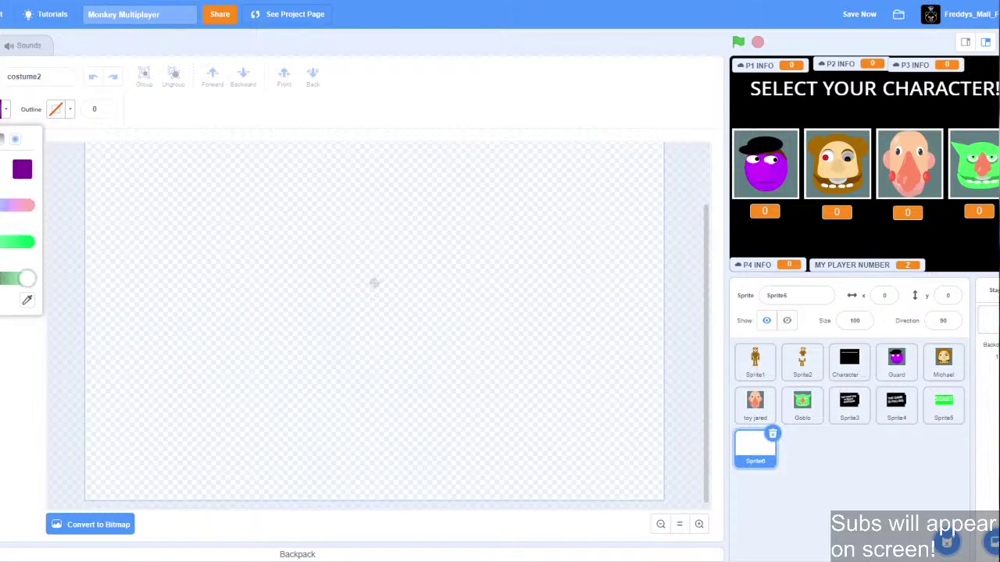
{"action": "left_click", "coordinate": [0, 241]}
{"action": "left_click_drag", "start_coordinate": [23, 279], "coordinate": [11, 279]}
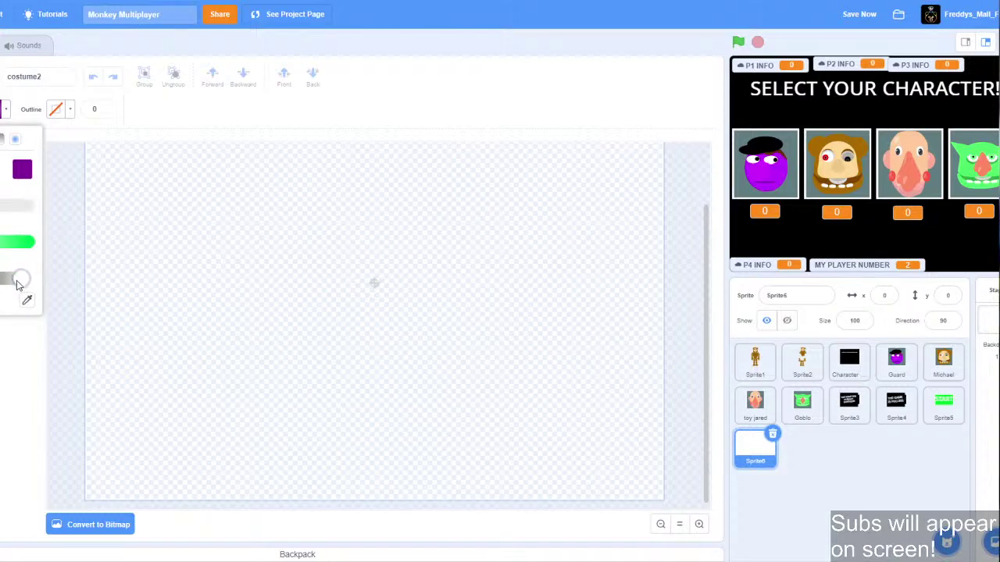
{"action": "left_click_drag", "start_coordinate": [282, 279], "coordinate": [371, 344]}
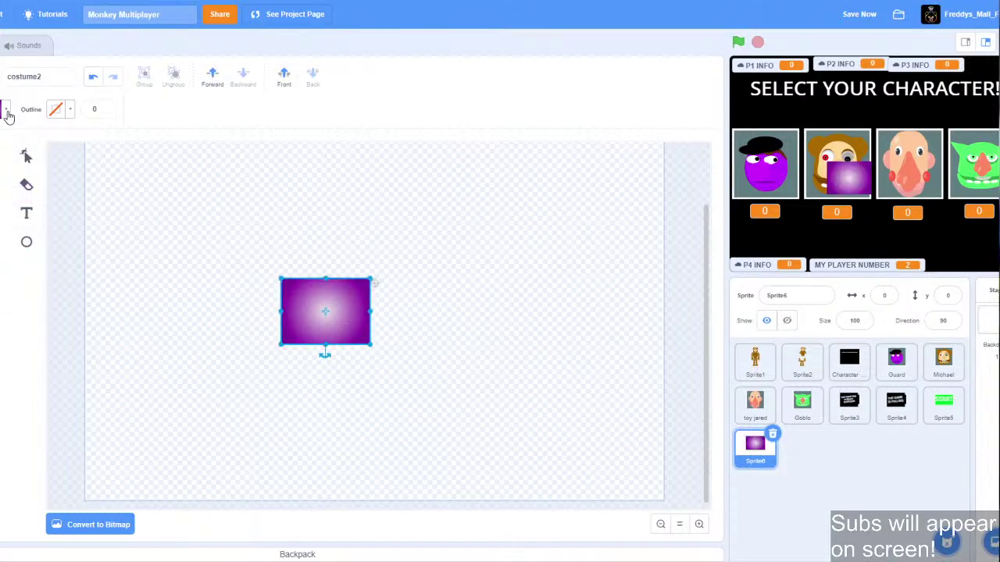
{"action": "left_click", "coordinate": [6, 111]}
{"action": "left_click", "coordinate": [1, 139]}
{"action": "left_click", "coordinate": [239, 231]}
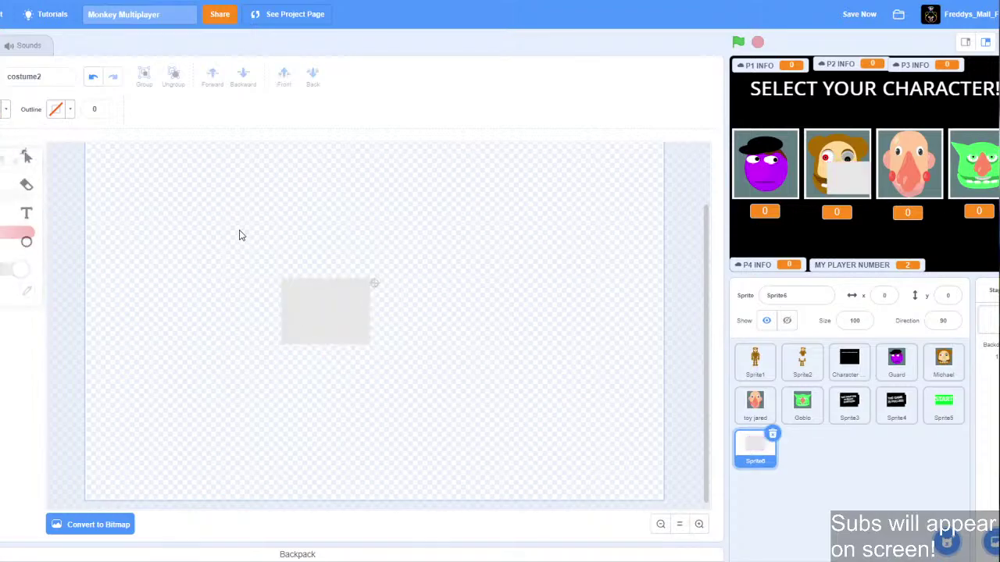
Draw a diagonal line from the rectangle's upper-left corner to its middle with outline saturation 0 and brightness 24.
{"action": "left_click", "coordinate": [0, 241]}
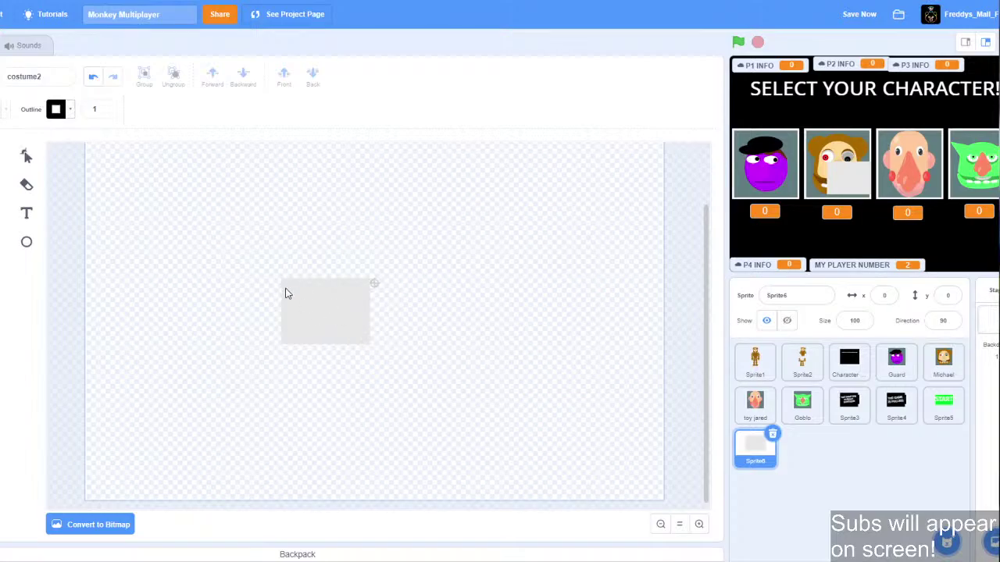
{"action": "left_click", "coordinate": [71, 109]}
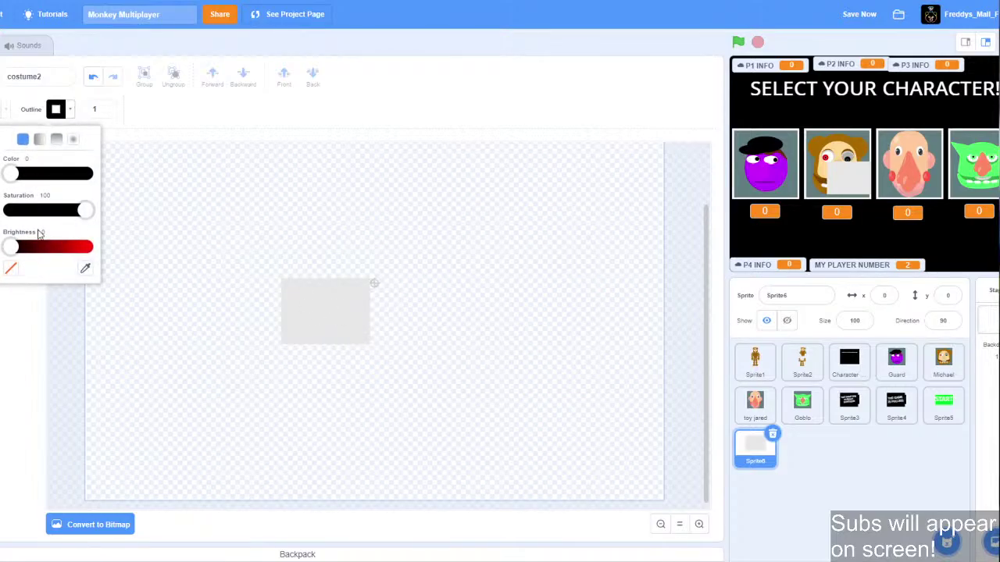
{"action": "left_click_drag", "start_coordinate": [84, 210], "coordinate": [10, 210]}
{"action": "mouse_move", "coordinate": [12, 248]}
{"action": "left_mouse_down"}
{"action": "mouse_move", "coordinate": [56, 246]}
{"action": "mouse_move", "coordinate": [29, 247]}
{"action": "left_mouse_up"}
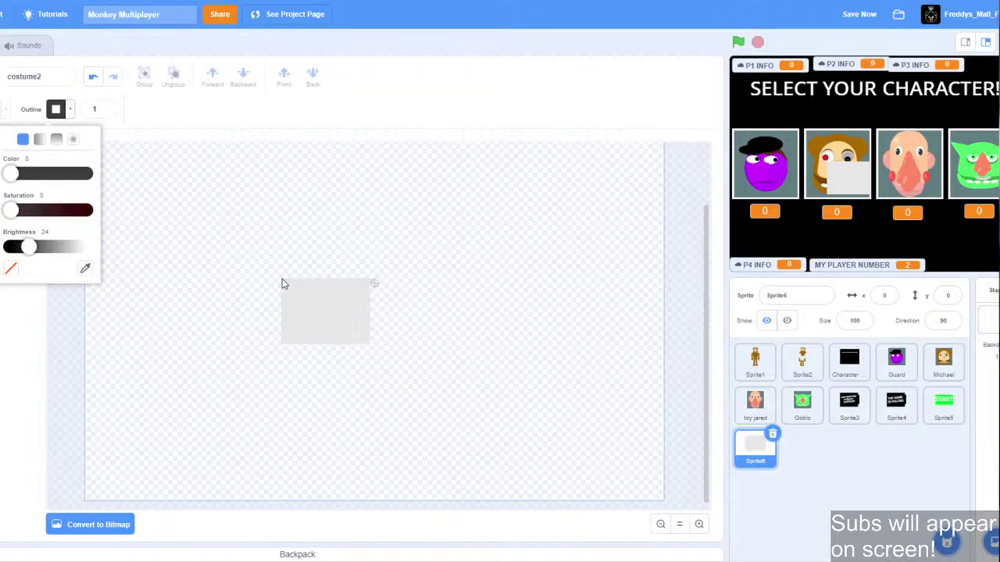
{"action": "left_click_drag", "start_coordinate": [282, 280], "coordinate": [326, 315]}
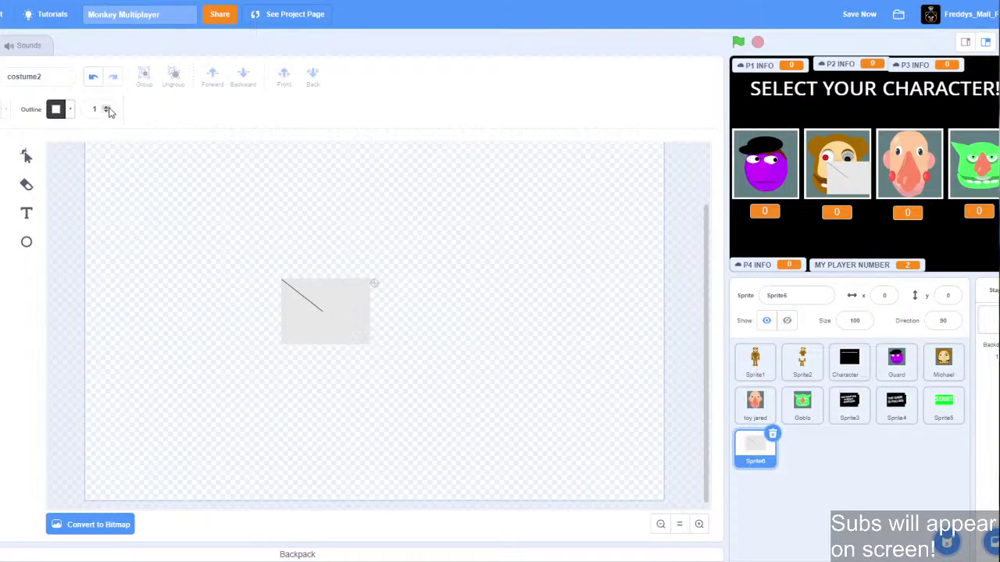
Set the diagonal line's outline width to 3.
{"action": "left_click", "coordinate": [314, 303]}
{"action": "left_click", "coordinate": [104, 108]}
{"action": "type", "text": "3"}
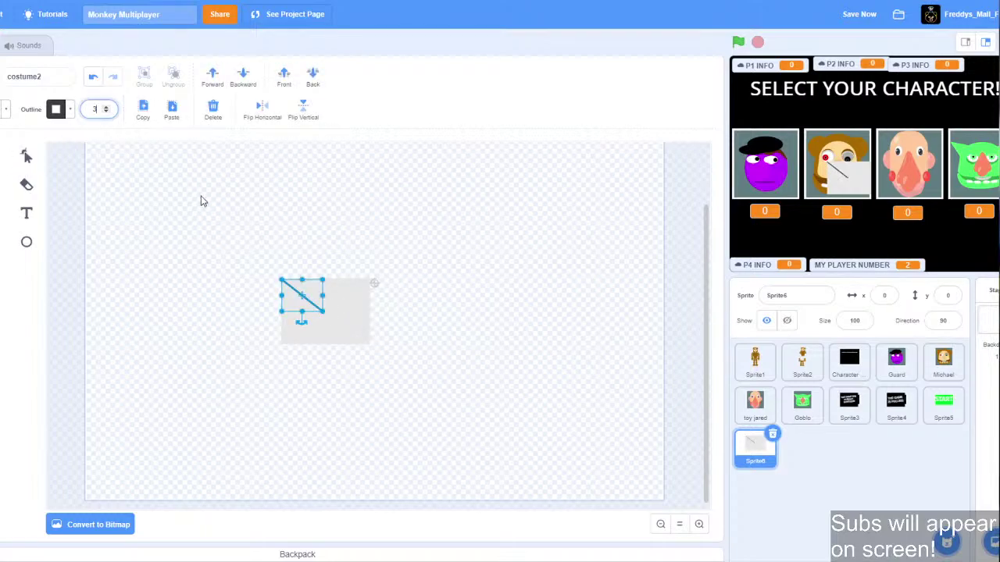
{"action": "left_click", "coordinate": [201, 201]}
Extend the line from its lower end up to the rectangle's upper-right corner, forming a V-shaped envelope flap.
{"action": "left_click", "coordinate": [317, 306]}
{"action": "left_click", "coordinate": [353, 348]}
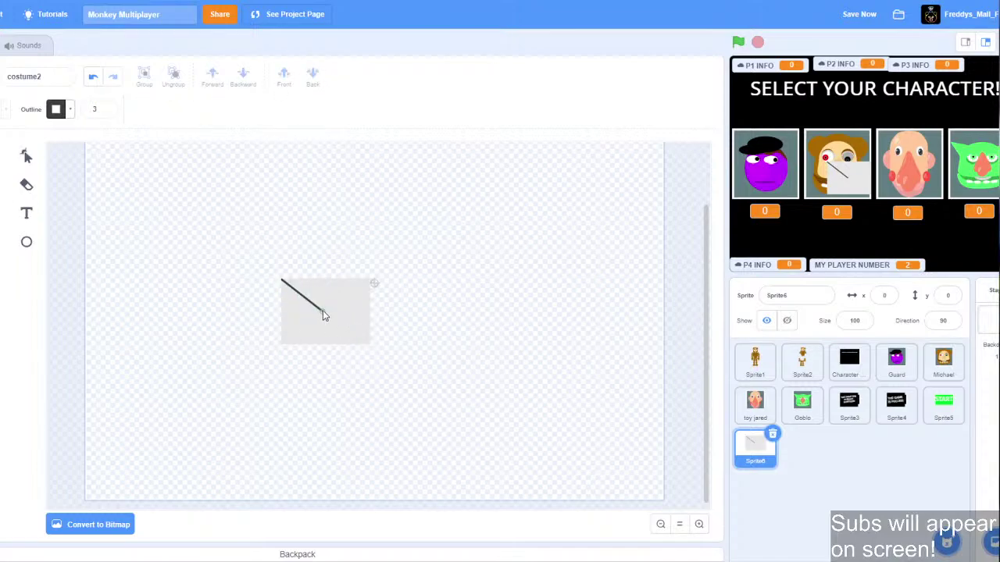
{"action": "left_click_drag", "start_coordinate": [322, 310], "coordinate": [369, 280]}
{"action": "left_click", "coordinate": [2, 156]}
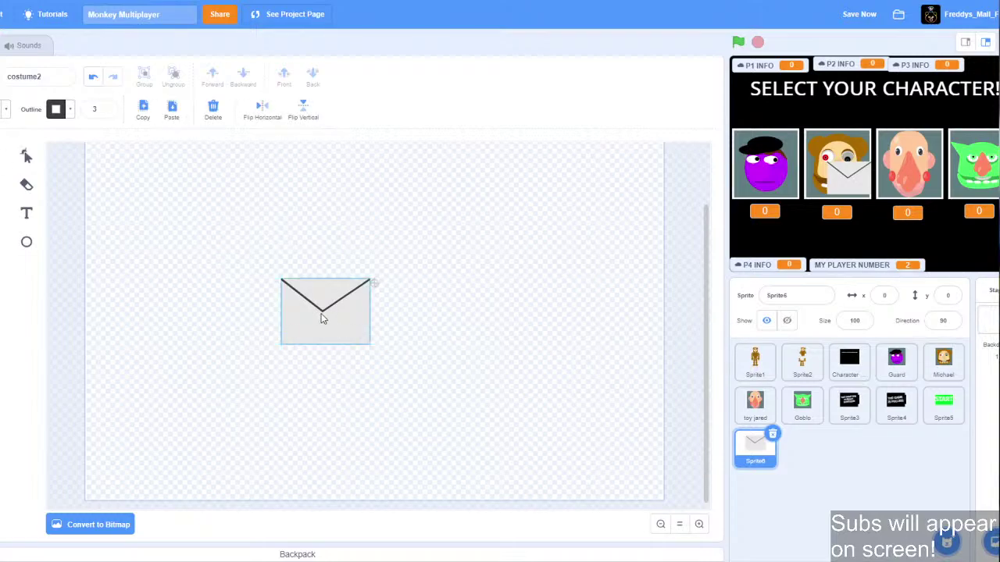
Select the V-shaped flap line and stretch it slightly towards the rectangle's right edge.
{"action": "left_click", "coordinate": [515, 277]}
{"action": "left_click", "coordinate": [356, 304]}
{"action": "left_click", "coordinate": [322, 311]}
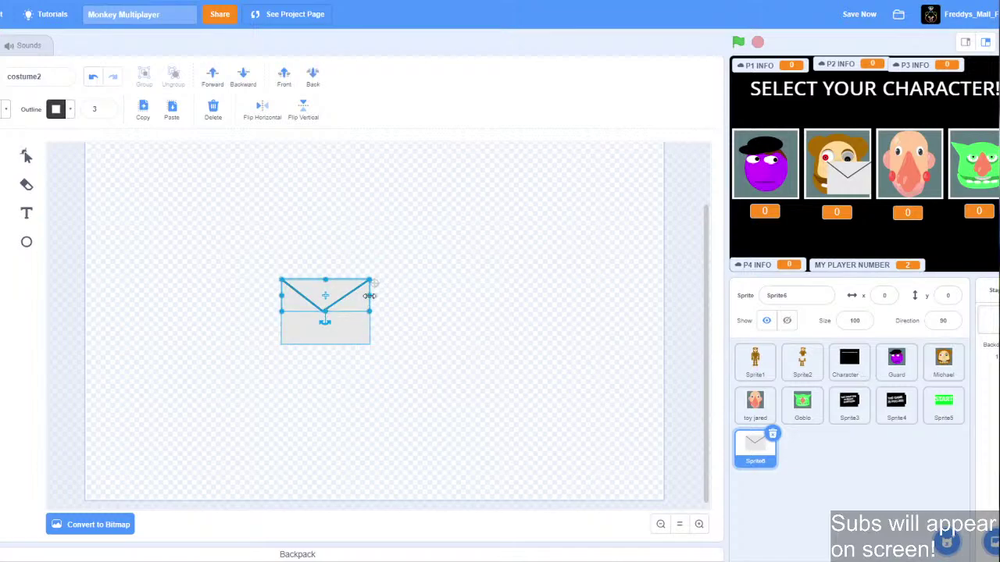
{"action": "mouse_move", "coordinate": [369, 296]}
{"action": "left_mouse_down"}
{"action": "mouse_move", "coordinate": [377, 295]}
{"action": "mouse_move", "coordinate": [370, 282]}
{"action": "left_mouse_up"}
Check the flap line's end points up close and narrow it slightly to fit within the envelope's right edge.
{"action": "double_click", "coordinate": [344, 289]}
{"action": "left_click", "coordinate": [698, 524]}
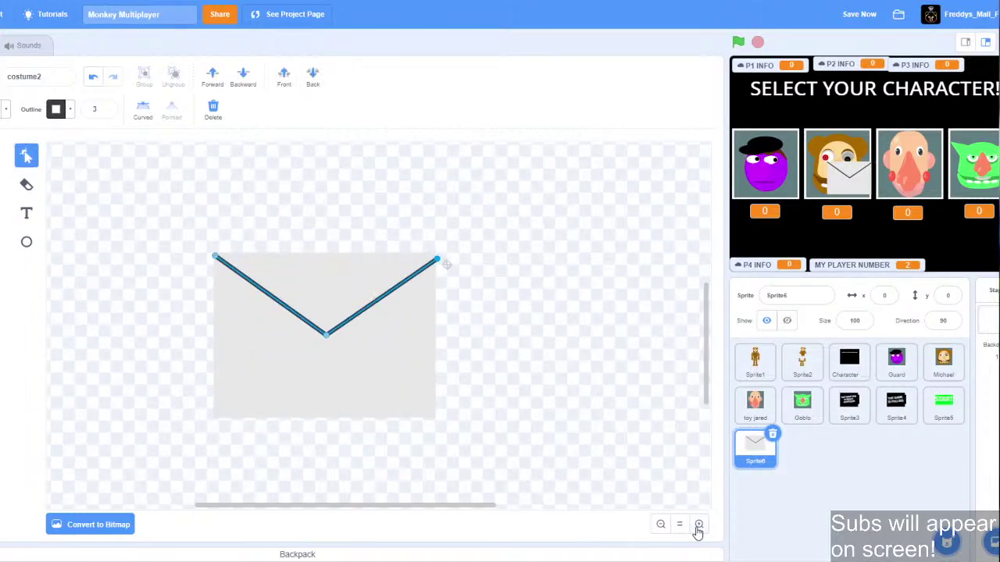
{"action": "left_click", "coordinate": [698, 524]}
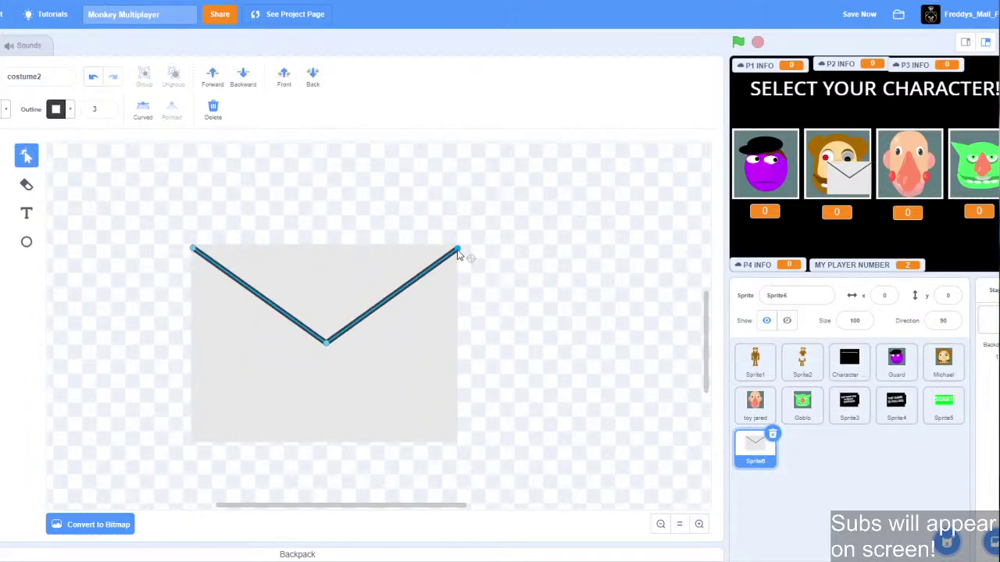
{"action": "left_click", "coordinate": [3, 156]}
{"action": "left_click", "coordinate": [341, 231]}
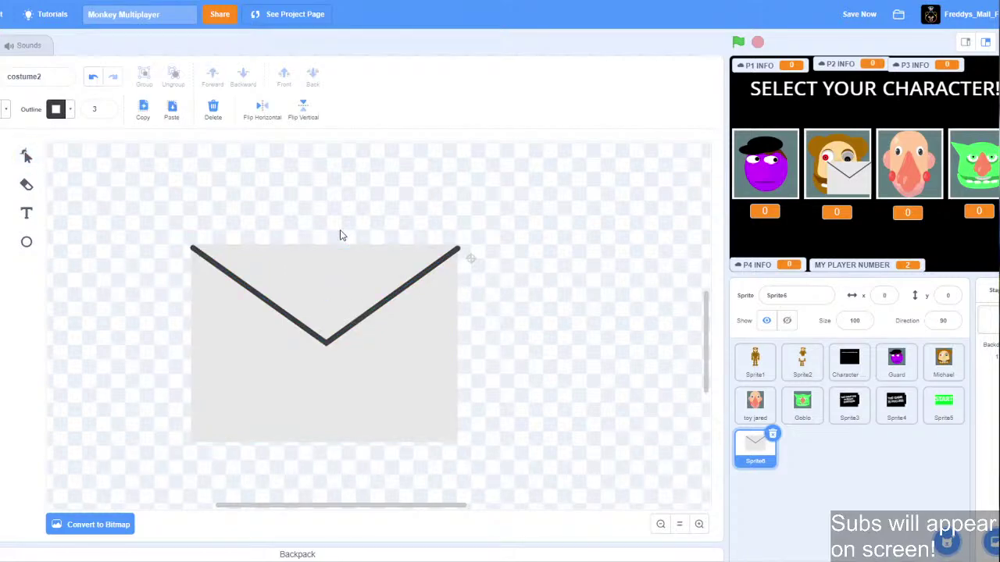
{"action": "left_click", "coordinate": [447, 265]}
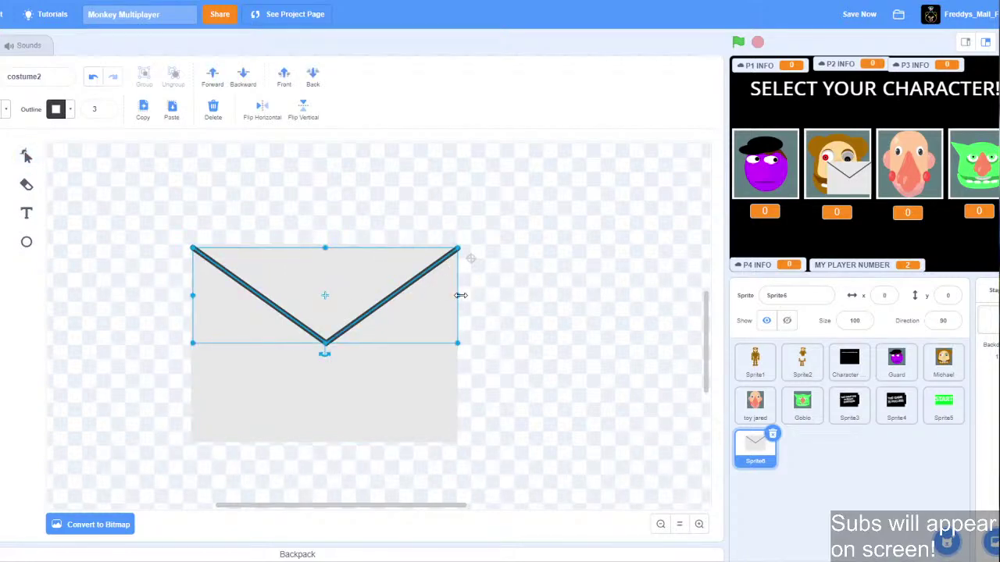
{"action": "left_click_drag", "start_coordinate": [461, 295], "coordinate": [458, 294]}
{"action": "left_click", "coordinate": [482, 289]}
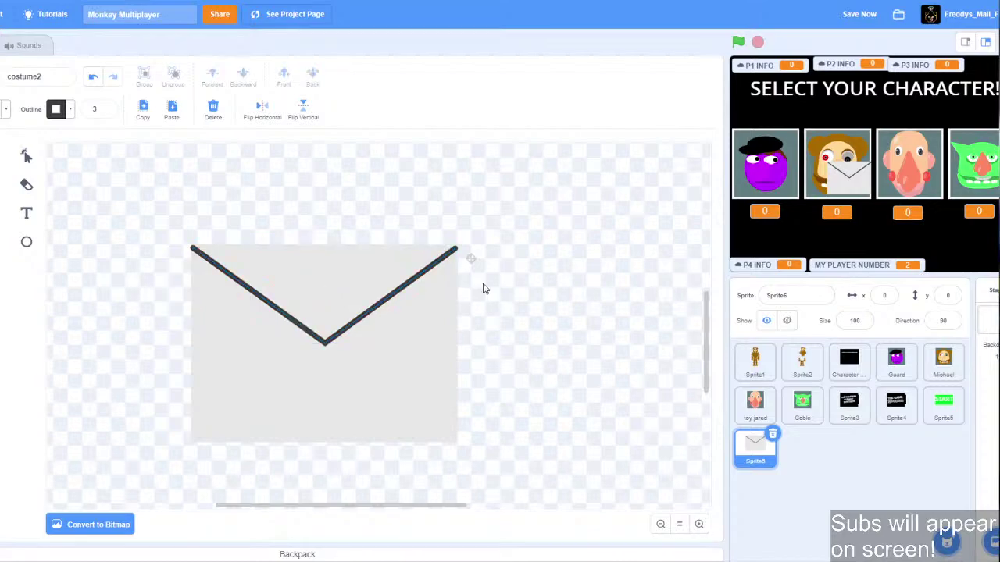
{"action": "left_click", "coordinate": [660, 524]}
{"action": "left_click", "coordinate": [660, 524]}
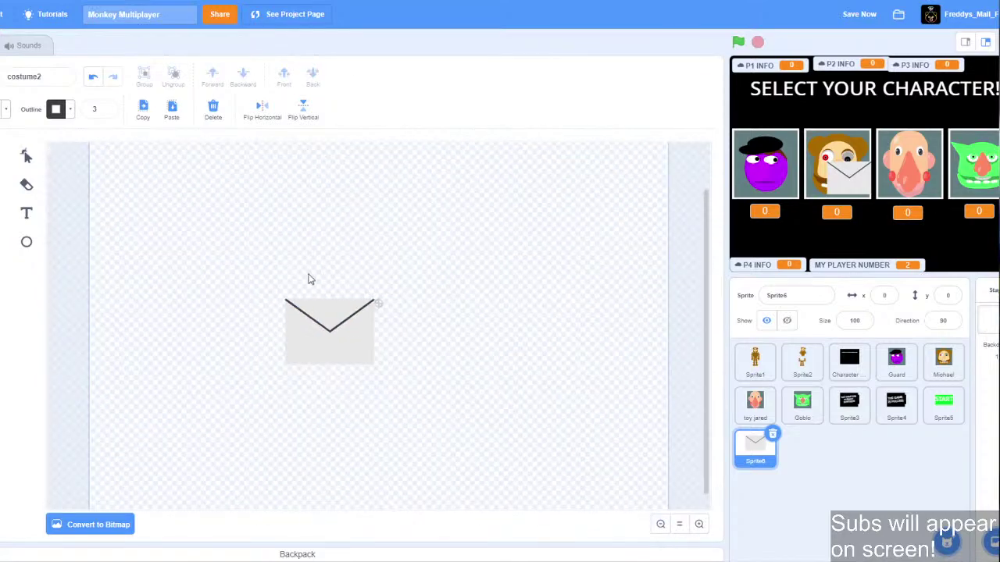
Flatten the whole envelope and tilt it counter-clockwise, undoing the last small shift of its position.
{"action": "left_click_drag", "start_coordinate": [251, 276], "coordinate": [328, 323]}
{"action": "left_click_drag", "start_coordinate": [330, 374], "coordinate": [287, 379]}
{"action": "left_click", "coordinate": [26, 155]}
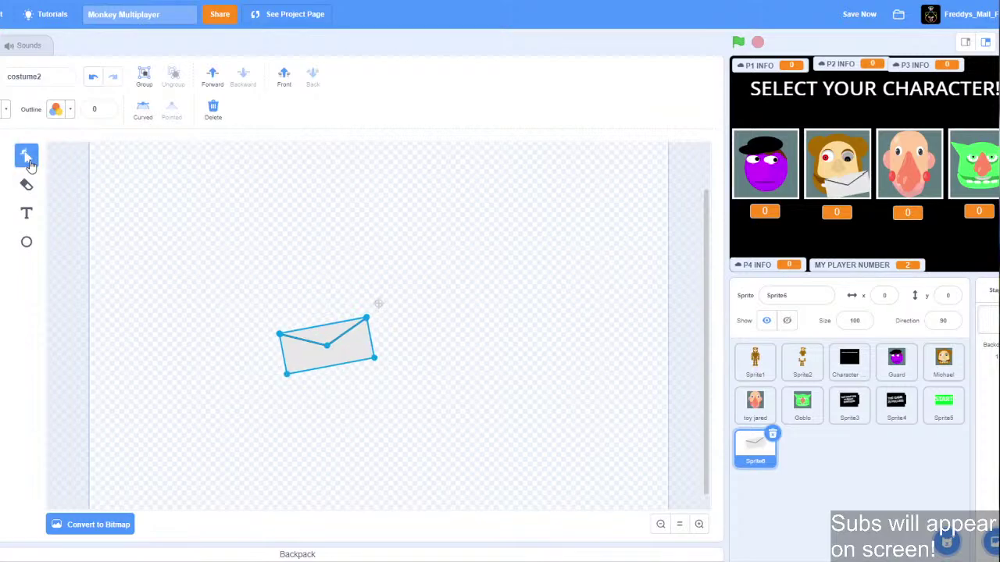
{"action": "key", "text": "ctrl+z"}
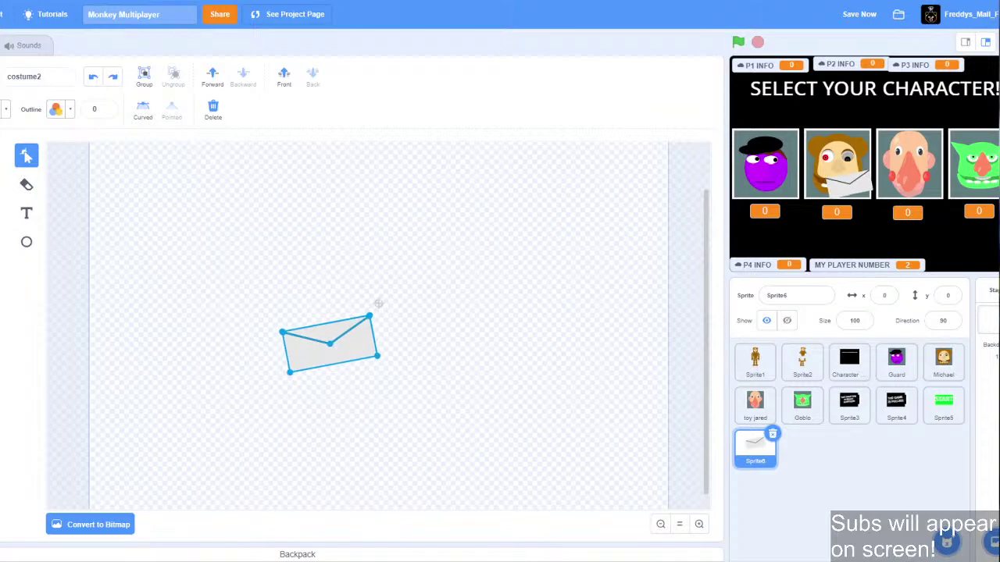
Reshape the envelope's grey body by pulling its lower-left corner slightly outwards and down.
{"action": "left_click", "coordinate": [1, 155]}
{"action": "left_click", "coordinate": [306, 292]}
{"action": "left_click", "coordinate": [315, 364]}
{"action": "left_click", "coordinate": [27, 157]}
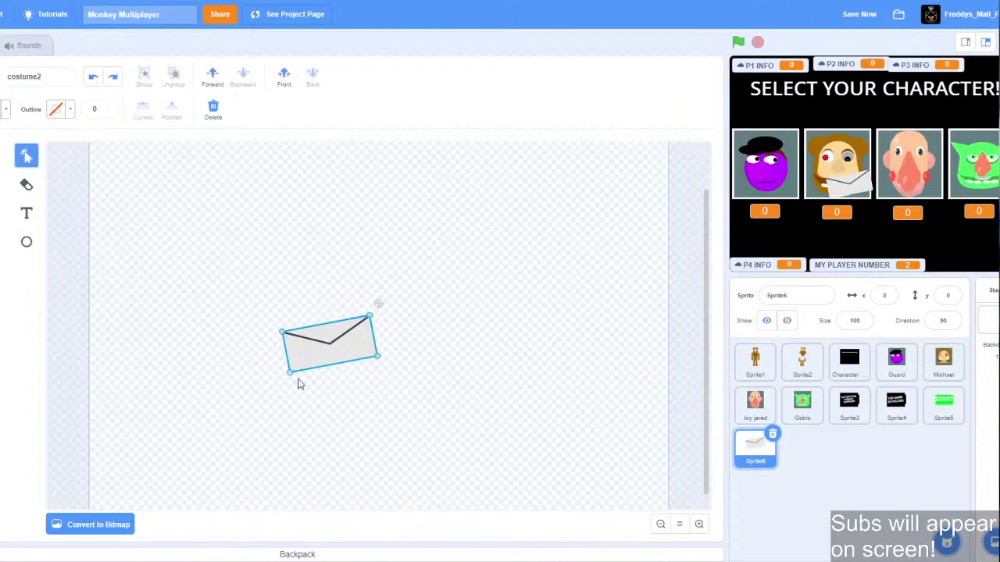
{"action": "left_click_drag", "start_coordinate": [290, 373], "coordinate": [283, 375]}
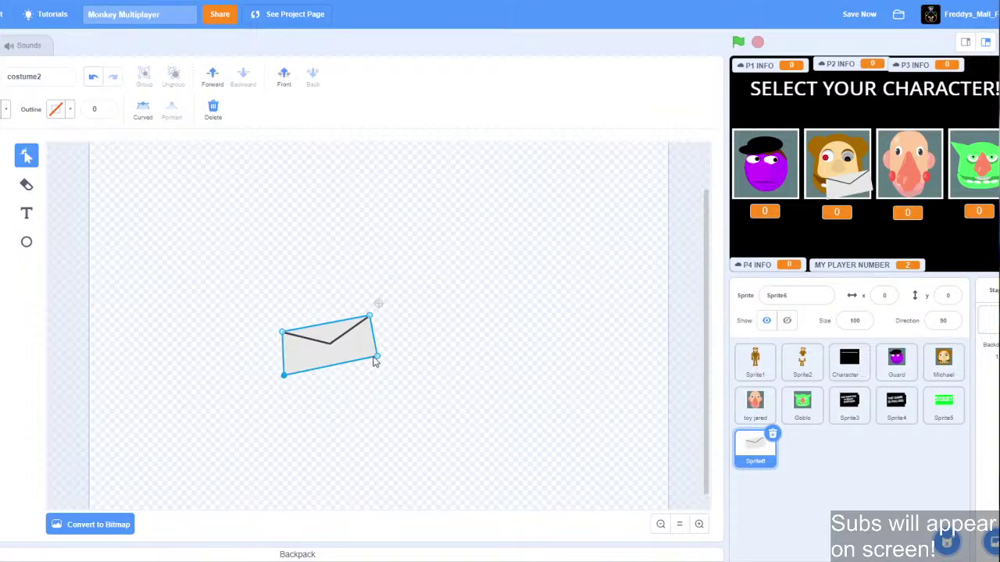
Reshape the envelope's grey body into a flat slanted shape by shifting its two bottom corners to the right and up.
{"action": "left_click_drag", "start_coordinate": [376, 356], "coordinate": [369, 356]}
{"action": "left_click", "coordinate": [423, 275]}
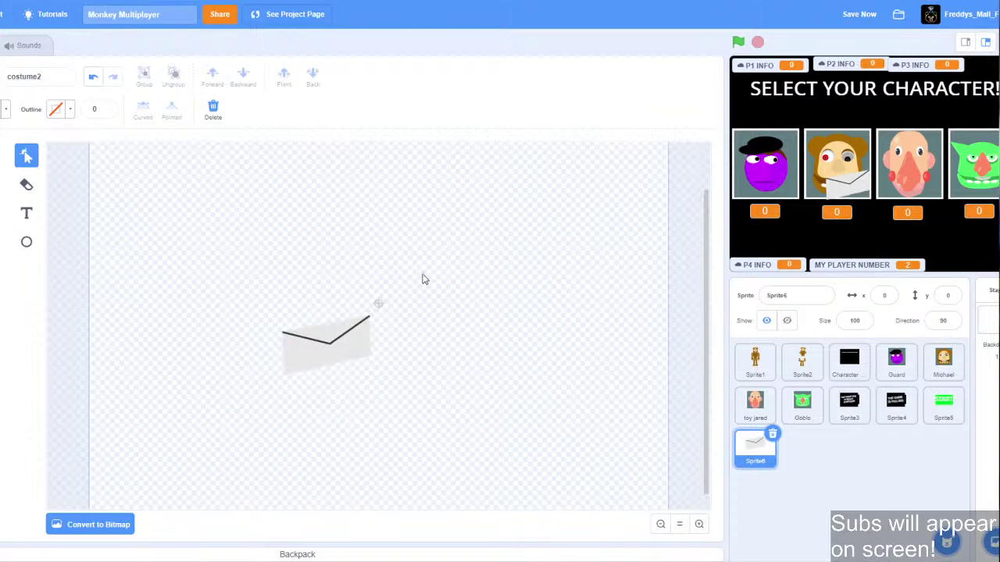
{"action": "left_click", "coordinate": [318, 358]}
{"action": "left_click_drag", "start_coordinate": [285, 376], "coordinate": [309, 360]}
{"action": "left_click_drag", "start_coordinate": [373, 357], "coordinate": [392, 349]}
{"action": "left_click", "coordinate": [405, 278]}
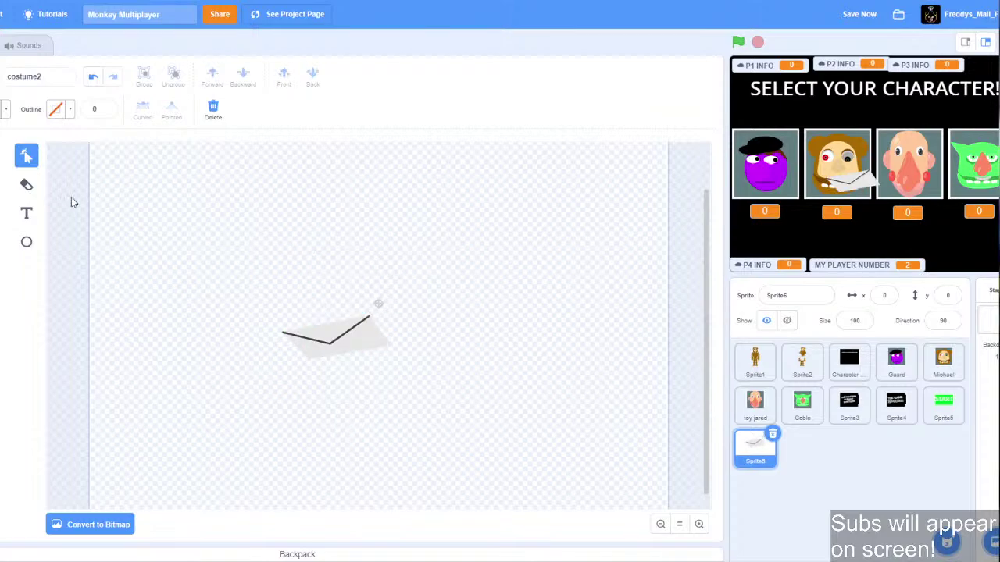
Move the flap line's middle point right and up to match the slant, and pull the body's lower-right corner slightly outwards.
{"action": "left_click", "coordinate": [2, 156]}
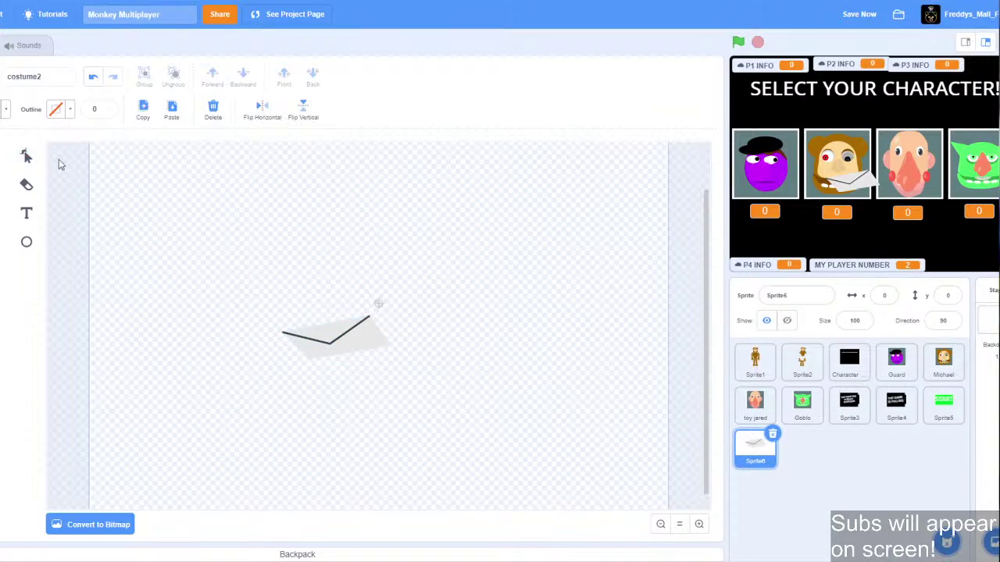
{"action": "left_click", "coordinate": [28, 157]}
{"action": "left_click", "coordinate": [341, 341]}
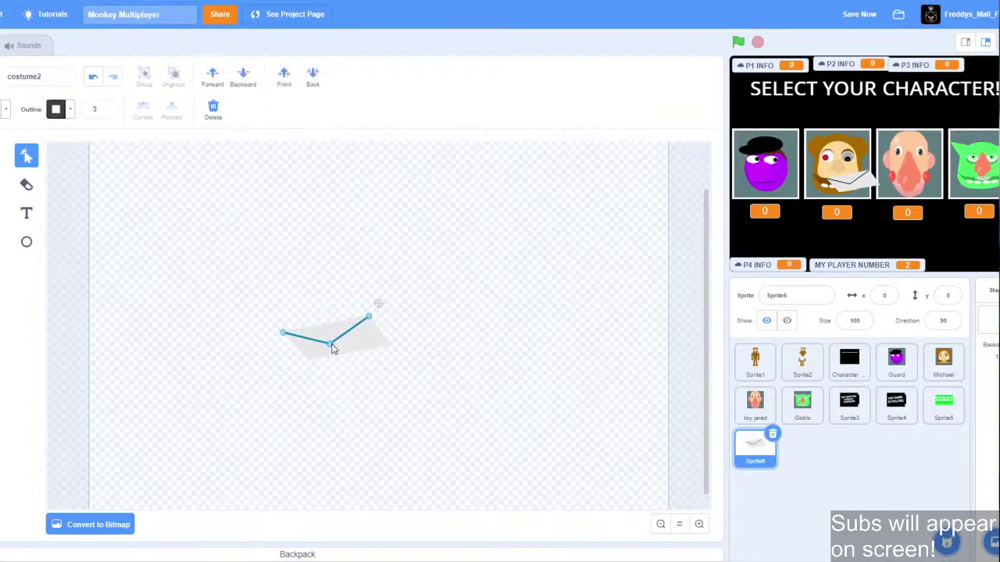
{"action": "left_click", "coordinate": [477, 315]}
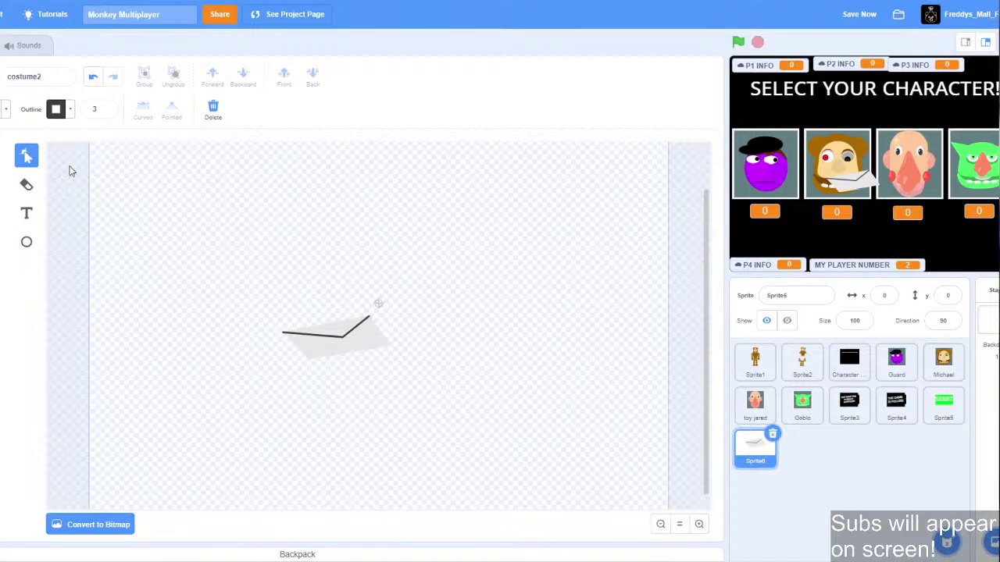
{"action": "left_click", "coordinate": [330, 347]}
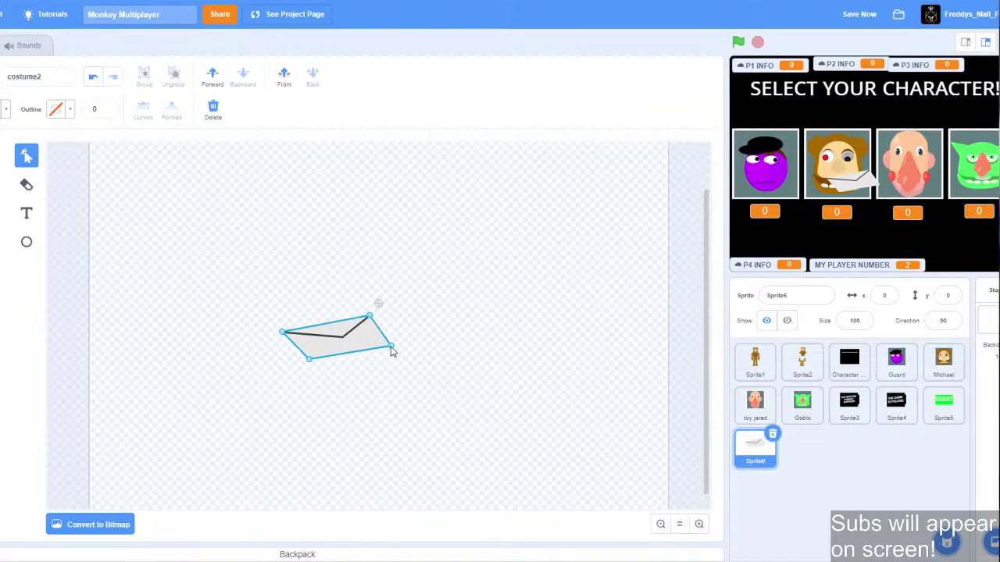
{"action": "left_click", "coordinate": [346, 340]}
{"action": "left_click_drag", "start_coordinate": [345, 338], "coordinate": [346, 336]}
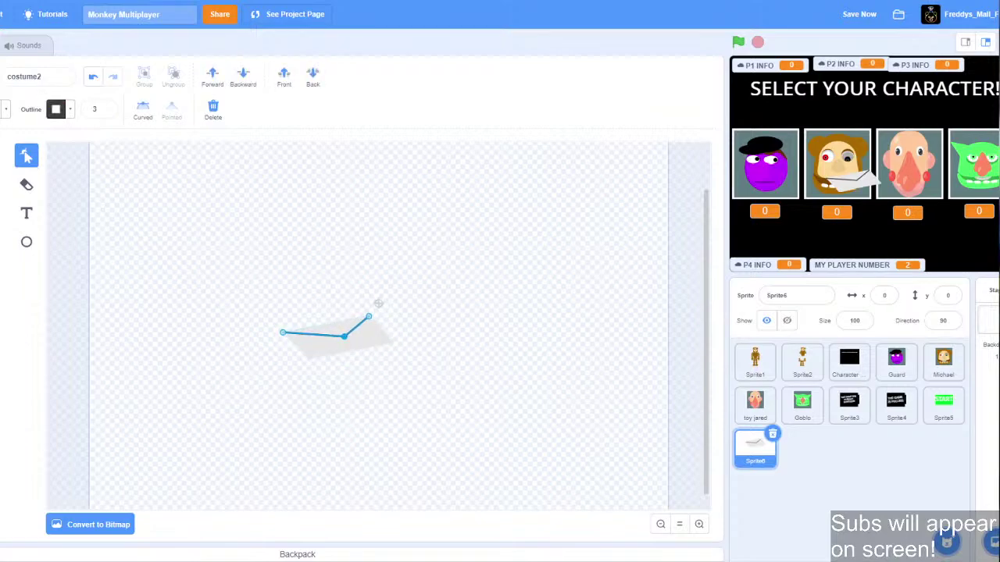
Recolour the envelope's flap line from a solid grey fill with zero saturation.
{"action": "left_click", "coordinate": [2, 155]}
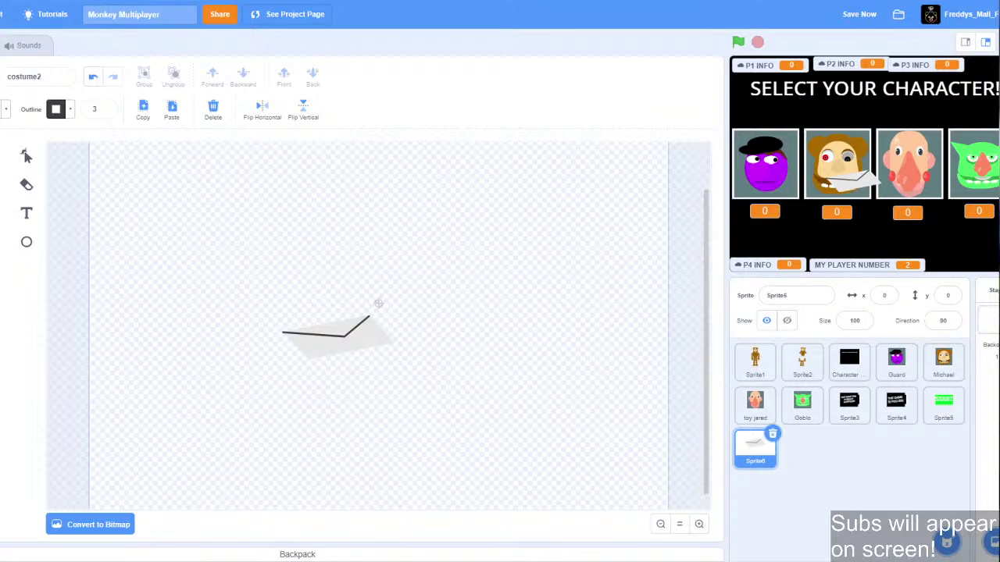
{"action": "left_click", "coordinate": [7, 109]}
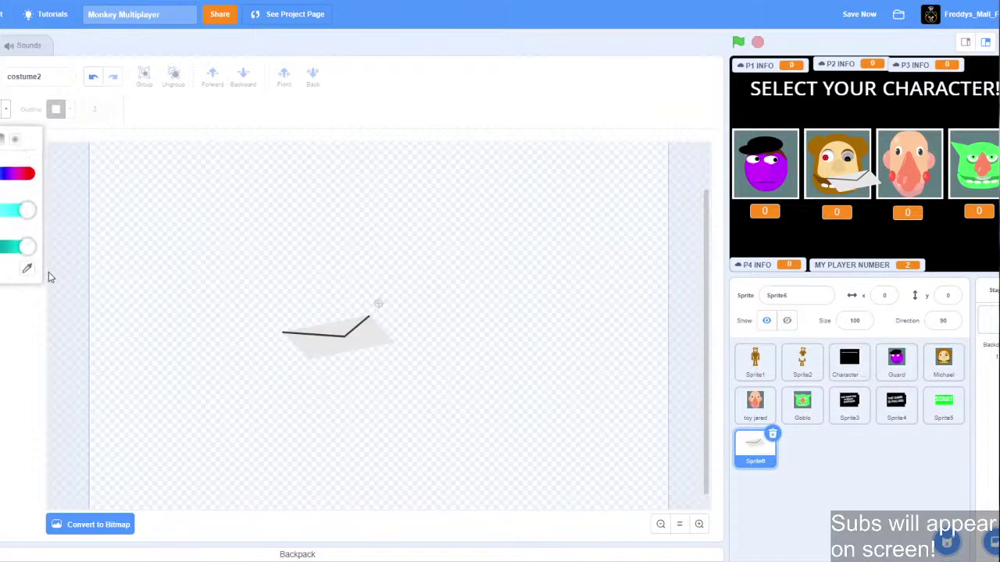
{"action": "left_click_drag", "start_coordinate": [27, 246], "coordinate": [0, 247]}
{"action": "left_click_drag", "start_coordinate": [31, 209], "coordinate": [0, 210]}
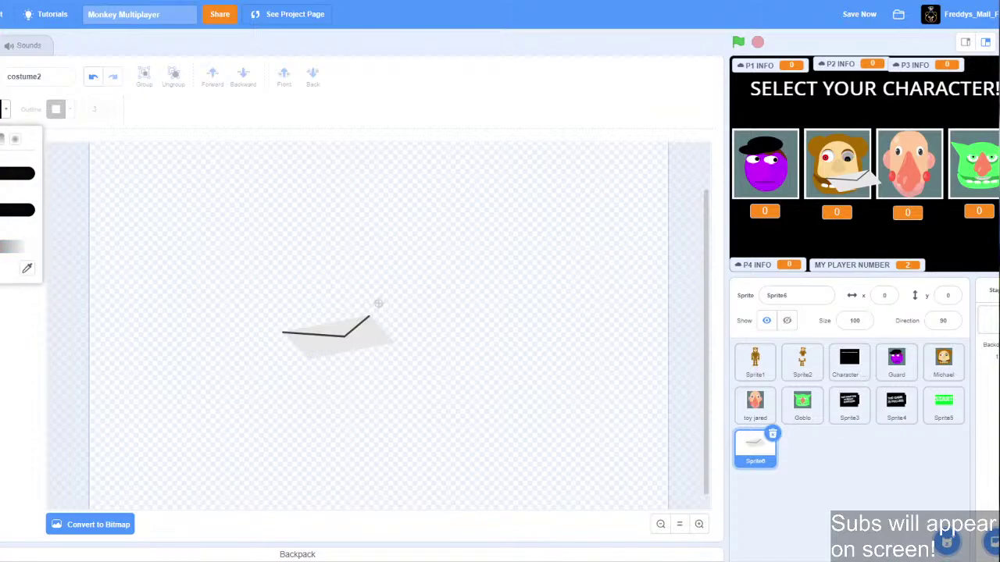
{"action": "left_click_drag", "start_coordinate": [0, 247], "coordinate": [7, 248]}
{"action": "left_click", "coordinate": [303, 336]}
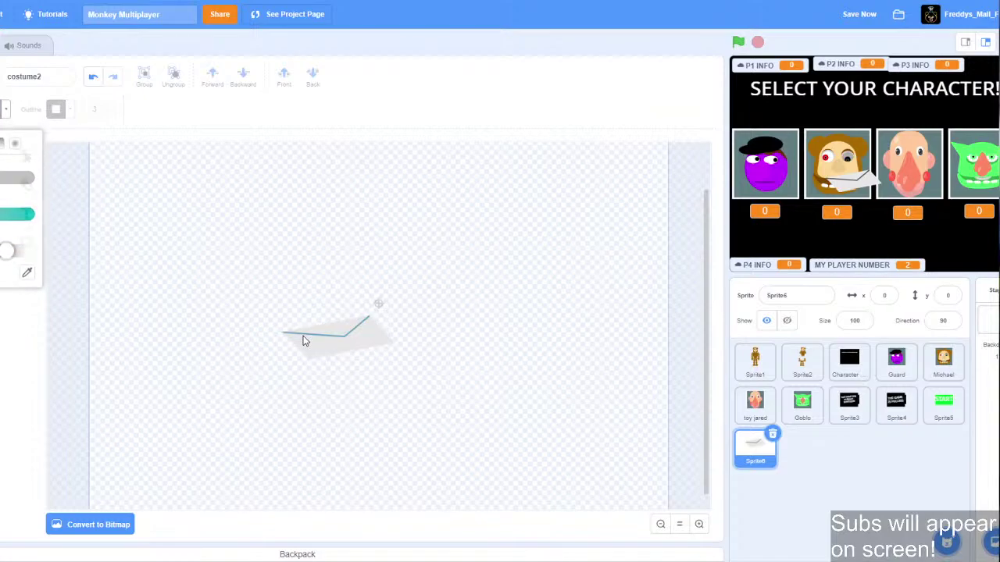
{"action": "left_click", "coordinate": [305, 195]}
{"action": "left_click", "coordinate": [1, 156]}
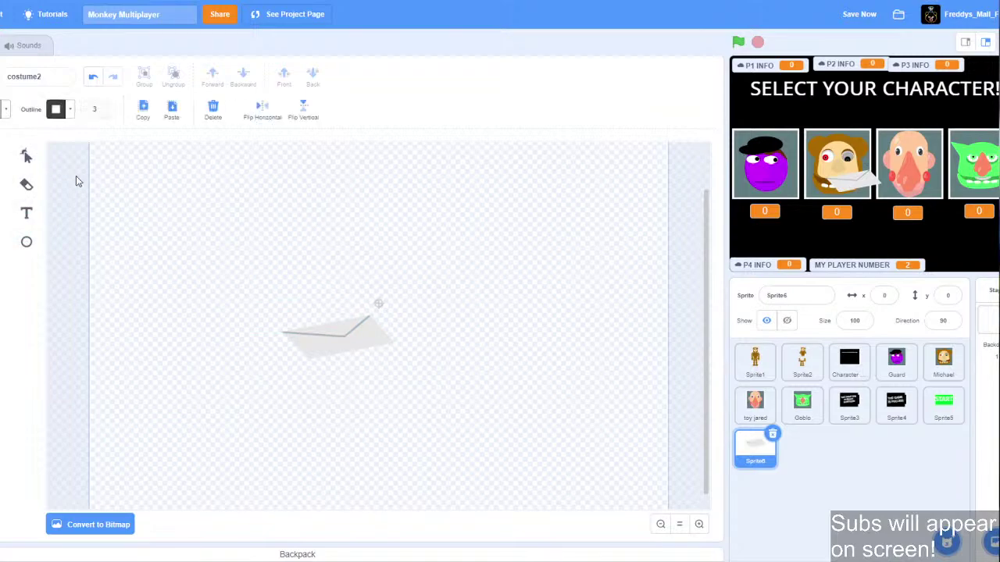
Copy the whole envelope as a group into costume1 and place it on the floor near the table's left leg.
{"action": "left_click", "coordinate": [315, 349]}
{"action": "left_click", "coordinate": [337, 163]}
{"action": "left_click", "coordinate": [316, 349]}
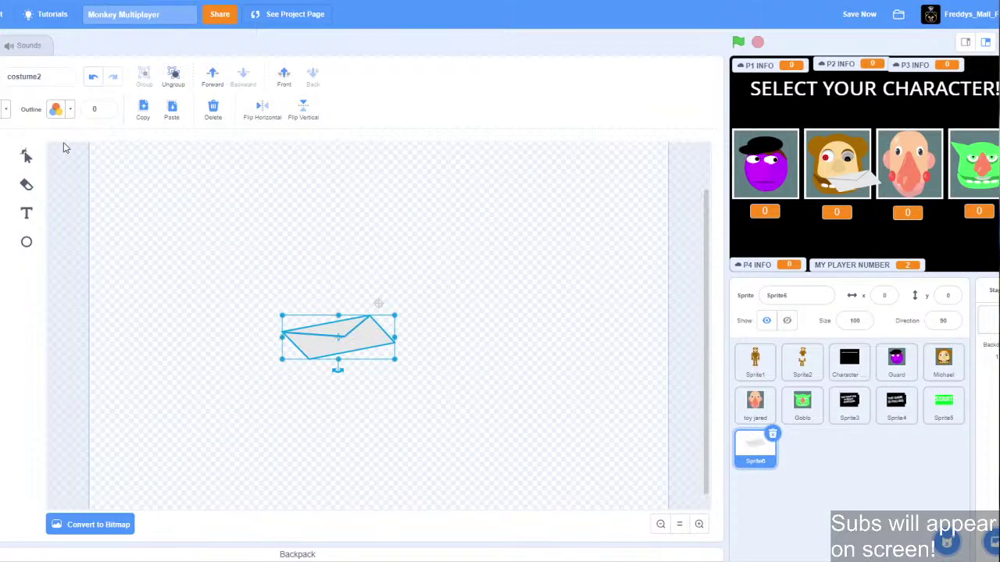
{"action": "left_click", "coordinate": [2, 102]}
{"action": "key", "text": "ctrl+v"}
{"action": "left_click_drag", "start_coordinate": [332, 332], "coordinate": [220, 458]}
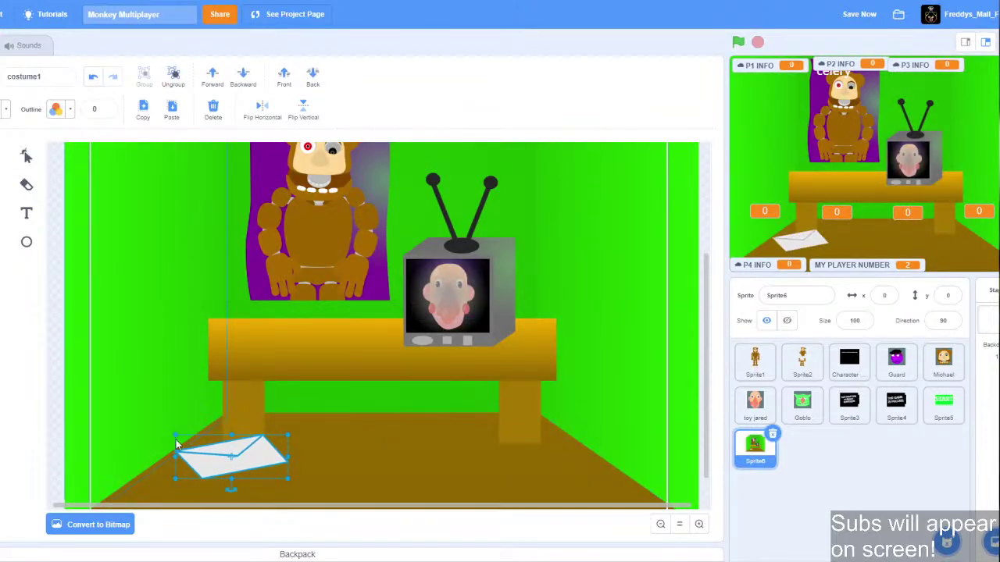
Shrink the floor envelope and duplicate it to form an overlapping pile of three beside the table's left leg.
{"action": "left_click_drag", "start_coordinate": [173, 435], "coordinate": [282, 451]}
{"action": "key", "text": "ctrl+c"}
{"action": "key", "text": "ctrl+v"}
{"action": "left_click", "coordinate": [347, 384]}
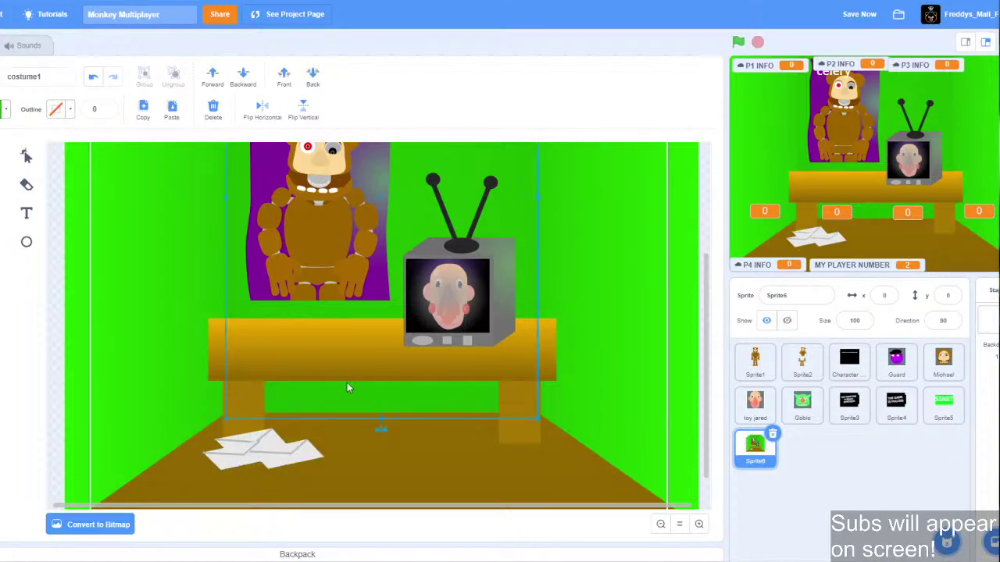
{"action": "left_click", "coordinate": [660, 524]}
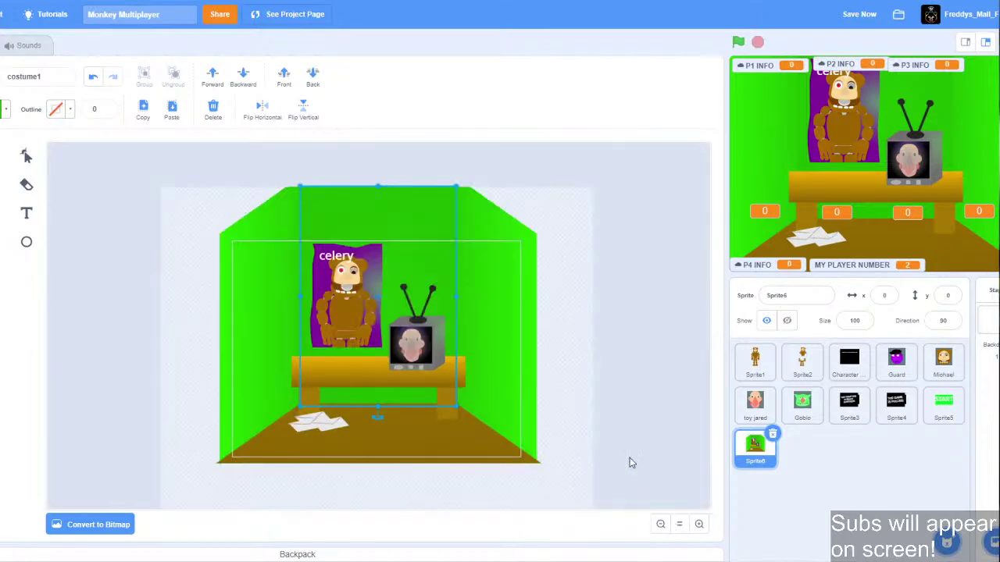
Look at Sprite1's costume, return to Sprite6's room drawing and examine the envelope pile and table up close.
{"action": "left_click", "coordinate": [754, 361]}
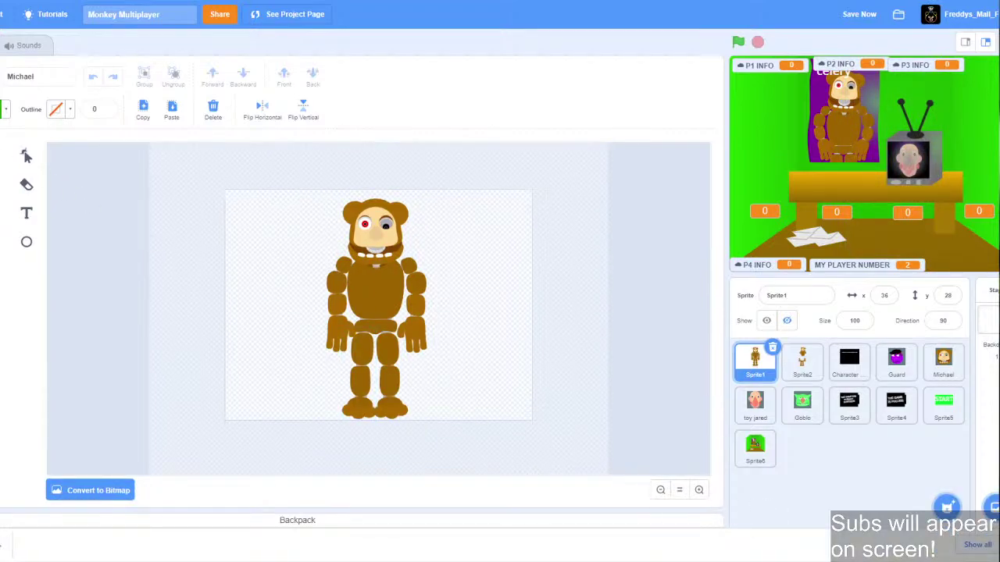
{"action": "left_click", "coordinate": [756, 443]}
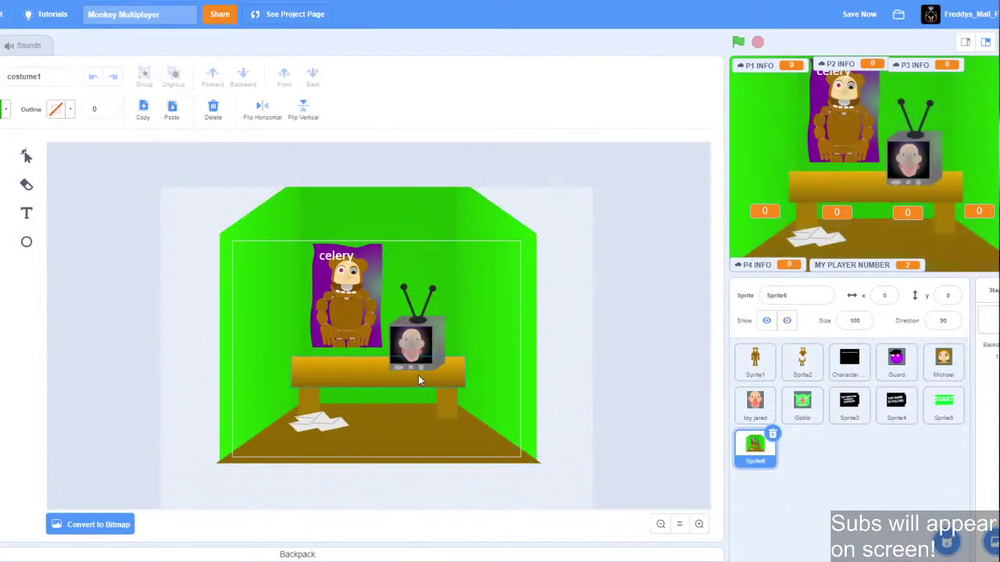
{"action": "left_click", "coordinate": [698, 524]}
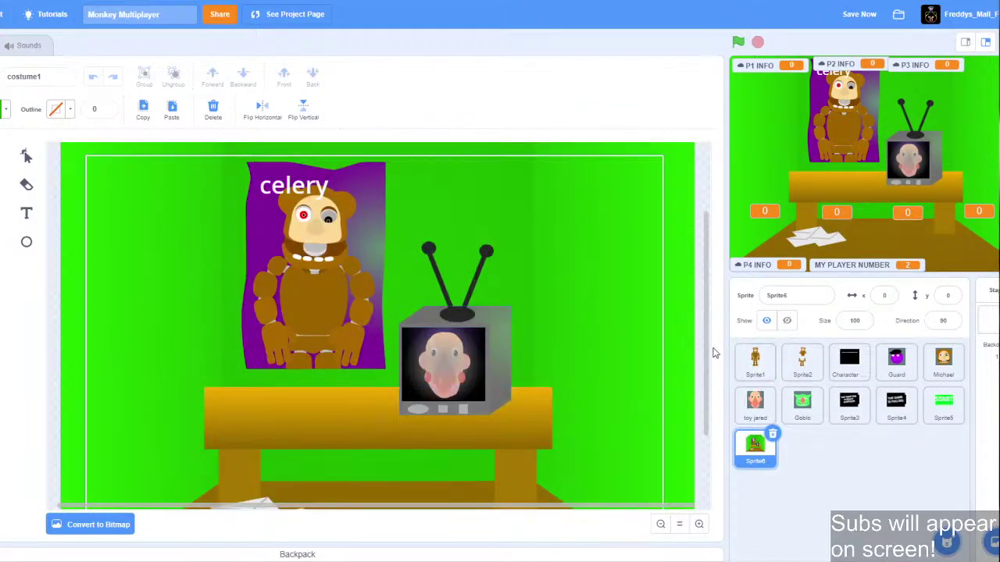
{"action": "left_click_drag", "start_coordinate": [706, 355], "coordinate": [707, 382]}
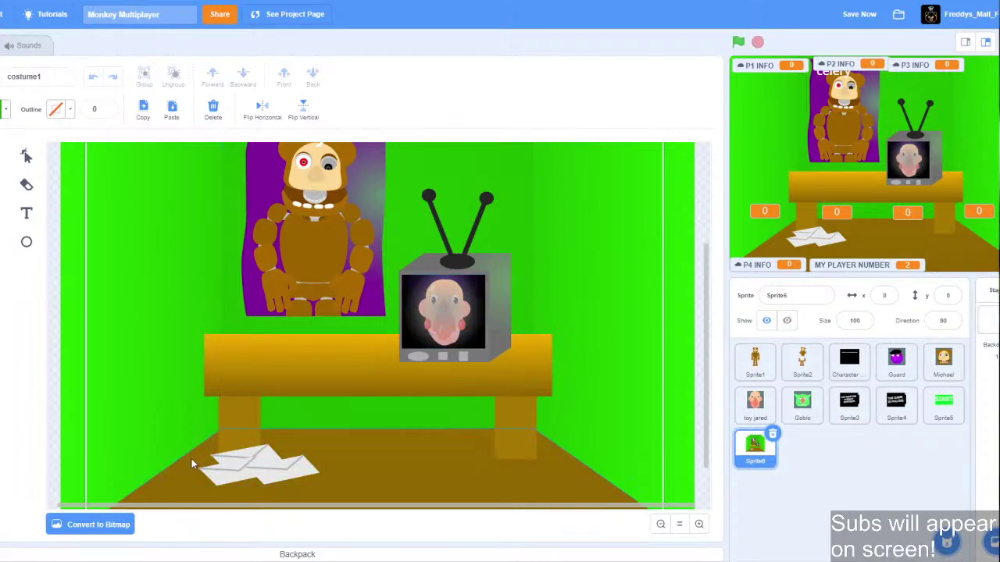
{"action": "left_click_drag", "start_coordinate": [224, 469], "coordinate": [240, 472]}
{"action": "left_click", "coordinate": [295, 436]}
{"action": "left_click", "coordinate": [395, 389]}
{"action": "left_click", "coordinate": [404, 389]}
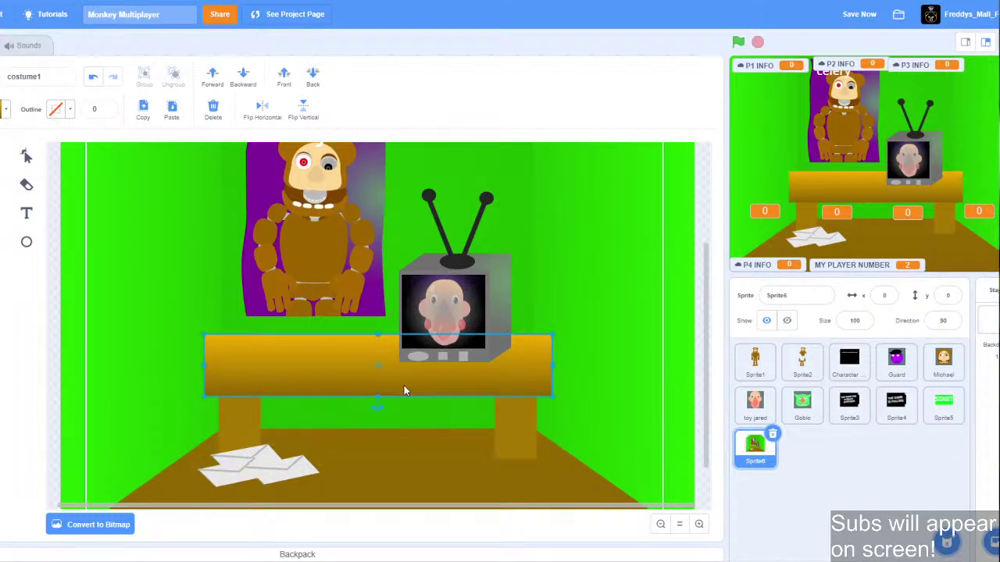
Sample the light grey of the front envelope as the fill colour.
{"action": "left_click", "coordinate": [1, 213]}
{"action": "left_click", "coordinate": [5, 110]}
{"action": "left_click", "coordinate": [26, 268]}
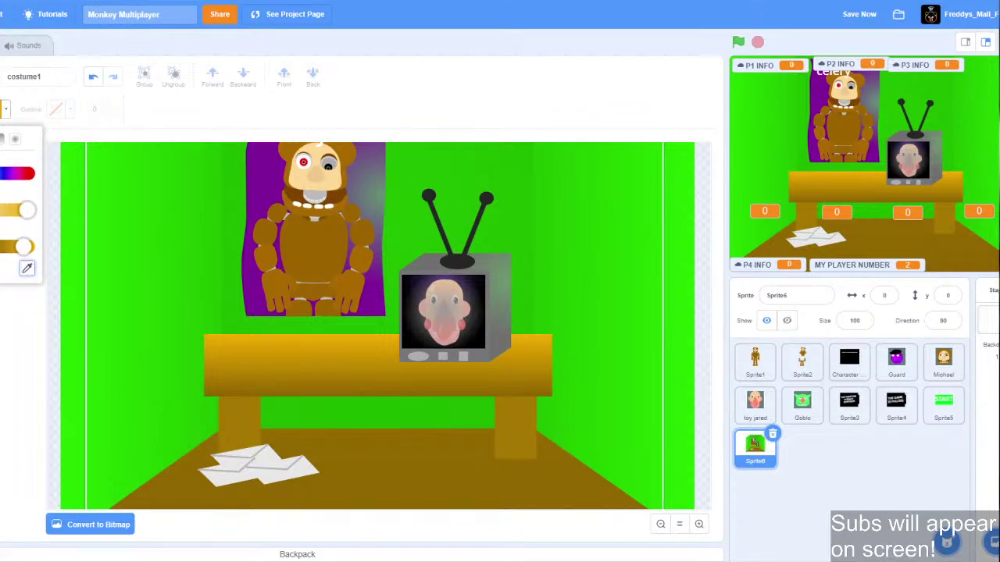
{"action": "left_click", "coordinate": [222, 484]}
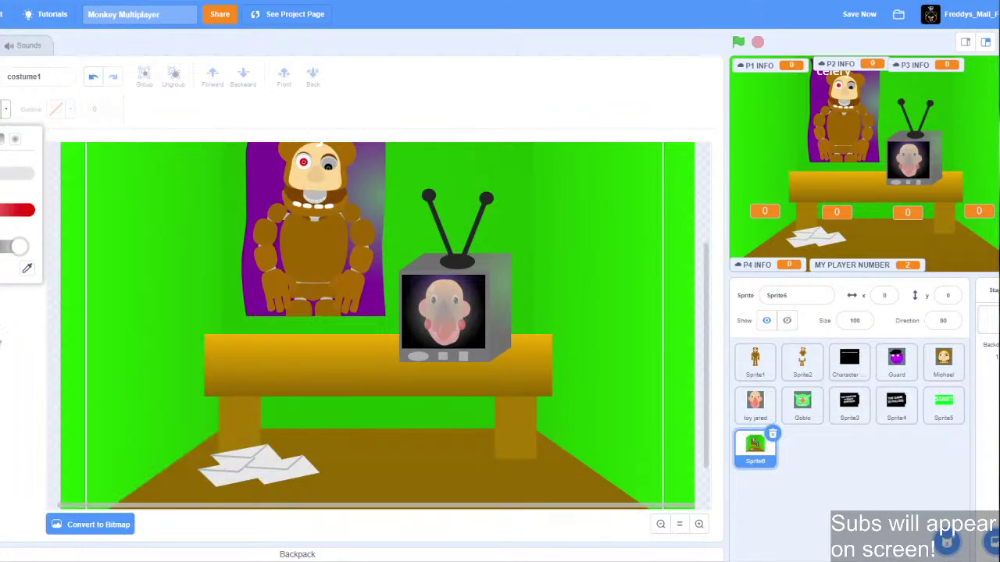
{"action": "left_click", "coordinate": [359, 341]}
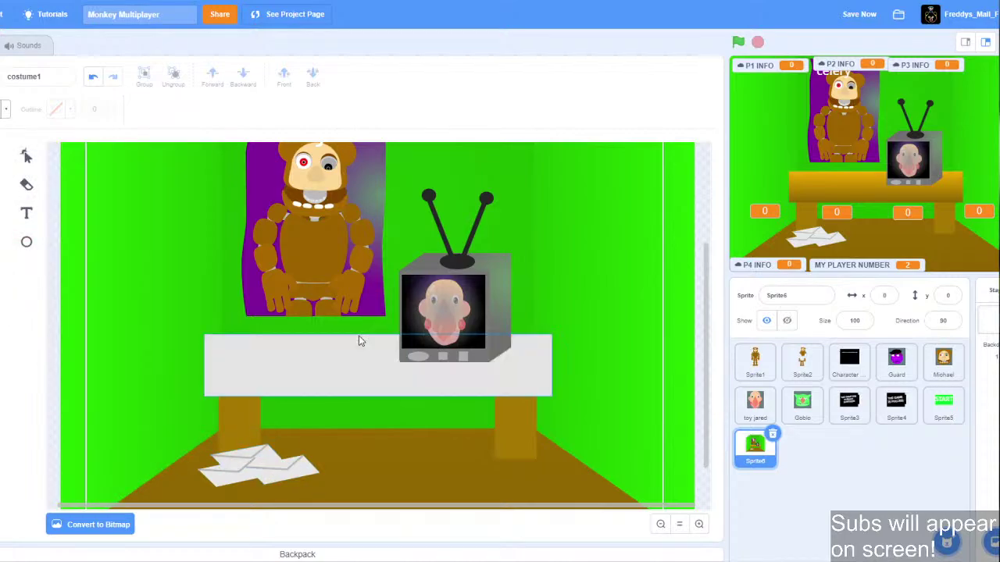
{"action": "left_click", "coordinate": [195, 203]}
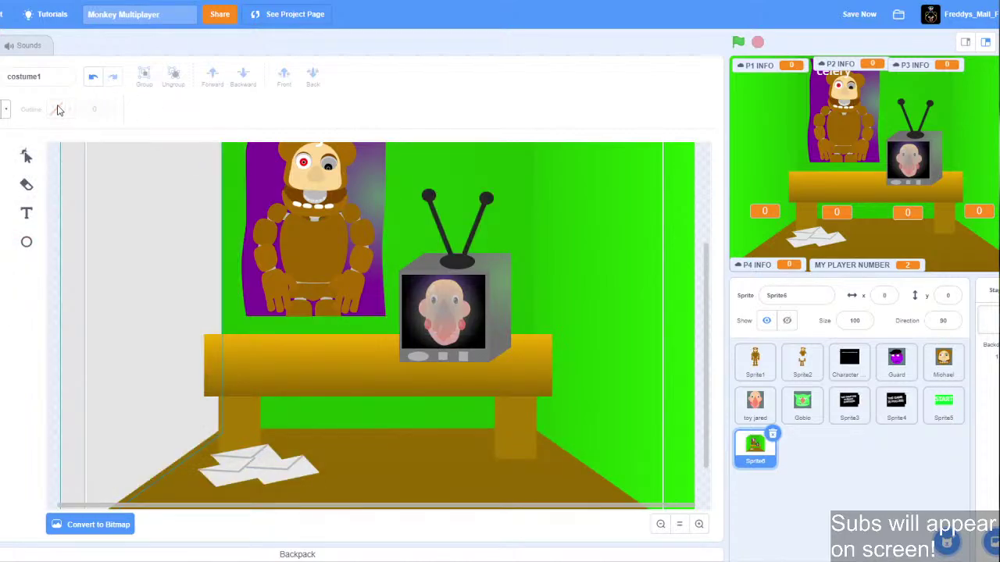
Darken the light grey fill slightly and apply it to the rear envelope in the pile.
{"action": "left_click", "coordinate": [6, 110]}
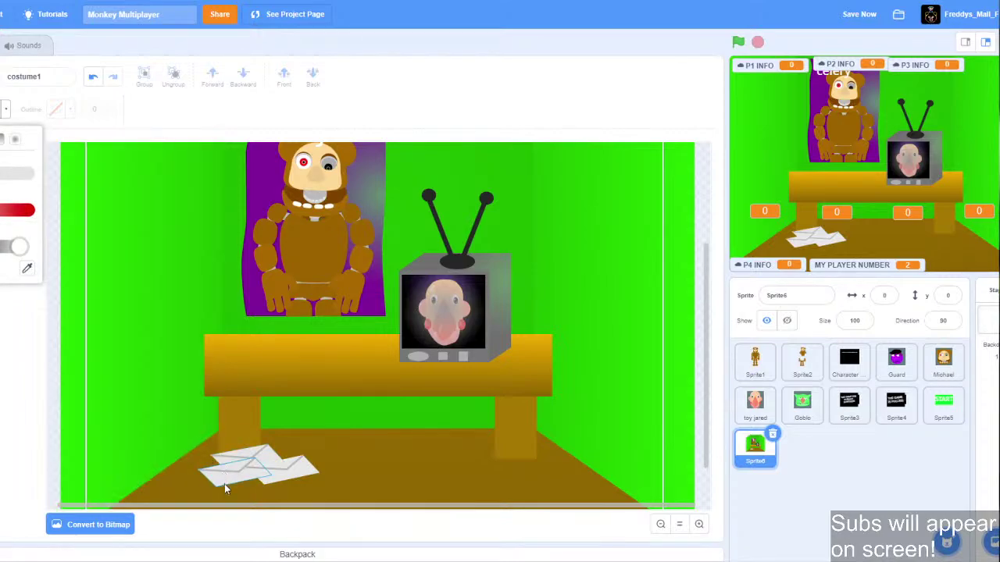
{"action": "left_click", "coordinate": [225, 484]}
{"action": "left_click", "coordinate": [6, 111]}
{"action": "left_click_drag", "start_coordinate": [18, 250], "coordinate": [12, 251]}
{"action": "left_click", "coordinate": [271, 457]}
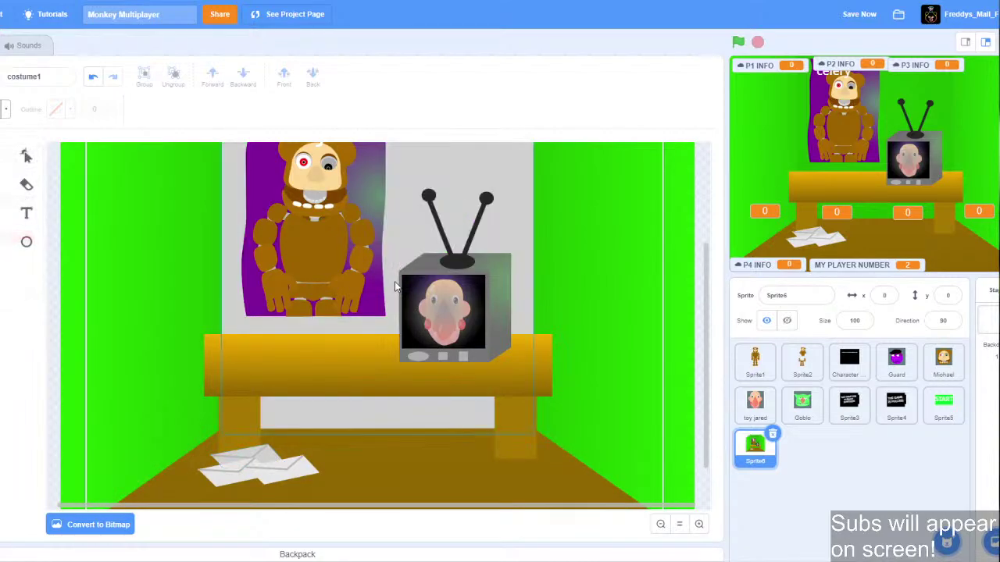
Fine-tune the grey fill's brightness and refill the front and rear envelopes so the overlapping ones differ subtly in shade.
{"action": "left_click", "coordinate": [7, 108]}
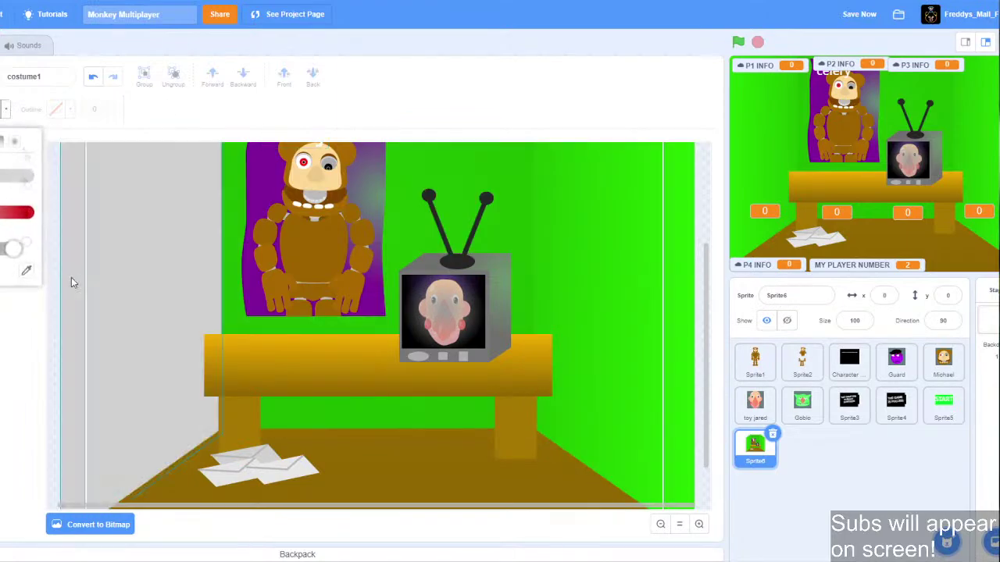
{"action": "left_click", "coordinate": [248, 472]}
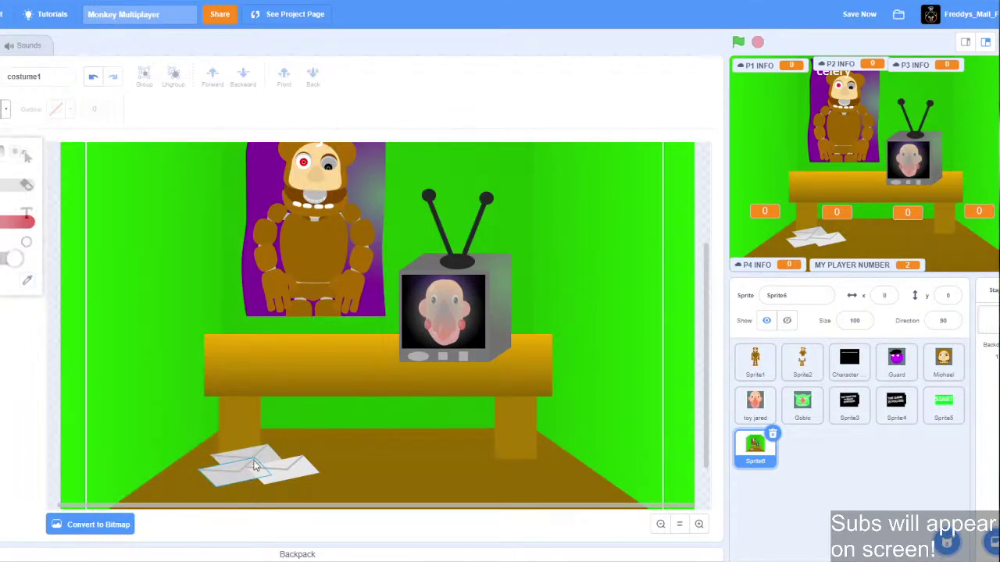
{"action": "left_click", "coordinate": [7, 107]}
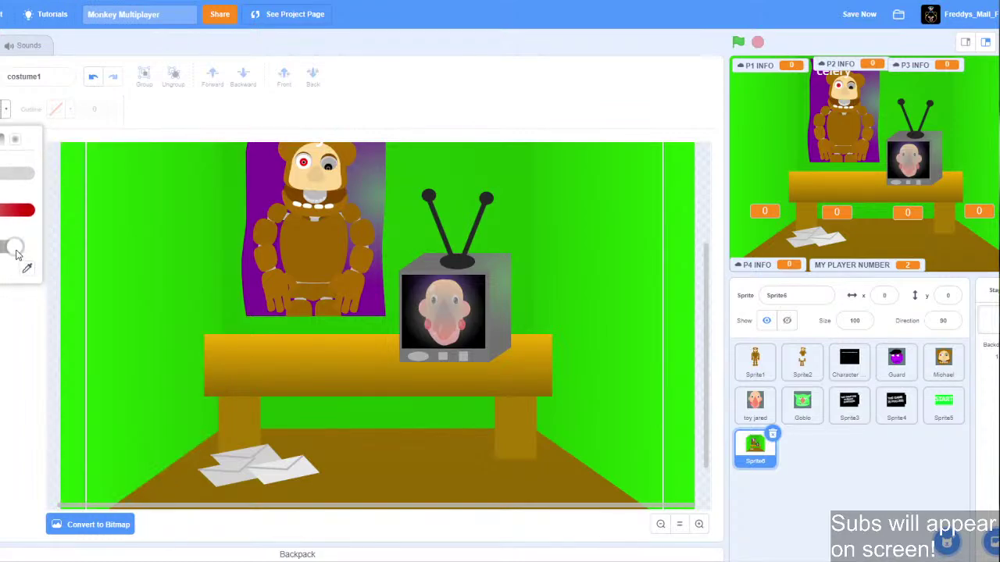
{"action": "left_click", "coordinate": [217, 480]}
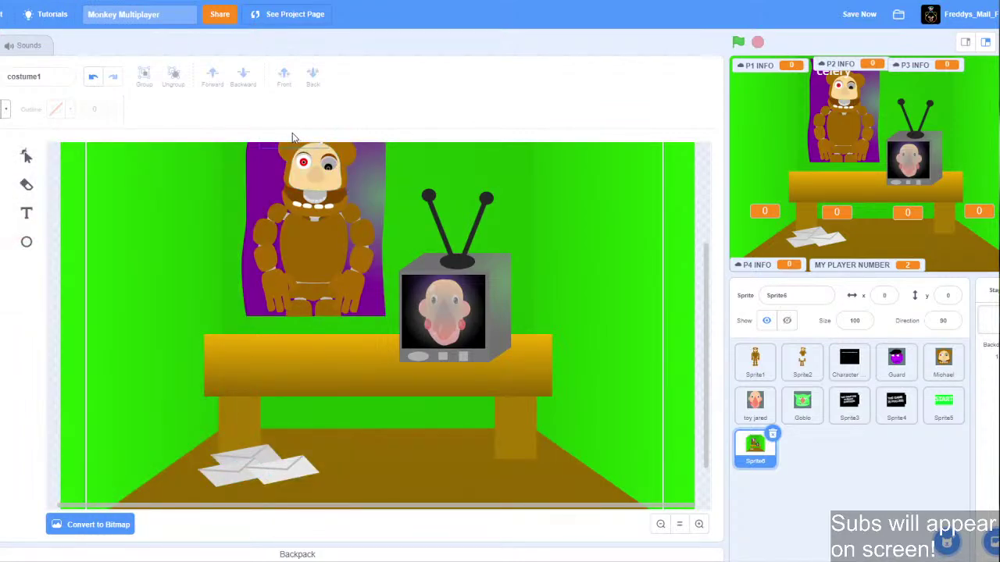
{"action": "left_click", "coordinate": [5, 110]}
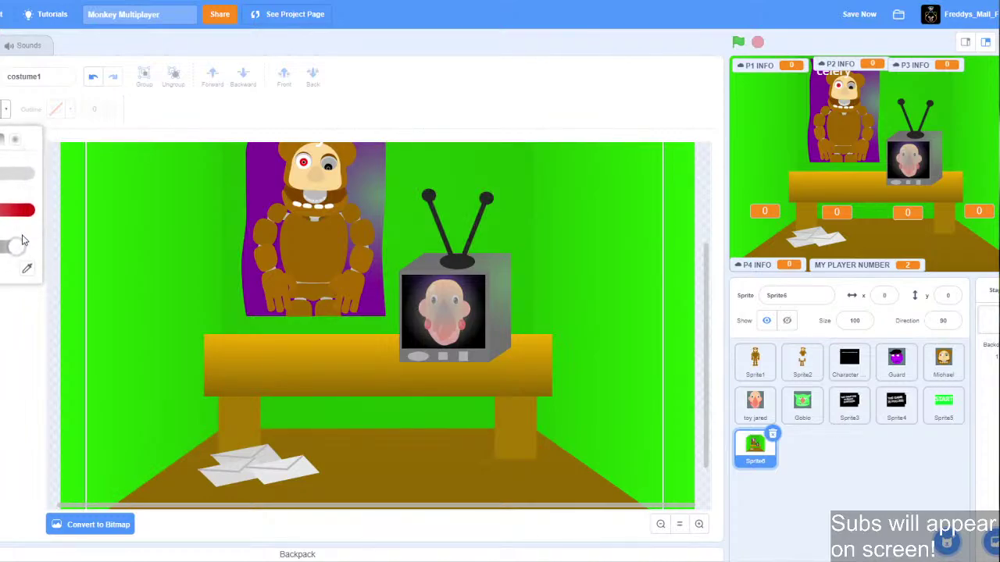
{"action": "left_click", "coordinate": [241, 461]}
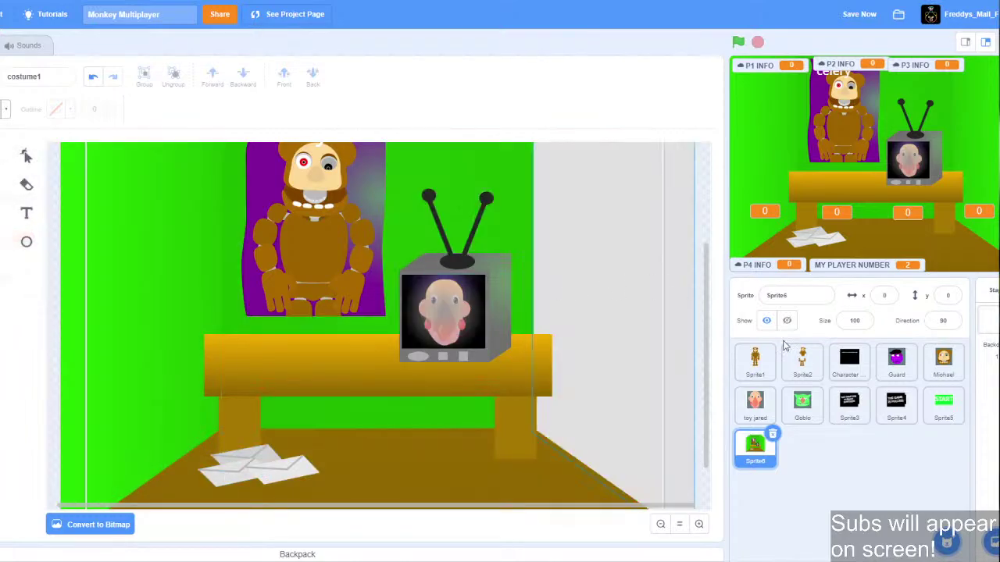
{"action": "key", "text": "ctrl+a"}
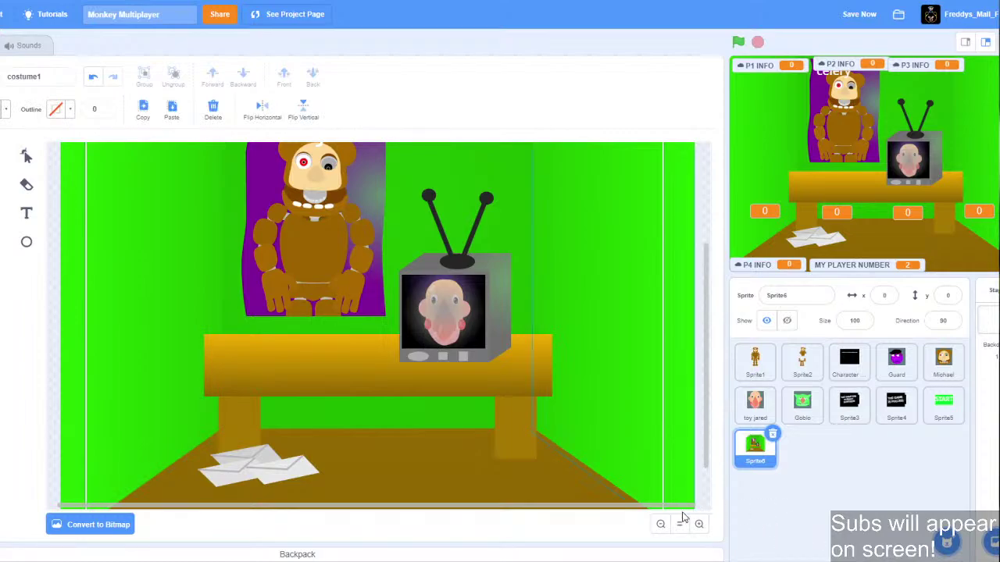
{"action": "left_click", "coordinate": [661, 524]}
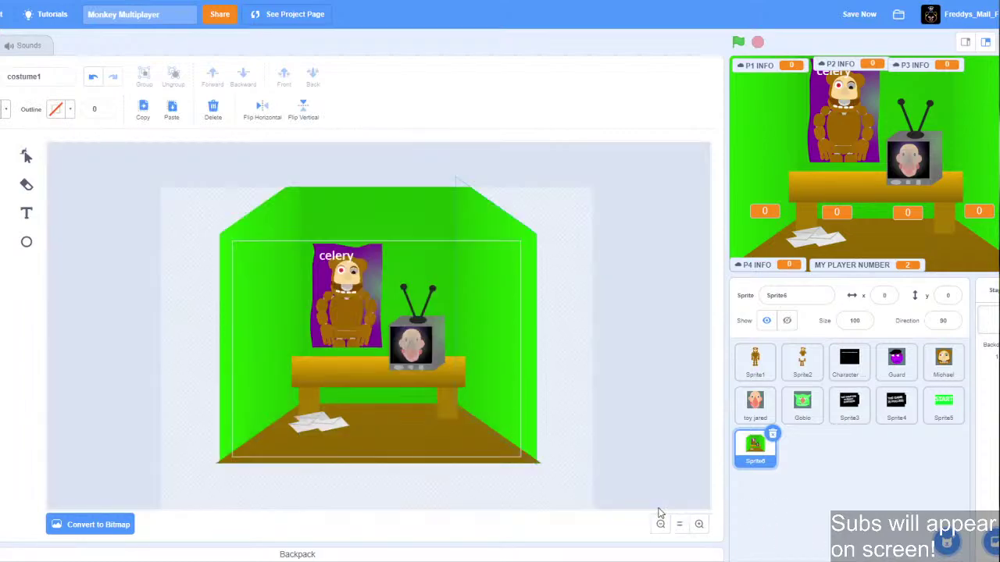
Save the project and place a copy of the room's right green wall slightly outward from the original.
{"action": "left_click", "coordinate": [863, 15]}
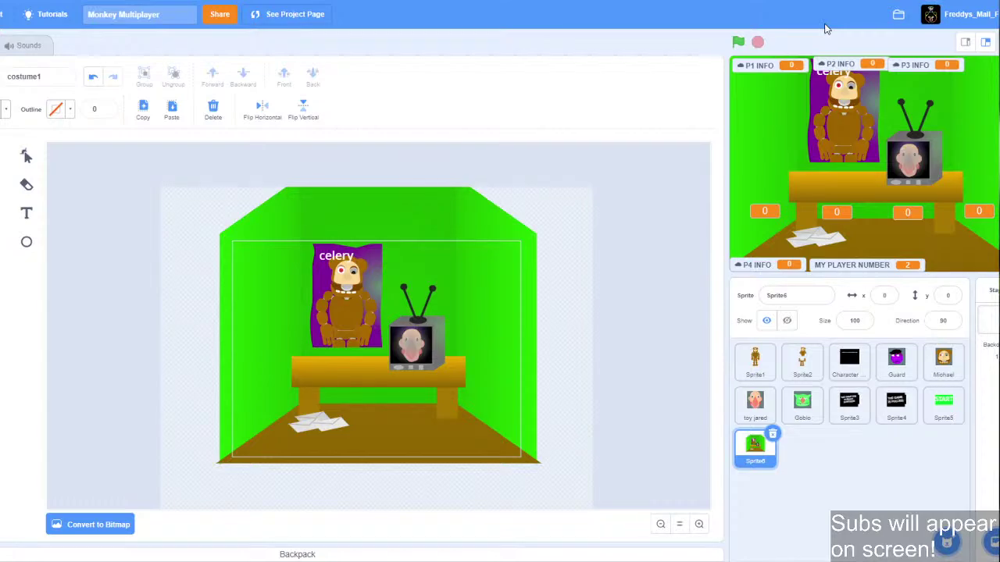
{"action": "left_click", "coordinate": [515, 309]}
{"action": "left_click_drag", "start_coordinate": [507, 313], "coordinate": [532, 318]}
{"action": "left_click", "coordinate": [26, 155]}
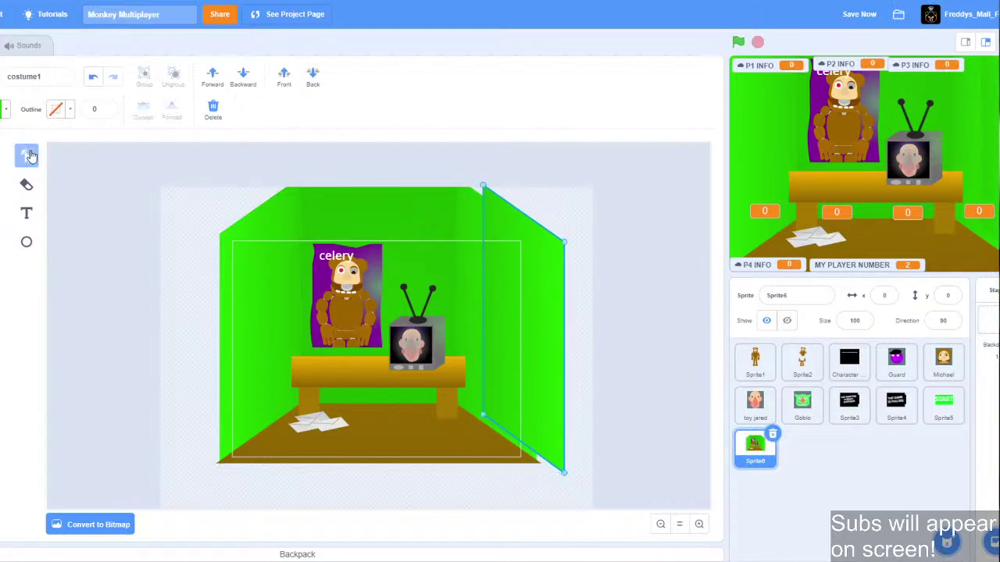
{"action": "left_click_drag", "start_coordinate": [526, 205], "coordinate": [526, 209]}
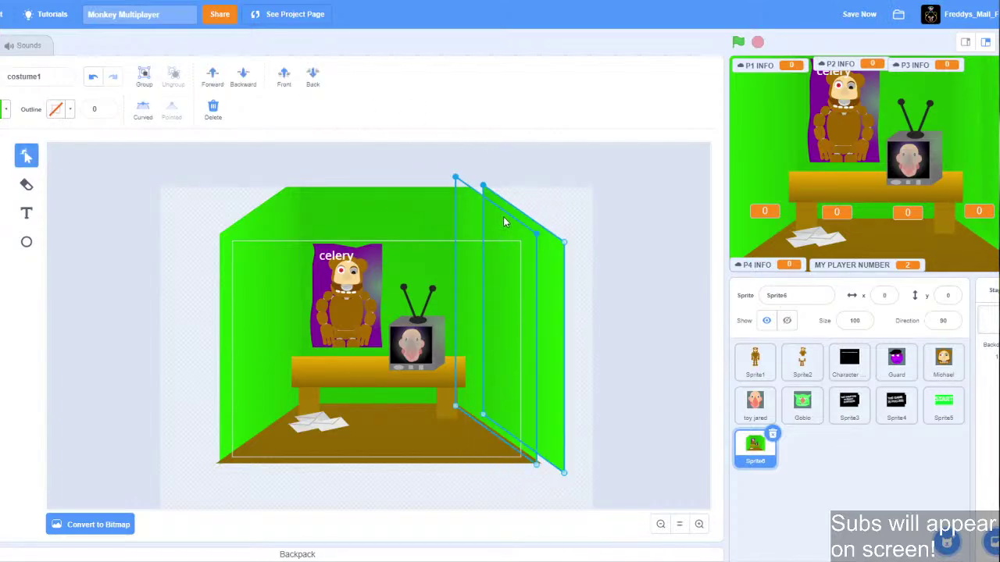
{"action": "left_click", "coordinate": [504, 202]}
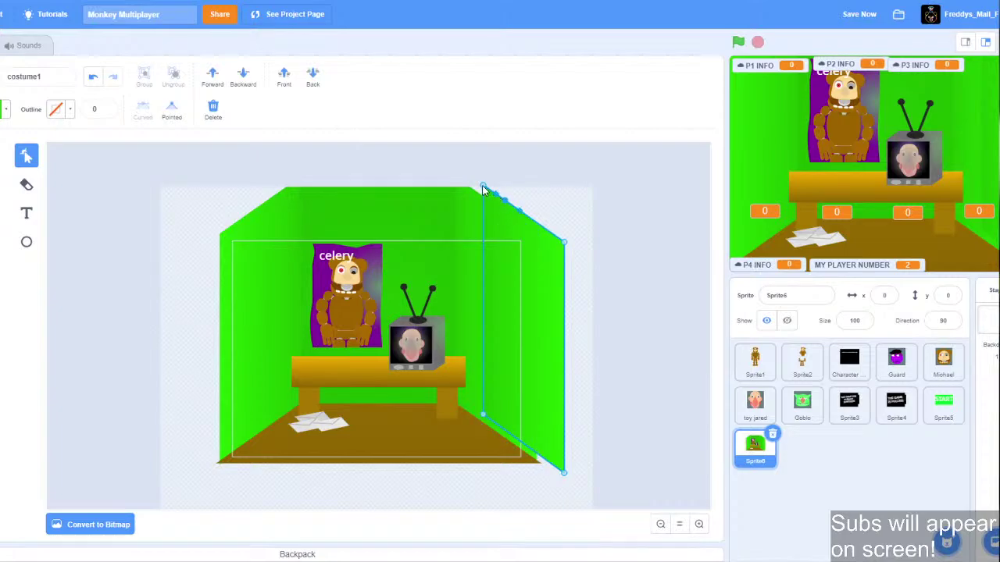
{"action": "left_click", "coordinate": [566, 246]}
{"action": "left_click", "coordinate": [483, 186]}
{"action": "left_click", "coordinate": [484, 186]}
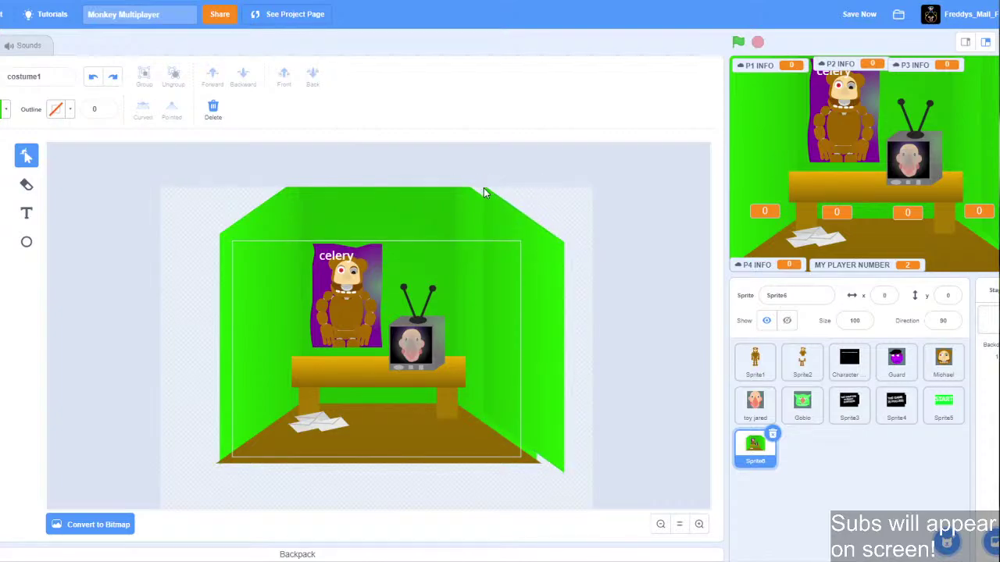
{"action": "left_click", "coordinate": [484, 186]}
{"action": "left_click", "coordinate": [482, 186]}
{"action": "left_click", "coordinate": [482, 188]}
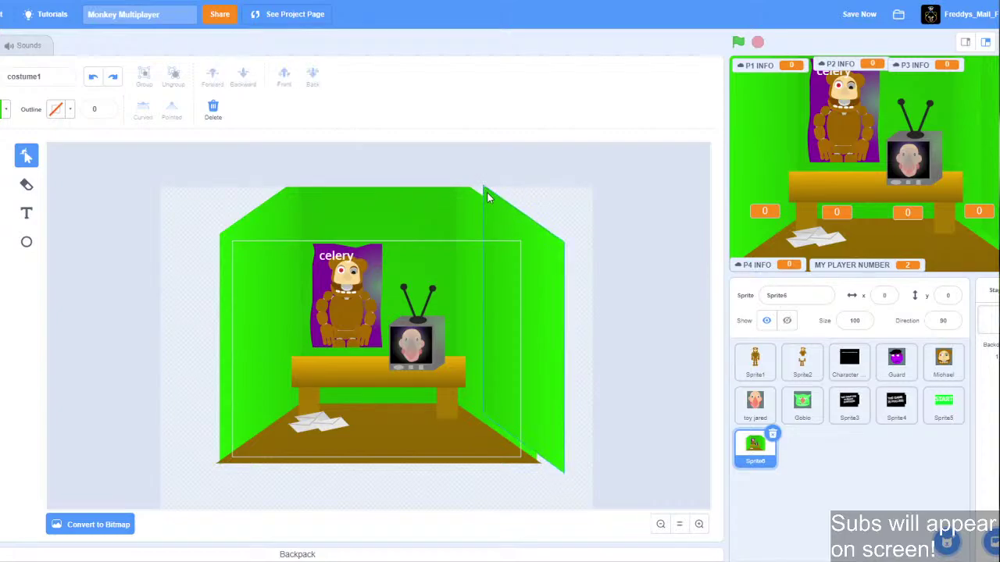
Move the green wall copy farther out and lower its two upper corner points to make a short slanted panel.
{"action": "left_click_drag", "start_coordinate": [509, 233], "coordinate": [527, 238]}
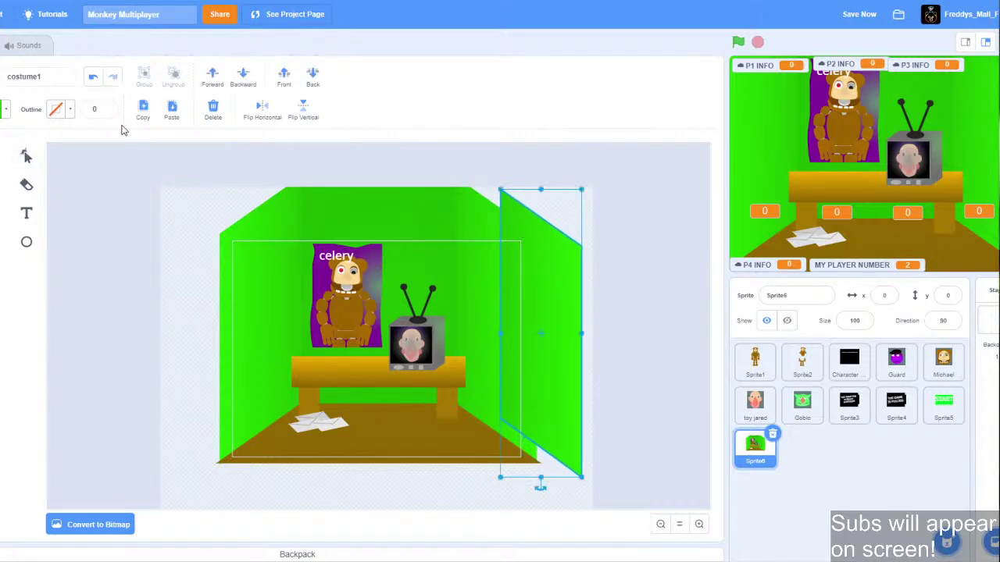
{"action": "left_click", "coordinate": [29, 156]}
{"action": "left_click", "coordinate": [500, 190]}
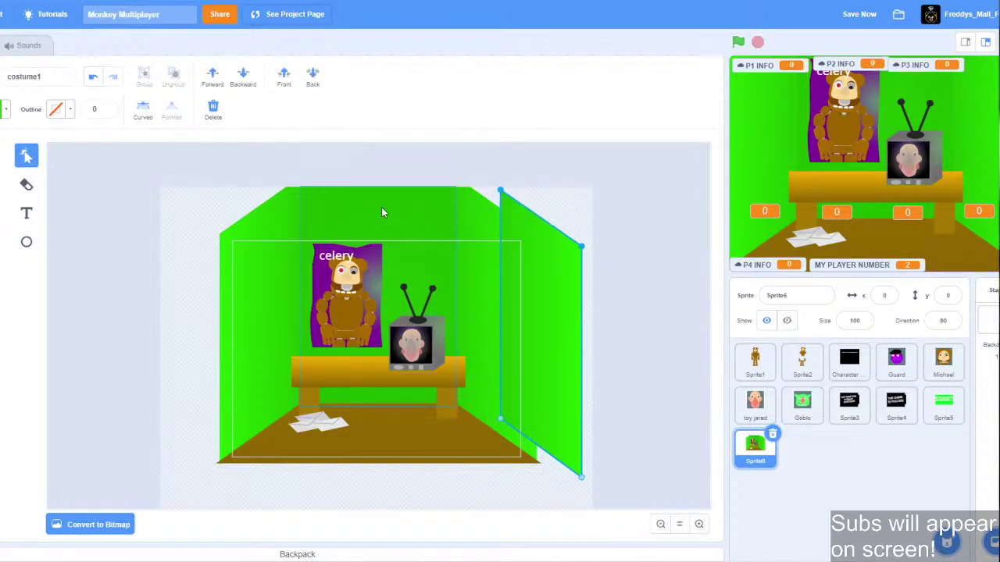
{"action": "key", "text": "Down"}
{"action": "key", "text": "Down"}
{"action": "key", "text": "Down"}
{"action": "key", "text": "Down"}
{"action": "key", "text": "Down"}
{"action": "key", "text": "Down"}
{"action": "key", "text": "Down"}
{"action": "key", "text": "Down"}
{"action": "key", "text": "Down"}
{"action": "key", "text": "Down"}
{"action": "key", "text": "Down"}
{"action": "key", "text": "Down"}
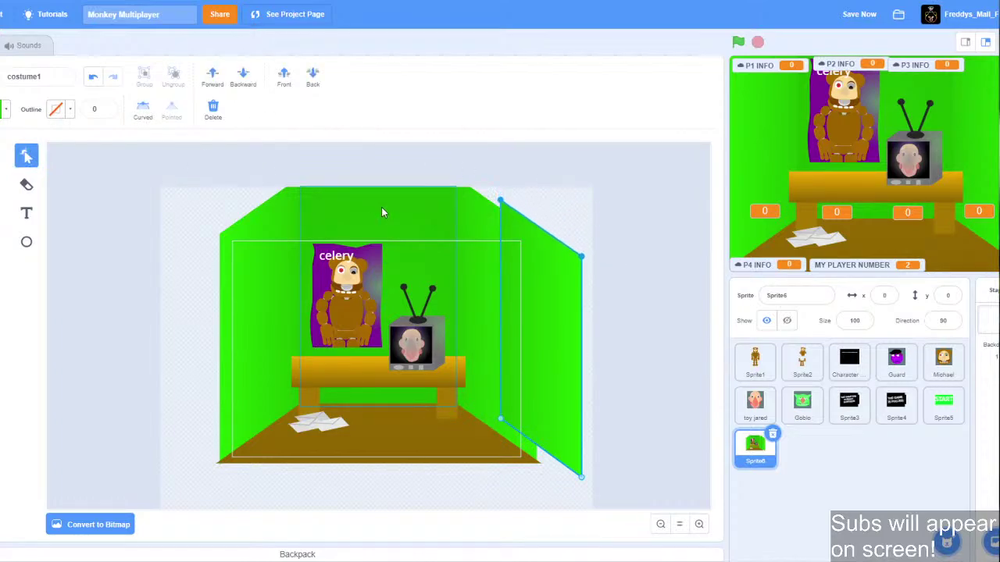
{"action": "key", "text": "Down"}
{"action": "key", "text": "Down"}
{"action": "key", "text": "Down"}
{"action": "key", "text": "Down"}
{"action": "key", "text": "Down"}
{"action": "key", "text": "Down"}
{"action": "key", "text": "Down"}
{"action": "key", "text": "Down"}
{"action": "key", "text": "Down"}
{"action": "key", "text": "Down"}
{"action": "key", "text": "Down"}
{"action": "key", "text": "Down"}
{"action": "key", "text": "Down"}
{"action": "key", "text": "Down"}
{"action": "key", "text": "Down"}
{"action": "key", "text": "Down"}
{"action": "key", "text": "Down"}
{"action": "key", "text": "Down"}
{"action": "key", "text": "Down"}
{"action": "key", "text": "Down"}
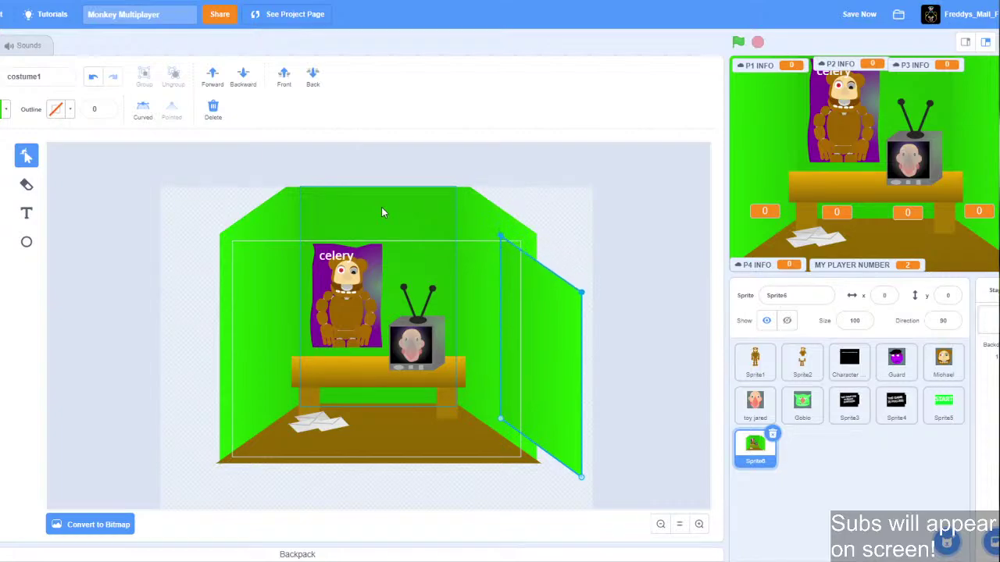
{"action": "key", "text": "Down"}
{"action": "key", "text": "Down"}
{"action": "key", "text": "Down"}
{"action": "key", "text": "Down"}
{"action": "key", "text": "Down"}
{"action": "key", "text": "Down"}
{"action": "key", "text": "Down"}
{"action": "key", "text": "Down"}
{"action": "key", "text": "Down"}
{"action": "key", "text": "Down"}
{"action": "key", "text": "Down"}
{"action": "key", "text": "Down"}
{"action": "key", "text": "Down"}
{"action": "key", "text": "Down"}
{"action": "key", "text": "Down"}
{"action": "key", "text": "Down"}
{"action": "key", "text": "Down"}
{"action": "key", "text": "Down"}
{"action": "key", "text": "Down"}
{"action": "key", "text": "Down"}
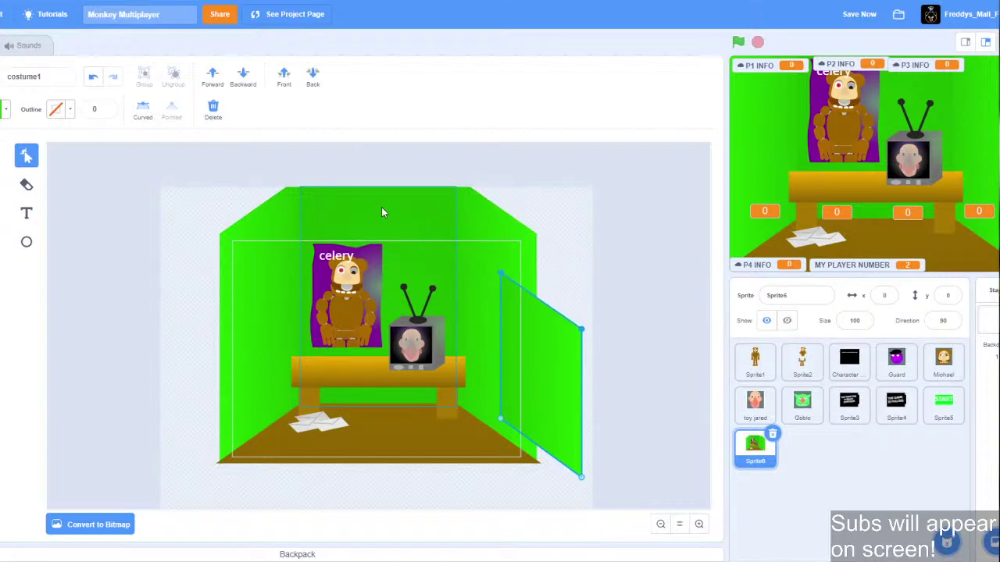
{"action": "key", "text": "Down"}
{"action": "key", "text": "Down"}
{"action": "key", "text": "Down"}
{"action": "key", "text": "Down"}
{"action": "key", "text": "Down"}
{"action": "key", "text": "Down"}
{"action": "key", "text": "Down"}
{"action": "key", "text": "Down"}
{"action": "key", "text": "Down"}
{"action": "key", "text": "Down"}
{"action": "key", "text": "Down"}
{"action": "key", "text": "Down"}
{"action": "key", "text": "Down"}
{"action": "key", "text": "Down"}
{"action": "key", "text": "Down"}
{"action": "key", "text": "Down"}
{"action": "key", "text": "Down"}
{"action": "key", "text": "Down"}
{"action": "key", "text": "Down"}
{"action": "key", "text": "Down"}
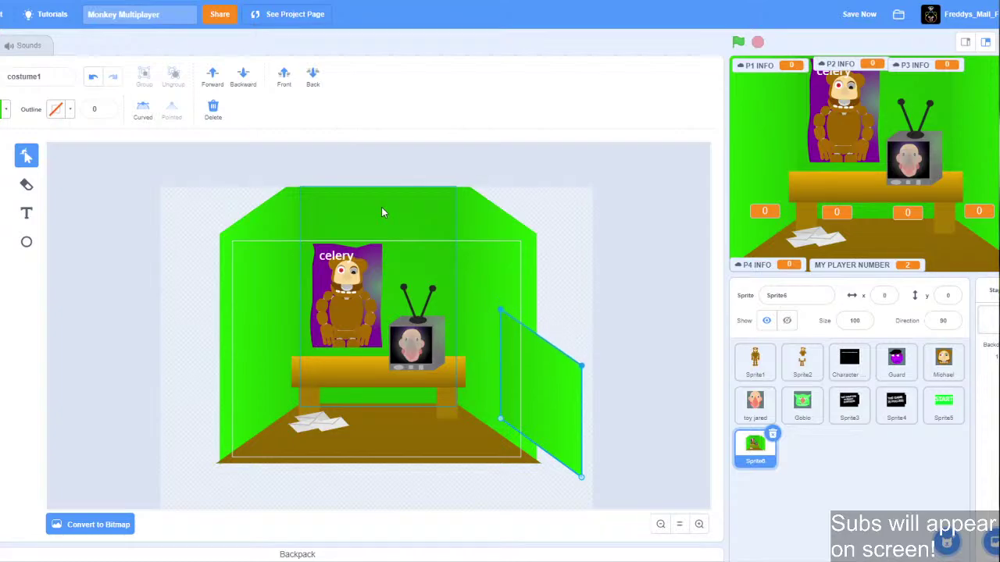
{"action": "key", "text": "Down"}
{"action": "key", "text": "Down"}
{"action": "key", "text": "Down"}
{"action": "key", "text": "Down"}
{"action": "key", "text": "Down"}
{"action": "key", "text": "Down"}
{"action": "key", "text": "Down"}
{"action": "key", "text": "Down"}
{"action": "key", "text": "Down"}
{"action": "key", "text": "Down"}
{"action": "key", "text": "Down"}
{"action": "key", "text": "Down"}
{"action": "key", "text": "Down"}
{"action": "key", "text": "Down"}
{"action": "key", "text": "Down"}
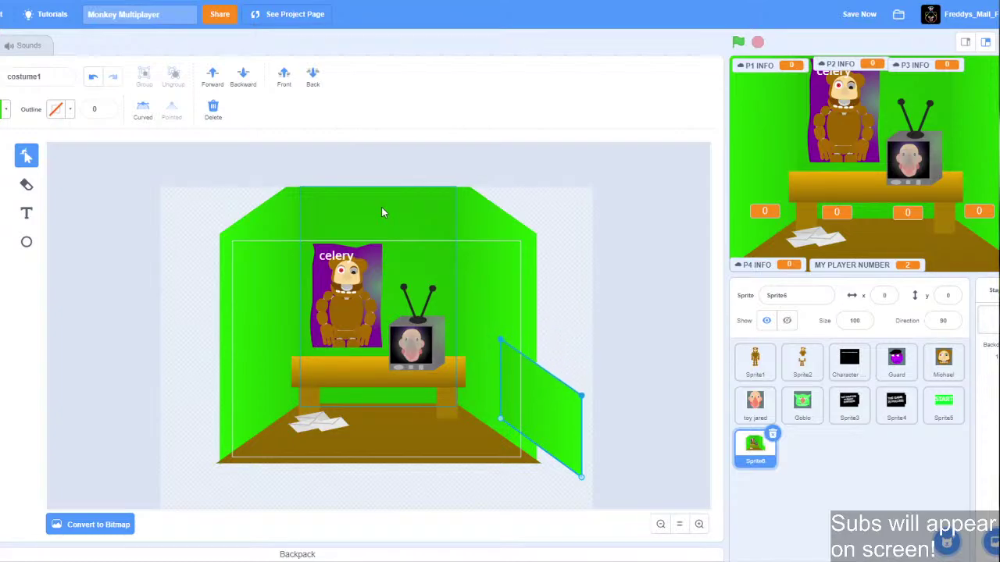
Fill the short slanted panel with a solid light grey.
{"action": "left_click", "coordinate": [1, 213]}
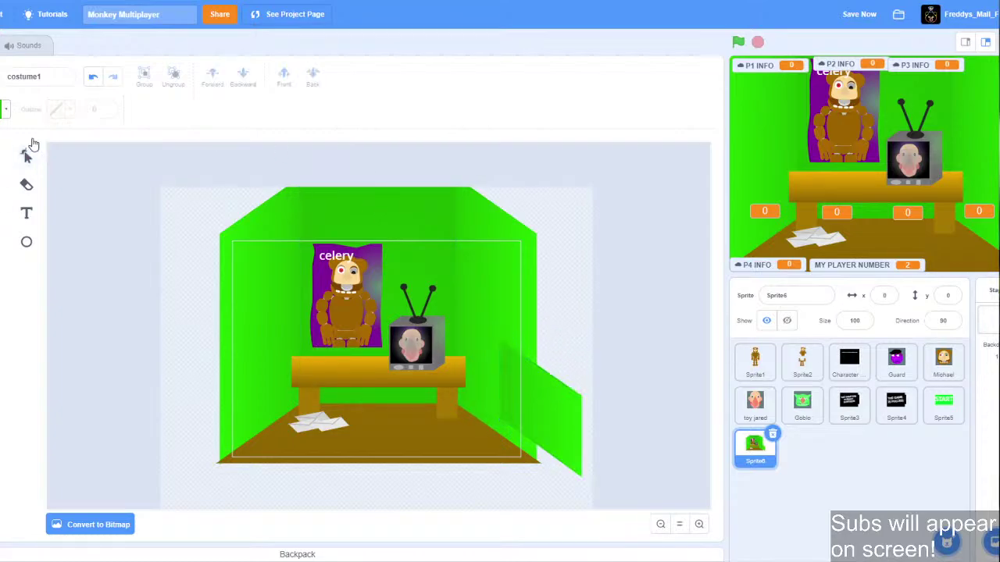
{"action": "left_click", "coordinate": [8, 112]}
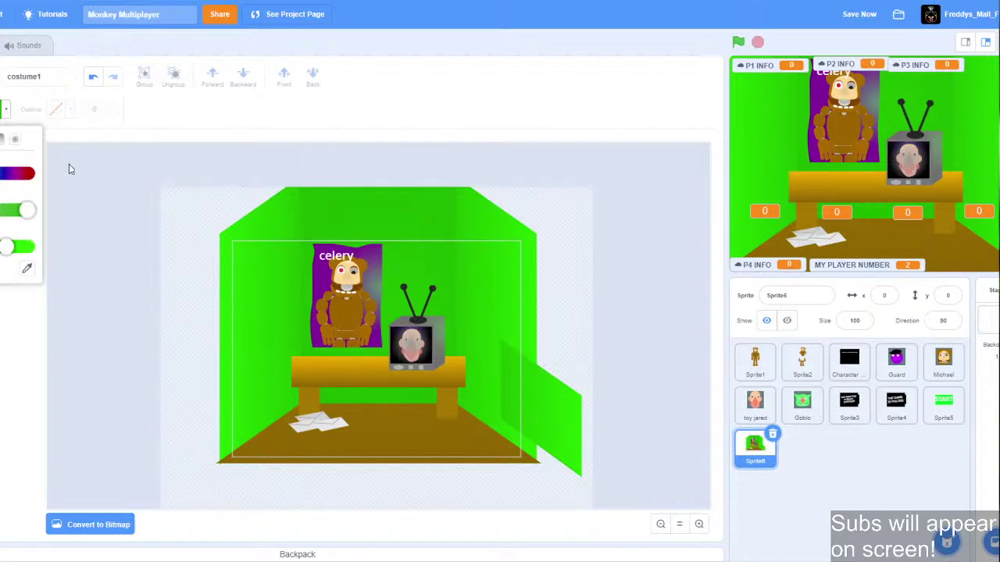
{"action": "left_click_drag", "start_coordinate": [6, 248], "coordinate": [31, 247]}
{"action": "left_click_drag", "start_coordinate": [30, 211], "coordinate": [1, 210]}
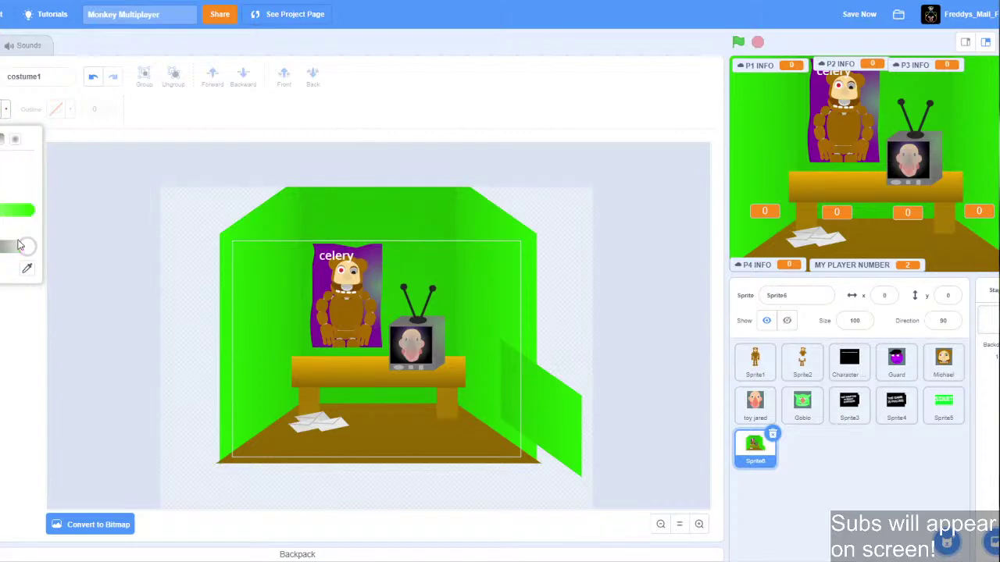
{"action": "left_click_drag", "start_coordinate": [26, 247], "coordinate": [19, 248]}
{"action": "left_click", "coordinate": [437, 351]}
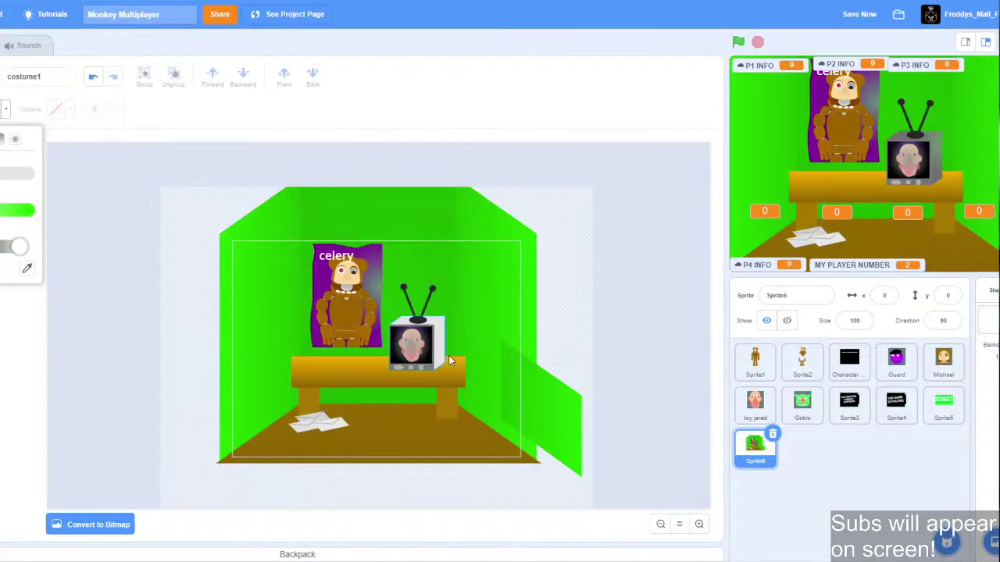
{"action": "left_click", "coordinate": [566, 401]}
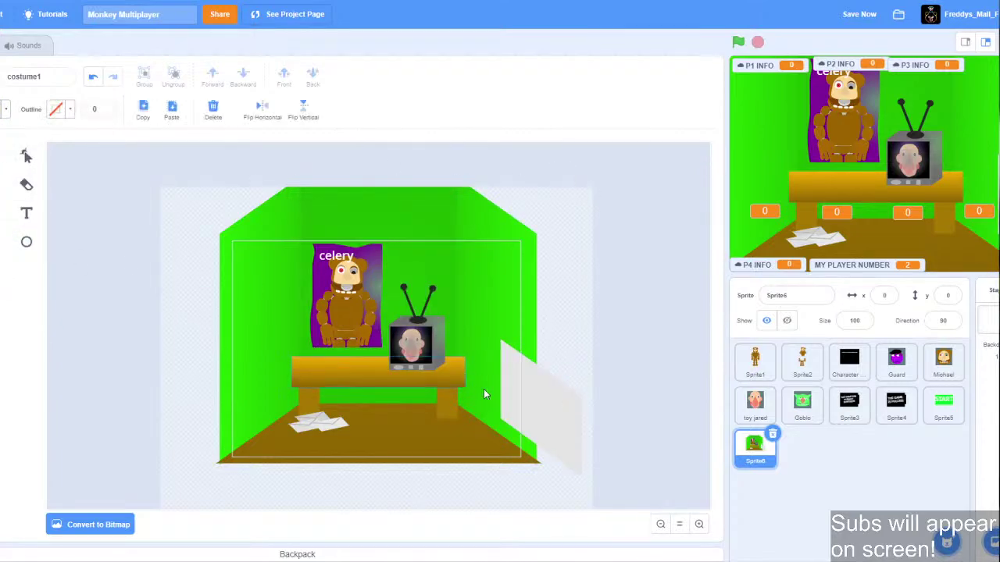
Shrink the light grey panel and place it on the right green wall as a sheet of paper.
{"action": "left_click", "coordinate": [551, 396]}
{"action": "left_click_drag", "start_coordinate": [500, 340], "coordinate": [484, 297]}
{"action": "left_click", "coordinate": [699, 524]}
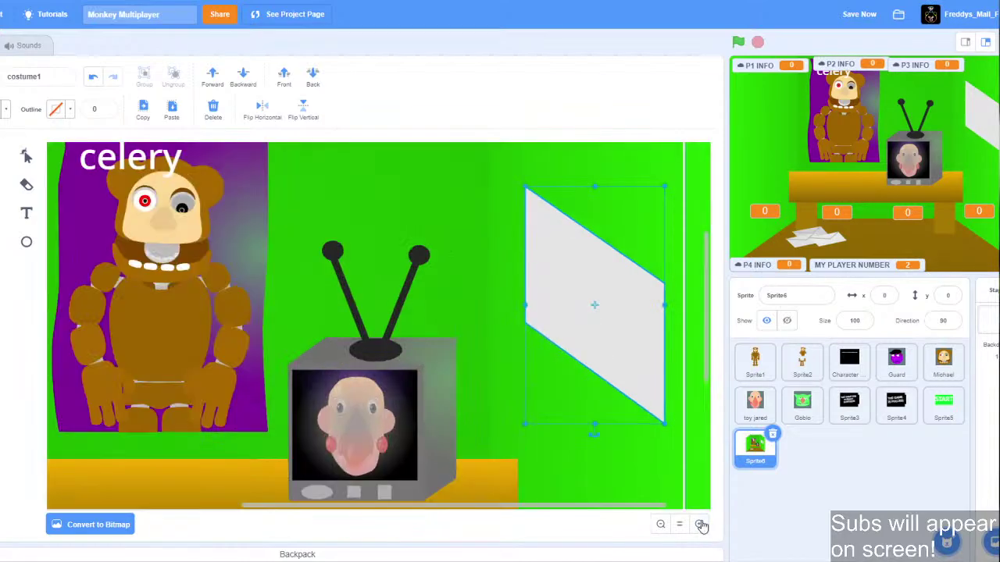
{"action": "left_click_drag", "start_coordinate": [430, 515], "coordinate": [462, 515]}
{"action": "left_click", "coordinate": [654, 414]}
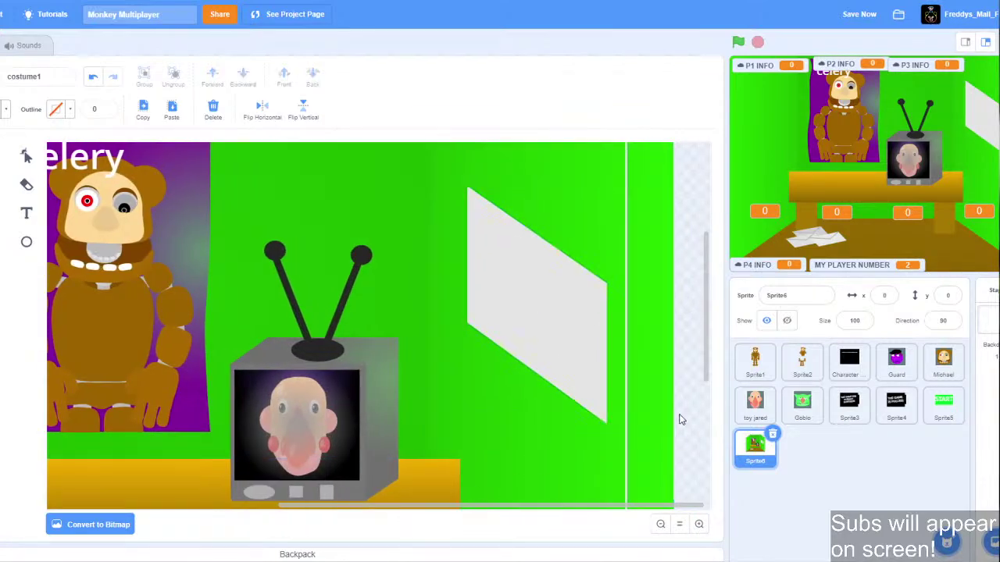
Try brushing an orange-brown bear head outline with ears on the grey paper, and undo the strokes.
{"action": "left_click", "coordinate": [1, 184]}
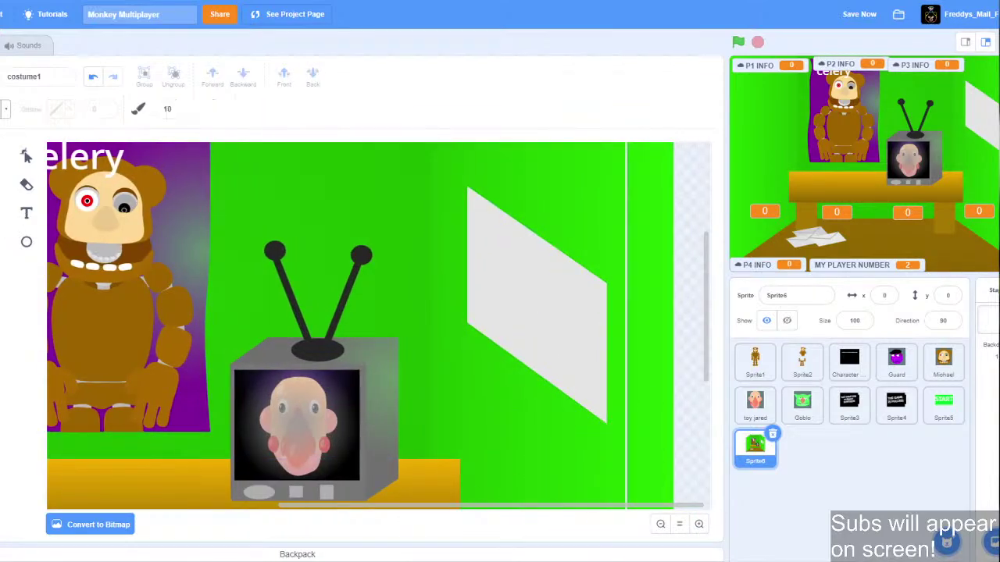
{"action": "left_click", "coordinate": [7, 110]}
{"action": "left_click_drag", "start_coordinate": [0, 187], "coordinate": [47, 189]}
{"action": "left_click_drag", "start_coordinate": [0, 150], "coordinate": [0, 151]}
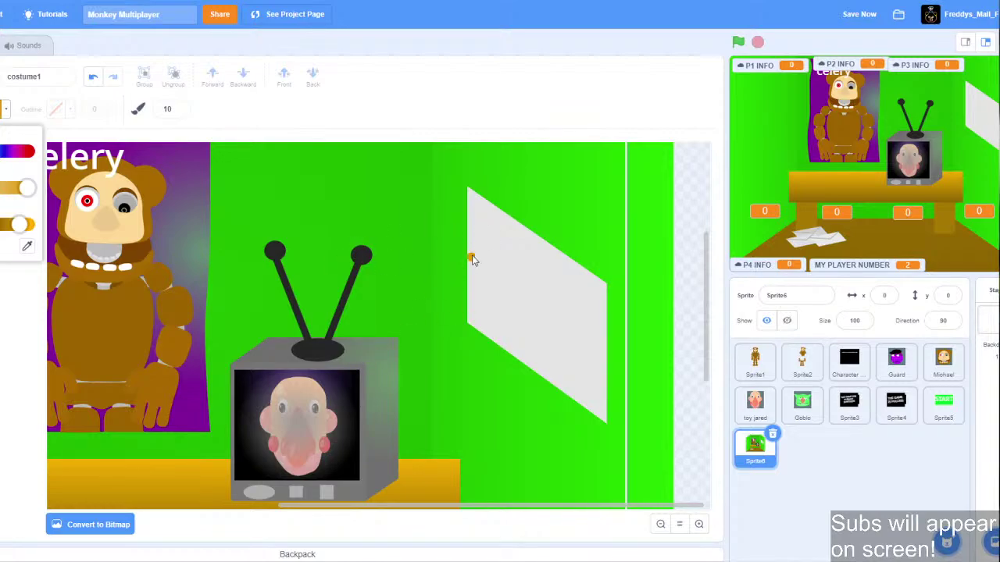
{"action": "left_click_drag", "start_coordinate": [25, 229], "coordinate": [9, 227]}
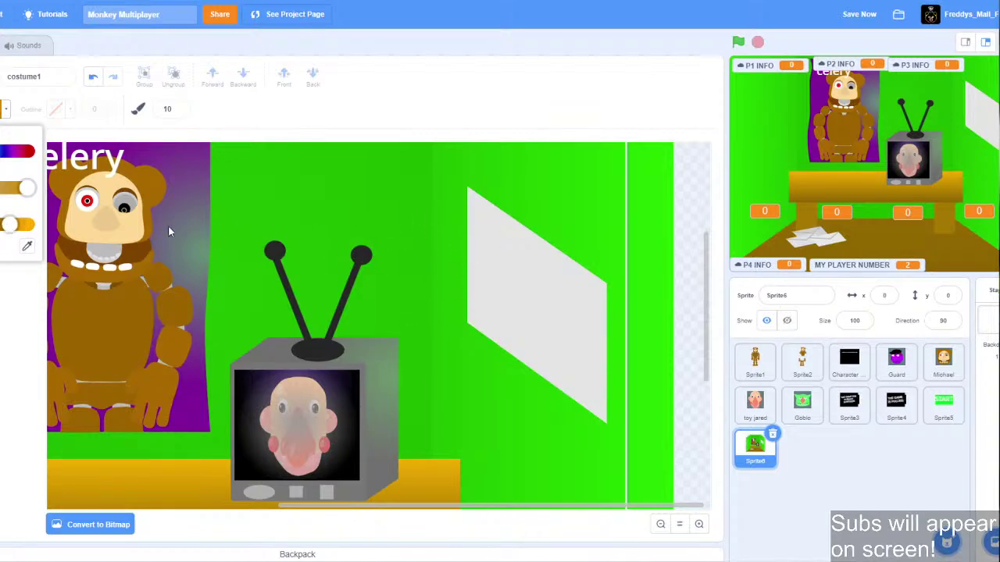
{"action": "mouse_move", "coordinate": [487, 249]}
{"action": "left_mouse_down"}
{"action": "mouse_move", "coordinate": [478, 277]}
{"action": "mouse_move", "coordinate": [504, 320]}
{"action": "mouse_move", "coordinate": [533, 275]}
{"action": "mouse_move", "coordinate": [474, 232]}
{"action": "mouse_move", "coordinate": [540, 258]}
{"action": "mouse_move", "coordinate": [544, 272]}
{"action": "left_mouse_up"}
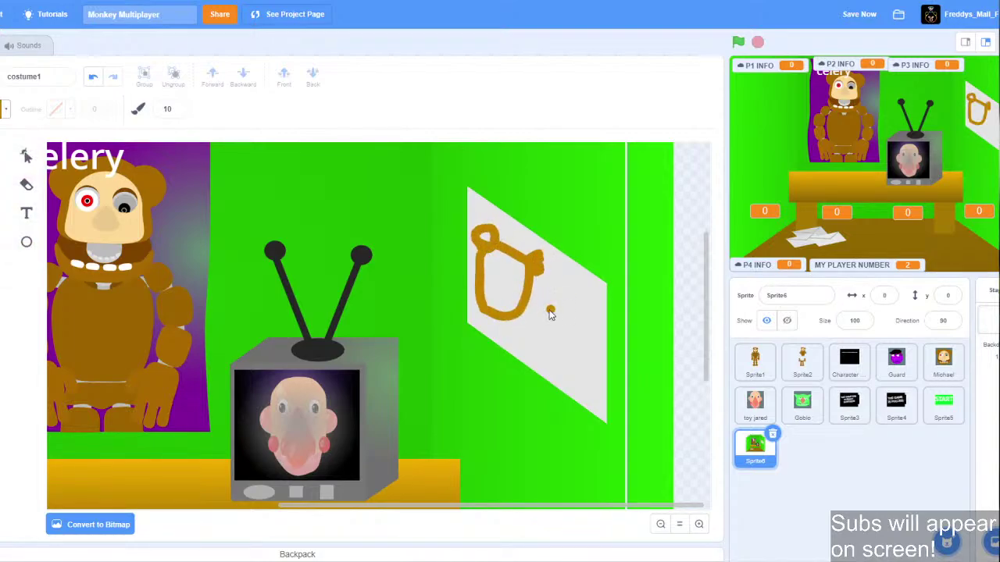
{"action": "key", "text": "ctrl+z"}
{"action": "key", "text": "ctrl+z"}
{"action": "key", "text": "ctrl+z"}
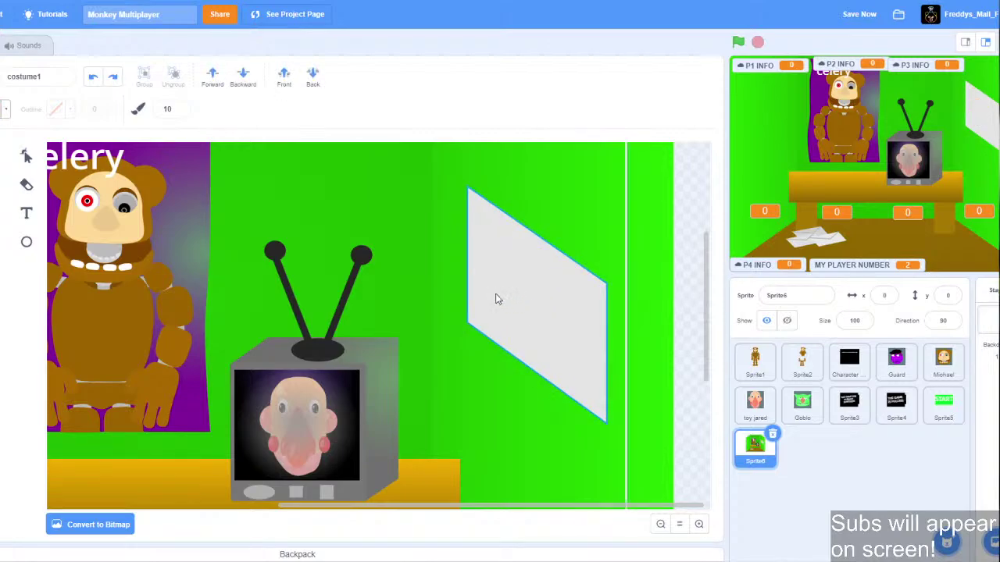
Deselect the grey paper and set the size 10 brush to a slightly darkened orange-brown.
{"action": "left_click", "coordinate": [389, 245]}
{"action": "left_click", "coordinate": [5, 112]}
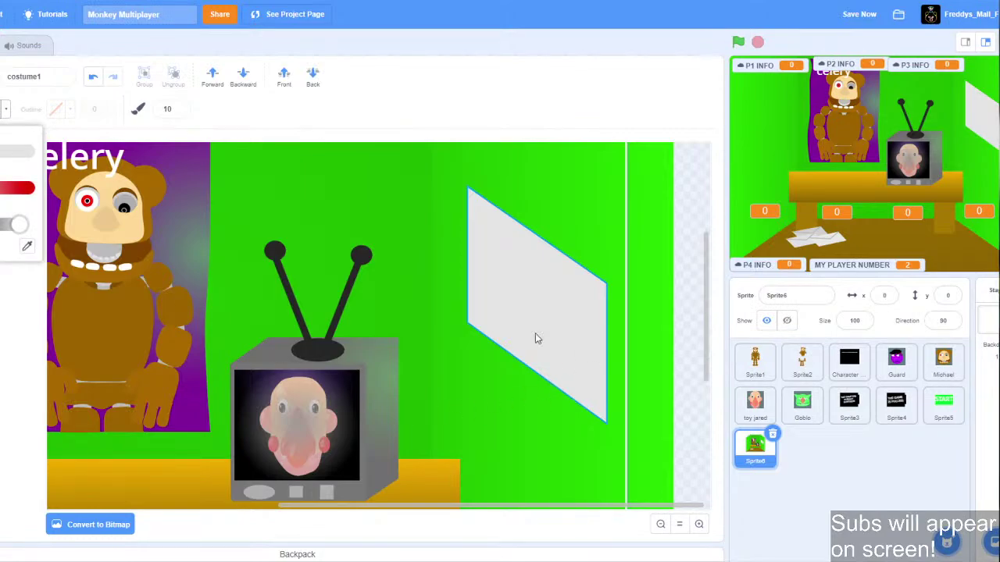
{"action": "left_click", "coordinate": [3, 159]}
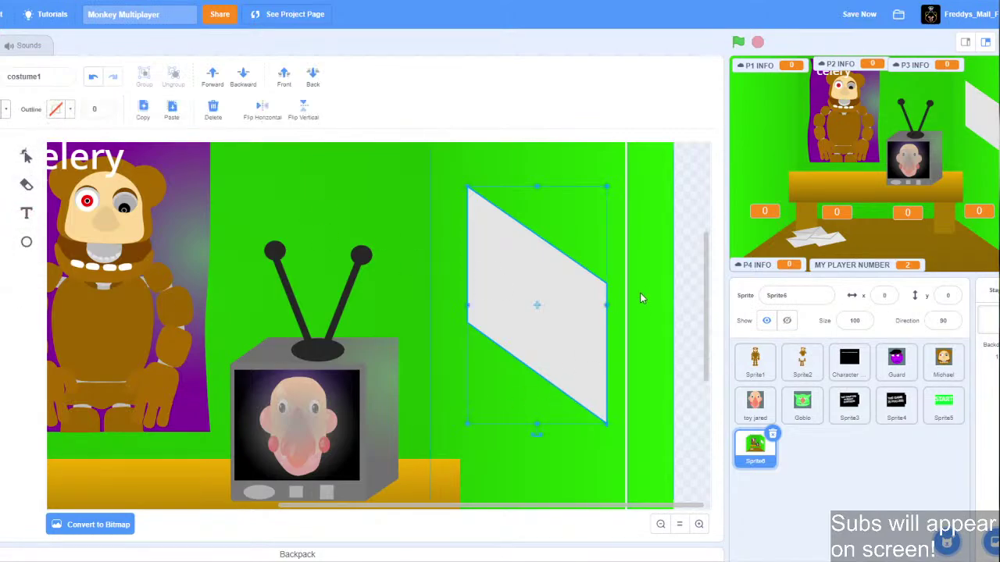
{"action": "left_click", "coordinate": [684, 262]}
{"action": "left_click", "coordinate": [2, 184]}
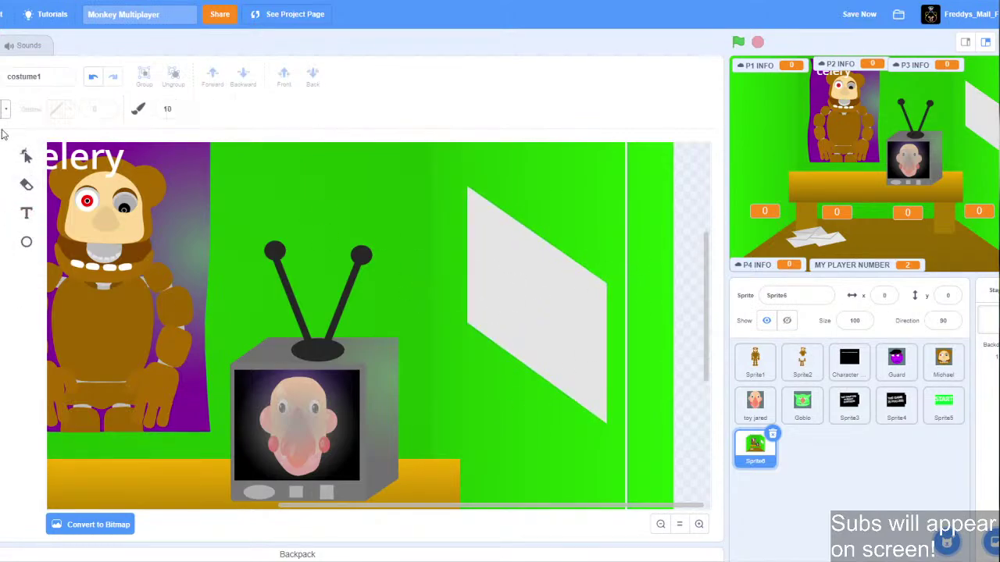
{"action": "left_click", "coordinate": [6, 111]}
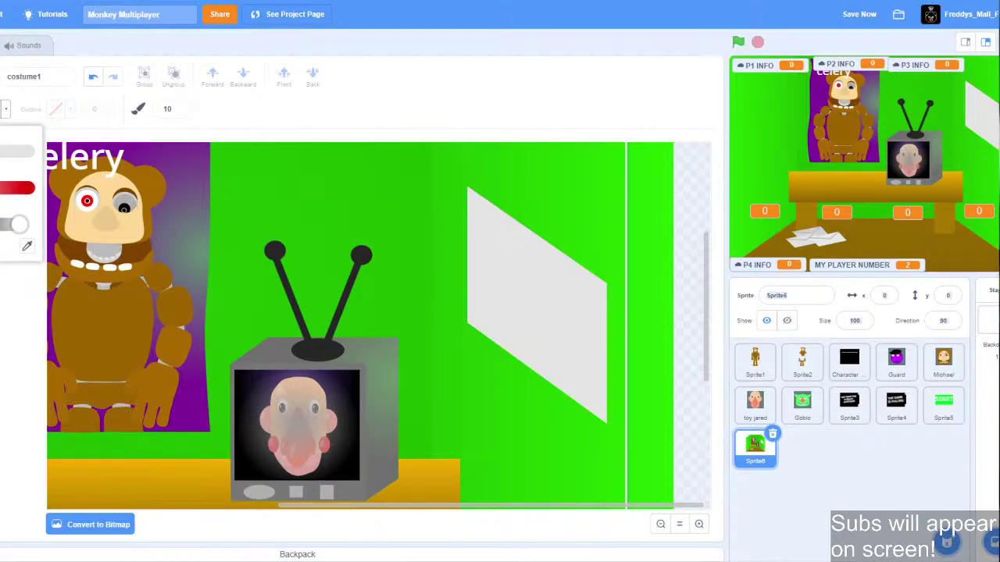
{"action": "left_click_drag", "start_coordinate": [0, 151], "coordinate": [1, 151]}
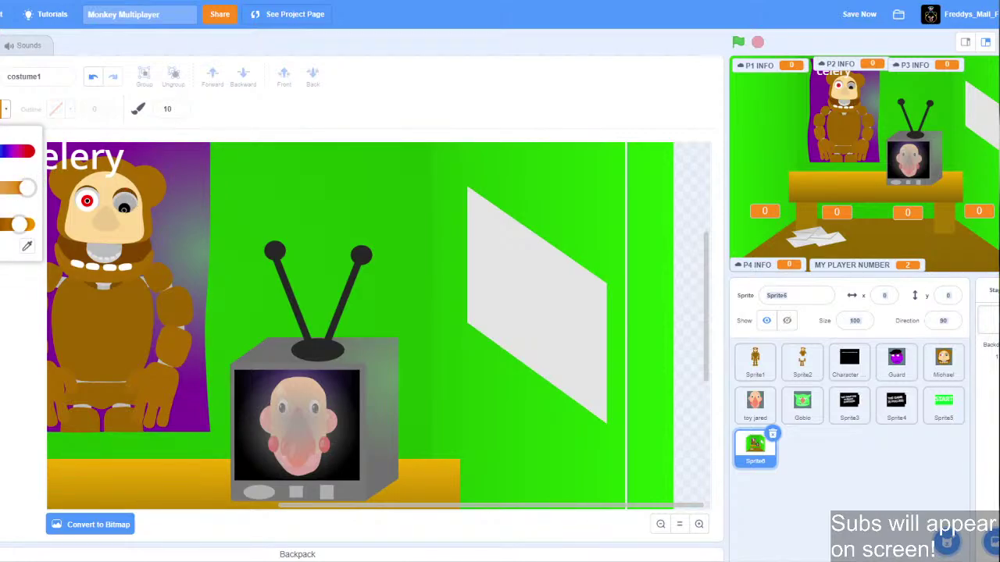
{"action": "left_click_drag", "start_coordinate": [20, 224], "coordinate": [14, 224]}
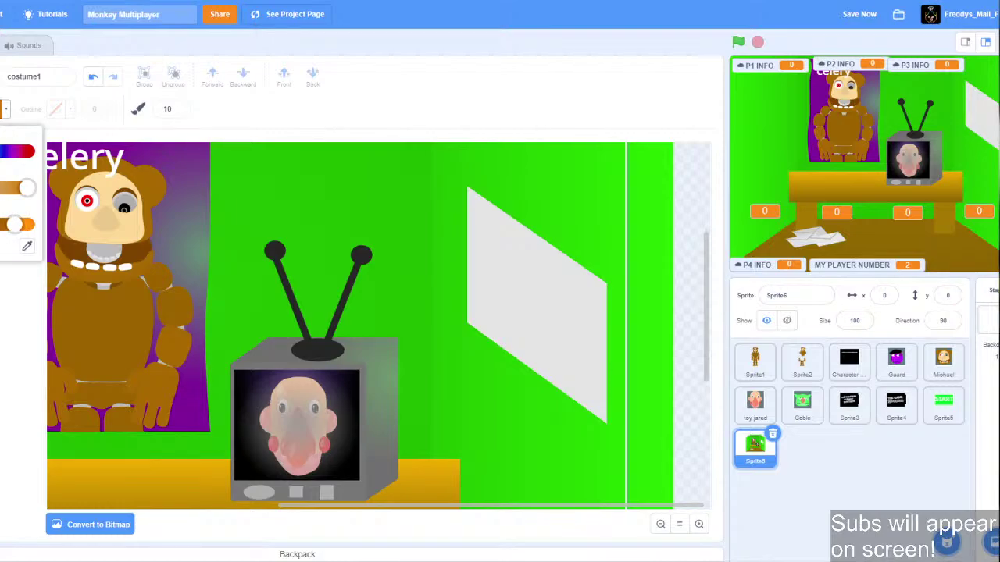
{"action": "left_click_drag", "start_coordinate": [0, 150], "coordinate": [1, 151]}
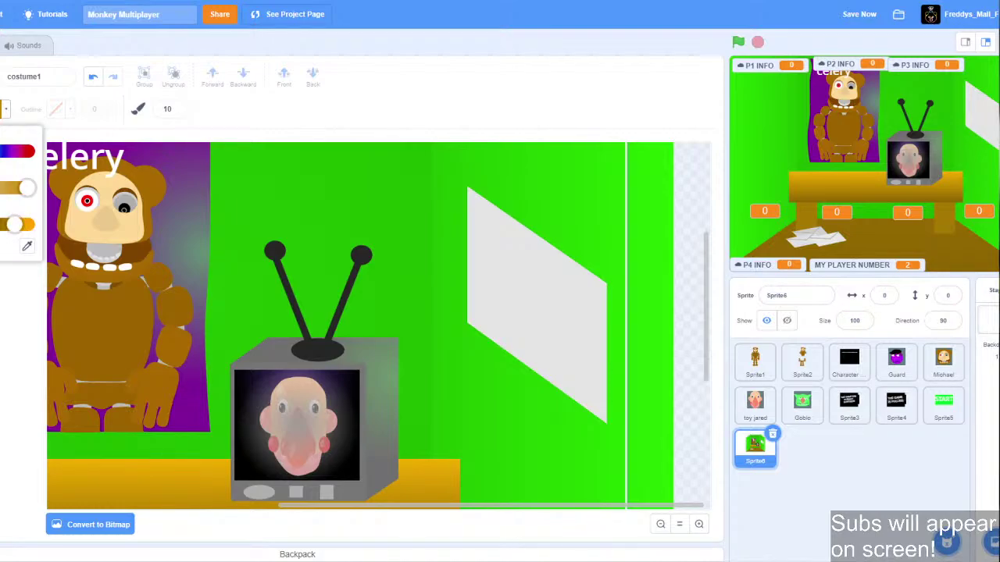
Brush a smiling bear face with two ears, eyes and a mouth on the grey paper.
{"action": "left_click", "coordinate": [479, 232]}
{"action": "mouse_move", "coordinate": [483, 232]}
{"action": "left_mouse_down"}
{"action": "mouse_move", "coordinate": [529, 251]}
{"action": "mouse_move", "coordinate": [481, 233]}
{"action": "mouse_move", "coordinate": [522, 260]}
{"action": "mouse_move", "coordinate": [515, 305]}
{"action": "mouse_move", "coordinate": [496, 322]}
{"action": "mouse_move", "coordinate": [475, 236]}
{"action": "left_mouse_up"}
{"action": "left_click", "coordinate": [494, 257]}
{"action": "left_click", "coordinate": [512, 272]}
{"action": "mouse_move", "coordinate": [512, 273]}
{"action": "left_mouse_down"}
{"action": "mouse_move", "coordinate": [492, 275]}
{"action": "mouse_move", "coordinate": [494, 291]}
{"action": "mouse_move", "coordinate": [513, 278]}
{"action": "mouse_move", "coordinate": [504, 289]}
{"action": "left_mouse_up"}
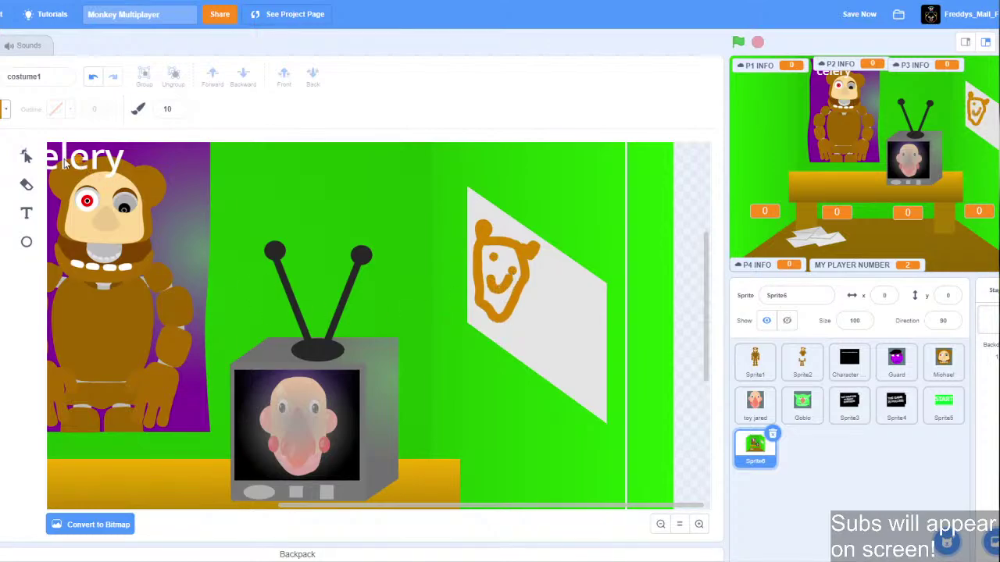
Set the brush colour to black and brush a small arrow-like mark beside the bear face.
{"action": "left_click", "coordinate": [6, 109]}
{"action": "left_click_drag", "start_coordinate": [19, 227], "coordinate": [0, 228]}
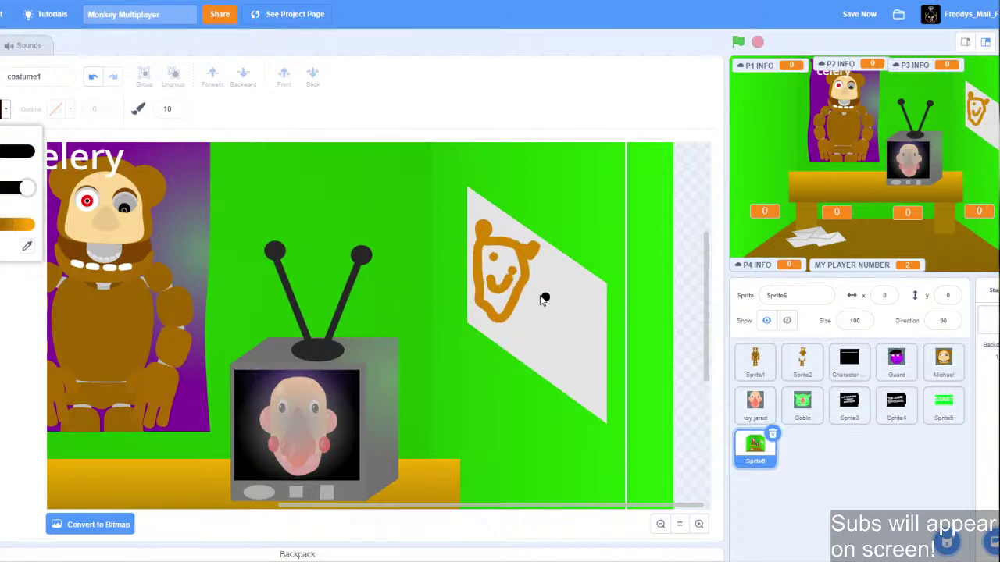
{"action": "mouse_move", "coordinate": [531, 295]}
{"action": "left_mouse_down"}
{"action": "mouse_move", "coordinate": [542, 304]}
{"action": "mouse_move", "coordinate": [547, 288]}
{"action": "mouse_move", "coordinate": [531, 315]}
{"action": "mouse_move", "coordinate": [548, 300]}
{"action": "left_mouse_up"}
{"action": "key", "text": "ctrl+z"}
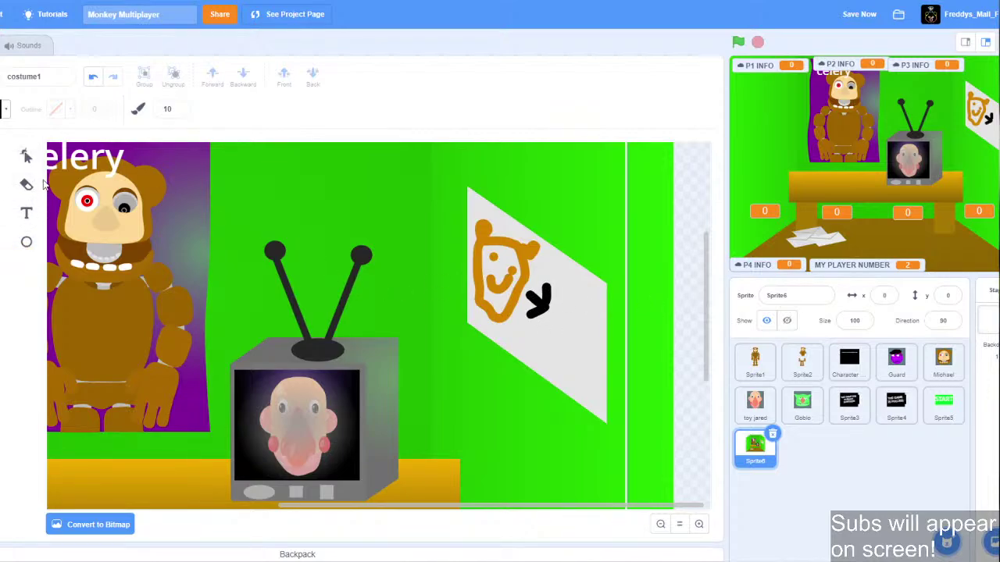
Set the brush colour to full-brightness red and brush a crab-like figure beside the arrow mark on the grey paper.
{"action": "left_click", "coordinate": [7, 109]}
{"action": "left_click_drag", "start_coordinate": [2, 225], "coordinate": [29, 224]}
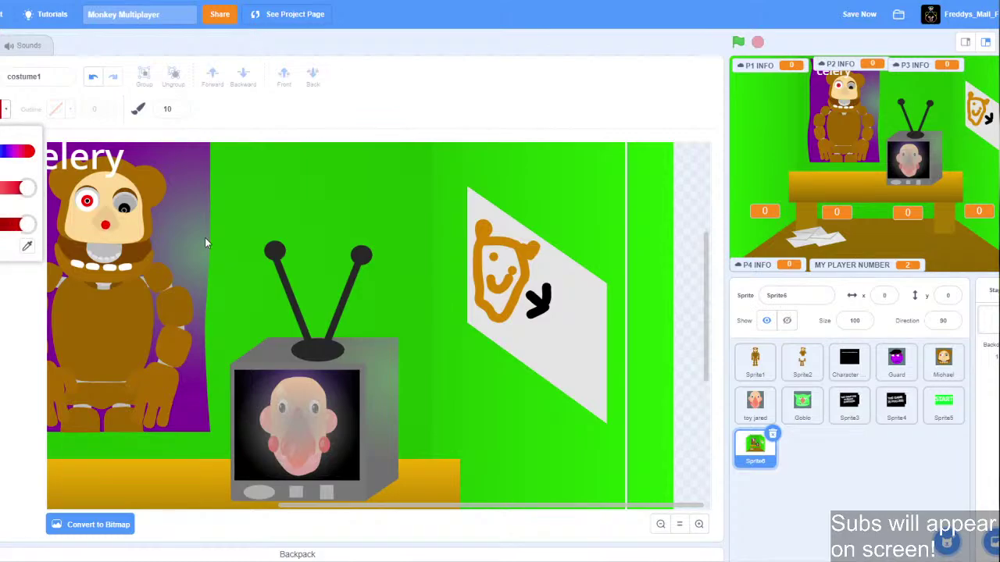
{"action": "mouse_move", "coordinate": [567, 327]}
{"action": "left_mouse_down"}
{"action": "mouse_move", "coordinate": [582, 334]}
{"action": "mouse_move", "coordinate": [564, 322]}
{"action": "mouse_move", "coordinate": [556, 337]}
{"action": "mouse_move", "coordinate": [565, 298]}
{"action": "mouse_move", "coordinate": [581, 288]}
{"action": "mouse_move", "coordinate": [568, 304]}
{"action": "mouse_move", "coordinate": [586, 340]}
{"action": "mouse_move", "coordinate": [602, 324]}
{"action": "mouse_move", "coordinate": [600, 290]}
{"action": "mouse_move", "coordinate": [558, 334]}
{"action": "mouse_move", "coordinate": [567, 339]}
{"action": "mouse_move", "coordinate": [549, 343]}
{"action": "mouse_move", "coordinate": [598, 366]}
{"action": "mouse_move", "coordinate": [574, 328]}
{"action": "left_mouse_up"}
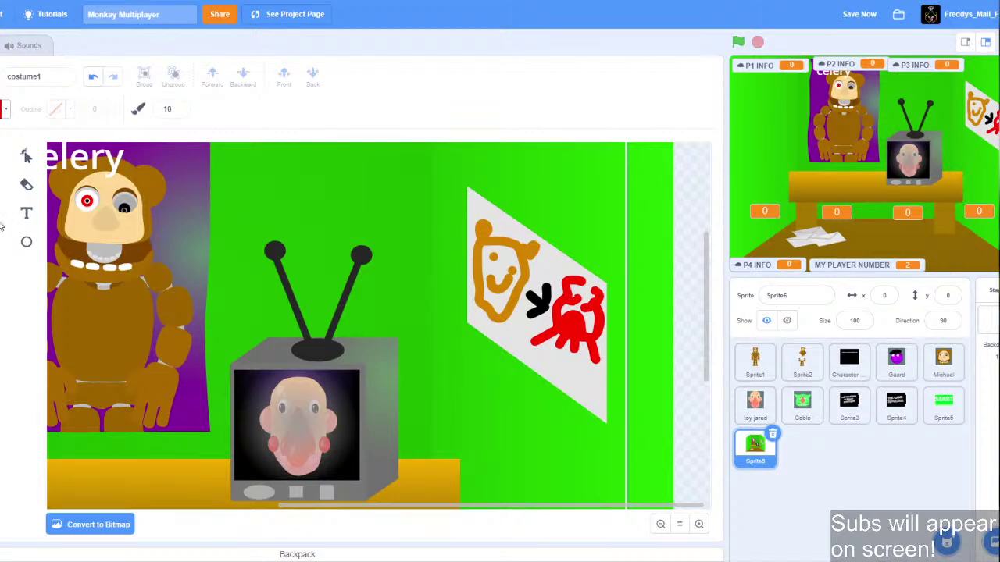
Recolour the black arrow mark on the paper to mid grey and deselect it.
{"action": "left_click", "coordinate": [2, 156]}
{"action": "left_click", "coordinate": [541, 311]}
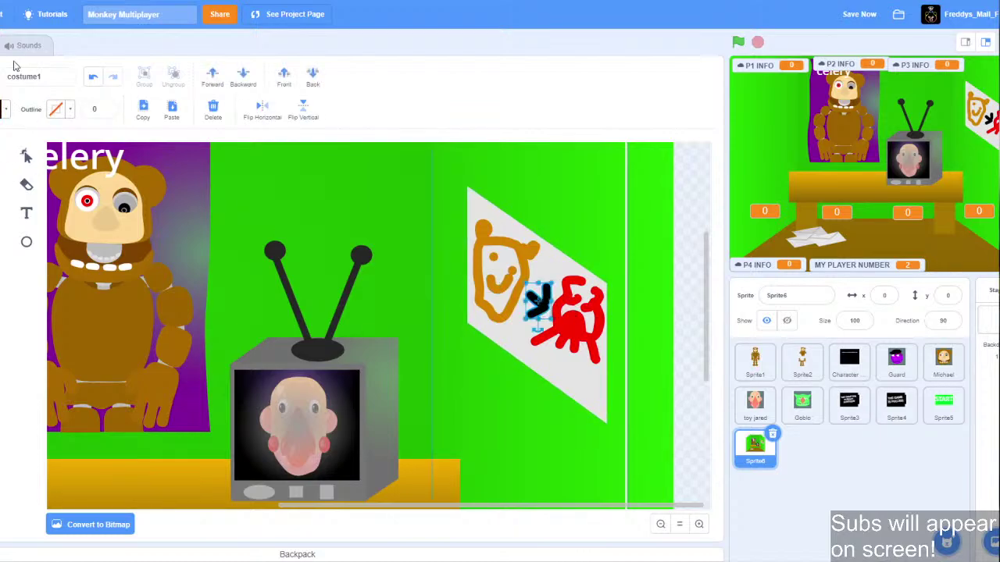
{"action": "left_click", "coordinate": [6, 111]}
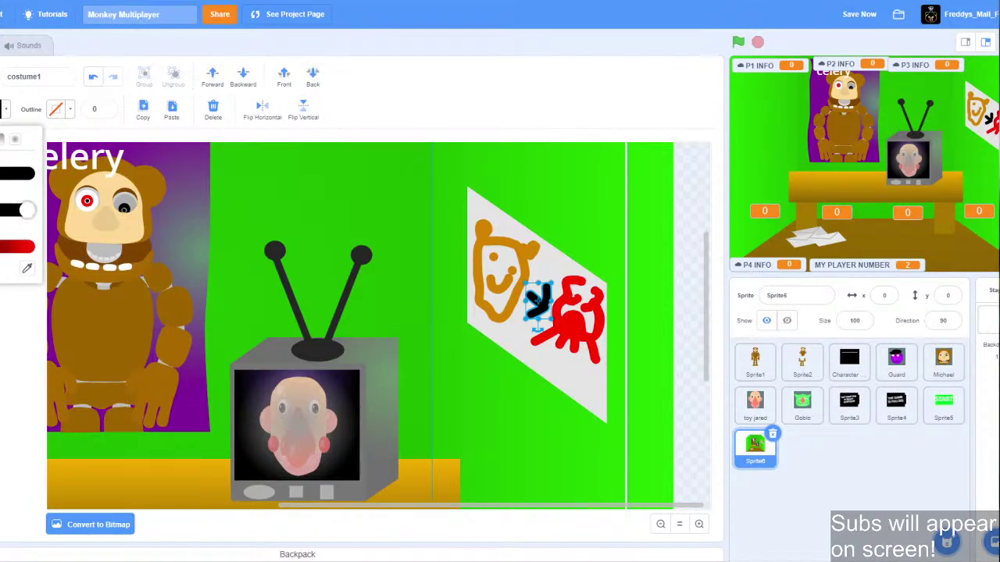
{"action": "left_click_drag", "start_coordinate": [2, 247], "coordinate": [50, 247]}
{"action": "left_click_drag", "start_coordinate": [25, 212], "coordinate": [0, 211]}
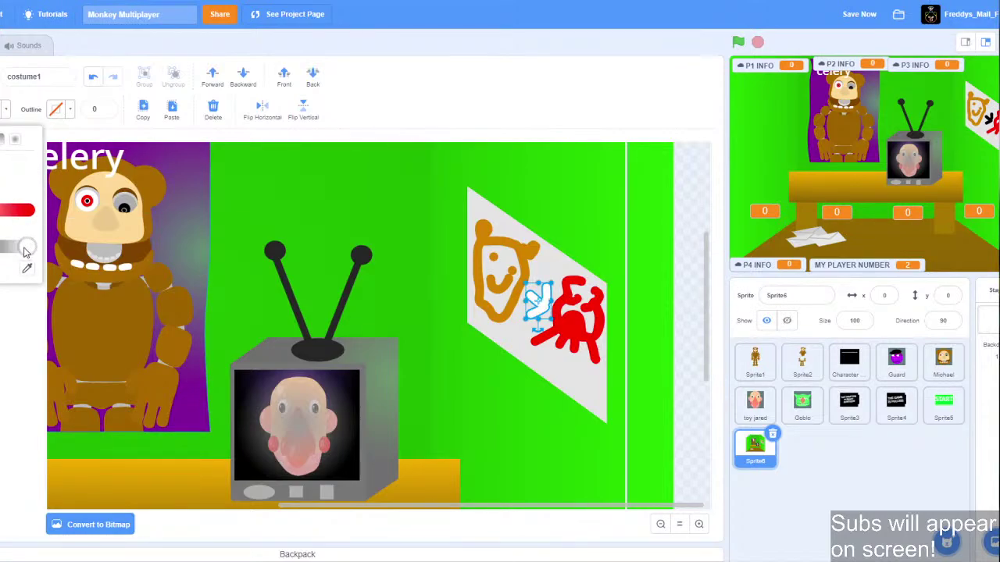
{"action": "left_click_drag", "start_coordinate": [25, 248], "coordinate": [8, 249]}
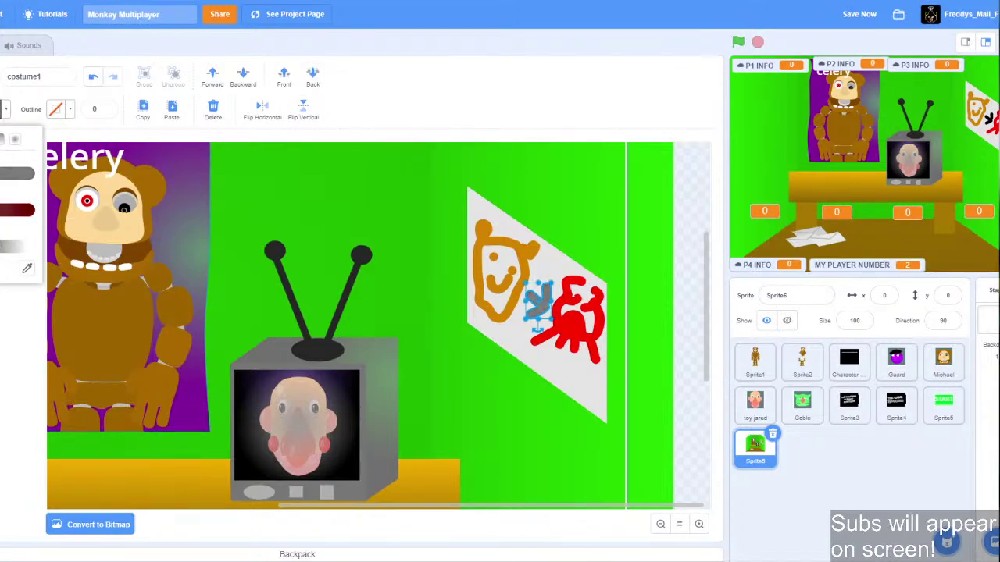
{"action": "left_click", "coordinate": [692, 377]}
Group the grey paper with the bear face, the grey arrow mark and the red figure.
{"action": "left_click", "coordinate": [661, 524]}
{"action": "left_click", "coordinate": [661, 526]}
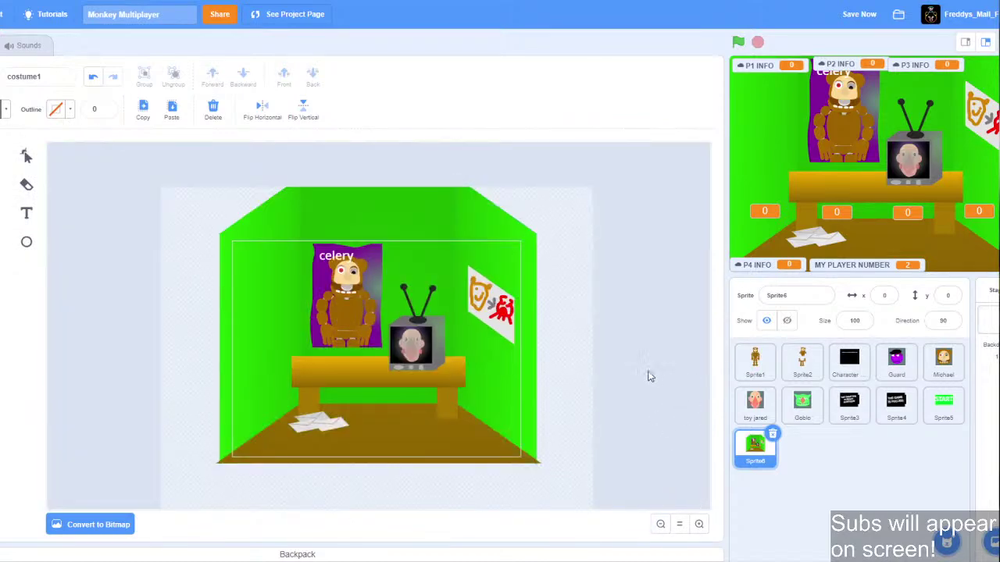
{"action": "left_click", "coordinate": [500, 330]}
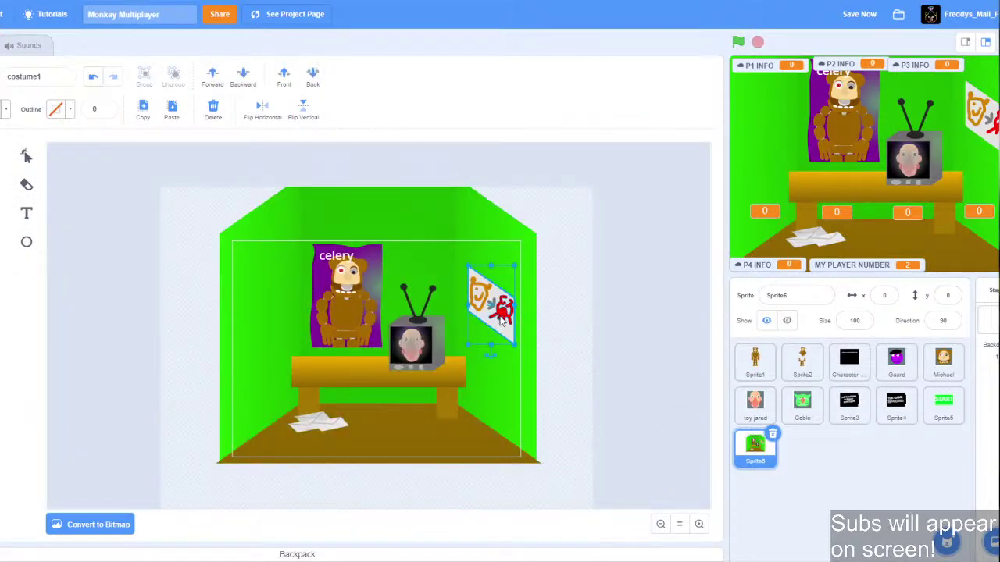
{"action": "left_click", "coordinate": [498, 315]}
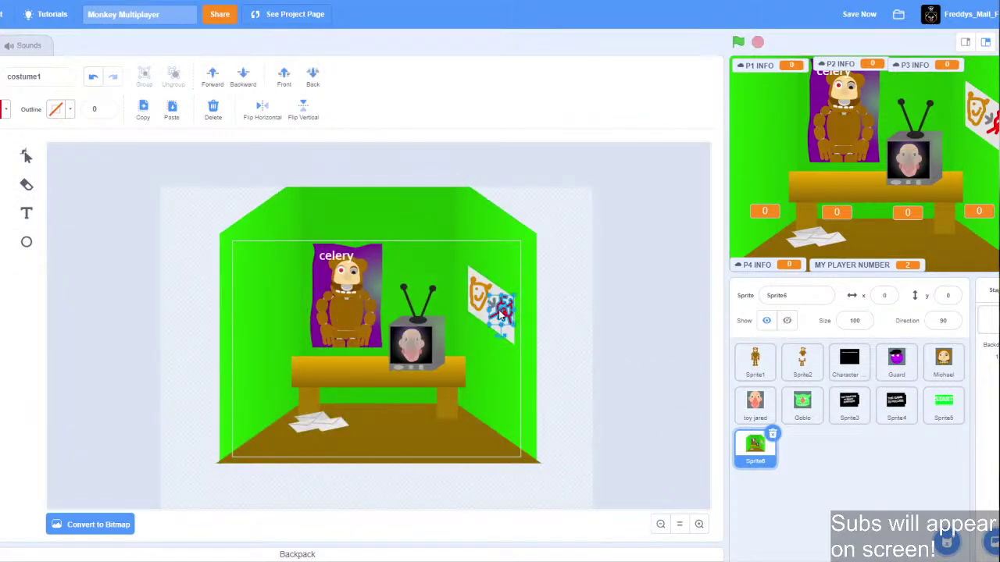
{"action": "left_click", "coordinate": [699, 524]}
{"action": "left_click", "coordinate": [699, 524]}
{"action": "left_click", "coordinate": [595, 297]}
{"action": "left_click", "coordinate": [584, 294], "text": "shift"}
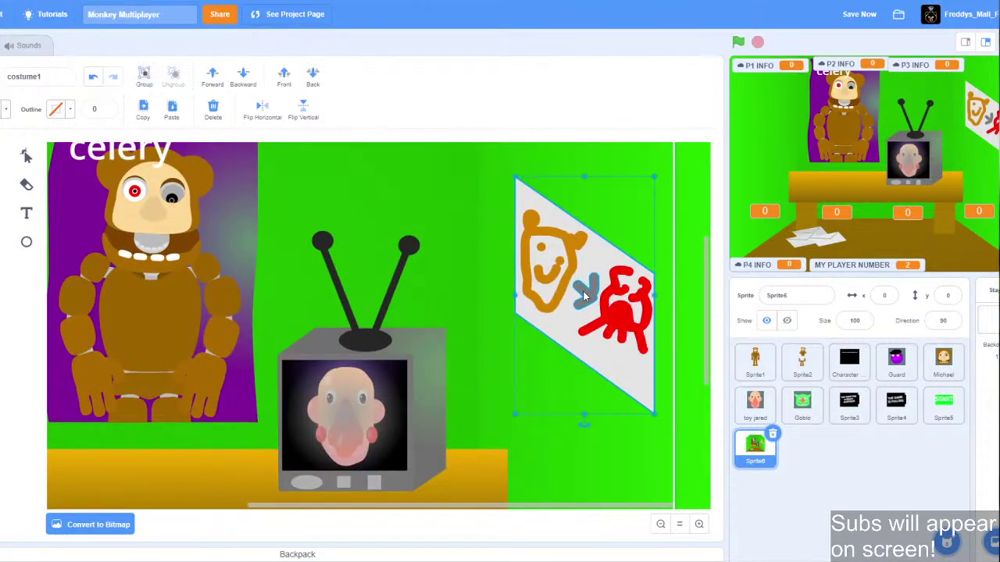
{"action": "left_click", "coordinate": [565, 273], "text": "shift"}
{"action": "left_click", "coordinate": [553, 268], "text": "shift"}
{"action": "left_click", "coordinate": [540, 247], "text": "shift"}
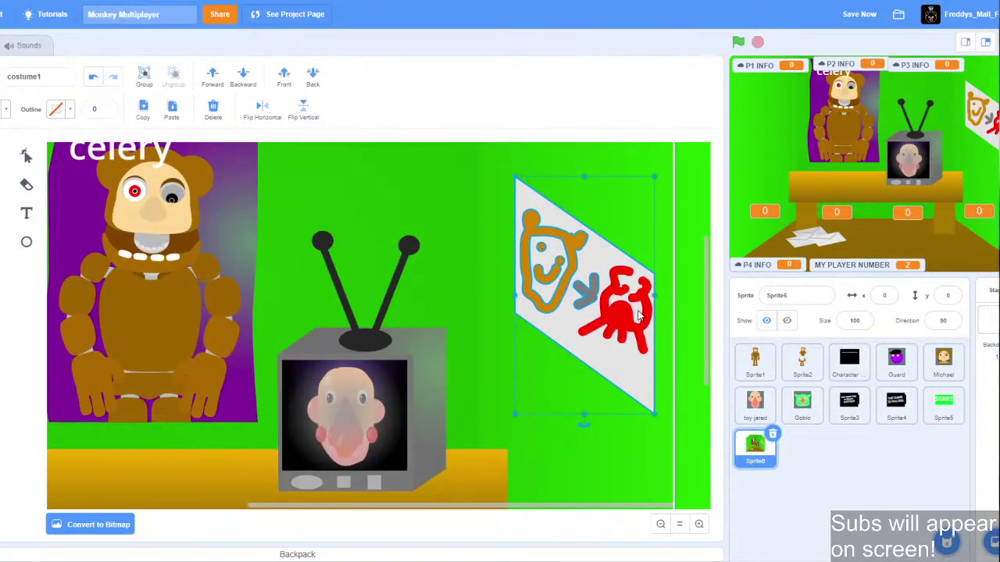
{"action": "left_click", "coordinate": [625, 320], "text": "shift"}
{"action": "left_click", "coordinate": [143, 75]}
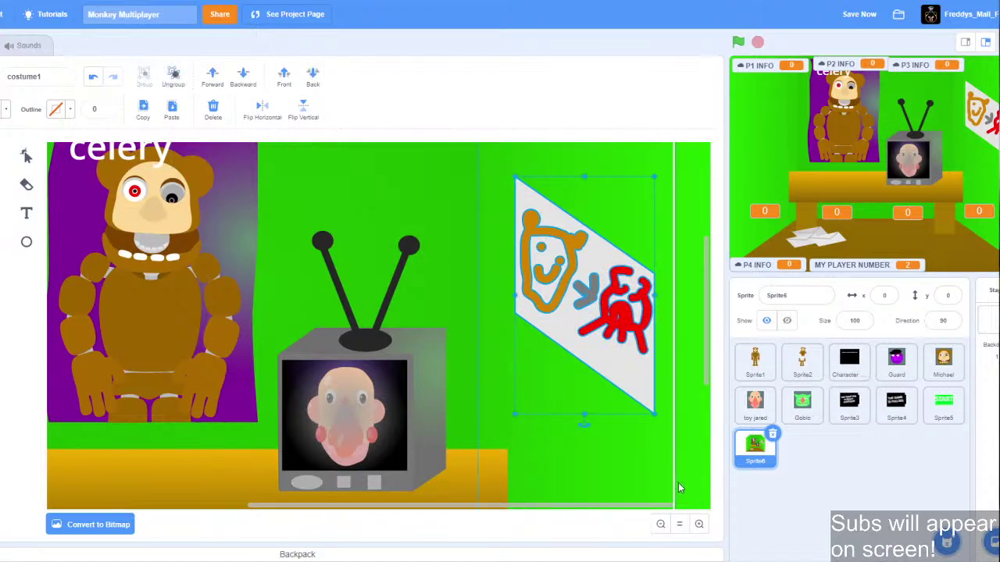
Move the grouped paper drawing higher on the right wall and remove the stray dot left below it.
{"action": "left_click", "coordinate": [660, 524]}
{"action": "left_click", "coordinate": [660, 524]}
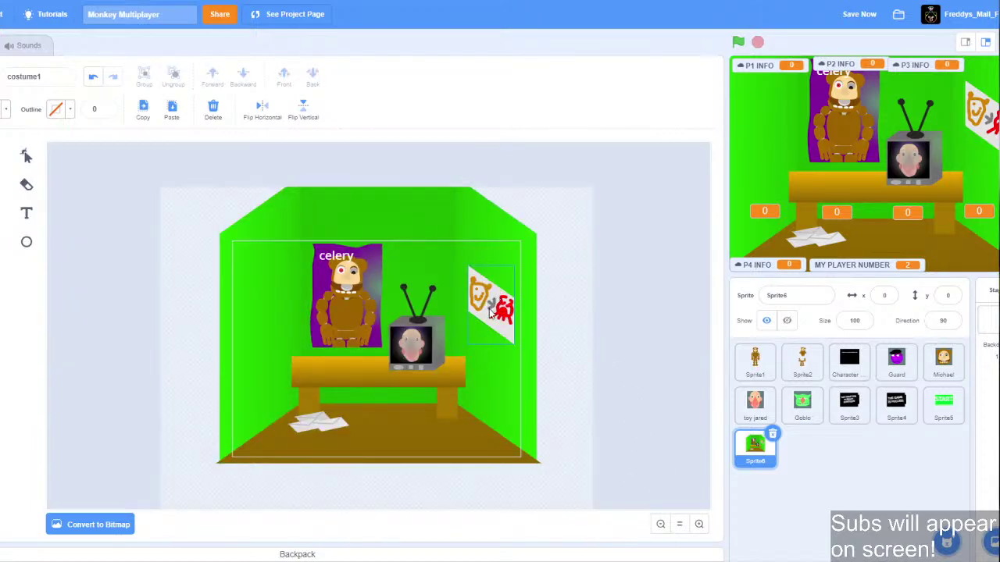
{"action": "left_click_drag", "start_coordinate": [490, 310], "coordinate": [488, 266]}
{"action": "left_click", "coordinate": [621, 299]}
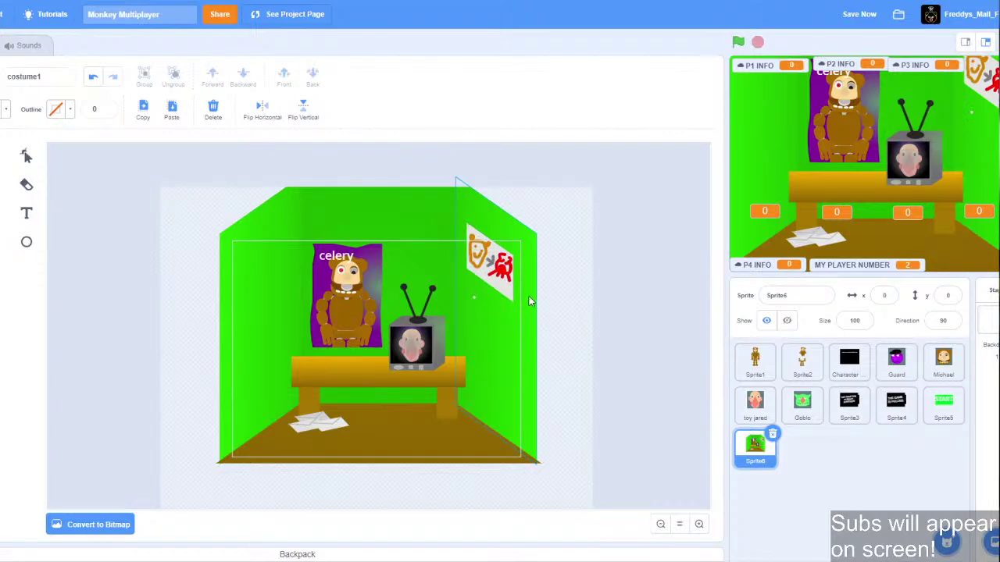
{"action": "left_click", "coordinate": [473, 298]}
{"action": "left_click", "coordinate": [621, 260]}
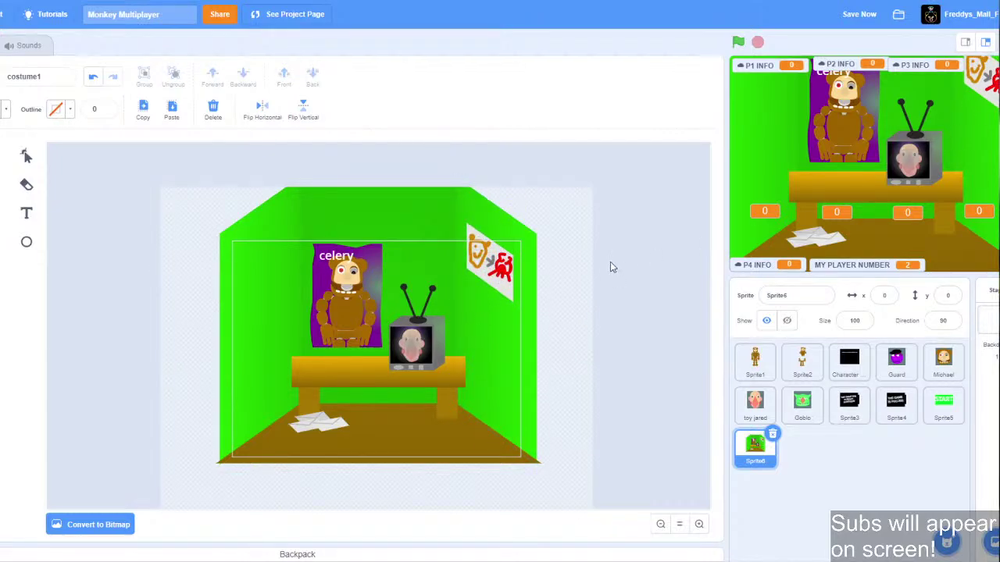
Save the project, switch to Discord and download the shared costume1.svg from the group chat.
{"action": "left_click", "coordinate": [857, 24]}
{"action": "left_click", "coordinate": [114, 561]}
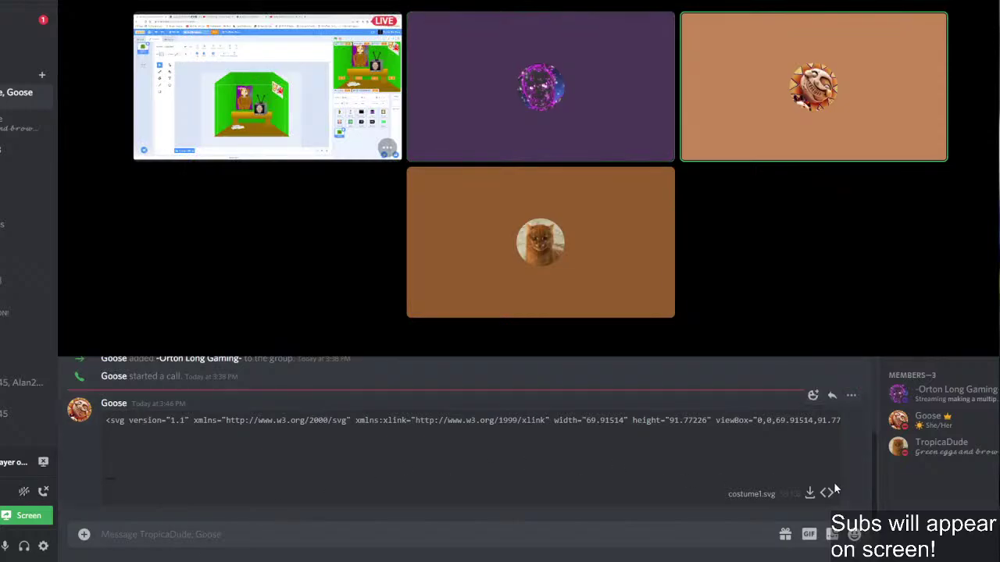
{"action": "left_click", "coordinate": [811, 493]}
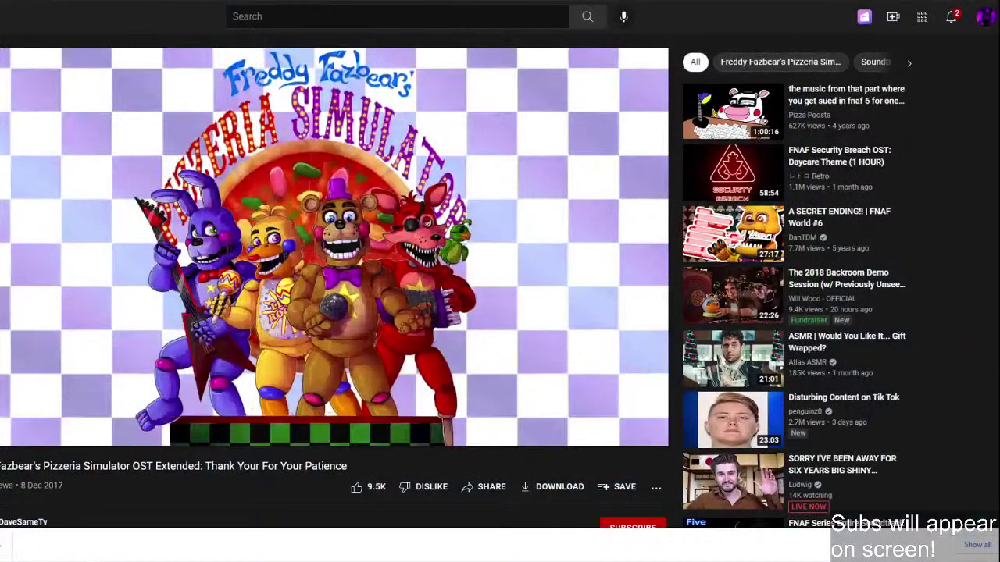
Return to the Scratch editor, upload the downloaded face drawing as a new costume of Sprite6 and view it enlarged.
{"action": "left_click", "coordinate": [98, 544]}
{"action": "key", "text": "alt+Tab"}
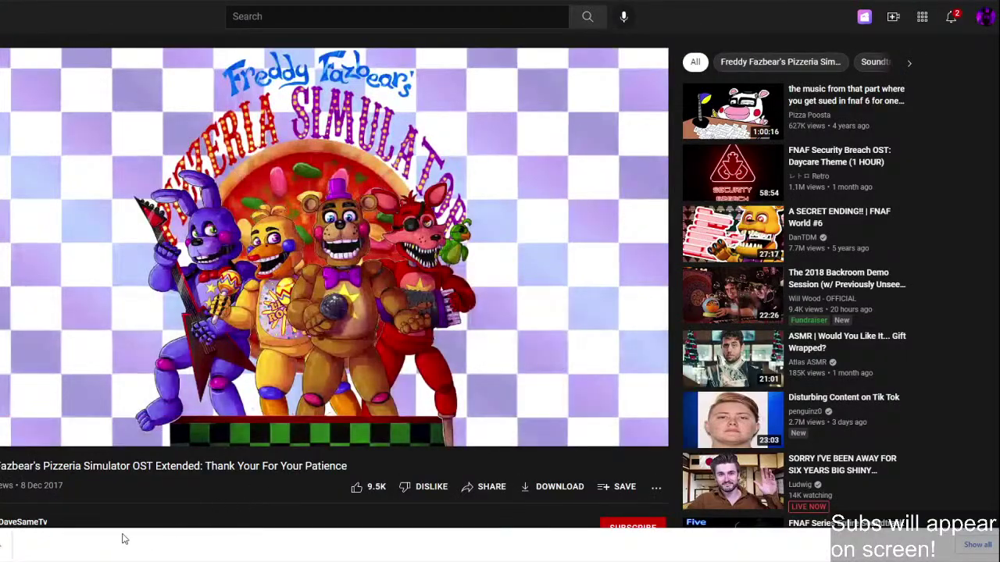
{"action": "key", "text": "ctrl+Tab"}
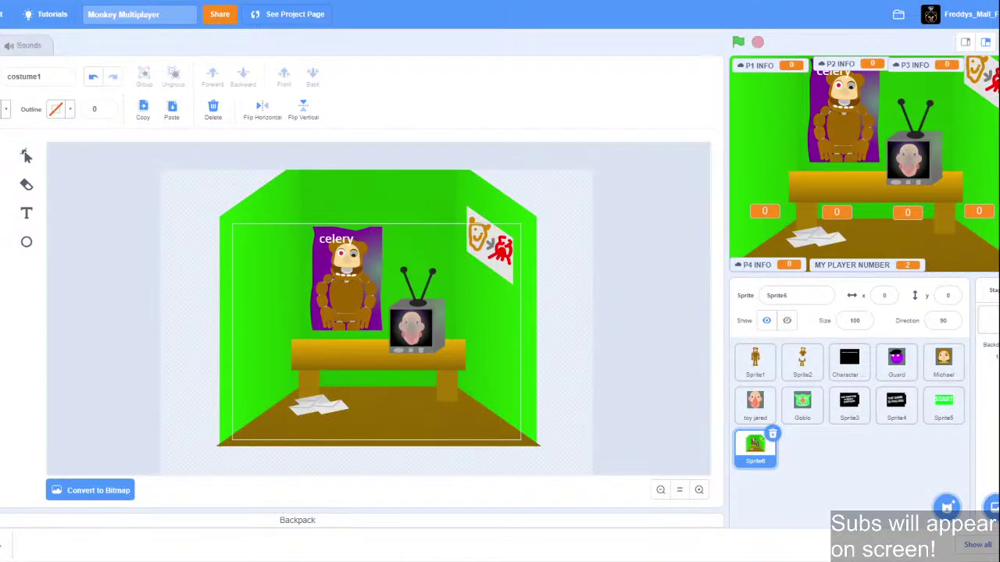
{"action": "left_click", "coordinate": [2, 398]}
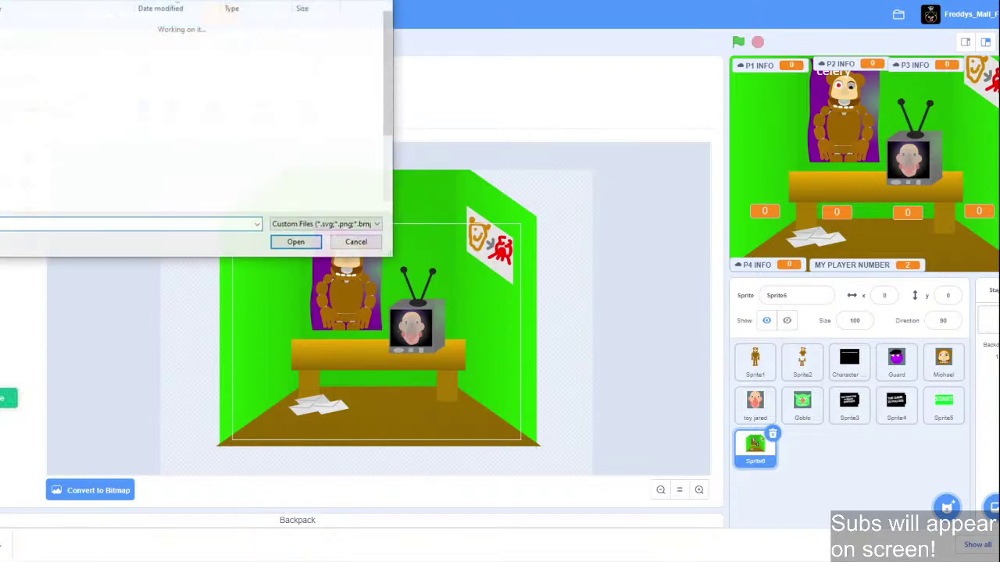
{"action": "double_click", "coordinate": [11, 42]}
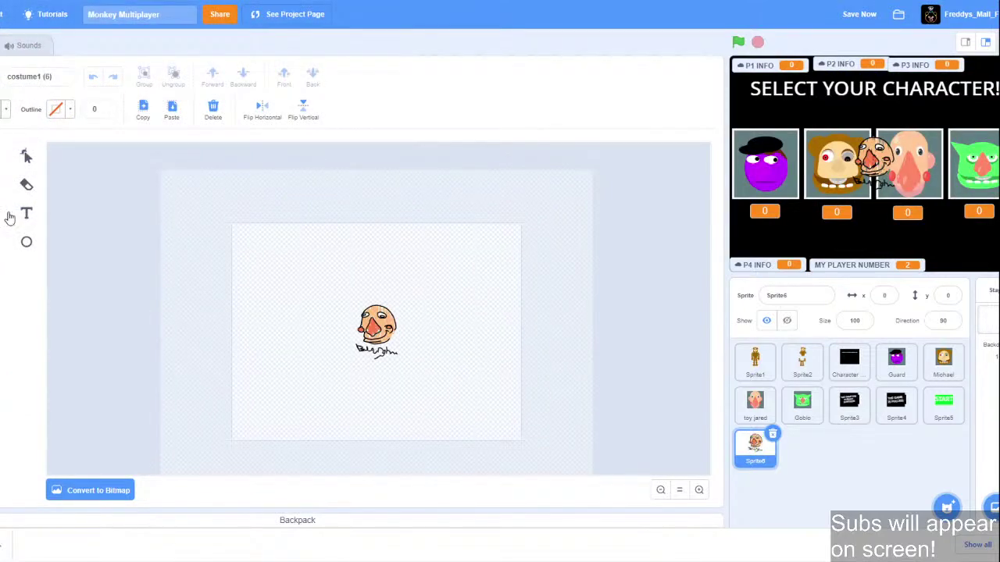
{"action": "left_click", "coordinate": [699, 490]}
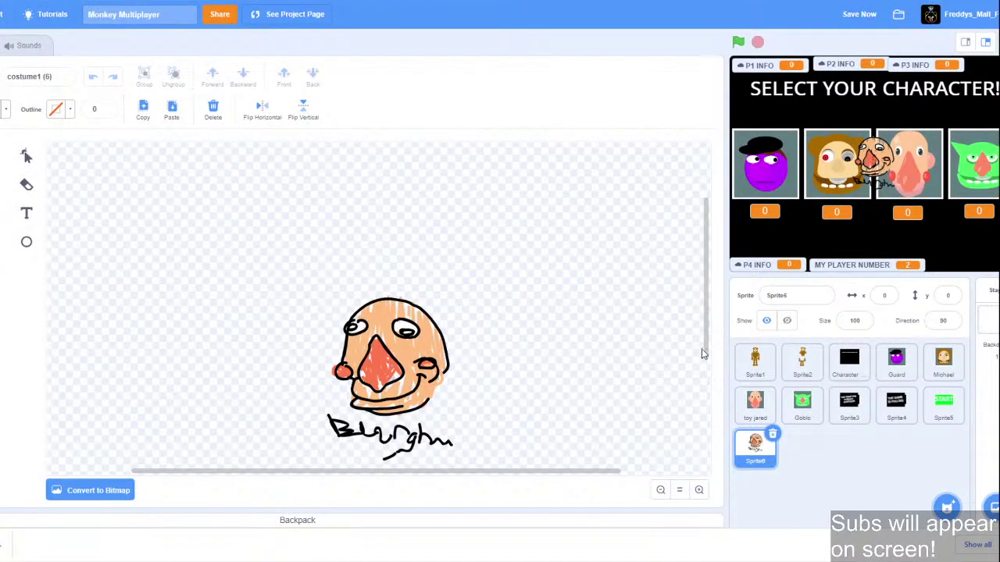
{"action": "scroll", "coordinate": [705, 353], "scroll_direction": "down", "scroll_amount": 2}
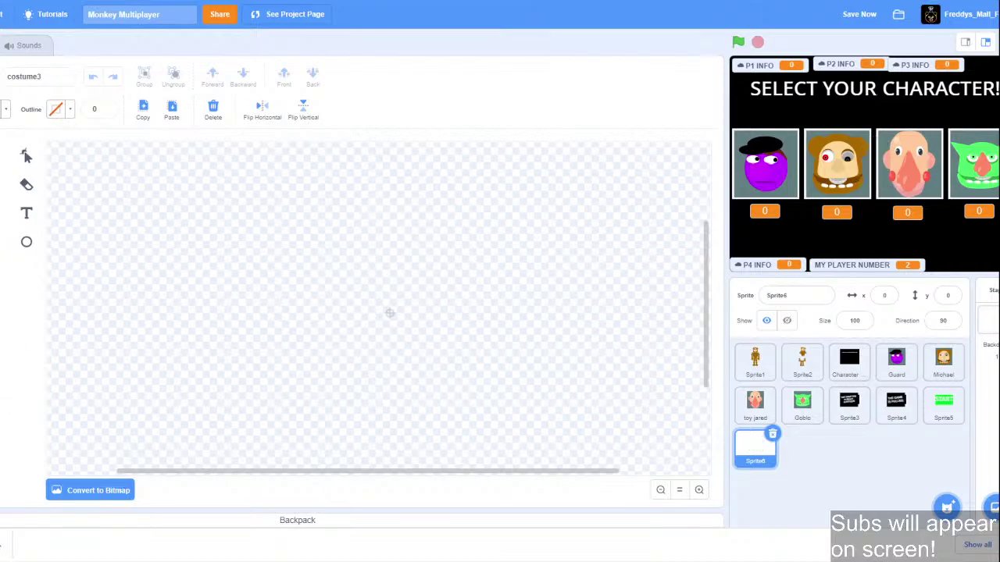
Search Google Images for "lego villager" in a new browser tab.
{"action": "key", "text": "ctrl+t"}
{"action": "type", "text": "lego vi"}
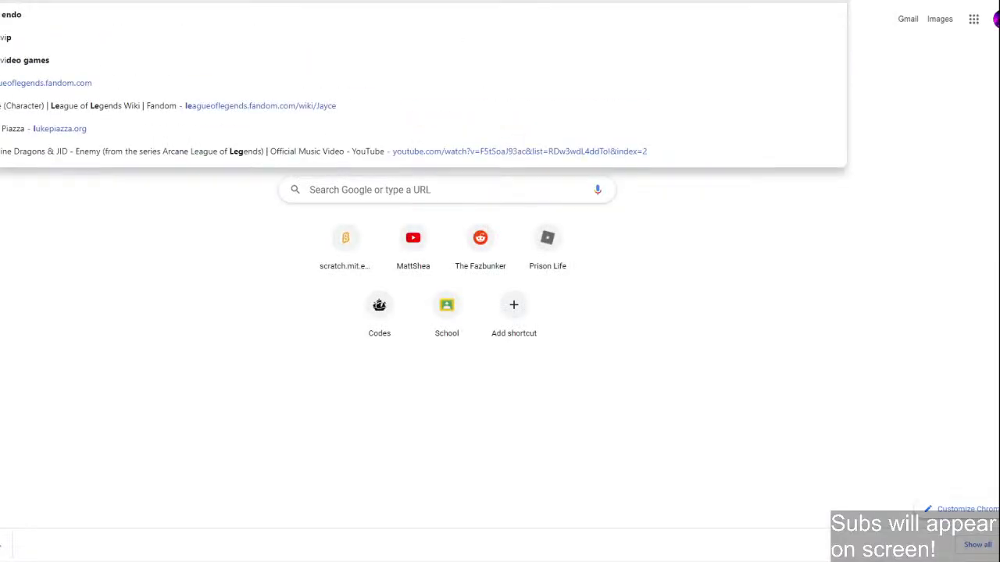
{"action": "type", "text": "llager"}
{"action": "key", "text": "Return"}
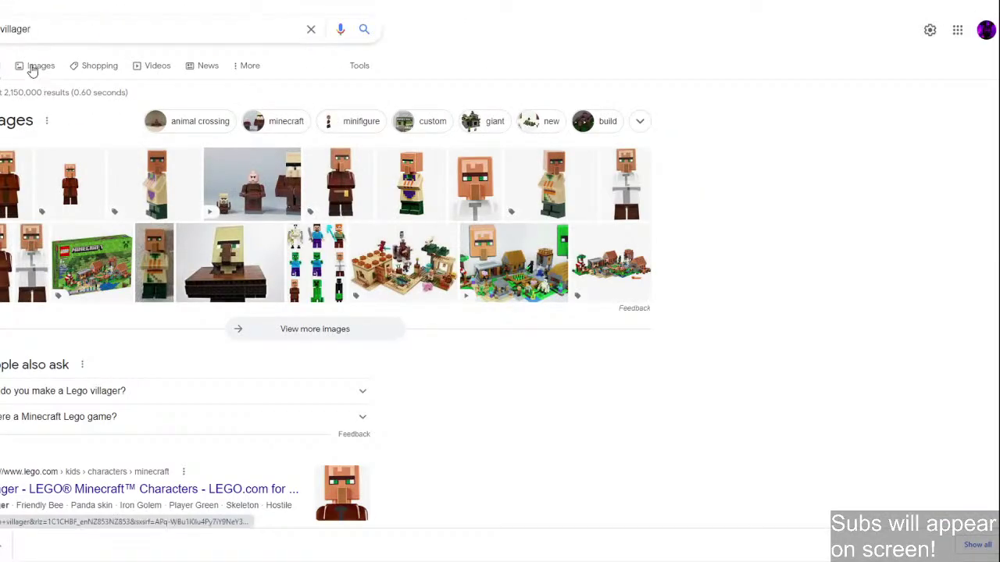
{"action": "left_click", "coordinate": [33, 69]}
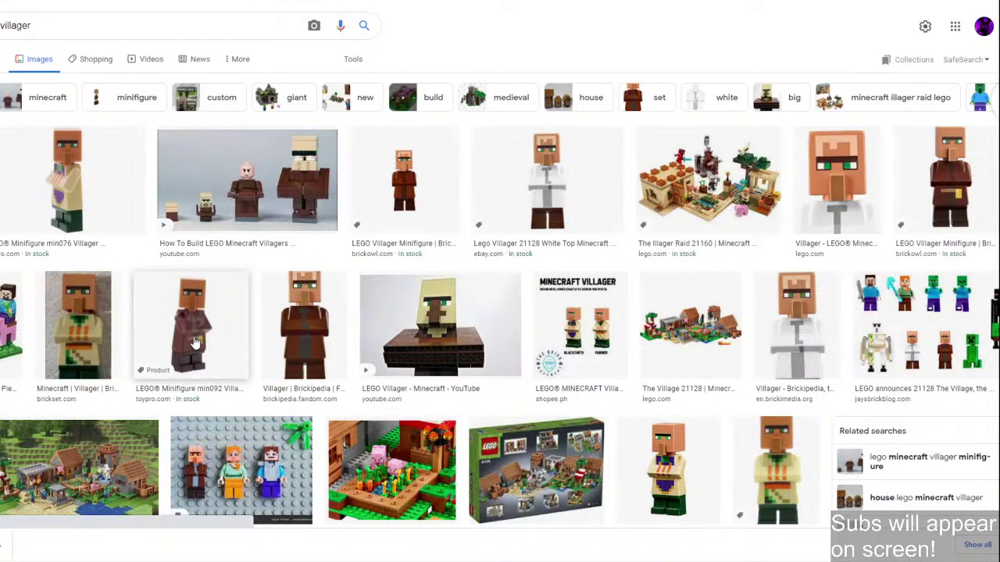
Look through the lego villager image results for a suitable picture, checking the Discord group chat in between.
{"action": "scroll", "coordinate": [743, 217], "scroll_direction": "down", "scroll_amount": 3}
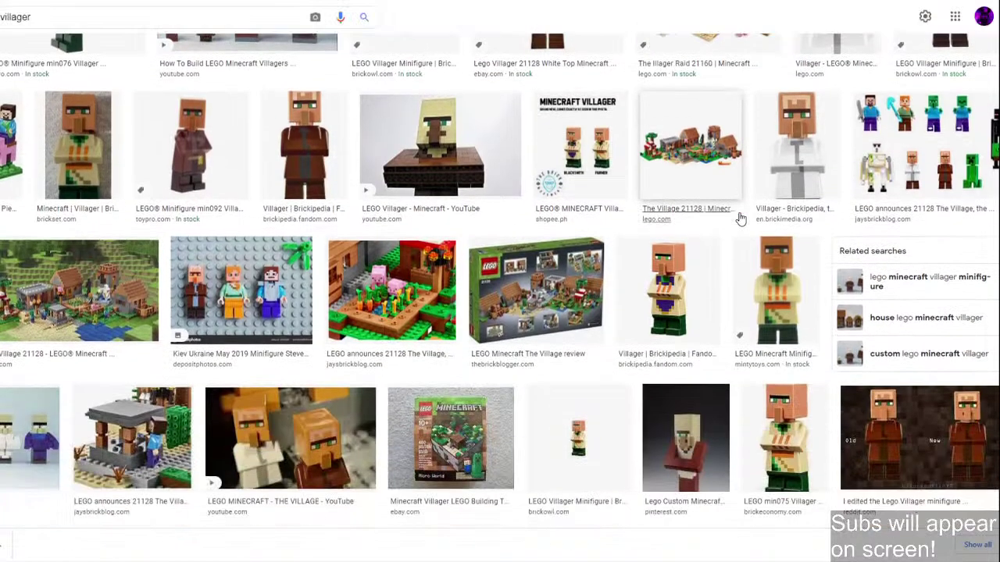
{"action": "scroll", "coordinate": [156, 422], "scroll_direction": "down", "scroll_amount": 2}
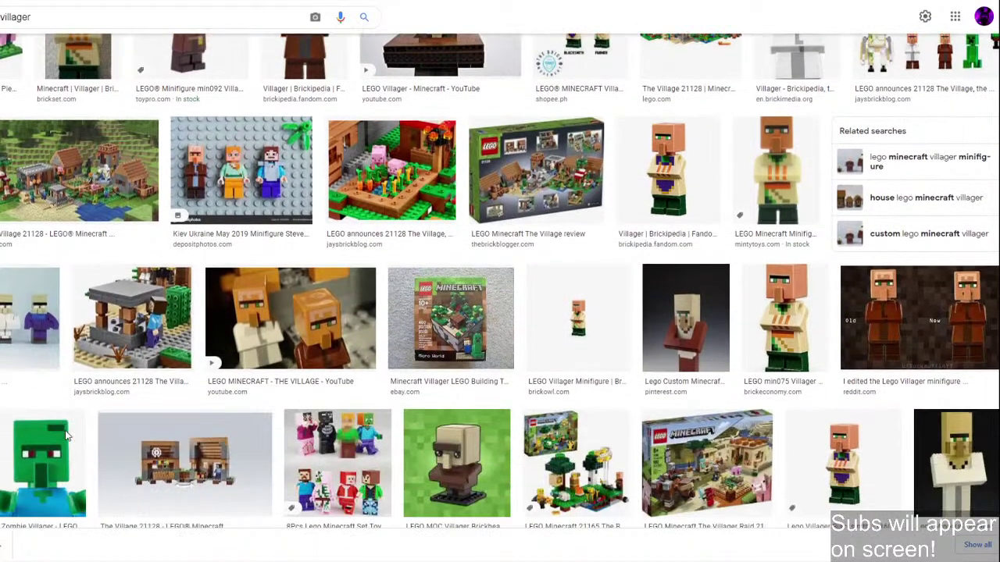
{"action": "scroll", "coordinate": [124, 338], "scroll_direction": "up", "scroll_amount": 2}
{"action": "scroll", "coordinate": [122, 338], "scroll_direction": "down", "scroll_amount": 3}
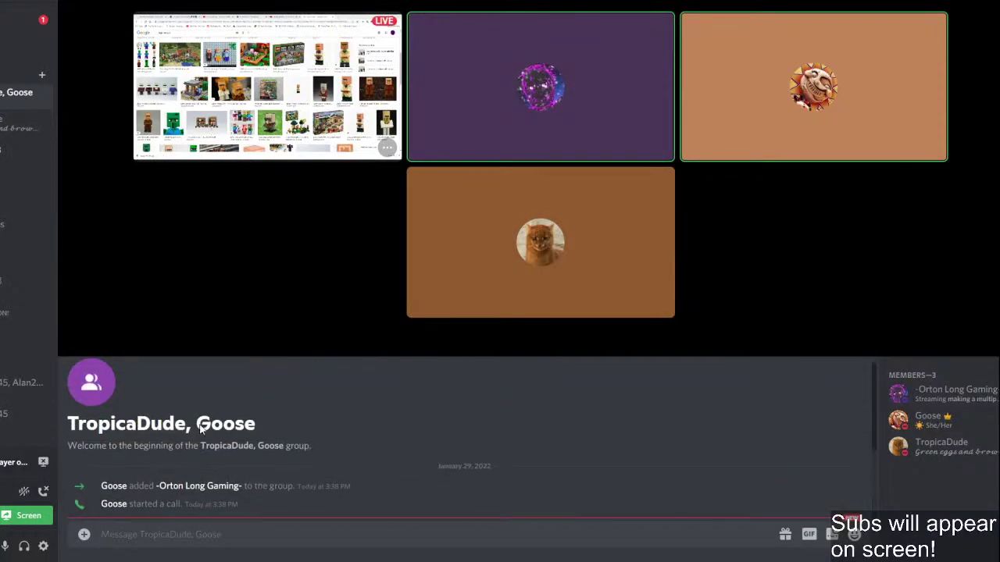
{"action": "left_click", "coordinate": [83, 535]}
{"action": "left_click", "coordinate": [112, 498]}
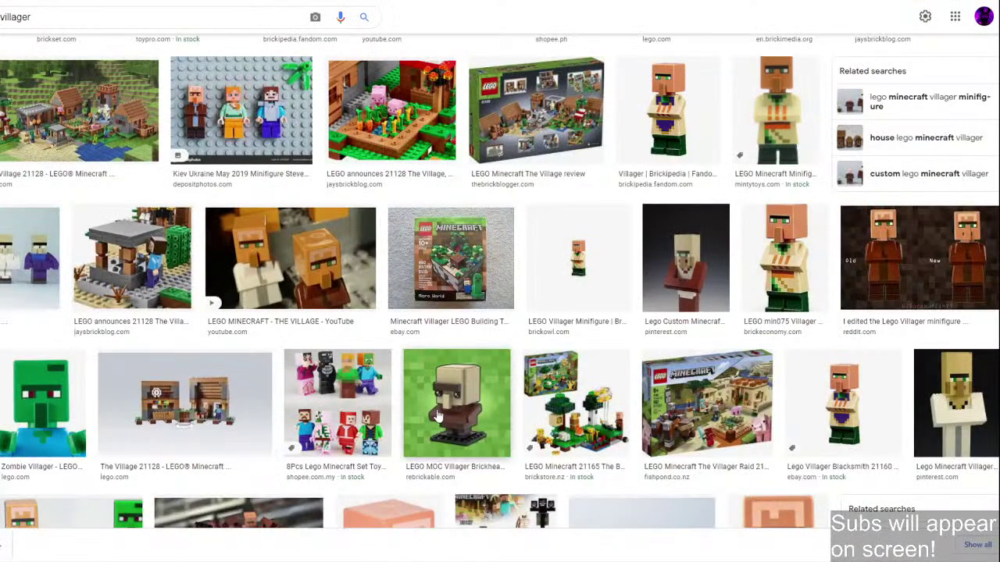
{"action": "scroll", "coordinate": [437, 416], "scroll_direction": "down", "scroll_amount": 3}
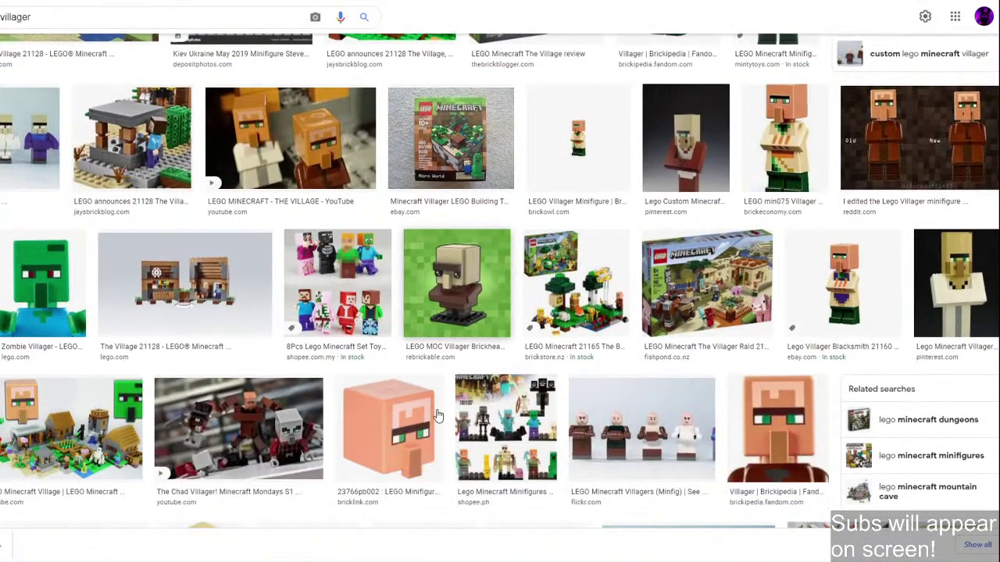
{"action": "scroll", "coordinate": [438, 416], "scroll_direction": "down", "scroll_amount": 3}
{"action": "scroll", "coordinate": [406, 390], "scroll_direction": "down", "scroll_amount": 5}
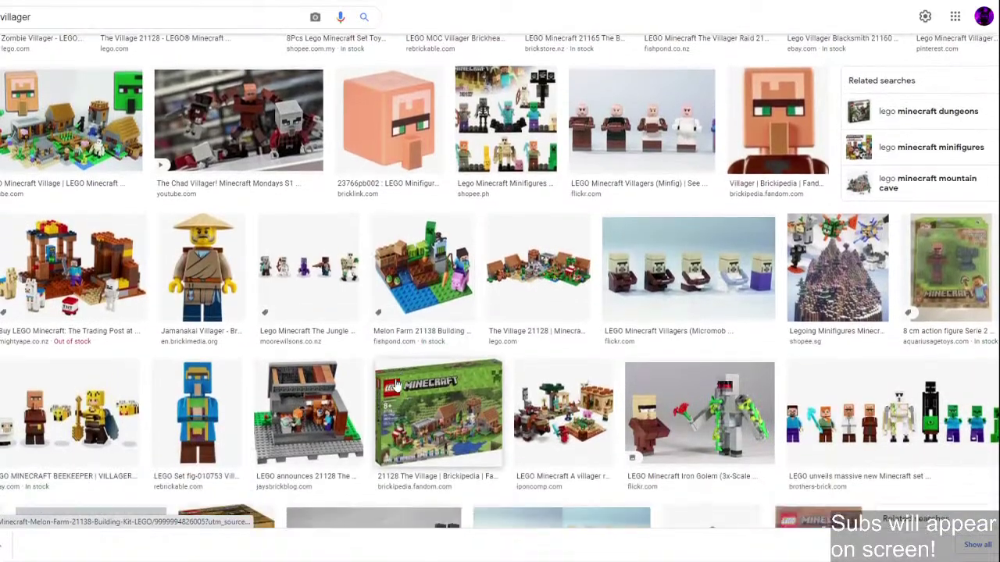
{"action": "scroll", "coordinate": [393, 369], "scroll_direction": "down", "scroll_amount": 3}
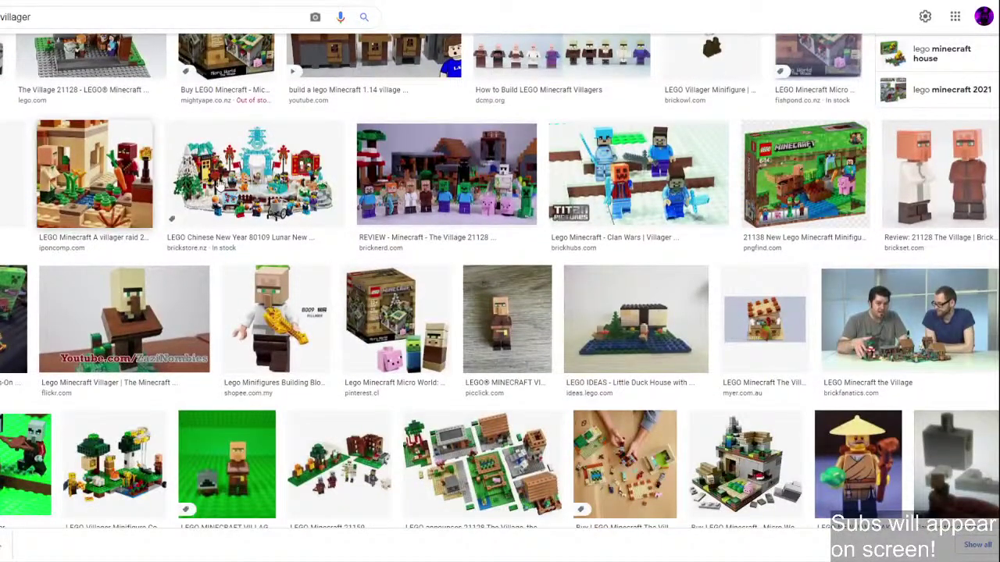
{"action": "scroll", "coordinate": [478, 204], "scroll_direction": "down", "scroll_amount": 3}
{"action": "scroll", "coordinate": [447, 217], "scroll_direction": "down", "scroll_amount": 1}
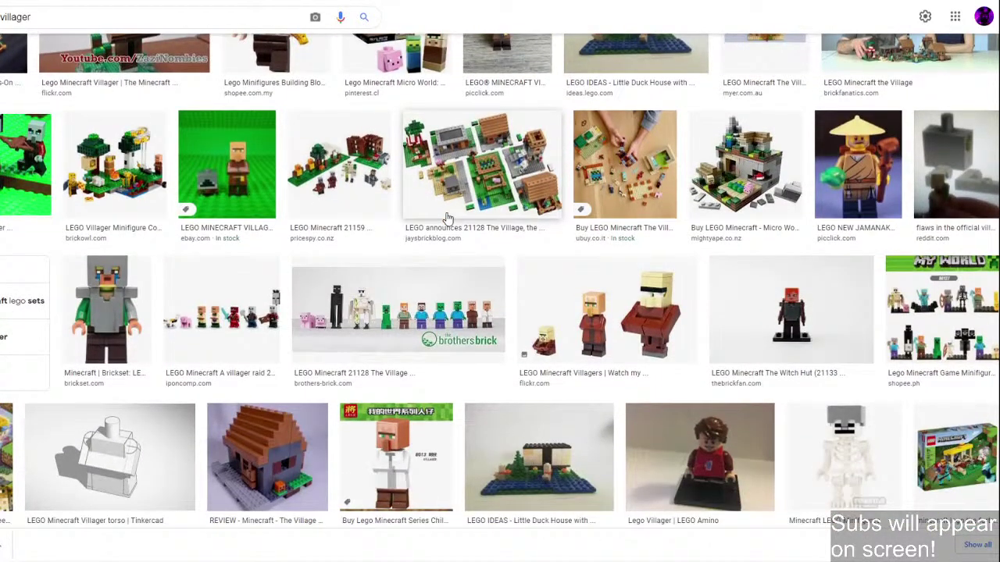
{"action": "scroll", "coordinate": [448, 217], "scroll_direction": "down", "scroll_amount": 5}
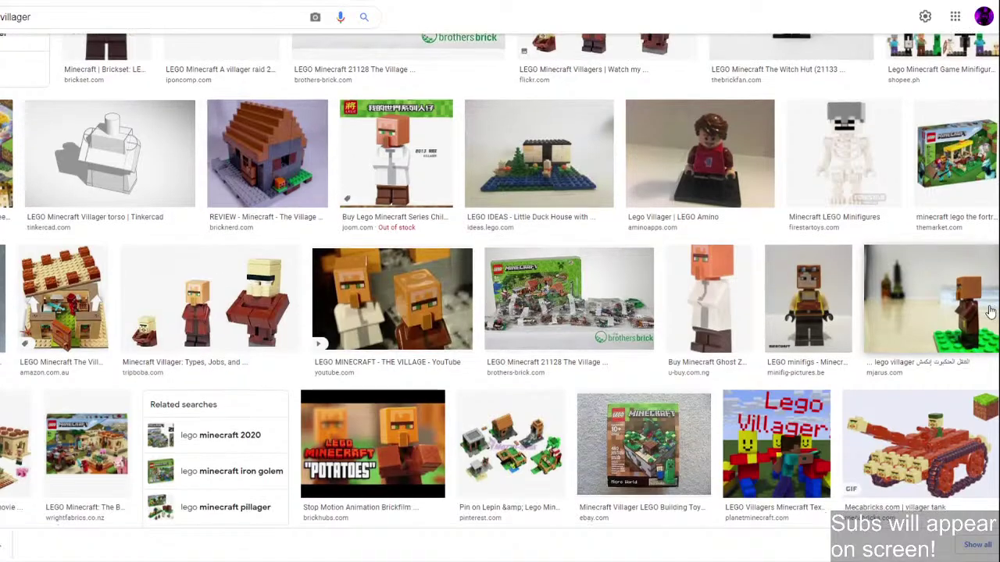
Browse further through the lego villager image results for a clear picture of a single minifigure.
{"action": "scroll", "coordinate": [989, 311], "scroll_direction": "down", "scroll_amount": 3}
{"action": "scroll", "coordinate": [989, 311], "scroll_direction": "down", "scroll_amount": 3}
{"action": "scroll", "coordinate": [138, 263], "scroll_direction": "down", "scroll_amount": 3}
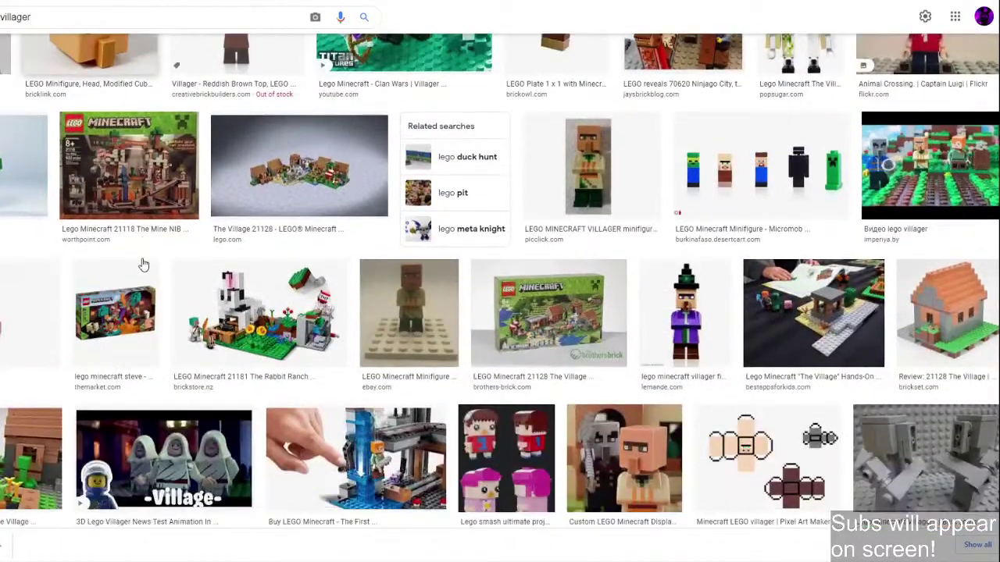
{"action": "scroll", "coordinate": [143, 265], "scroll_direction": "up", "scroll_amount": 1}
{"action": "scroll", "coordinate": [143, 266], "scroll_direction": "up", "scroll_amount": 1}
{"action": "scroll", "coordinate": [148, 258], "scroll_direction": "down", "scroll_amount": 8}
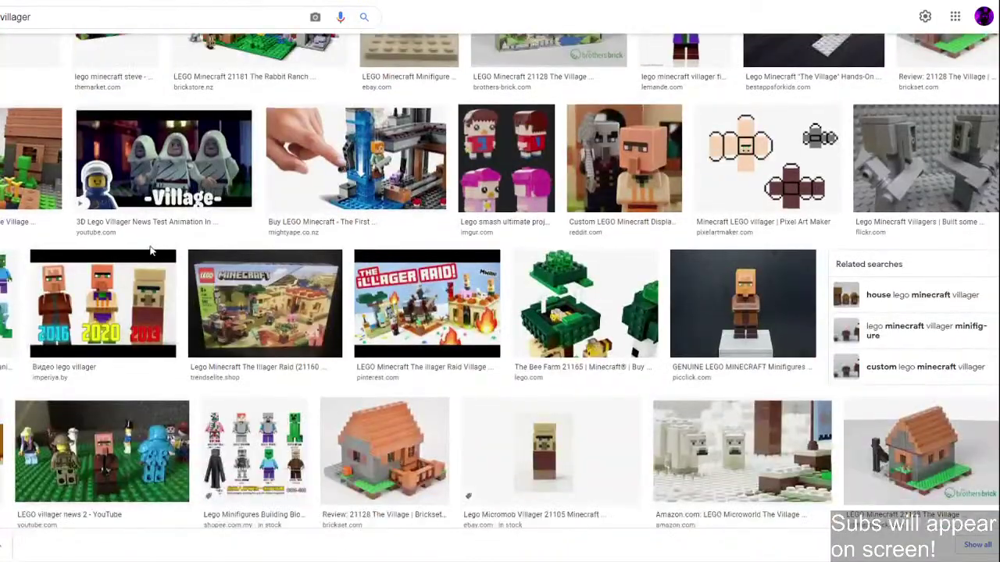
{"action": "scroll", "coordinate": [152, 250], "scroll_direction": "up", "scroll_amount": 4}
{"action": "scroll", "coordinate": [493, 260], "scroll_direction": "down", "scroll_amount": 8}
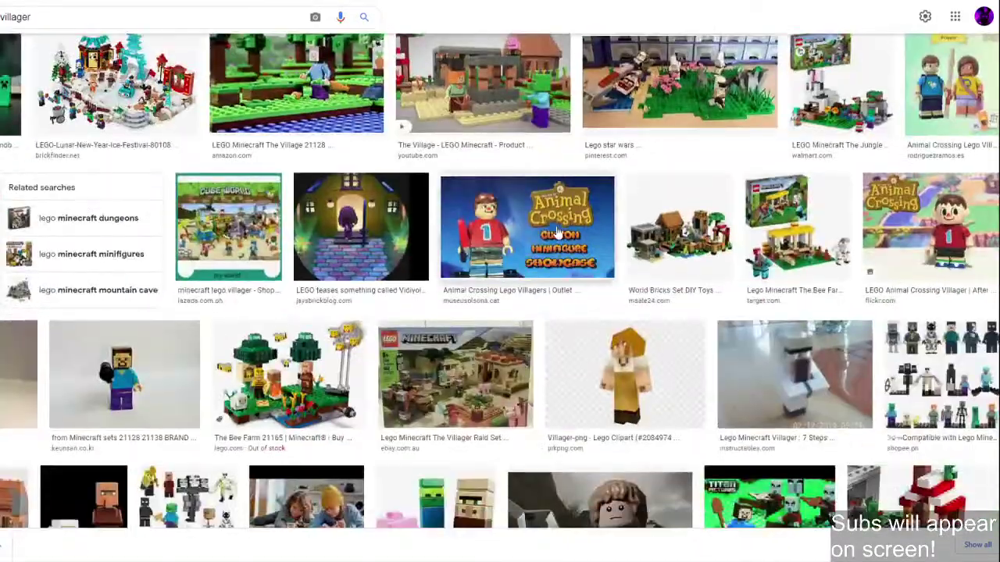
{"action": "scroll", "coordinate": [493, 260], "scroll_direction": "down", "scroll_amount": 8}
{"action": "scroll", "coordinate": [70, 319], "scroll_direction": "up", "scroll_amount": 2}
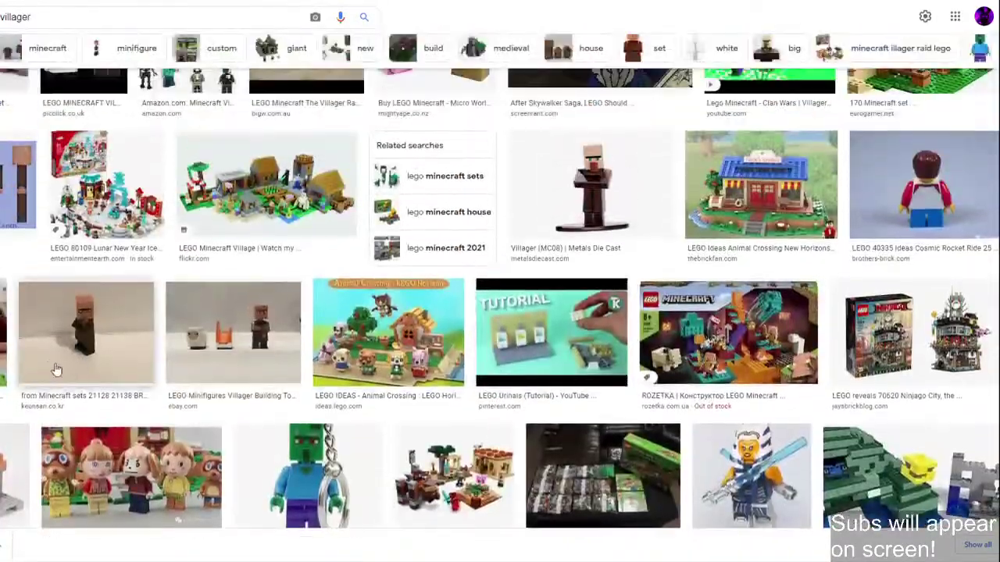
{"action": "scroll", "coordinate": [70, 319], "scroll_direction": "down", "scroll_amount": 10}
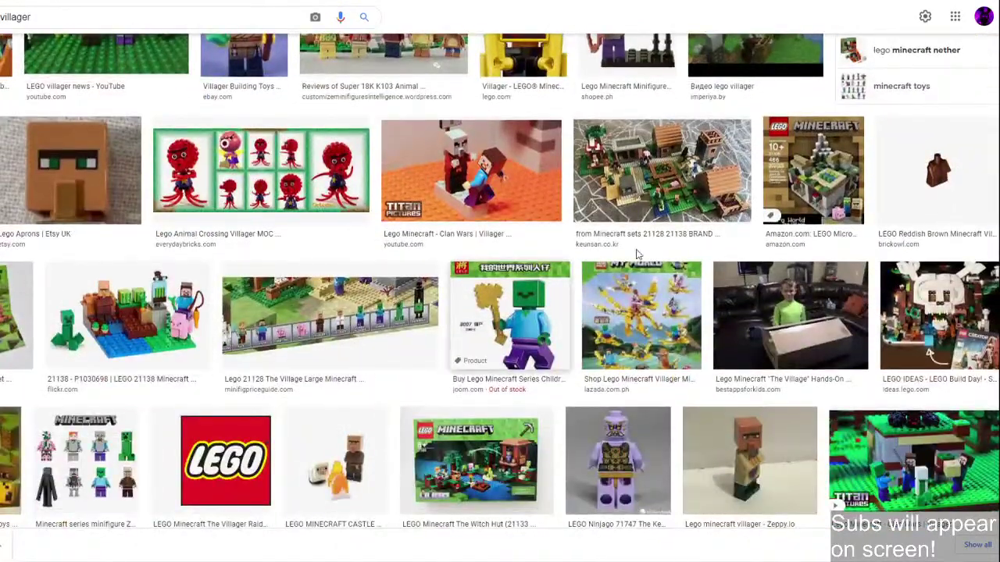
{"action": "scroll", "coordinate": [945, 224], "scroll_direction": "down", "scroll_amount": 10}
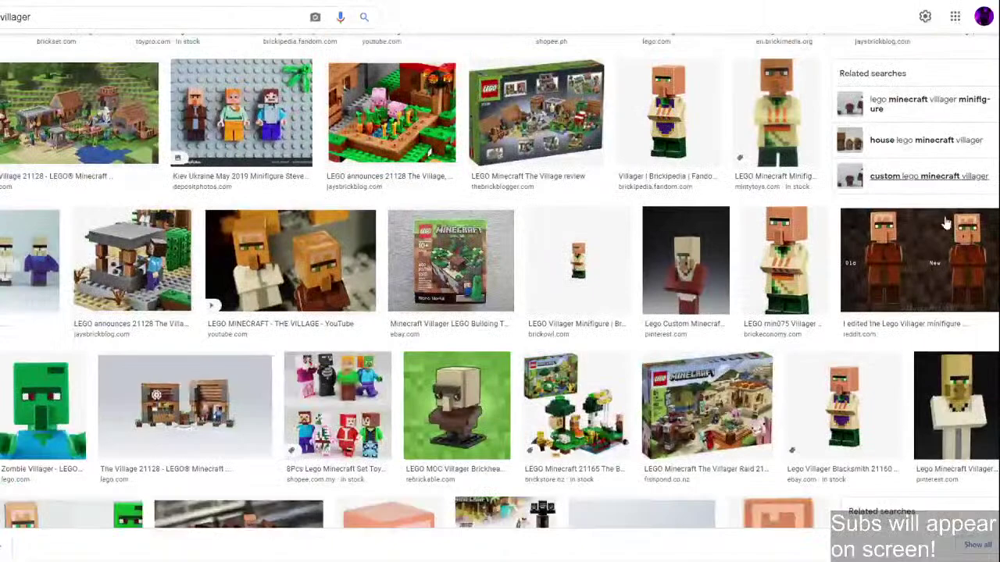
Compare previews of several villager minifigures and open the Brick Owl "LEGO Villager Minifigure" picture.
{"action": "left_click", "coordinate": [866, 398]}
{"action": "scroll", "coordinate": [680, 247], "scroll_direction": "down", "scroll_amount": 2}
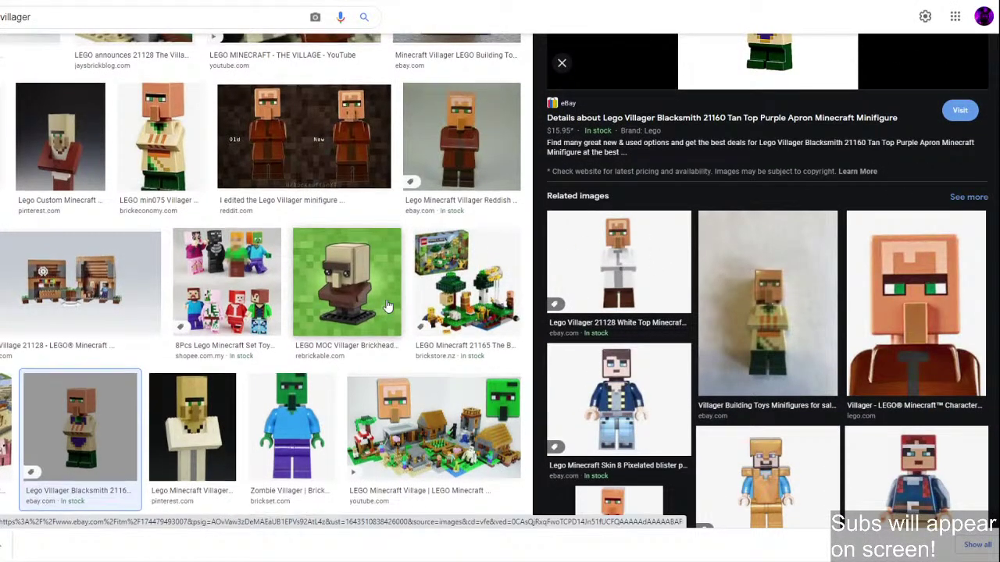
{"action": "scroll", "coordinate": [387, 305], "scroll_direction": "up", "scroll_amount": 8}
{"action": "scroll", "coordinate": [387, 304], "scroll_direction": "up", "scroll_amount": 2}
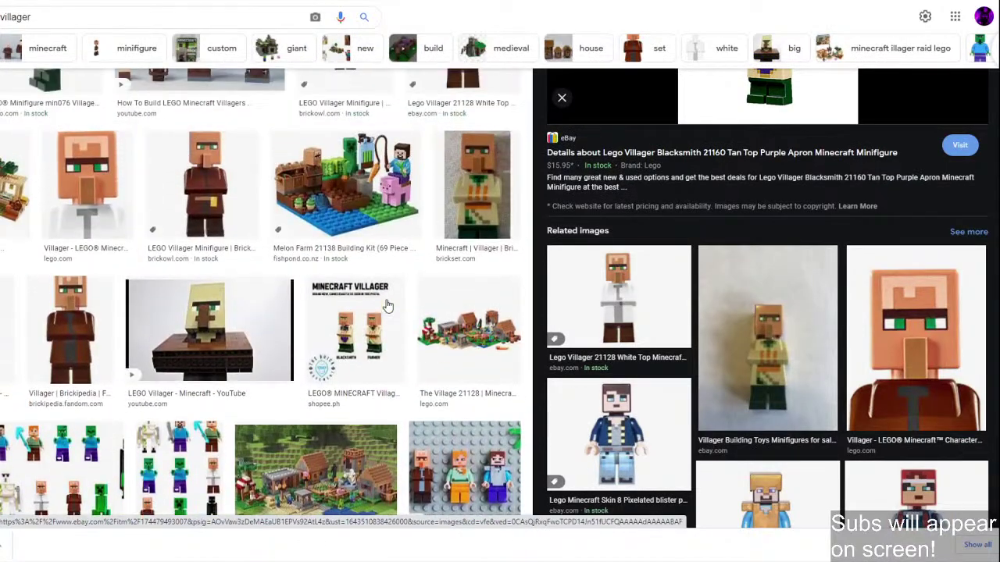
{"action": "left_click", "coordinate": [6, 330]}
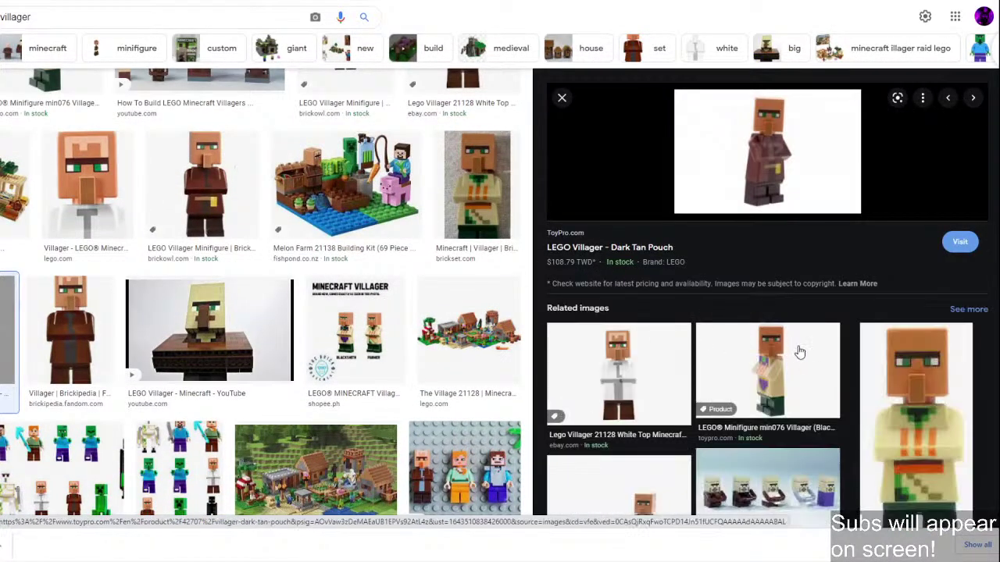
{"action": "scroll", "coordinate": [798, 352], "scroll_direction": "down", "scroll_amount": 3}
{"action": "scroll", "coordinate": [799, 352], "scroll_direction": "up", "scroll_amount": 3}
{"action": "scroll", "coordinate": [426, 338], "scroll_direction": "up", "scroll_amount": 3}
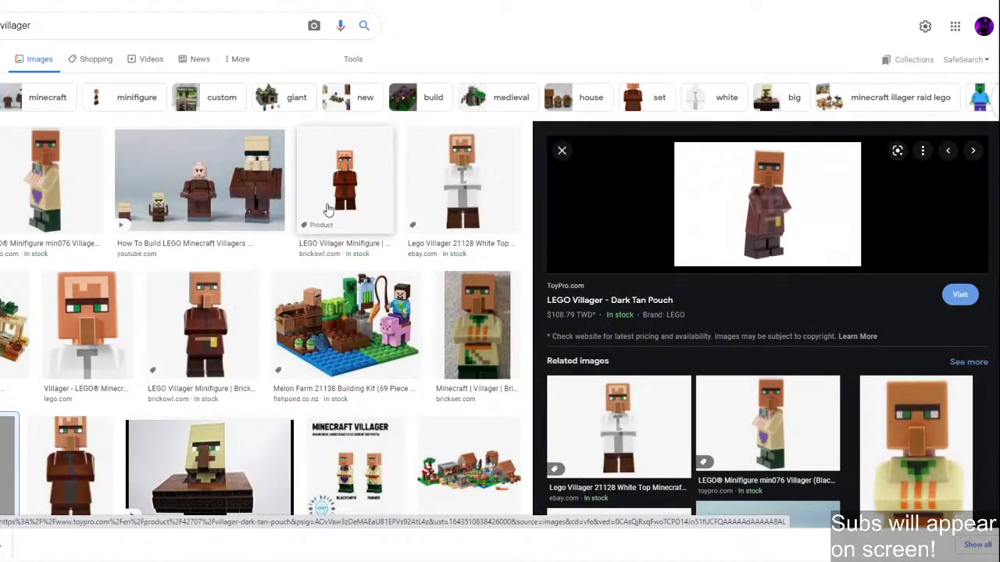
{"action": "left_click", "coordinate": [206, 332]}
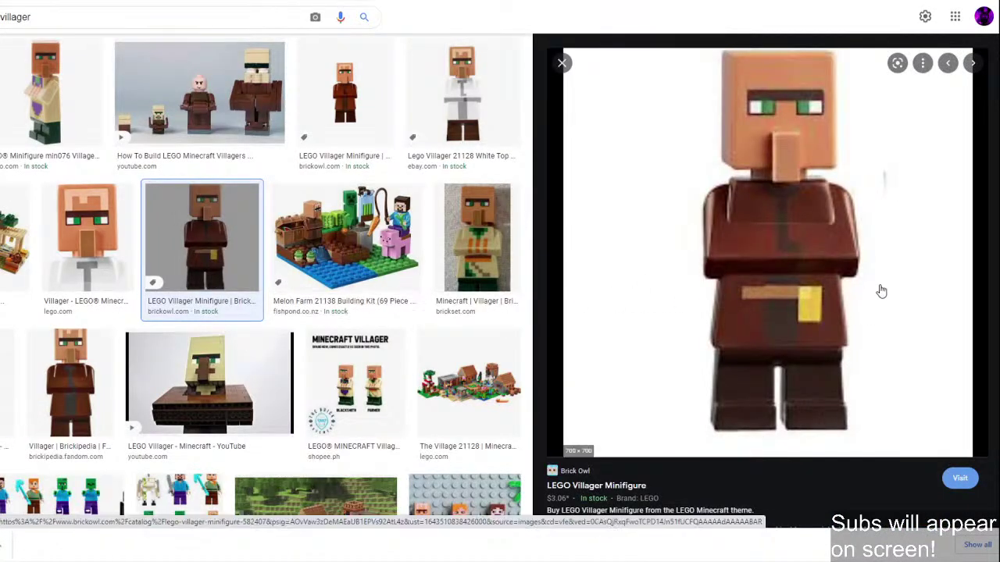
Try to copy the villager picture from the browser and paste it into the empty costume3, deleting whatever else gets pasted.
{"action": "right_click", "coordinate": [747, 230]}
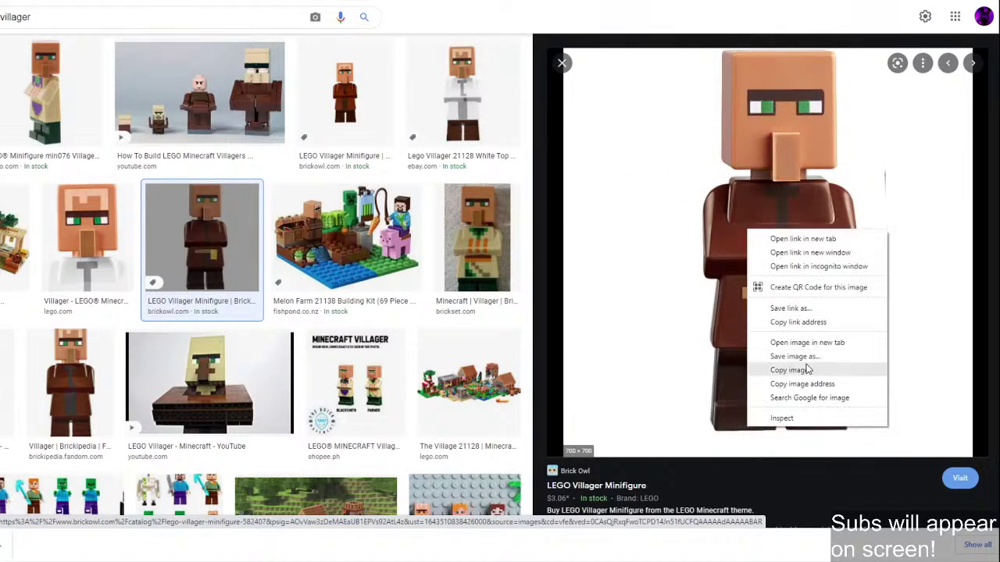
{"action": "left_click", "coordinate": [783, 377]}
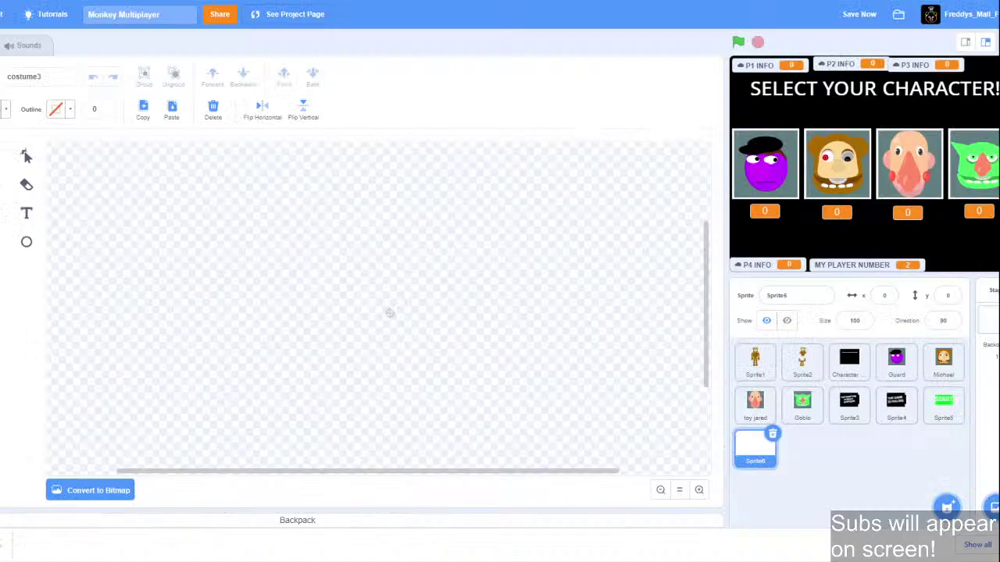
{"action": "key", "text": "ctrl+v"}
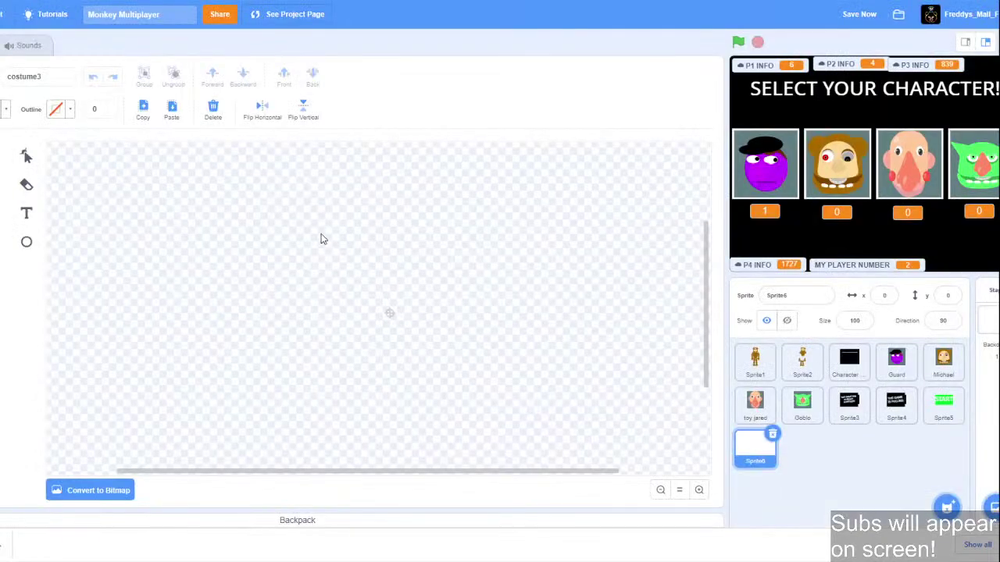
{"action": "key", "text": "ctrl+v"}
{"action": "scroll", "coordinate": [618, 388], "scroll_direction": "down", "scroll_amount": 3}
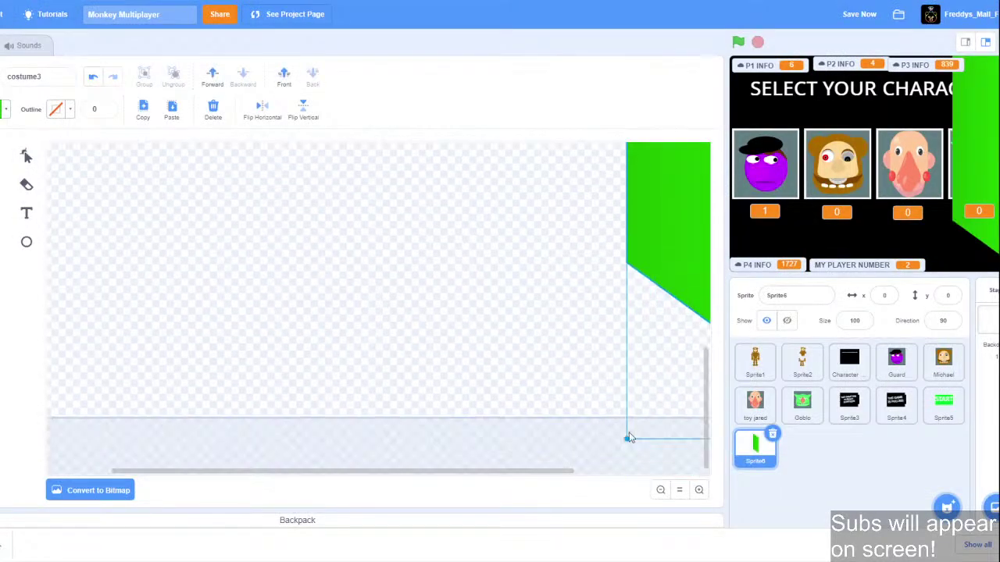
{"action": "key", "text": "Delete"}
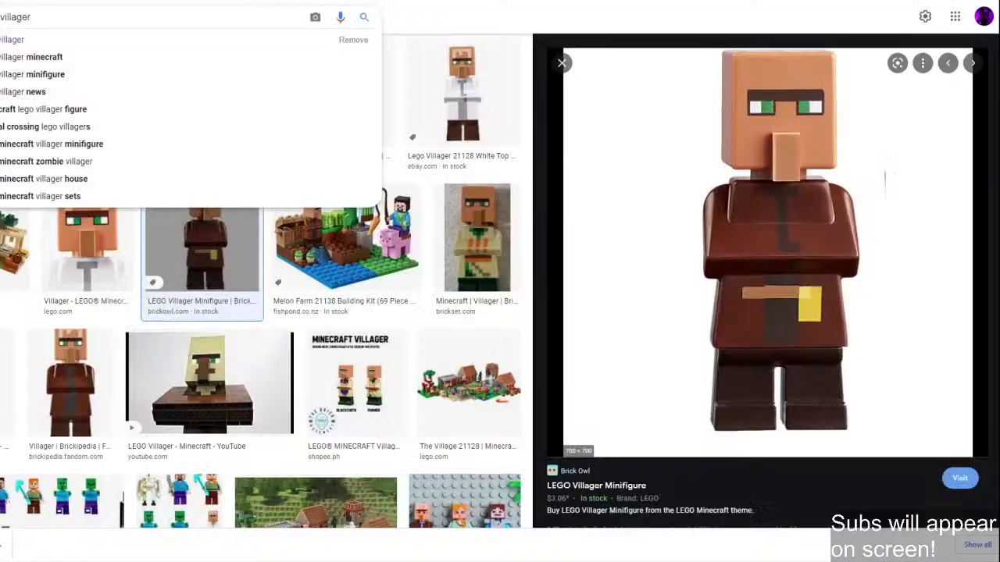
{"action": "right_click", "coordinate": [796, 245]}
{"action": "left_click", "coordinate": [837, 385]}
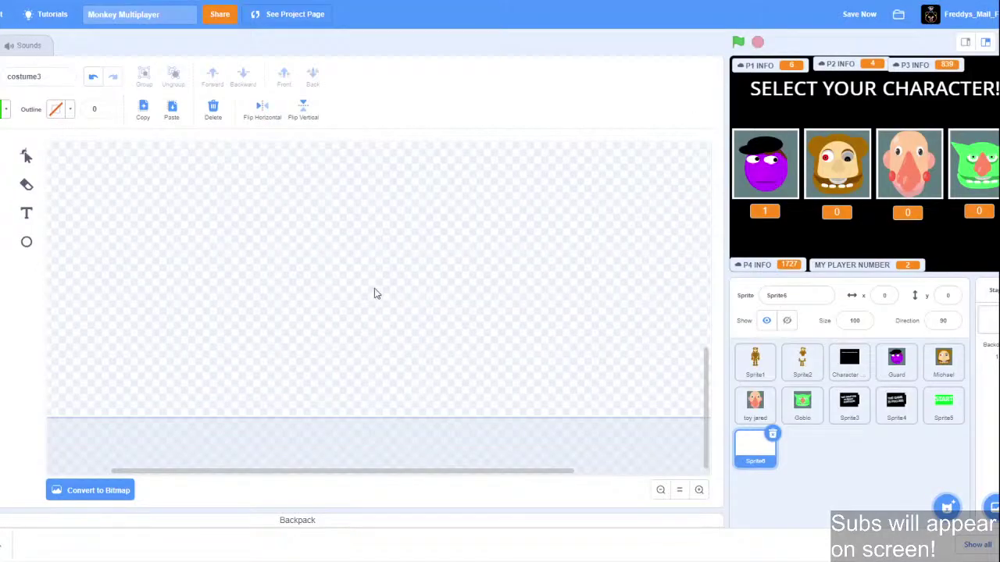
{"action": "key", "text": "ctrl+v"}
{"action": "key", "text": "Delete"}
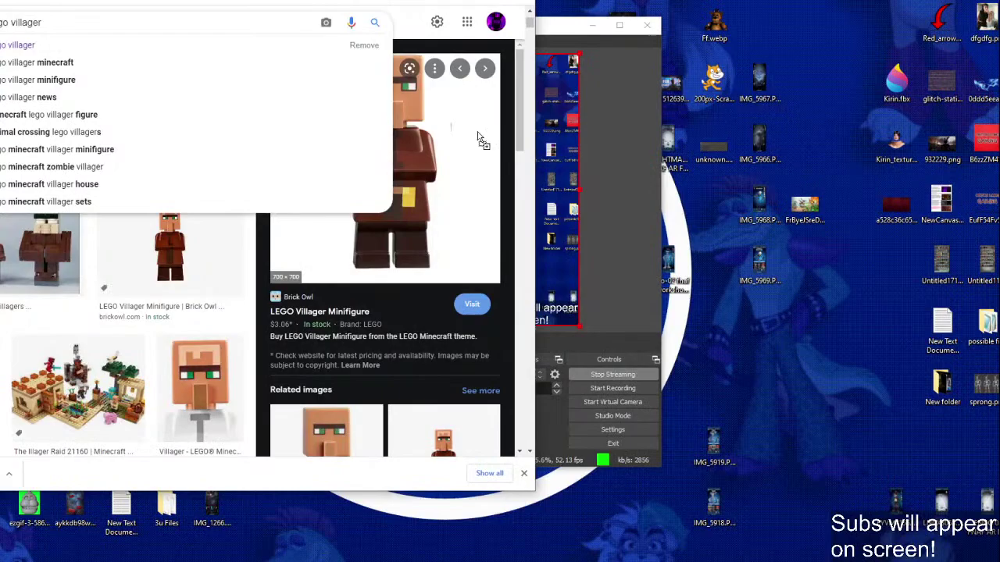
Save the villager picture to the desktop and upload lego-villager-minifigure-582407-28.jpg as a new costume of Sprite6.
{"action": "left_click_drag", "start_coordinate": [481, 139], "coordinate": [805, 31]}
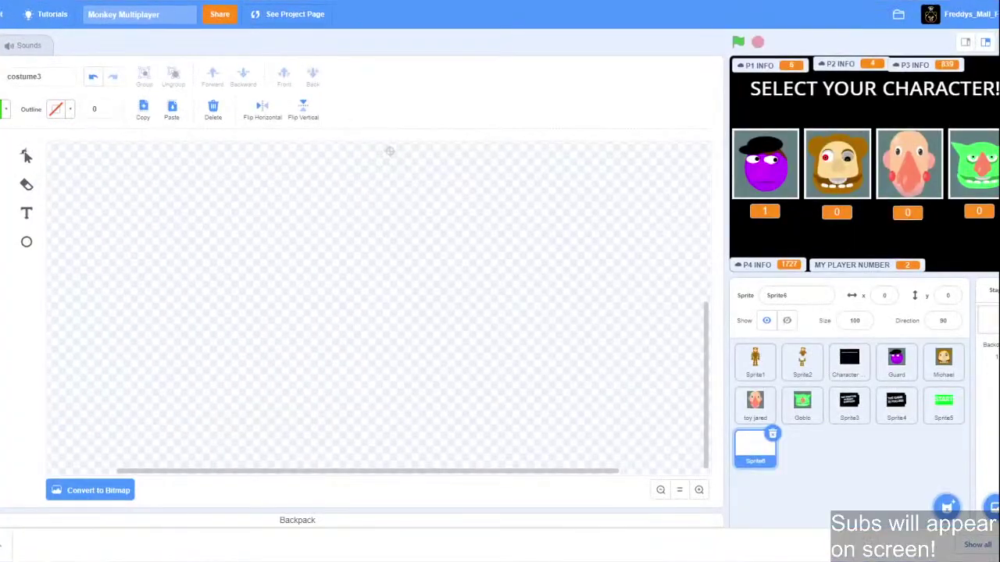
{"action": "left_click", "coordinate": [3, 398]}
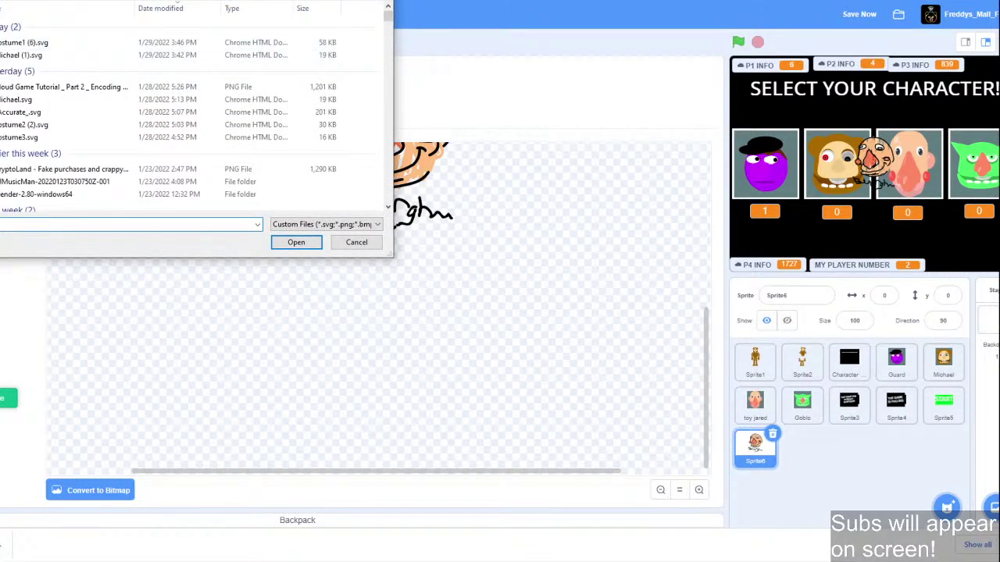
{"action": "scroll", "coordinate": [201, 179], "scroll_direction": "up", "scroll_amount": 4, "text": "ctrl"}
{"action": "scroll", "coordinate": [201, 180], "scroll_direction": "down", "scroll_amount": 5}
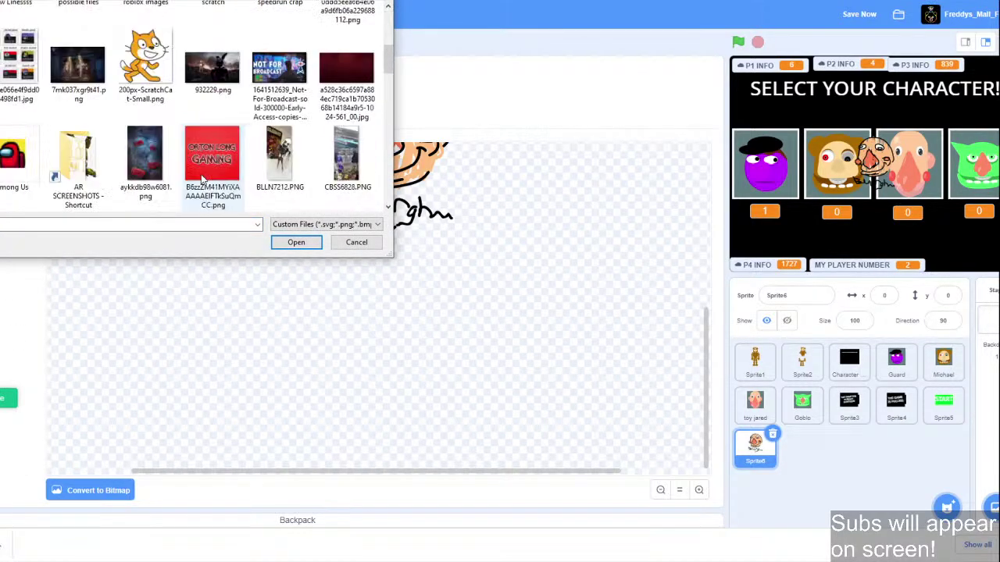
{"action": "scroll", "coordinate": [202, 180], "scroll_direction": "down", "scroll_amount": 10}
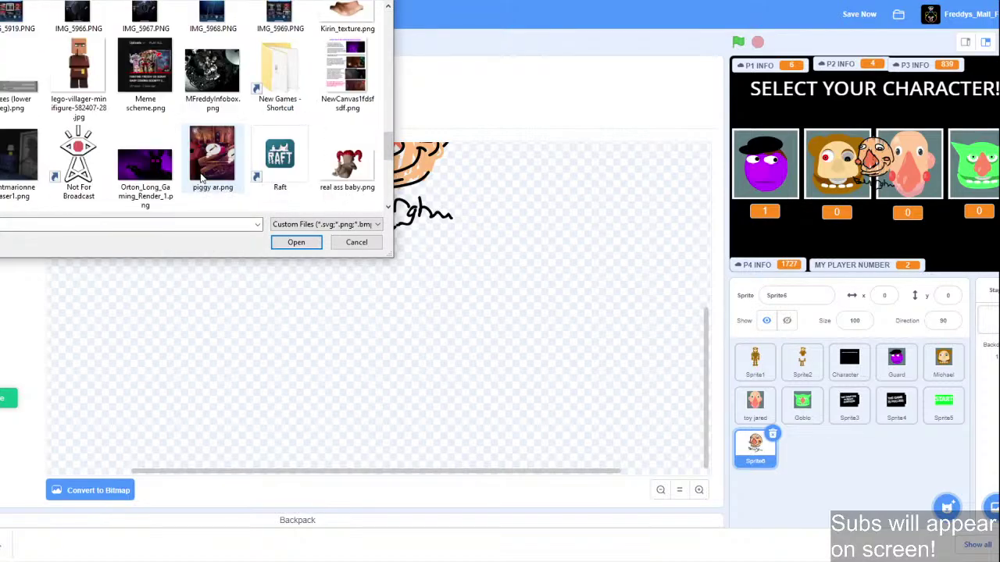
{"action": "double_click", "coordinate": [79, 69]}
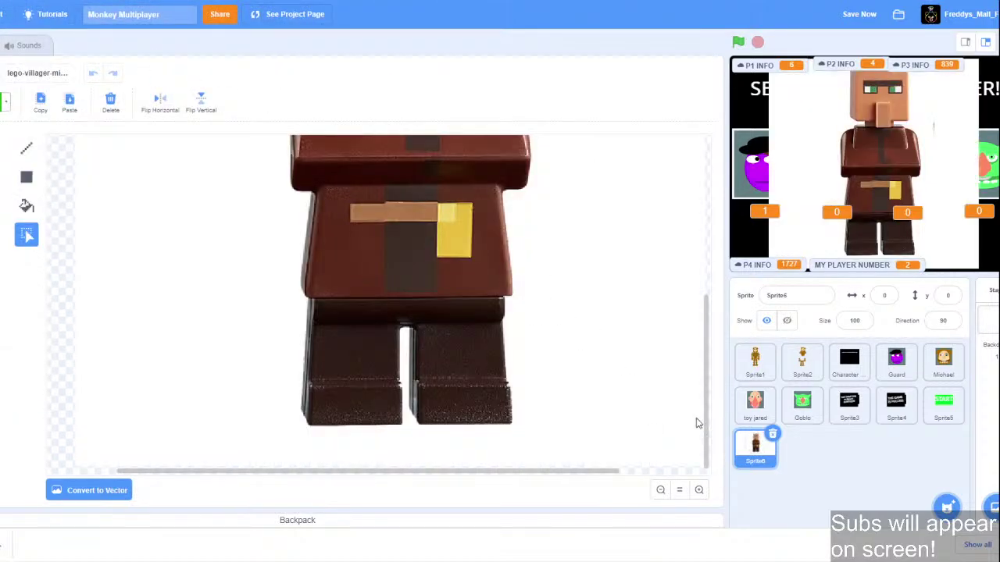
Convert the uploaded villager costume from bitmap to vector.
{"action": "scroll", "coordinate": [707, 390], "scroll_direction": "up", "scroll_amount": 5}
{"action": "left_click", "coordinate": [661, 490]}
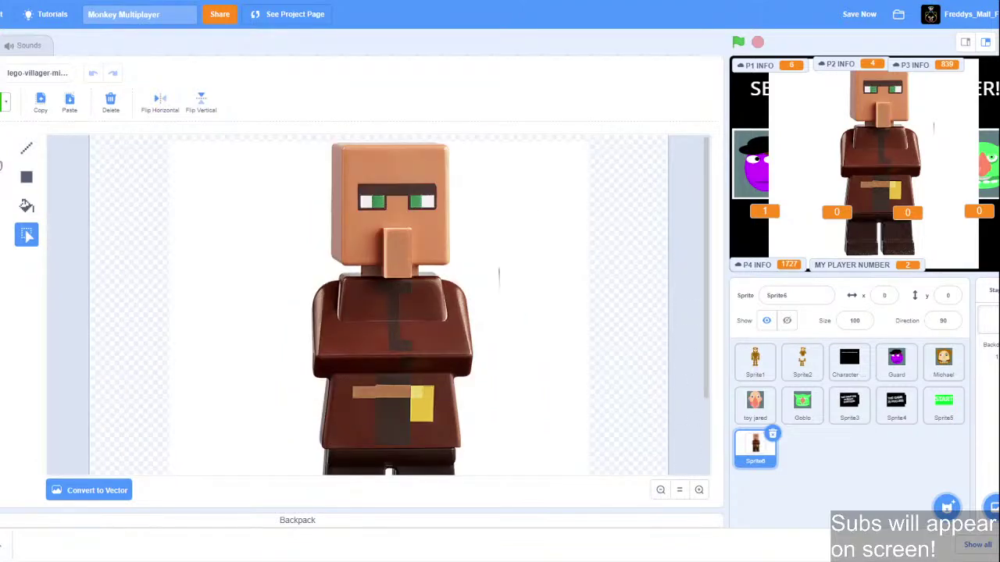
{"action": "left_click", "coordinate": [89, 491]}
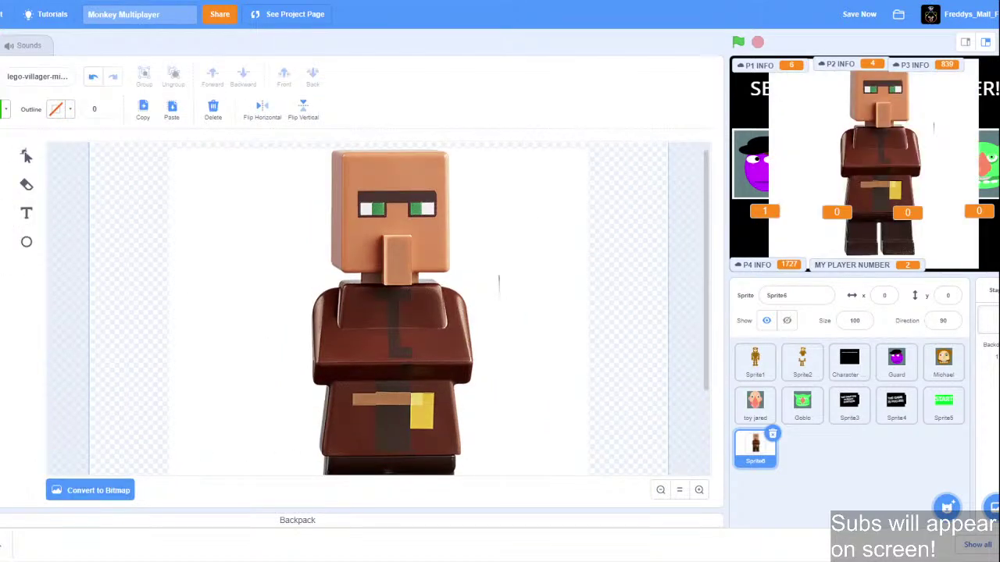
Draw a bright green rectangle over the front of the villager's head and remove its outline.
{"action": "left_click", "coordinate": [2, 241]}
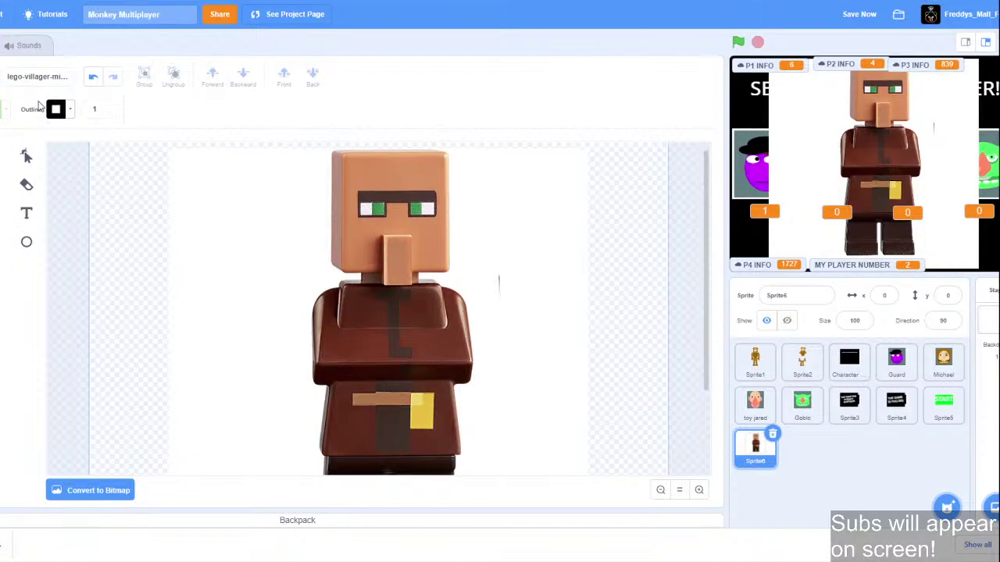
{"action": "left_click", "coordinate": [8, 113]}
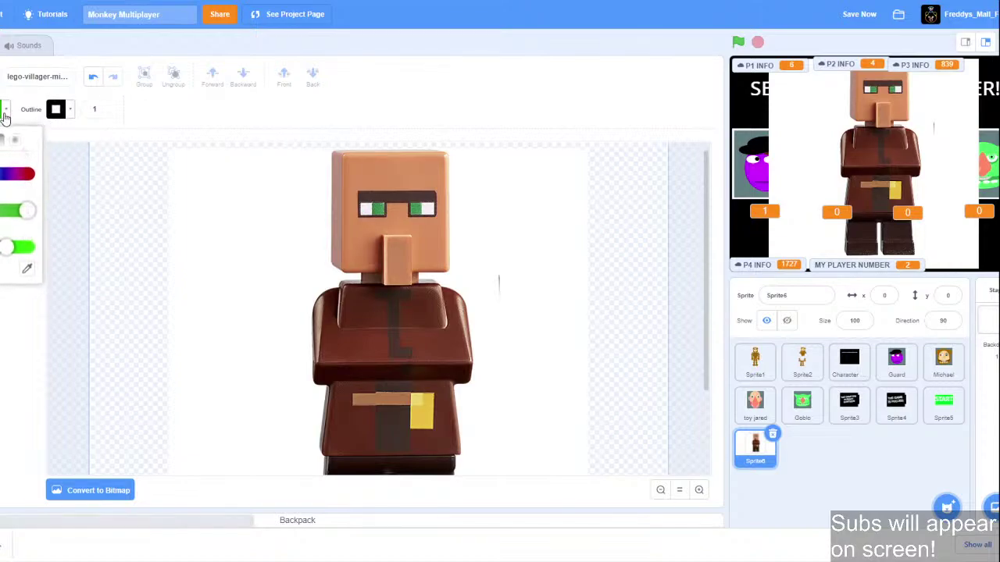
{"action": "left_click", "coordinate": [82, 193]}
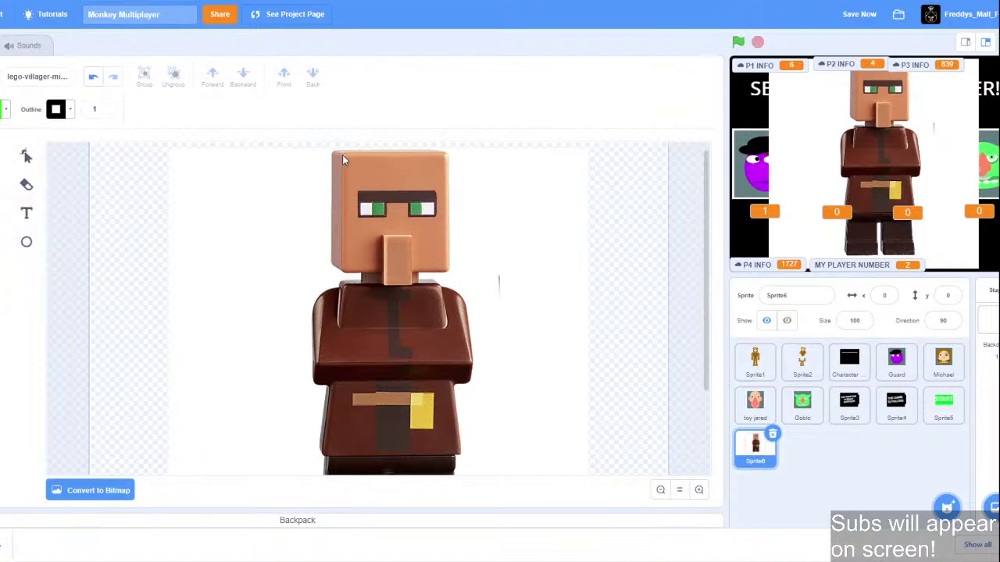
{"action": "left_click_drag", "start_coordinate": [342, 154], "coordinate": [451, 274]}
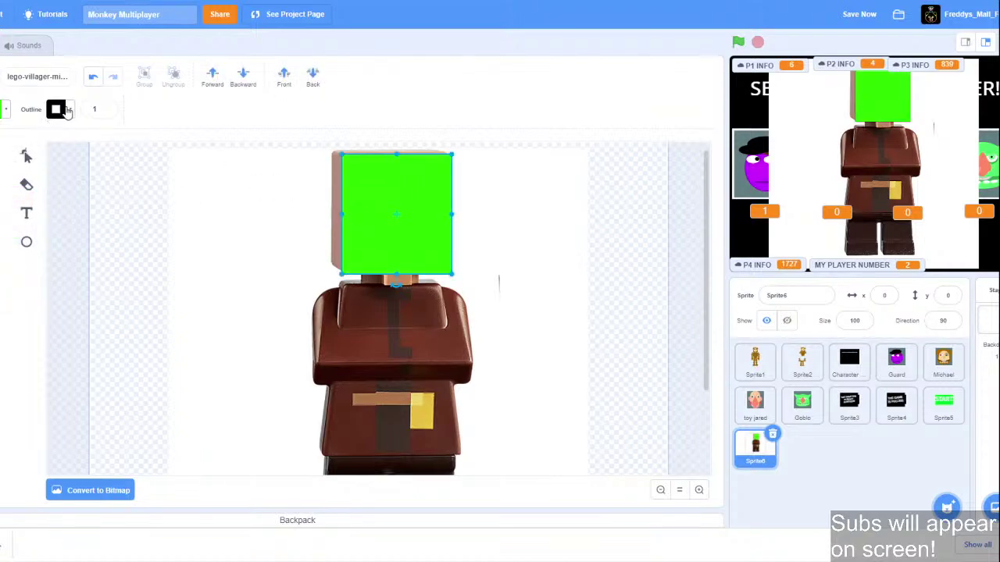
{"action": "left_click", "coordinate": [62, 109]}
{"action": "left_click", "coordinate": [10, 268]}
{"action": "left_click", "coordinate": [434, 227]}
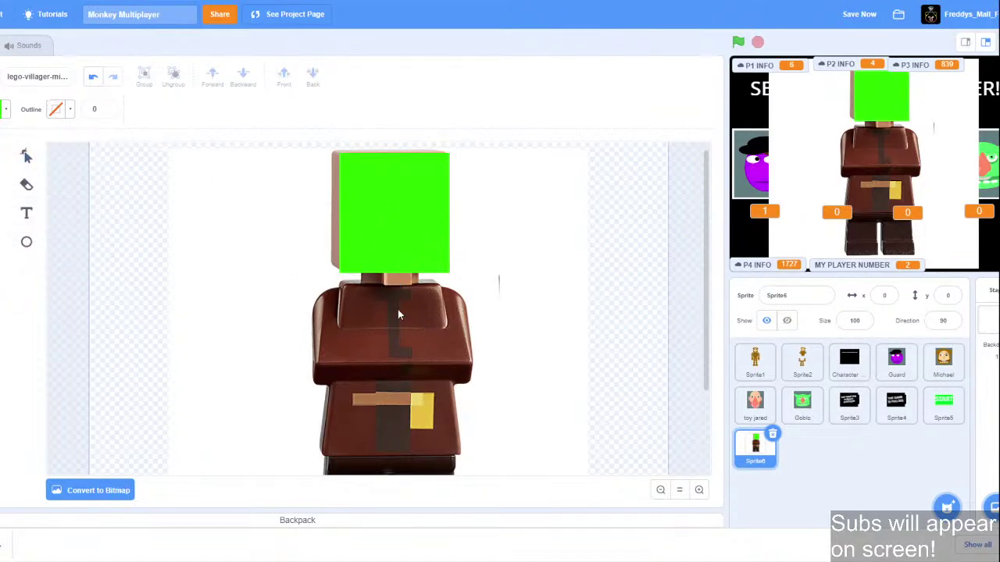
Draw a green rectangle over the villager's torso and reshape its corners into a trapezoid that widens toward the hem.
{"action": "left_click_drag", "start_coordinate": [340, 283], "coordinate": [462, 454]}
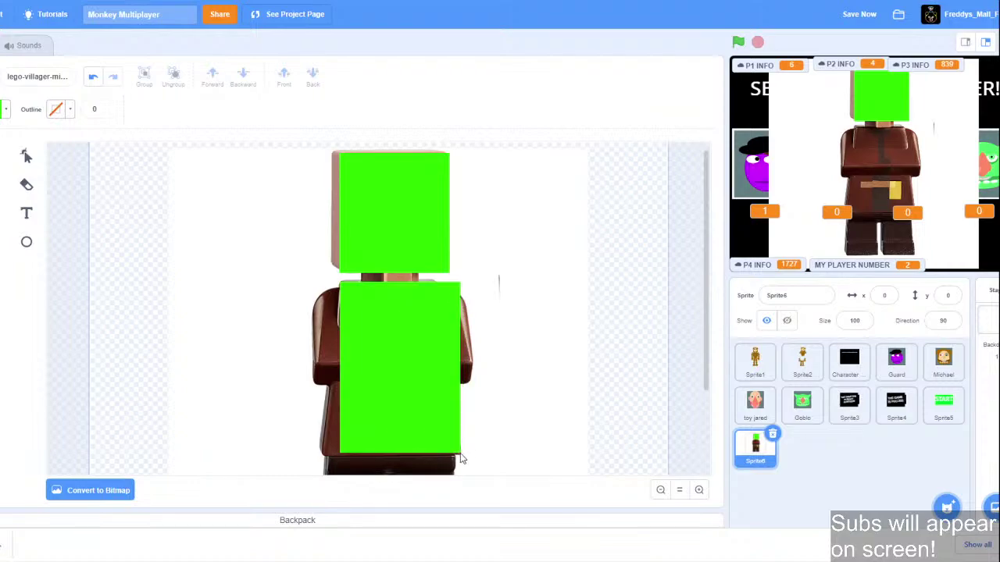
{"action": "left_click", "coordinate": [24, 155]}
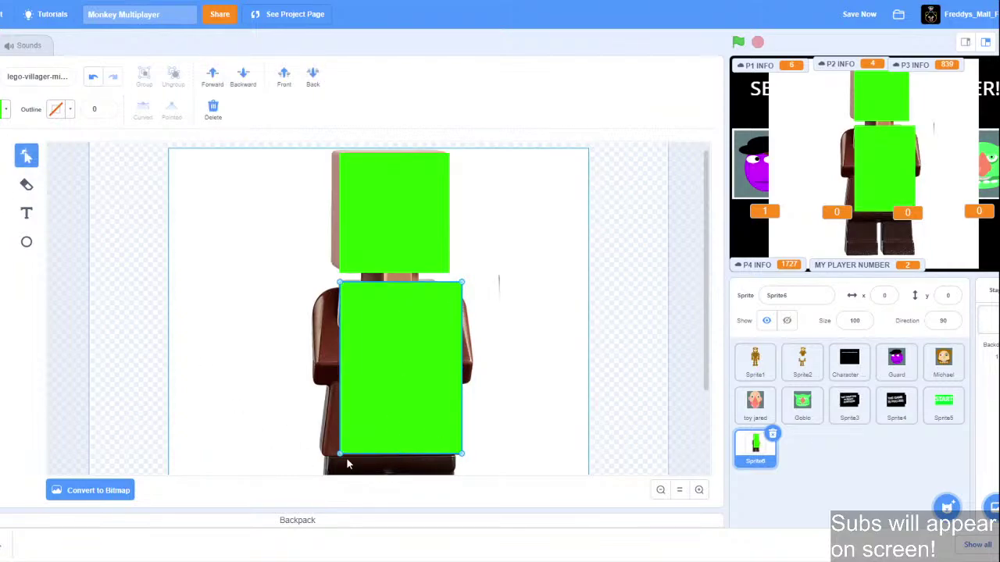
{"action": "left_click_drag", "start_coordinate": [340, 453], "coordinate": [322, 454]}
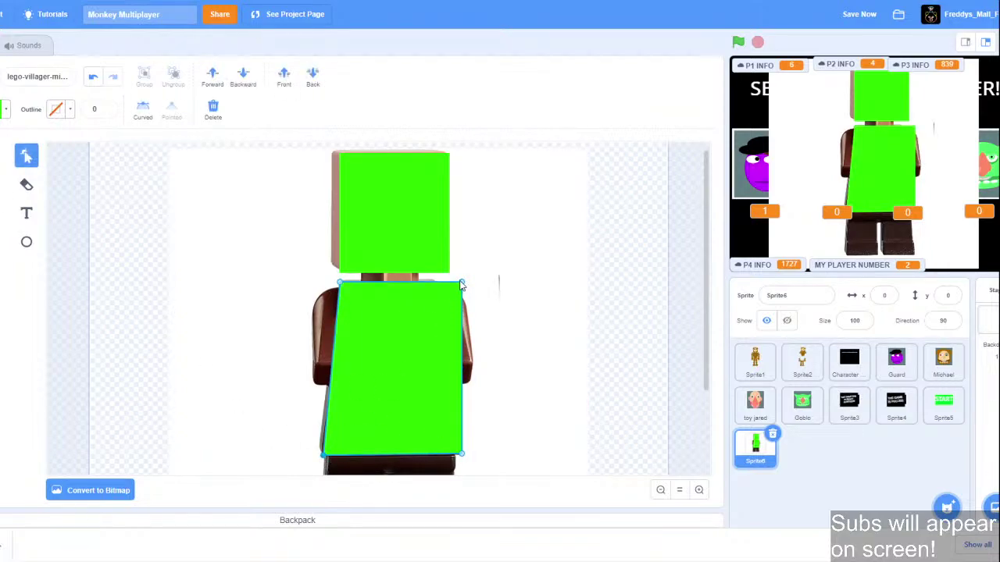
{"action": "left_click_drag", "start_coordinate": [461, 286], "coordinate": [436, 282]}
{"action": "left_click", "coordinate": [140, 119]}
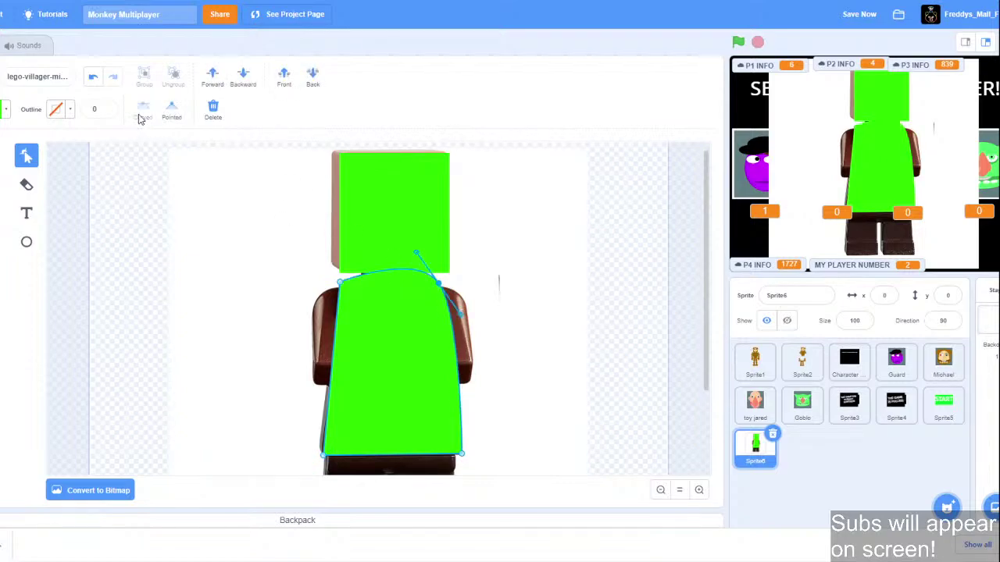
{"action": "key", "text": "ctrl+z"}
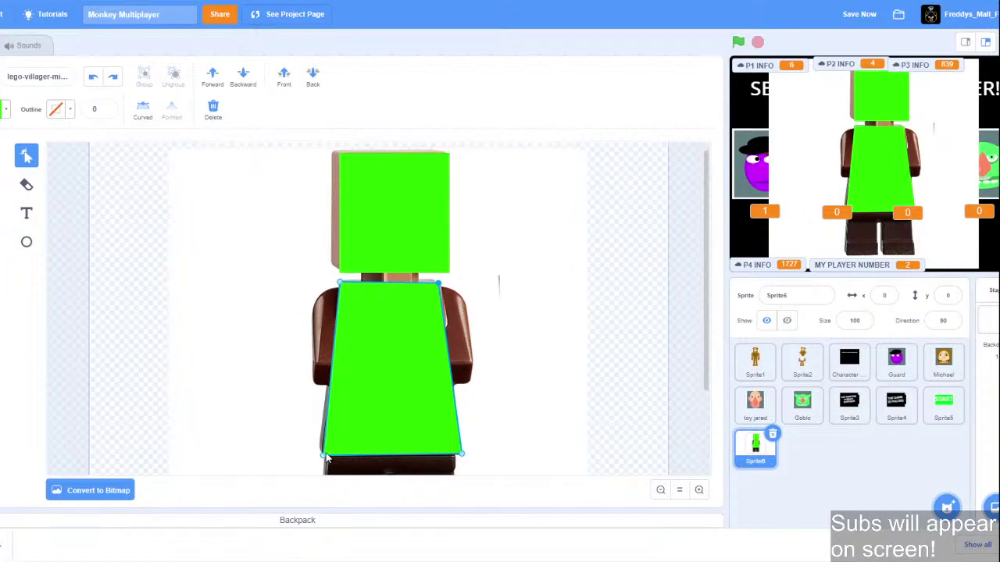
{"action": "left_click_drag", "start_coordinate": [324, 455], "coordinate": [320, 456]}
{"action": "left_click", "coordinate": [88, 230]}
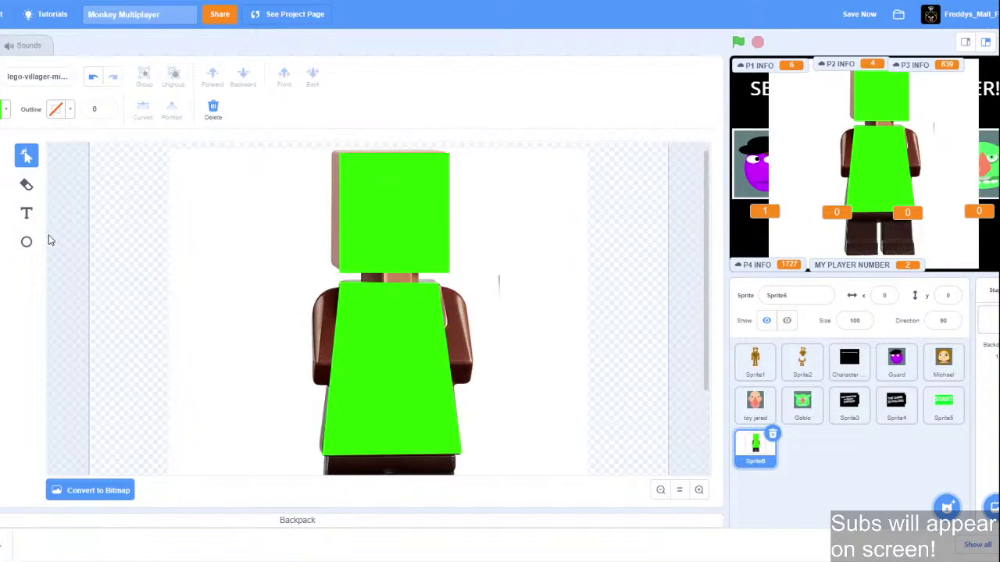
Draw a green rectangle over each of the villager's two feet.
{"action": "left_click", "coordinate": [1, 266]}
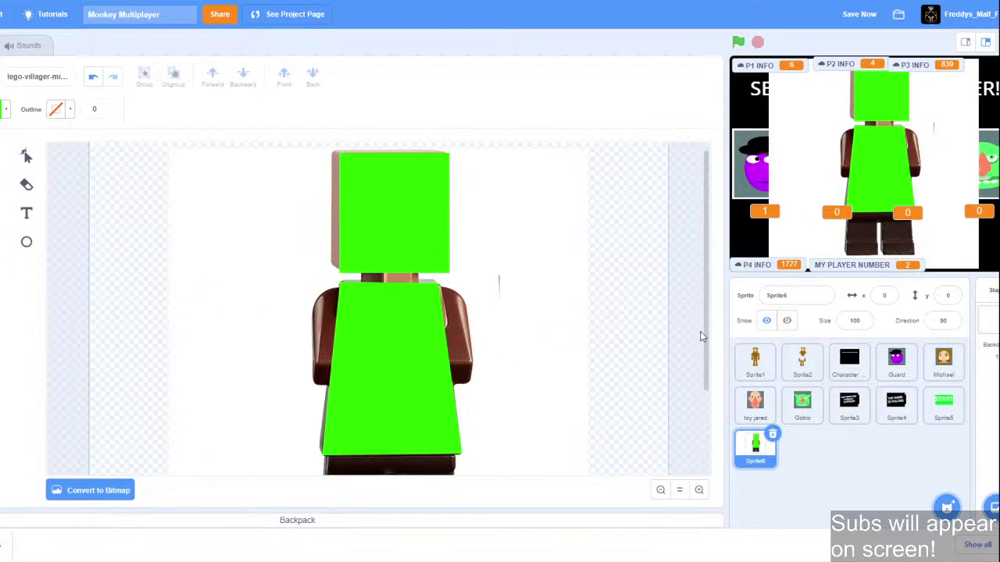
{"action": "scroll", "coordinate": [417, 330], "scroll_direction": "down", "scroll_amount": 3}
{"action": "mouse_move", "coordinate": [325, 434]}
{"action": "left_mouse_down"}
{"action": "mouse_move", "coordinate": [346, 396]}
{"action": "mouse_move", "coordinate": [388, 404]}
{"action": "left_mouse_up"}
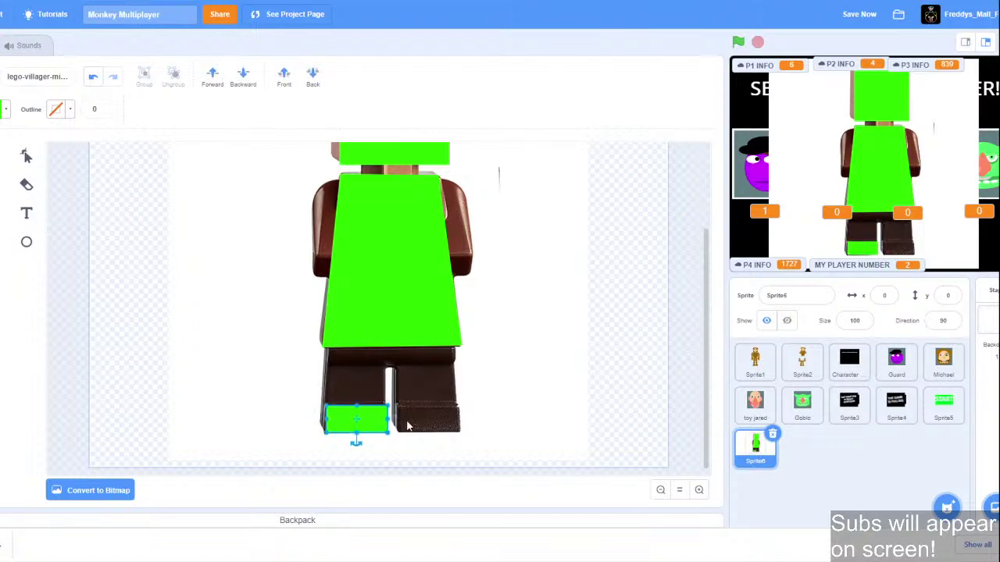
{"action": "left_click", "coordinate": [397, 437]}
{"action": "left_click_drag", "start_coordinate": [398, 438], "coordinate": [461, 403]}
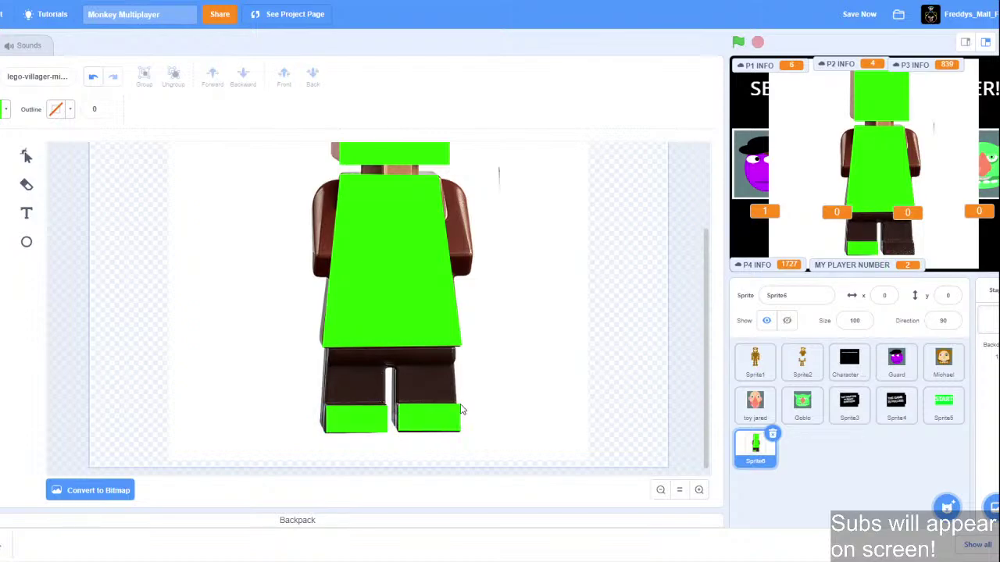
{"action": "left_click", "coordinate": [487, 389]}
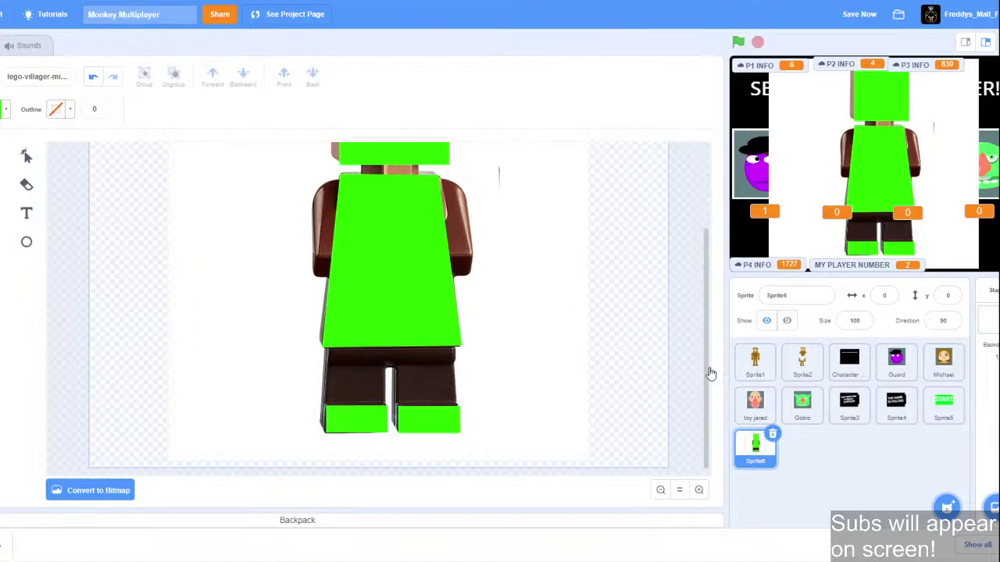
Bring the villager picture to the front of the green shapes.
{"action": "left_click", "coordinate": [26, 157]}
{"action": "left_click", "coordinate": [316, 212]}
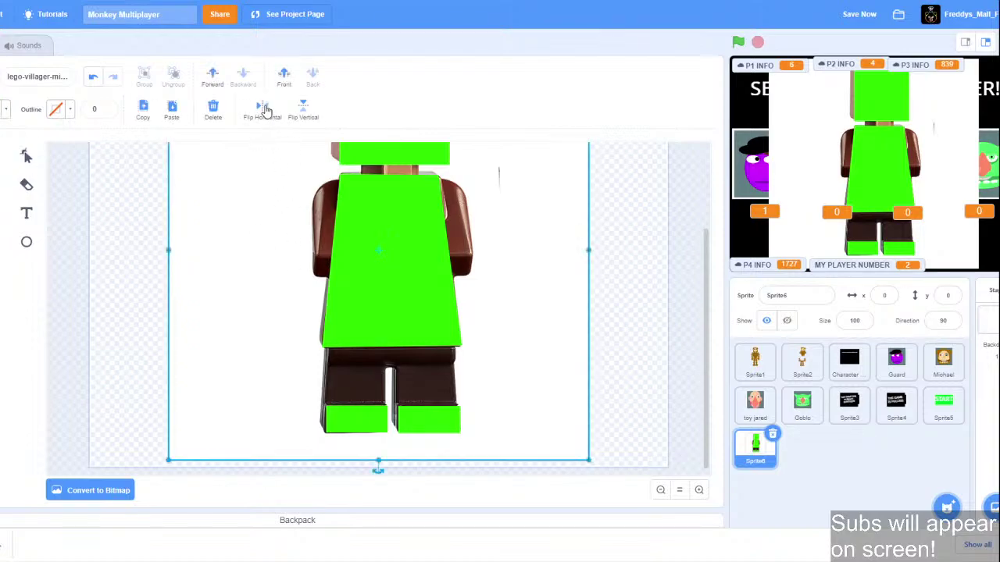
{"action": "left_click", "coordinate": [284, 75]}
{"action": "left_click", "coordinate": [123, 217]}
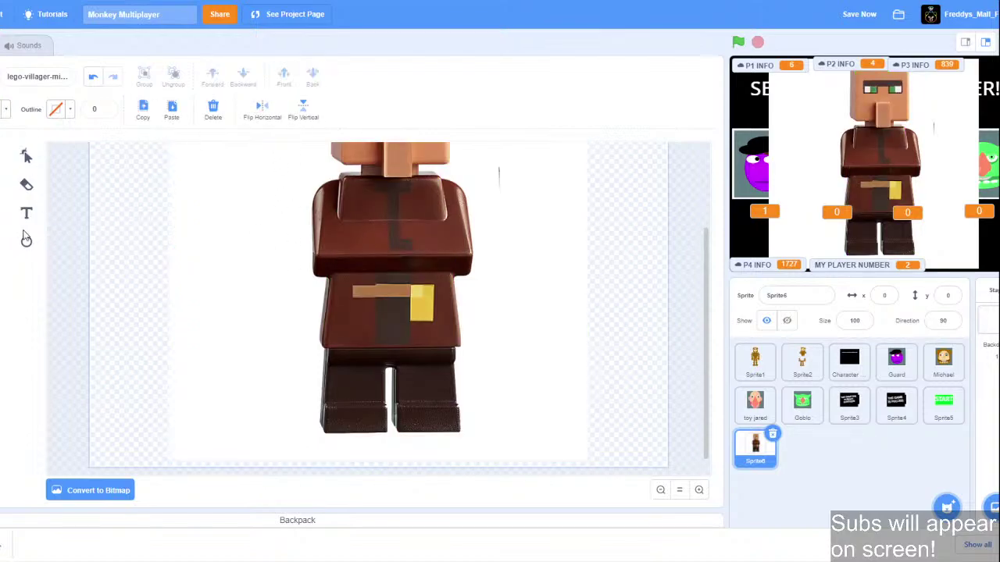
Change the fill to purple and draw a rectangle covering the villager's folded arms and shoulders.
{"action": "left_click", "coordinate": [2, 267]}
{"action": "left_click", "coordinate": [5, 114]}
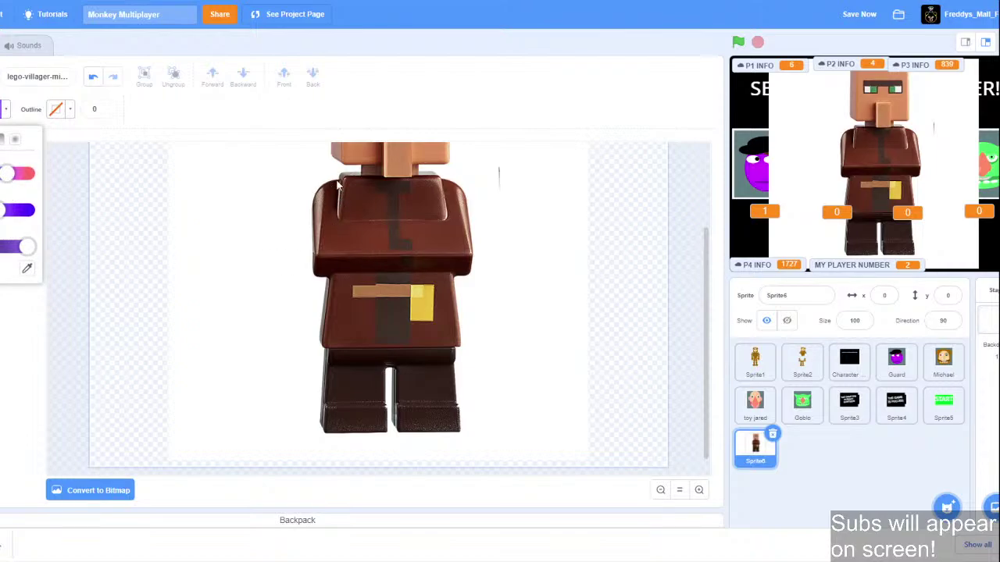
{"action": "left_click", "coordinate": [451, 260]}
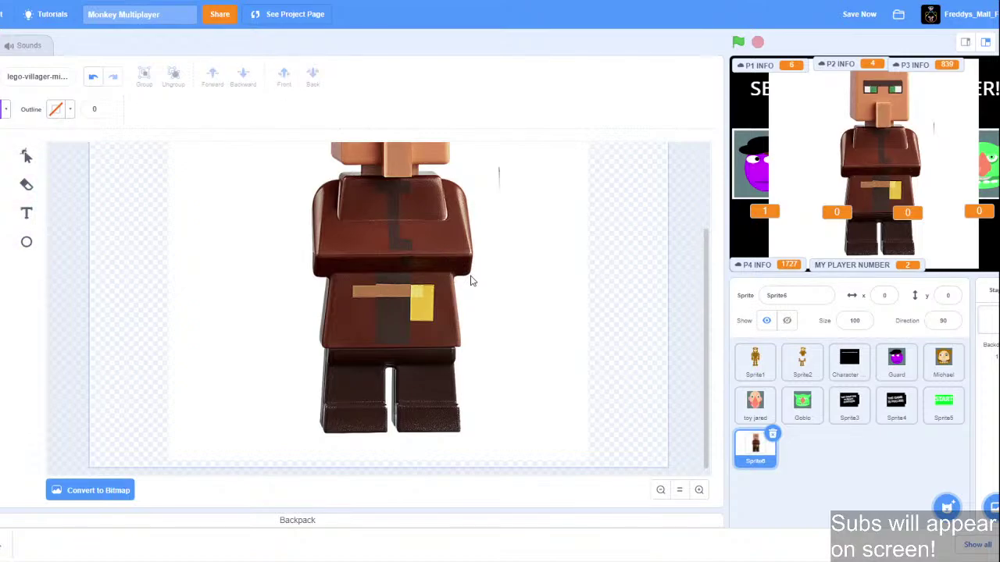
{"action": "left_click_drag", "start_coordinate": [471, 276], "coordinate": [312, 178]}
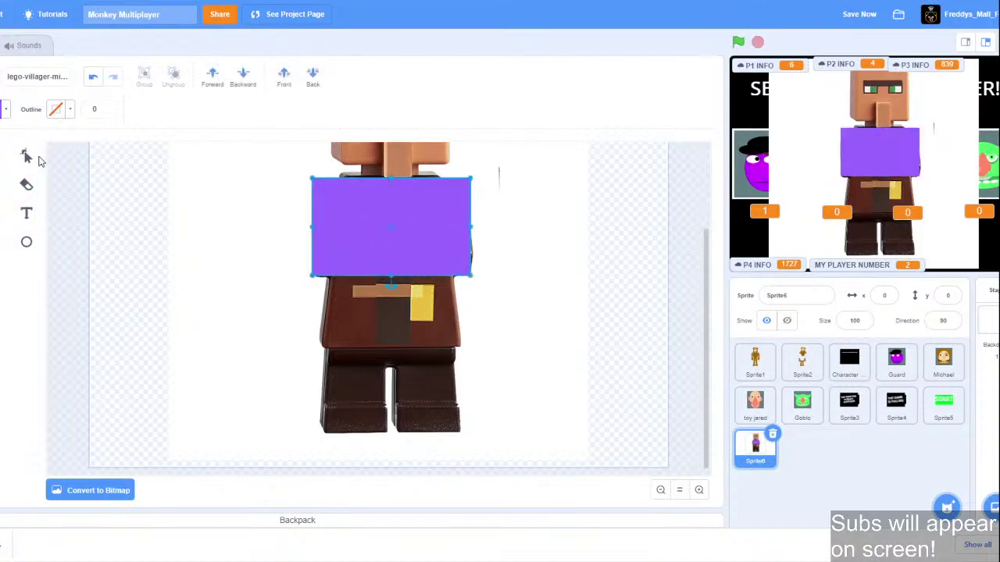
Reshape the purple arm rectangle with pointed corner points, cutting a rectangular notch around the villager's collar.
{"action": "left_click", "coordinate": [26, 156]}
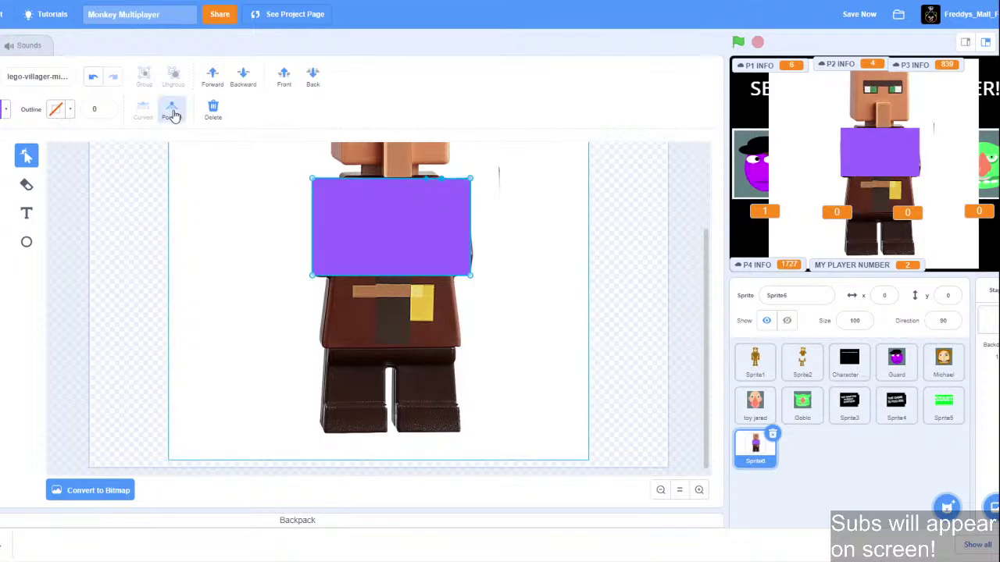
{"action": "left_click_drag", "start_coordinate": [346, 186], "coordinate": [445, 219]}
{"action": "left_click", "coordinate": [171, 110]}
{"action": "left_click", "coordinate": [173, 112]}
{"action": "left_click", "coordinate": [172, 111]}
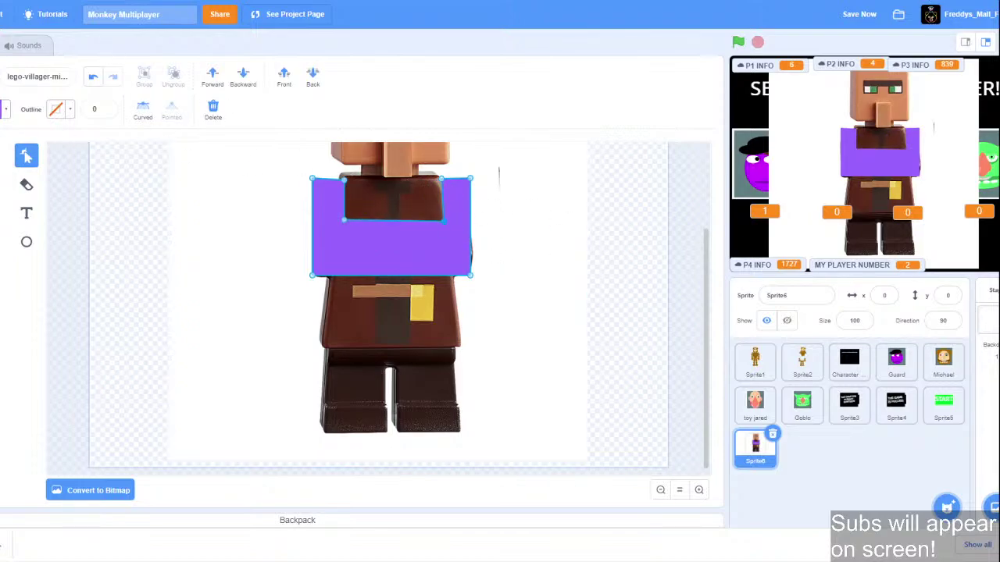
{"action": "left_click", "coordinate": [72, 259]}
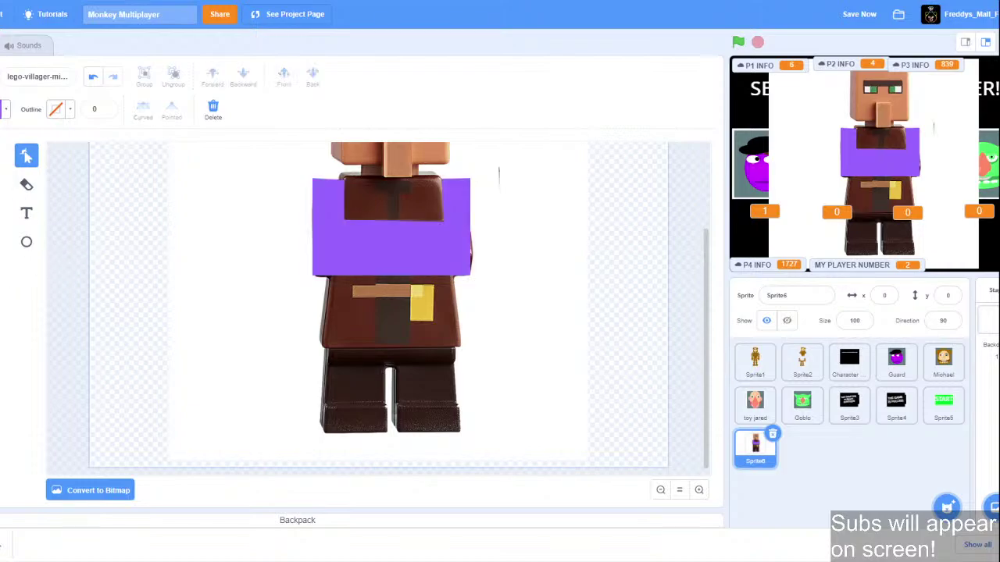
Draw purple rectangles over the villager's nose, eyebrow and both eyes.
{"action": "left_click_drag", "start_coordinate": [703, 297], "coordinate": [703, 250]}
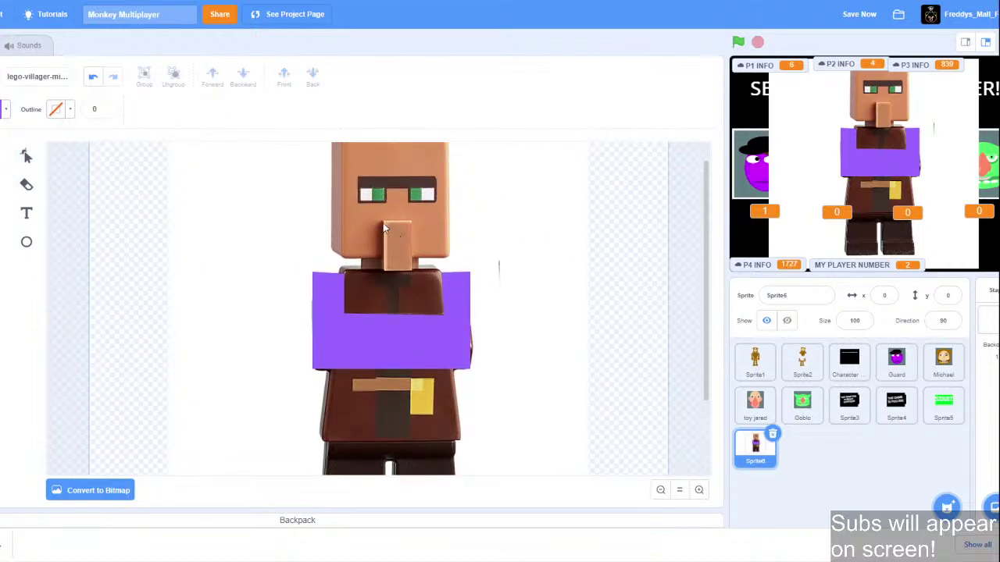
{"action": "left_click", "coordinate": [413, 270]}
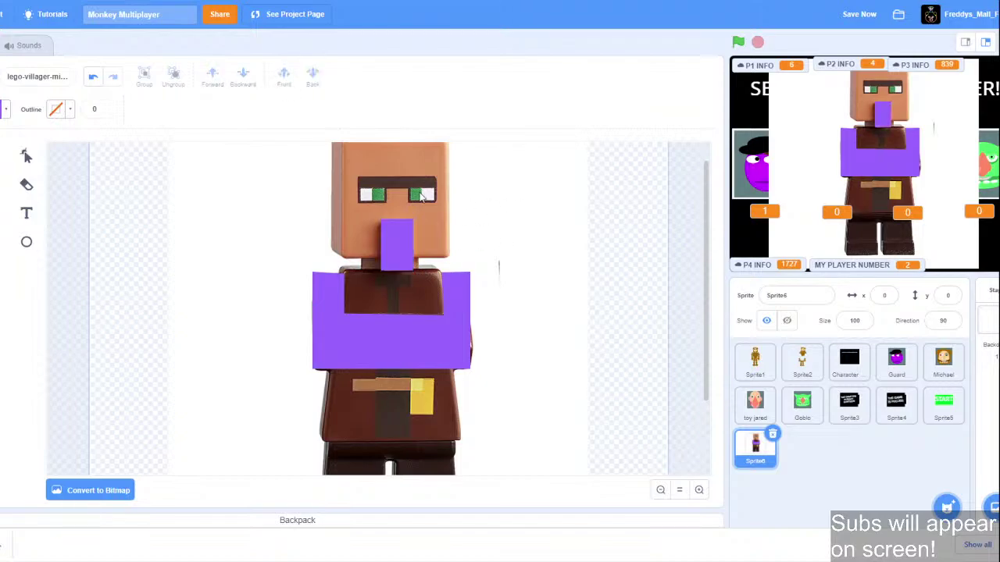
{"action": "left_click_drag", "start_coordinate": [357, 175], "coordinate": [437, 190]}
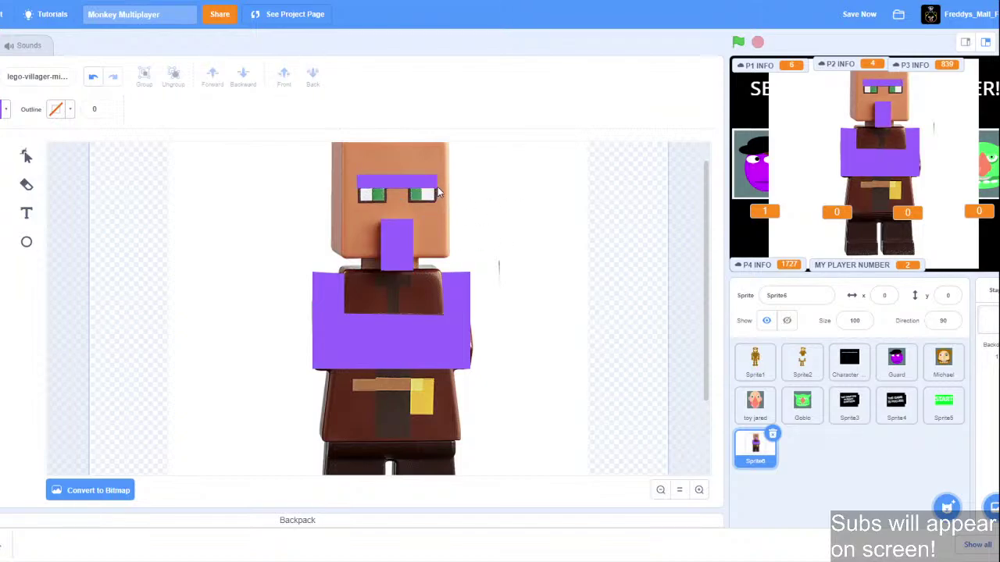
{"action": "left_click_drag", "start_coordinate": [435, 194], "coordinate": [420, 202]}
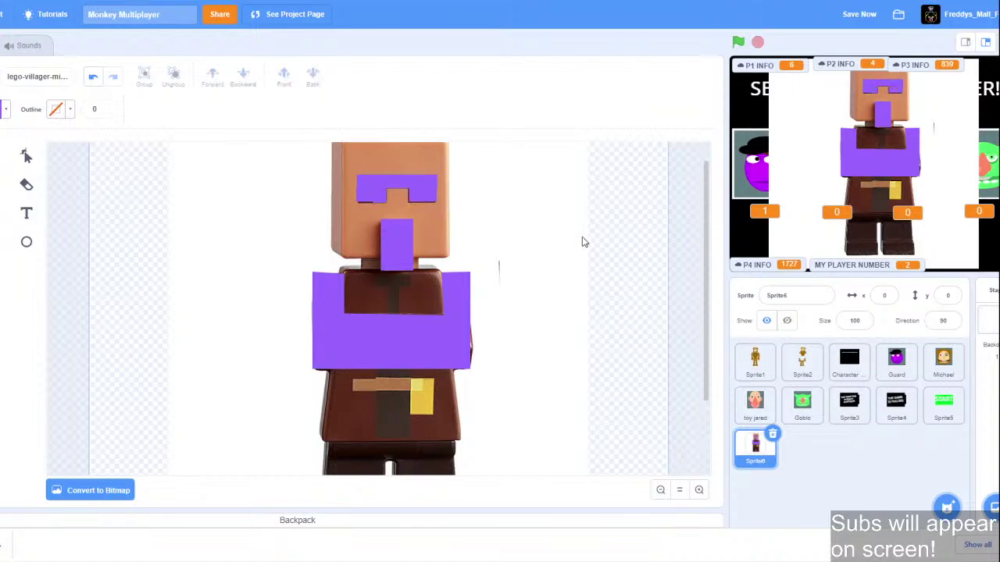
{"action": "left_click", "coordinate": [707, 269]}
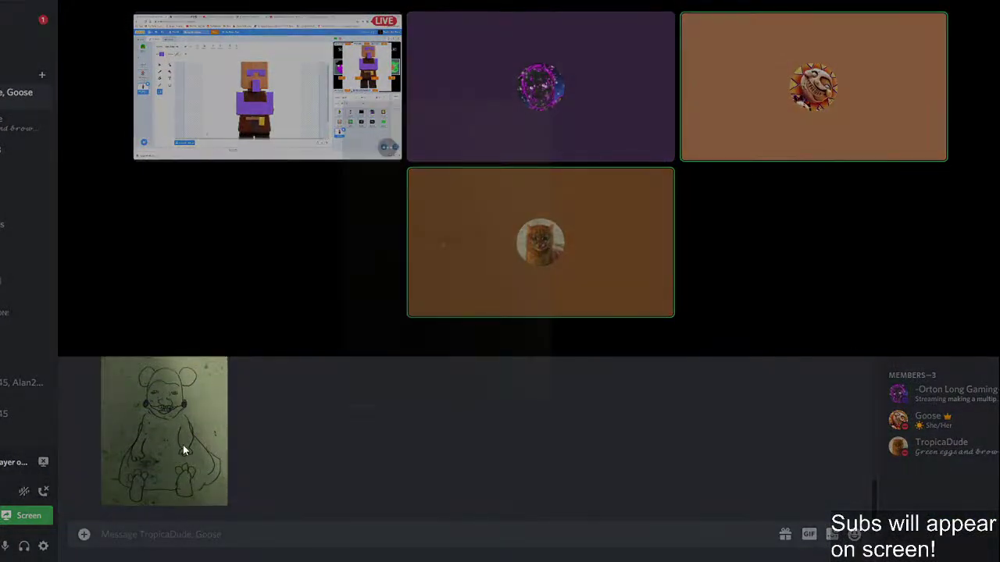
{"action": "left_click", "coordinate": [182, 445]}
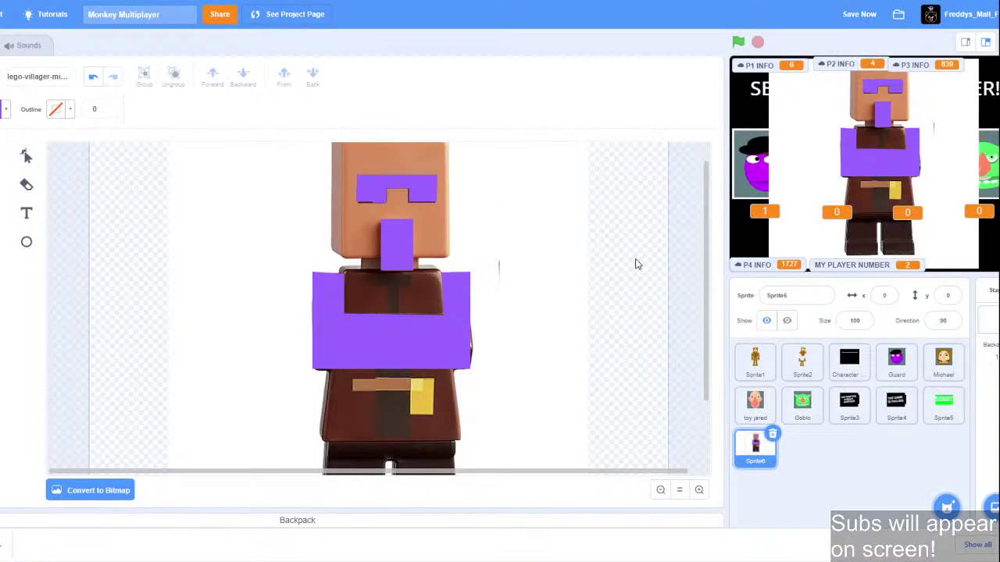
{"action": "left_click_drag", "start_coordinate": [706, 266], "coordinate": [711, 267]}
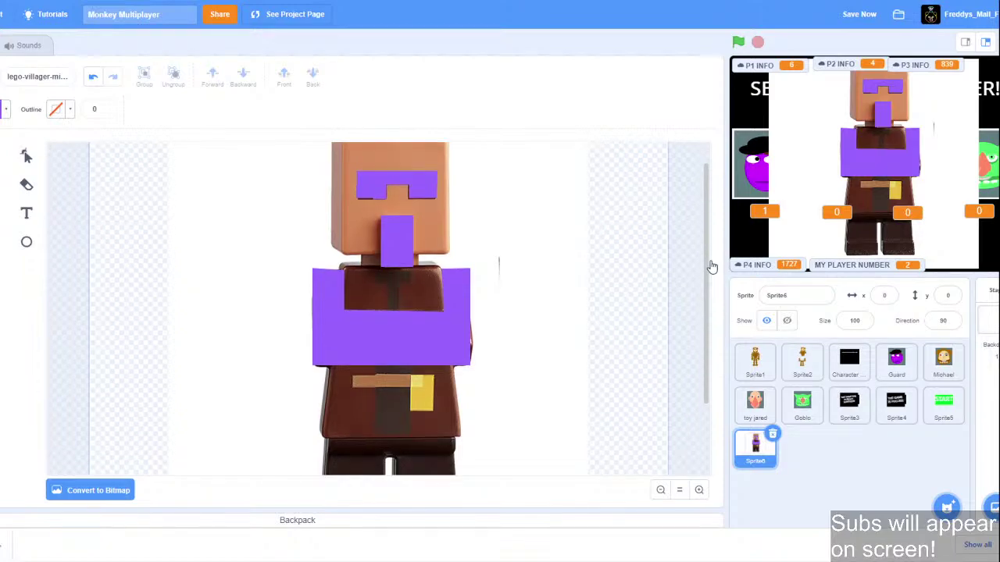
Draw purple rectangles over the villager's hips and both legs down to the feet, leaving the gap between the legs open.
{"action": "scroll", "coordinate": [709, 267], "scroll_direction": "down", "scroll_amount": 3}
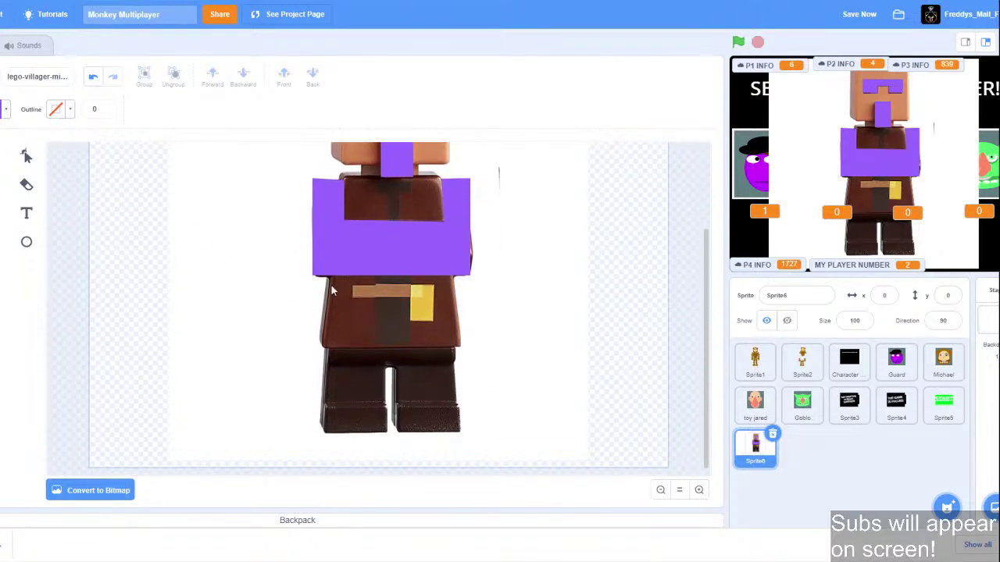
{"action": "left_click_drag", "start_coordinate": [321, 346], "coordinate": [458, 349]}
{"action": "left_click", "coordinate": [478, 334]}
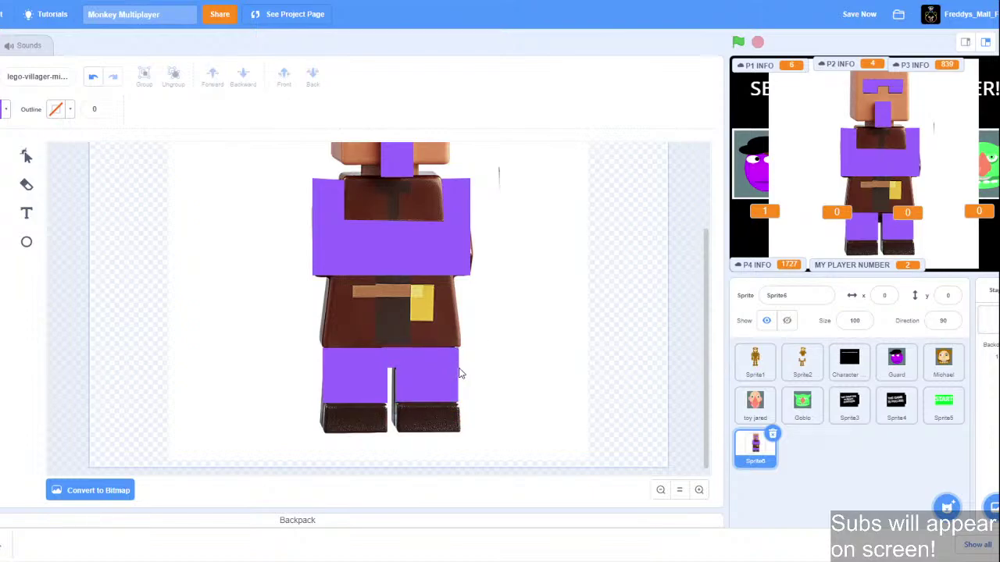
Send the villager picture to the back, behind all the green and purple shapes.
{"action": "left_click", "coordinate": [241, 239]}
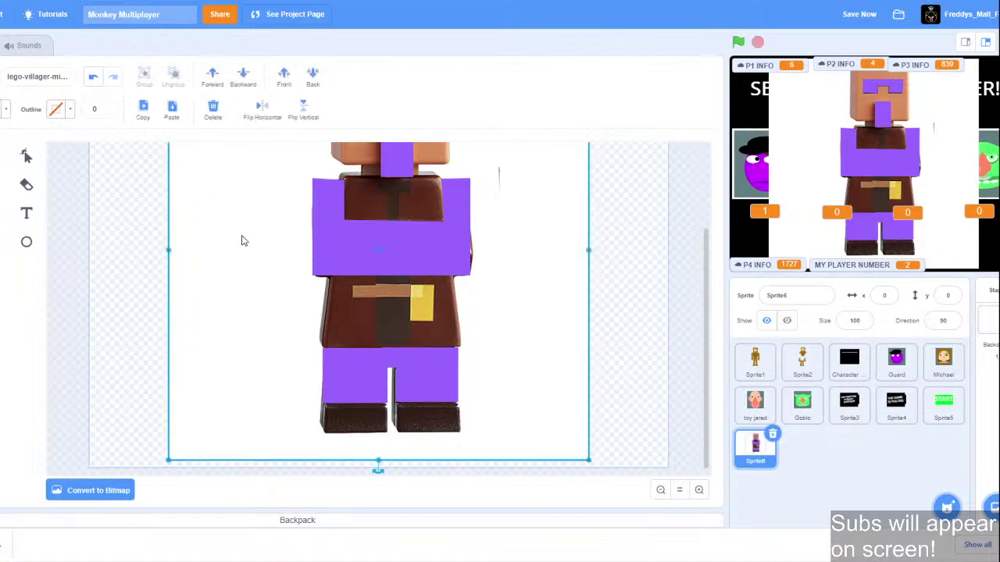
{"action": "left_click", "coordinate": [317, 78]}
{"action": "left_click", "coordinate": [634, 300]}
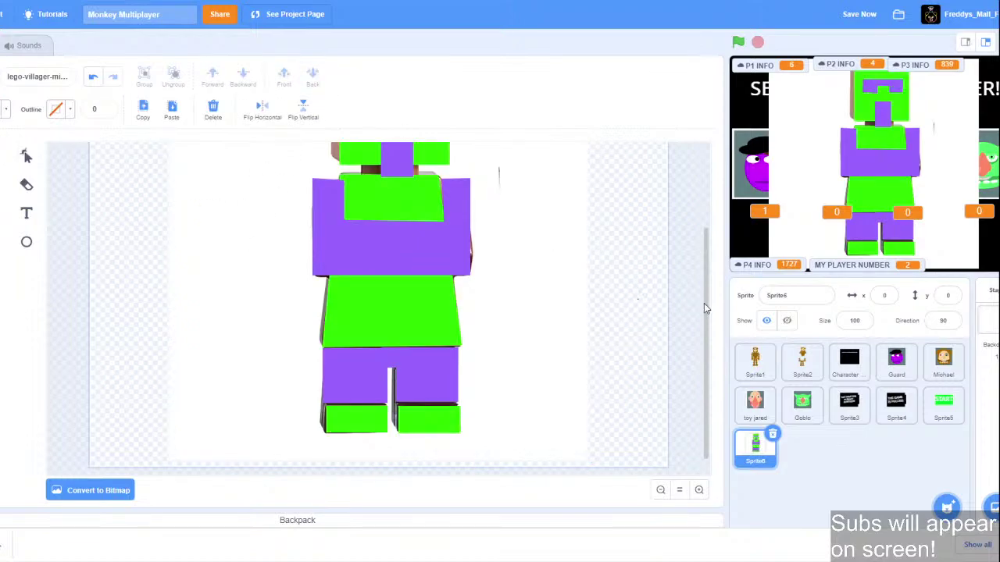
{"action": "scroll", "coordinate": [703, 303], "scroll_direction": "up", "scroll_amount": 5}
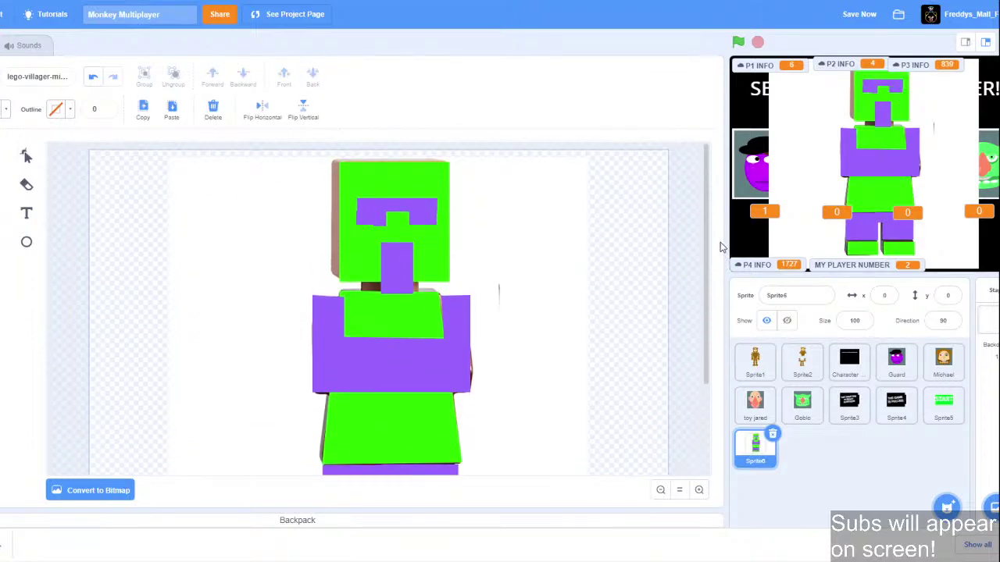
Stretch both purple leg rectangles downward so they extend over most of the green feet.
{"action": "scroll", "coordinate": [465, 394], "scroll_direction": "down", "scroll_amount": 3}
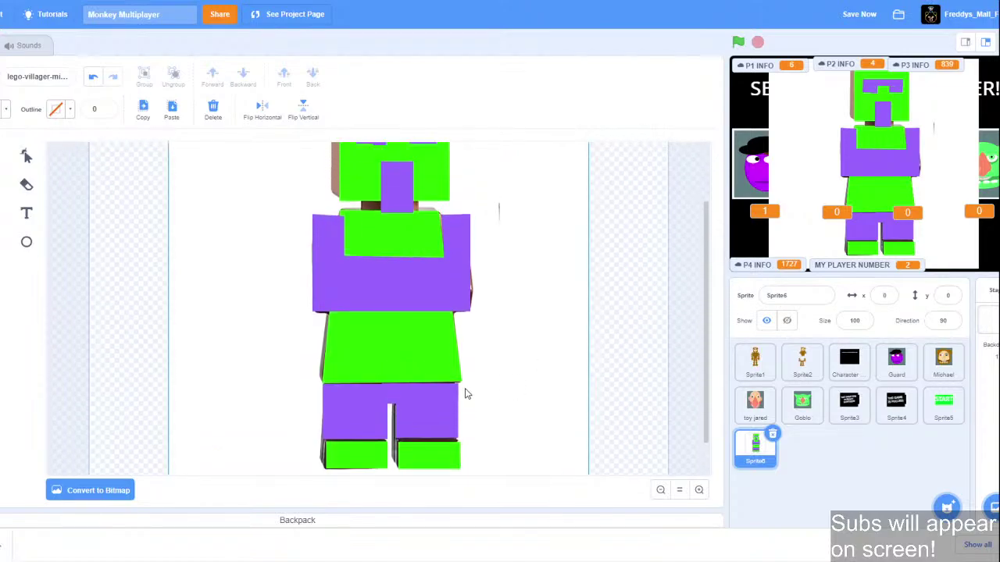
{"action": "left_click", "coordinate": [354, 422]}
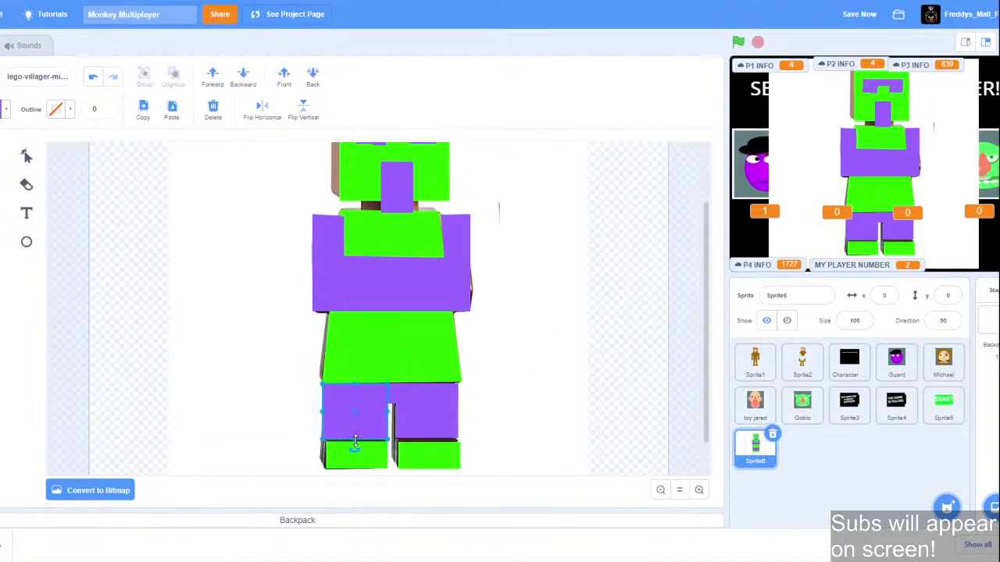
{"action": "left_click_drag", "start_coordinate": [356, 442], "coordinate": [355, 466]}
{"action": "left_click", "coordinate": [424, 434]}
{"action": "left_click_drag", "start_coordinate": [426, 441], "coordinate": [428, 464]}
{"action": "left_click", "coordinate": [507, 456]}
Bring both green foot rectangles to the front of the purple legs.
{"action": "left_click", "coordinate": [444, 465]}
{"action": "left_click", "coordinate": [284, 77]}
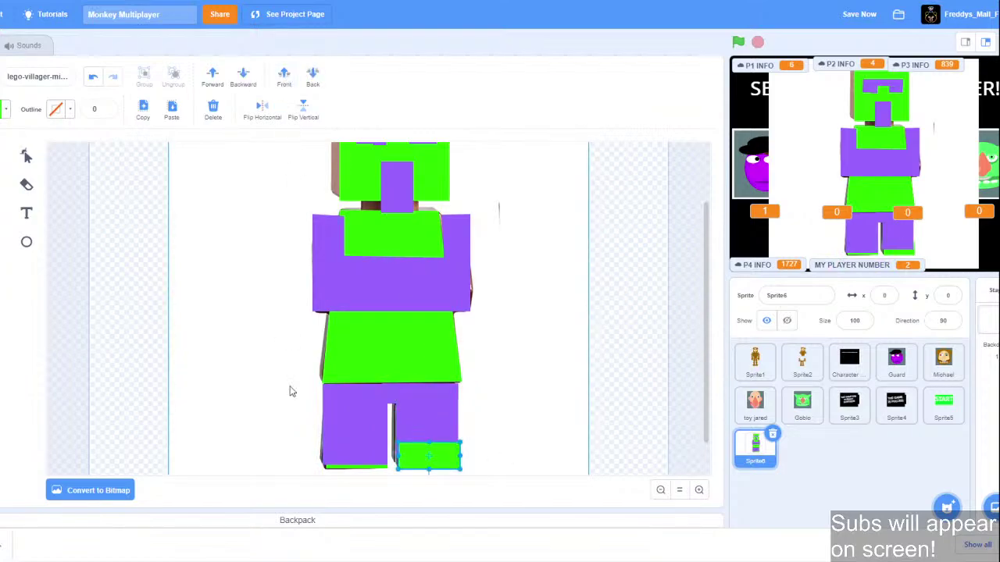
{"action": "left_click", "coordinate": [353, 468]}
{"action": "left_click", "coordinate": [283, 76]}
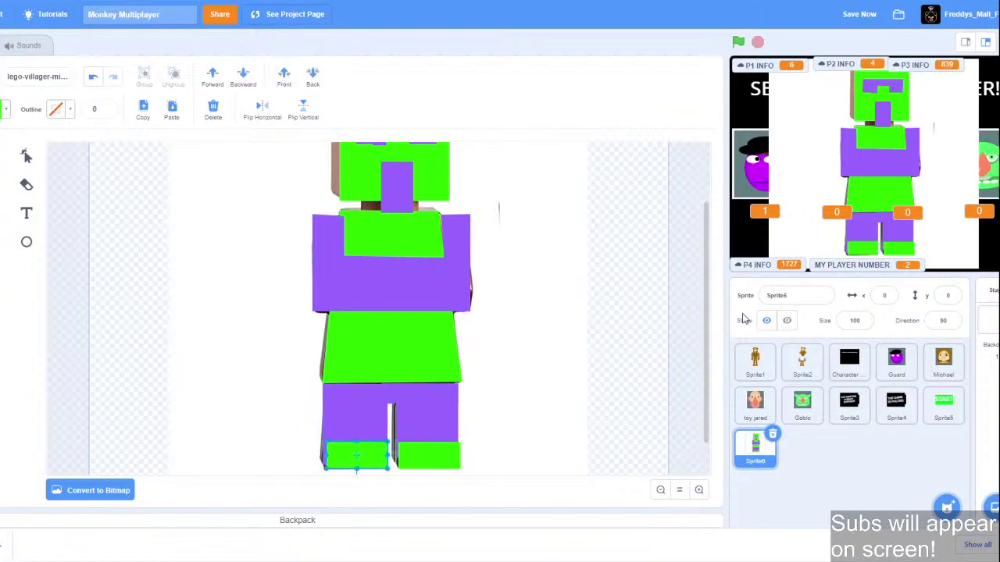
{"action": "left_click", "coordinate": [688, 310]}
{"action": "scroll", "coordinate": [707, 316], "scroll_direction": "up", "scroll_amount": 2}
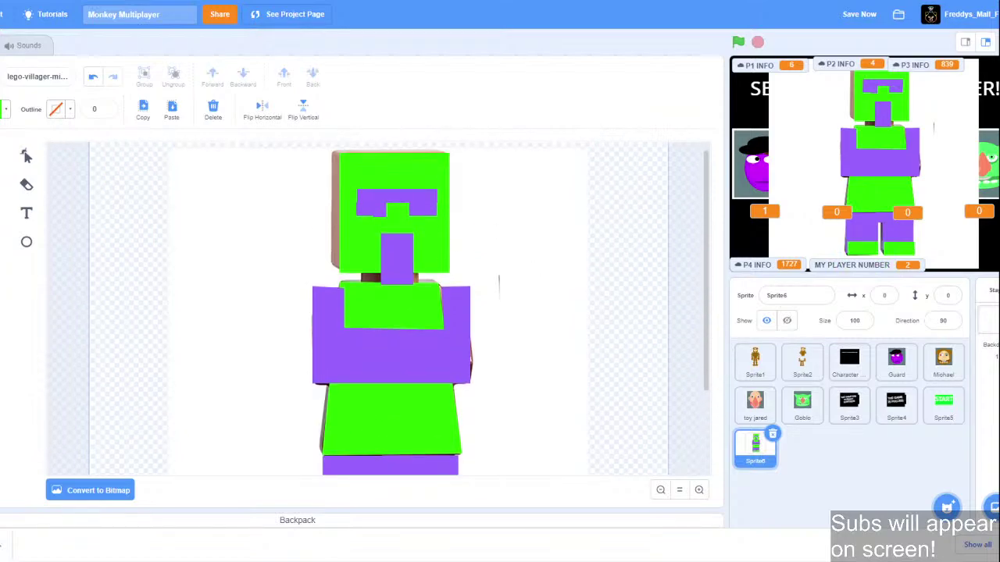
Fill both eye pupils with a darker green than the face.
{"action": "left_click", "coordinate": [1, 213]}
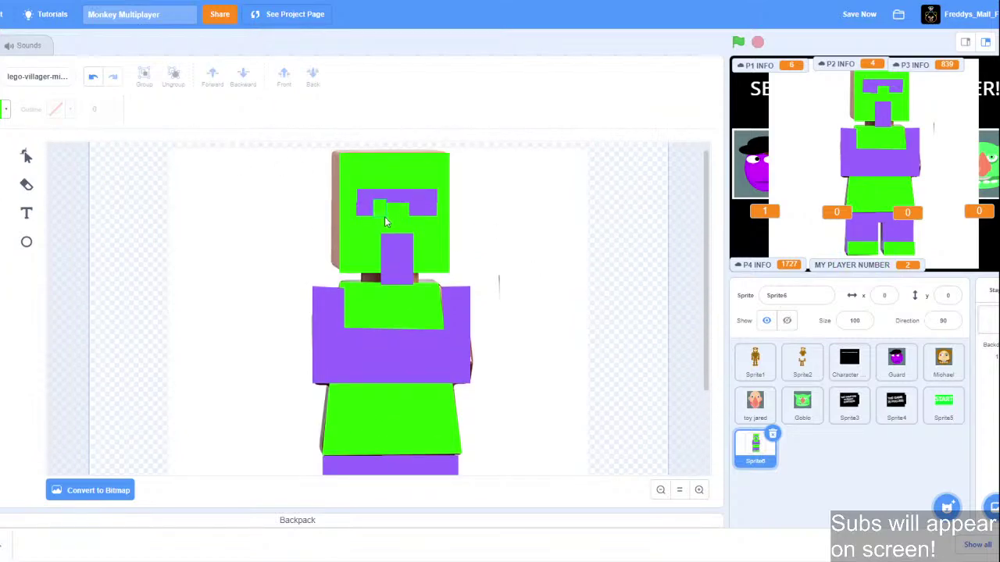
{"action": "left_click", "coordinate": [6, 109]}
{"action": "left_click_drag", "start_coordinate": [29, 249], "coordinate": [9, 250]}
{"action": "left_click", "coordinate": [379, 210]}
Fill the purple brow band with the dark brown sampled from the eyebrow in the villager picture.
{"action": "left_click", "coordinate": [2, 156]}
{"action": "left_click", "coordinate": [226, 179]}
{"action": "left_click", "coordinate": [287, 73]}
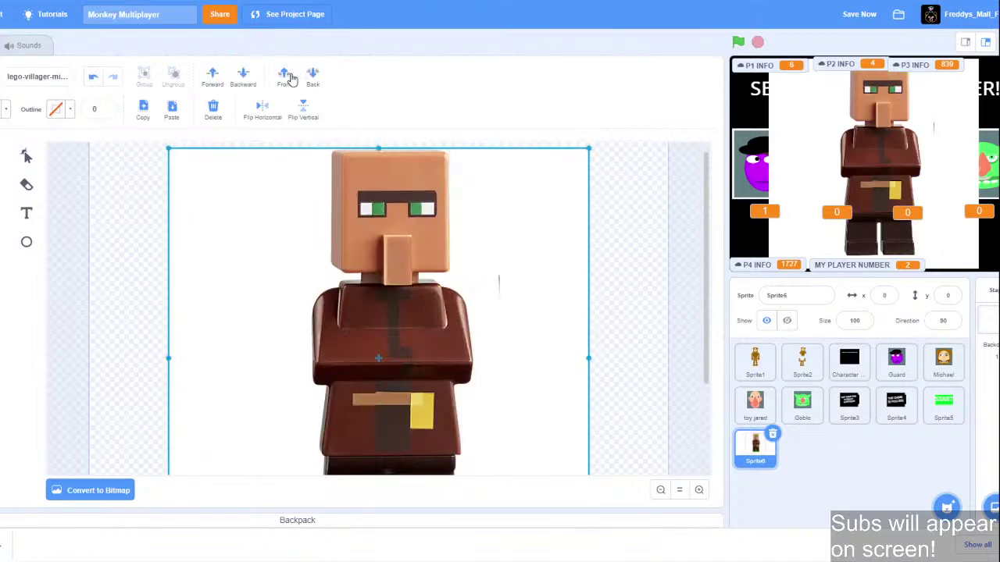
{"action": "left_click", "coordinate": [141, 213]}
{"action": "left_click", "coordinate": [7, 108]}
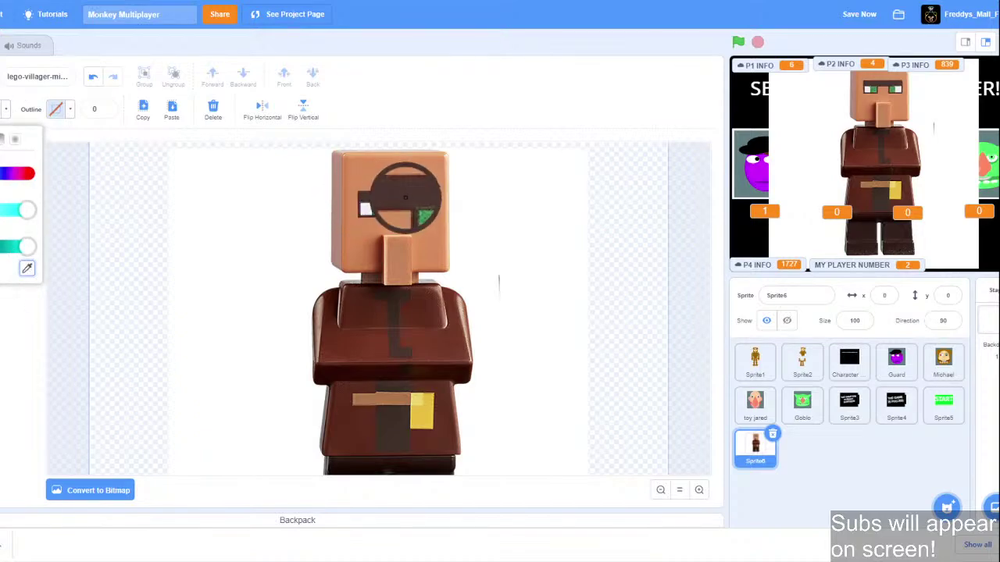
{"action": "left_click", "coordinate": [392, 197]}
{"action": "key", "text": "ctrl+z"}
{"action": "left_click", "coordinate": [2, 213]}
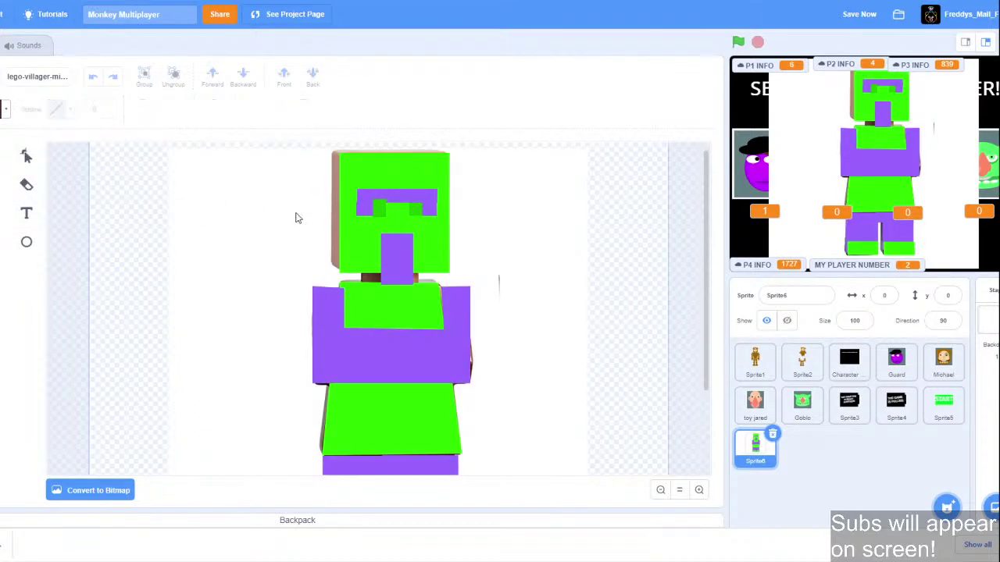
{"action": "left_click", "coordinate": [375, 197]}
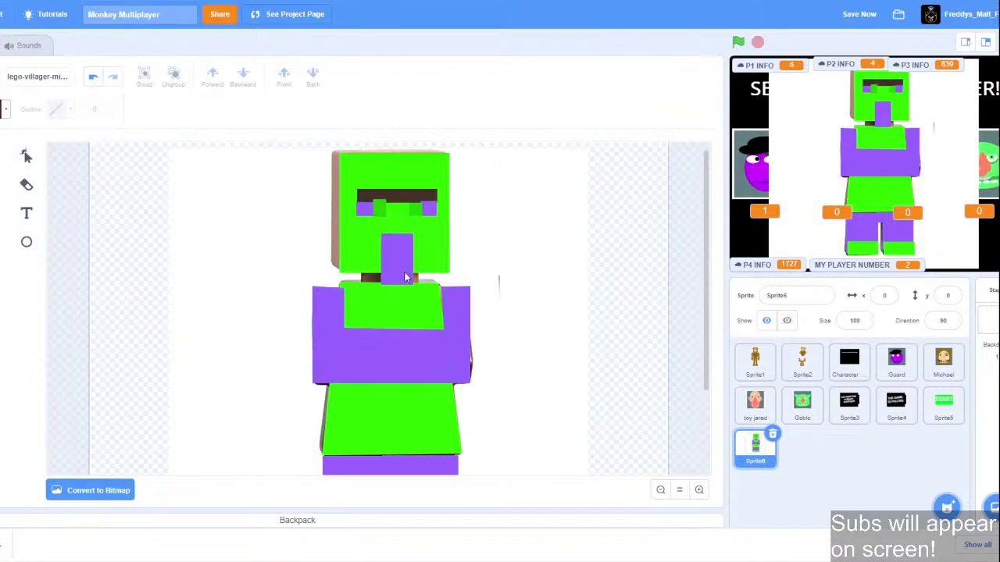
Lower the top edge of the left pupil slightly so it sits below the brown brow.
{"action": "left_click", "coordinate": [1, 156]}
{"action": "left_click", "coordinate": [383, 214]}
{"action": "left_click_drag", "start_coordinate": [380, 199], "coordinate": [380, 203]}
{"action": "left_click", "coordinate": [218, 205]}
Mix a light grey fill and recolour the purple outer parts of both eyes with it.
{"action": "left_click", "coordinate": [4, 110]}
{"action": "left_click_drag", "start_coordinate": [3, 246], "coordinate": [37, 246]}
{"action": "left_click_drag", "start_coordinate": [28, 210], "coordinate": [0, 210]}
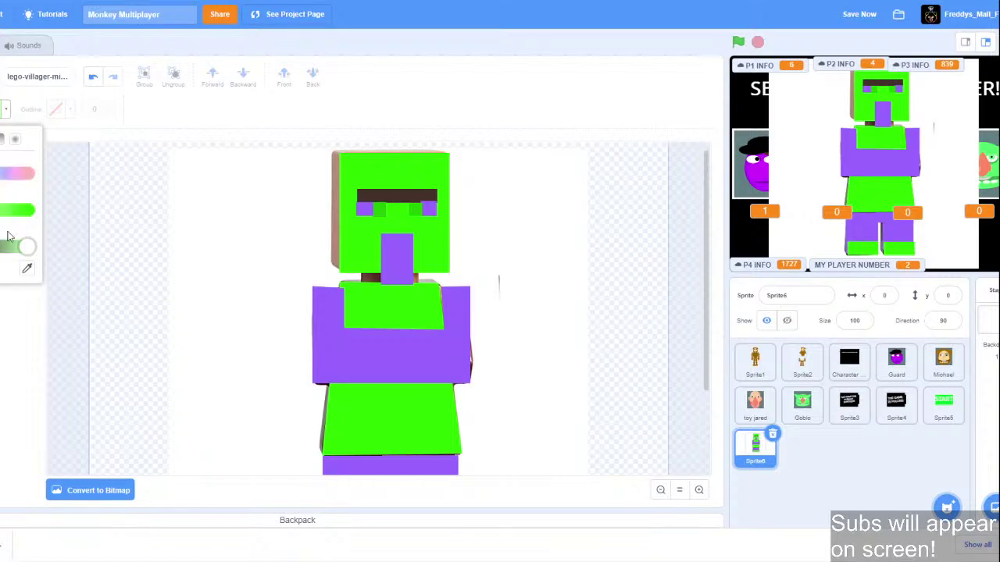
{"action": "left_click_drag", "start_coordinate": [31, 250], "coordinate": [11, 250]}
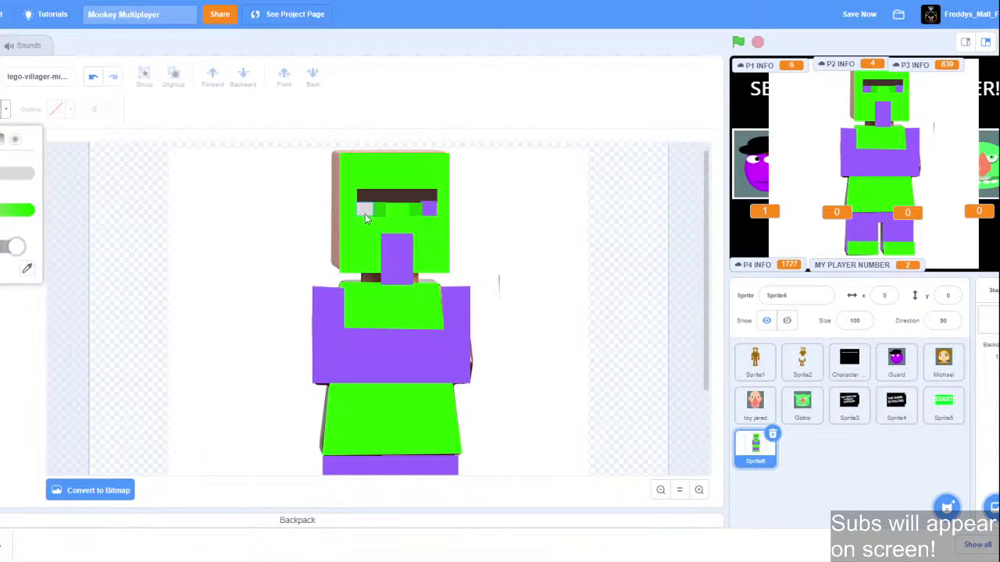
{"action": "left_click", "coordinate": [365, 213]}
{"action": "left_click", "coordinate": [422, 211]}
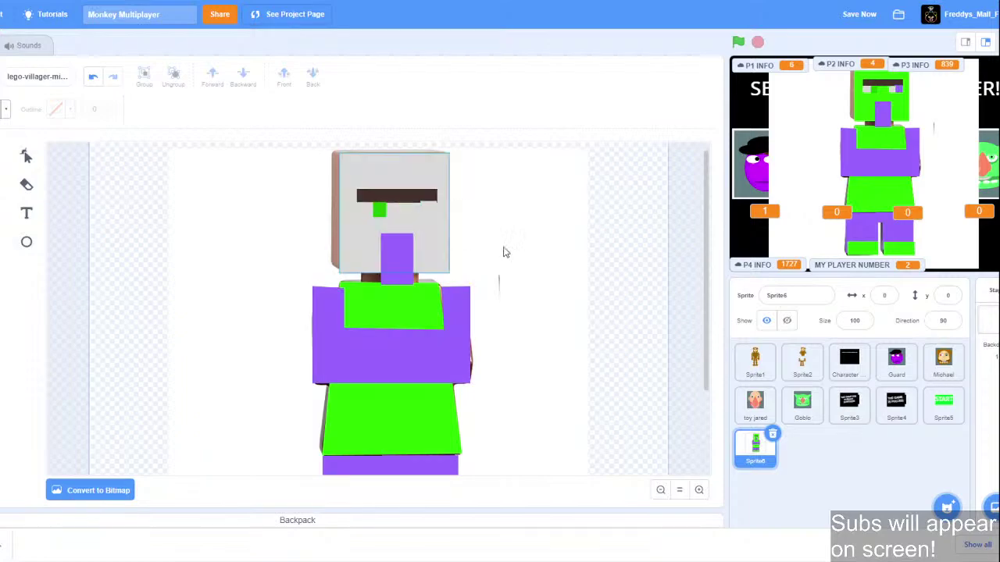
Refill the right pupil with the green sampled from the left pupil.
{"action": "left_click", "coordinate": [6, 108]}
{"action": "left_click", "coordinate": [26, 267]}
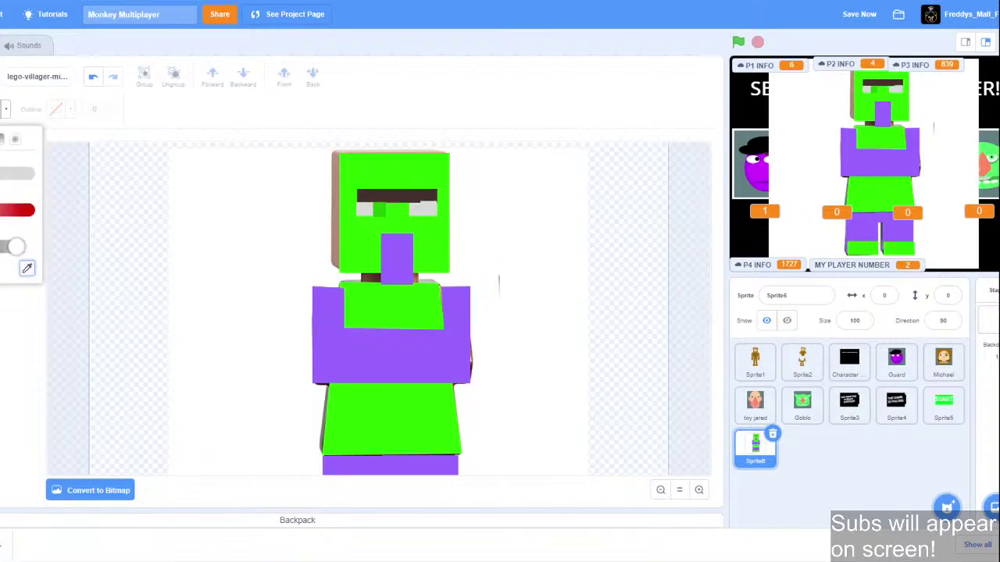
{"action": "left_click", "coordinate": [382, 210]}
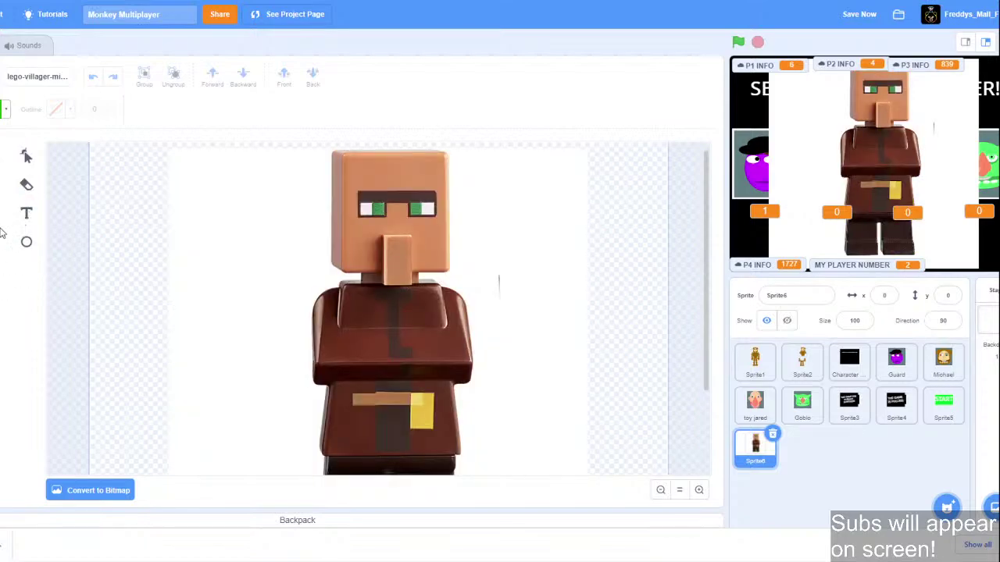
Fill the green head with the skin tone sampled from the face in the villager picture.
{"action": "left_click", "coordinate": [4, 110]}
{"action": "left_click", "coordinate": [27, 267]}
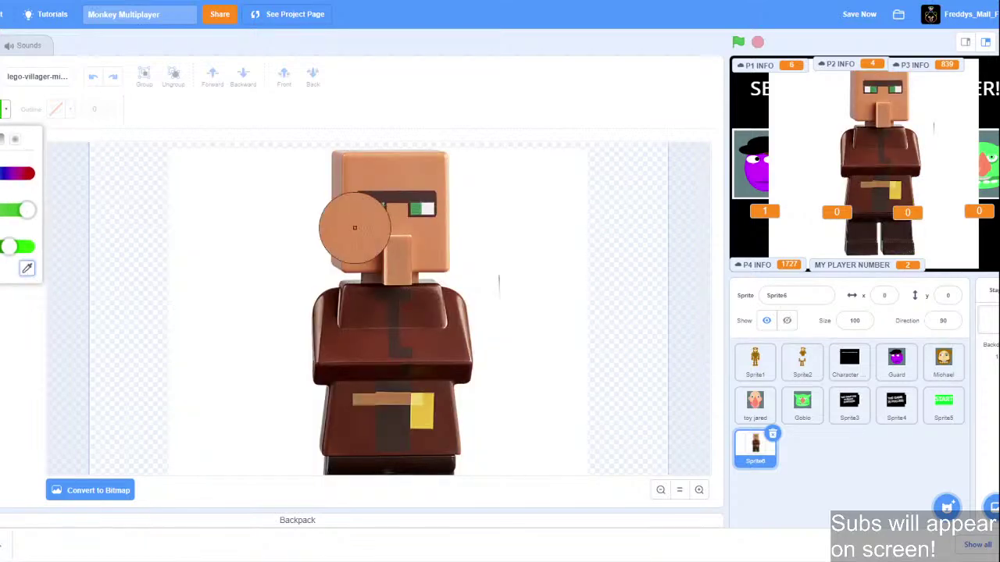
{"action": "left_click", "coordinate": [355, 250]}
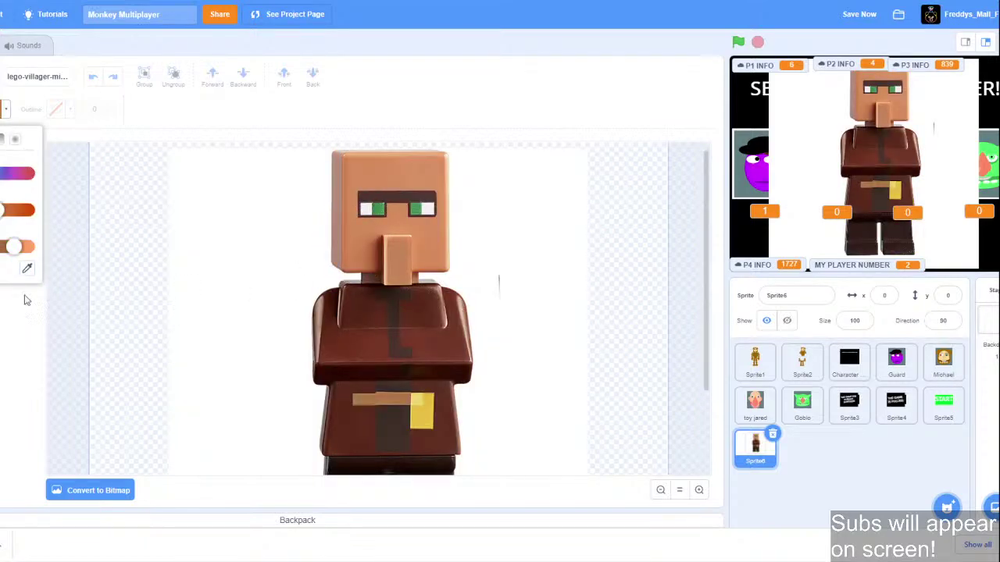
{"action": "left_click", "coordinate": [84, 307]}
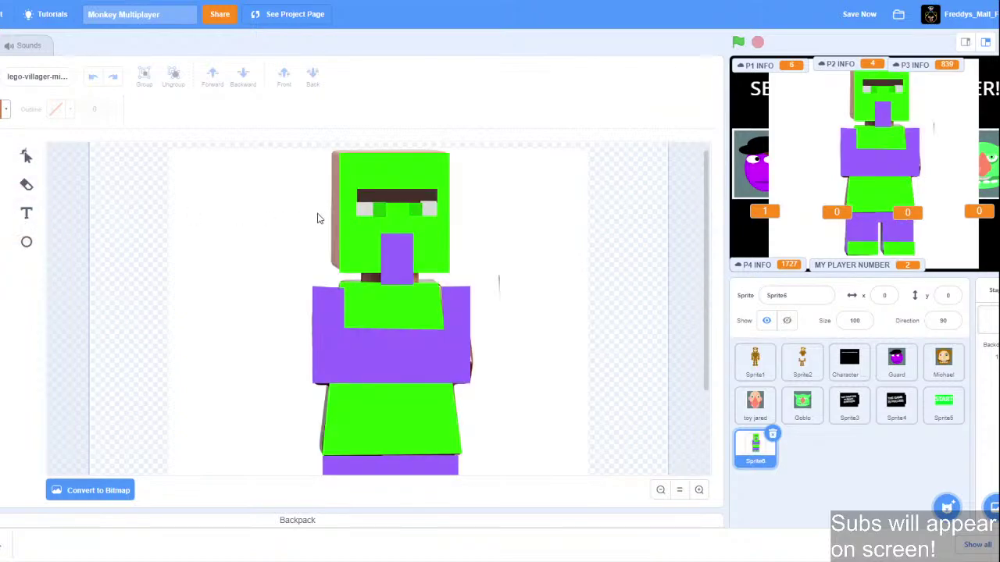
{"action": "key", "text": "ctrl+z"}
{"action": "key", "text": "ctrl+z"}
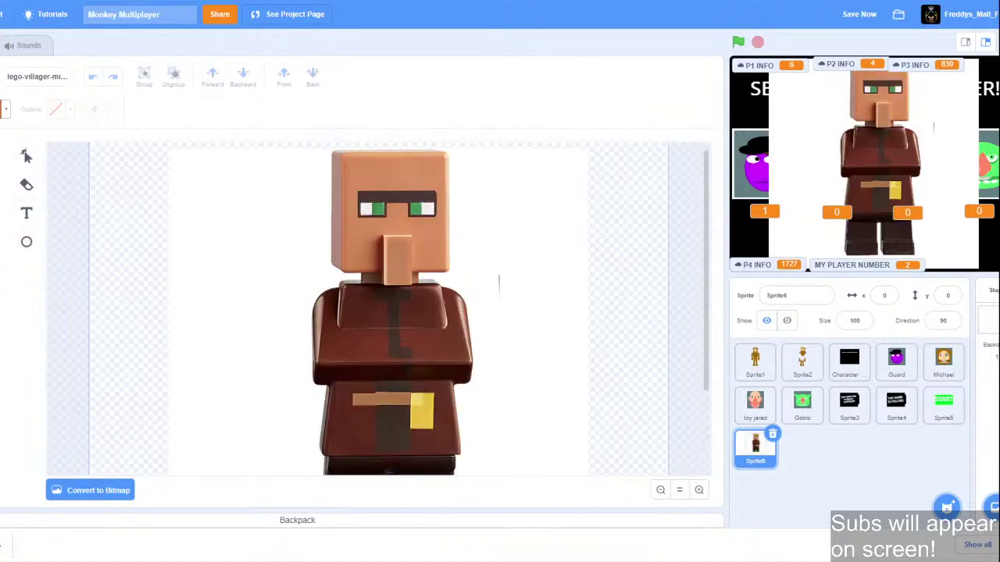
Fill the purple nose with the skin tone sampled from the nose in the villager picture.
{"action": "left_click", "coordinate": [5, 109]}
{"action": "left_click", "coordinate": [26, 268]}
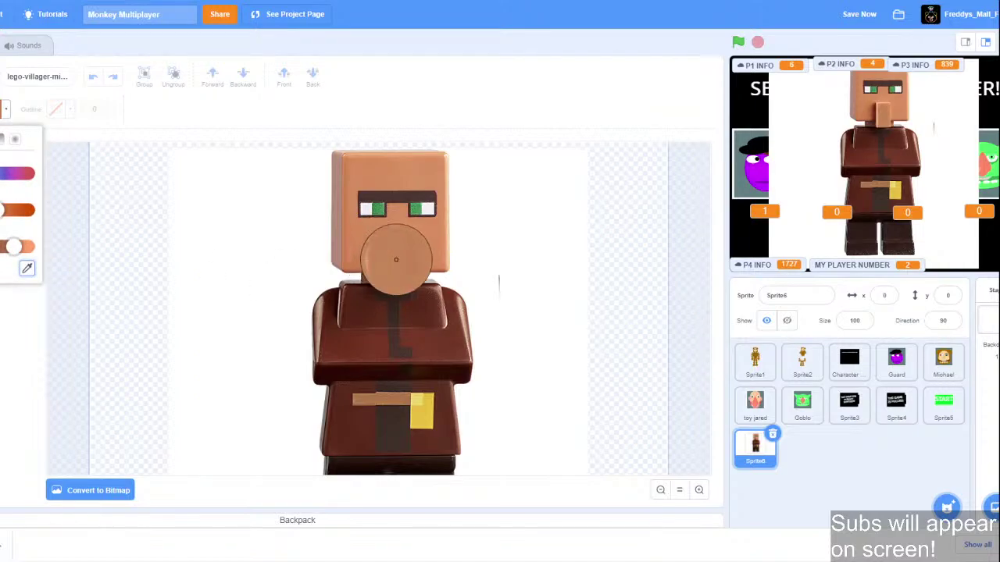
{"action": "left_click", "coordinate": [396, 259]}
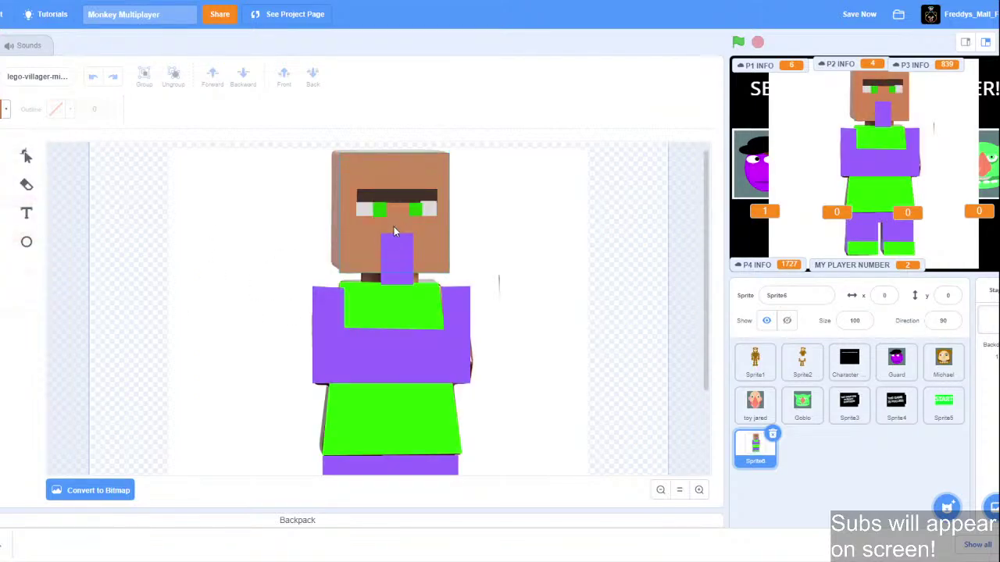
{"action": "left_click", "coordinate": [396, 258]}
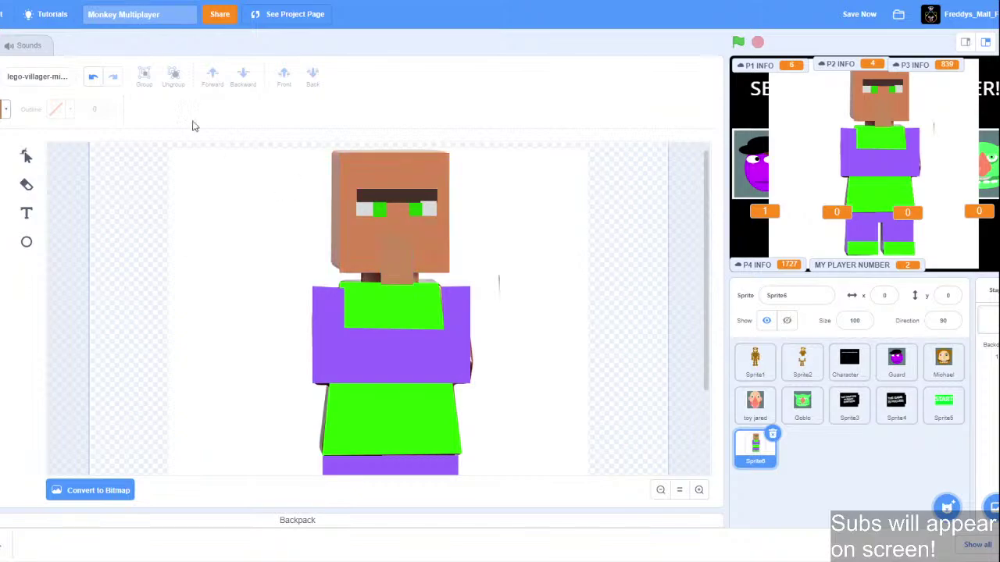
Fine-tune the brightness of the brown fills on the head and nose rectangles.
{"action": "left_click", "coordinate": [383, 226]}
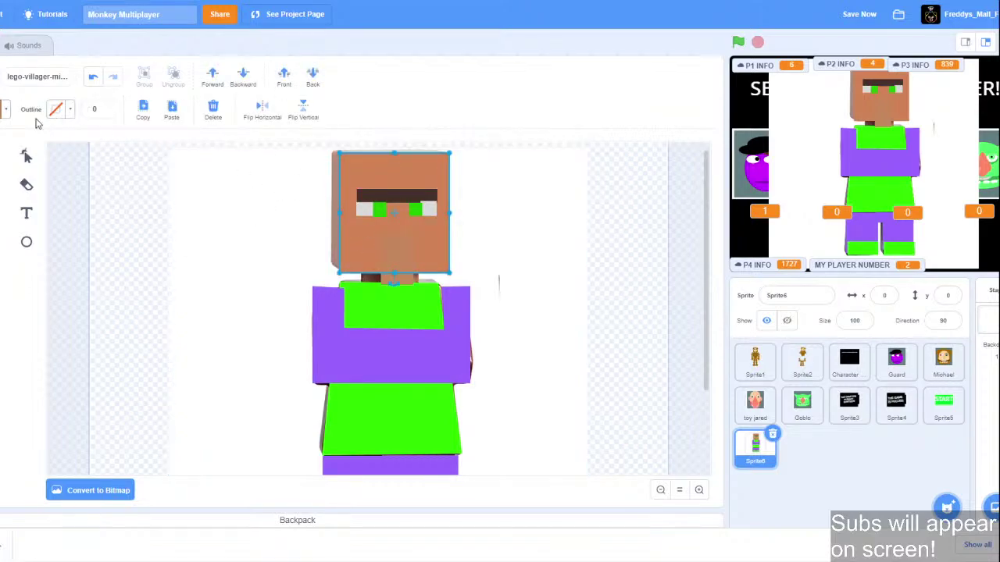
{"action": "left_click", "coordinate": [5, 110]}
{"action": "left_click_drag", "start_coordinate": [13, 247], "coordinate": [8, 249]}
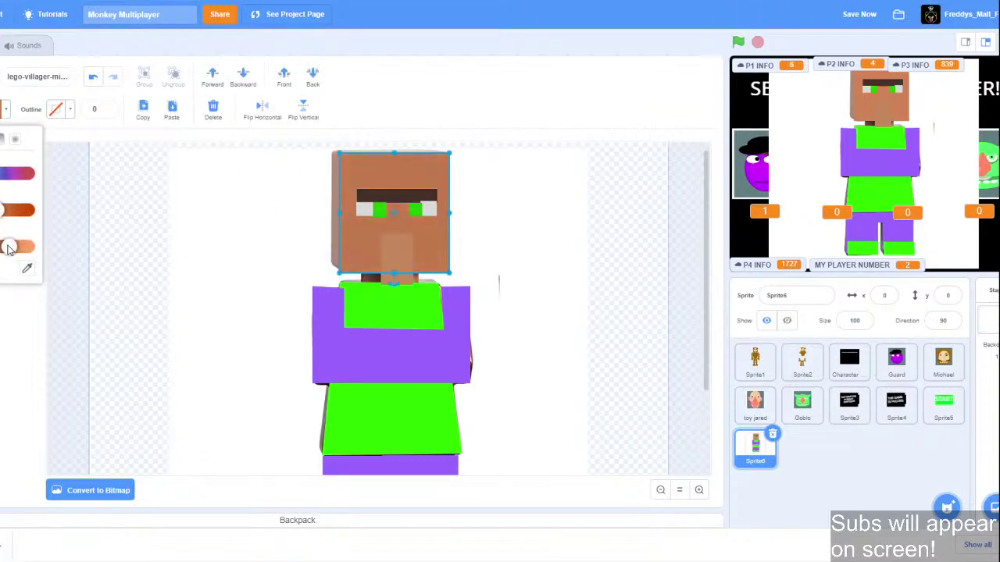
{"action": "left_click", "coordinate": [397, 245]}
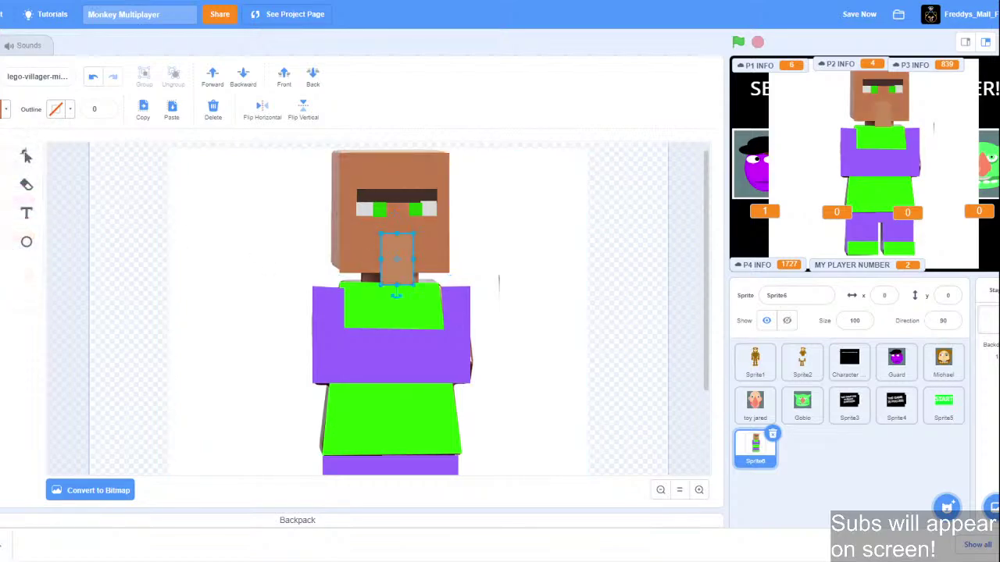
{"action": "left_click", "coordinate": [6, 109]}
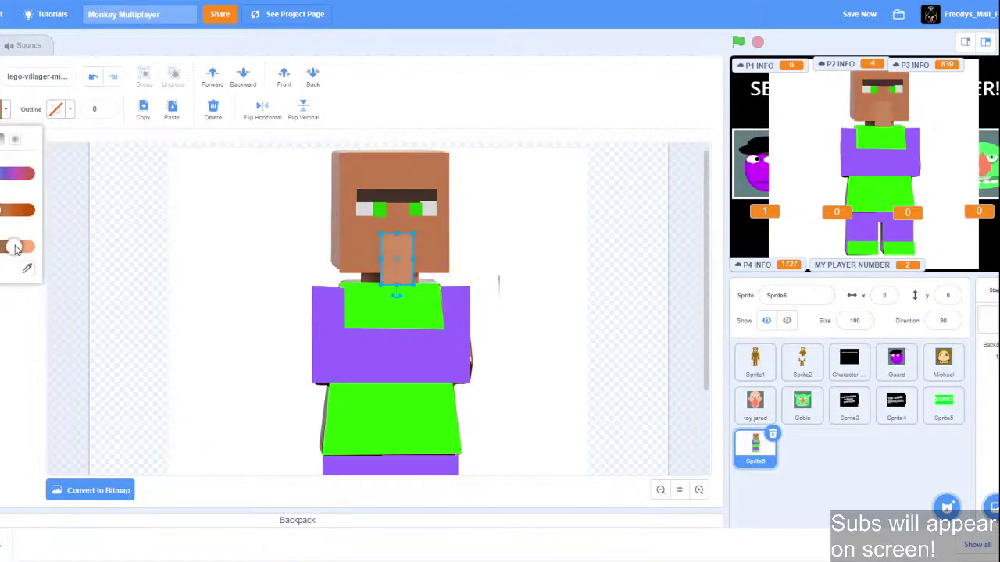
{"action": "left_click", "coordinate": [272, 226]}
{"action": "left_click", "coordinate": [358, 238]}
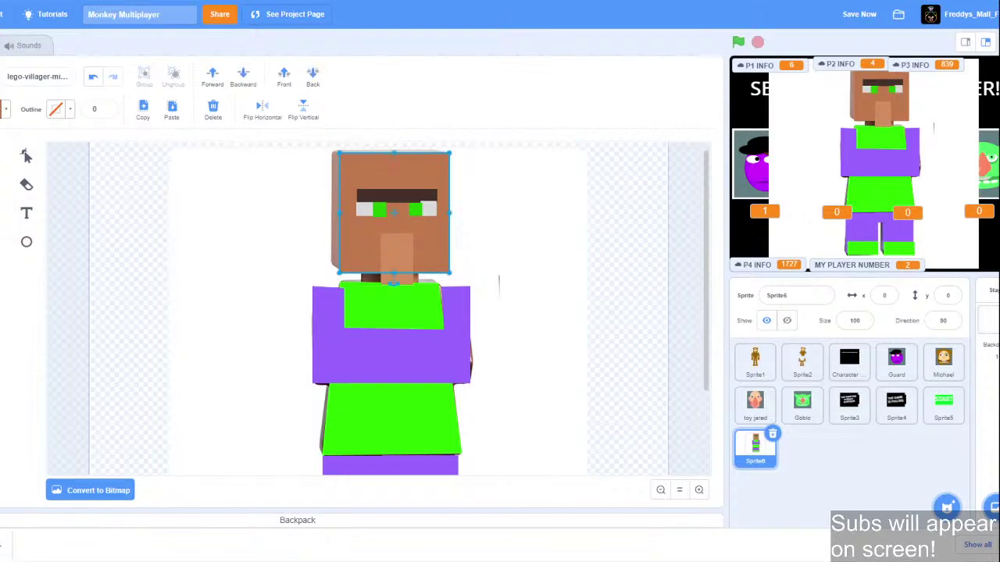
{"action": "left_click", "coordinate": [6, 109]}
{"action": "left_click_drag", "start_coordinate": [11, 246], "coordinate": [14, 250]}
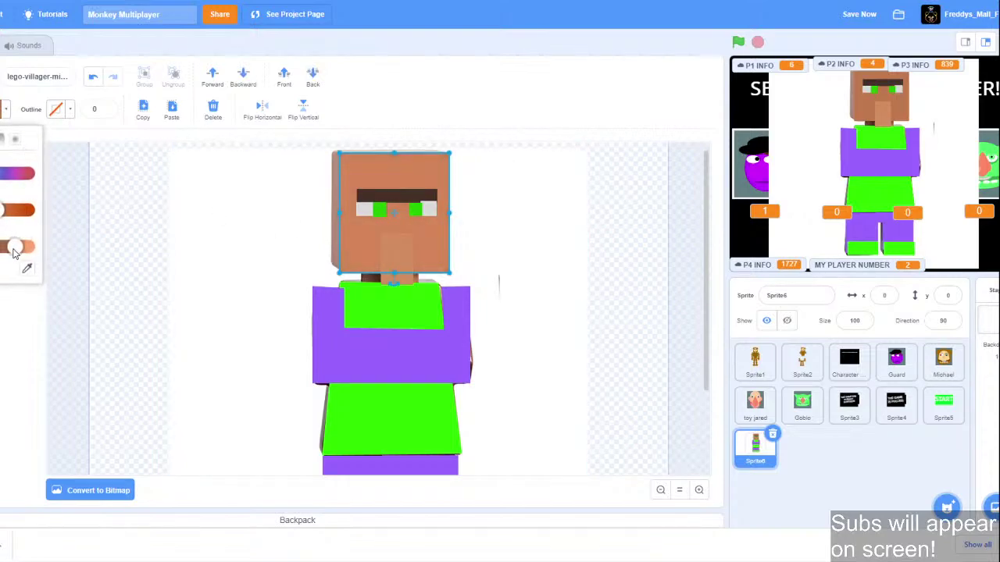
{"action": "left_click", "coordinate": [159, 230]}
Stretch the nose rectangle slightly upward and brighten its fill to a lighter skin tone than the head.
{"action": "left_click", "coordinate": [408, 246]}
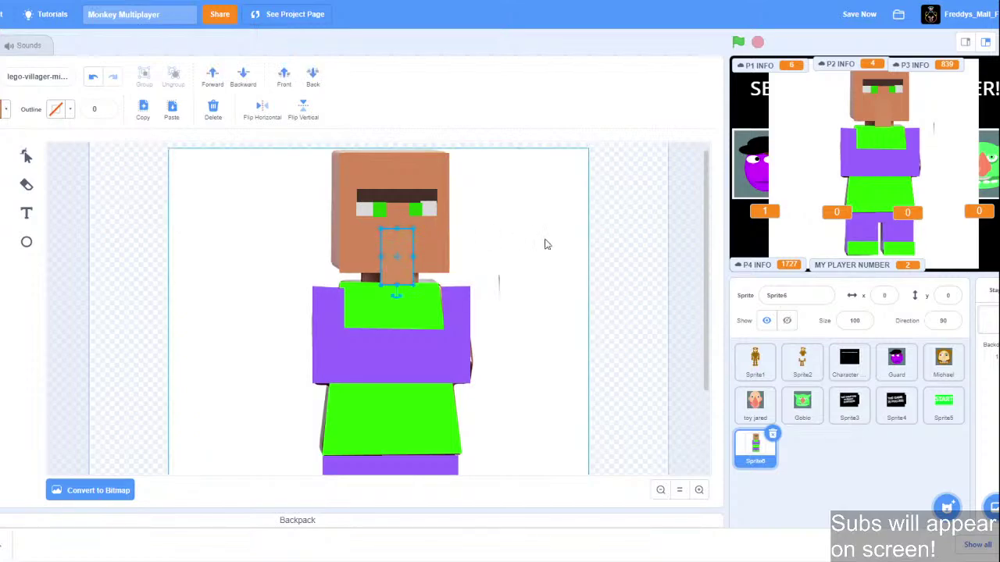
{"action": "left_click", "coordinate": [637, 250]}
{"action": "left_click", "coordinate": [396, 252]}
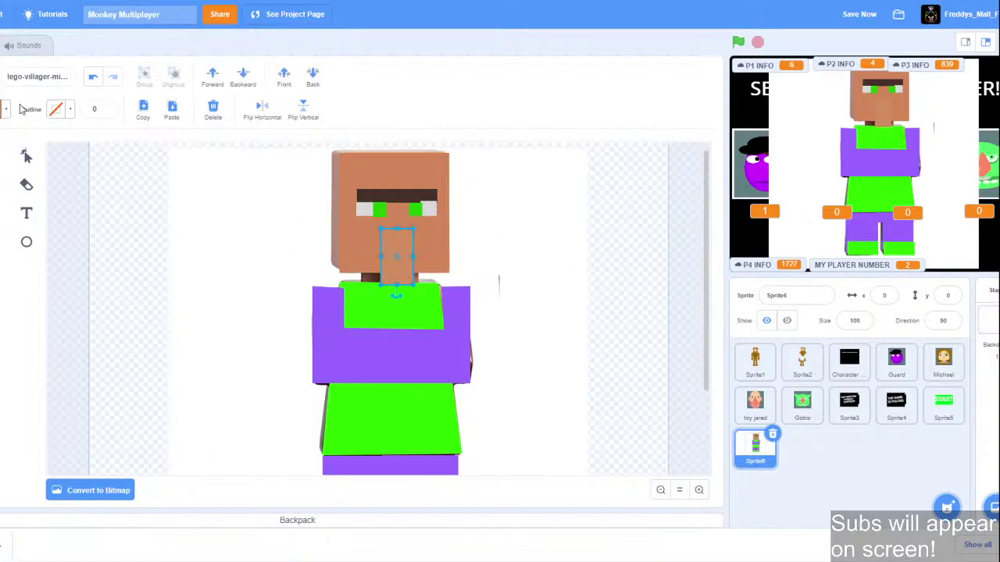
{"action": "left_click", "coordinate": [5, 109]}
{"action": "left_click", "coordinate": [25, 248]}
{"action": "left_click", "coordinate": [134, 229]}
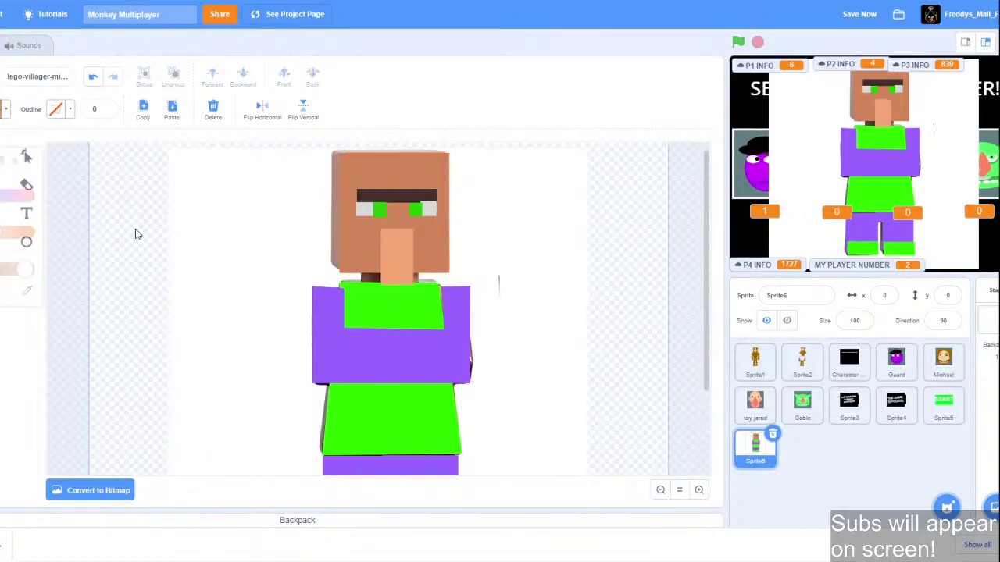
Bring the villager picture in front of the shapes and open the fill colour settings.
{"action": "left_click", "coordinate": [2, 225]}
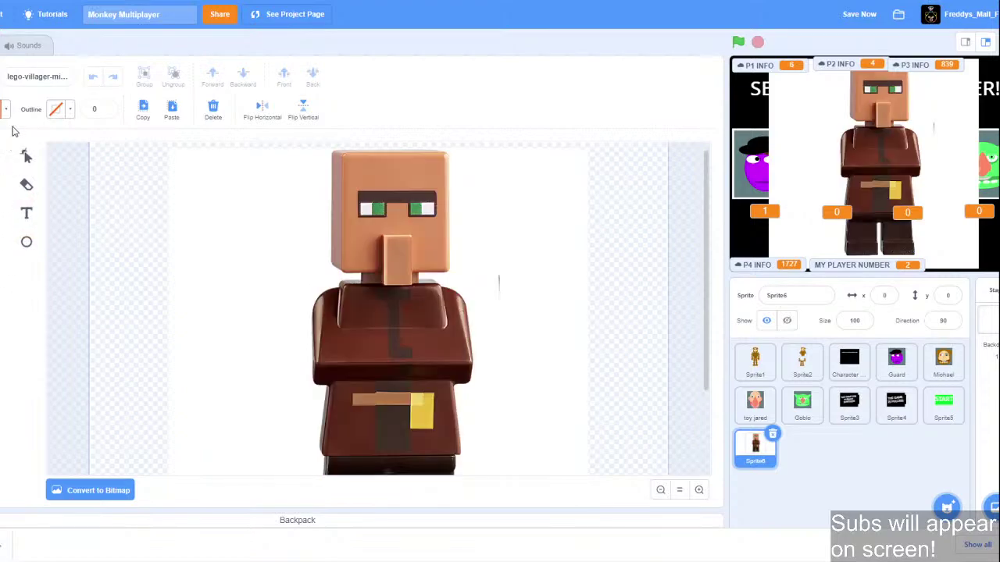
{"action": "left_click", "coordinate": [5, 109]}
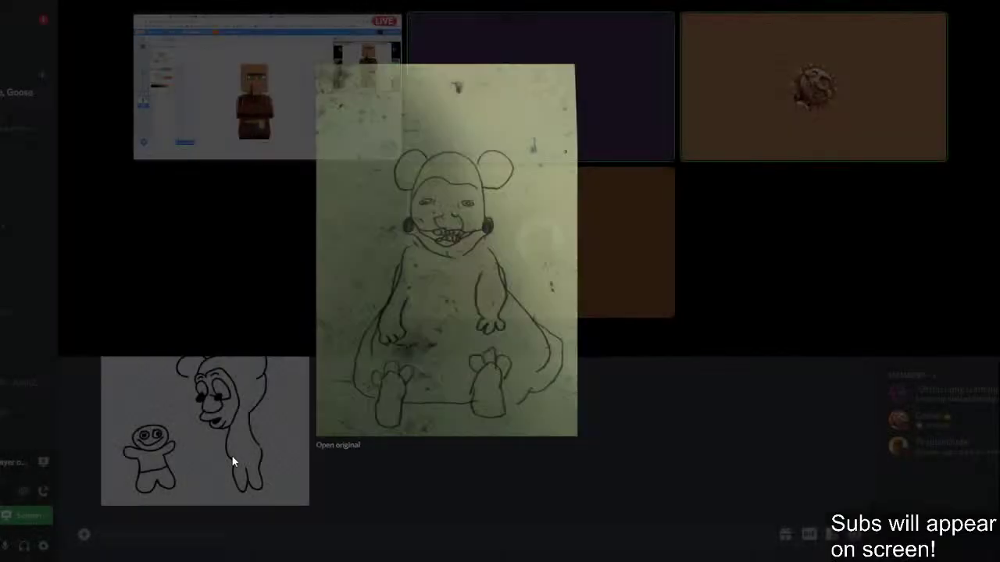
View the enlarged line drawing of the two cartoon characters in the Discord chat and return to Scratch.
{"action": "left_click", "coordinate": [232, 456]}
{"action": "left_click", "coordinate": [233, 447]}
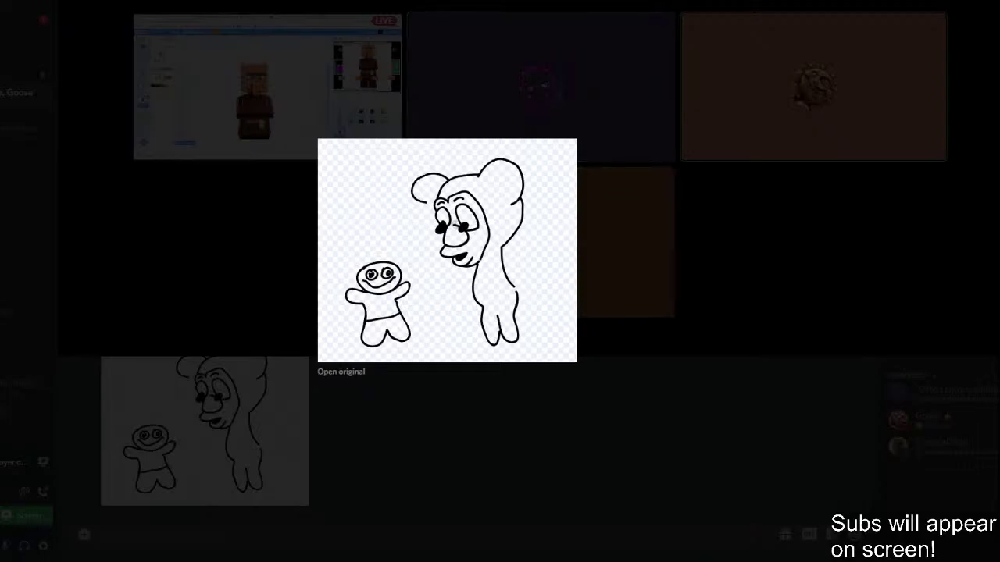
{"action": "mouse_move", "coordinate": [31, 559]}
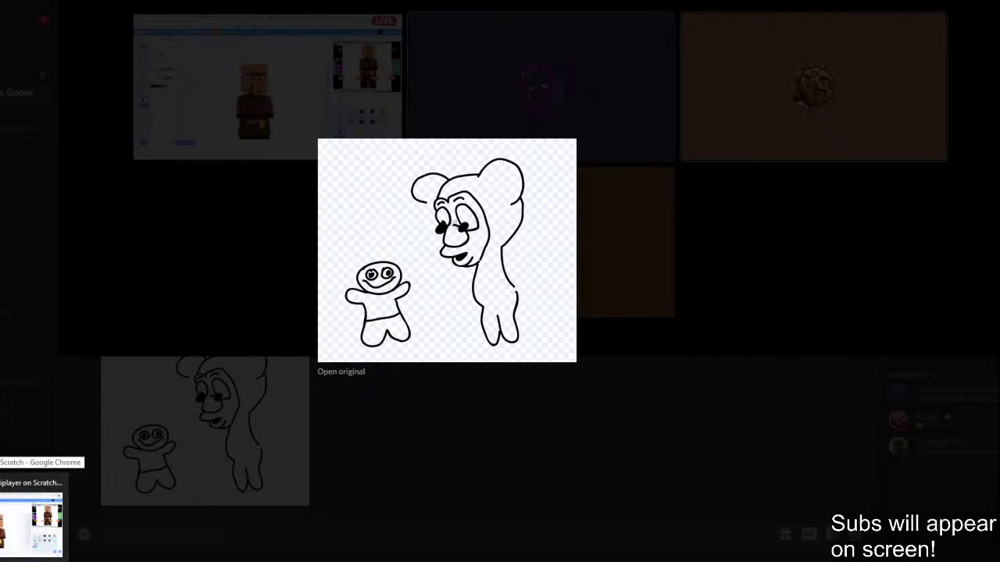
{"action": "left_click", "coordinate": [31, 517]}
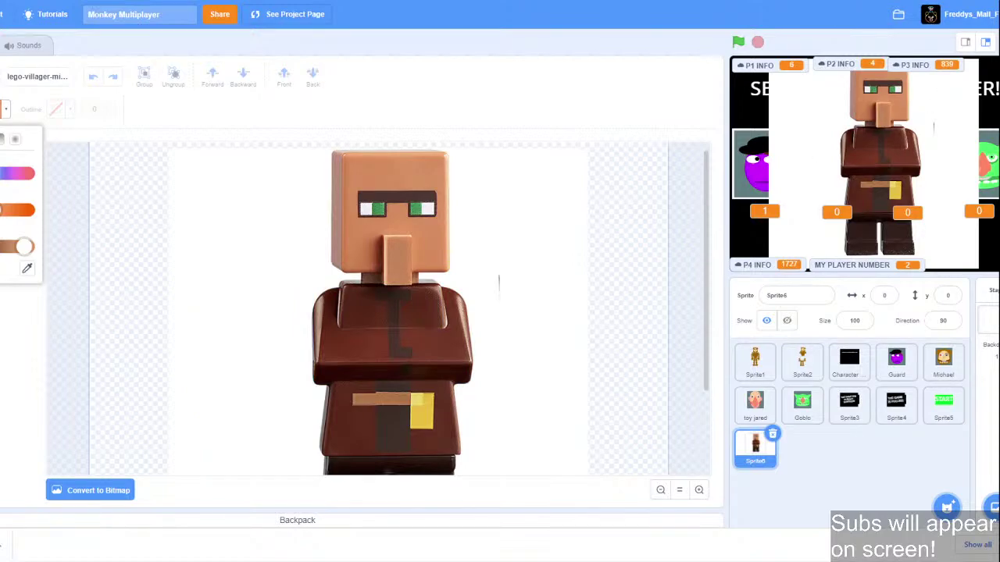
Fill the purple torso and arms with the reddish brown sampled from the robe in the villager picture.
{"action": "left_click", "coordinate": [23, 269]}
{"action": "left_click", "coordinate": [347, 352]}
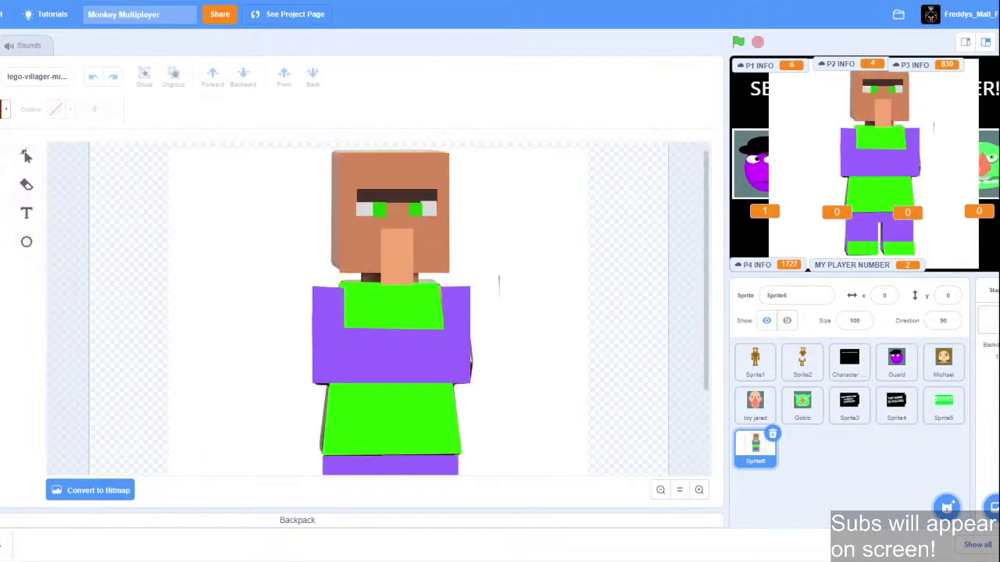
{"action": "left_click", "coordinate": [398, 362]}
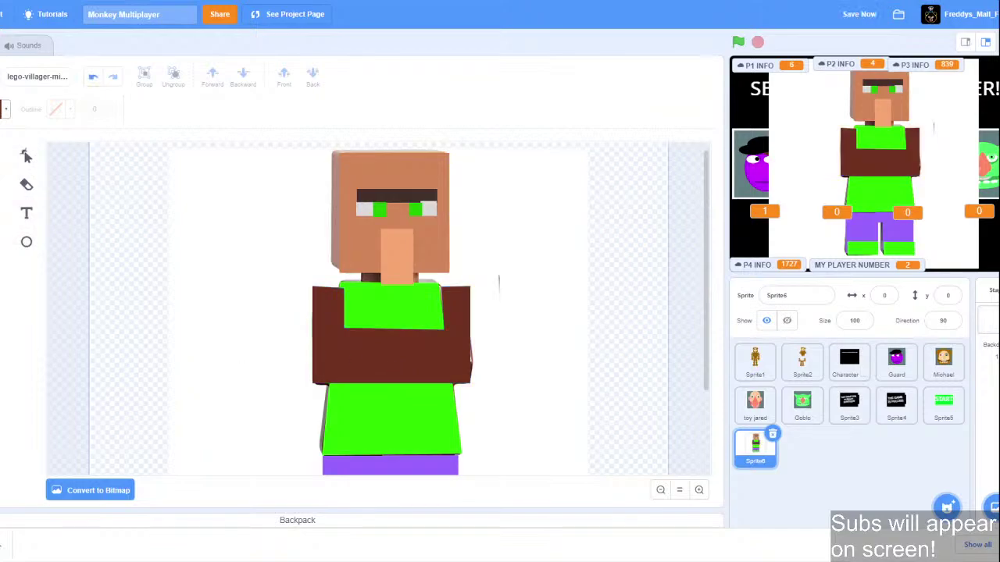
Sample a darker brown from the picture and fill the green collar and lower robe with it.
{"action": "left_click", "coordinate": [5, 109]}
{"action": "left_click", "coordinate": [27, 268]}
{"action": "left_click", "coordinate": [378, 313]}
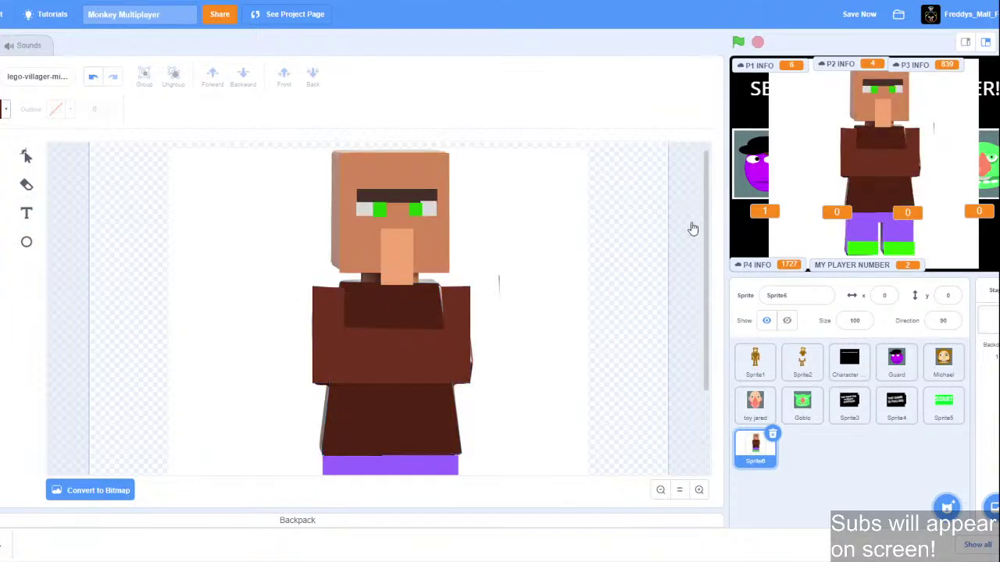
Draw a neck rectangle between head and collar in the dark brown sampled from the picture's neck, and send it to the back.
{"action": "left_click", "coordinate": [8, 110]}
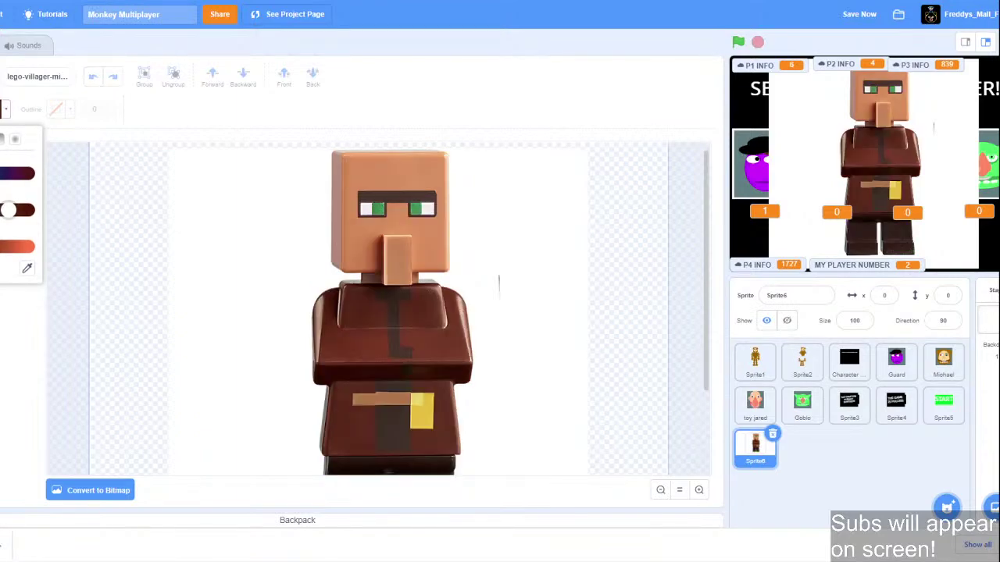
{"action": "left_click", "coordinate": [5, 112]}
{"action": "left_click", "coordinate": [26, 268]}
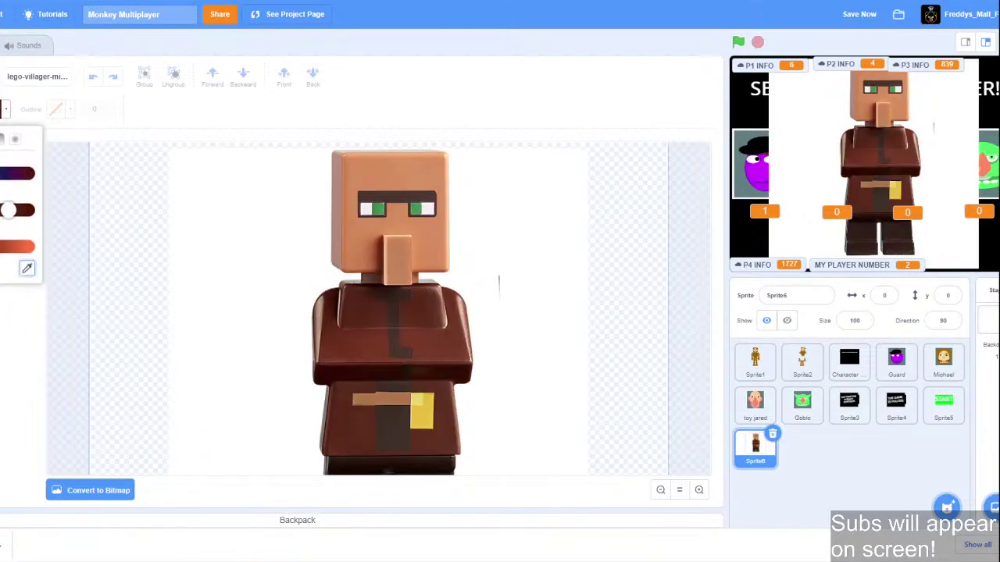
{"action": "left_click", "coordinate": [373, 285]}
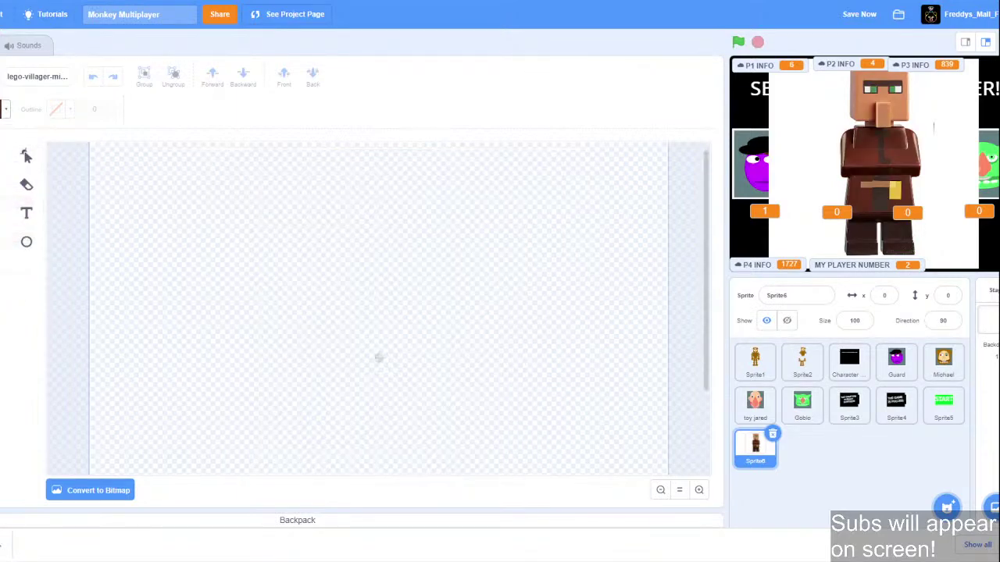
{"action": "left_click_drag", "start_coordinate": [361, 274], "coordinate": [423, 289]}
{"action": "left_click", "coordinate": [312, 82]}
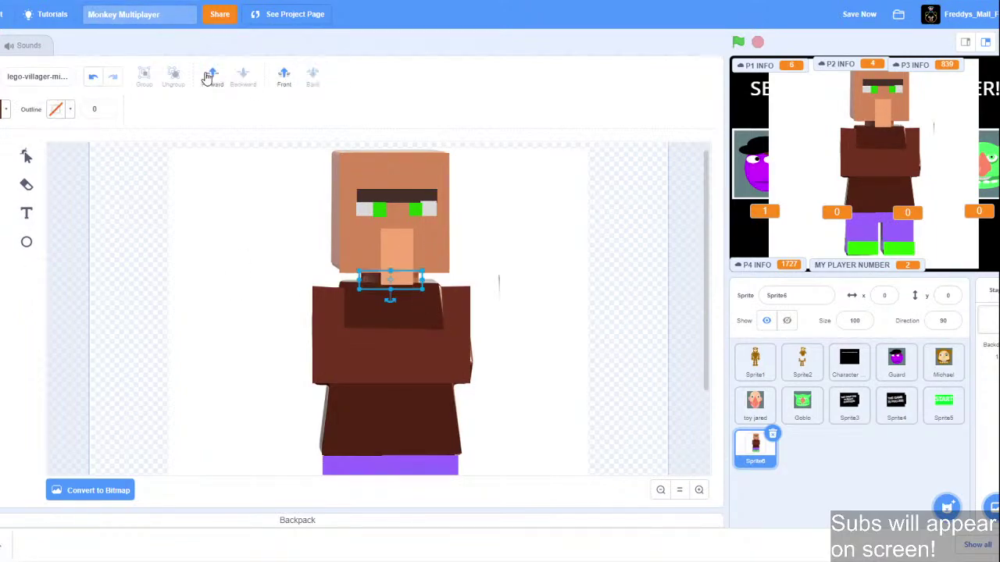
{"action": "left_click", "coordinate": [120, 206]}
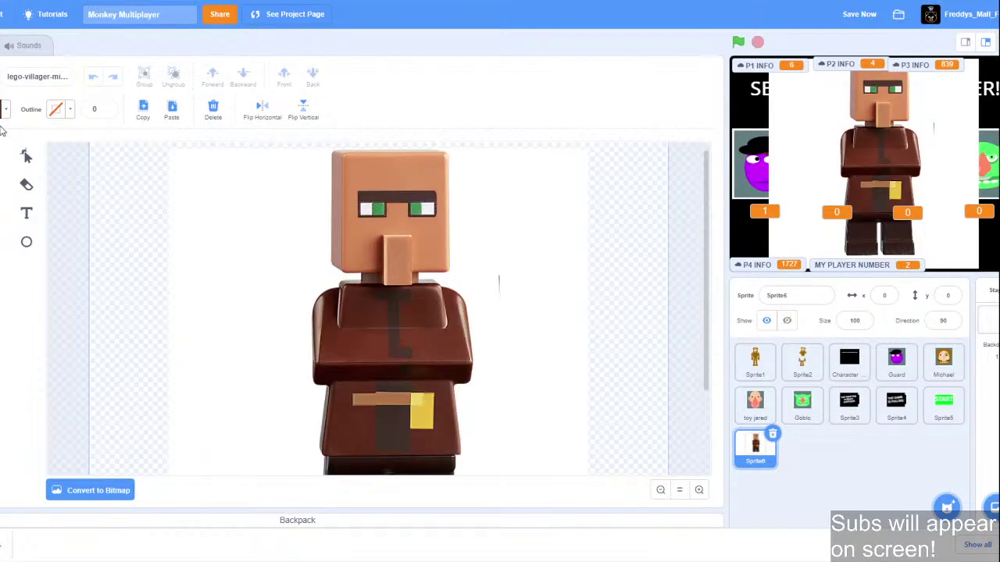
Sample the dark leg colour from the villager reference picture and fill both purple legs of the drawn villager with it.
{"action": "left_click", "coordinate": [5, 109]}
{"action": "left_click", "coordinate": [27, 268]}
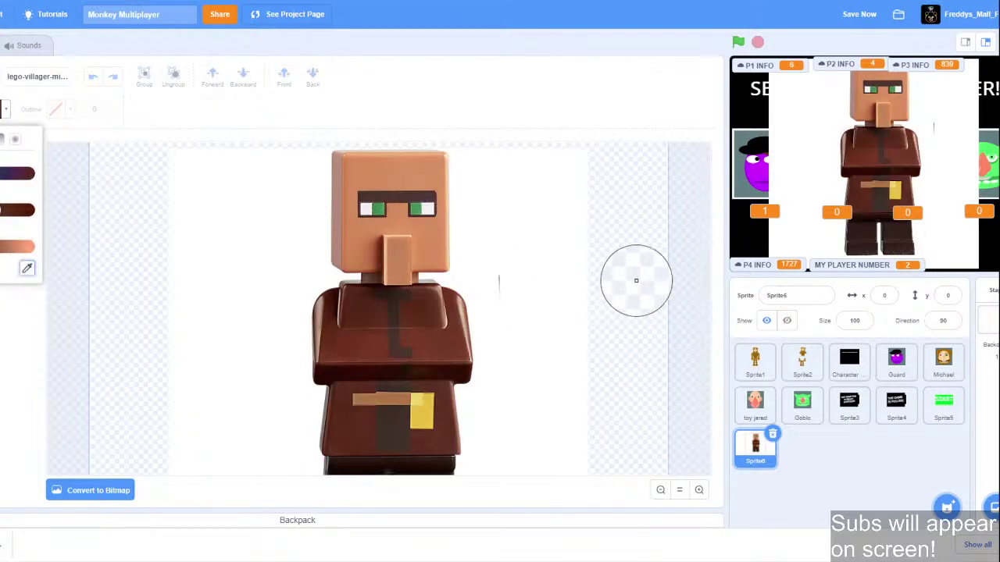
{"action": "left_click", "coordinate": [427, 473]}
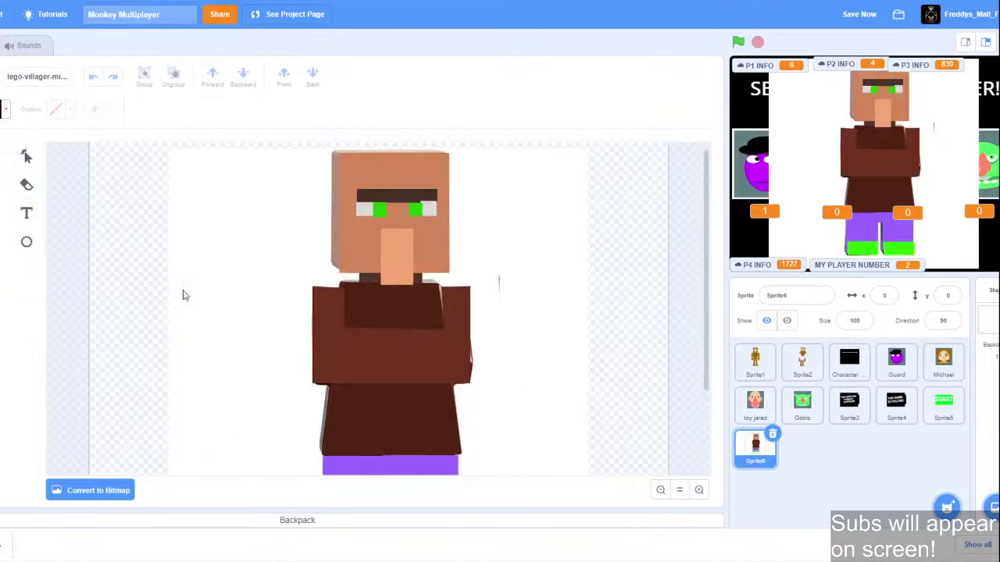
{"action": "left_click", "coordinate": [426, 469]}
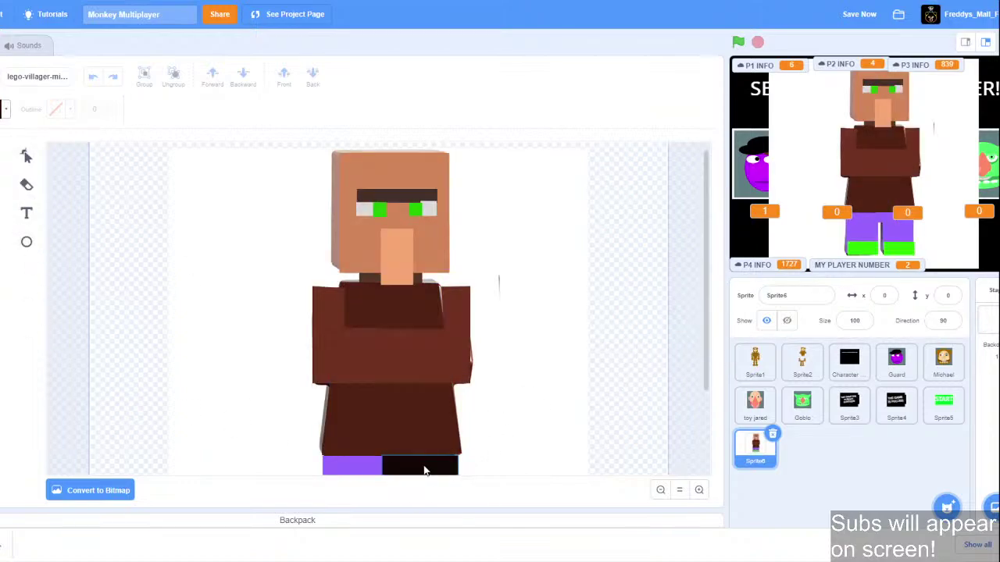
{"action": "left_click", "coordinate": [355, 469]}
{"action": "left_click_drag", "start_coordinate": [706, 325], "coordinate": [706, 399]}
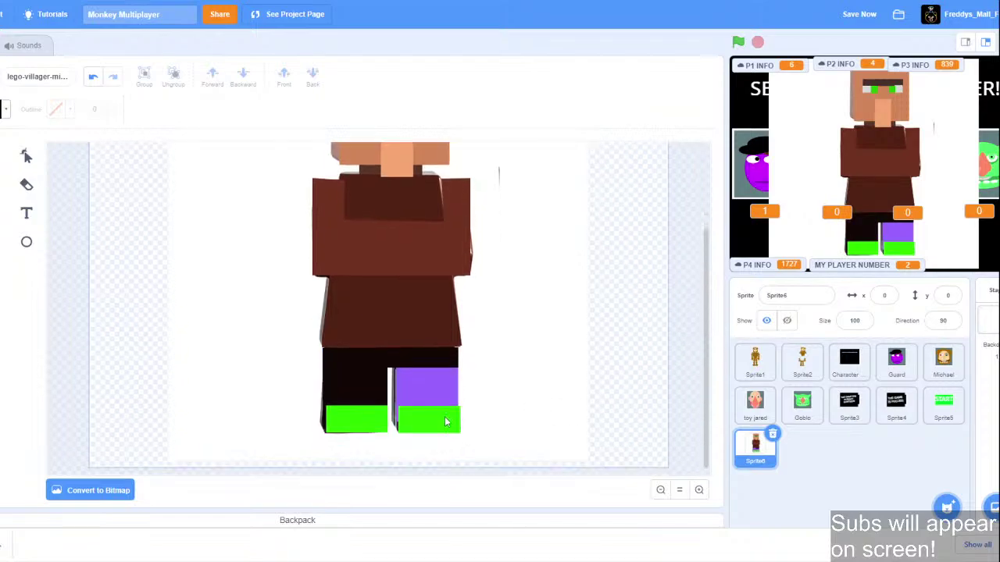
{"action": "left_click", "coordinate": [415, 388]}
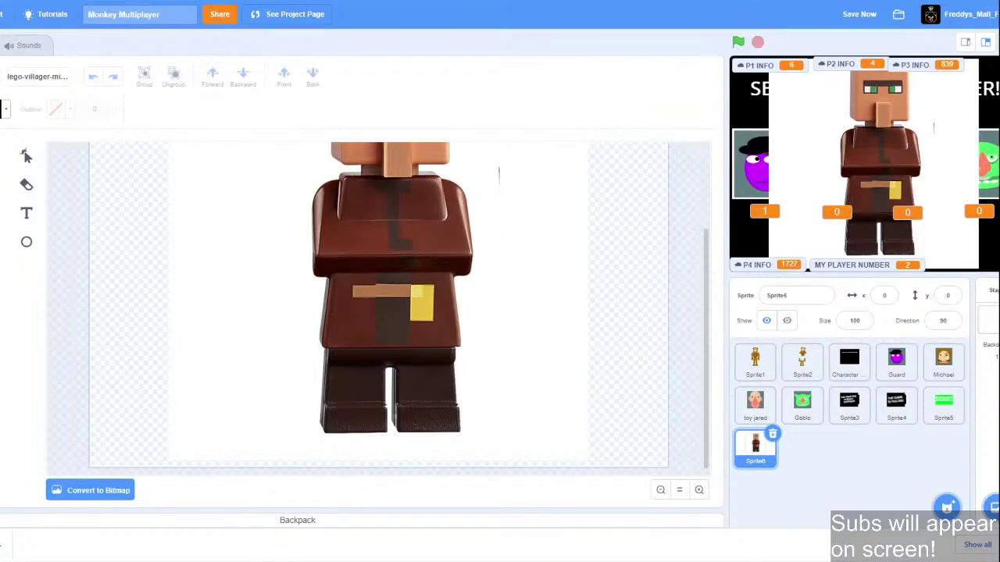
Sample the dark brown of the reference villager's feet and fill both green feet of the drawing with it.
{"action": "left_click", "coordinate": [4, 111]}
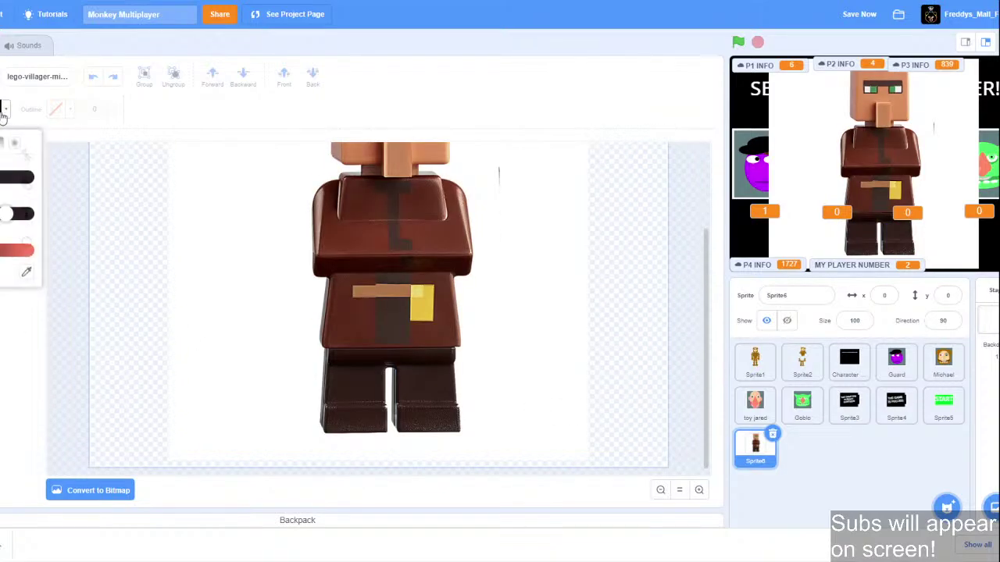
{"action": "left_click", "coordinate": [27, 269]}
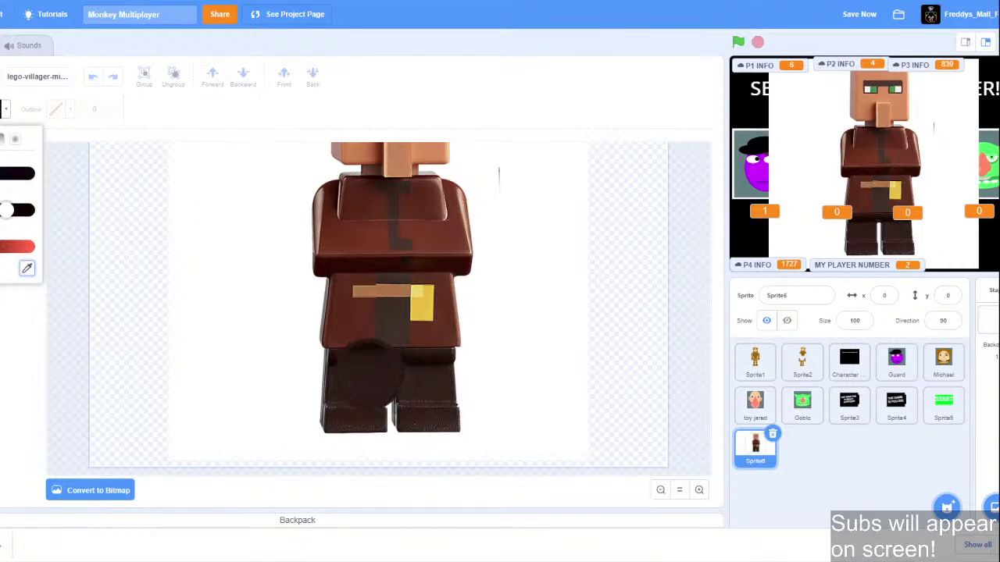
{"action": "left_click", "coordinate": [355, 413]}
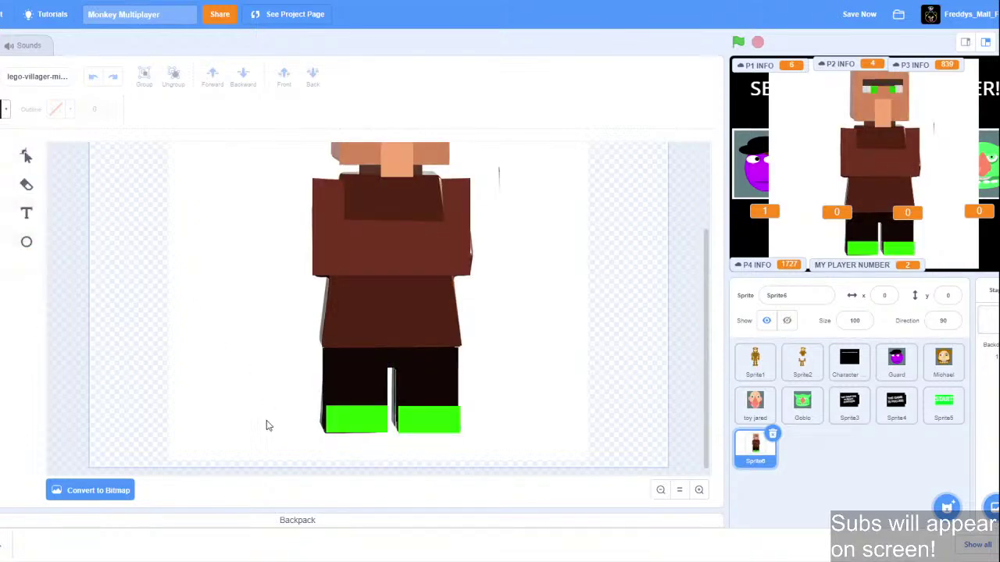
{"action": "left_click", "coordinate": [353, 419]}
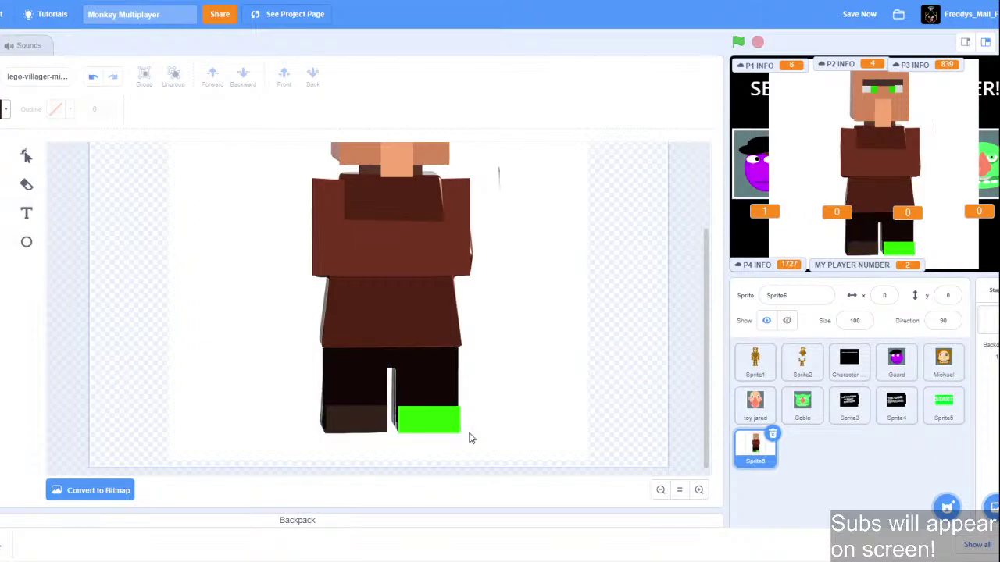
{"action": "left_click", "coordinate": [446, 419]}
Delete the reference photo behind the drawn villager.
{"action": "left_click_drag", "start_coordinate": [706, 341], "coordinate": [715, 286]}
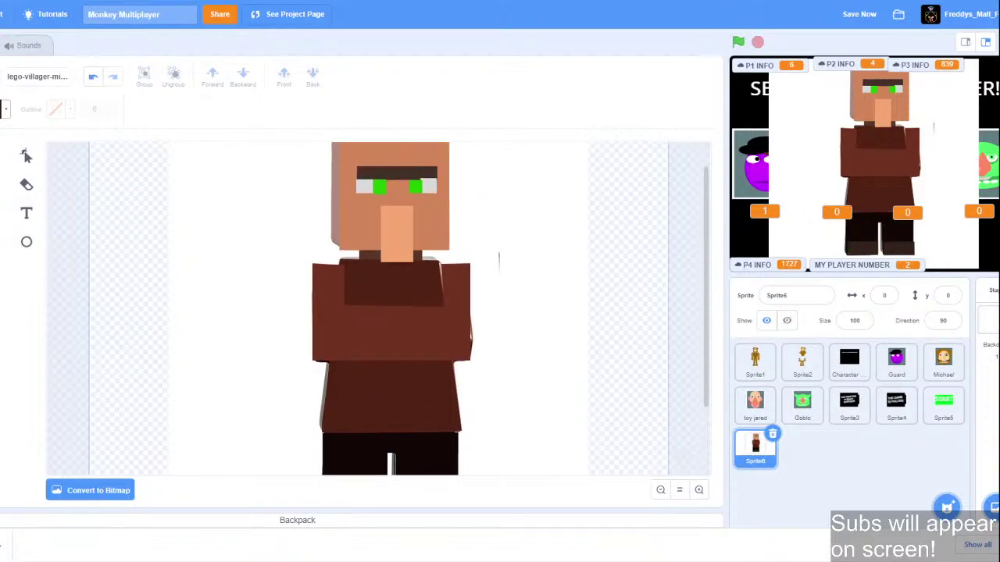
{"action": "left_click", "coordinate": [499, 258]}
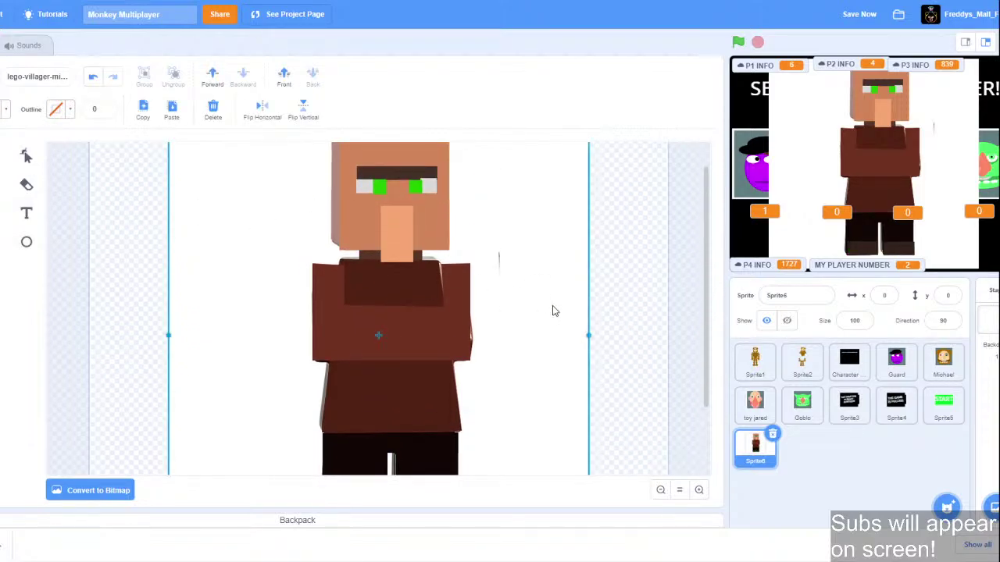
{"action": "key", "text": "Delete"}
{"action": "left_click", "coordinate": [660, 490]}
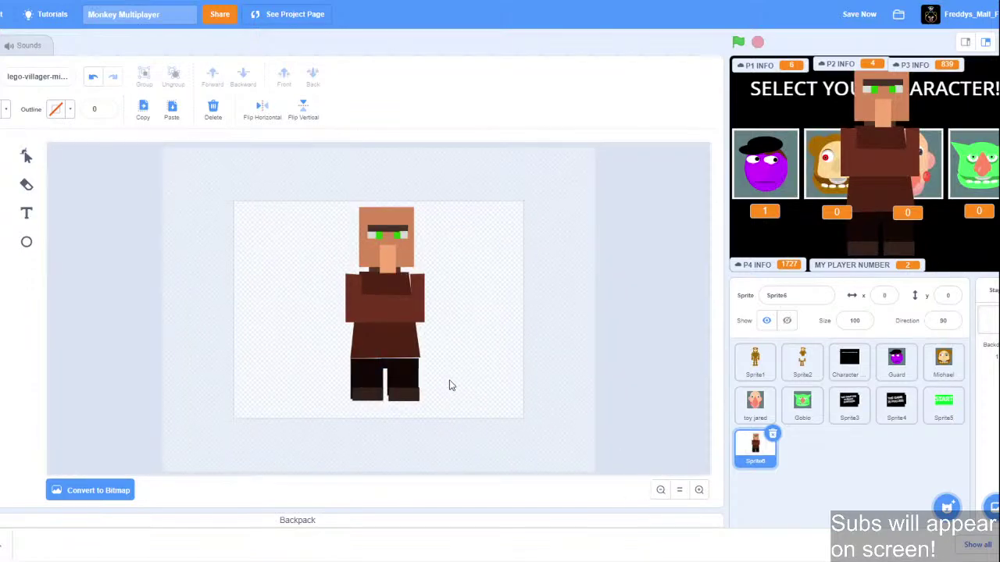
Adjust the height of the villager's legs slightly and group all of the villager's parts.
{"action": "left_click_drag", "start_coordinate": [450, 407], "coordinate": [348, 365]}
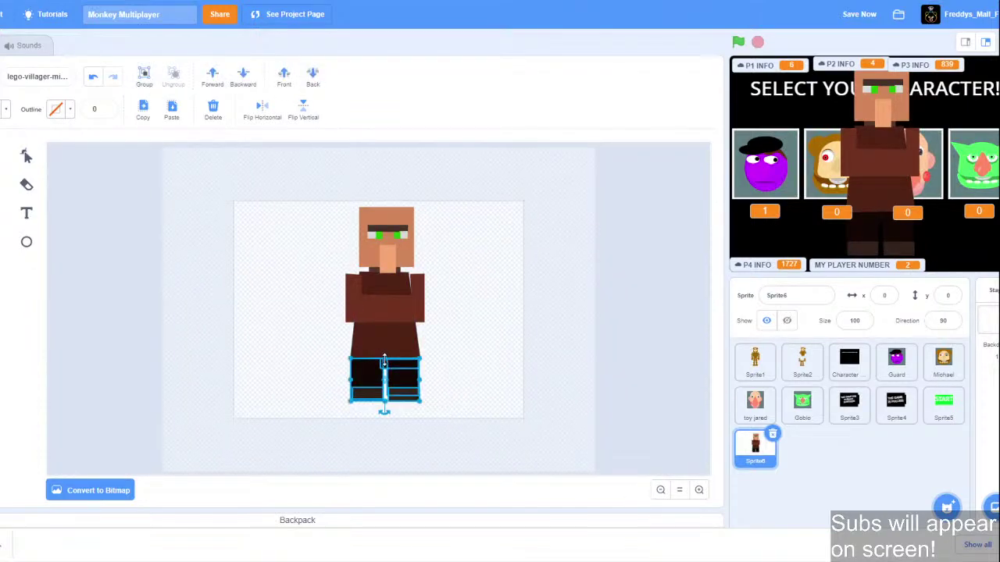
{"action": "left_click", "coordinate": [502, 371]}
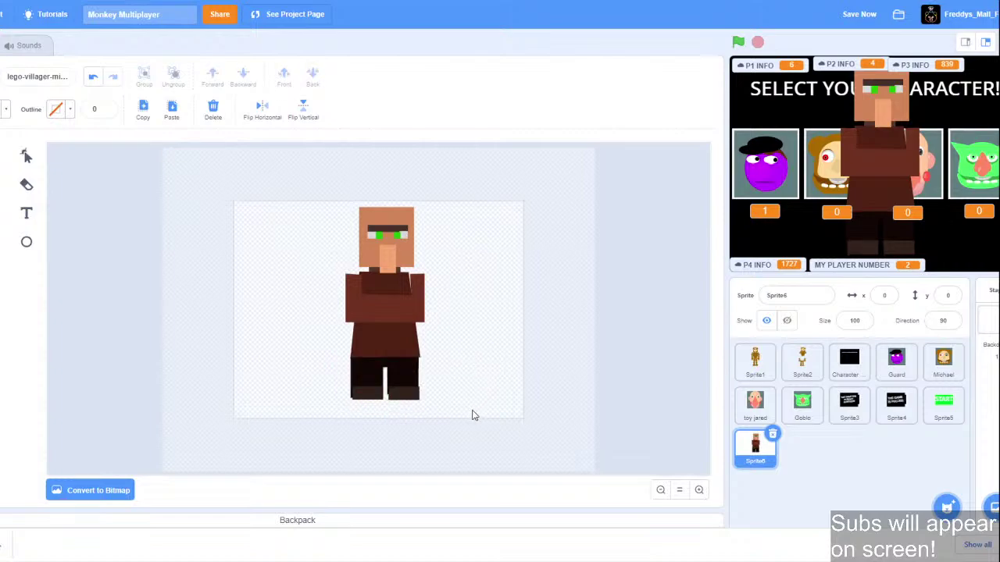
{"action": "left_click_drag", "start_coordinate": [442, 344], "coordinate": [292, 192]}
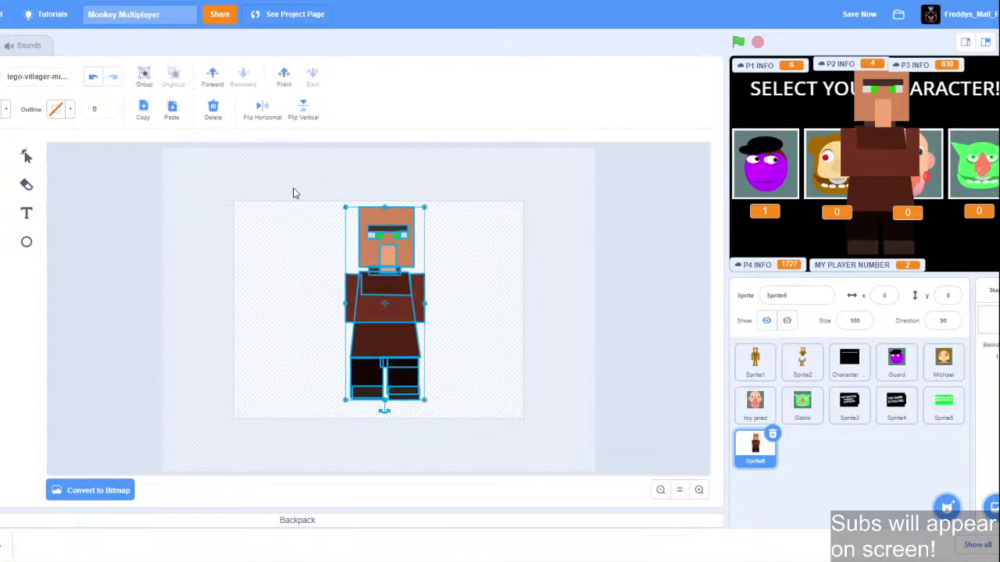
{"action": "left_click", "coordinate": [148, 78]}
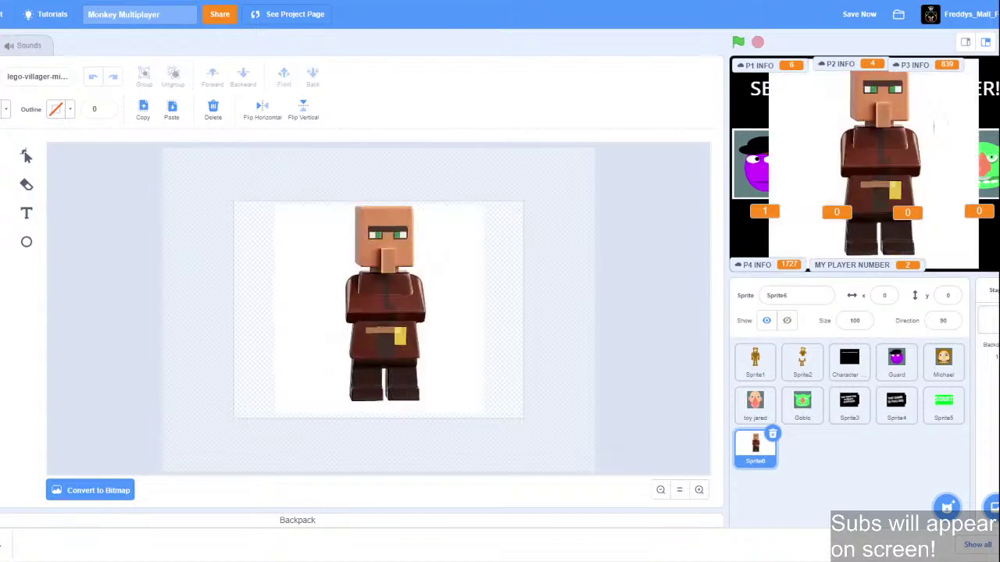
Paste the grouped villager into the green room scene in costume1 and shrink it to a small figurine.
{"action": "left_click", "coordinate": [2, 127]}
{"action": "key", "text": "ctrl+v"}
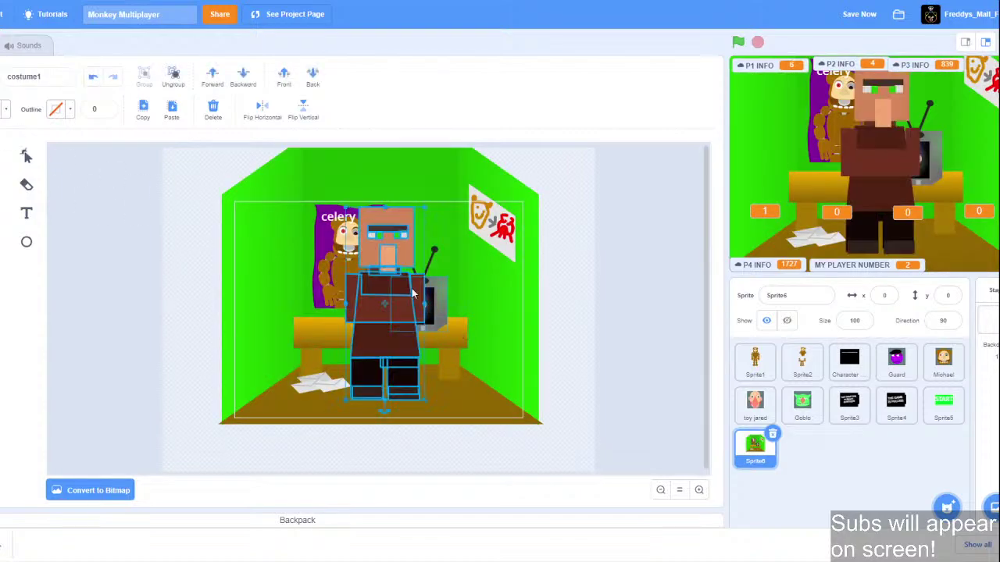
{"action": "left_click_drag", "start_coordinate": [342, 203], "coordinate": [404, 357]}
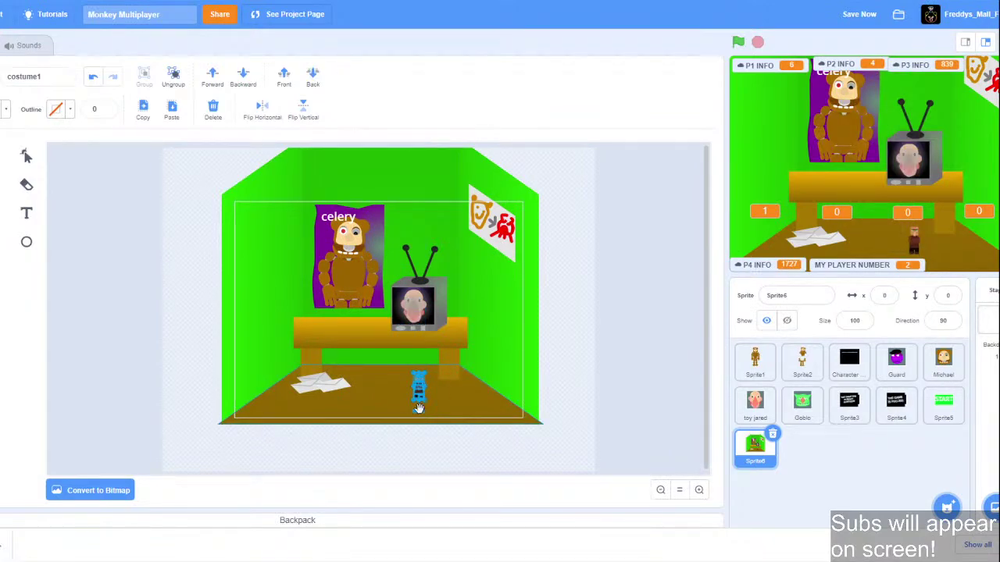
Rotate the small villager onto its side and place it on the table in front of the TV.
{"action": "left_click_drag", "start_coordinate": [417, 412], "coordinate": [426, 391]}
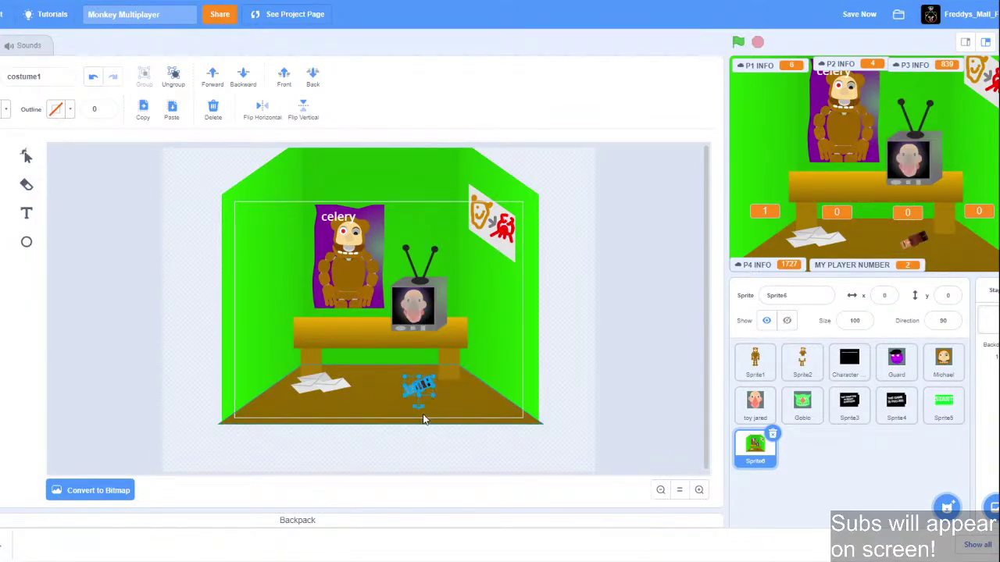
{"action": "left_click_drag", "start_coordinate": [417, 396], "coordinate": [442, 332]}
{"action": "left_click", "coordinate": [588, 299]}
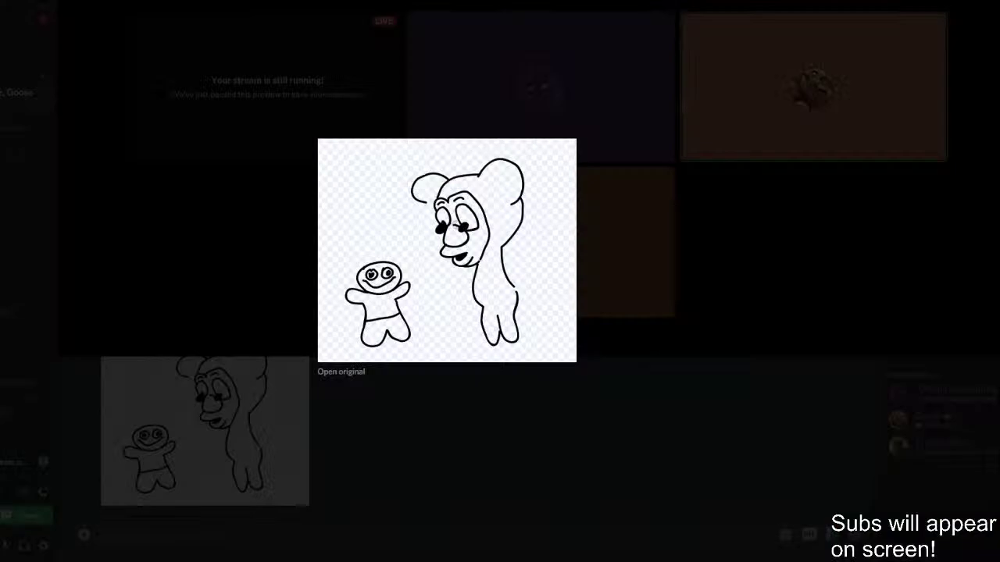
Look through the drawings and pictures shared in the Discord chat, enlarging the pencil sketch of the seated character.
{"action": "left_click", "coordinate": [328, 457]}
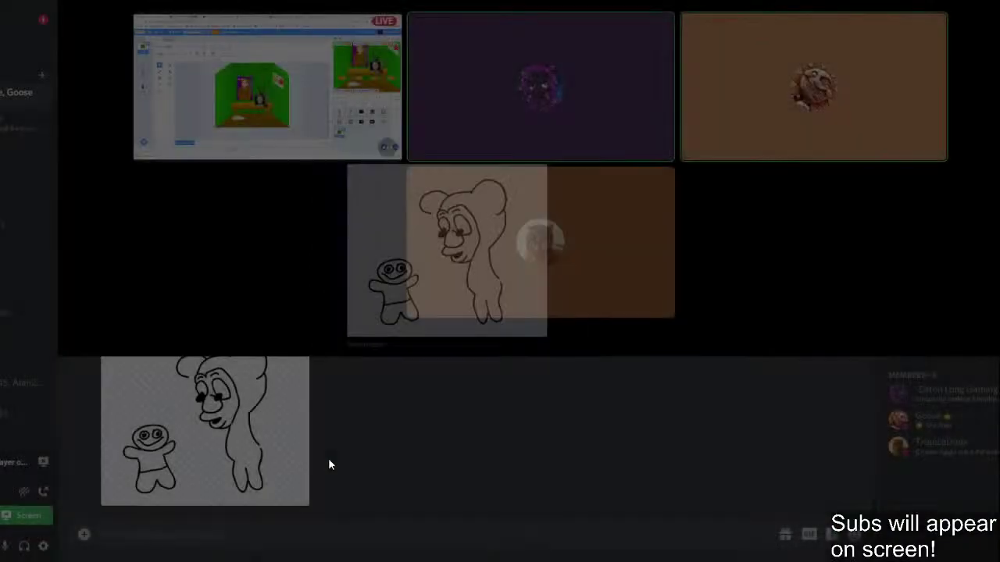
{"action": "scroll", "coordinate": [327, 449], "scroll_direction": "up", "scroll_amount": 10}
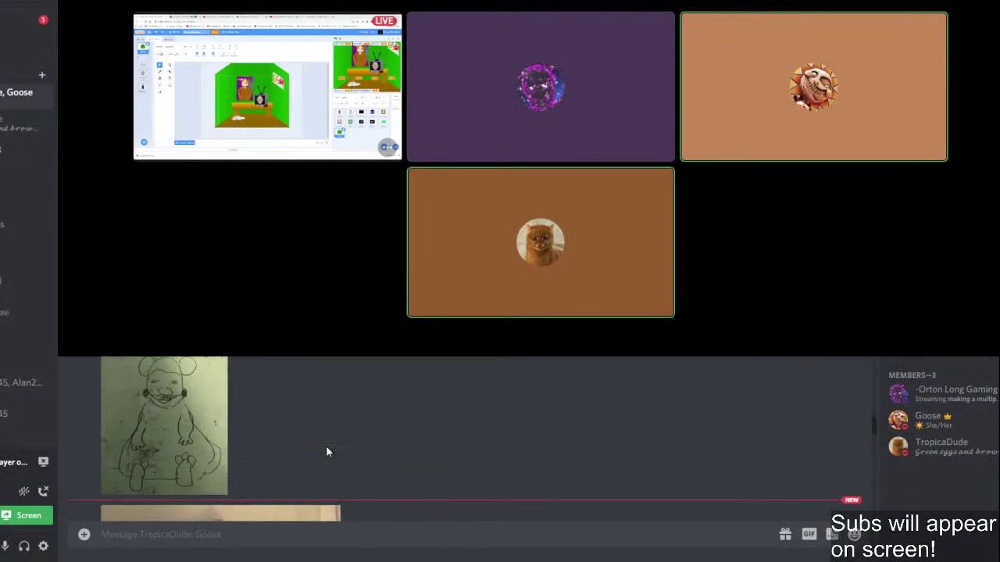
{"action": "scroll", "coordinate": [326, 451], "scroll_direction": "down", "scroll_amount": 2}
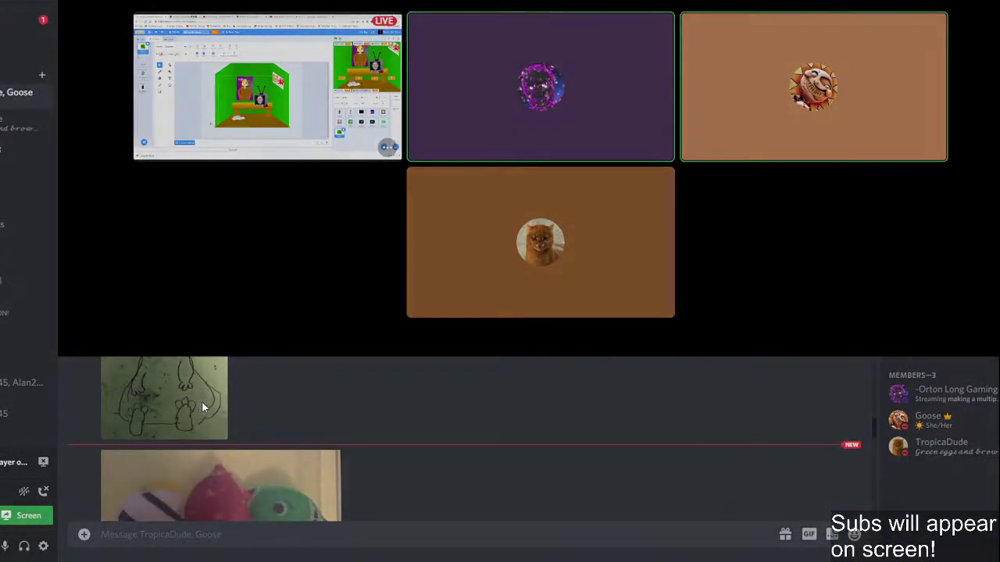
{"action": "left_click", "coordinate": [202, 407]}
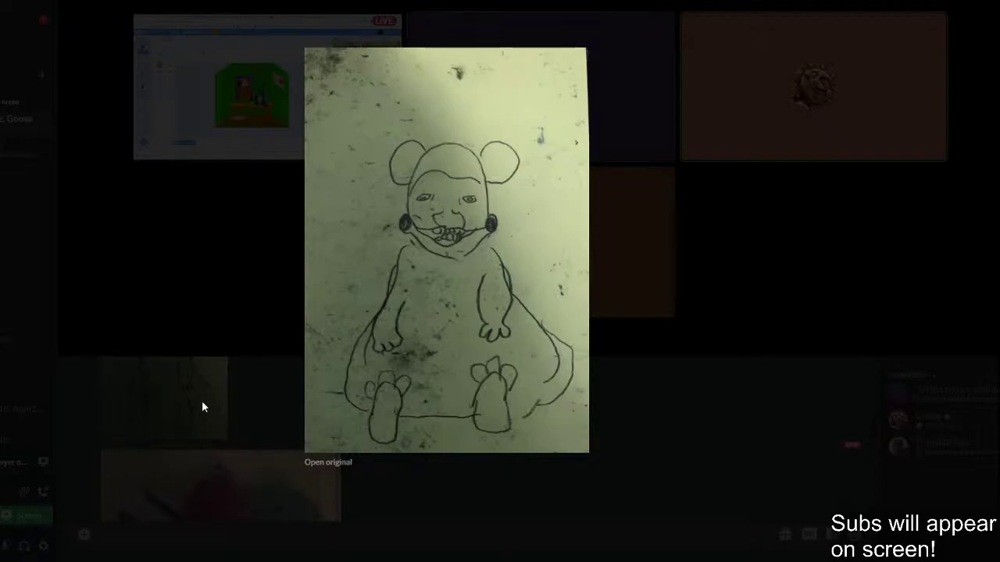
{"action": "left_click", "coordinate": [201, 407]}
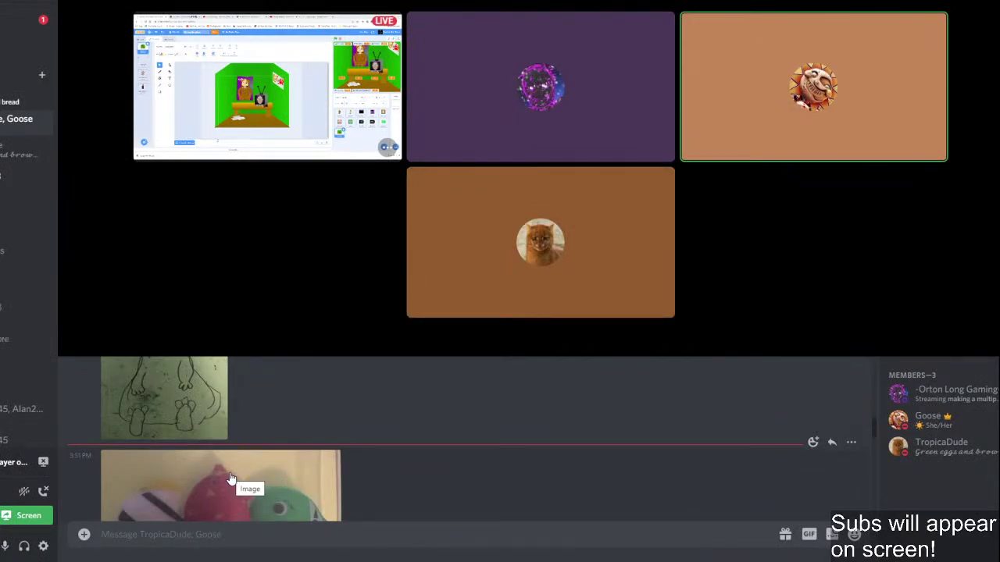
{"action": "scroll", "coordinate": [229, 473], "scroll_direction": "down", "scroll_amount": 6}
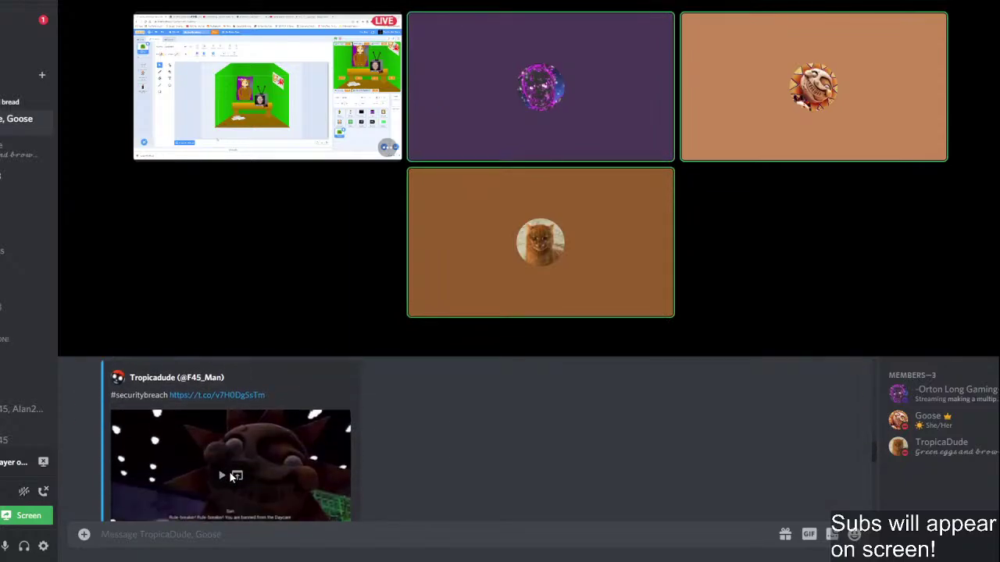
{"action": "scroll", "coordinate": [229, 474], "scroll_direction": "up", "scroll_amount": 6}
{"action": "scroll", "coordinate": [228, 475], "scroll_direction": "up", "scroll_amount": 6}
{"action": "scroll", "coordinate": [228, 474], "scroll_direction": "down", "scroll_amount": 12}
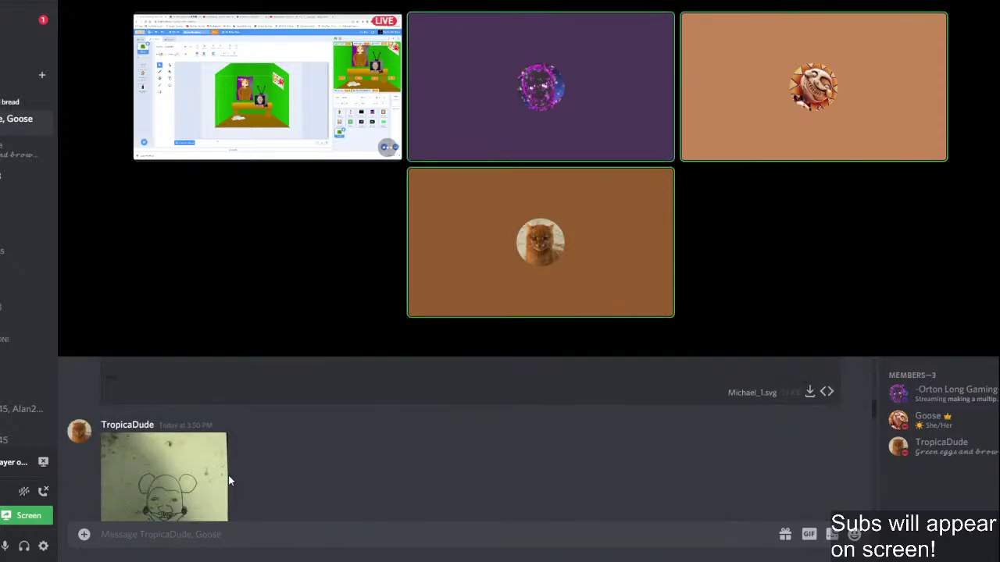
{"action": "scroll", "coordinate": [228, 474], "scroll_direction": "down", "scroll_amount": 3}
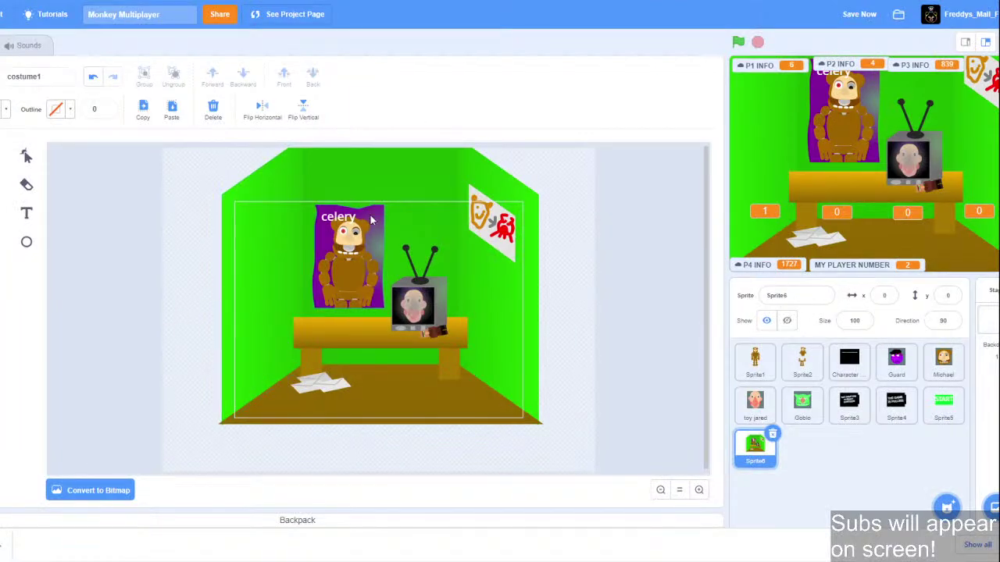
Duplicate the room's left green wall and offset the copy outward from the original.
{"action": "left_click", "coordinate": [248, 291]}
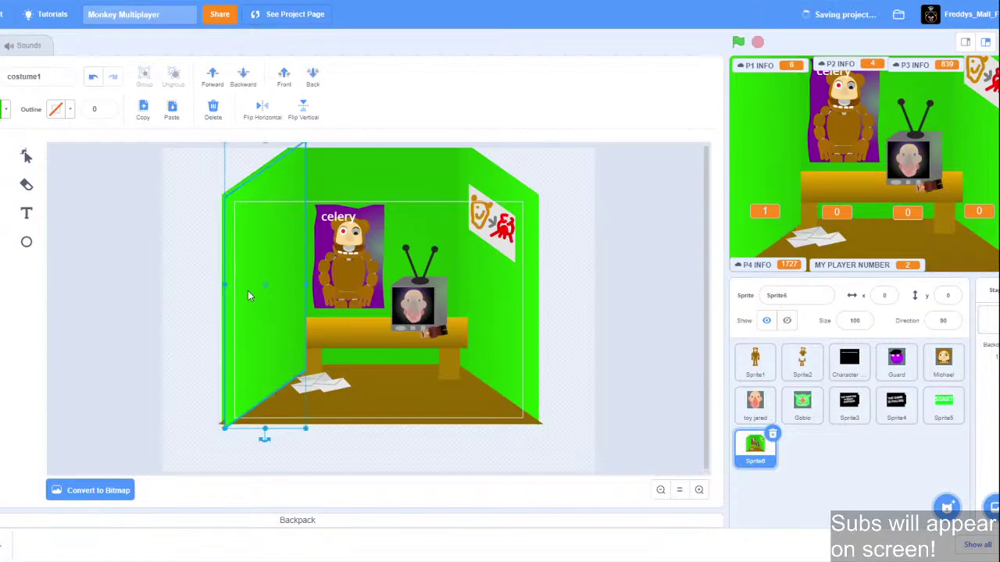
{"action": "left_click_drag", "start_coordinate": [248, 295], "coordinate": [211, 268]}
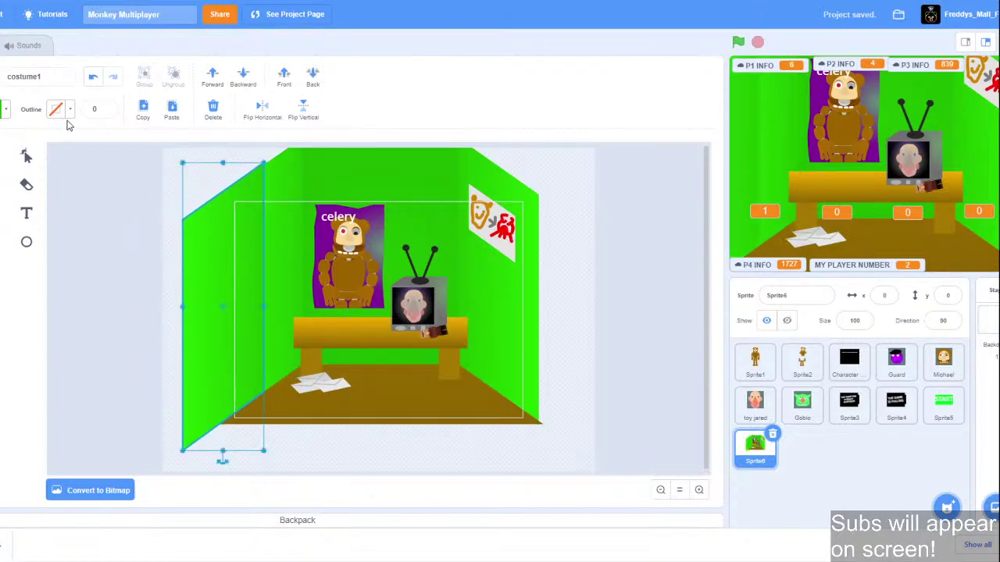
Reshape the duplicated wall by lowering its two upper corner points well below the original wall's top edge.
{"action": "left_click", "coordinate": [26, 156]}
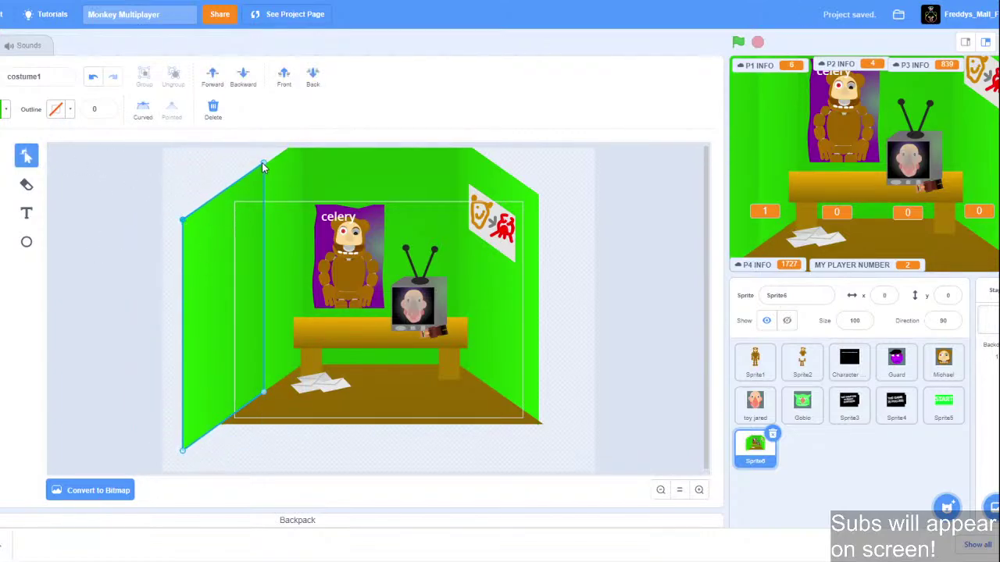
{"action": "key", "text": "Down"}
{"action": "key", "text": "Down"}
{"action": "key", "text": "Down"}
{"action": "key", "text": "Down"}
{"action": "key", "text": "Down"}
{"action": "key", "text": "Down"}
{"action": "key", "text": "Down"}
{"action": "key", "text": "Down"}
{"action": "key", "text": "Down"}
{"action": "key", "text": "Down"}
{"action": "key", "text": "Down"}
{"action": "key", "text": "Down"}
{"action": "key", "text": "Down"}
{"action": "key", "text": "Down"}
{"action": "key", "text": "Down"}
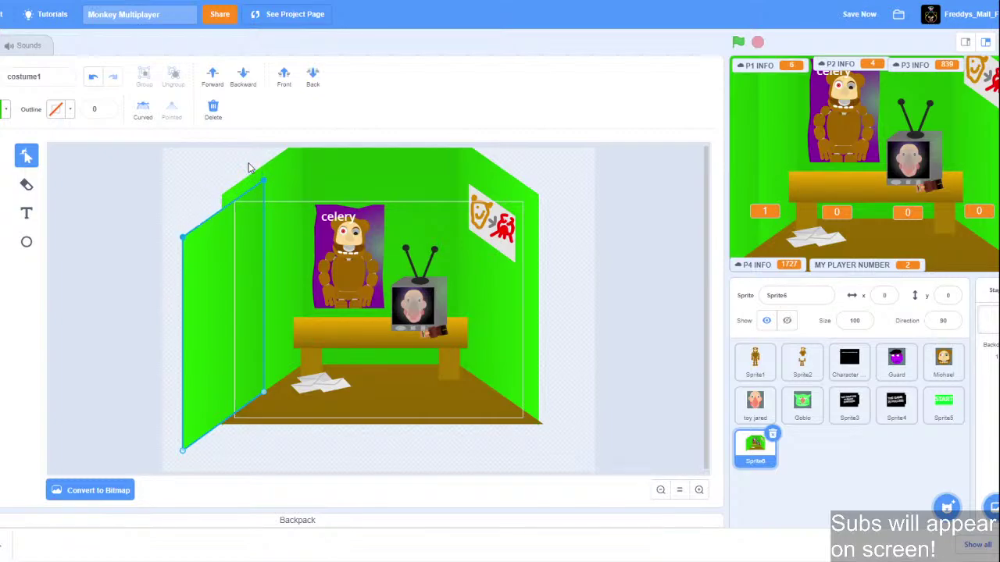
{"action": "key", "text": "Down"}
{"action": "key", "text": "Down"}
{"action": "key", "text": "Down"}
{"action": "key", "text": "Down"}
{"action": "key", "text": "Down"}
{"action": "key", "text": "Down"}
{"action": "key", "text": "Down"}
{"action": "key", "text": "Down"}
{"action": "key", "text": "Down"}
{"action": "key", "text": "Down"}
{"action": "key", "text": "Down"}
{"action": "key", "text": "Down"}
{"action": "key", "text": "Down"}
{"action": "key", "text": "Down"}
{"action": "key", "text": "Down"}
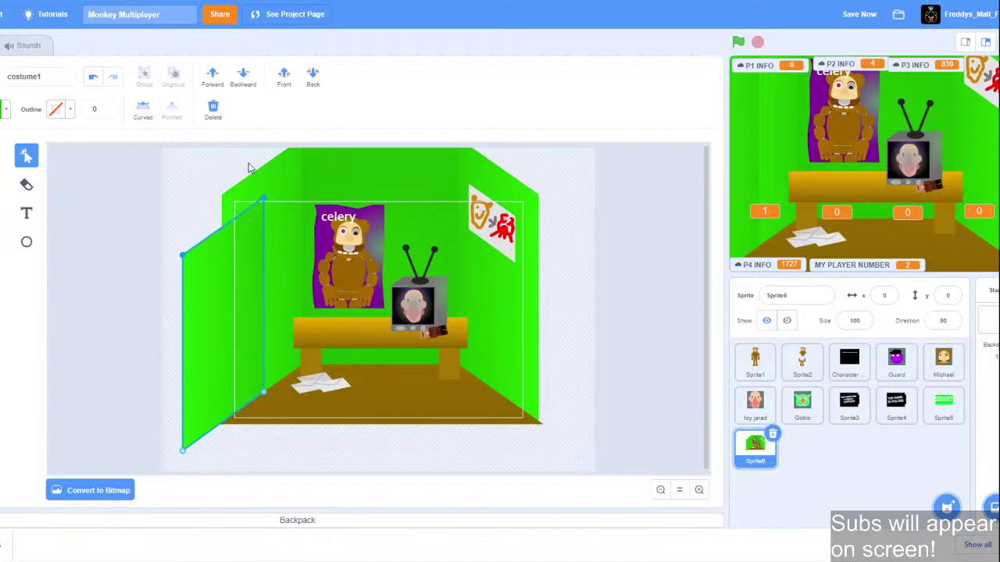
{"action": "key", "text": "Down"}
{"action": "key", "text": "Down"}
{"action": "key", "text": "Down"}
{"action": "key", "text": "Down"}
{"action": "key", "text": "Down"}
{"action": "key", "text": "Down"}
{"action": "key", "text": "Down"}
{"action": "key", "text": "Down"}
{"action": "key", "text": "Down"}
{"action": "key", "text": "Down"}
{"action": "key", "text": "Down"}
{"action": "key", "text": "Down"}
{"action": "key", "text": "Down"}
{"action": "key", "text": "Down"}
{"action": "key", "text": "Down"}
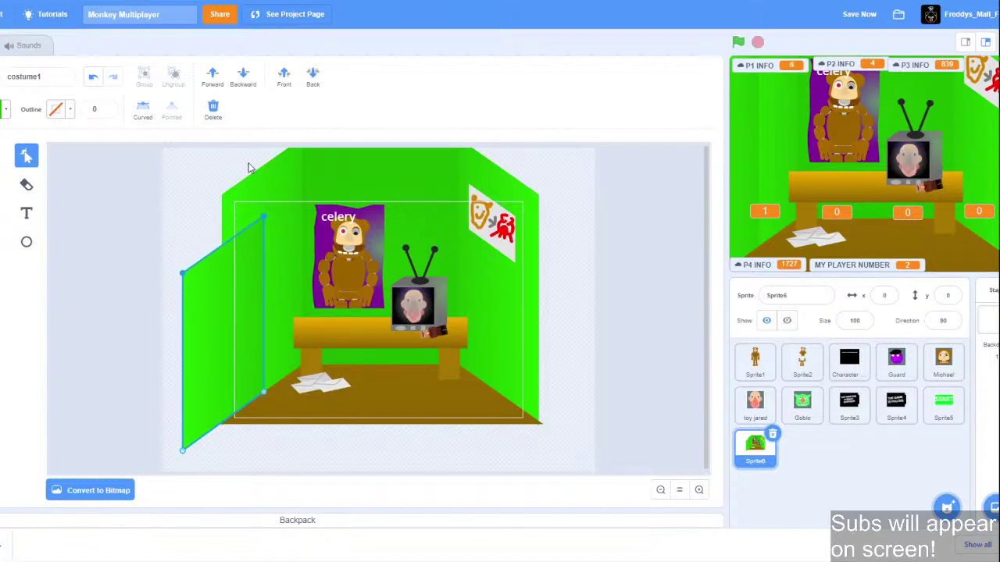
{"action": "key", "text": "Down"}
{"action": "key", "text": "Down"}
{"action": "key", "text": "Down"}
{"action": "key", "text": "Down"}
{"action": "key", "text": "Down"}
{"action": "key", "text": "Down"}
{"action": "key", "text": "Down"}
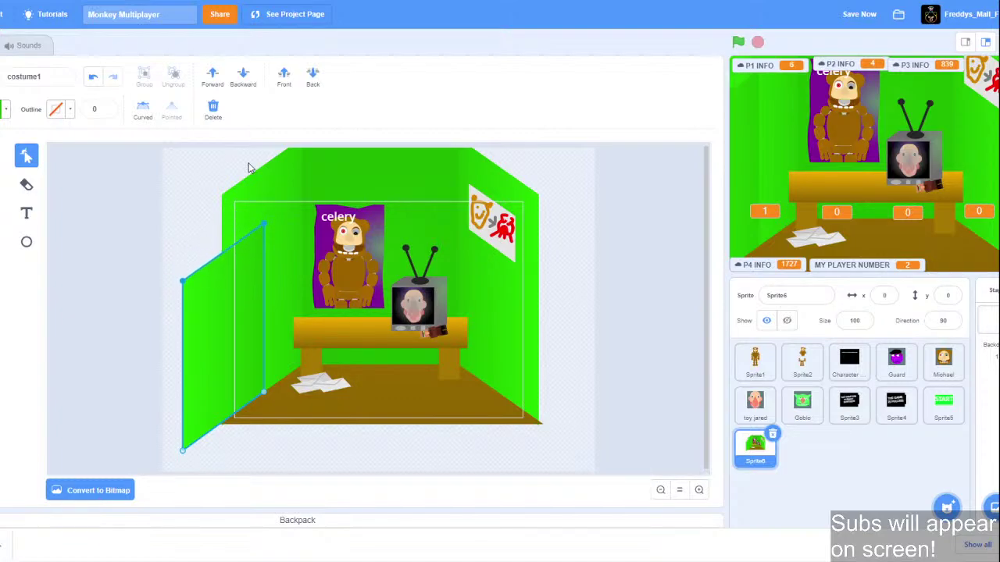
Lower the duplicated wall's two upper corner points further, shortening it to a low panel with its inner corner about level with the tabletop.
{"action": "key", "text": "Down"}
{"action": "key", "text": "Down"}
{"action": "key", "text": "Down"}
{"action": "key", "text": "Down"}
{"action": "key", "text": "Down"}
{"action": "key", "text": "Down"}
{"action": "key", "text": "Down"}
{"action": "key", "text": "Down"}
{"action": "key", "text": "Down"}
{"action": "key", "text": "Down"}
{"action": "key", "text": "Down"}
{"action": "key", "text": "Down"}
{"action": "key", "text": "Down"}
{"action": "key", "text": "Down"}
{"action": "key", "text": "Down"}
{"action": "key", "text": "Down"}
{"action": "key", "text": "Down"}
{"action": "key", "text": "Down"}
{"action": "key", "text": "Down"}
{"action": "key", "text": "Down"}
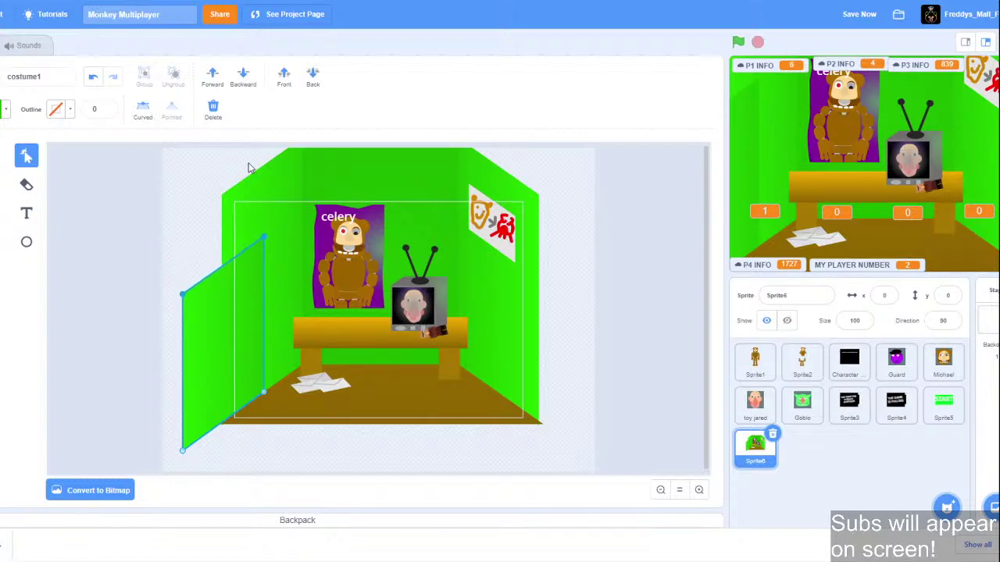
{"action": "key", "text": "Down"}
{"action": "key", "text": "Down"}
{"action": "key", "text": "Down"}
{"action": "key", "text": "Down"}
{"action": "key", "text": "Down"}
{"action": "key", "text": "Down"}
{"action": "key", "text": "Down"}
{"action": "key", "text": "Down"}
{"action": "key", "text": "Down"}
{"action": "key", "text": "Down"}
{"action": "key", "text": "Down"}
{"action": "key", "text": "Down"}
{"action": "key", "text": "Down"}
{"action": "key", "text": "Down"}
{"action": "key", "text": "Down"}
{"action": "key", "text": "Down"}
{"action": "key", "text": "Down"}
{"action": "key", "text": "Down"}
{"action": "key", "text": "Down"}
{"action": "key", "text": "Down"}
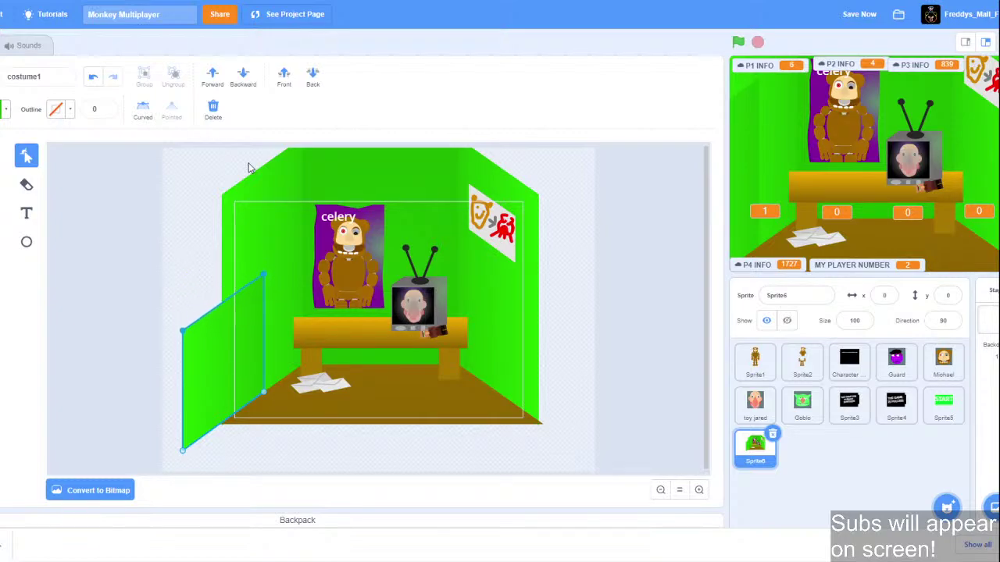
{"action": "key", "text": "Down"}
{"action": "key", "text": "Down"}
{"action": "key", "text": "Down"}
{"action": "key", "text": "Down"}
{"action": "key", "text": "Down"}
{"action": "key", "text": "Down"}
{"action": "key", "text": "Down"}
{"action": "key", "text": "Down"}
{"action": "key", "text": "Down"}
{"action": "key", "text": "Down"}
{"action": "key", "text": "Down"}
{"action": "key", "text": "Down"}
{"action": "key", "text": "Down"}
{"action": "key", "text": "Down"}
{"action": "key", "text": "Down"}
{"action": "key", "text": "Down"}
{"action": "key", "text": "Down"}
{"action": "key", "text": "Down"}
{"action": "key", "text": "Down"}
{"action": "key", "text": "Down"}
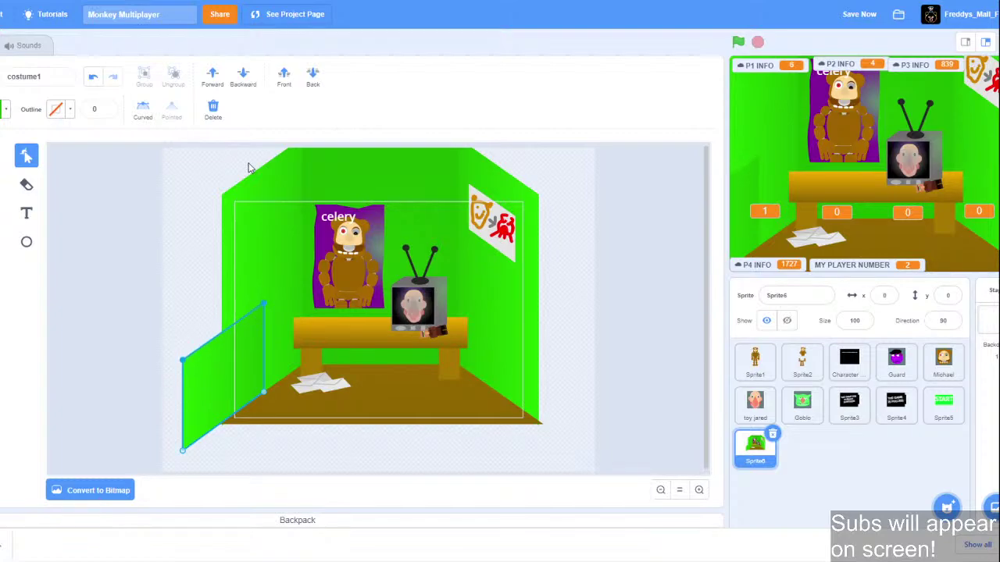
{"action": "key", "text": "Down"}
{"action": "key", "text": "Down"}
{"action": "key", "text": "Down"}
{"action": "key", "text": "Down"}
{"action": "key", "text": "Down"}
{"action": "key", "text": "Down"}
{"action": "key", "text": "Down"}
{"action": "key", "text": "Down"}
{"action": "key", "text": "Down"}
{"action": "key", "text": "Down"}
{"action": "key", "text": "Down"}
{"action": "key", "text": "Down"}
{"action": "key", "text": "Down"}
{"action": "key", "text": "Down"}
{"action": "key", "text": "Down"}
{"action": "key", "text": "Down"}
{"action": "key", "text": "Down"}
{"action": "key", "text": "Down"}
{"action": "key", "text": "Down"}
{"action": "key", "text": "Down"}
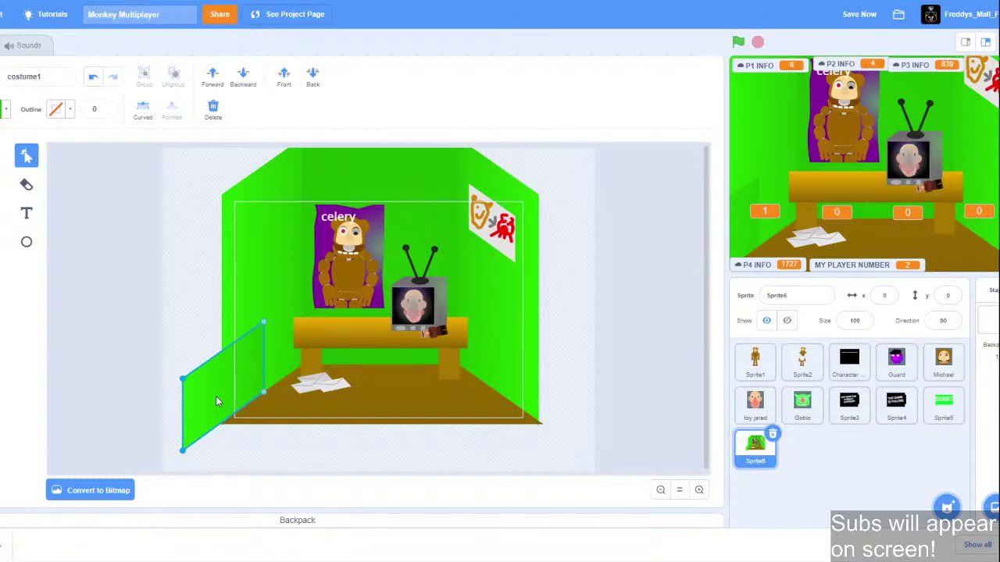
Move the low green panel's two outer corner points inward and up so its lower edge follows the floor's left edge.
{"action": "key", "text": "Right"}
{"action": "key", "text": "Right"}
{"action": "key", "text": "Right"}
{"action": "key", "text": "Right"}
{"action": "key", "text": "Right"}
{"action": "key", "text": "Right"}
{"action": "key", "text": "Right"}
{"action": "key", "text": "Right"}
{"action": "key", "text": "Right"}
{"action": "key", "text": "Right"}
{"action": "key", "text": "Right"}
{"action": "key", "text": "Right"}
{"action": "key", "text": "Right"}
{"action": "key", "text": "Right"}
{"action": "key", "text": "Right"}
{"action": "key", "text": "Right"}
{"action": "key", "text": "Right"}
{"action": "key", "text": "Right"}
{"action": "key", "text": "Right"}
{"action": "key", "text": "Right"}
{"action": "key", "text": "Right"}
{"action": "key", "text": "Right"}
{"action": "key", "text": "Right"}
{"action": "key", "text": "Right"}
{"action": "key", "text": "Right"}
{"action": "key", "text": "Right"}
{"action": "key", "text": "Right"}
{"action": "key", "text": "Right"}
{"action": "key", "text": "Right"}
{"action": "key", "text": "Right"}
{"action": "key", "text": "Right"}
{"action": "key", "text": "Right"}
{"action": "key", "text": "Right"}
{"action": "key", "text": "Right"}
{"action": "key", "text": "Right"}
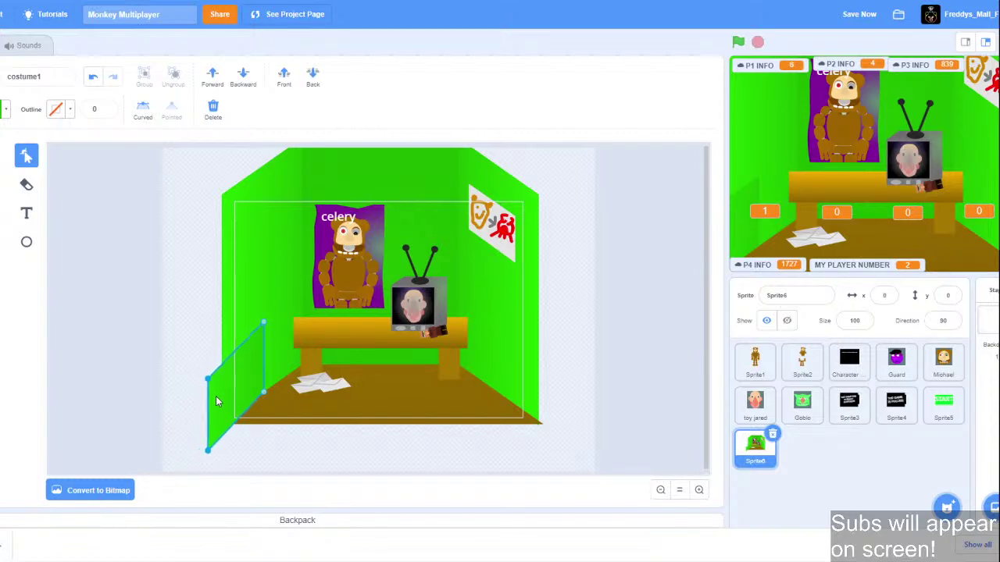
{"action": "key", "text": "Up"}
{"action": "key", "text": "Up"}
{"action": "key", "text": "Up"}
{"action": "key", "text": "Up"}
{"action": "key", "text": "Up"}
{"action": "key", "text": "Up"}
{"action": "key", "text": "Up"}
{"action": "key", "text": "Up"}
{"action": "key", "text": "Up"}
{"action": "key", "text": "Up"}
{"action": "key", "text": "Up"}
{"action": "key", "text": "Up"}
{"action": "key", "text": "Up"}
{"action": "key", "text": "Up"}
{"action": "key", "text": "Up"}
{"action": "key", "text": "Up"}
{"action": "key", "text": "Up"}
{"action": "key", "text": "Up"}
{"action": "key", "text": "Up"}
{"action": "key", "text": "Up"}
{"action": "key", "text": "Up"}
{"action": "key", "text": "Up"}
{"action": "key", "text": "Up"}
{"action": "key", "text": "Up"}
{"action": "key", "text": "Up"}
{"action": "key", "text": "Up"}
{"action": "key", "text": "Up"}
{"action": "key", "text": "Up"}
{"action": "key", "text": "Up"}
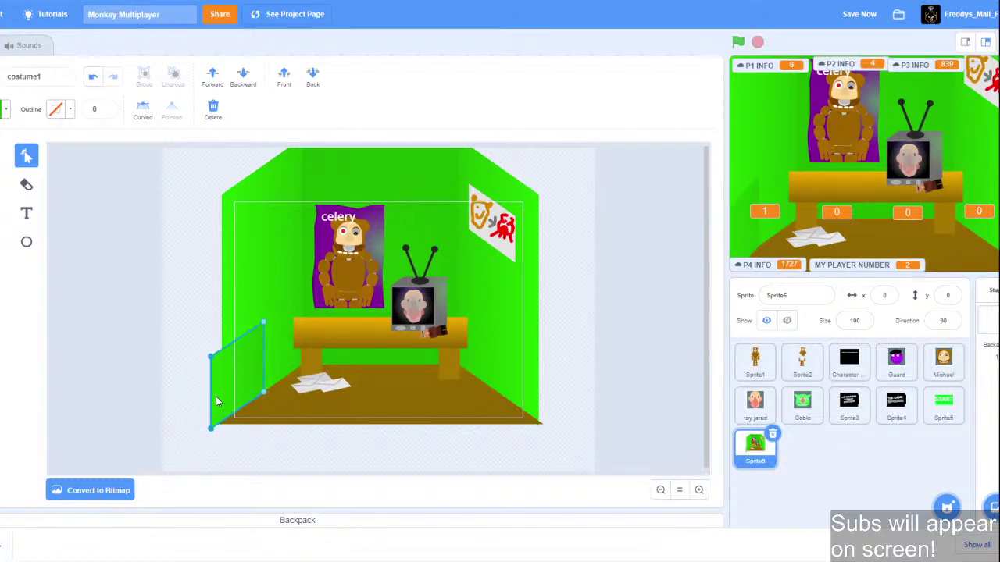
Nudge the low green panel's two outer corner points inward and slightly up so they meet the room's front-left floor corner.
{"action": "key", "text": "Right"}
{"action": "key", "text": "Right"}
{"action": "key", "text": "Right"}
{"action": "key", "text": "Right"}
{"action": "key", "text": "Right"}
{"action": "key", "text": "Right"}
{"action": "key", "text": "Right"}
{"action": "key", "text": "Right"}
{"action": "key", "text": "Right"}
{"action": "key", "text": "Right"}
{"action": "key", "text": "Right"}
{"action": "key", "text": "Up"}
{"action": "key", "text": "Up"}
{"action": "key", "text": "Up"}
{"action": "key", "text": "Up"}
{"action": "key", "text": "Up"}
{"action": "key", "text": "Up"}
{"action": "key", "text": "Up"}
{"action": "key", "text": "Up"}
{"action": "key", "text": "s"}
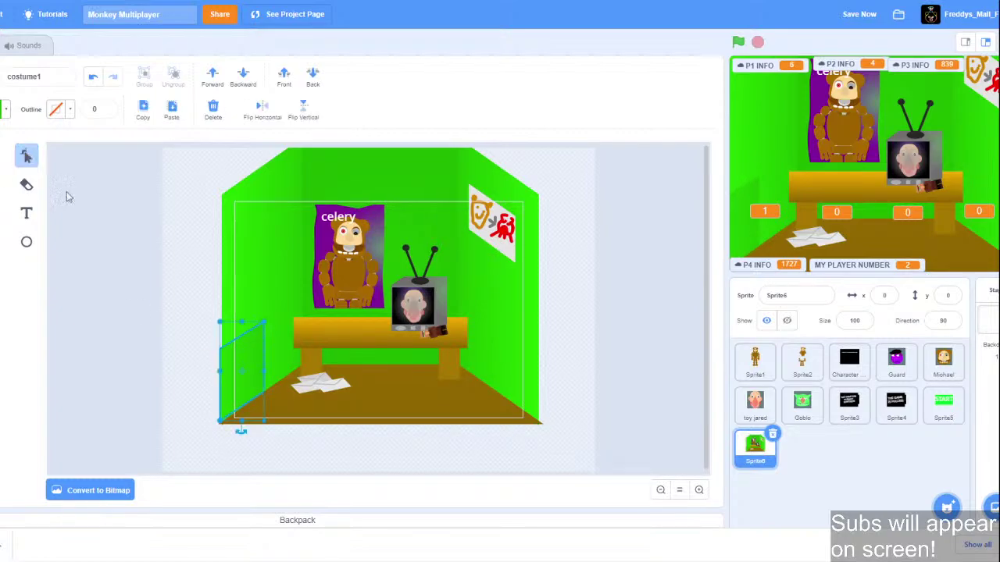
Move the green panel up the left wall beside the purple poster and narrow it by shifting its outer corner points inward.
{"action": "left_click_drag", "start_coordinate": [240, 361], "coordinate": [281, 245]}
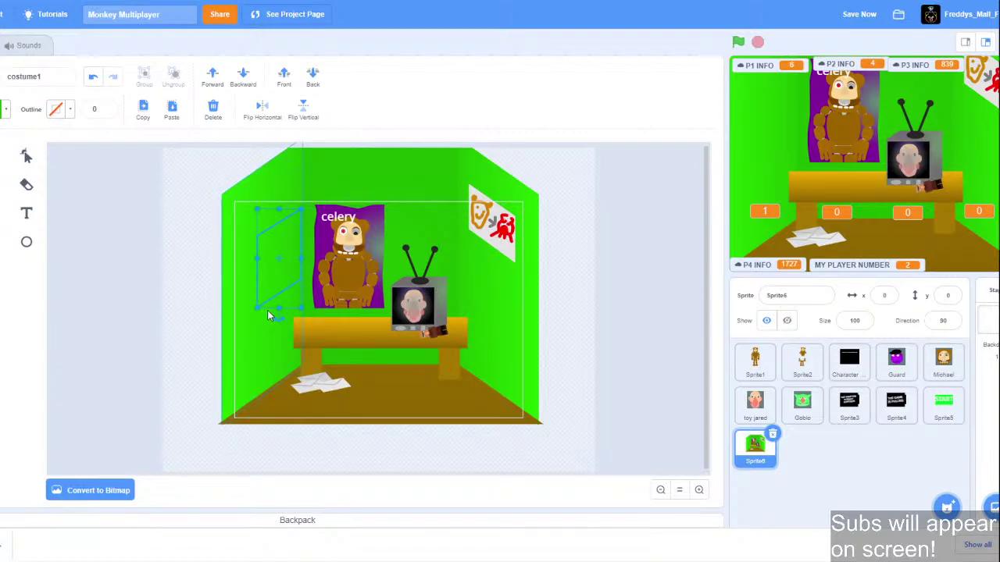
{"action": "double_click", "coordinate": [265, 255]}
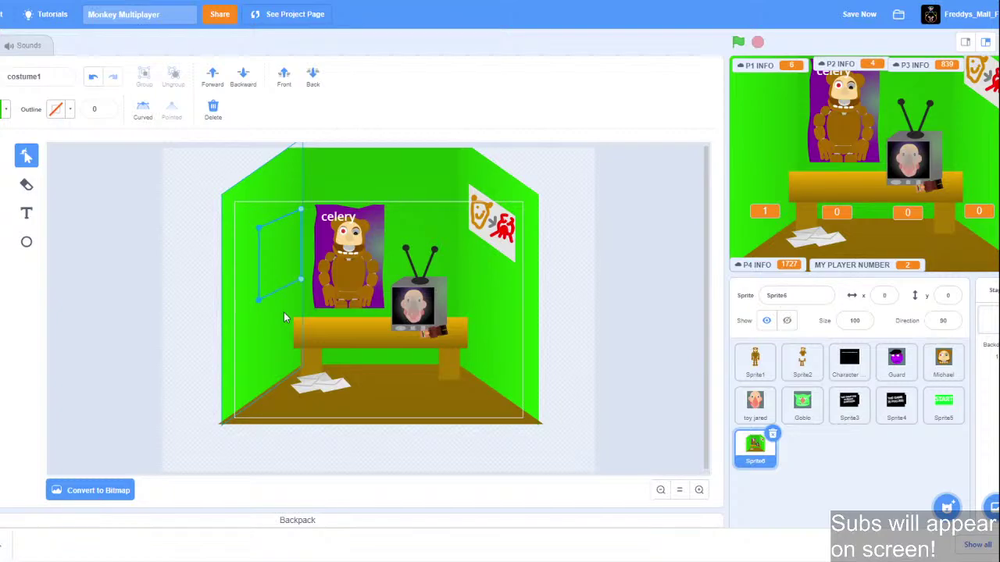
{"action": "key", "text": "Down"}
{"action": "key", "text": "Down"}
{"action": "key", "text": "Down"}
{"action": "key", "text": "Down"}
{"action": "key", "text": "Down"}
{"action": "key", "text": "Down"}
{"action": "key", "text": "Down"}
{"action": "key", "text": "Down"}
{"action": "key", "text": "Right"}
{"action": "key", "text": "Right"}
{"action": "key", "text": "Right"}
{"action": "key", "text": "Right"}
{"action": "key", "text": "Right"}
{"action": "key", "text": "Right"}
{"action": "key", "text": "Right"}
{"action": "key", "text": "Right"}
{"action": "key", "text": "Right"}
{"action": "key", "text": "Right"}
{"action": "key", "text": "Right"}
{"action": "key", "text": "Right"}
{"action": "key", "text": "Right"}
{"action": "key", "text": "Right"}
{"action": "key", "text": "Up"}
{"action": "key", "text": "Up"}
{"action": "key", "text": "Up"}
{"action": "key", "text": "Up"}
{"action": "key", "text": "Up"}
{"action": "key", "text": "Up"}
{"action": "key", "text": "Up"}
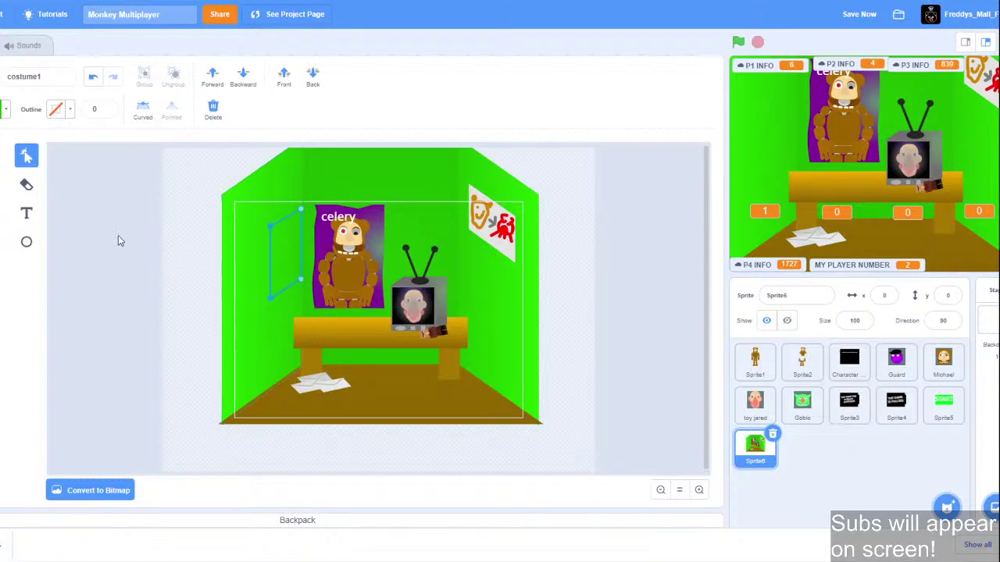
Recolour the panel on the left wall from green to light grey.
{"action": "left_click", "coordinate": [3, 213]}
{"action": "left_click", "coordinate": [5, 108]}
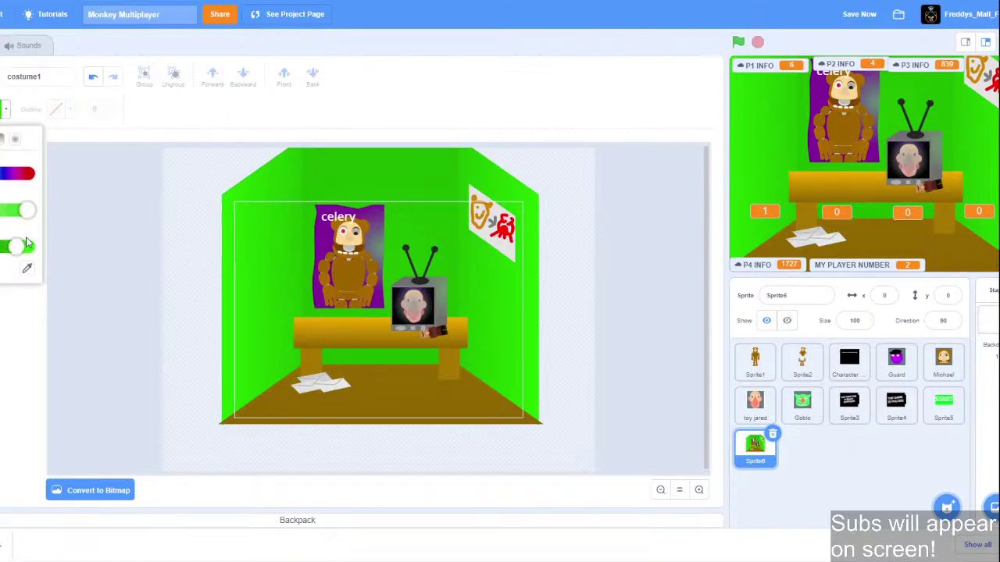
{"action": "left_click_drag", "start_coordinate": [31, 211], "coordinate": [1, 216]}
{"action": "left_click", "coordinate": [288, 248]}
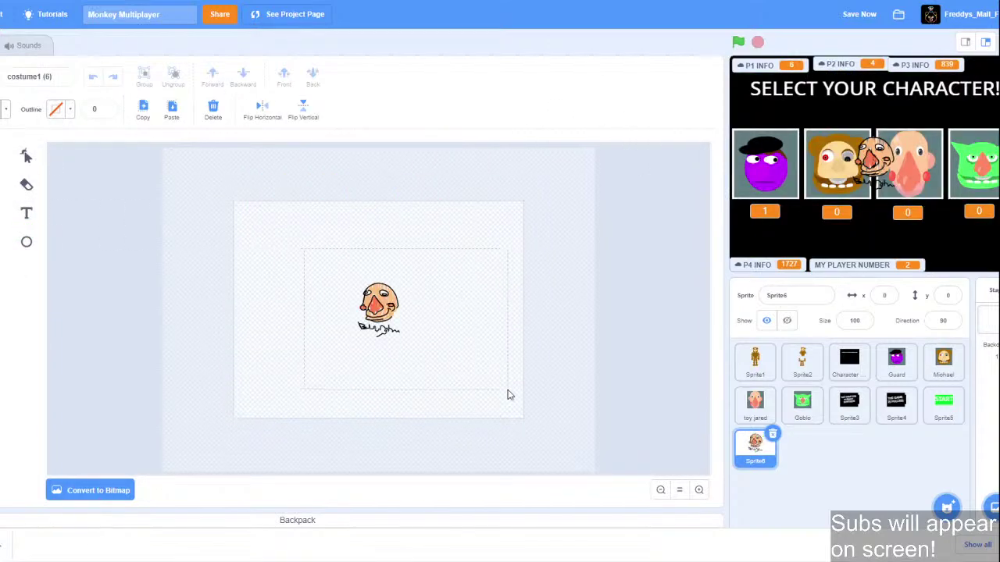
Copy the signed face drawing from costume1 (6) into the room costume and place it on the back wall above the television.
{"action": "key", "text": "ctrl+a"}
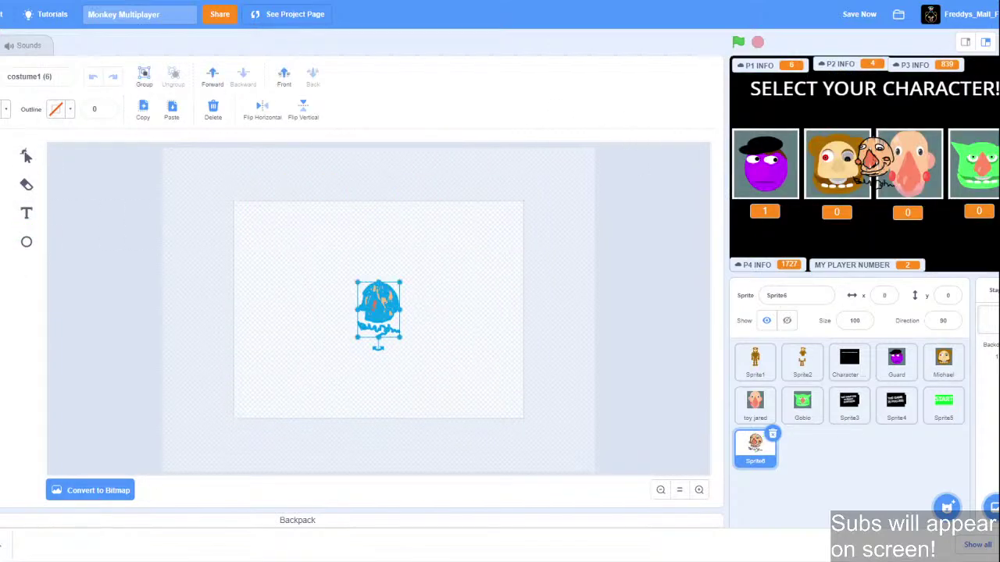
{"action": "key", "text": "ctrl+v"}
{"action": "left_click_drag", "start_coordinate": [381, 307], "coordinate": [421, 223]}
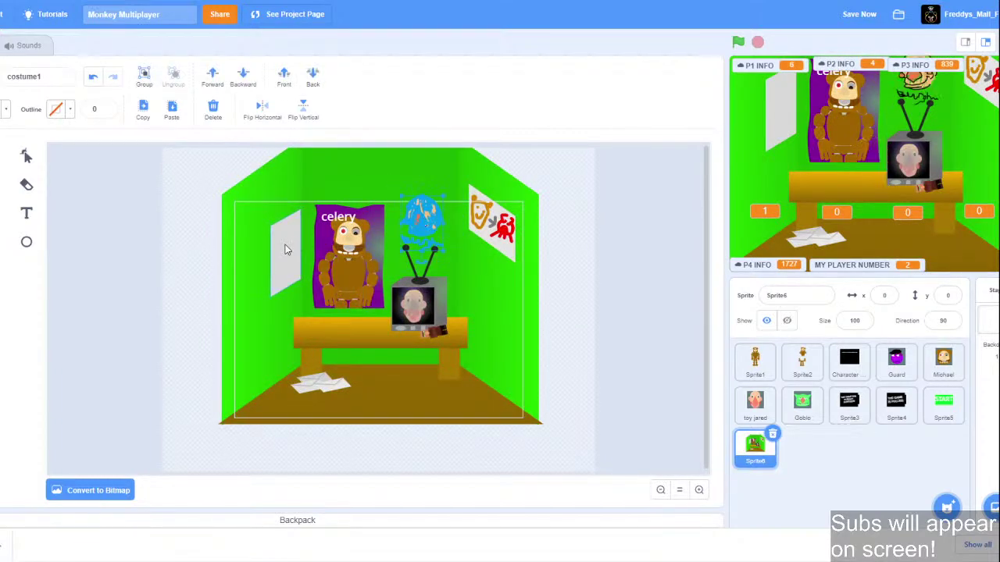
Delete the light grey panel from the left wall.
{"action": "left_click", "coordinate": [286, 249]}
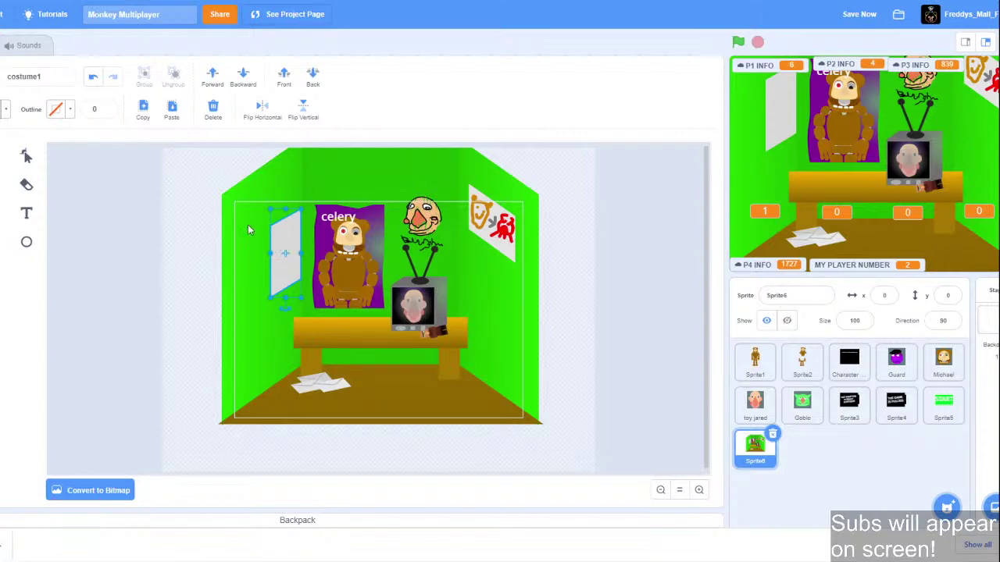
{"action": "key", "text": "Delete"}
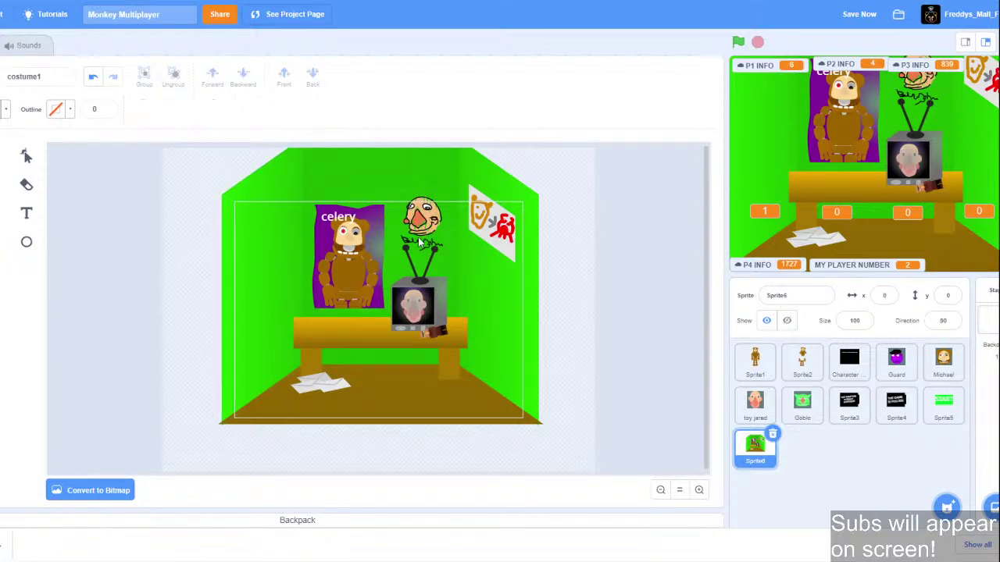
Draw a light grey rectangle around the signed face drawing and layer it behind the drawing but in front of the wall.
{"action": "left_click_drag", "start_coordinate": [396, 200], "coordinate": [448, 256]}
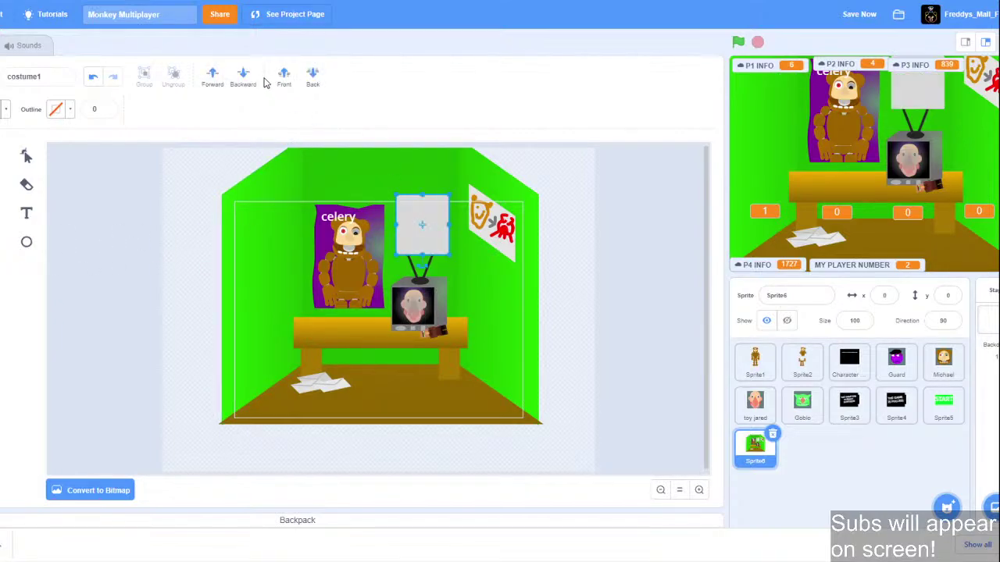
{"action": "left_click", "coordinate": [312, 78]}
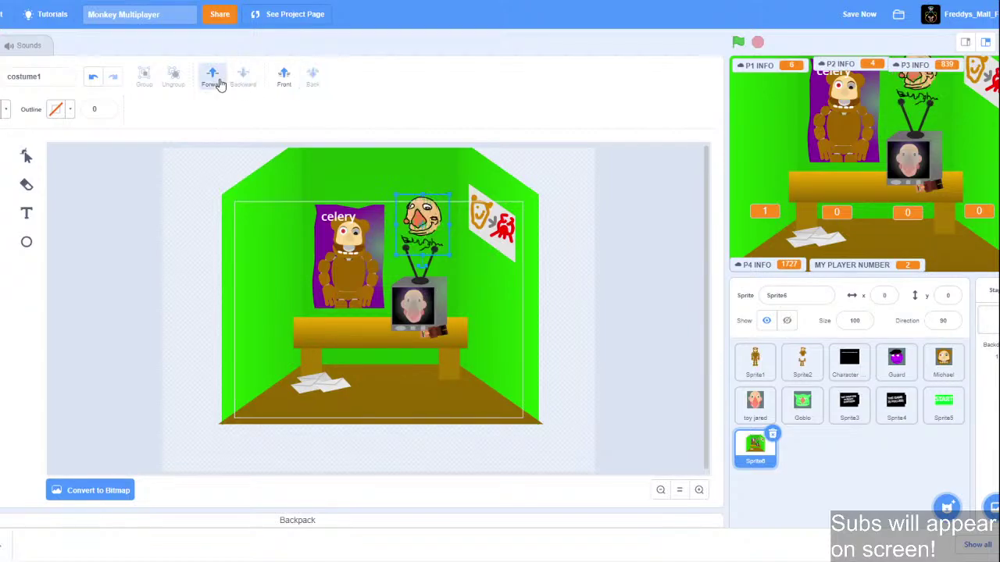
{"action": "left_click", "coordinate": [219, 83]}
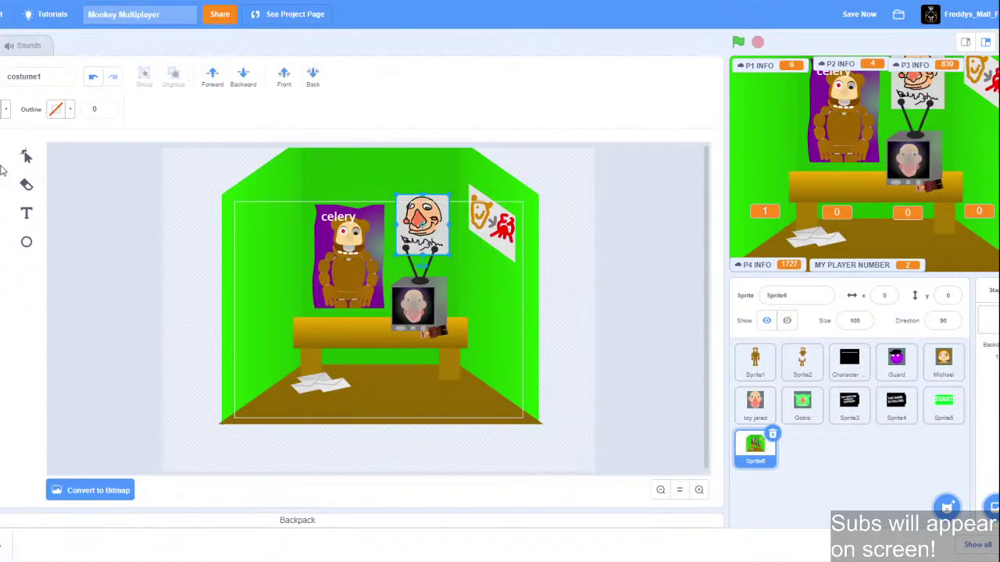
{"action": "left_click", "coordinate": [581, 236]}
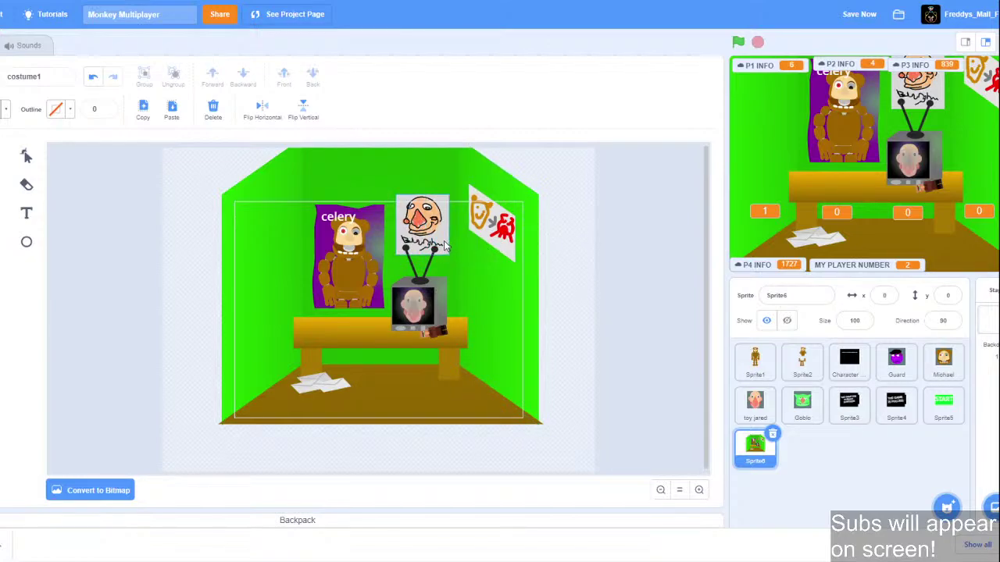
{"action": "left_click_drag", "start_coordinate": [444, 246], "coordinate": [438, 245]}
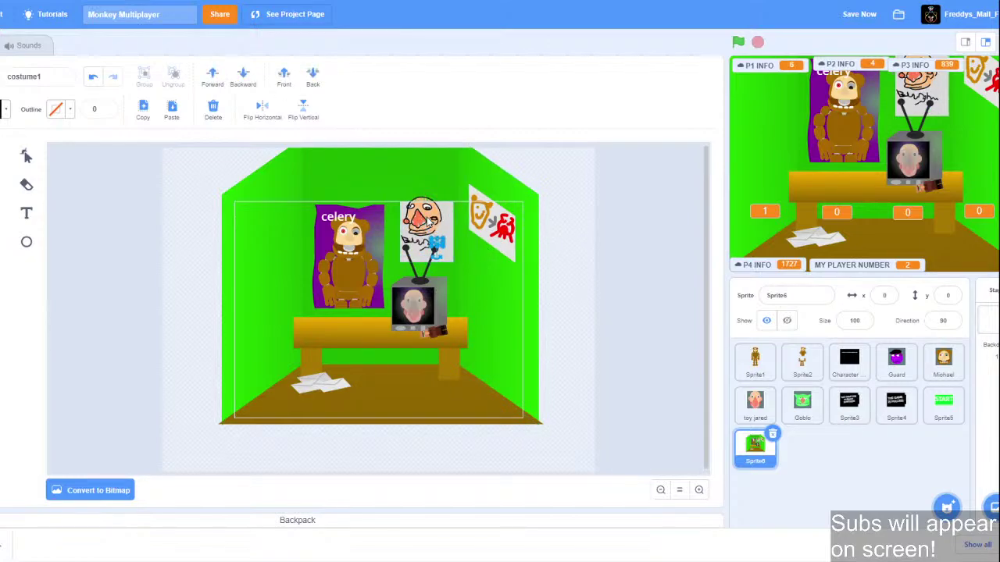
{"action": "key", "text": "ctrl+z"}
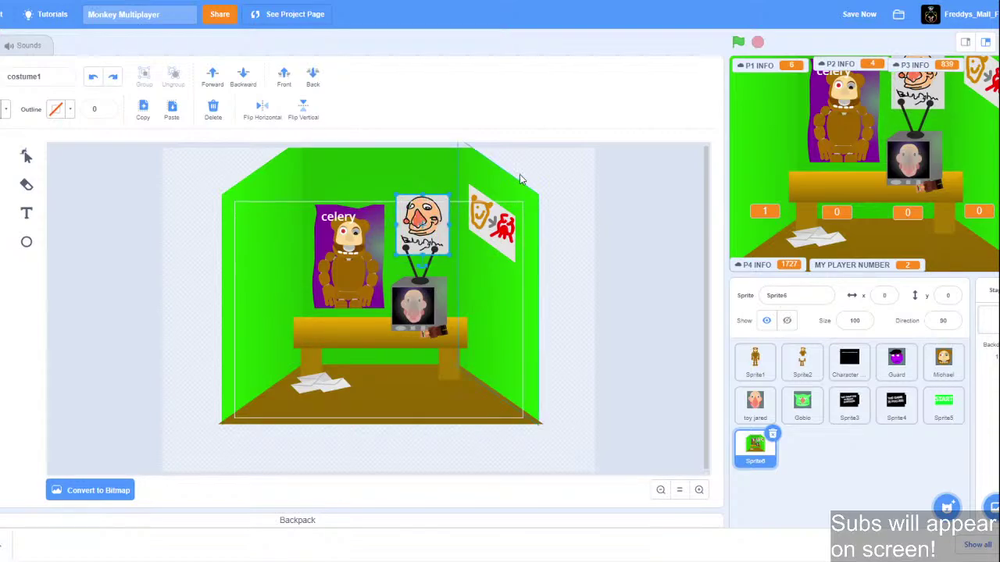
{"action": "left_click", "coordinate": [550, 172]}
Save the Monkey Multiplayer project.
{"action": "left_click", "coordinate": [859, 14]}
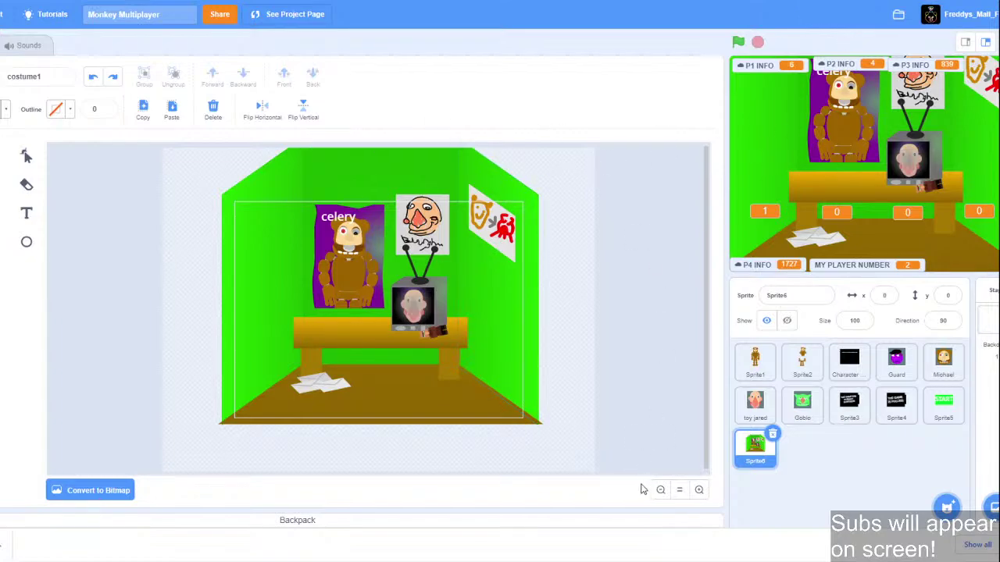
{"action": "left_click", "coordinate": [699, 489]}
{"action": "left_click", "coordinate": [659, 489]}
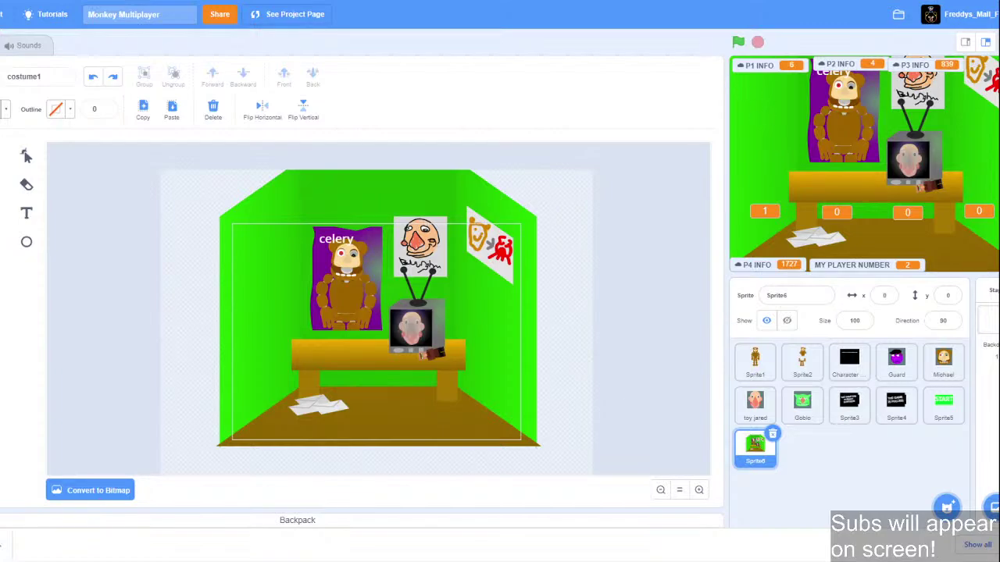
Switch to the Discord group chat and open the #securitybreach tweet of December 21, 2021 to watch its video.
{"action": "key", "text": "alt+Tab"}
{"action": "scroll", "coordinate": [180, 473], "scroll_direction": "up", "scroll_amount": 5}
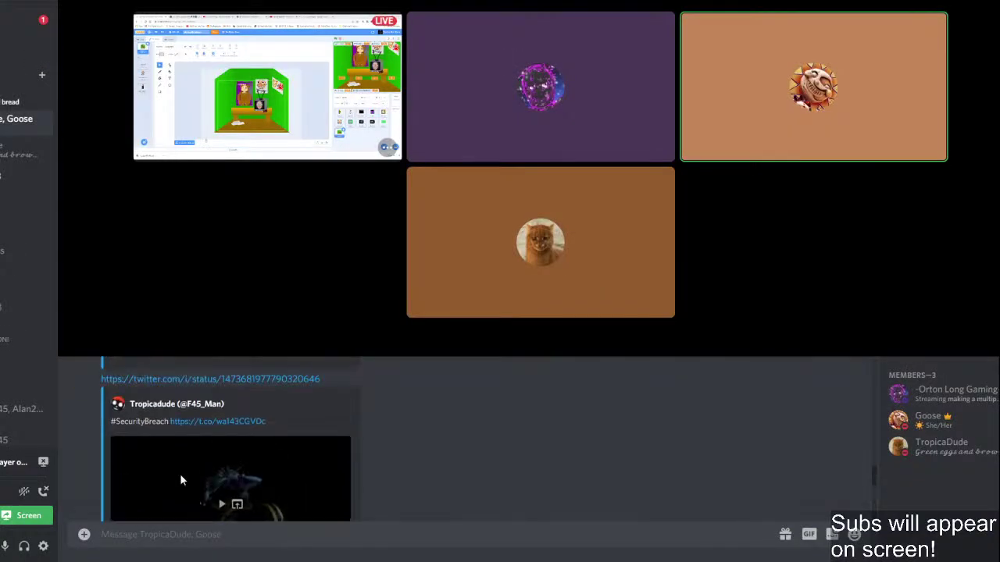
{"action": "scroll", "coordinate": [230, 444], "scroll_direction": "up", "scroll_amount": 2}
{"action": "scroll", "coordinate": [231, 444], "scroll_direction": "down", "scroll_amount": 3}
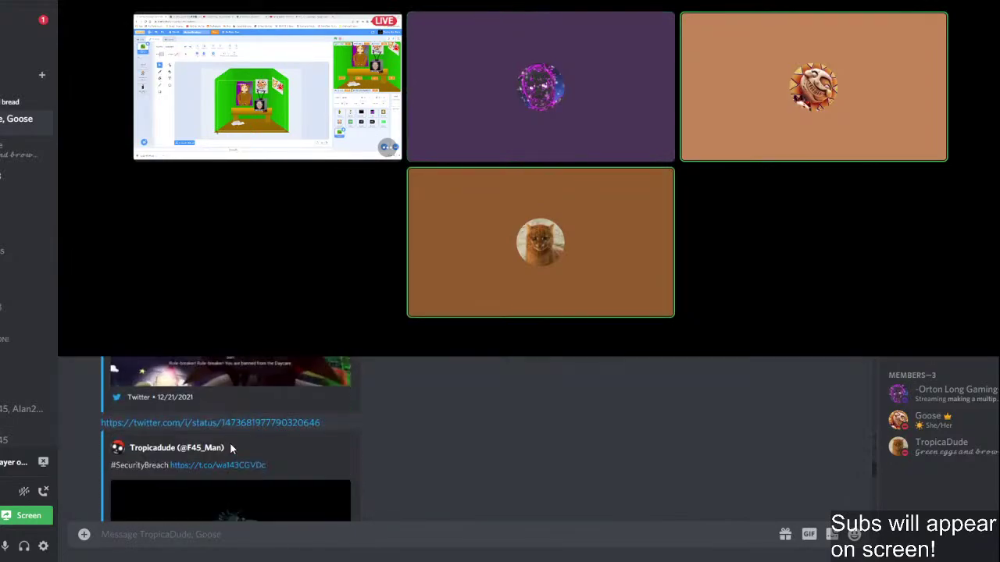
{"action": "scroll", "coordinate": [230, 444], "scroll_direction": "up", "scroll_amount": 3}
{"action": "scroll", "coordinate": [181, 395], "scroll_direction": "down", "scroll_amount": 2}
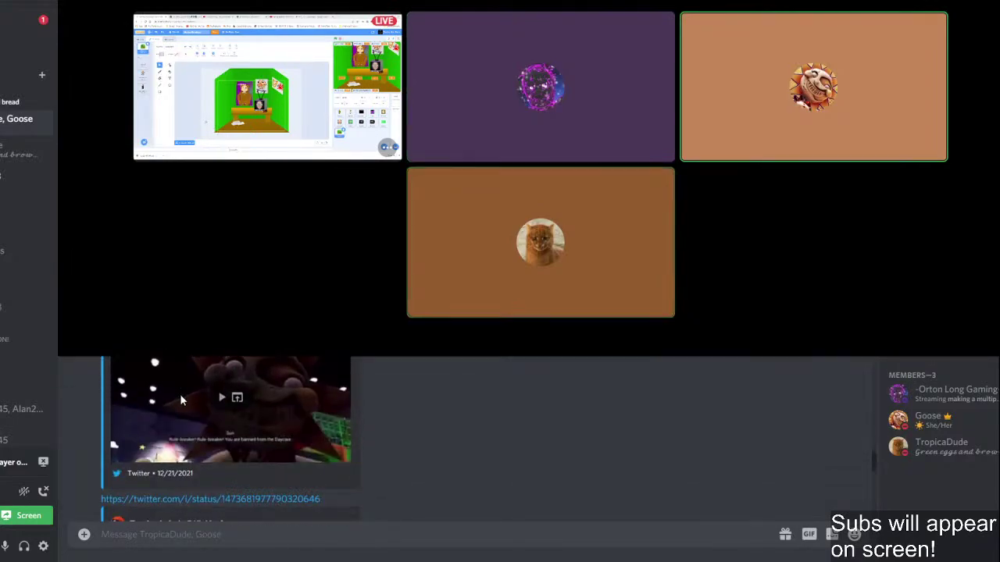
{"action": "scroll", "coordinate": [181, 394], "scroll_direction": "up", "scroll_amount": 2}
{"action": "left_click", "coordinate": [163, 396]}
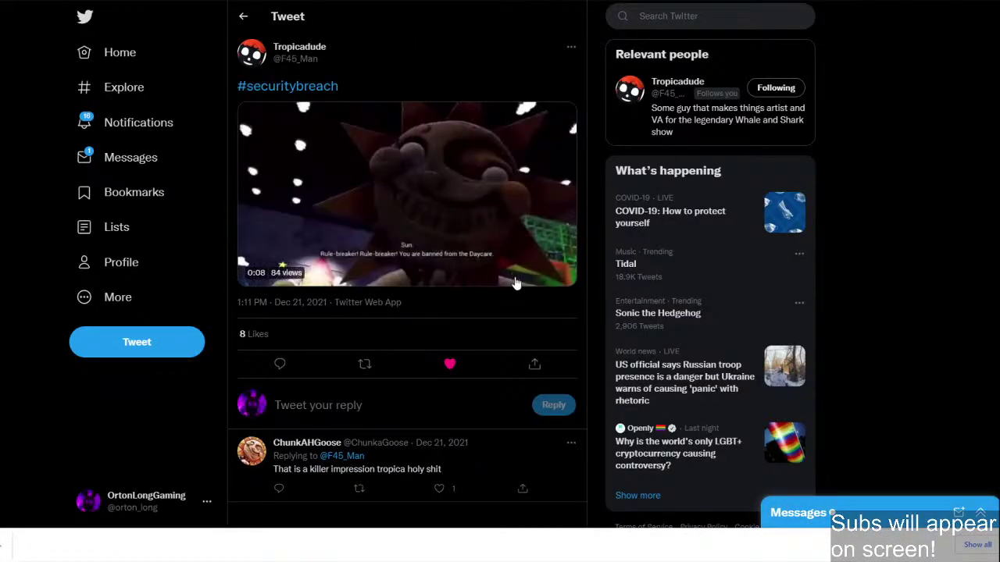
{"action": "left_click", "coordinate": [529, 283]}
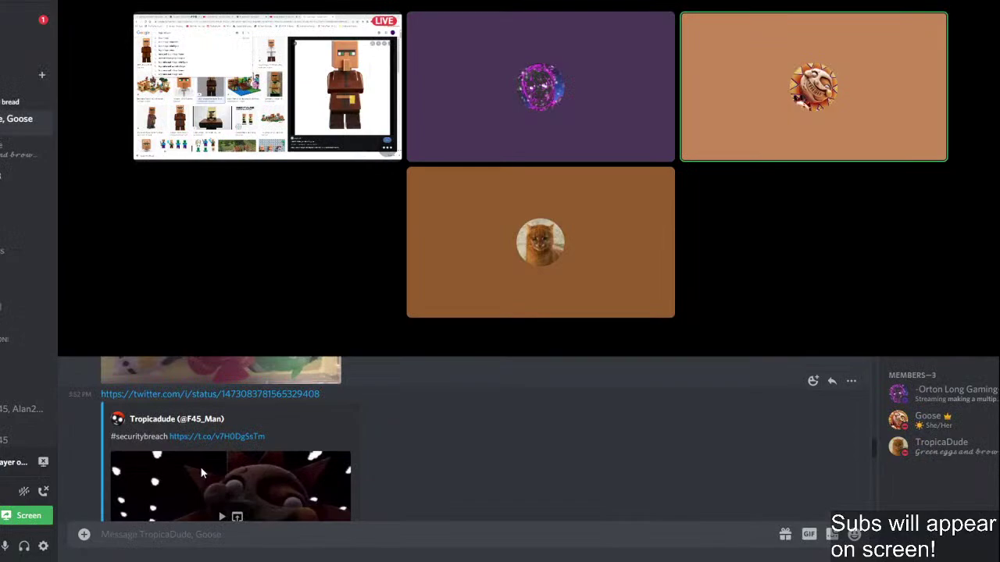
Return to the Discord chat and open the other #SecurityBreach tweet link below the first one.
{"action": "scroll", "coordinate": [200, 466], "scroll_direction": "down", "scroll_amount": 5}
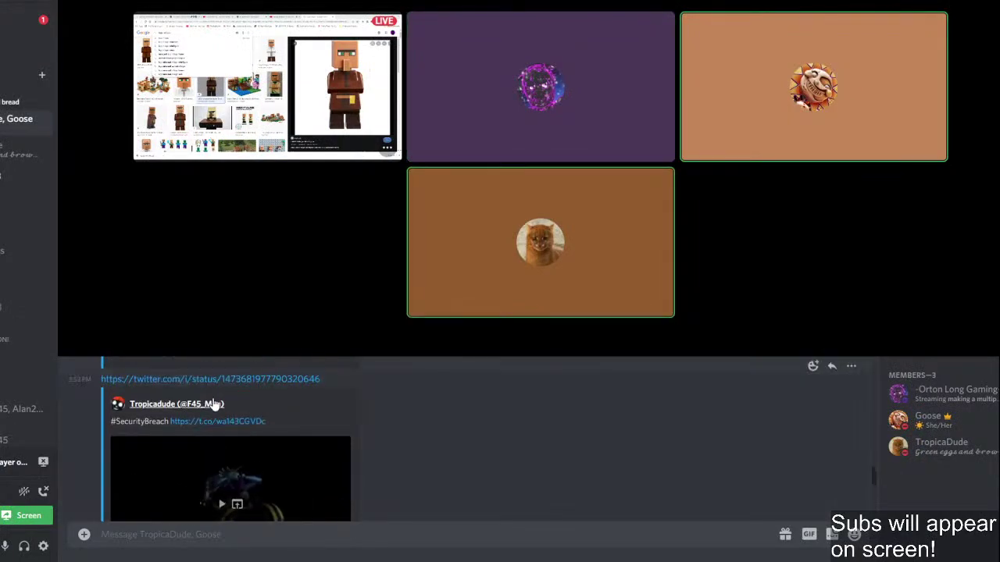
{"action": "left_click", "coordinate": [214, 380]}
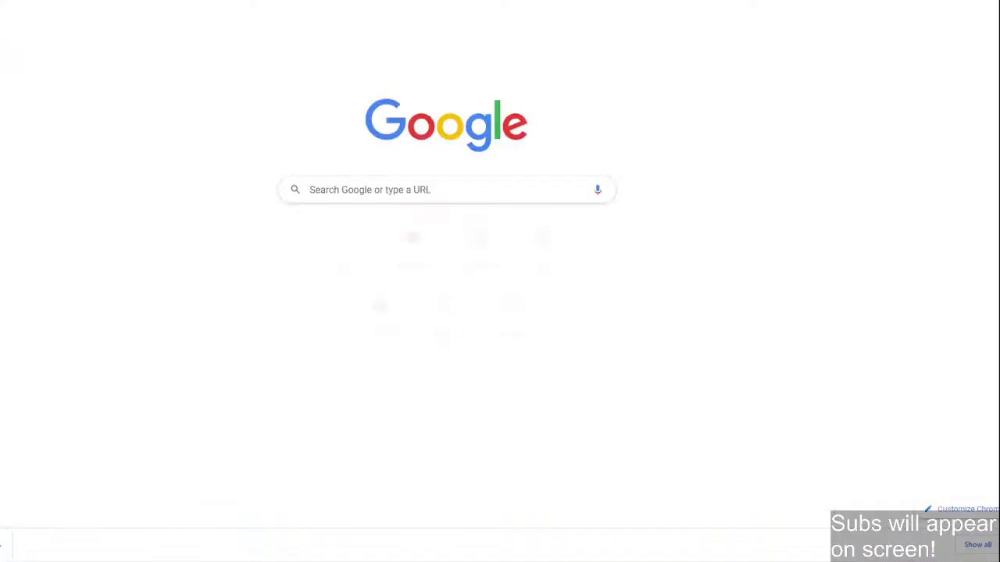
Search Google for "scratch addons chrome" and install the Scratch Addons extension from the Chrome Web Store.
{"action": "type", "text": "scrat"}
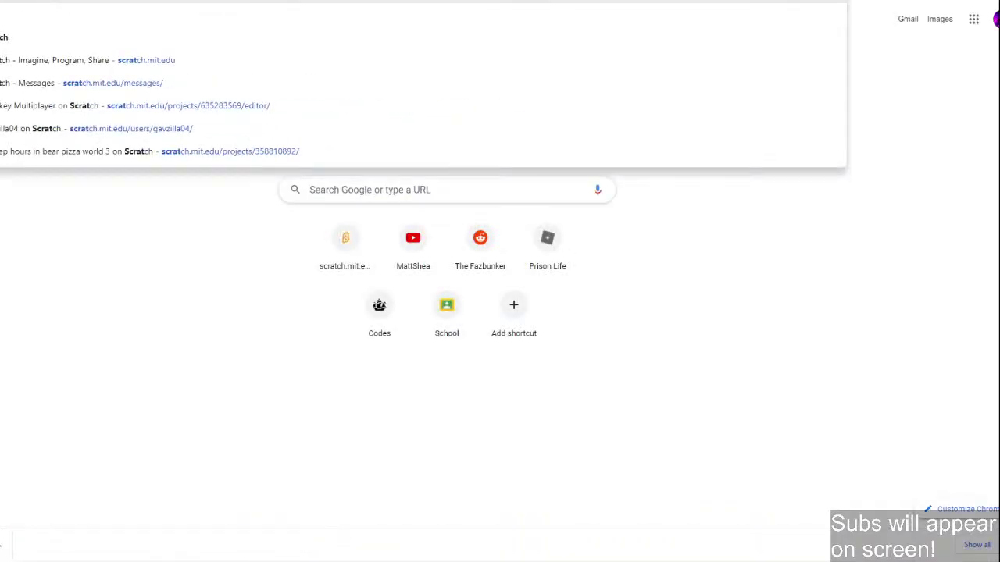
{"action": "type", "text": "ch addons chrome"}
{"action": "key", "text": "Return"}
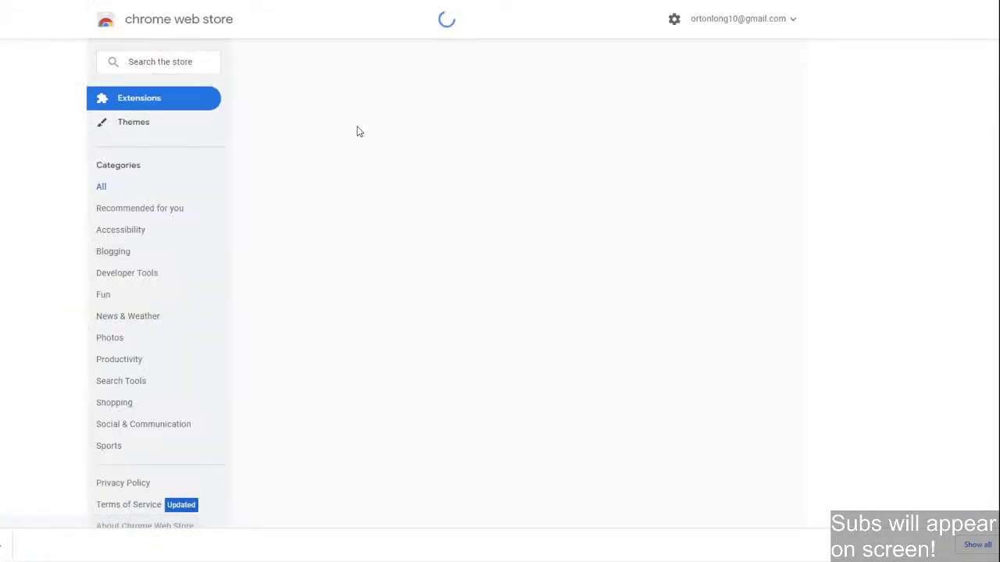
{"action": "left_click", "coordinate": [709, 113]}
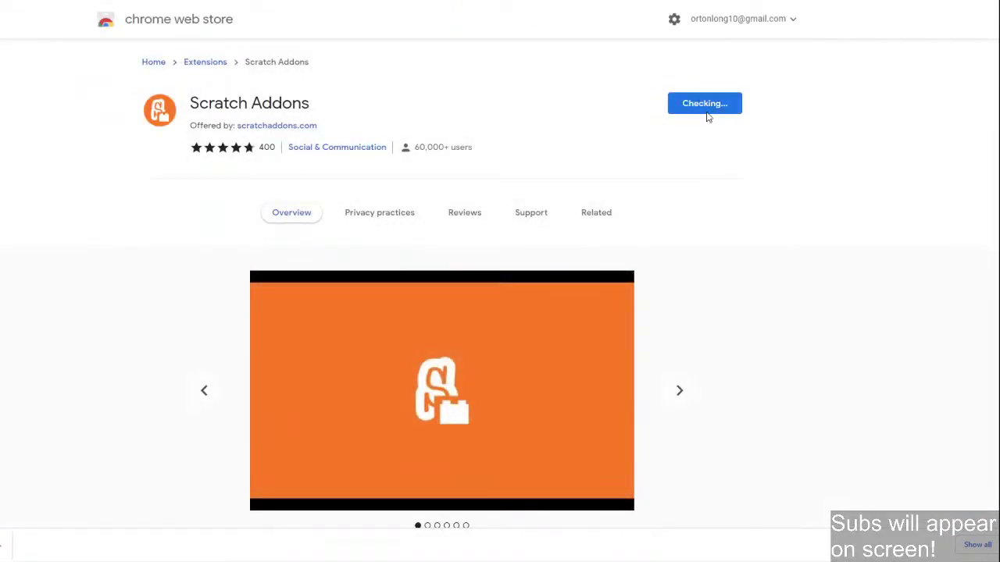
{"action": "left_click", "coordinate": [466, 82]}
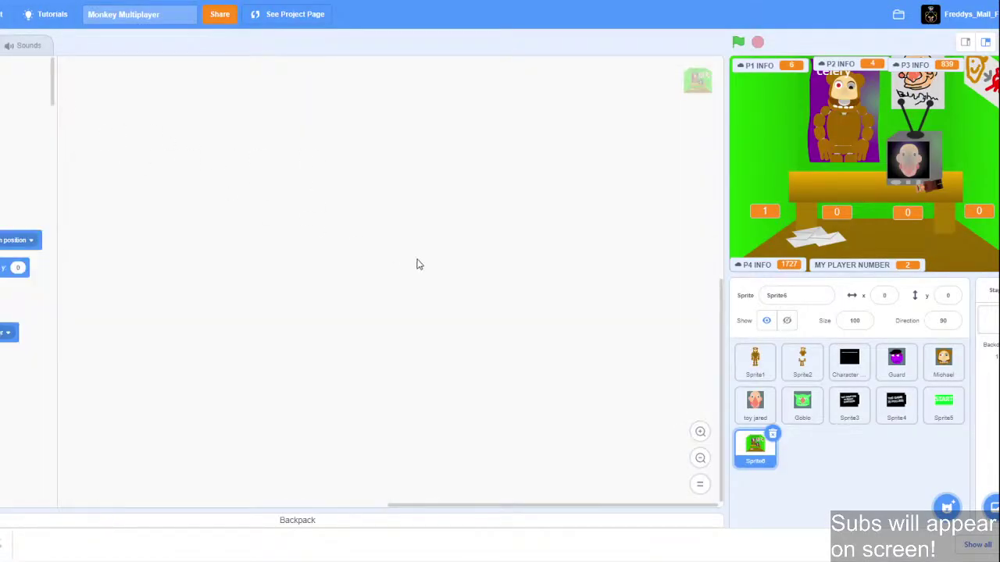
Build a script for Sprite6 that goes to x: 0, y: 0 when the green flag is clicked.
{"action": "left_click_drag", "start_coordinate": [4, 240], "coordinate": [3, 190]}
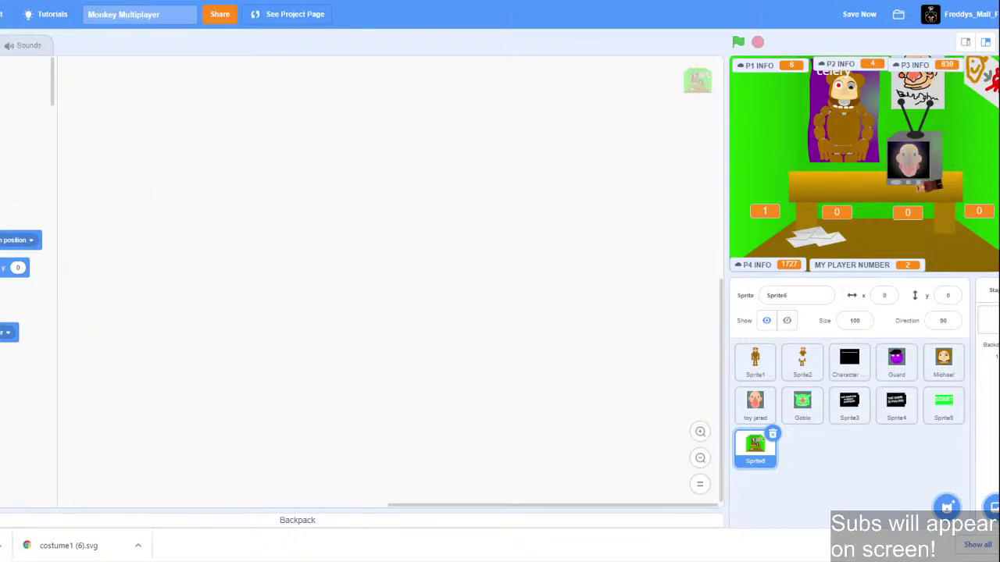
{"action": "left_click_drag", "start_coordinate": [4, 267], "coordinate": [151, 216]}
{"action": "left_click", "coordinate": [0, 163]}
{"action": "left_click_drag", "start_coordinate": [4, 128], "coordinate": [167, 201]}
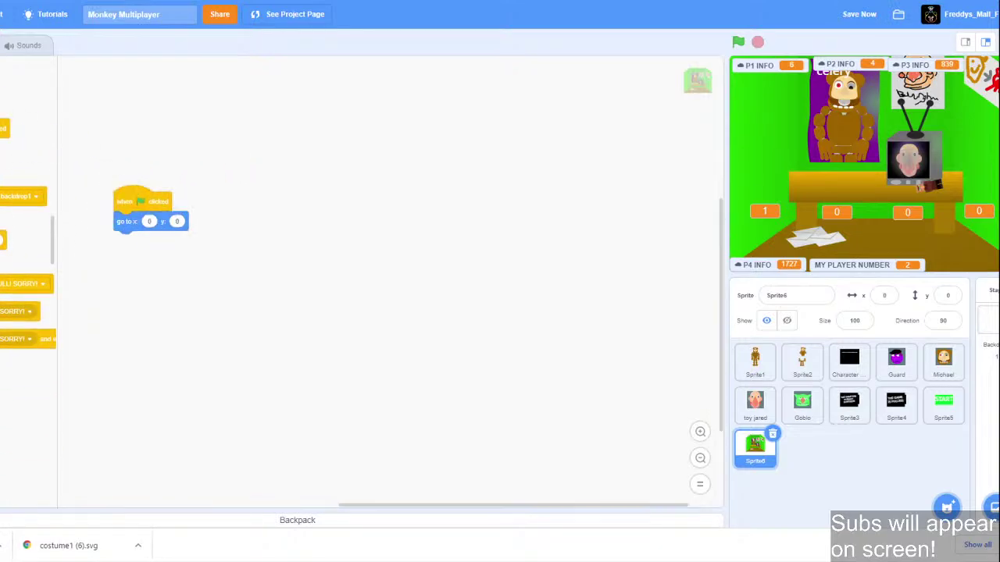
Attach another block beneath the go-to block in Sprite6's green flag script and save the project.
{"action": "scroll", "coordinate": [28, 274], "scroll_direction": "up", "scroll_amount": 10}
{"action": "left_click_drag", "start_coordinate": [2, 398], "coordinate": [128, 242]}
{"action": "left_click", "coordinate": [858, 12]}
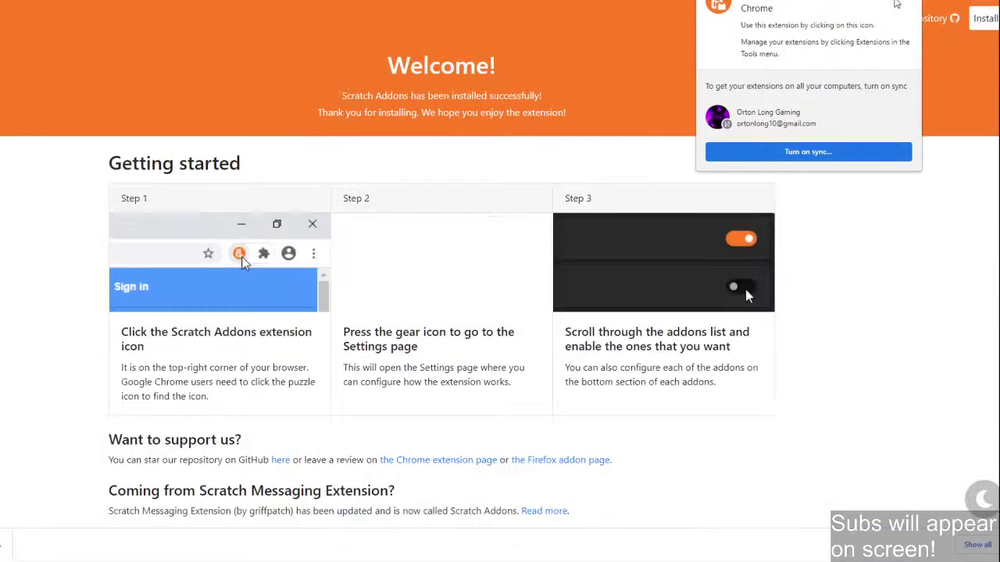
Dismiss the extension's install notice and open the Scratch Addons popup from the browser's extension list.
{"action": "left_click", "coordinate": [895, 2]}
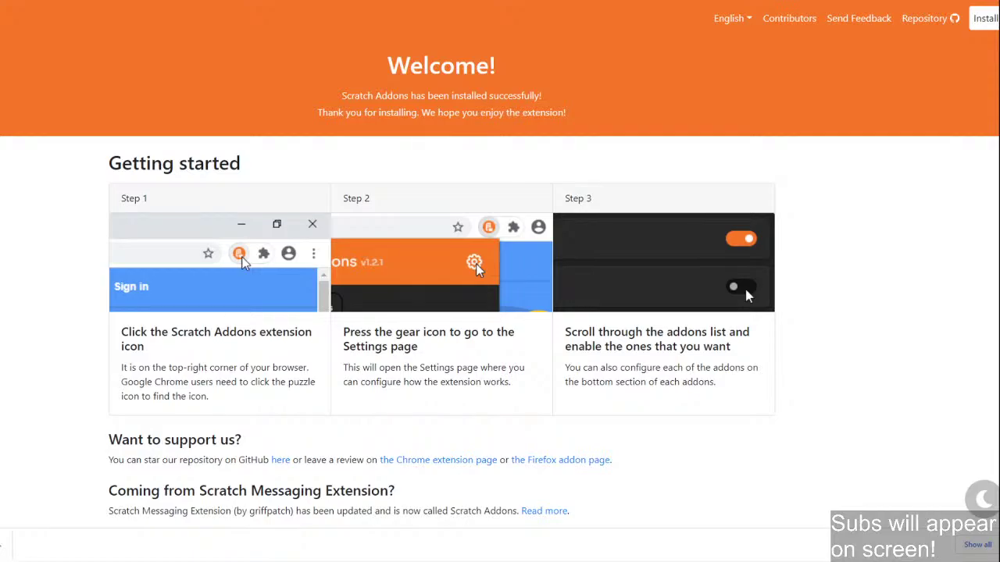
{"action": "left_click", "coordinate": [929, 2]}
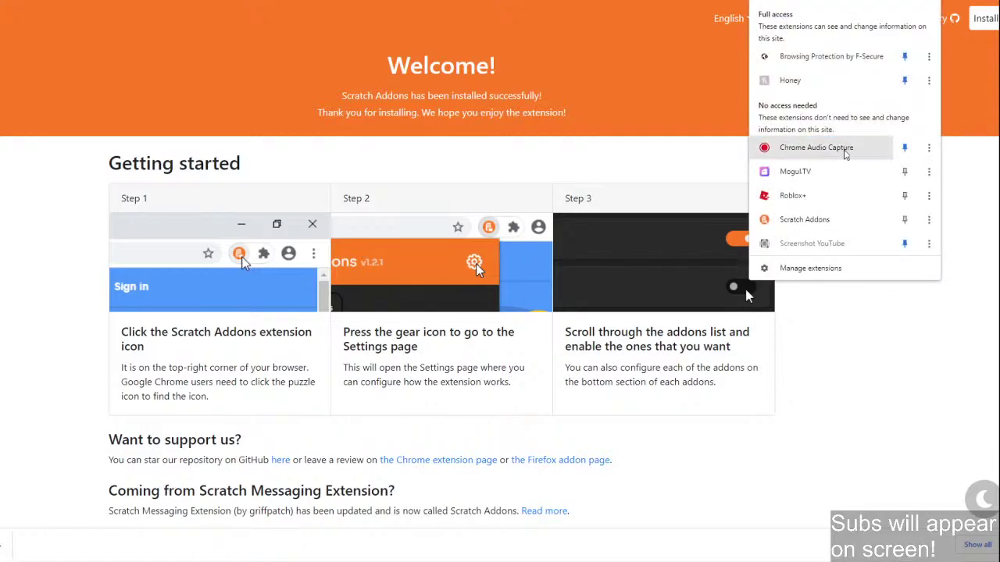
{"action": "left_click", "coordinate": [824, 219]}
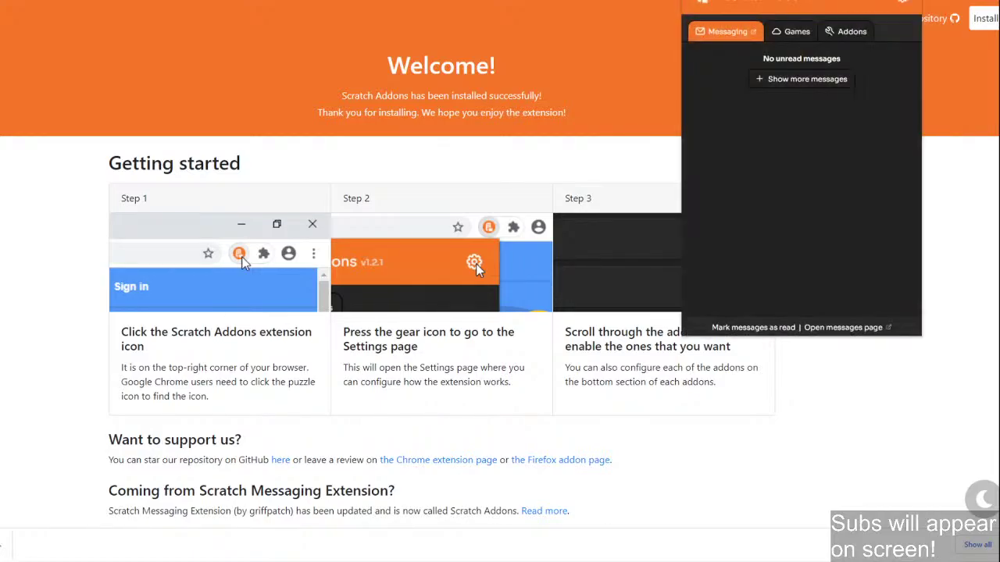
Look through the list of cloud multiplayer games in the Scratch Addons popup.
{"action": "left_click", "coordinate": [797, 31]}
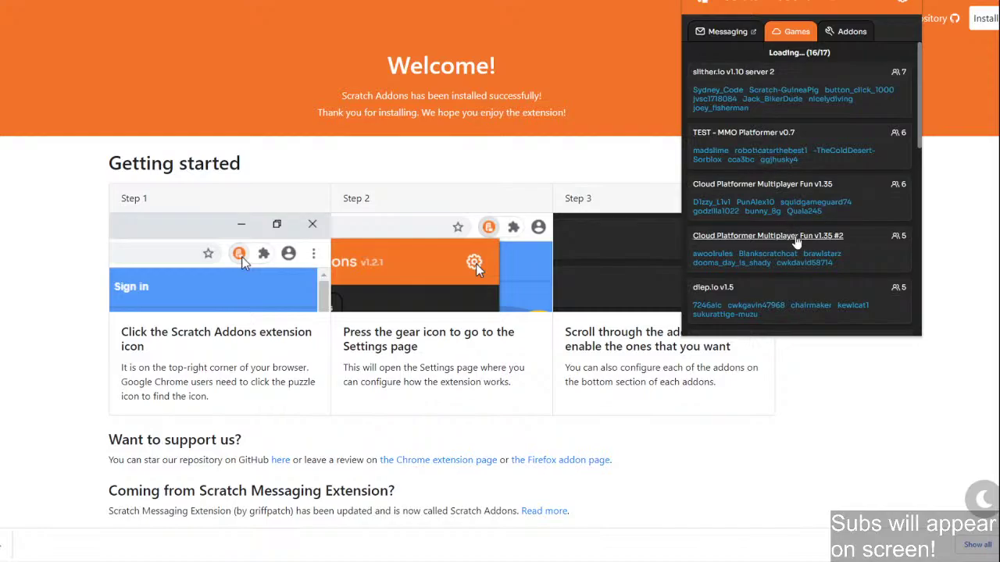
{"action": "scroll", "coordinate": [791, 261], "scroll_direction": "down", "scroll_amount": 3}
{"action": "scroll", "coordinate": [791, 256], "scroll_direction": "down", "scroll_amount": 4}
{"action": "scroll", "coordinate": [789, 256], "scroll_direction": "up", "scroll_amount": 3}
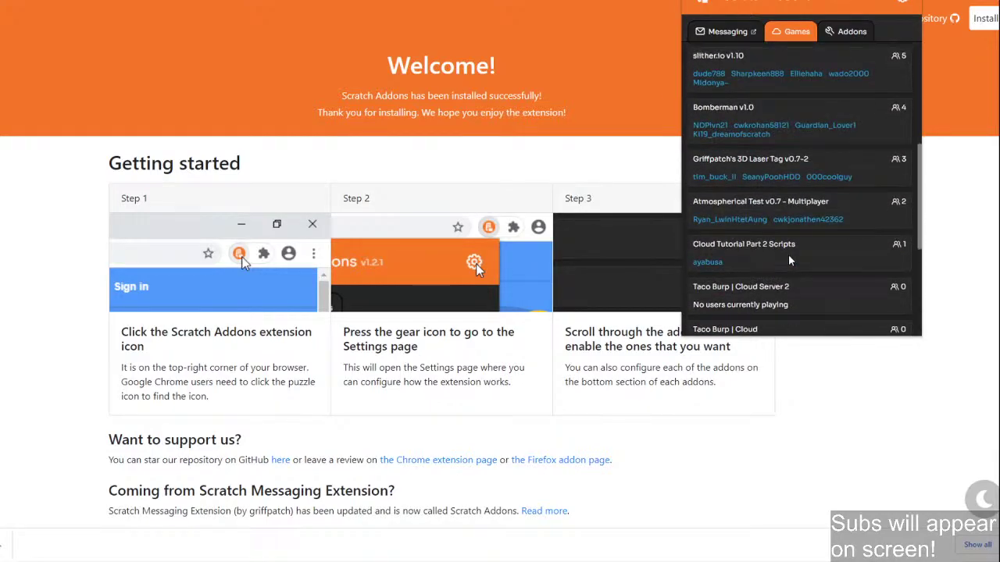
{"action": "scroll", "coordinate": [789, 260], "scroll_direction": "up", "scroll_amount": 5}
View the popup's addons list, and open the full settings page to review the enabled addons.
{"action": "left_click", "coordinate": [843, 33]}
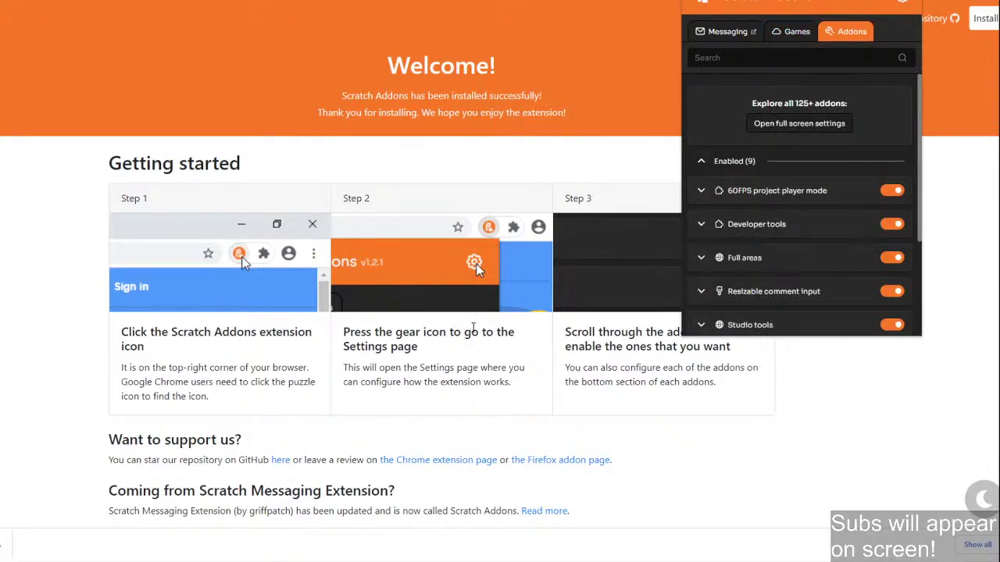
{"action": "left_click", "coordinate": [902, 3]}
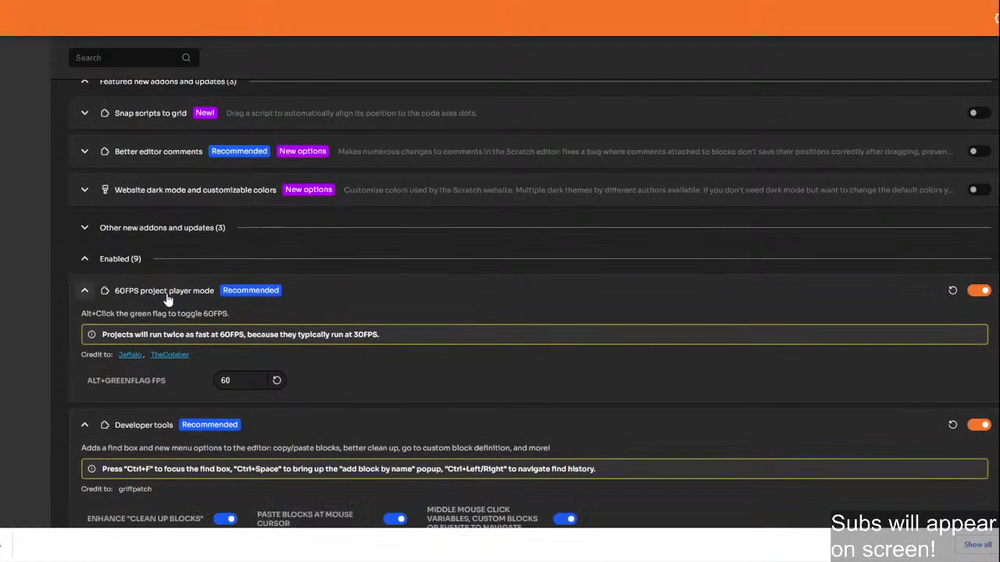
{"action": "scroll", "coordinate": [167, 289], "scroll_direction": "down", "scroll_amount": 2}
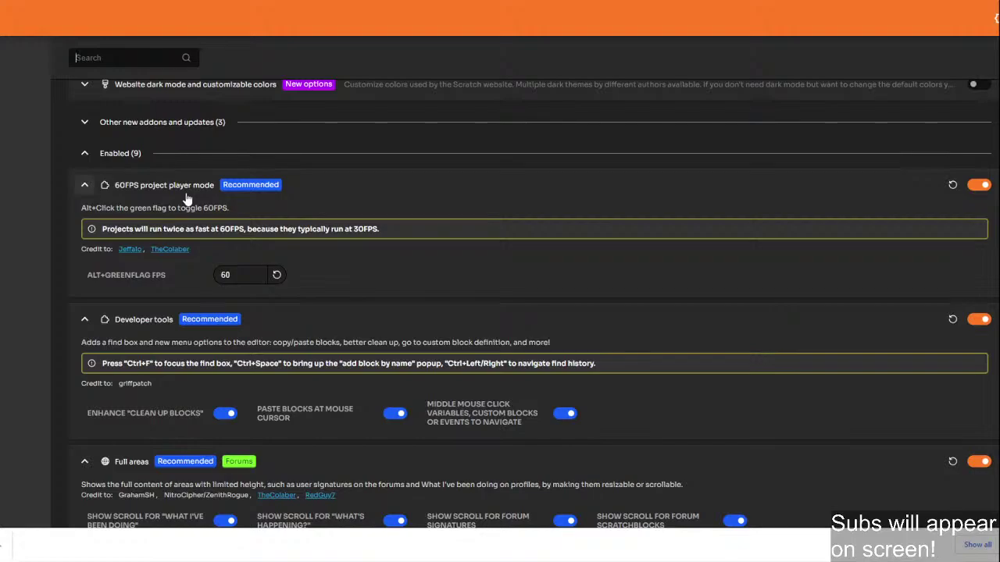
{"action": "scroll", "coordinate": [186, 199], "scroll_direction": "down", "scroll_amount": 3}
{"action": "scroll", "coordinate": [186, 197], "scroll_direction": "up", "scroll_amount": 2}
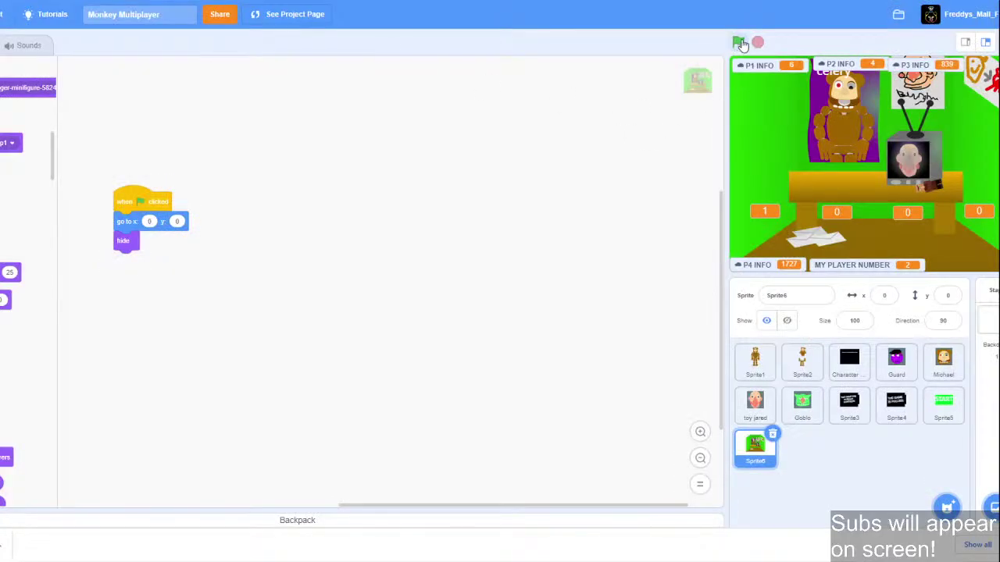
Run the project with the green flag and trigger the Stage's GAME IS OVER broadcast to reset the game variables.
{"action": "left_click", "coordinate": [737, 43]}
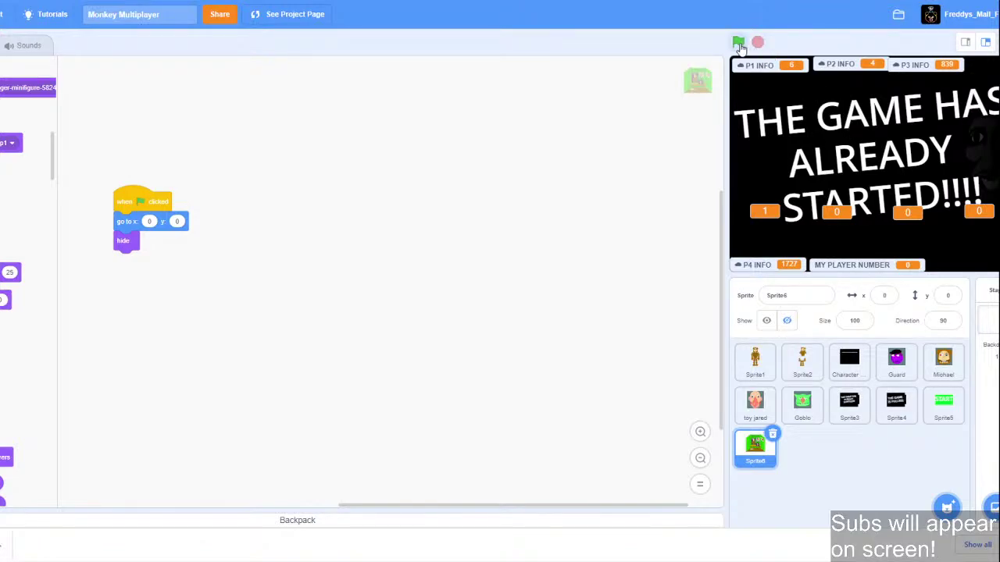
{"action": "left_click", "coordinate": [988, 316]}
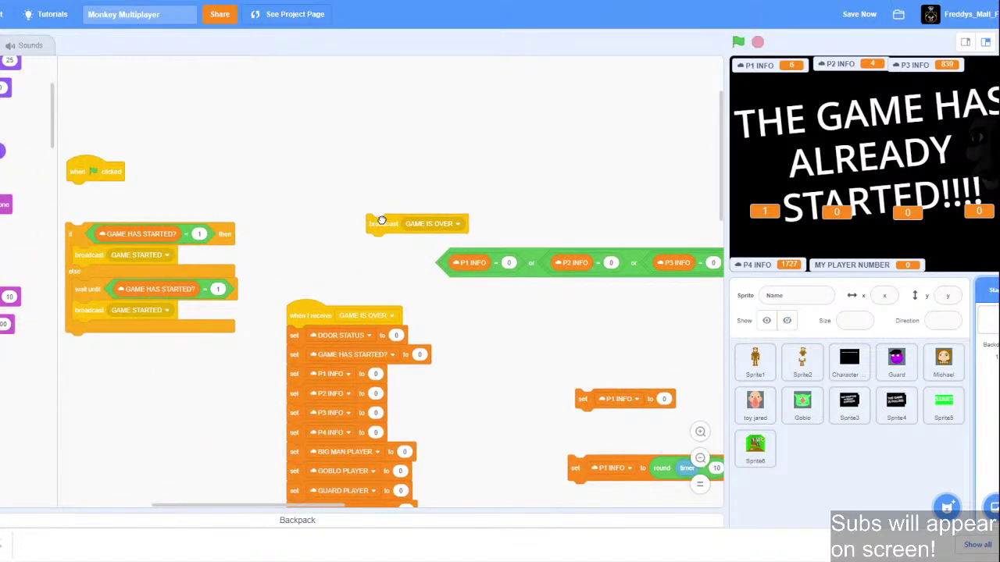
{"action": "left_click", "coordinate": [380, 221]}
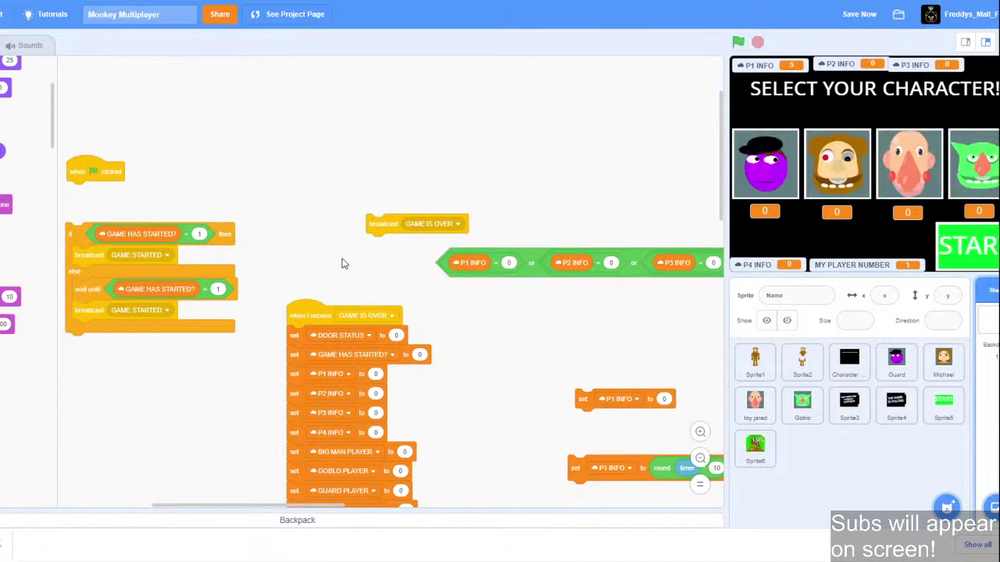
Save the project and view its project page, repeating the save from the editor before returning to the page.
{"action": "left_click", "coordinate": [855, 18]}
{"action": "left_click", "coordinate": [262, 24]}
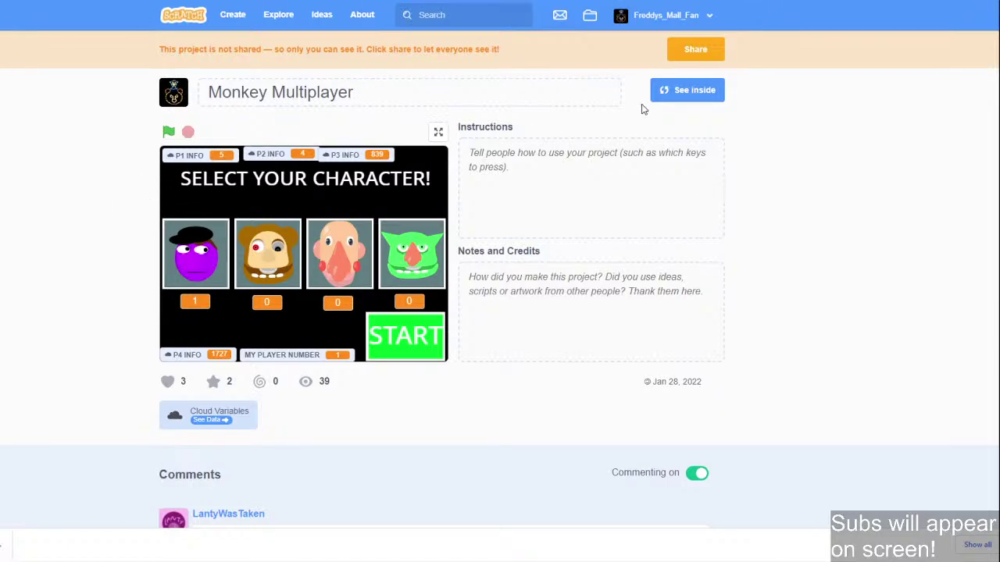
{"action": "left_click", "coordinate": [696, 101]}
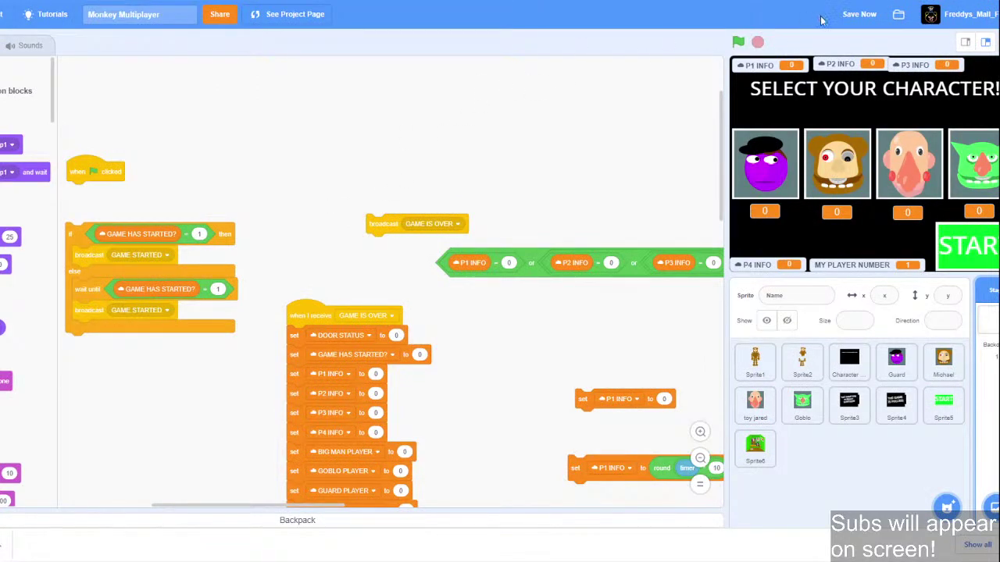
{"action": "left_click", "coordinate": [860, 15]}
{"action": "left_click", "coordinate": [297, 17]}
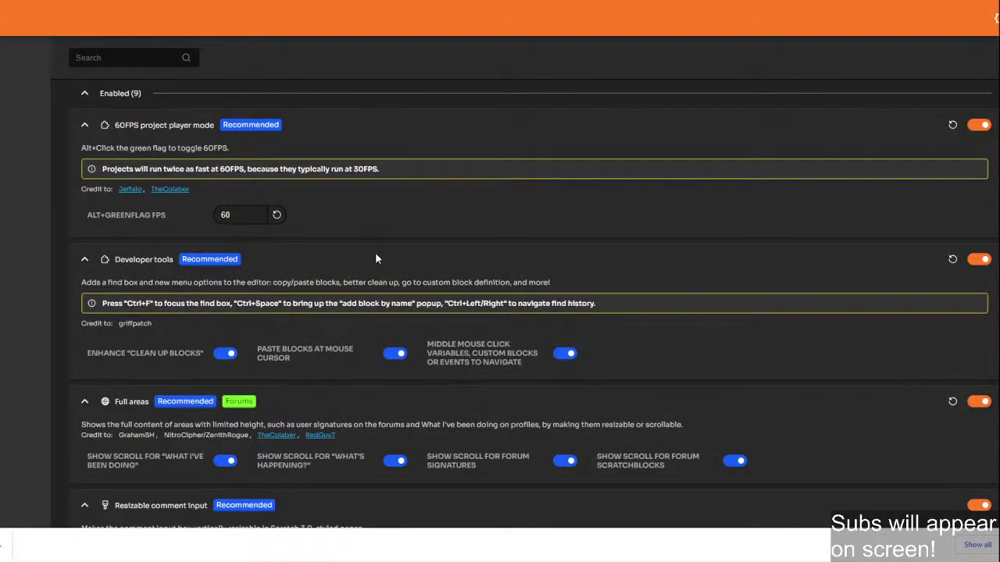
Reopen the project in the editor, look over the Stage's GAME IS OVER scripts and save the project.
{"action": "scroll", "coordinate": [375, 258], "scroll_direction": "down", "scroll_amount": 4}
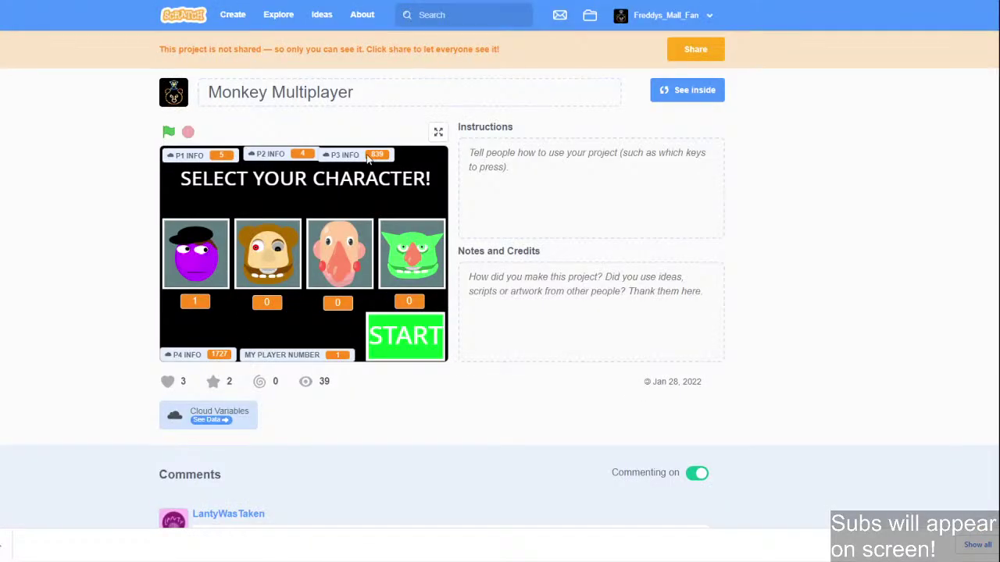
{"action": "left_click", "coordinate": [720, 90]}
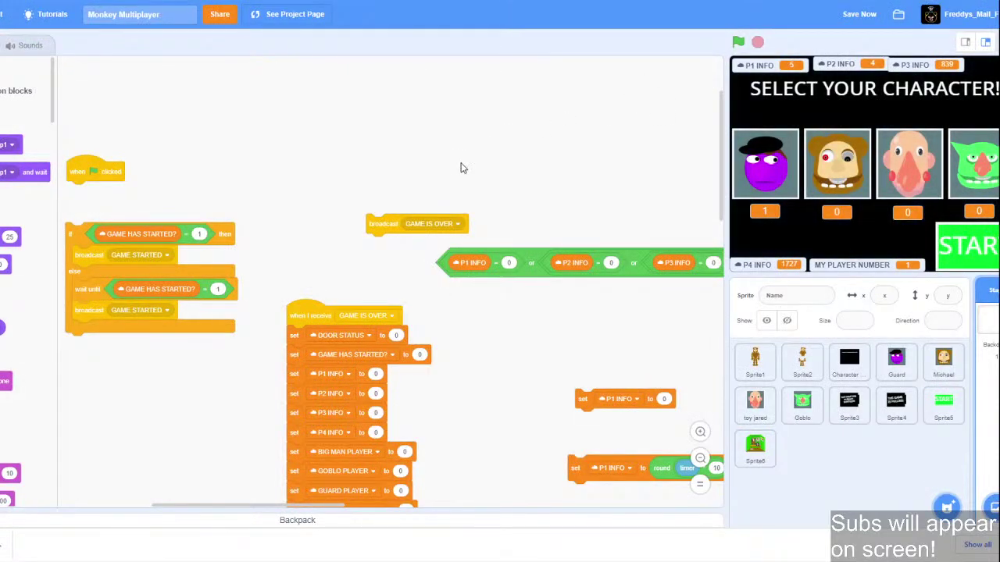
{"action": "left_click_drag", "start_coordinate": [492, 377], "coordinate": [415, 217]}
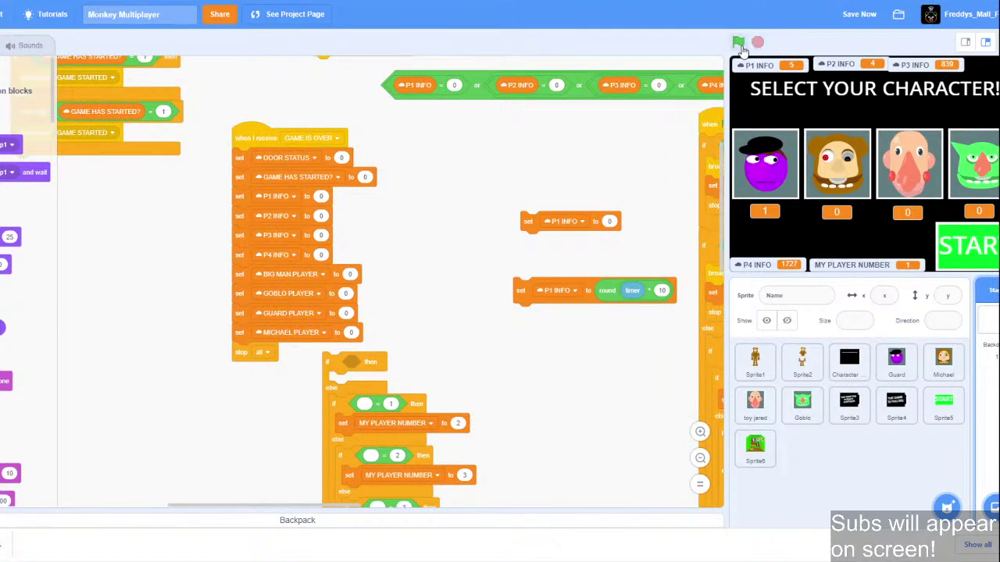
{"action": "left_click_drag", "start_coordinate": [523, 148], "coordinate": [488, 254]}
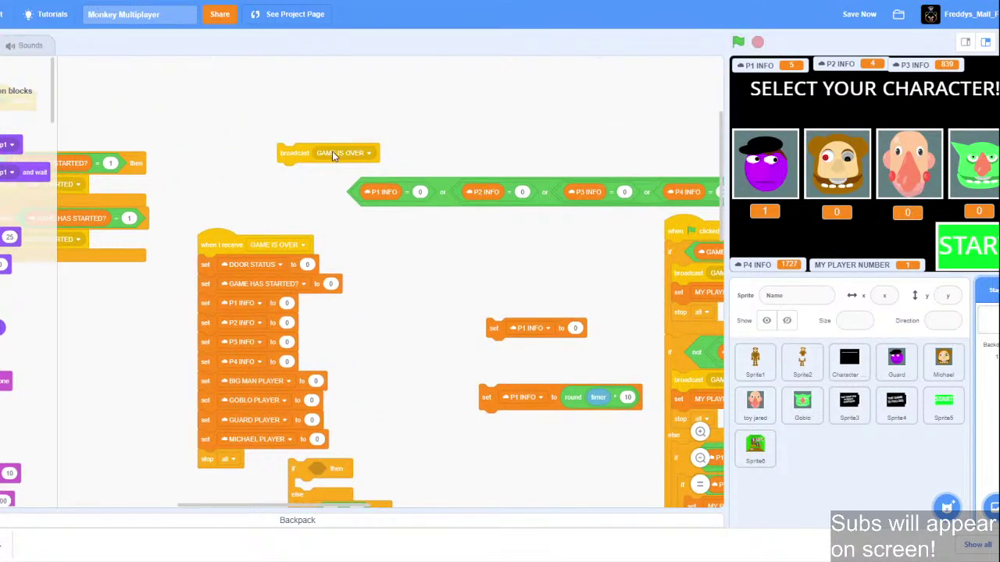
{"action": "left_click", "coordinate": [858, 15]}
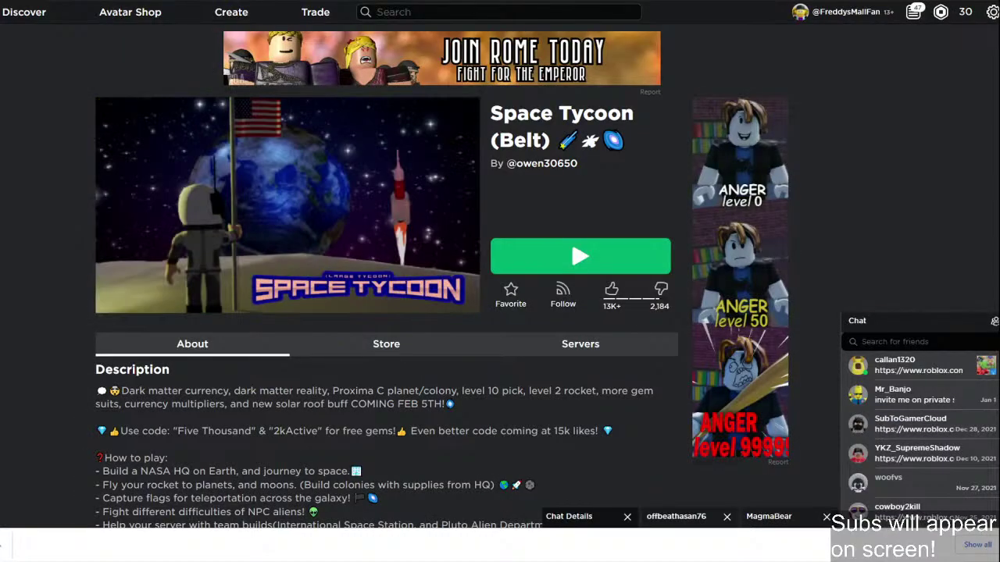
{"action": "left_click", "coordinate": [990, 1]}
{"action": "left_click", "coordinate": [965, 14]}
{"action": "type", "text": "https://scratch.mit.edu/projects/635283569/"}
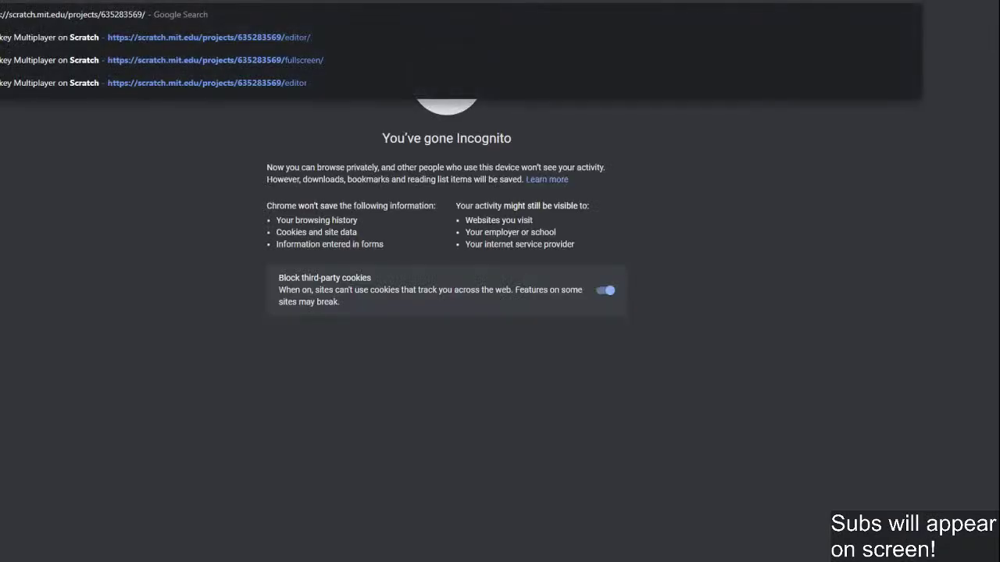
{"action": "key", "text": "Return"}
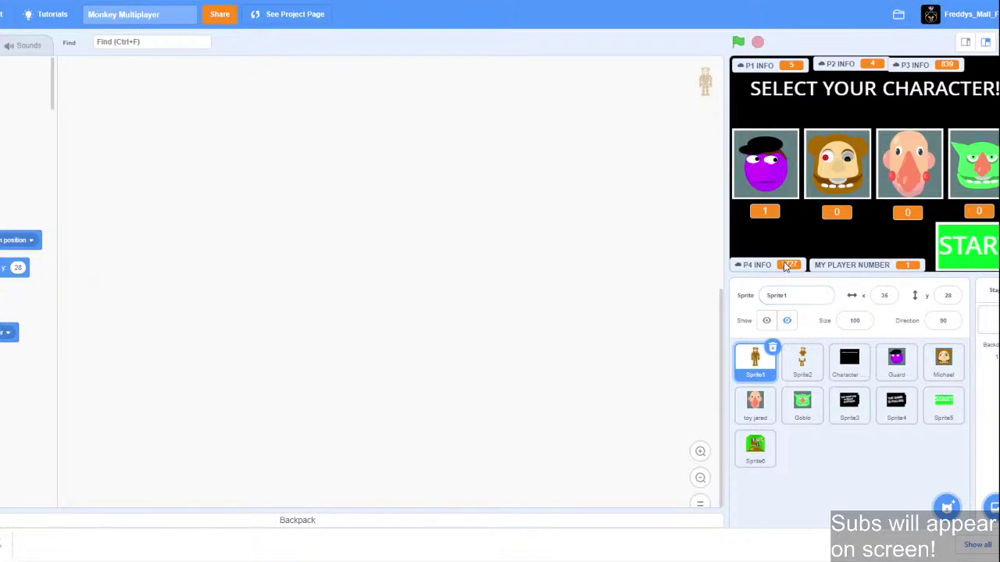
Examine the scripts of Sprite2, the Guard sprite and the Stage, including the Stage's player number and timer loop.
{"action": "left_click", "coordinate": [802, 359]}
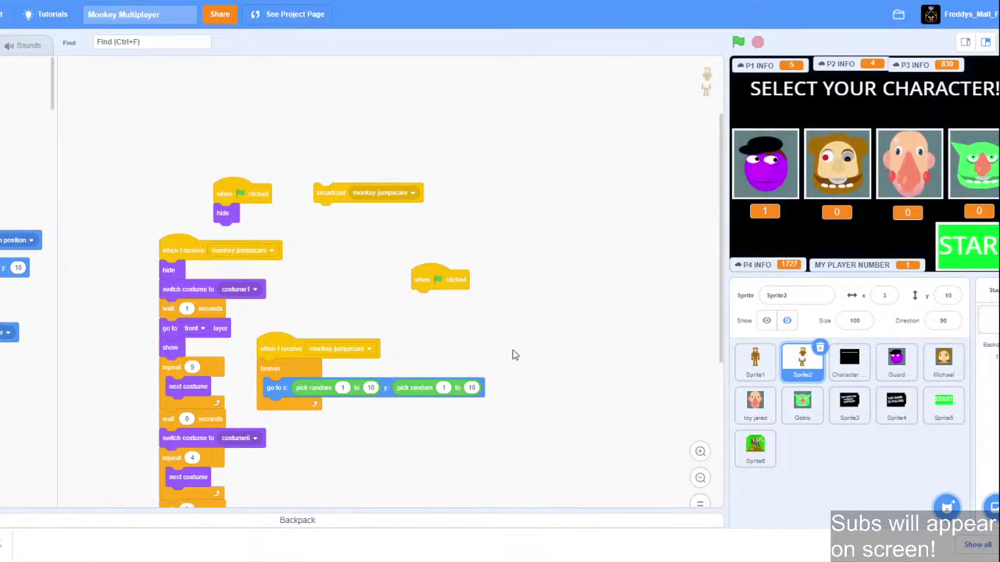
{"action": "left_click_drag", "start_coordinate": [513, 352], "coordinate": [568, 269]}
{"action": "left_click_drag", "start_coordinate": [557, 331], "coordinate": [847, 335]}
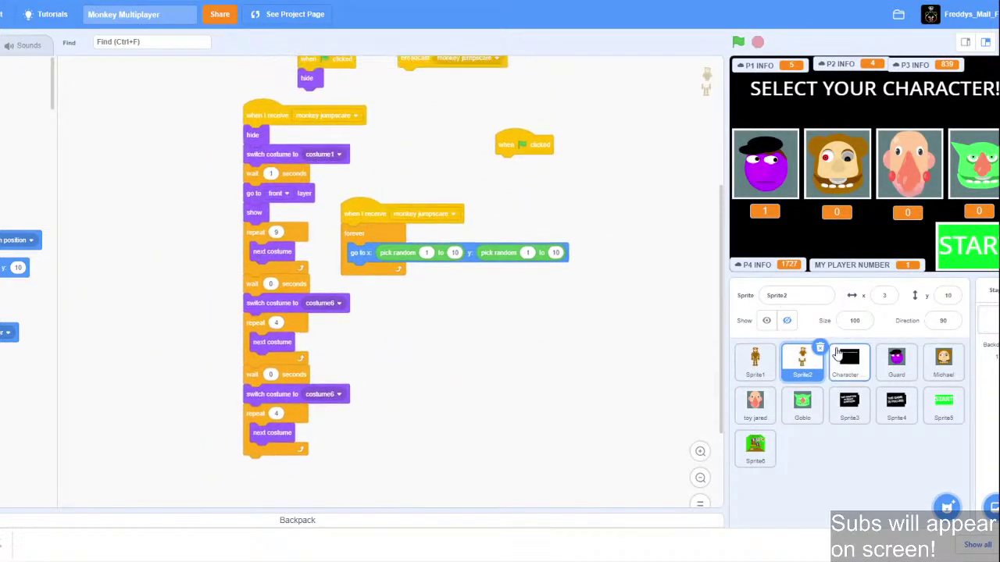
{"action": "left_click", "coordinate": [896, 360]}
{"action": "left_click", "coordinate": [991, 328]}
{"action": "left_click_drag", "start_coordinate": [307, 413], "coordinate": [250, 114]}
{"action": "left_click_drag", "start_coordinate": [552, 285], "coordinate": [567, 261]}
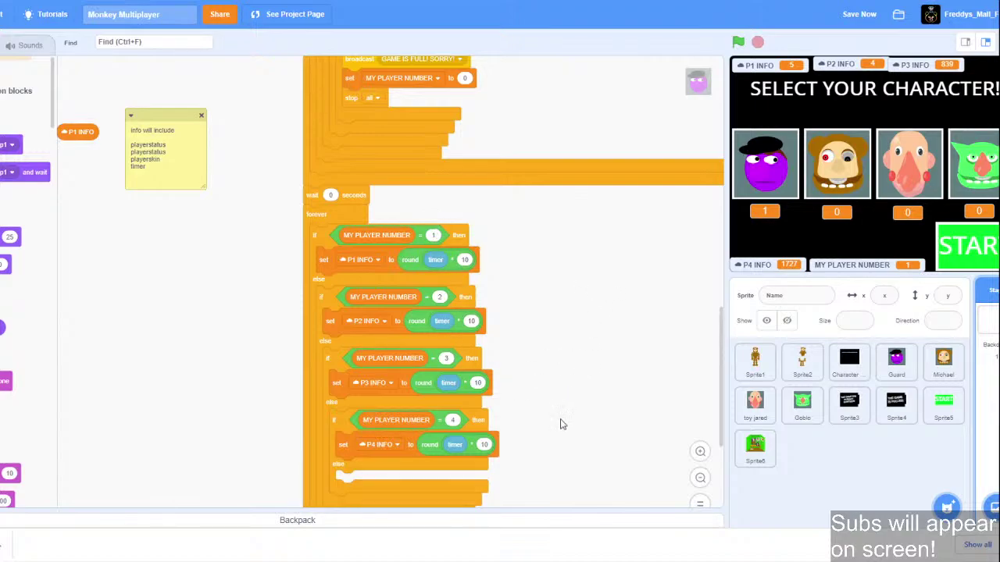
{"action": "left_click_drag", "start_coordinate": [569, 411], "coordinate": [586, 334]}
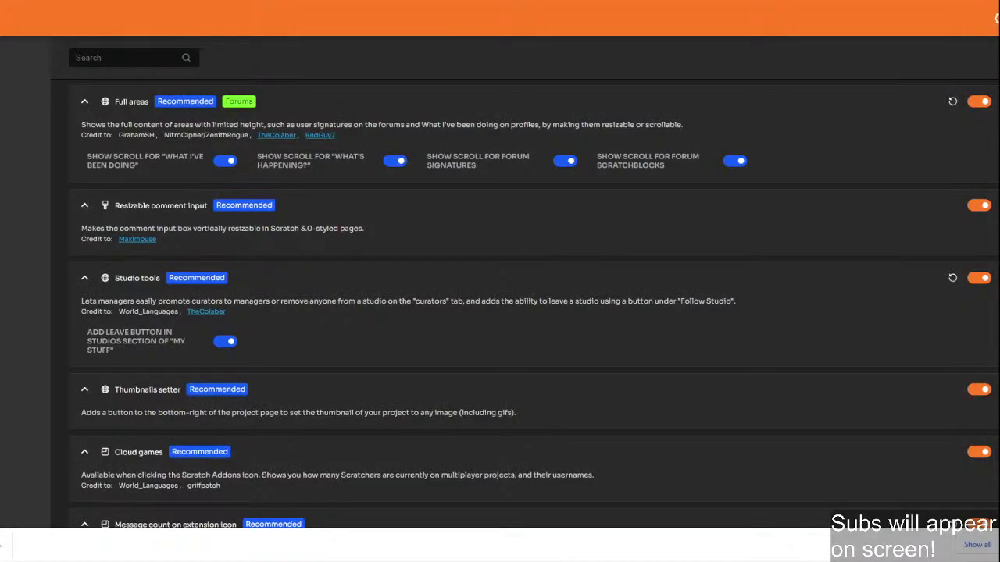
Remove the Scratch Addons extension from the browser.
{"action": "scroll", "coordinate": [633, 230], "scroll_direction": "down", "scroll_amount": 3}
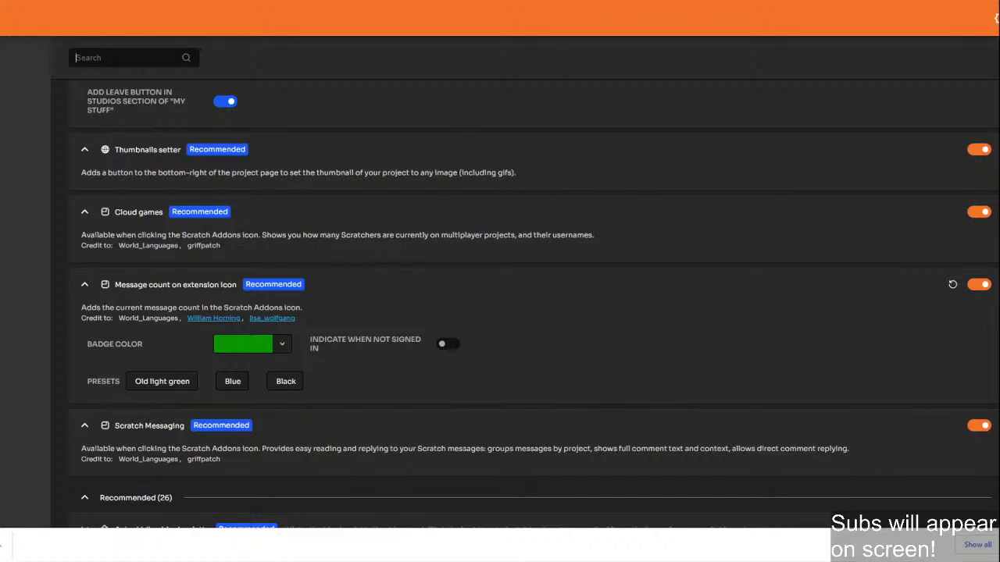
{"action": "left_click", "coordinate": [930, 1]}
{"action": "left_click", "coordinate": [870, 179]}
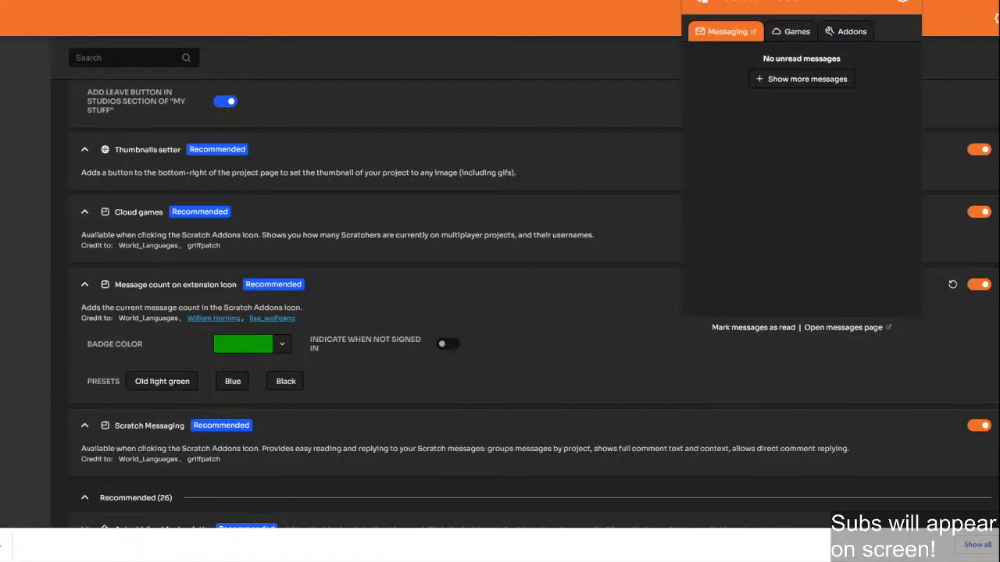
{"action": "right_click", "coordinate": [904, 1]}
{"action": "left_click", "coordinate": [916, 60]}
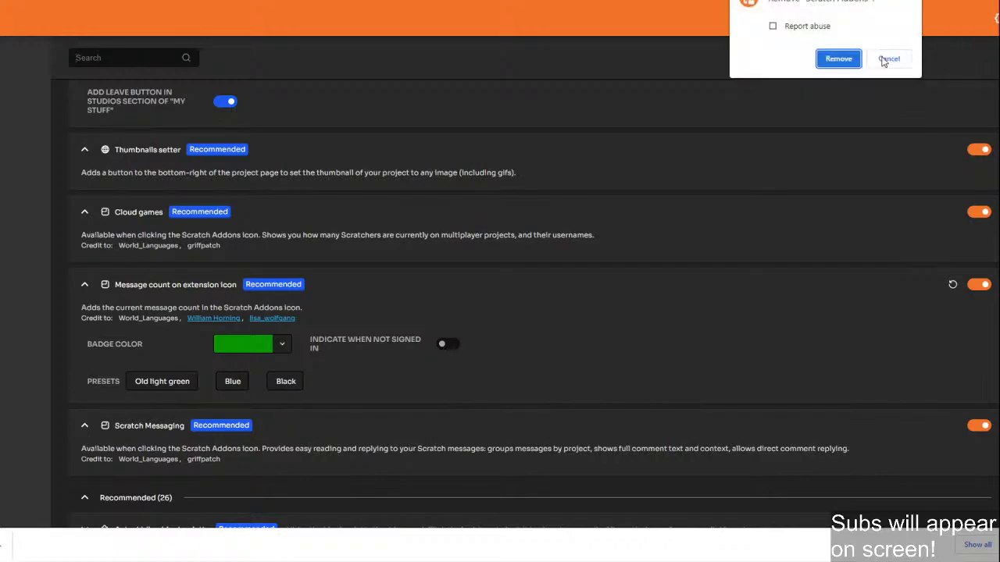
{"action": "left_click", "coordinate": [847, 59]}
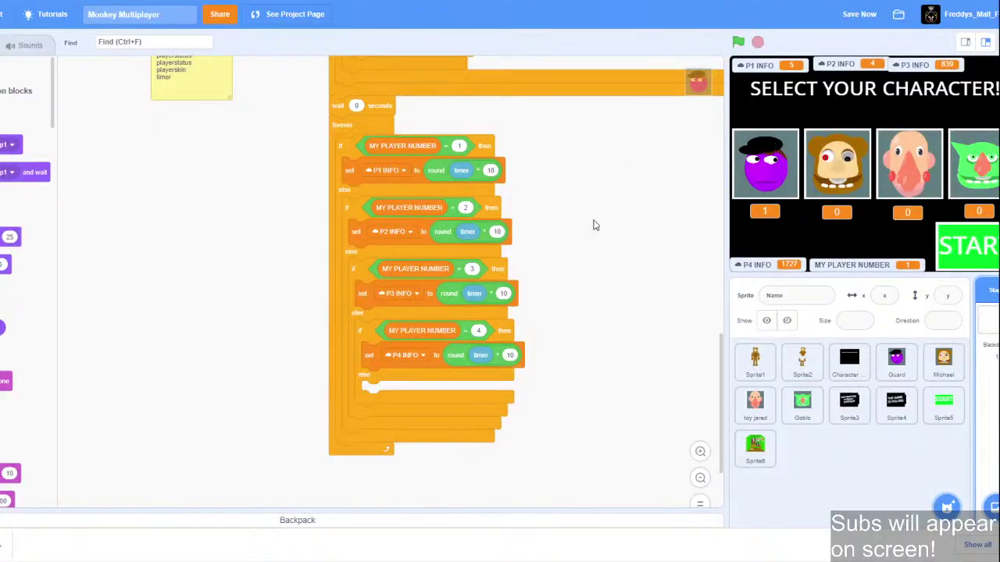
Trigger the Stage's GAME IS OVER broadcast to reset the game variables and save the project.
{"action": "scroll", "coordinate": [555, 189], "scroll_direction": "up", "scroll_amount": 10}
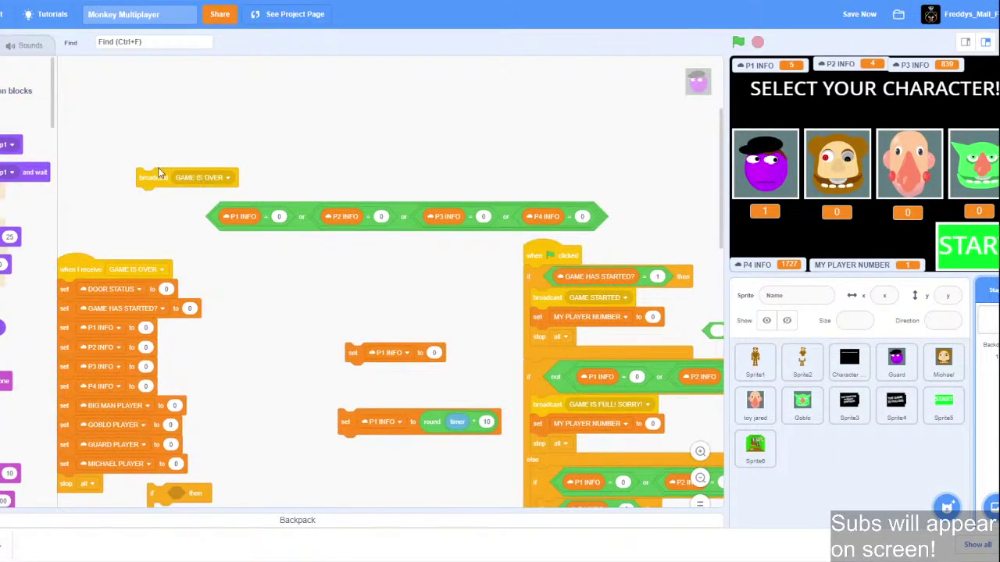
{"action": "left_click", "coordinate": [159, 171]}
{"action": "left_click", "coordinate": [864, 17]}
Open Sprite6's green room costume for editing.
{"action": "left_click", "coordinate": [754, 447]}
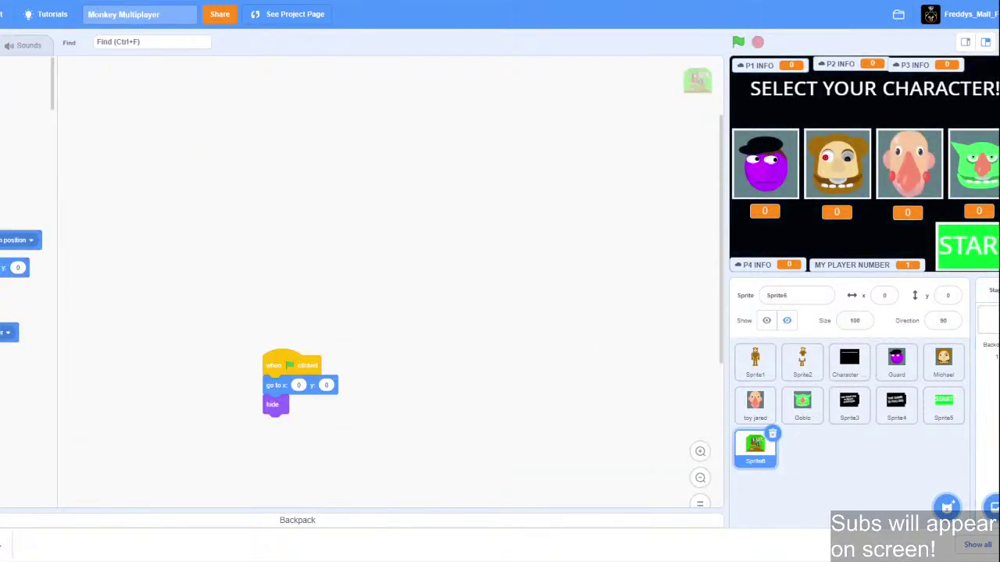
{"action": "left_click", "coordinate": [2, 45]}
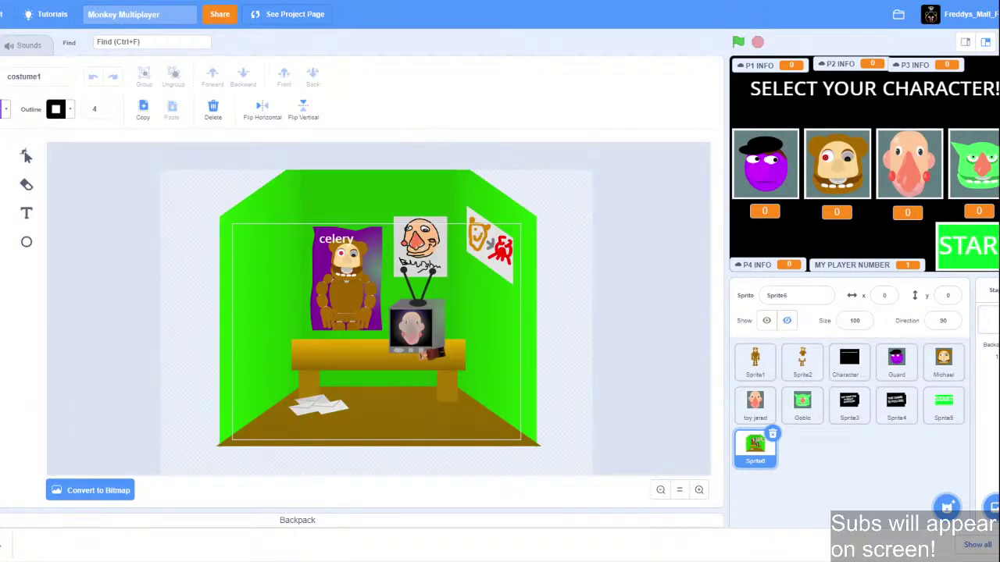
Switch to Discord, find the drawing of the round-eared creature in the chat and open it in the browser.
{"action": "left_click", "coordinate": [141, 559]}
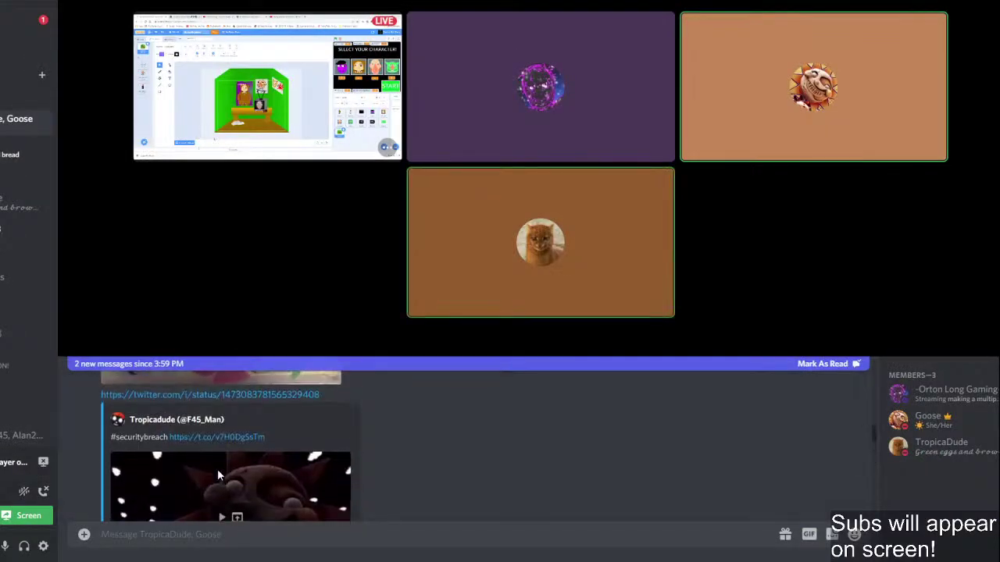
{"action": "scroll", "coordinate": [217, 468], "scroll_direction": "up", "scroll_amount": 5}
{"action": "right_click", "coordinate": [164, 428]}
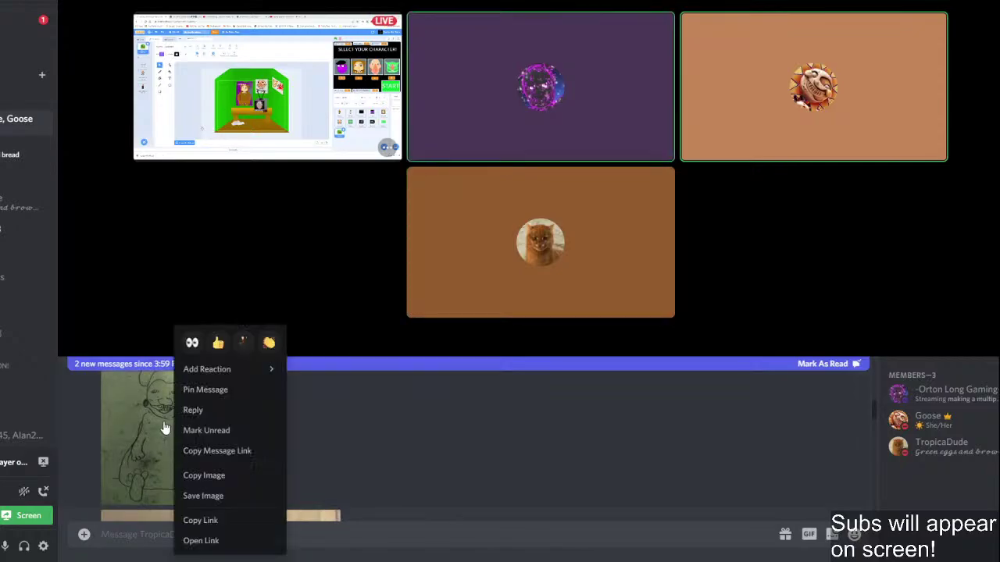
{"action": "left_click", "coordinate": [157, 471]}
{"action": "left_click", "coordinate": [317, 466]}
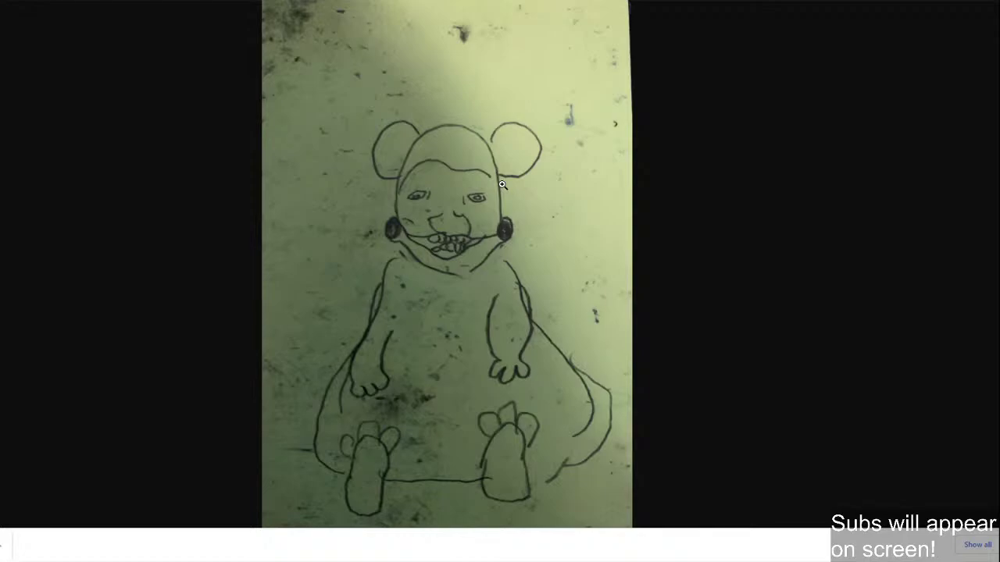
Save the round-eared creature drawing to the computer as a JPG image.
{"action": "right_click", "coordinate": [591, 148]}
{"action": "left_click", "coordinate": [628, 173]}
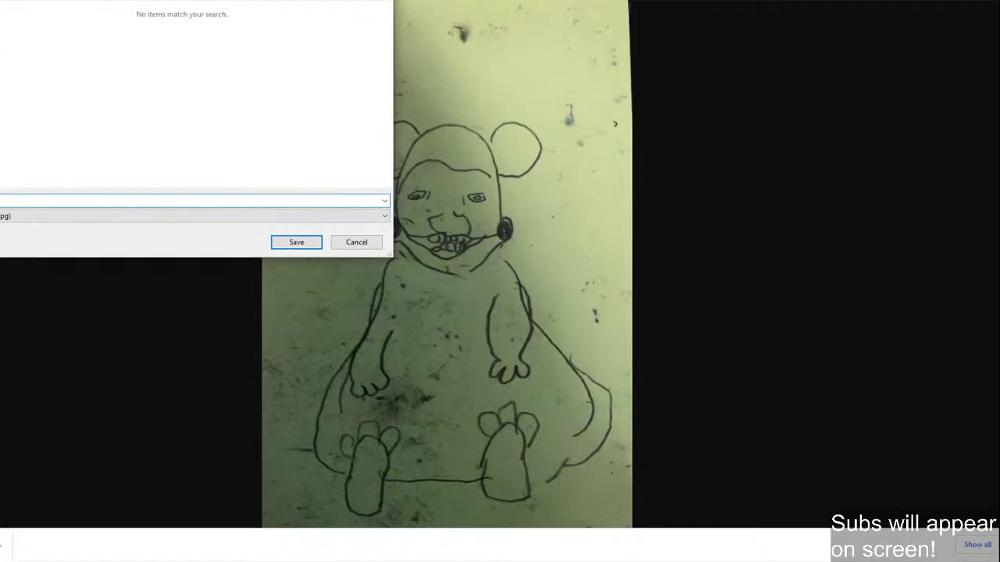
{"action": "left_click", "coordinate": [276, 243]}
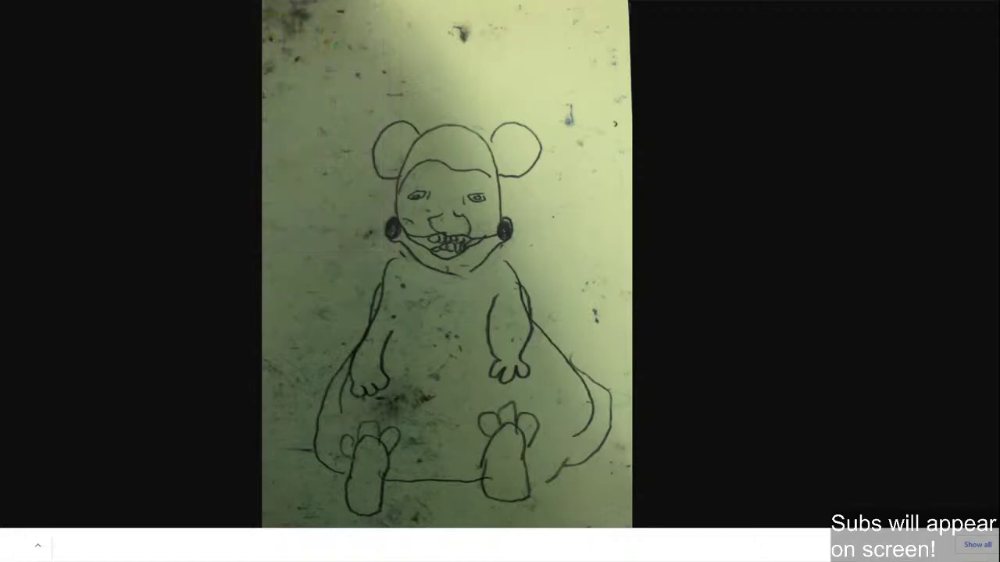
Return to the Scratch project and upload the saved round-eared creature drawing, IMG_3080, as a new costume of Sprite6.
{"action": "key", "text": "ctrl+w"}
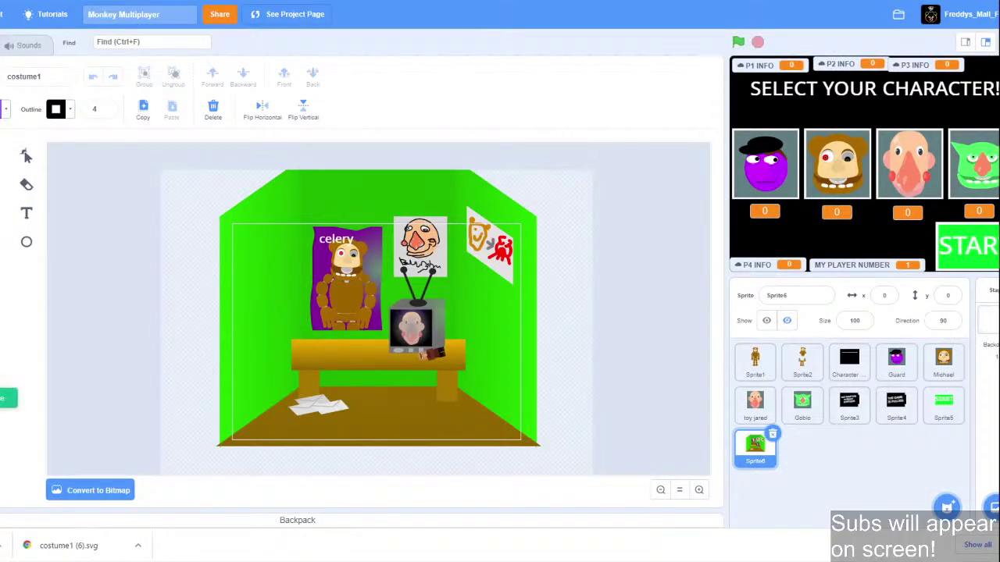
{"action": "left_click", "coordinate": [8, 398]}
{"action": "scroll", "coordinate": [65, 173], "scroll_direction": "down", "scroll_amount": 3}
{"action": "scroll", "coordinate": [65, 173], "scroll_direction": "down", "scroll_amount": 3}
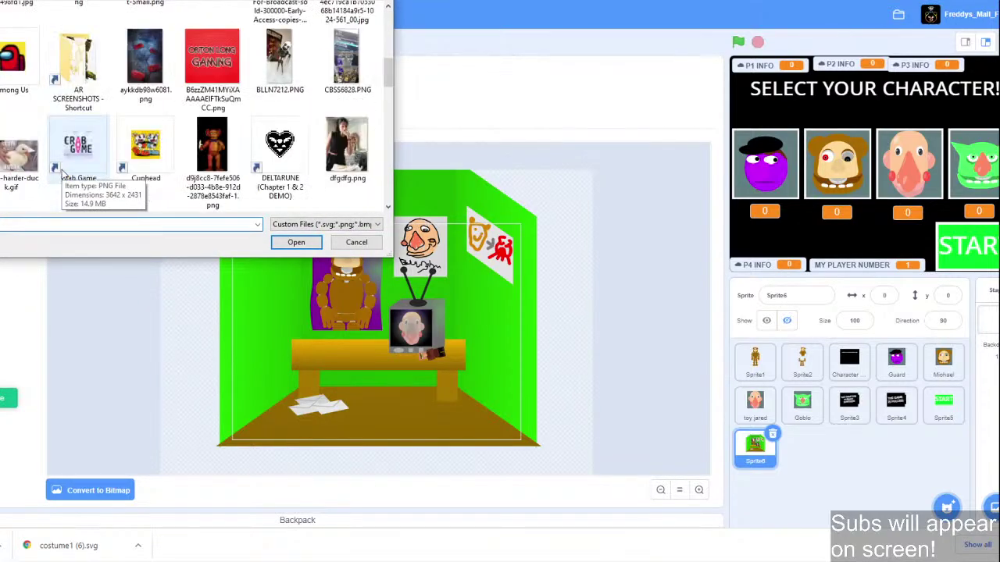
{"action": "scroll", "coordinate": [257, 140], "scroll_direction": "down", "scroll_amount": 3}
{"action": "scroll", "coordinate": [257, 141], "scroll_direction": "down", "scroll_amount": 3}
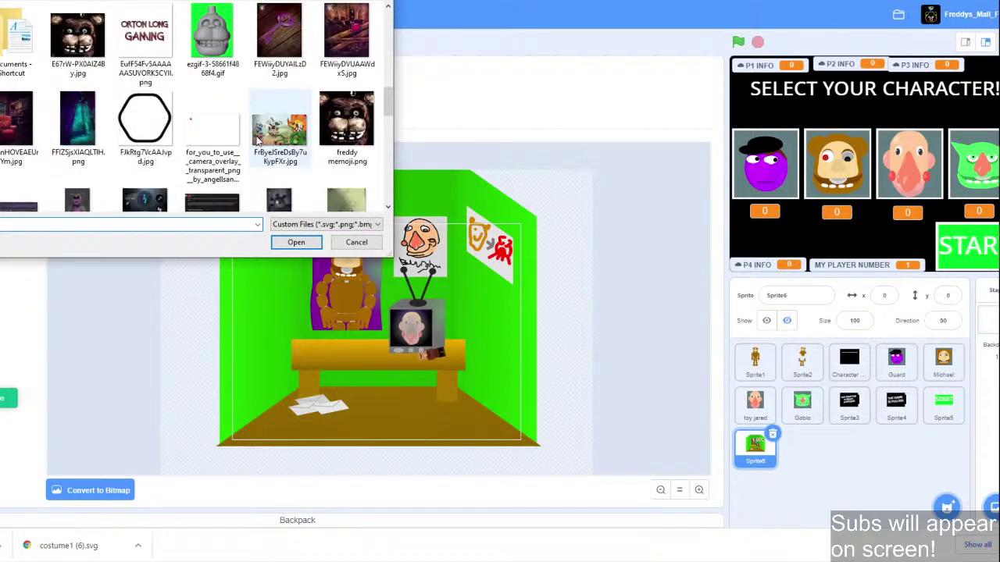
{"action": "double_click", "coordinate": [346, 99]}
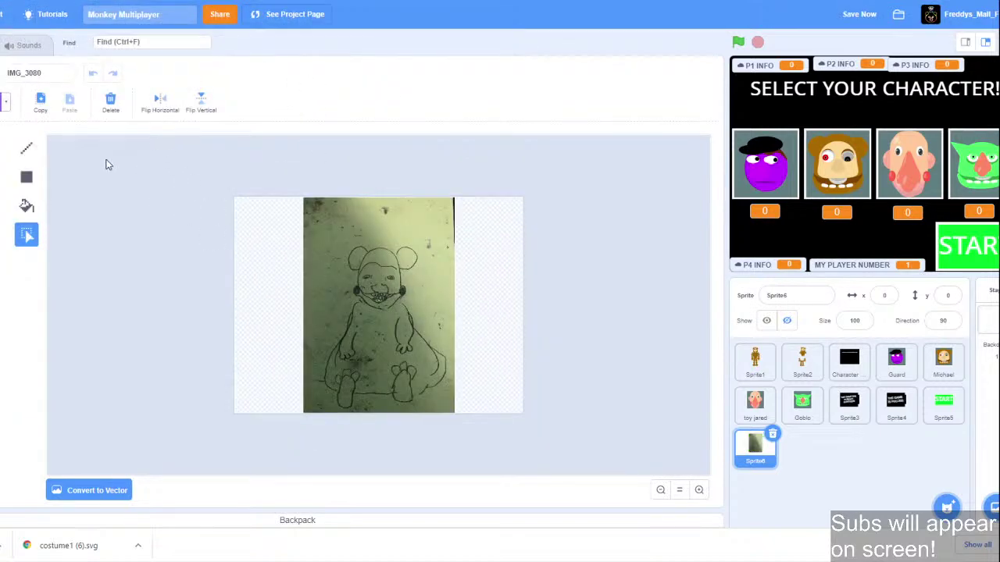
Convert the IMG_3080 costume to vector, copy its drawing and delete the original.
{"action": "left_click", "coordinate": [96, 488]}
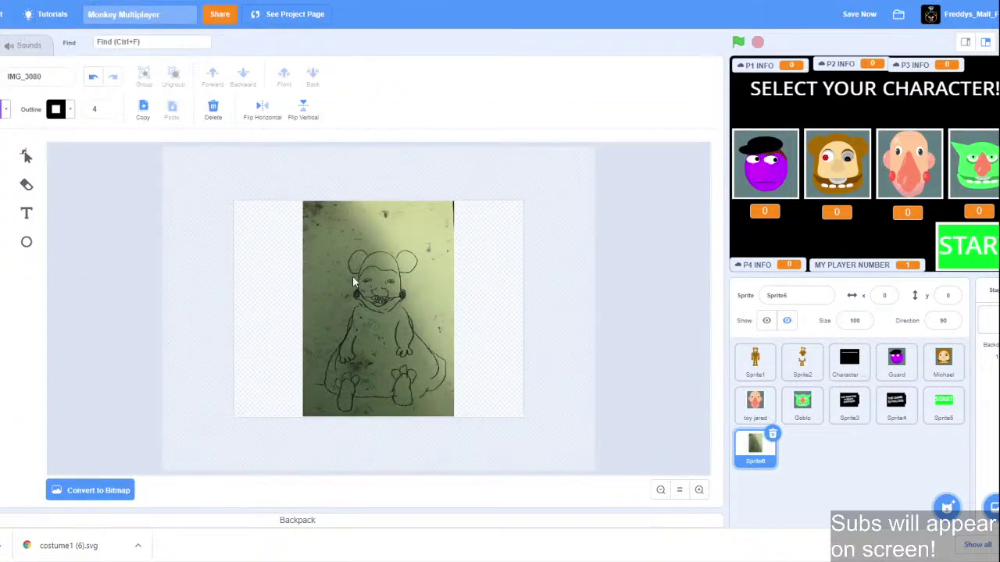
{"action": "left_click", "coordinate": [366, 282]}
{"action": "key", "text": "ctrl+c"}
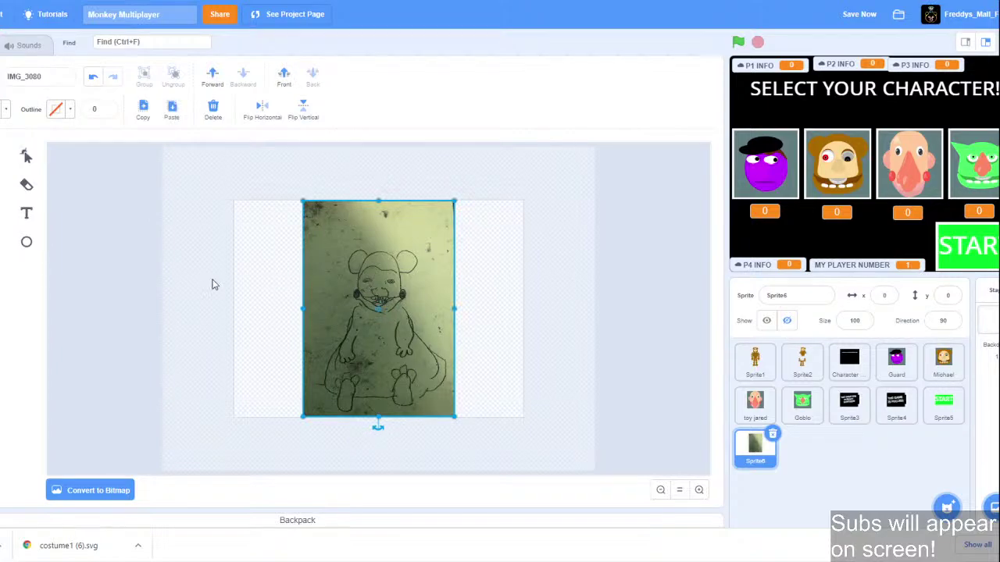
{"action": "key", "text": "Delete"}
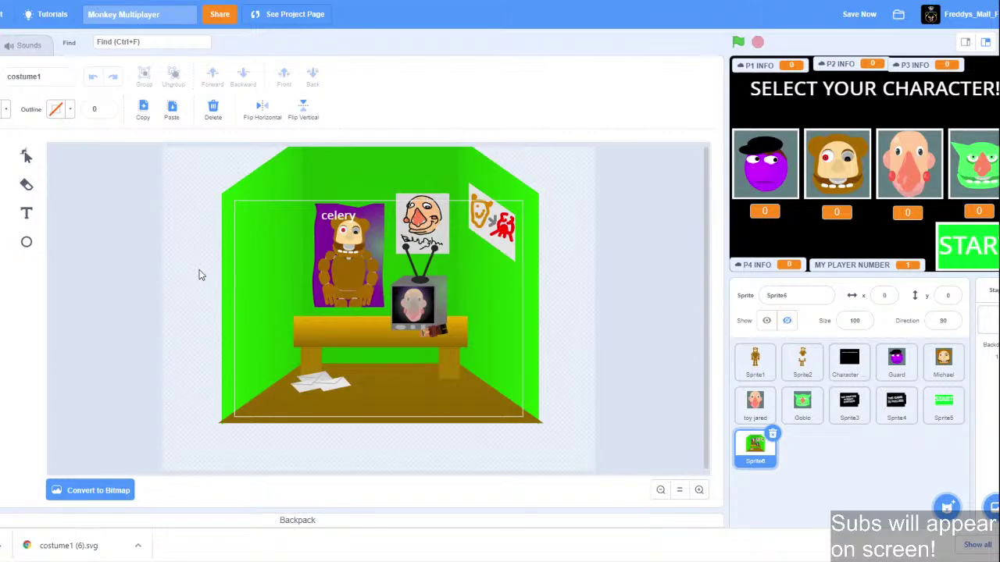
Paste the creature drawing into costume1, shrink it and place it against the table below the celery poster.
{"action": "key", "text": "ctrl+v"}
{"action": "mouse_move", "coordinate": [304, 202]}
{"action": "left_mouse_down"}
{"action": "mouse_move", "coordinate": [414, 363]}
{"action": "mouse_move", "coordinate": [403, 322]}
{"action": "mouse_move", "coordinate": [408, 226]}
{"action": "mouse_move", "coordinate": [358, 281]}
{"action": "mouse_move", "coordinate": [369, 285]}
{"action": "mouse_move", "coordinate": [349, 264]}
{"action": "left_mouse_up"}
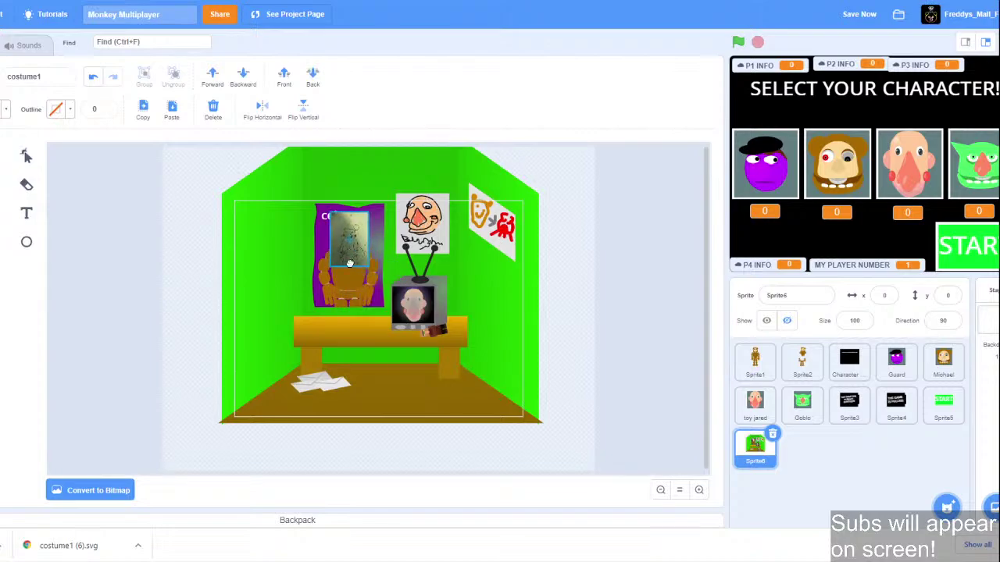
{"action": "left_click", "coordinate": [699, 490]}
{"action": "mouse_move", "coordinate": [320, 263]}
{"action": "left_mouse_down"}
{"action": "mouse_move", "coordinate": [431, 306]}
{"action": "mouse_move", "coordinate": [400, 352]}
{"action": "mouse_move", "coordinate": [248, 372]}
{"action": "left_mouse_up"}
{"action": "left_click_drag", "start_coordinate": [293, 413], "coordinate": [294, 413]}
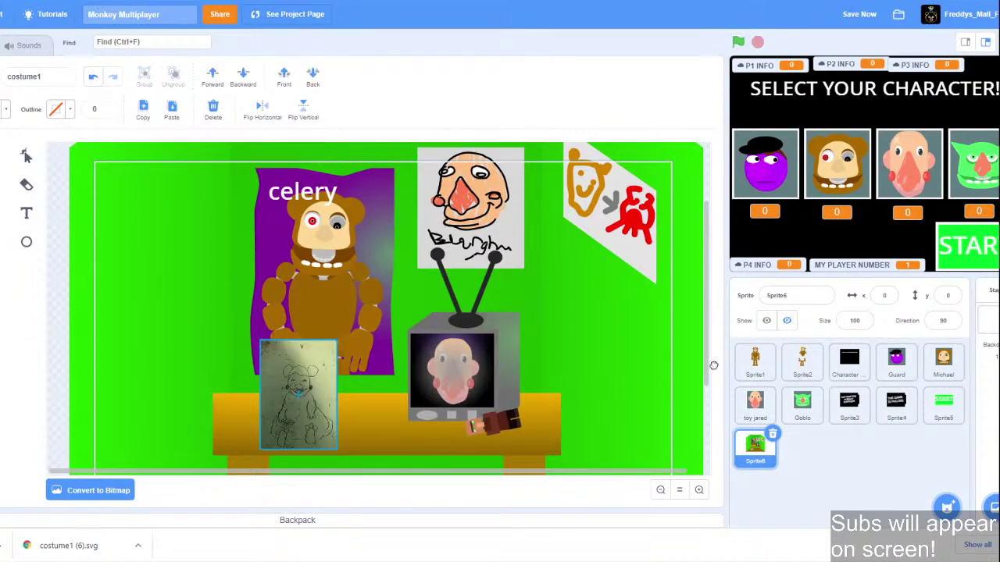
Select the paper, face, eyes and lettering of the big-nosed portrait above the television and group them.
{"action": "scroll", "coordinate": [708, 363], "scroll_direction": "up", "scroll_amount": 2}
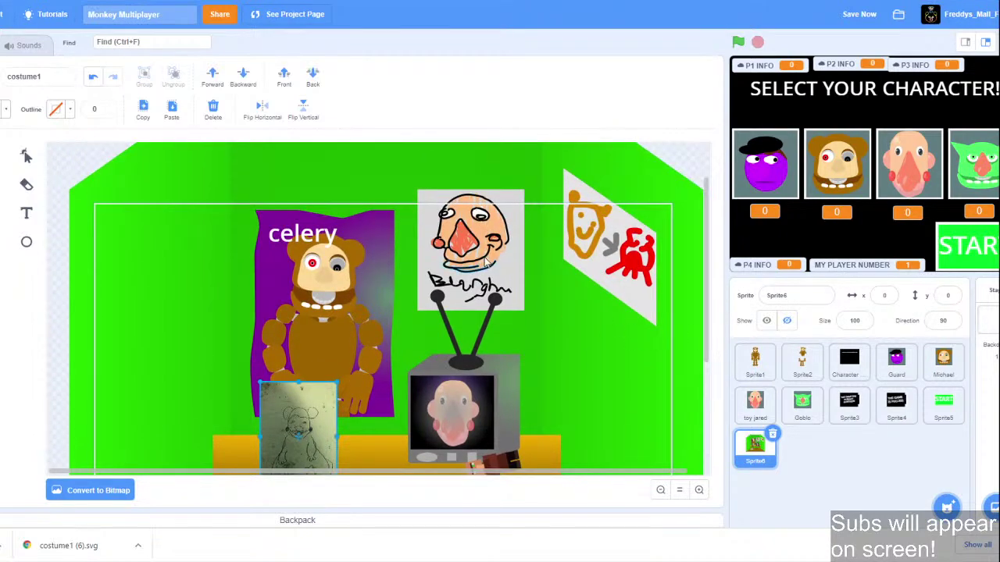
{"action": "left_click", "coordinate": [504, 291]}
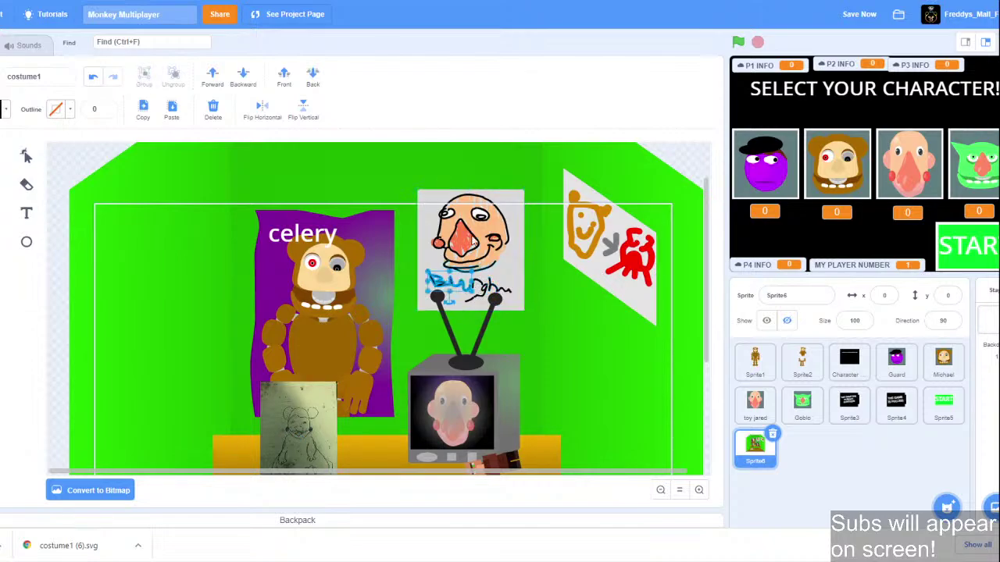
{"action": "left_click", "coordinate": [469, 241]}
{"action": "left_click", "coordinate": [487, 235]}
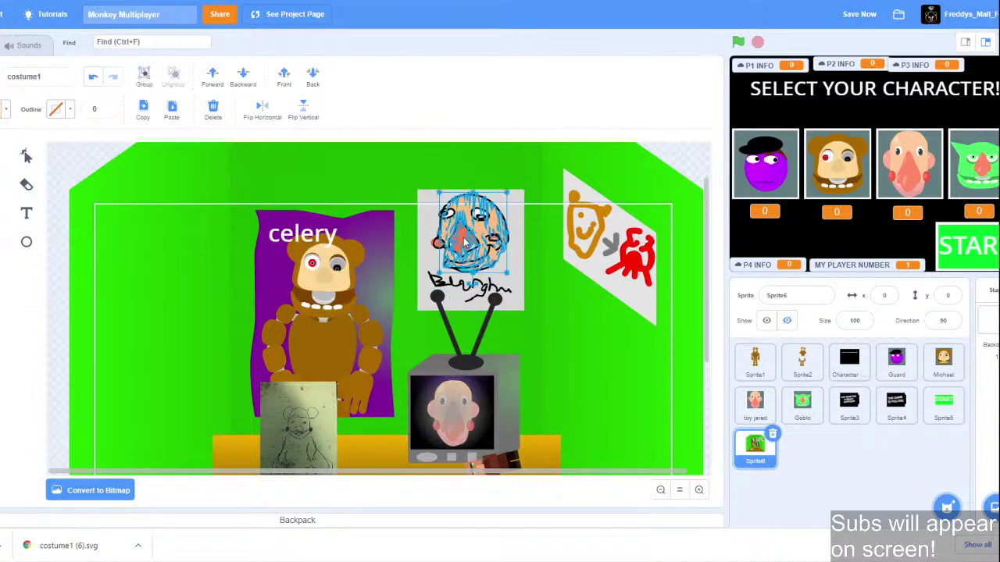
{"action": "left_click", "coordinate": [660, 490]}
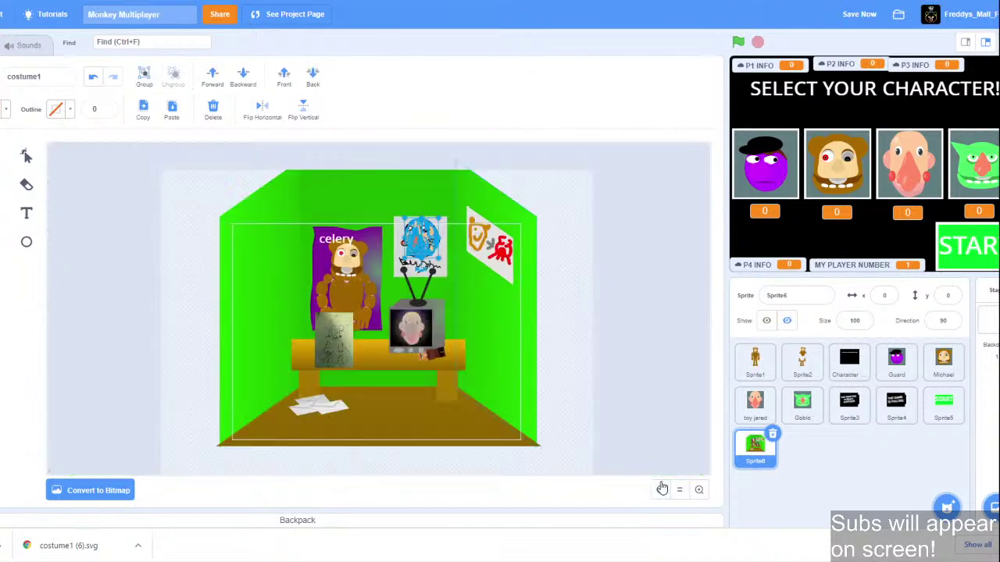
{"action": "left_click", "coordinate": [439, 267]}
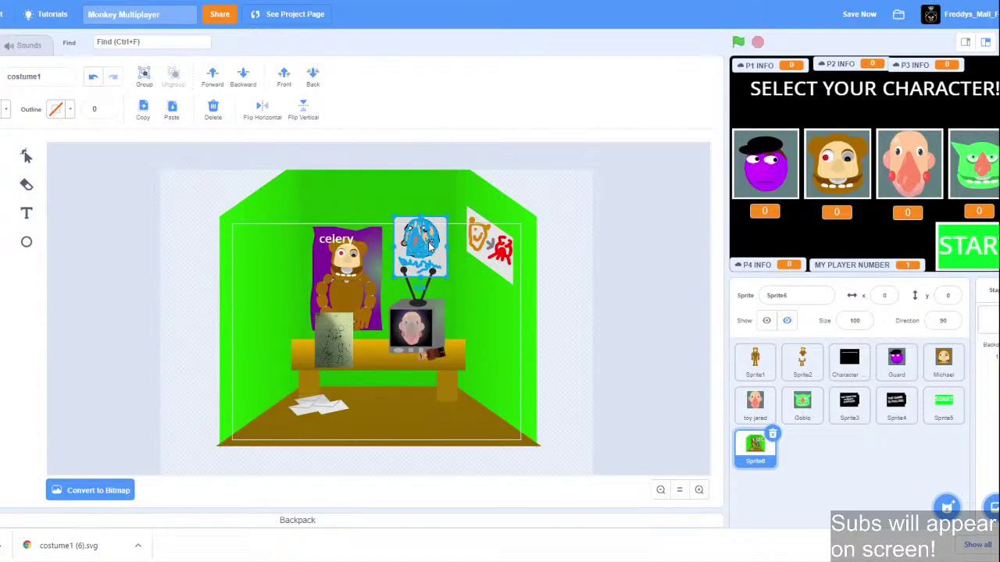
{"action": "left_click", "coordinate": [698, 491]}
{"action": "left_click", "coordinate": [698, 491]}
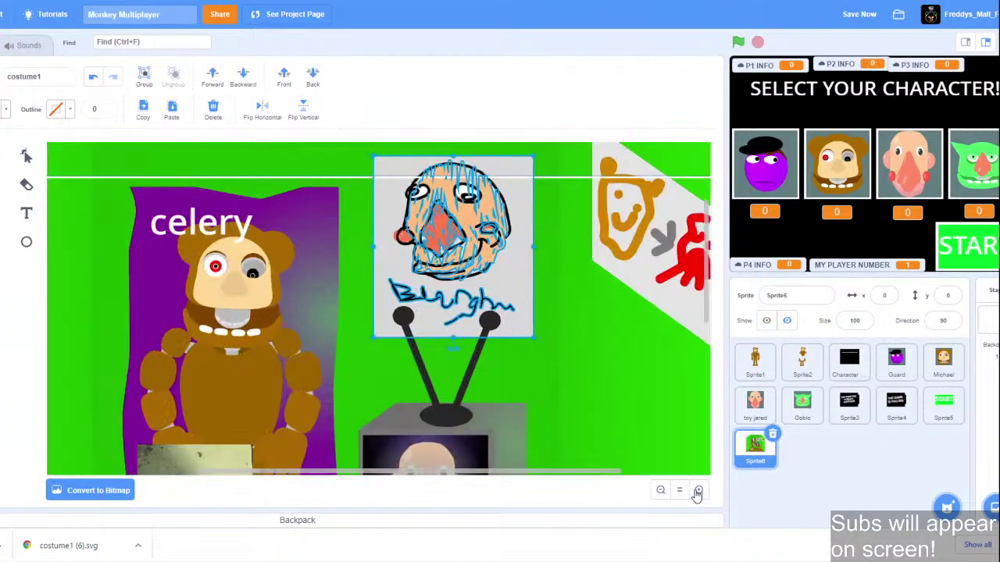
{"action": "left_click", "coordinate": [699, 491]}
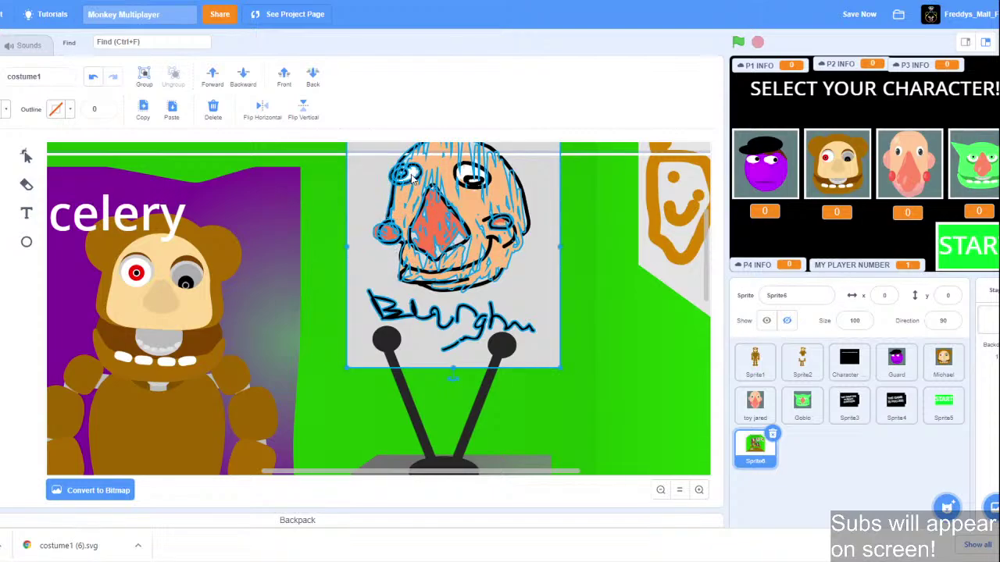
{"action": "left_click", "coordinate": [468, 176]}
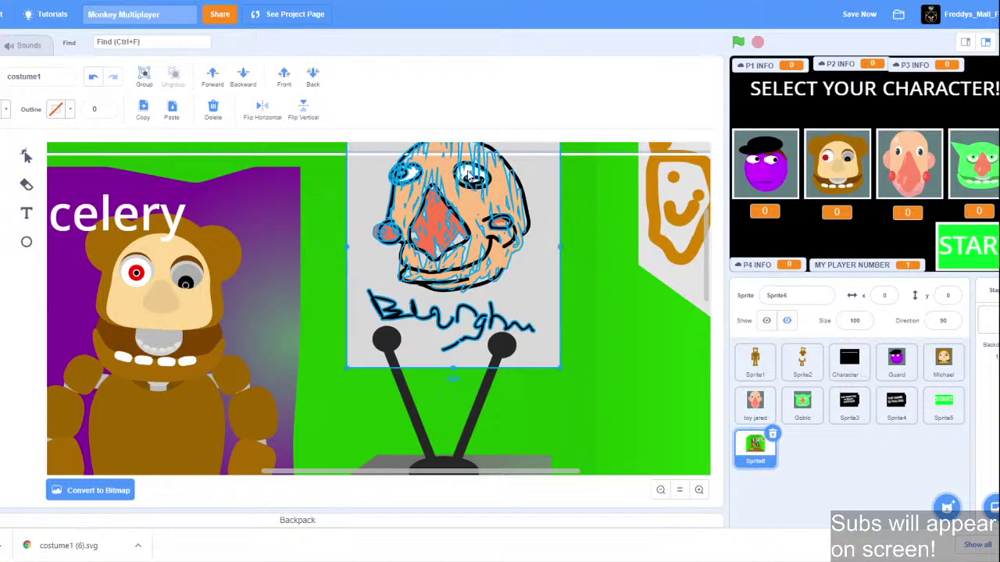
{"action": "left_click", "coordinate": [468, 181]}
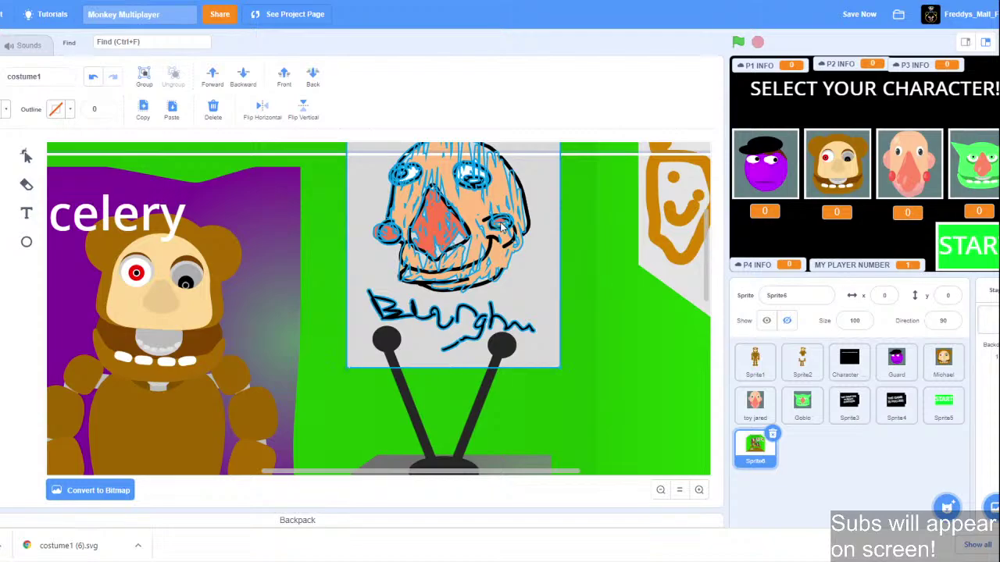
{"action": "left_click", "coordinate": [144, 77]}
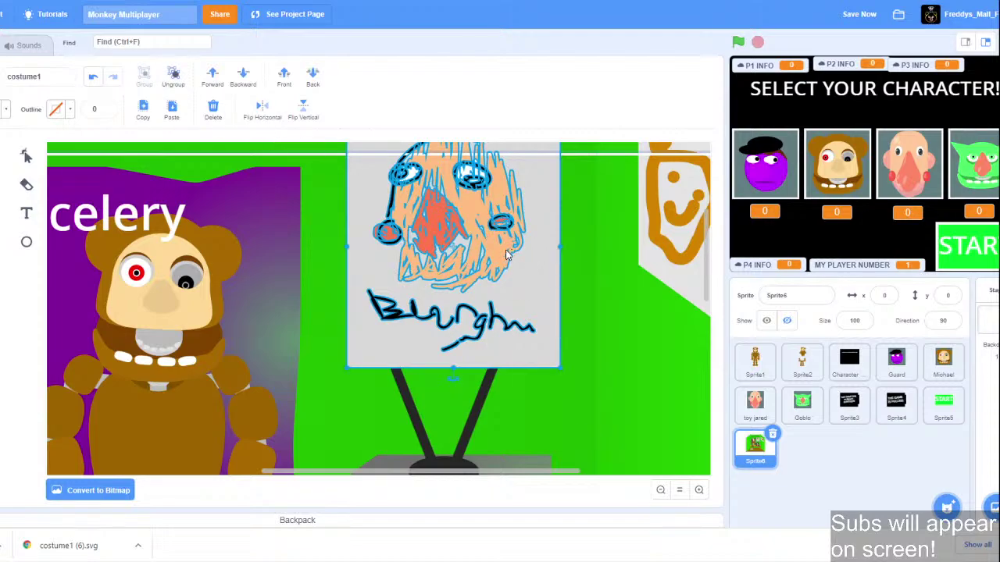
Undo and restore the portrait's grouping, and send the group backward behind its ungrouped black outline strokes.
{"action": "key", "text": "ctrl+z"}
{"action": "left_click", "coordinate": [469, 214]}
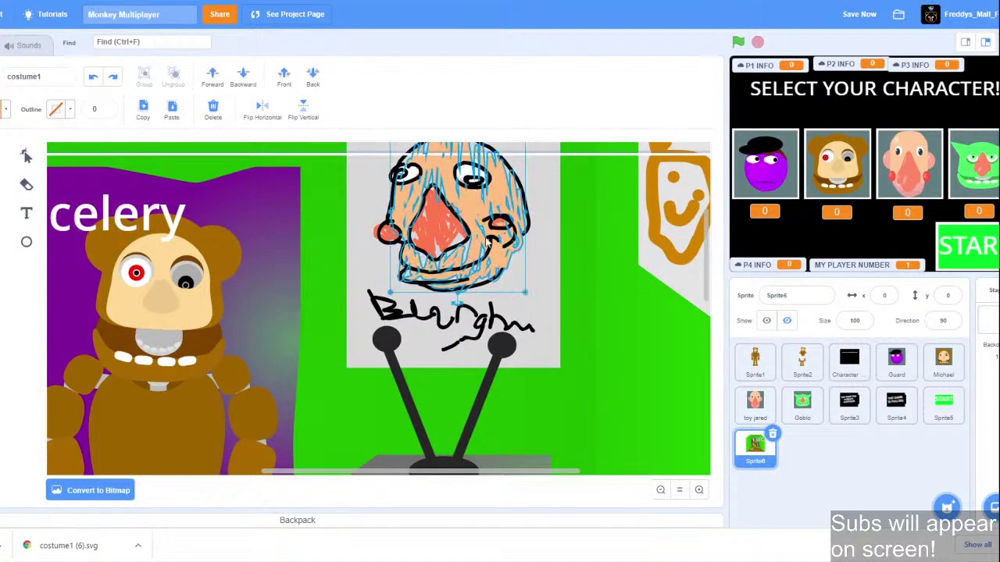
{"action": "left_click", "coordinate": [112, 77]}
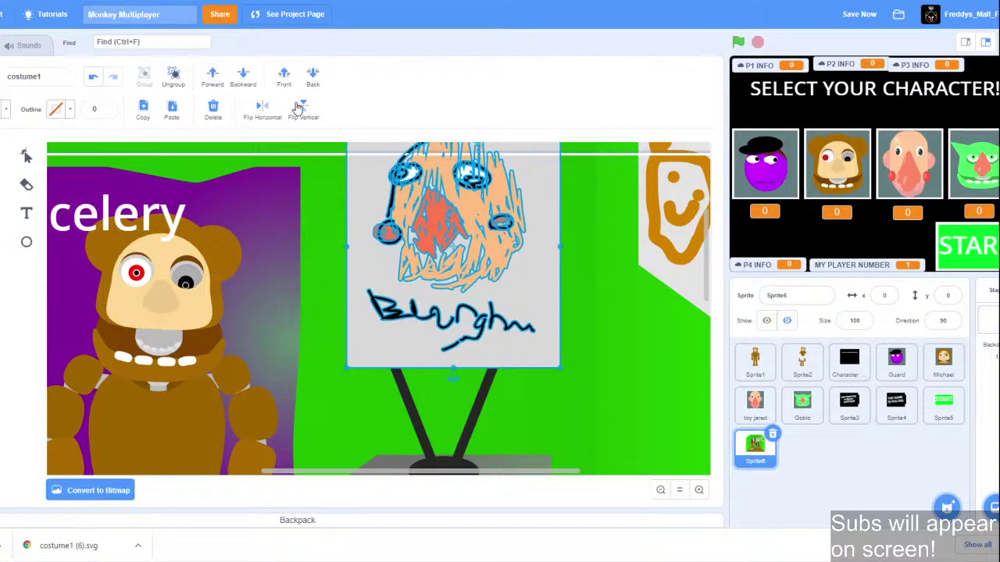
{"action": "left_click", "coordinate": [244, 75]}
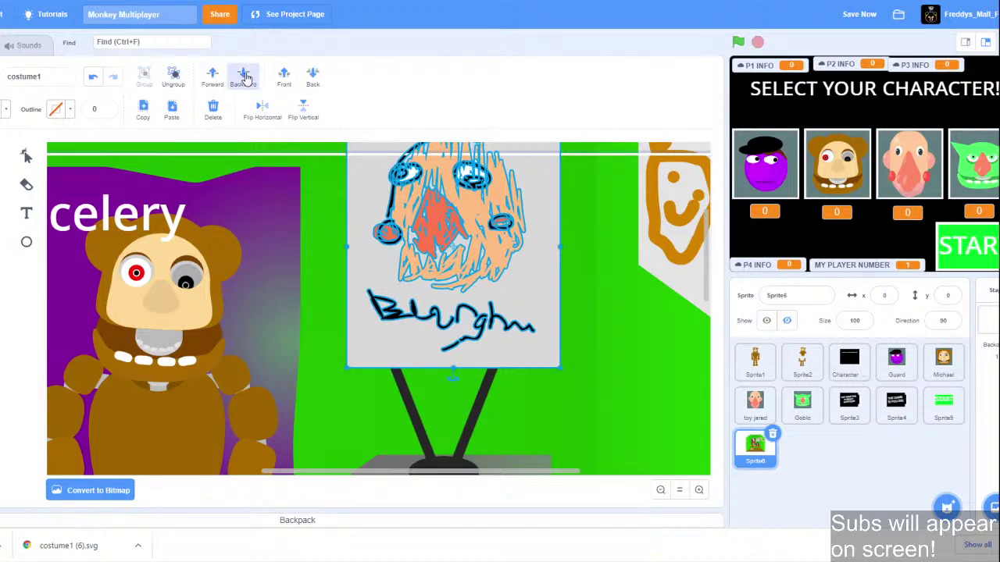
{"action": "left_click", "coordinate": [244, 75]}
{"action": "left_click", "coordinate": [243, 75]}
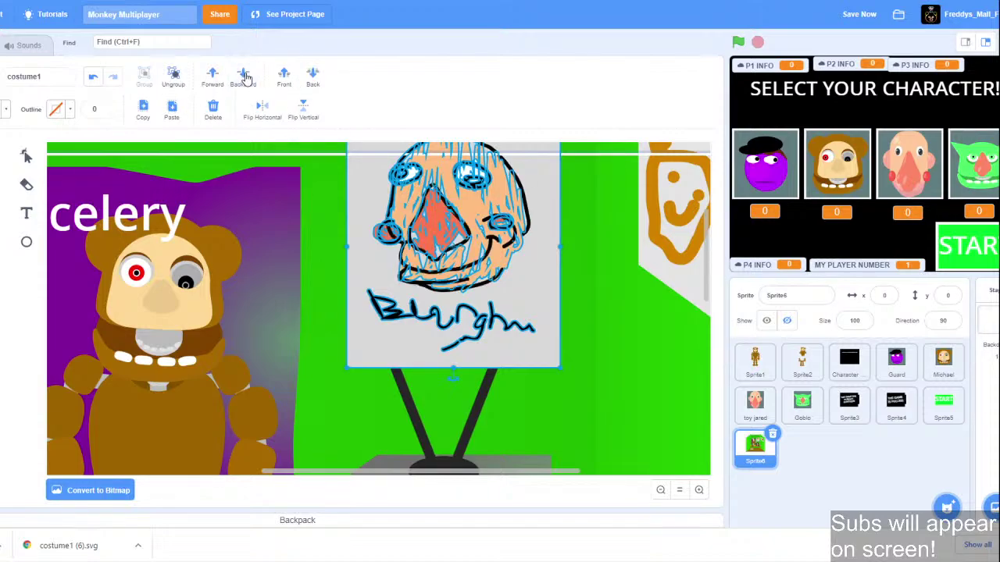
Add the remaining black face outline strokes to the portrait selection and group everything together.
{"action": "left_click", "coordinate": [489, 244], "text": "shift"}
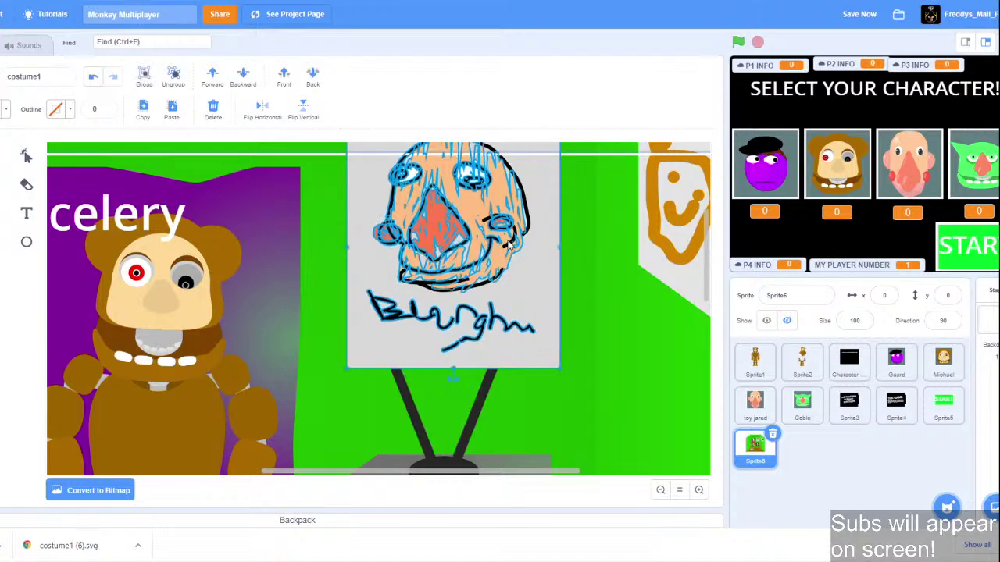
{"action": "key", "text": "ctrl+z"}
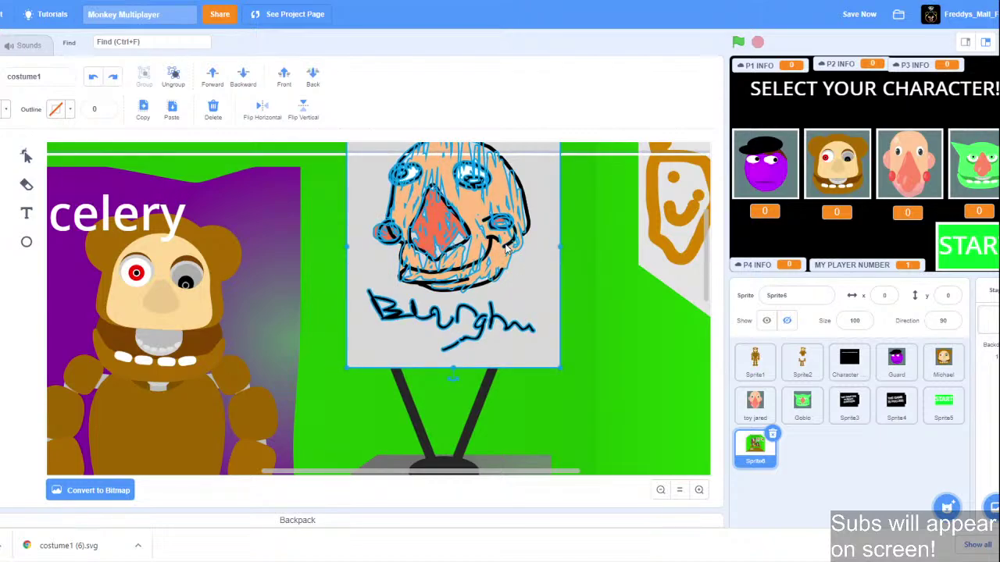
{"action": "left_click", "coordinate": [506, 248], "text": "shift"}
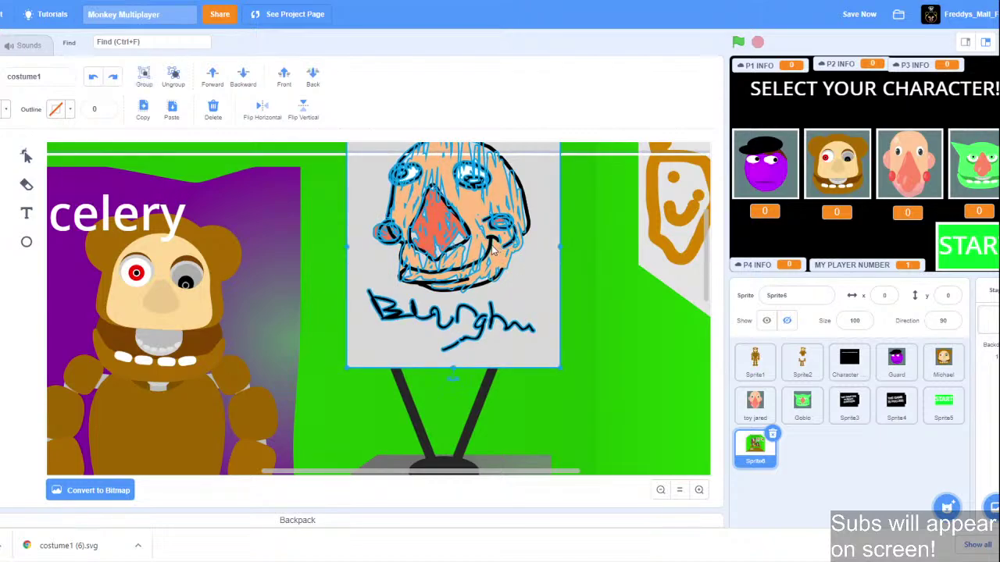
{"action": "left_click", "coordinate": [527, 221], "text": "shift"}
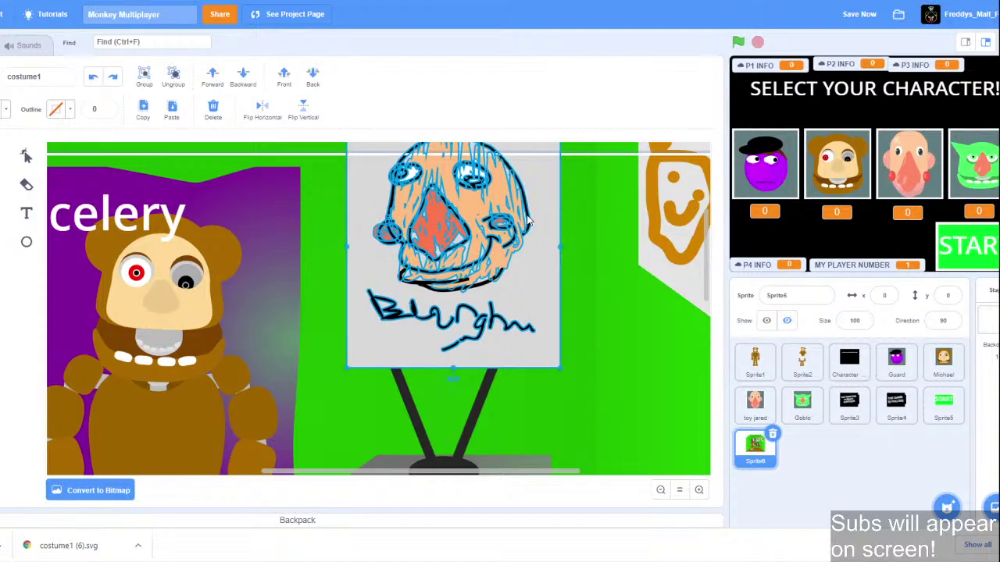
{"action": "left_click", "coordinate": [485, 287], "text": "shift"}
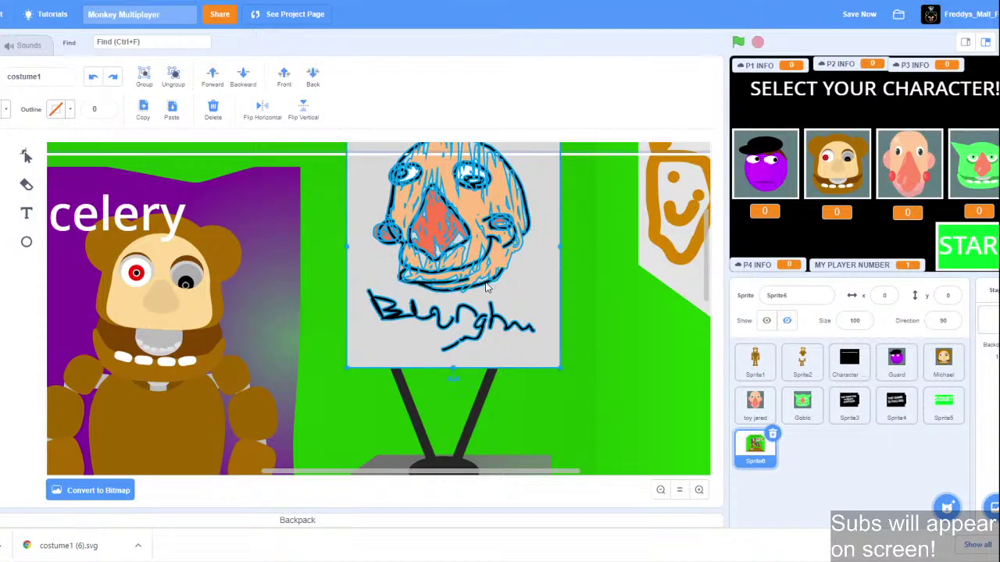
{"action": "left_click", "coordinate": [146, 72]}
Try moving the grouped portrait over the celery poster and undo the move.
{"action": "left_click_drag", "start_coordinate": [492, 218], "coordinate": [190, 200]}
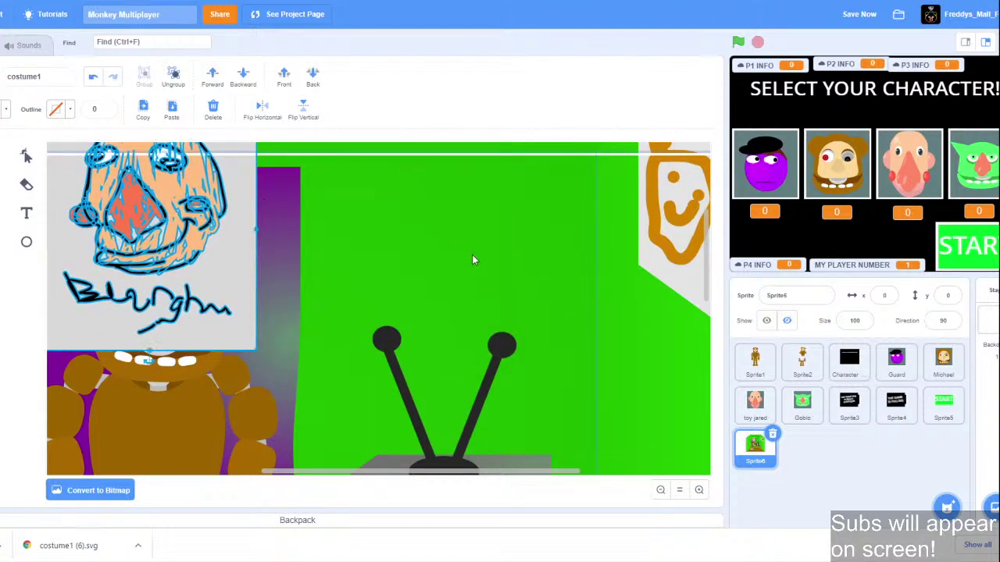
{"action": "left_click", "coordinate": [661, 489]}
{"action": "key", "text": "ctrl+z"}
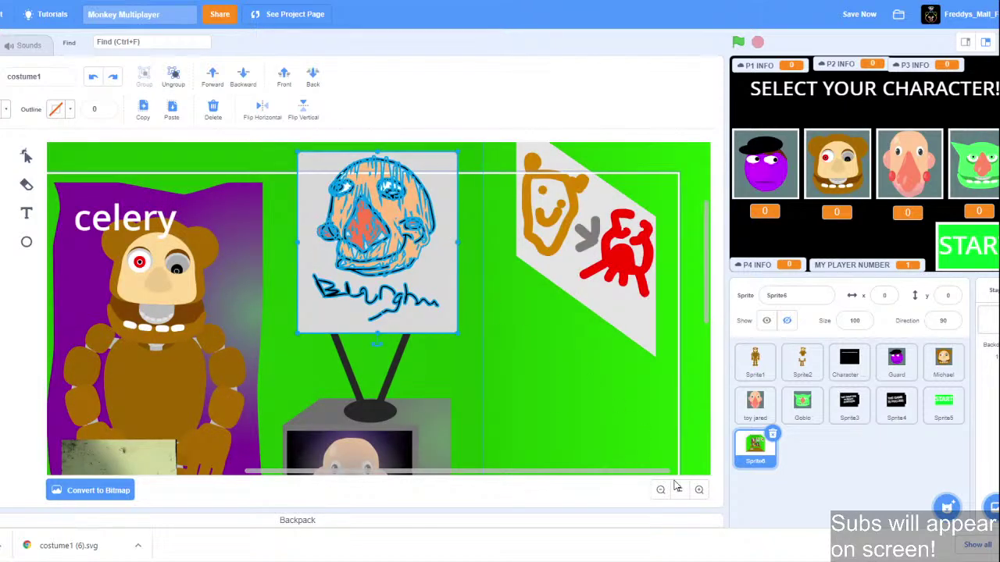
Shrink the grouped portrait and place it on the back wall at the television's right antenna.
{"action": "left_click", "coordinate": [660, 489]}
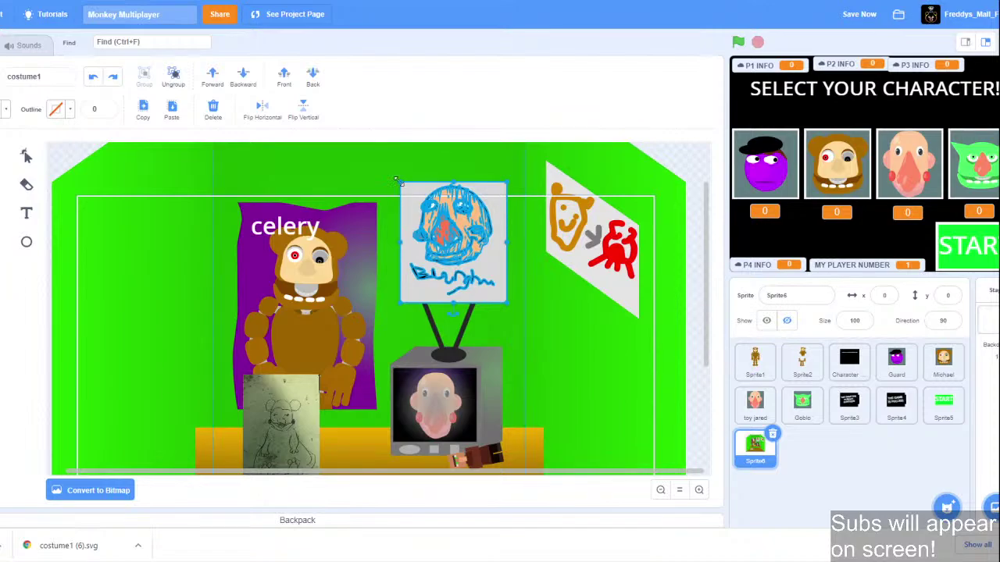
{"action": "left_click_drag", "start_coordinate": [396, 180], "coordinate": [430, 214]}
{"action": "mouse_move", "coordinate": [478, 257]}
{"action": "left_mouse_down"}
{"action": "mouse_move", "coordinate": [450, 240]}
{"action": "mouse_move", "coordinate": [509, 255]}
{"action": "left_mouse_up"}
{"action": "left_click_drag", "start_coordinate": [459, 210], "coordinate": [472, 223]}
{"action": "mouse_move", "coordinate": [498, 256]}
{"action": "left_mouse_down"}
{"action": "mouse_move", "coordinate": [477, 283]}
{"action": "mouse_move", "coordinate": [459, 273]}
{"action": "mouse_move", "coordinate": [469, 260]}
{"action": "mouse_move", "coordinate": [478, 286]}
{"action": "left_mouse_up"}
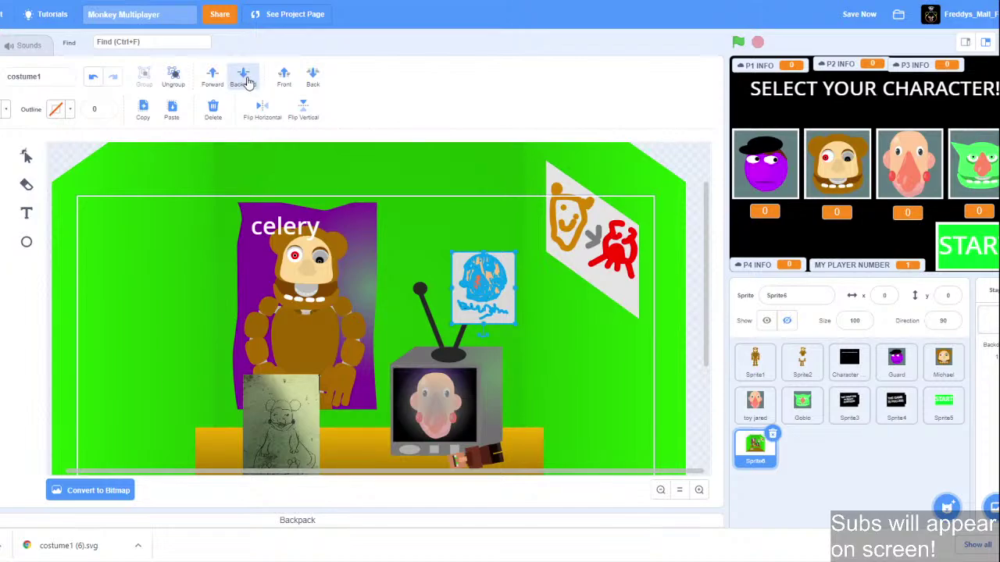
Reorder the portrait's layer so it sits behind the television antenna but in front of the green wall.
{"action": "left_click", "coordinate": [245, 77]}
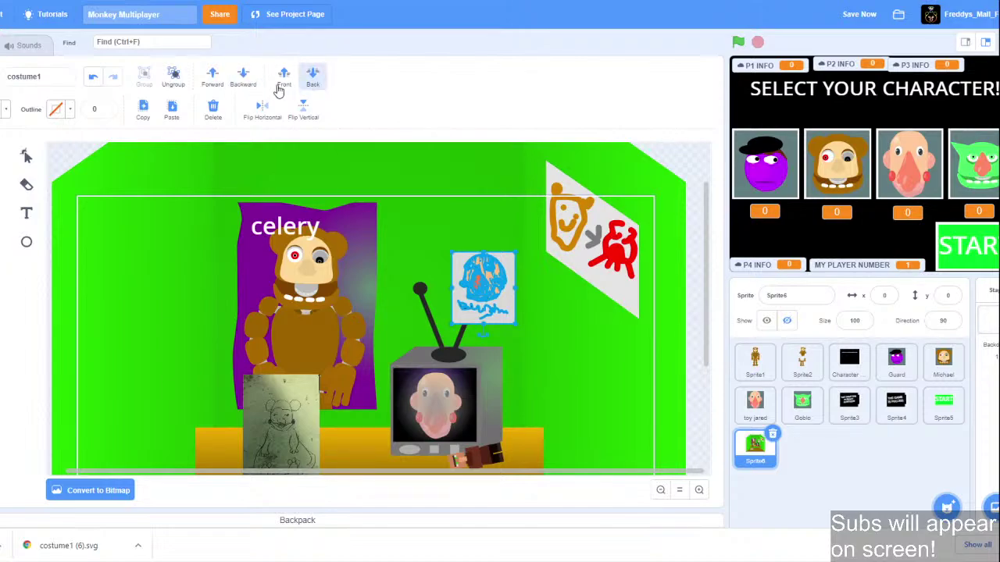
{"action": "left_click", "coordinate": [313, 76]}
{"action": "left_click", "coordinate": [212, 81]}
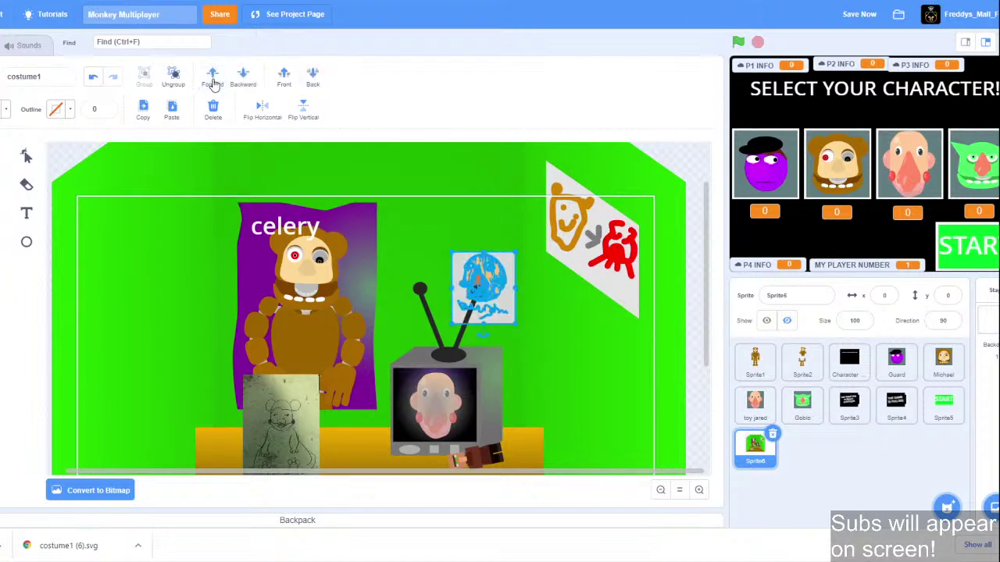
{"action": "left_click", "coordinate": [707, 175]}
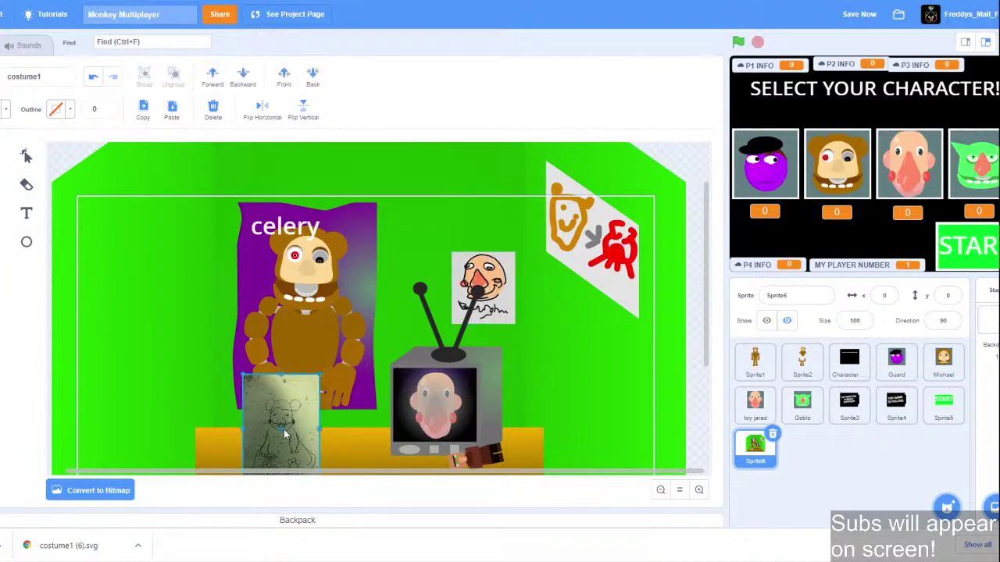
Shrink the pencil bear drawing, hang it between the celery poster and the portrait, and layer it behind the television antenna.
{"action": "left_click_drag", "start_coordinate": [282, 424], "coordinate": [418, 258]}
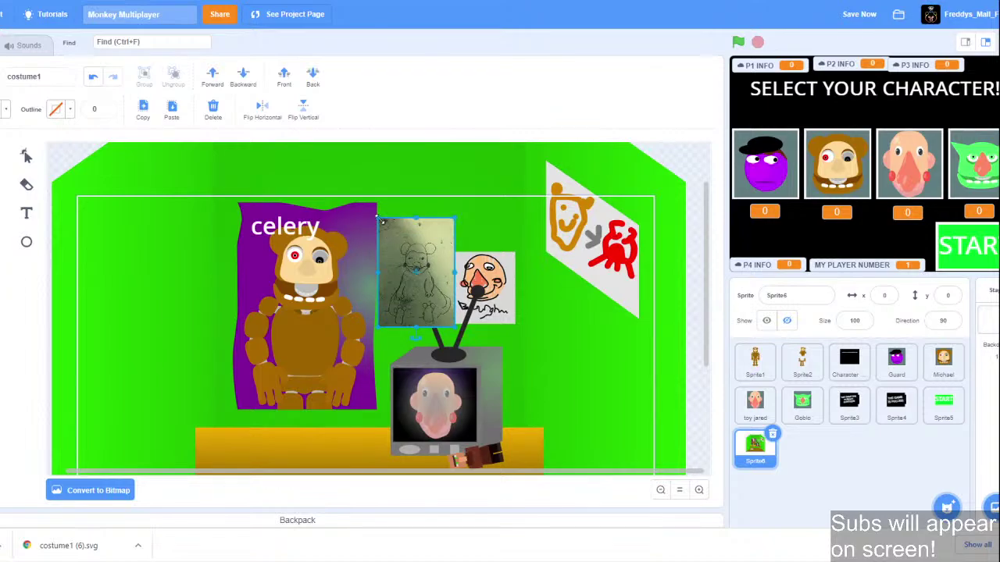
{"action": "mouse_move", "coordinate": [378, 203]}
{"action": "left_mouse_down"}
{"action": "mouse_move", "coordinate": [394, 231]}
{"action": "mouse_move", "coordinate": [411, 234]}
{"action": "mouse_move", "coordinate": [405, 227]}
{"action": "left_mouse_up"}
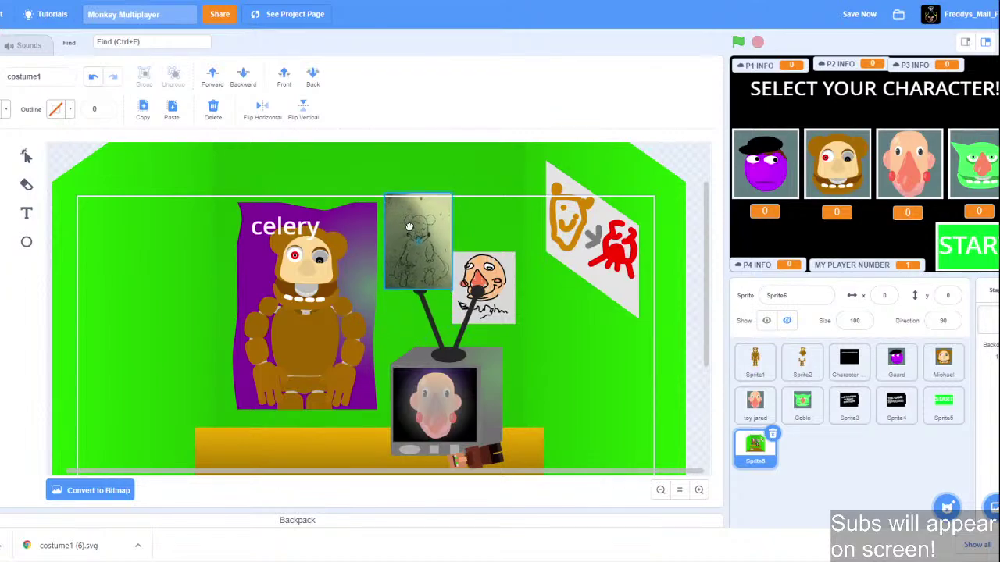
{"action": "left_click", "coordinate": [242, 78]}
{"action": "left_click", "coordinate": [242, 78]}
{"action": "left_click", "coordinate": [242, 78]}
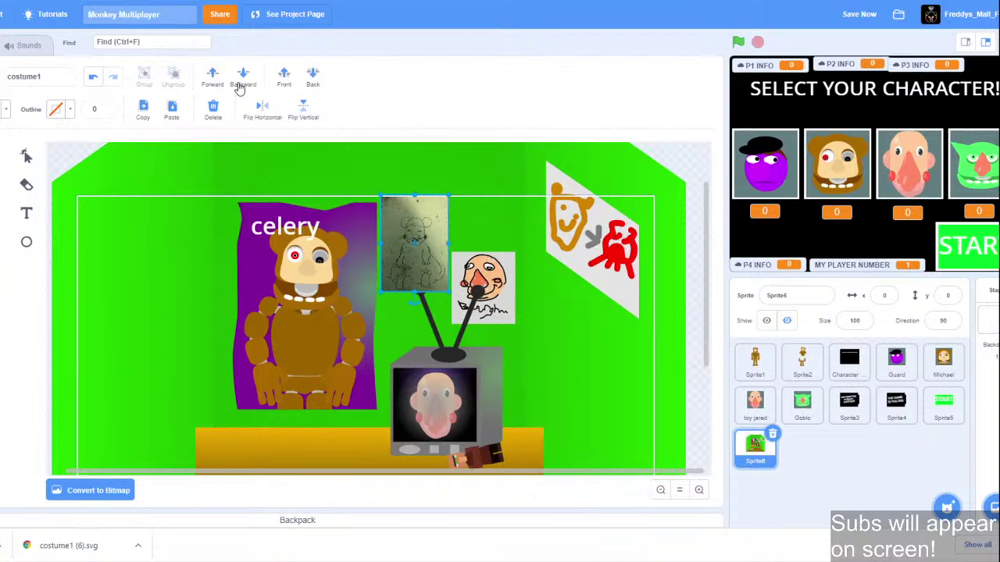
{"action": "left_click", "coordinate": [311, 76]}
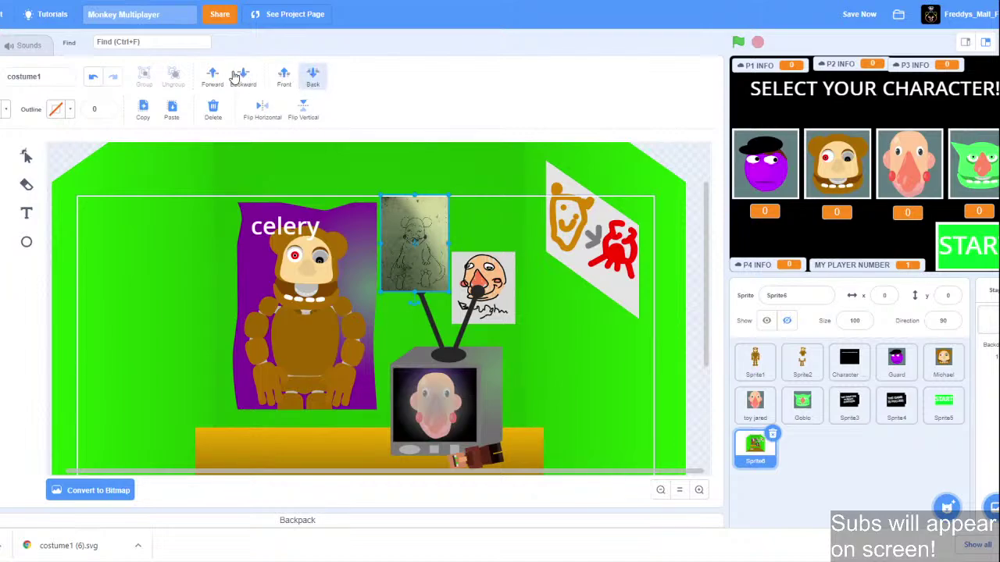
{"action": "left_click", "coordinate": [211, 74]}
{"action": "left_click", "coordinate": [692, 163]}
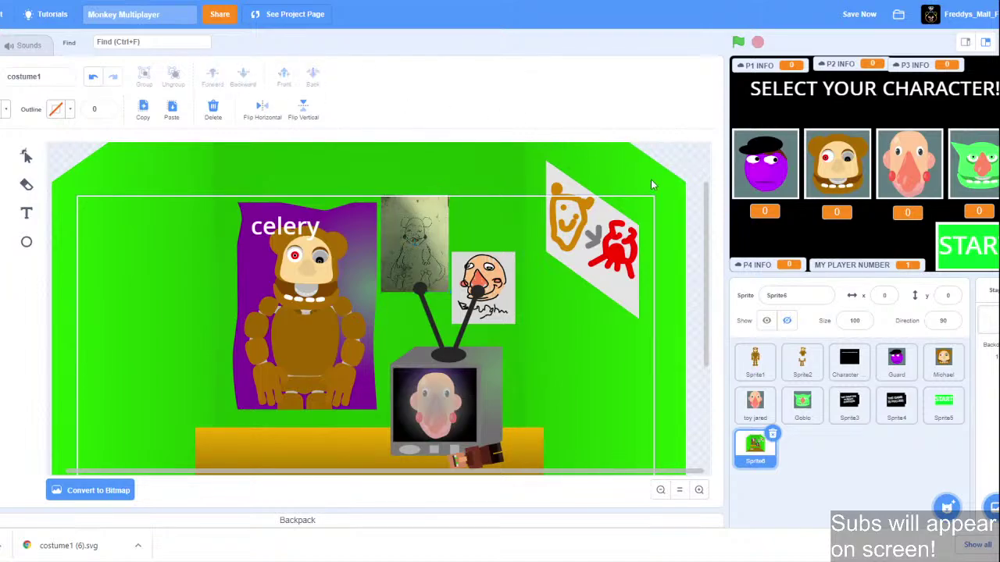
Nudge the pencil bear drawing slightly up and away from the celery poster, and save the project.
{"action": "left_click_drag", "start_coordinate": [436, 234], "coordinate": [438, 231]}
{"action": "left_click", "coordinate": [860, 15]}
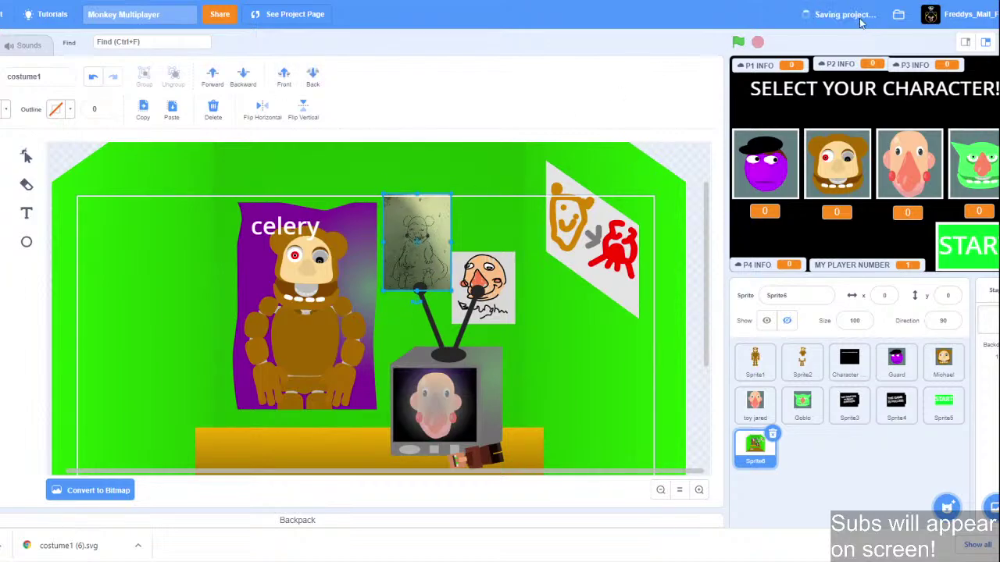
{"action": "left_click", "coordinate": [680, 170]}
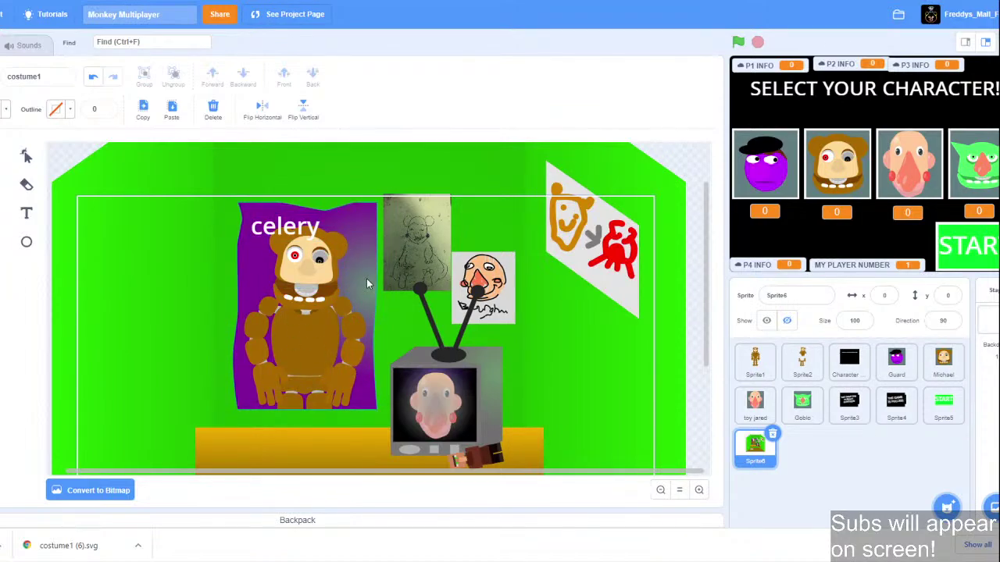
Switch to Discord and look through the chat for the shared drawing of the brown bear and green figure.
{"action": "left_click", "coordinate": [242, 559]}
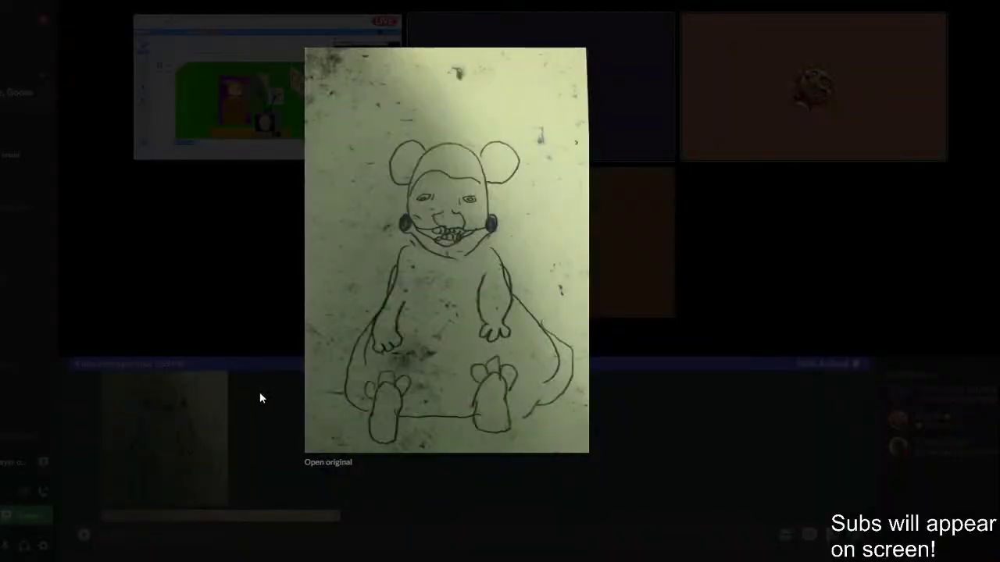
{"action": "left_click", "coordinate": [212, 478]}
{"action": "scroll", "coordinate": [237, 433], "scroll_direction": "down", "scroll_amount": 10}
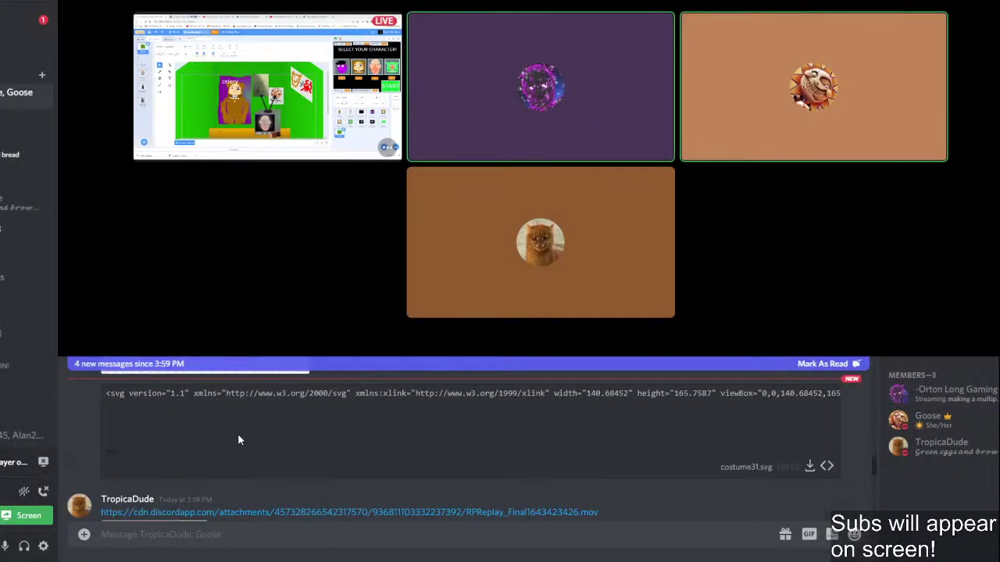
{"action": "scroll", "coordinate": [238, 434], "scroll_direction": "up", "scroll_amount": 5}
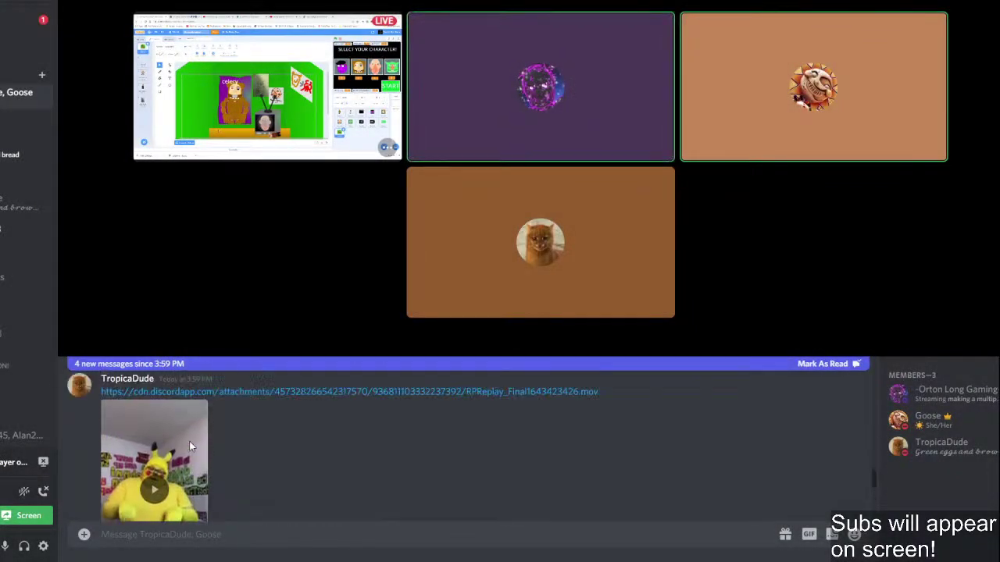
{"action": "scroll", "coordinate": [189, 441], "scroll_direction": "down", "scroll_amount": 1}
{"action": "scroll", "coordinate": [156, 447], "scroll_direction": "down", "scroll_amount": 5}
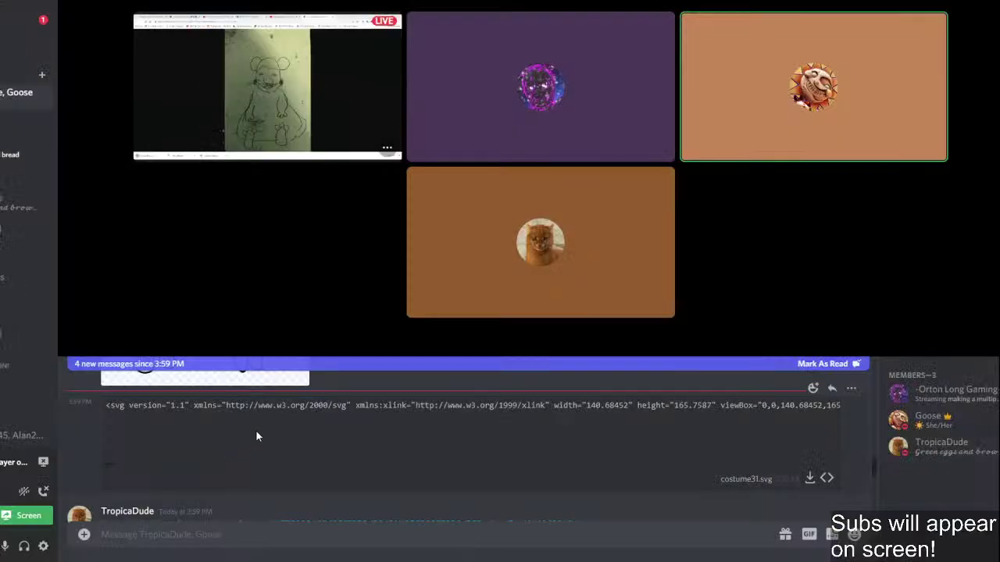
{"action": "scroll", "coordinate": [254, 431], "scroll_direction": "down", "scroll_amount": 5}
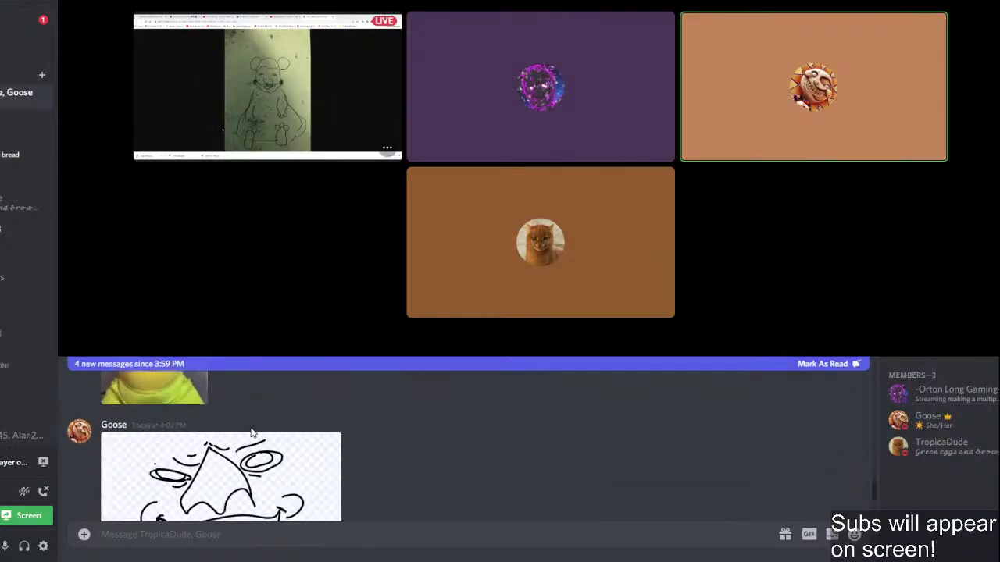
{"action": "scroll", "coordinate": [251, 432], "scroll_direction": "up", "scroll_amount": 3}
{"action": "scroll", "coordinate": [251, 433], "scroll_direction": "down", "scroll_amount": 4}
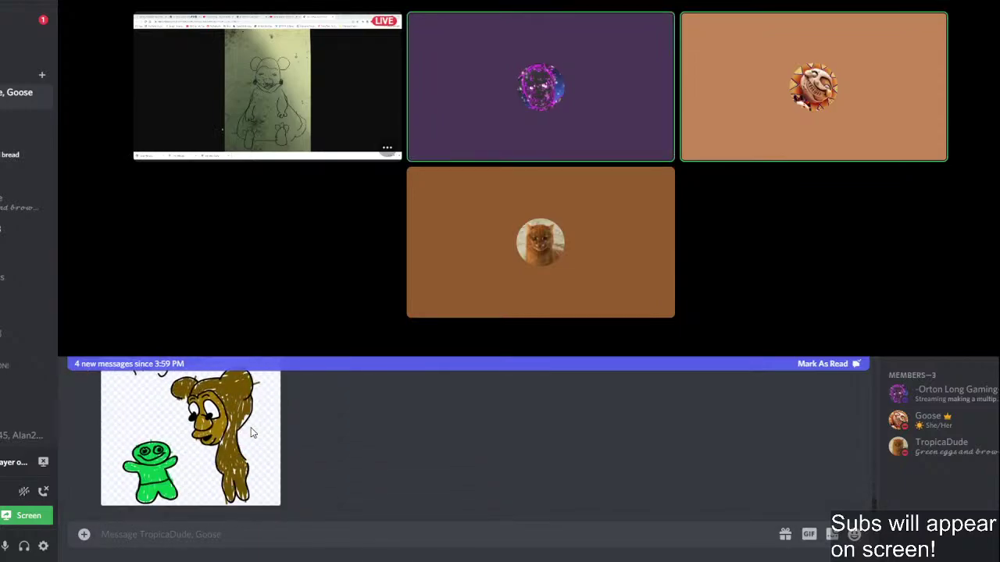
{"action": "scroll", "coordinate": [251, 432], "scroll_direction": "down", "scroll_amount": 3}
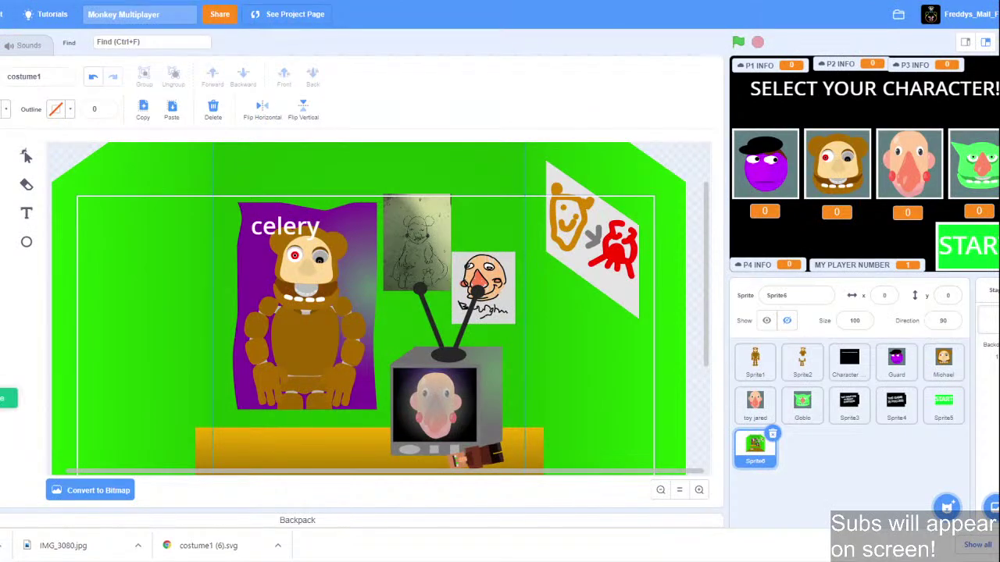
In Scratch, import the costume31 drawing of the brown bear and green figure as a new costume of the room sprite.
{"action": "left_click", "coordinate": [28, 344]}
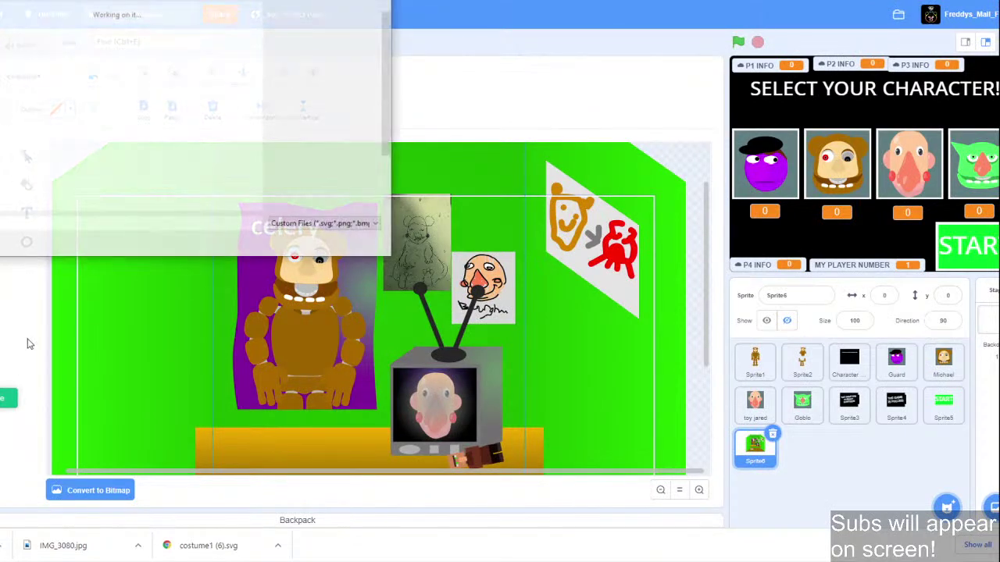
{"action": "left_click", "coordinate": [1, 61]}
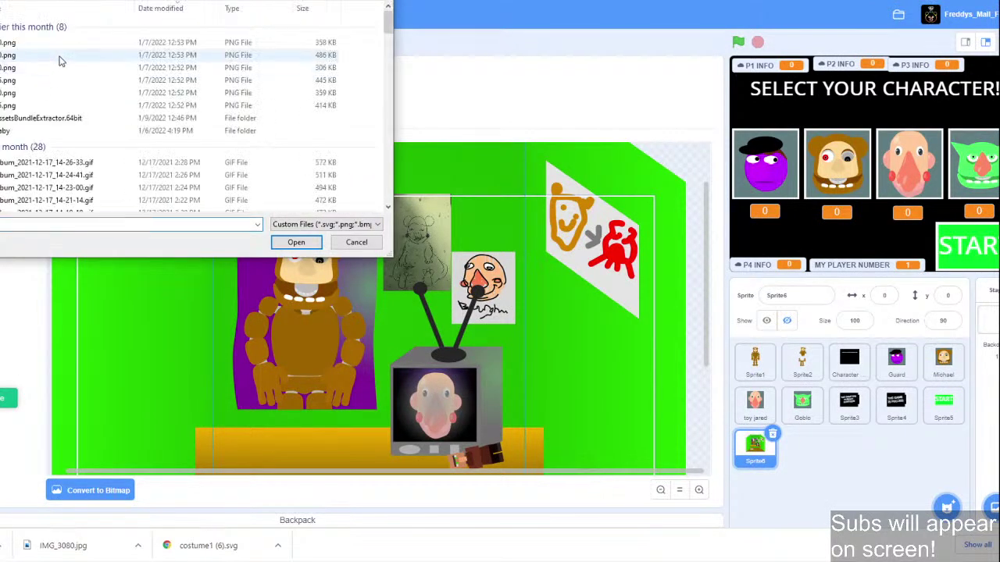
{"action": "double_click", "coordinate": [39, 48]}
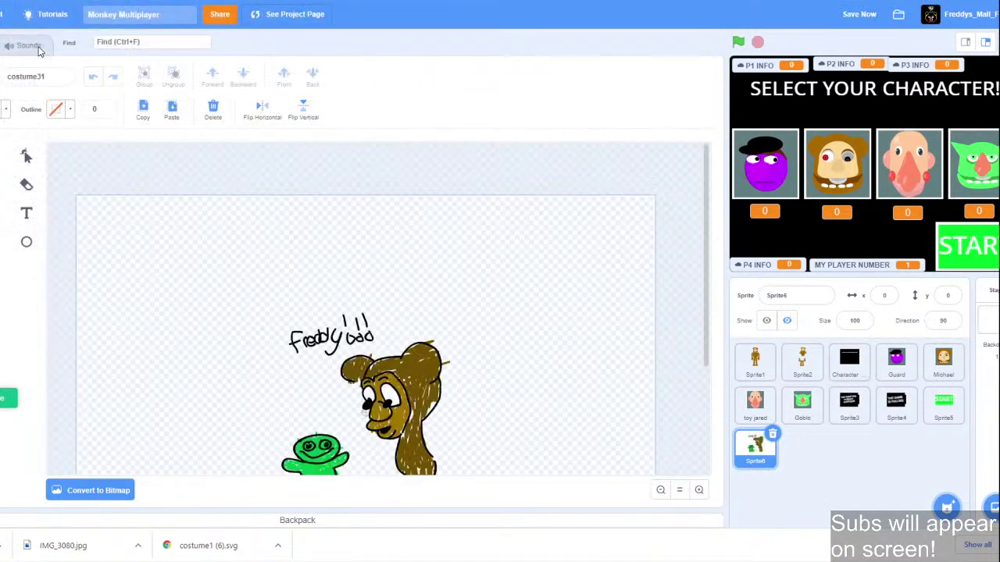
Group the whole costume31 drawing and paste a copy of it into the green room in costume1.
{"action": "left_click", "coordinate": [660, 490]}
{"action": "left_click_drag", "start_coordinate": [506, 225], "coordinate": [301, 395]}
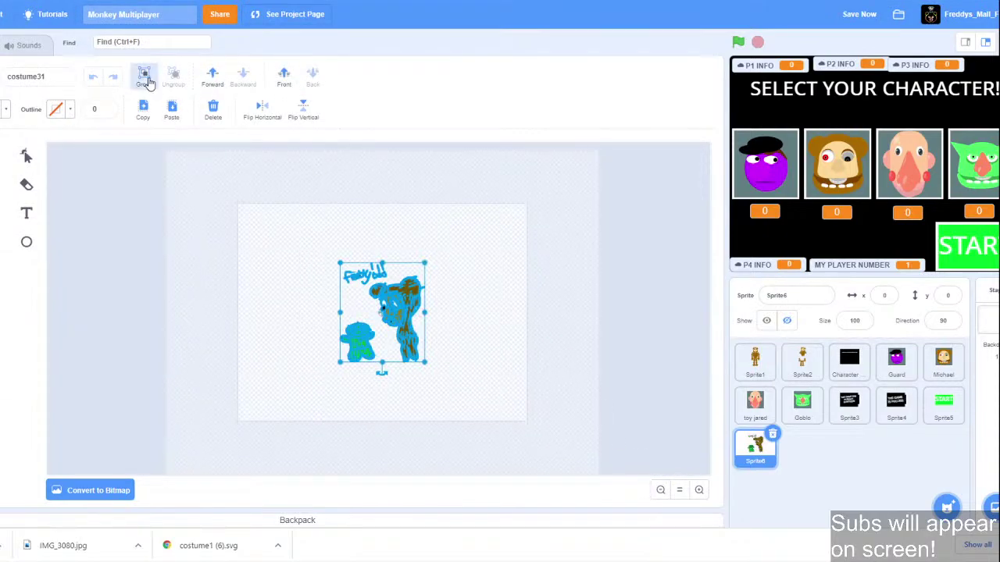
{"action": "left_click", "coordinate": [147, 81]}
{"action": "left_click", "coordinate": [1, 102]}
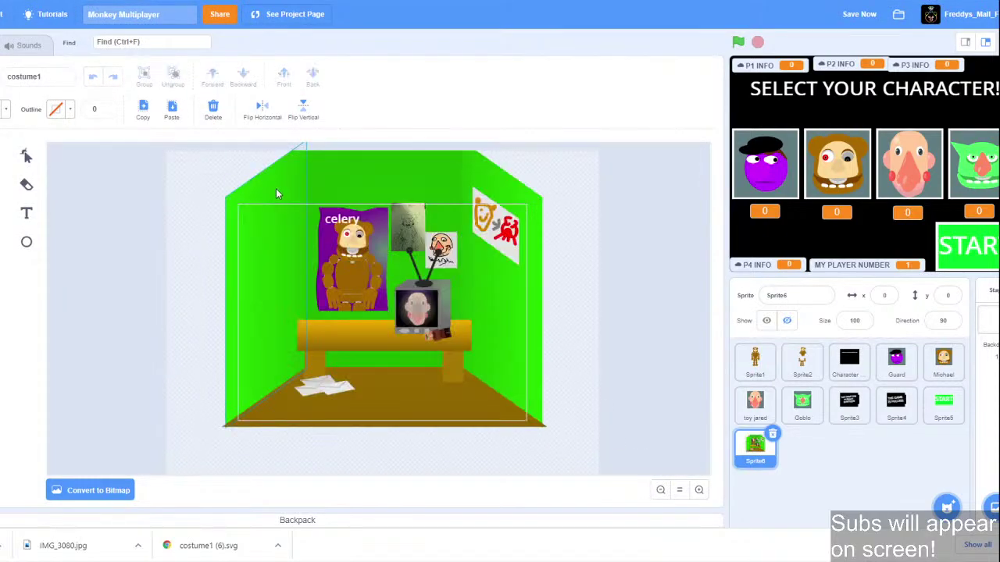
{"action": "key", "text": "ctrl+v"}
Shrink the pasted bear drawing and place it on the front of the yellow bench below the celery poster.
{"action": "left_click_drag", "start_coordinate": [399, 301], "coordinate": [404, 285]}
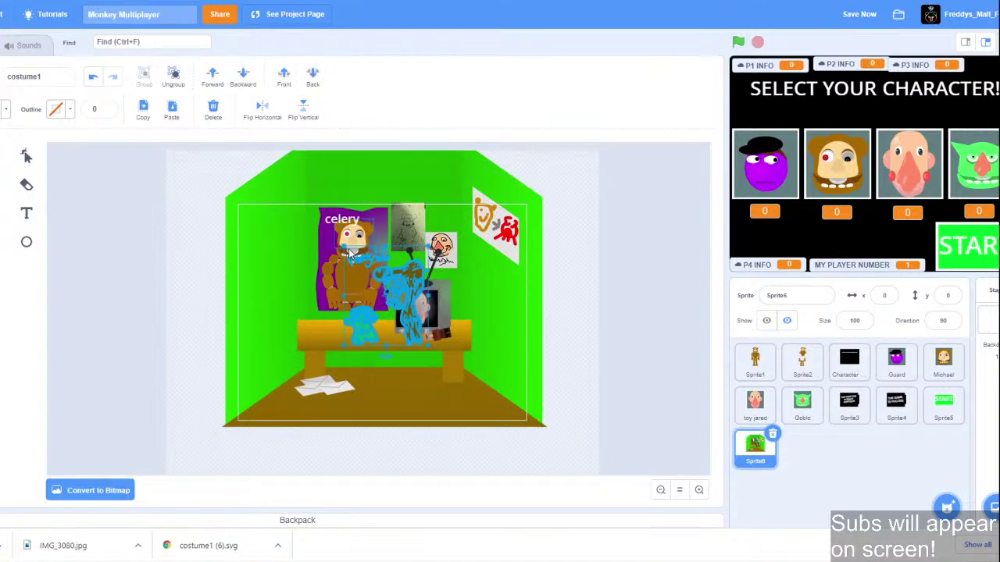
{"action": "mouse_move", "coordinate": [342, 246]}
{"action": "left_mouse_down"}
{"action": "mouse_move", "coordinate": [422, 320]}
{"action": "mouse_move", "coordinate": [367, 341]}
{"action": "left_mouse_up"}
{"action": "left_click", "coordinate": [539, 435]}
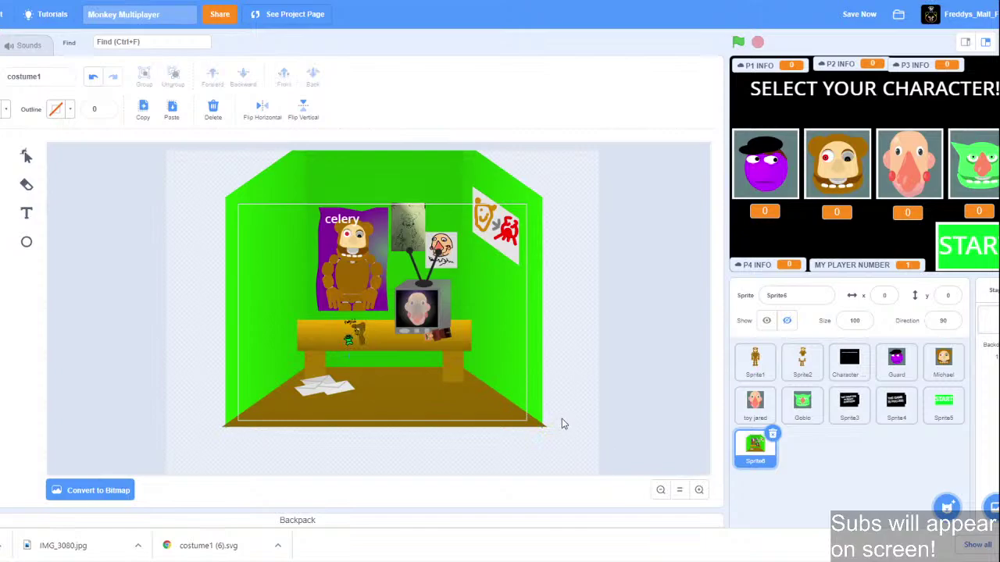
Move the small bear drawing slightly down so it sits fully within the front of the yellow bench.
{"action": "left_click", "coordinate": [697, 491]}
{"action": "left_click", "coordinate": [340, 356]}
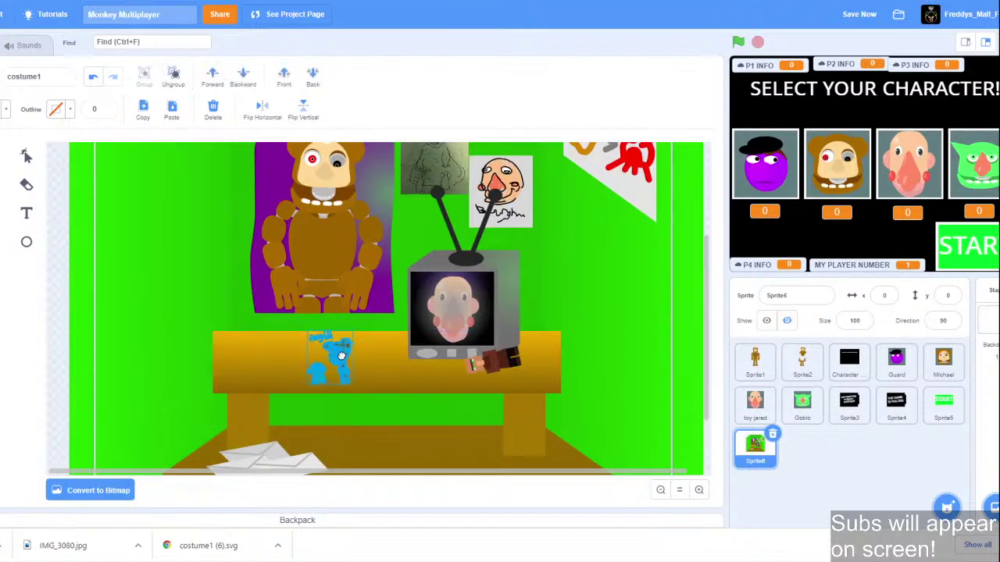
{"action": "left_click", "coordinate": [80, 364]}
{"action": "left_click", "coordinate": [1, 367]}
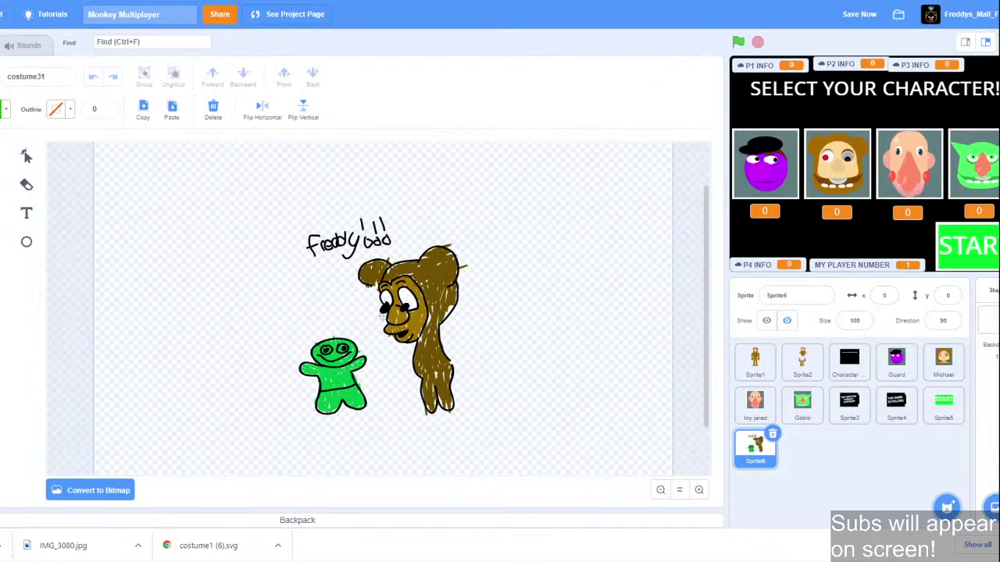
{"action": "left_click", "coordinate": [2, 296]}
{"action": "left_click", "coordinate": [699, 489]}
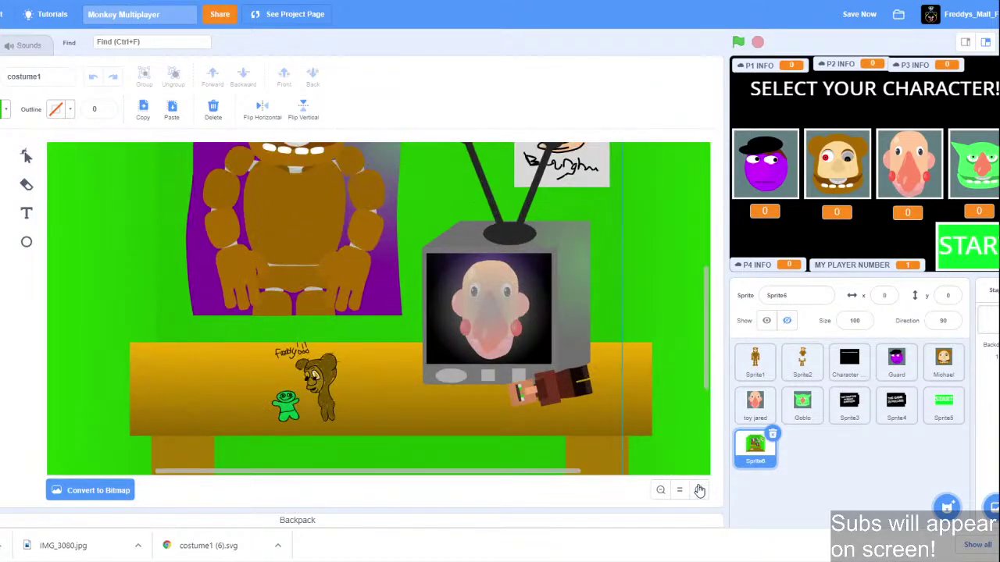
{"action": "left_click", "coordinate": [699, 490]}
{"action": "left_click_drag", "start_coordinate": [705, 325], "coordinate": [705, 353]}
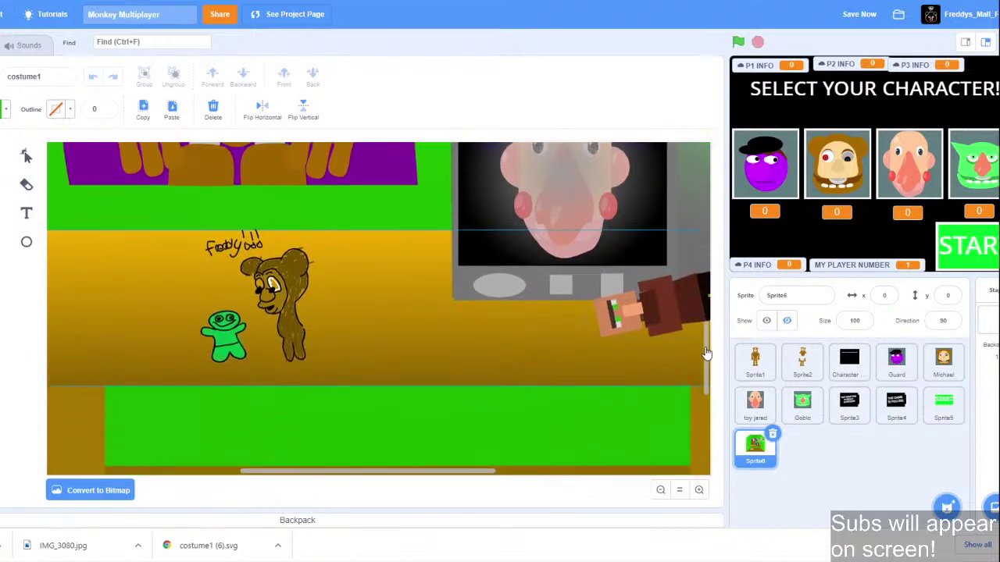
{"action": "left_click_drag", "start_coordinate": [299, 475], "coordinate": [275, 477]}
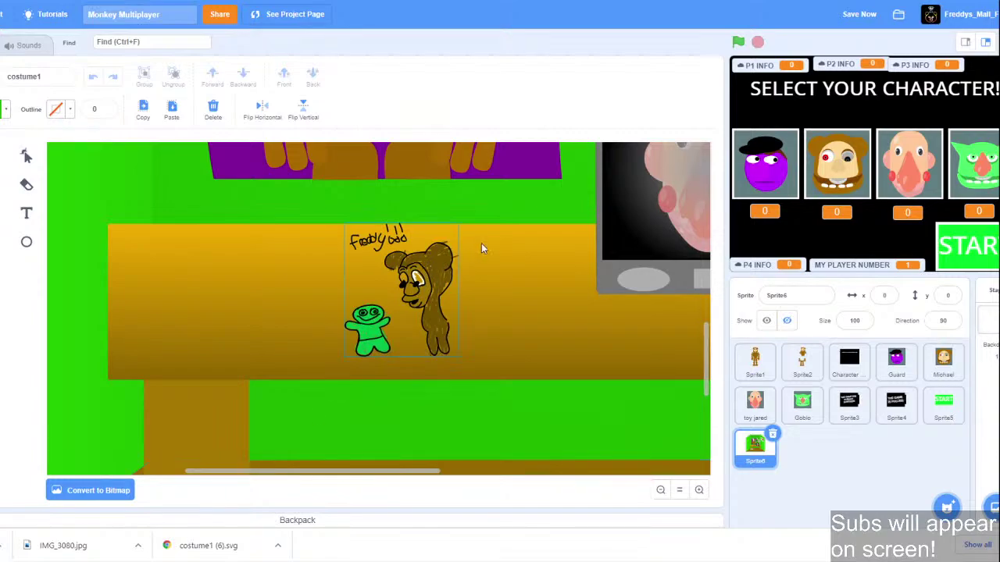
{"action": "left_click_drag", "start_coordinate": [433, 272], "coordinate": [428, 283]}
{"action": "left_click", "coordinate": [458, 425]}
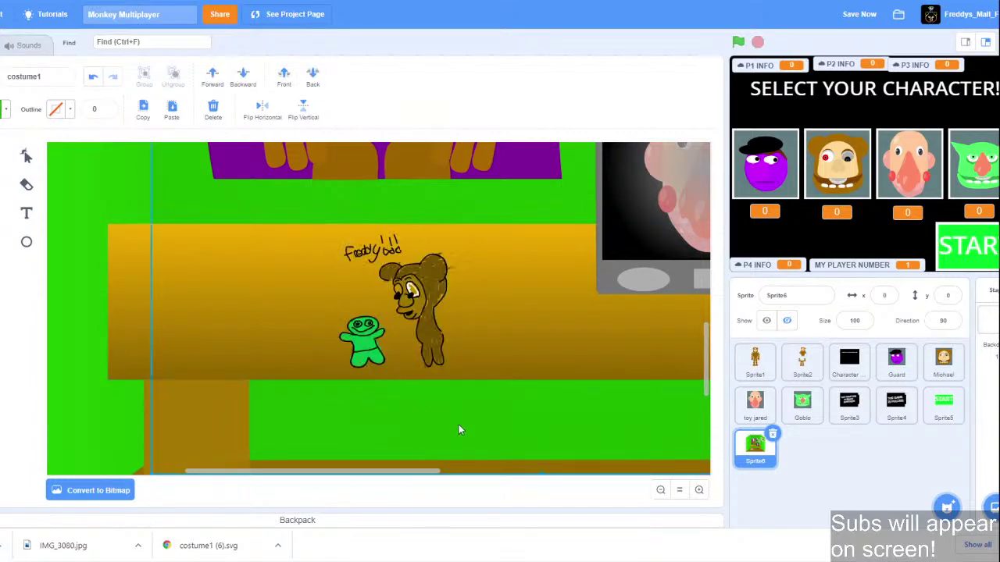
Raise the slanted poster on the room's right wall slightly and save the project.
{"action": "left_click", "coordinate": [660, 489]}
{"action": "left_click", "coordinate": [660, 490]}
{"action": "left_click", "coordinate": [660, 489]}
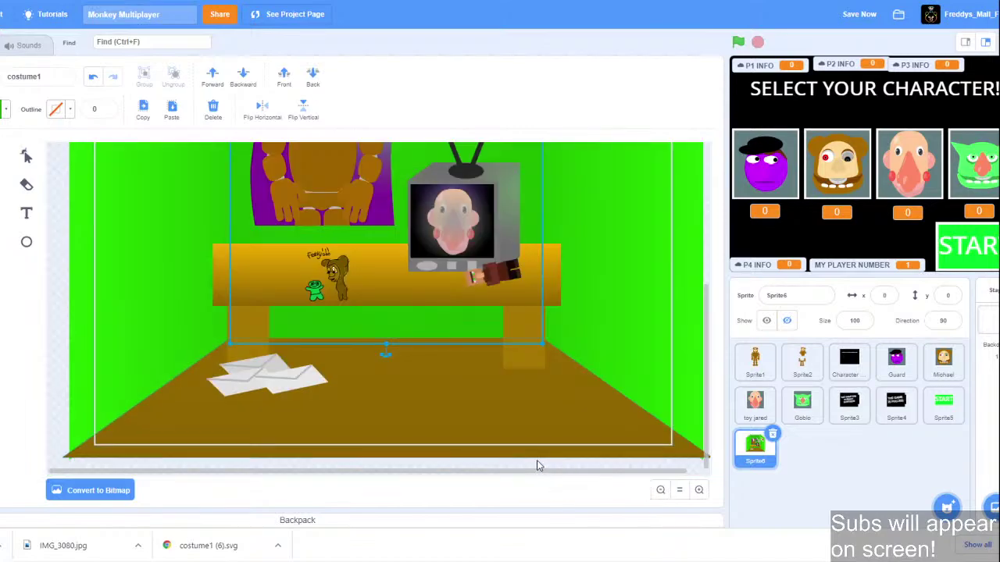
{"action": "left_click", "coordinate": [537, 466]}
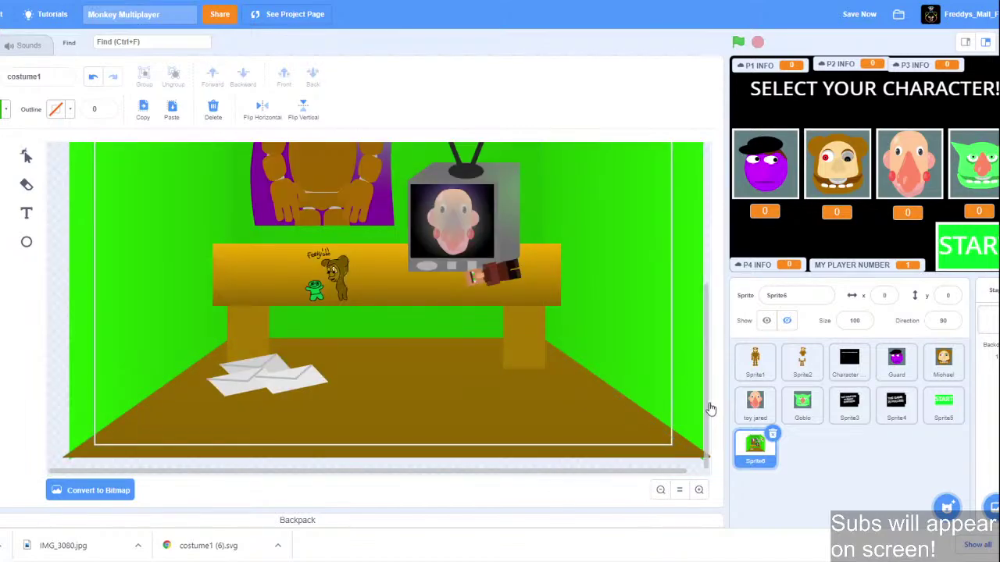
{"action": "left_click_drag", "start_coordinate": [710, 408], "coordinate": [723, 345]}
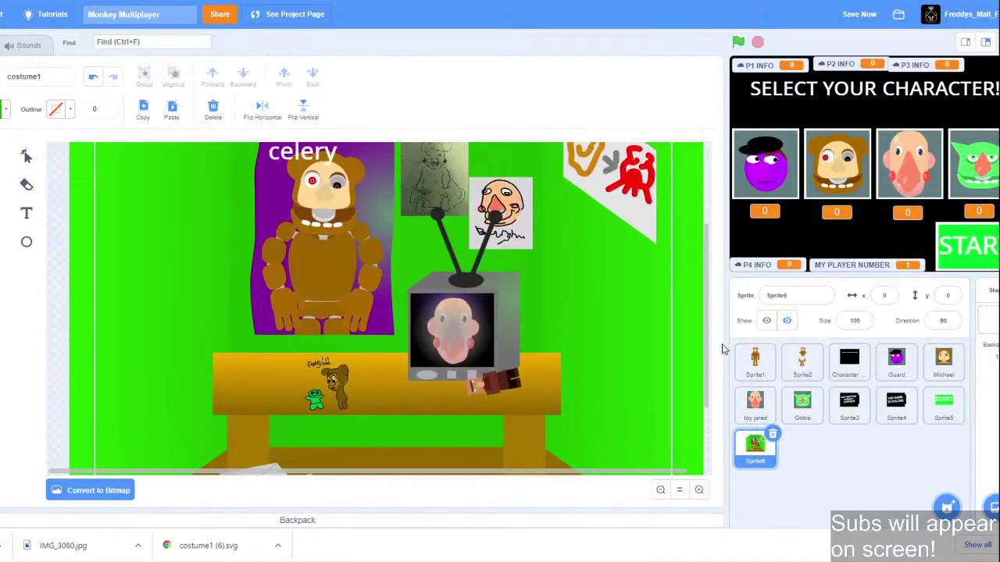
{"action": "left_click", "coordinate": [660, 490]}
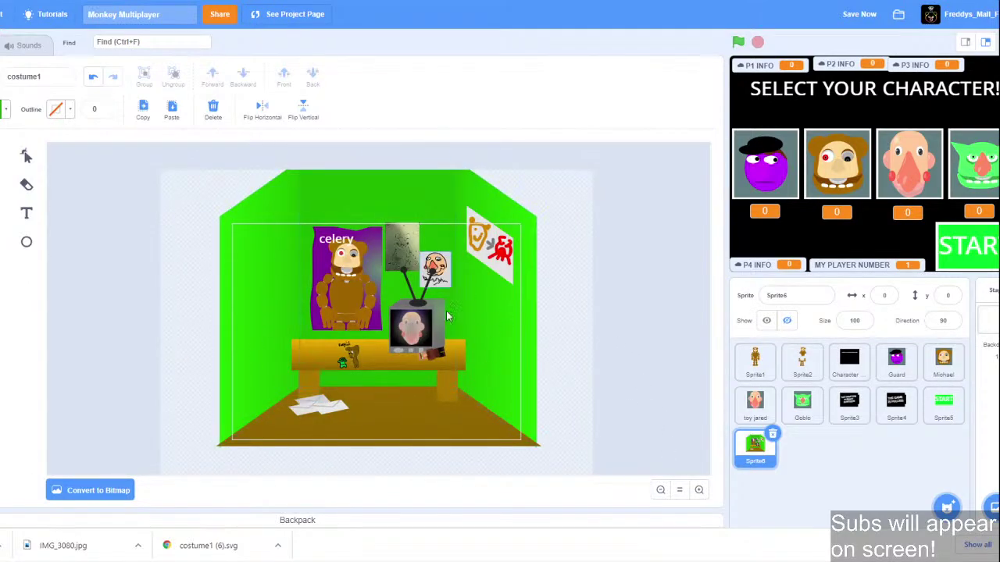
{"action": "left_click", "coordinate": [502, 271]}
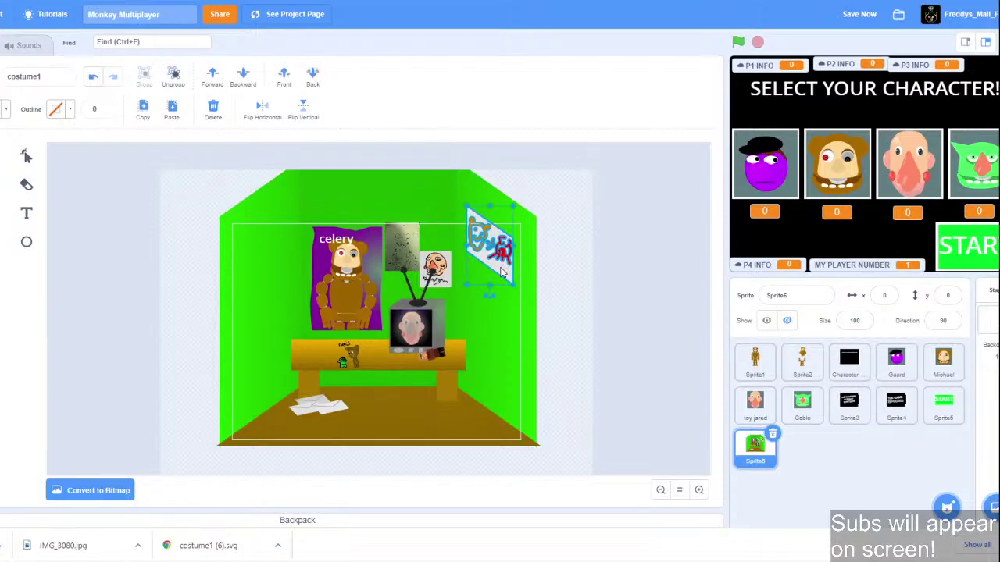
{"action": "left_click", "coordinate": [582, 268]}
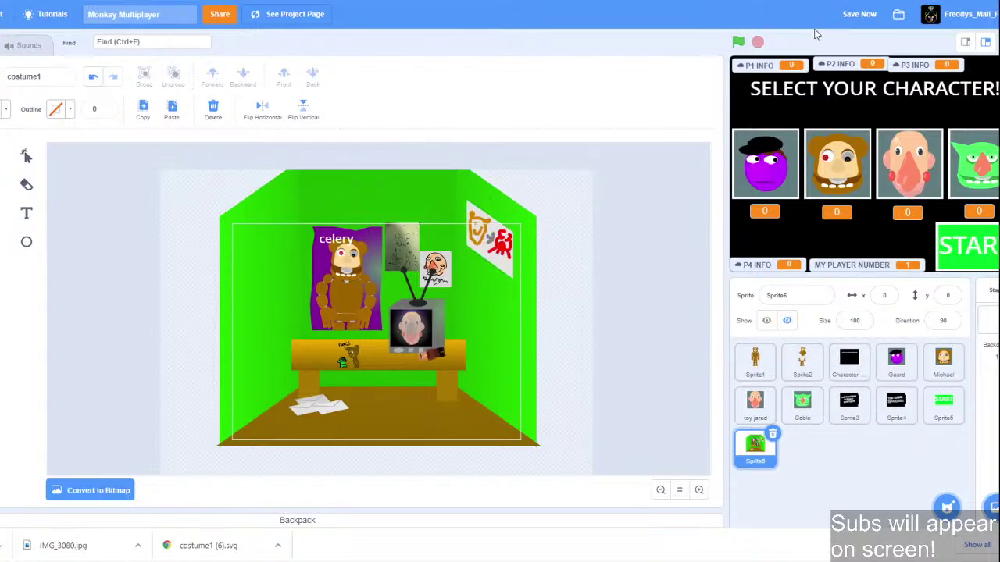
{"action": "left_click", "coordinate": [857, 15]}
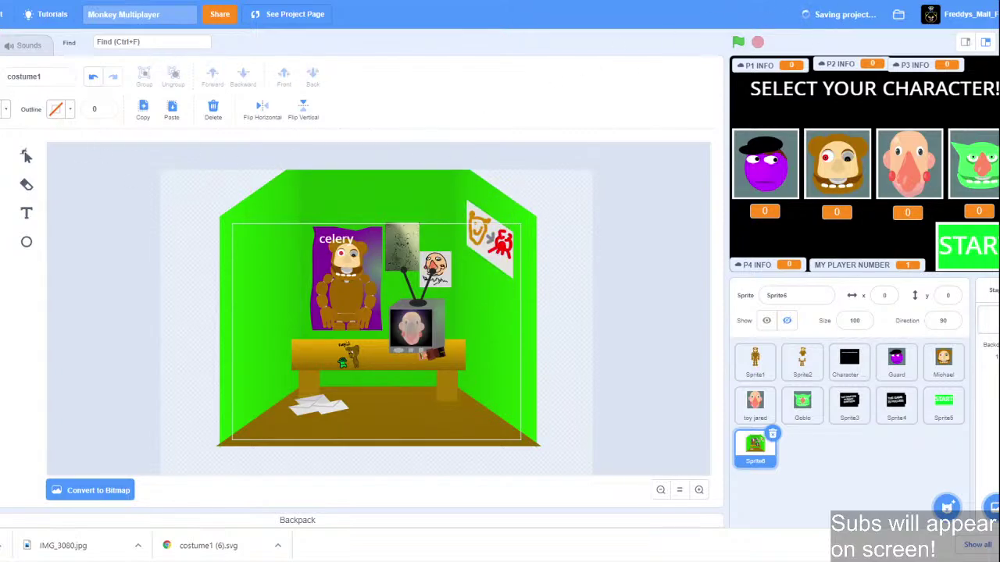
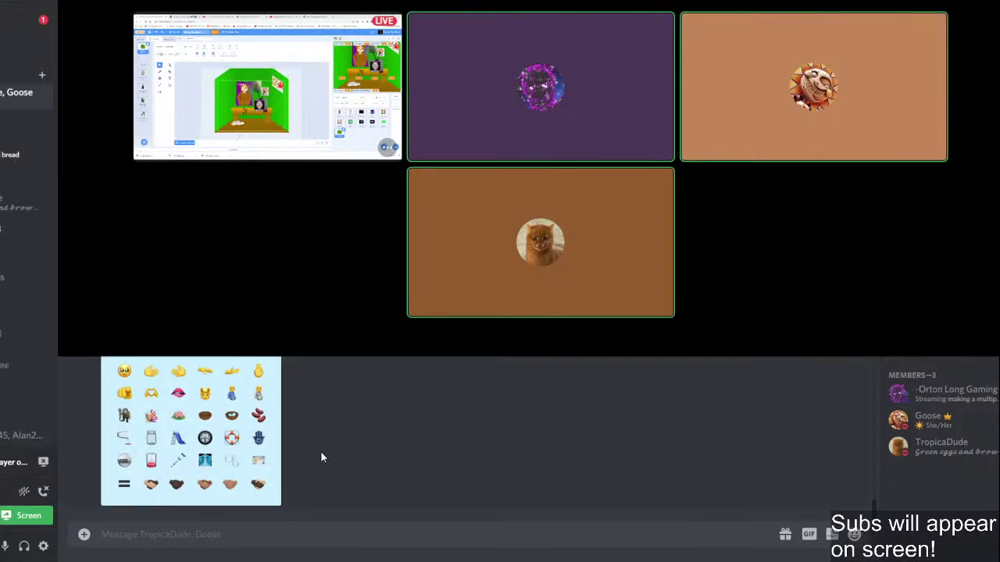
Enlarge the shared emoji picture in the group chat to view it, and close it again.
{"action": "left_click", "coordinate": [253, 459]}
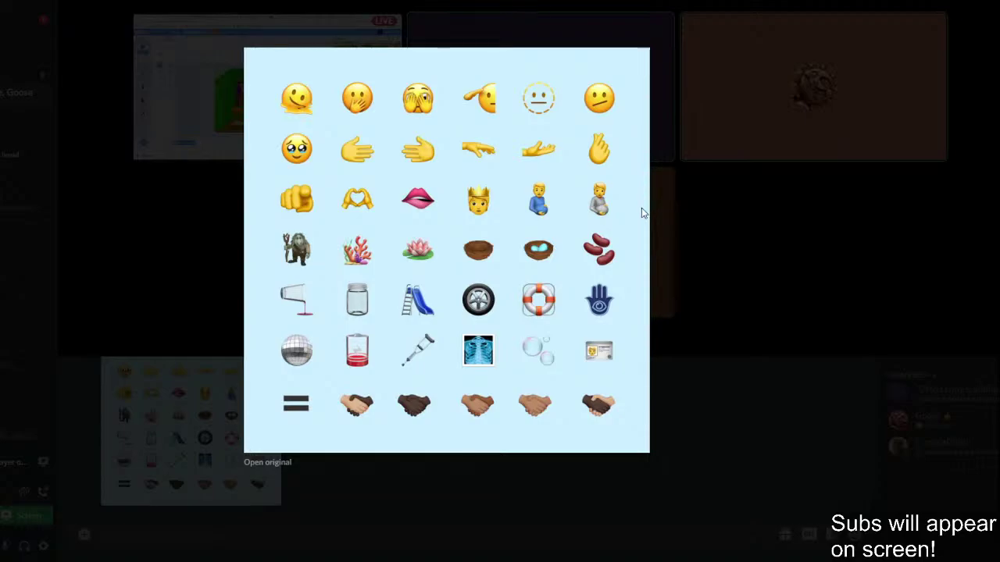
{"action": "left_click", "coordinate": [853, 386]}
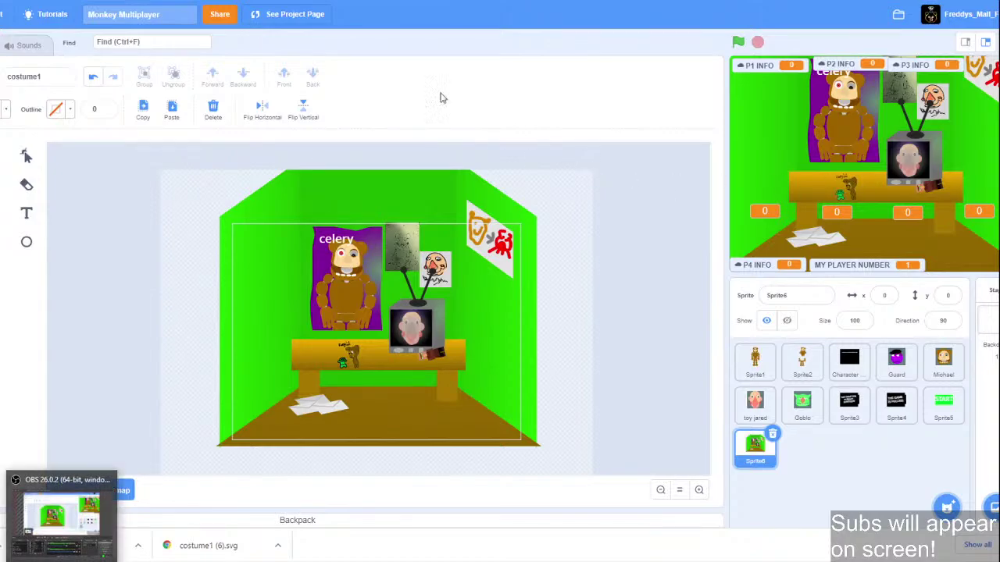
Open the Scratch project Five Nights At Freddy's [Unfinished] by its project address and run it in full screen.
{"action": "right_click", "coordinate": [48, 2]}
{"action": "left_click", "coordinate": [60, 3]}
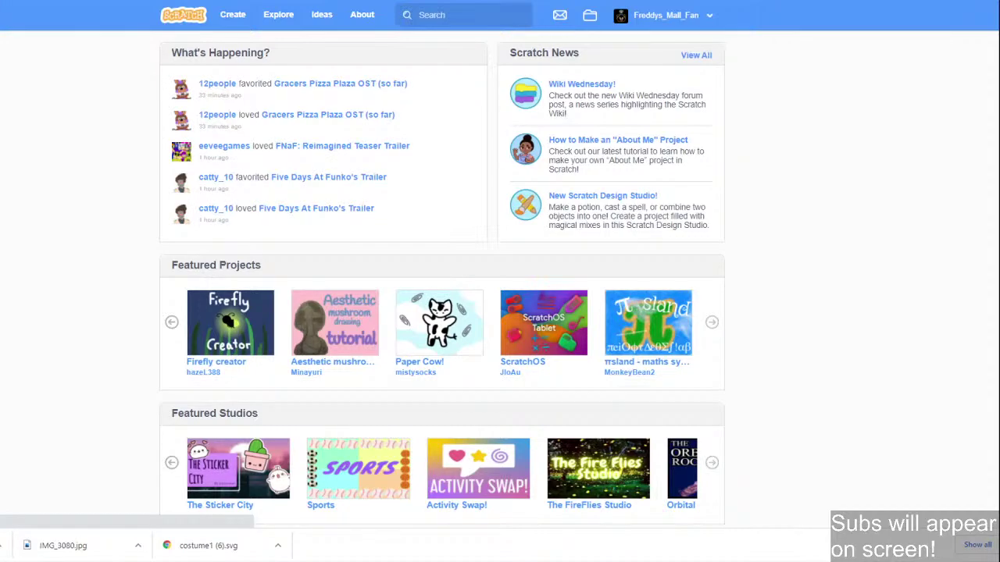
{"action": "key", "text": "BackSpace"}
{"action": "type", "text": "66"}
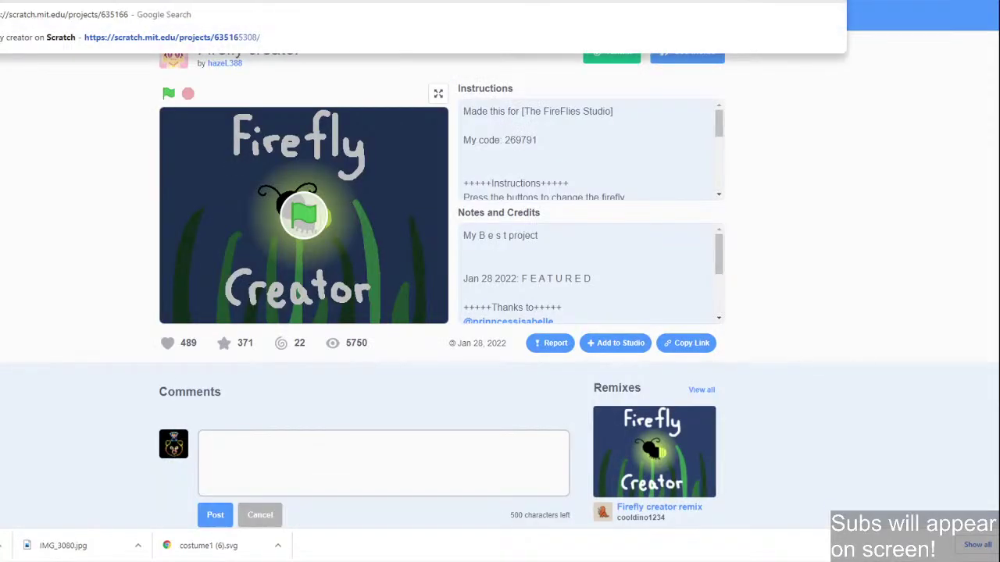
{"action": "type", "text": "800"}
{"action": "key", "text": "Return"}
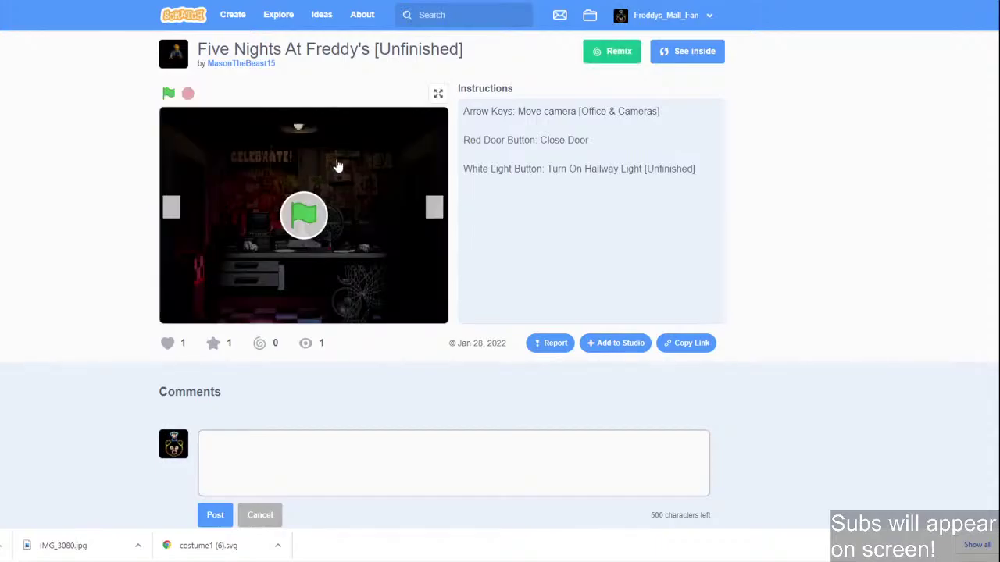
{"action": "left_click", "coordinate": [346, 156]}
{"action": "left_click", "coordinate": [438, 93]}
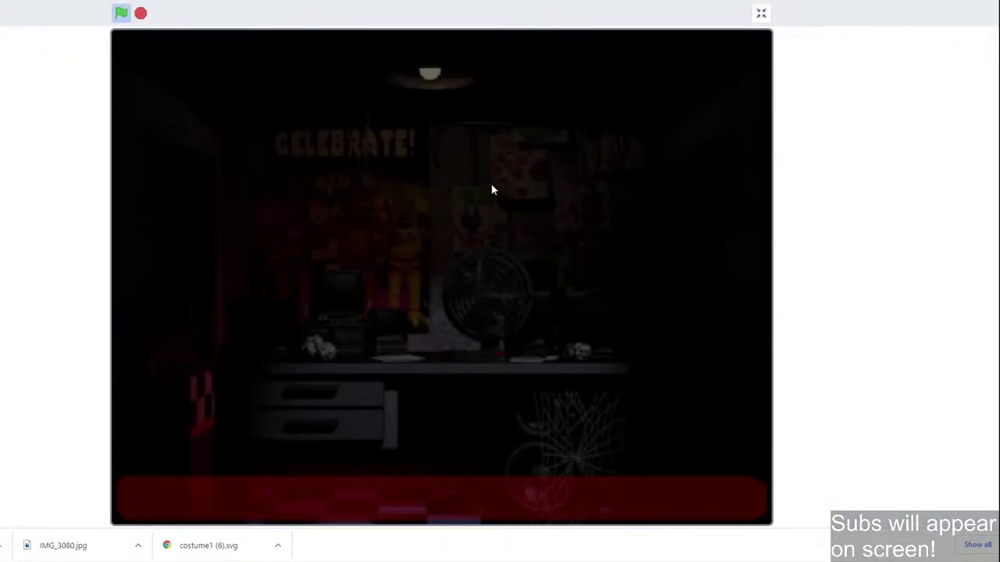
Open the game's camera view and advance through the camera feeds to the dining hall.
{"action": "mouse_move", "coordinate": [475, 477]}
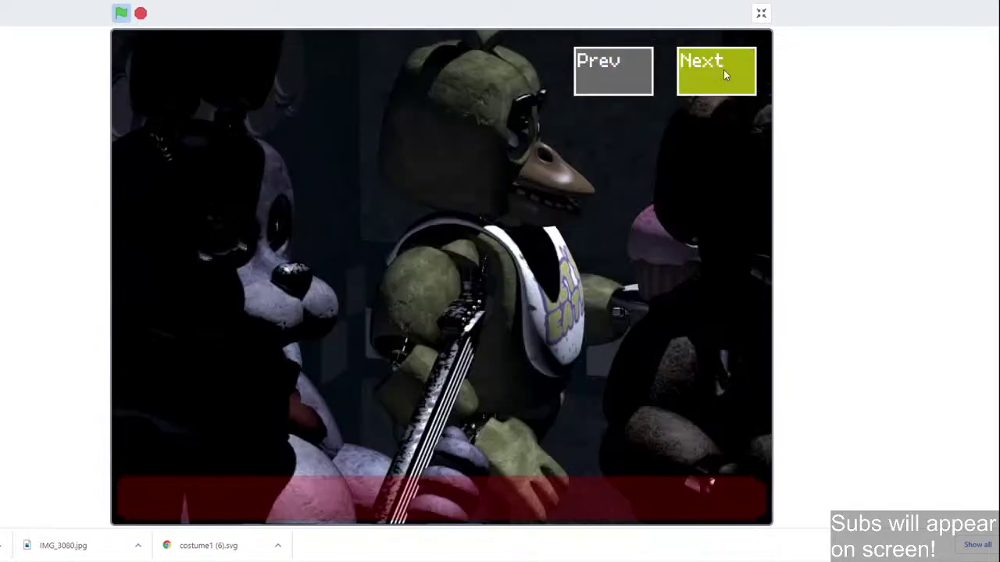
{"action": "left_click", "coordinate": [724, 69]}
{"action": "left_click", "coordinate": [724, 70]}
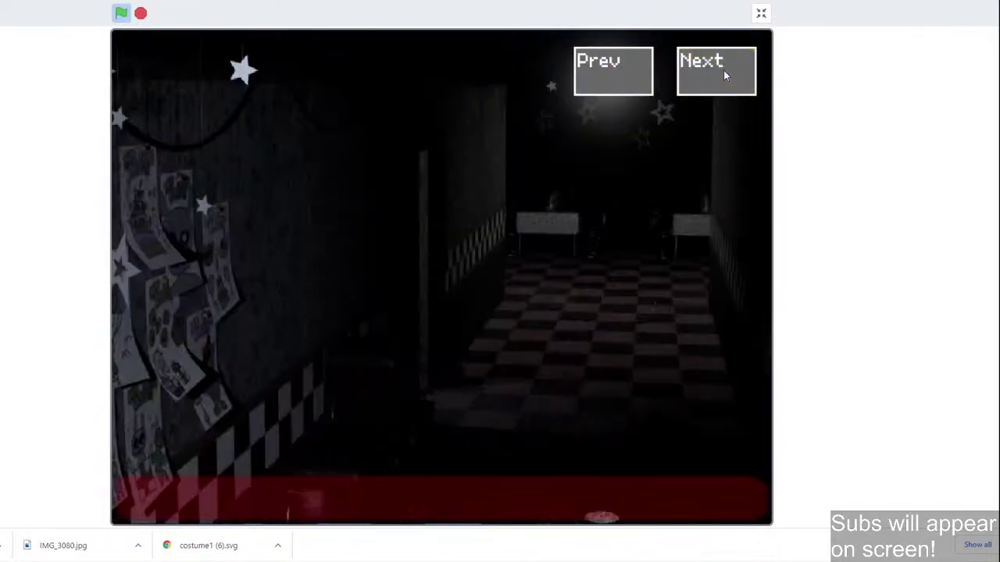
{"action": "left_click", "coordinate": [723, 70]}
{"action": "left_click", "coordinate": [701, 78]}
{"action": "left_click", "coordinate": [701, 79]}
{"action": "left_click", "coordinate": [702, 78]}
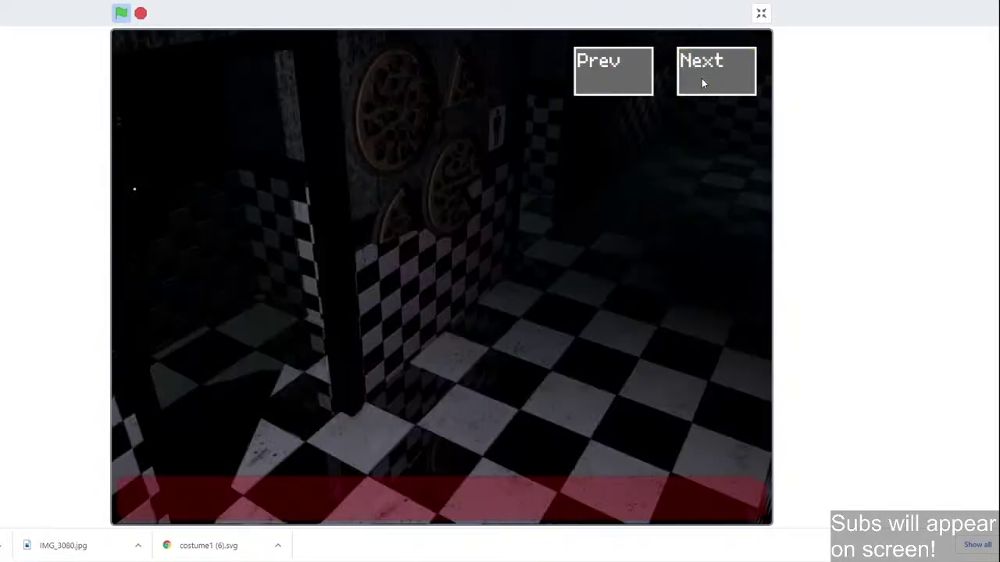
{"action": "left_click", "coordinate": [701, 78]}
{"action": "left_click", "coordinate": [703, 78]}
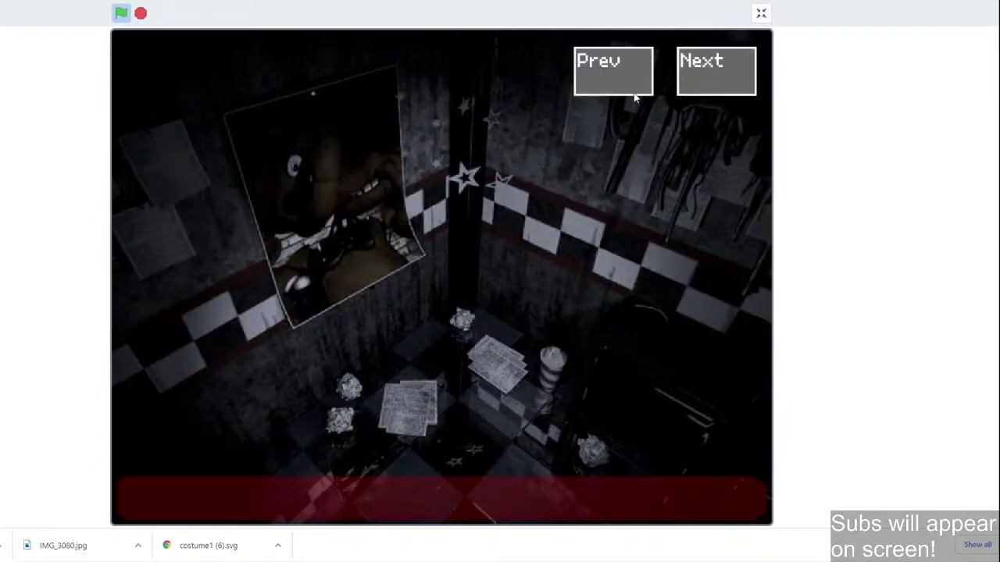
{"action": "left_click", "coordinate": [713, 66]}
{"action": "left_click", "coordinate": [715, 65]}
{"action": "left_click", "coordinate": [721, 64]}
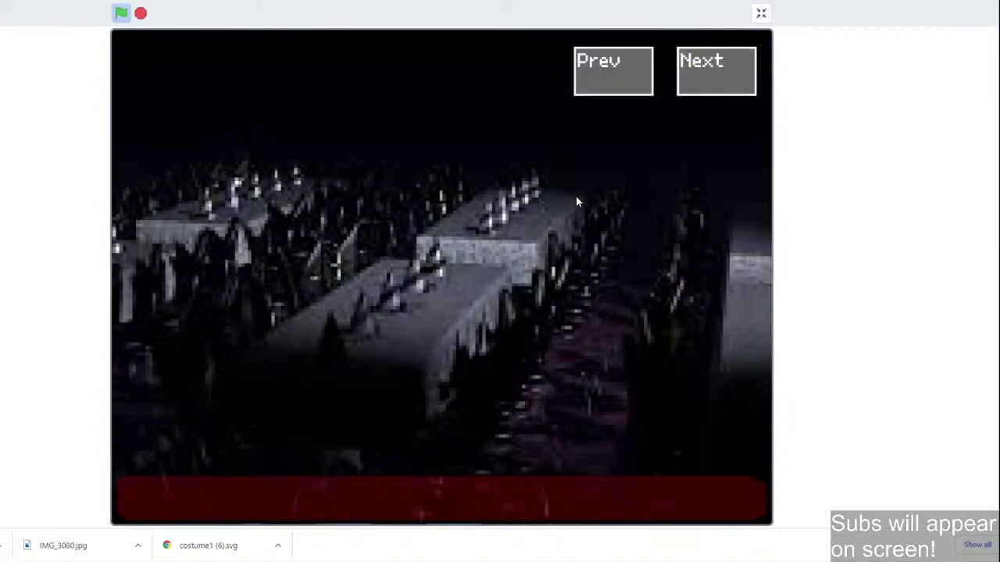
Return to the game's office and try out the door switches on both sides of the room.
{"action": "mouse_move", "coordinate": [499, 498]}
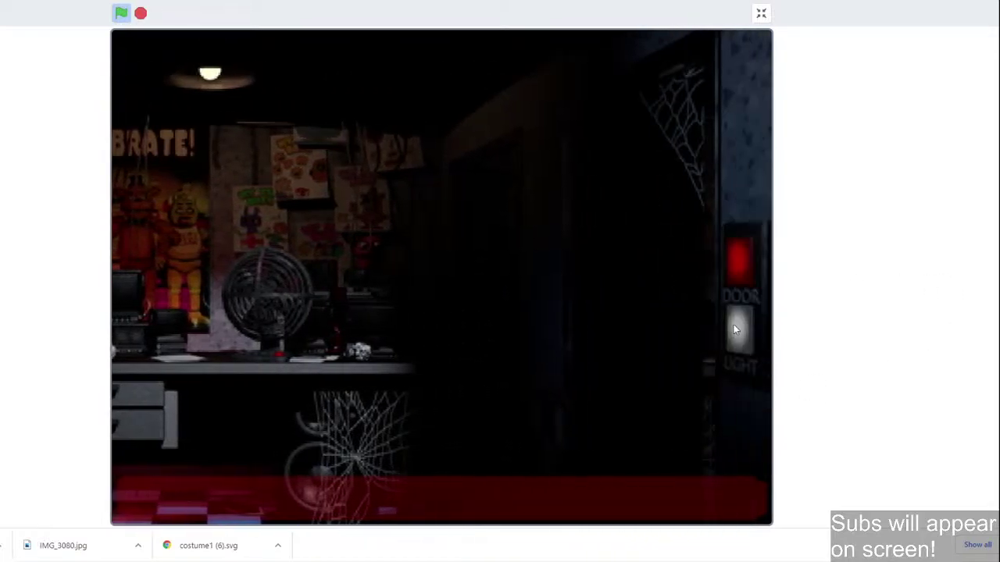
{"action": "left_click", "coordinate": [738, 261]}
{"action": "left_click", "coordinate": [736, 255]}
{"action": "left_click", "coordinate": [141, 263]}
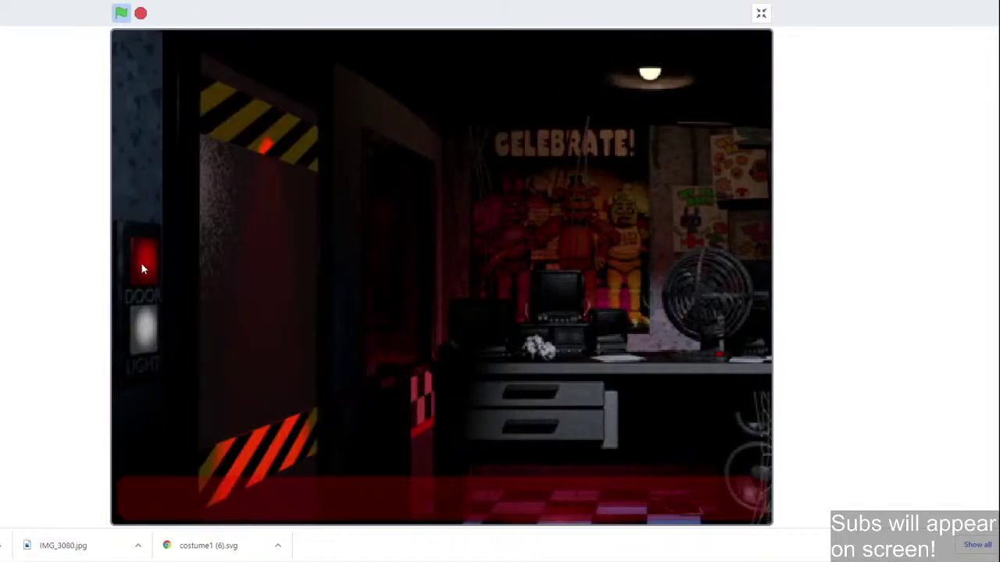
{"action": "left_click", "coordinate": [141, 267]}
Reopen the game's cameras and cycle backwards and forwards through the feeds to the stage characters.
{"action": "mouse_move", "coordinate": [387, 488]}
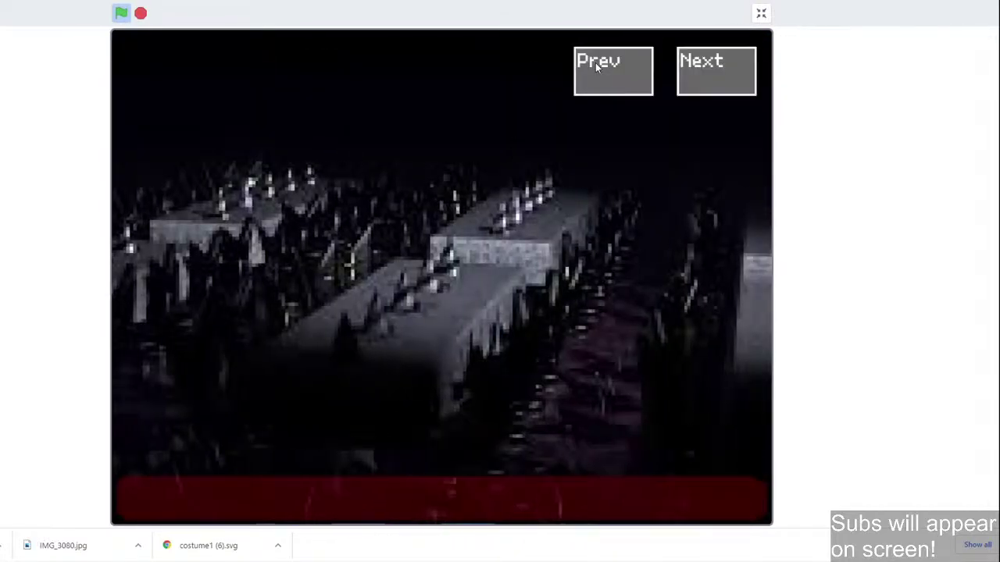
{"action": "left_click", "coordinate": [598, 64]}
{"action": "left_click", "coordinate": [616, 66]}
{"action": "left_click", "coordinate": [617, 65]}
{"action": "left_click", "coordinate": [700, 88]}
{"action": "left_click", "coordinate": [701, 88]}
{"action": "left_click", "coordinate": [701, 88]}
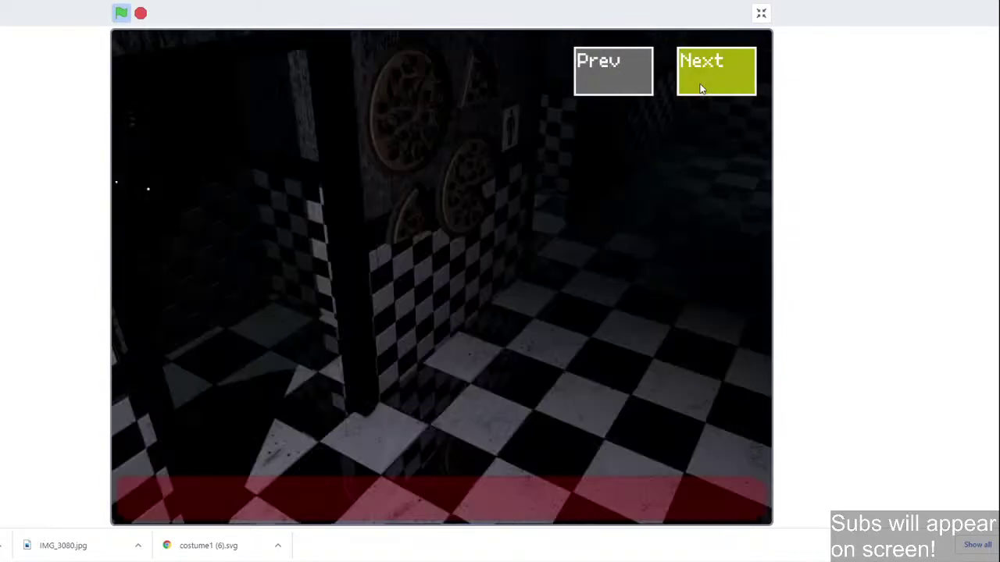
{"action": "left_click", "coordinate": [701, 89]}
{"action": "left_click", "coordinate": [700, 88]}
{"action": "left_click", "coordinate": [701, 88]}
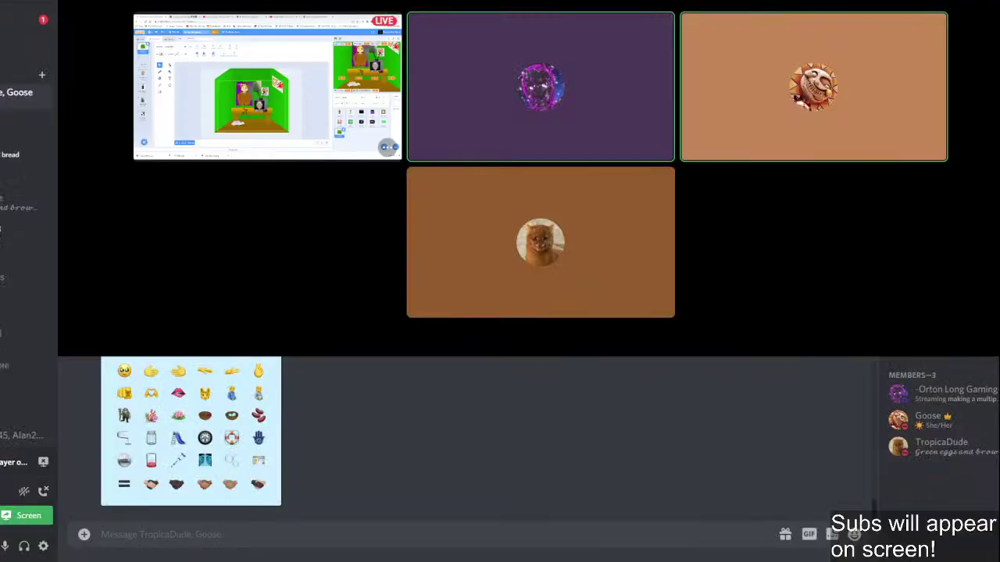
Switch to Discord to look at the shared emoji picture again, and return to the game's camera view.
{"action": "left_click", "coordinate": [270, 415]}
{"action": "key", "text": "Escape"}
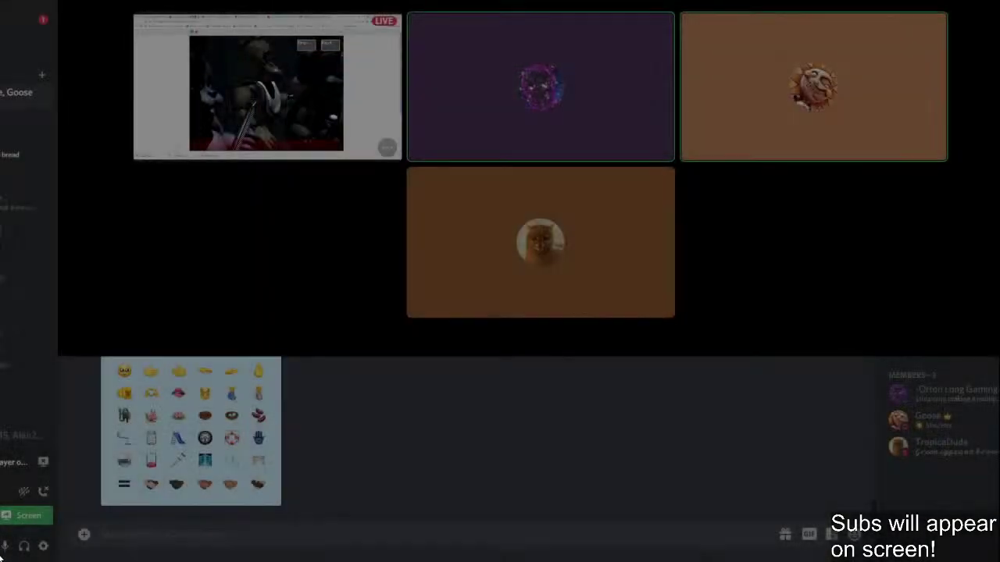
{"action": "mouse_move", "coordinate": [15, 560]}
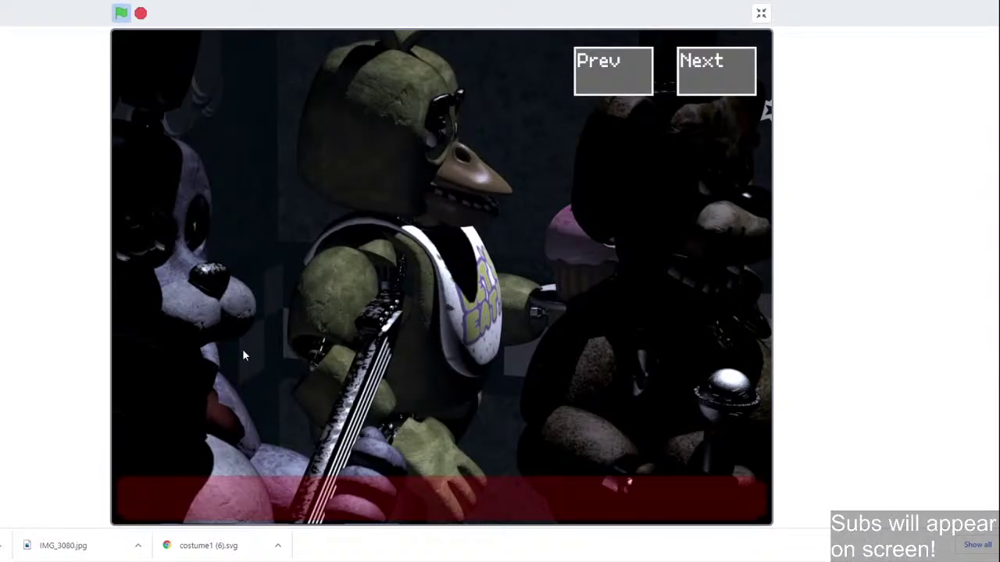
{"action": "left_click", "coordinate": [698, 76]}
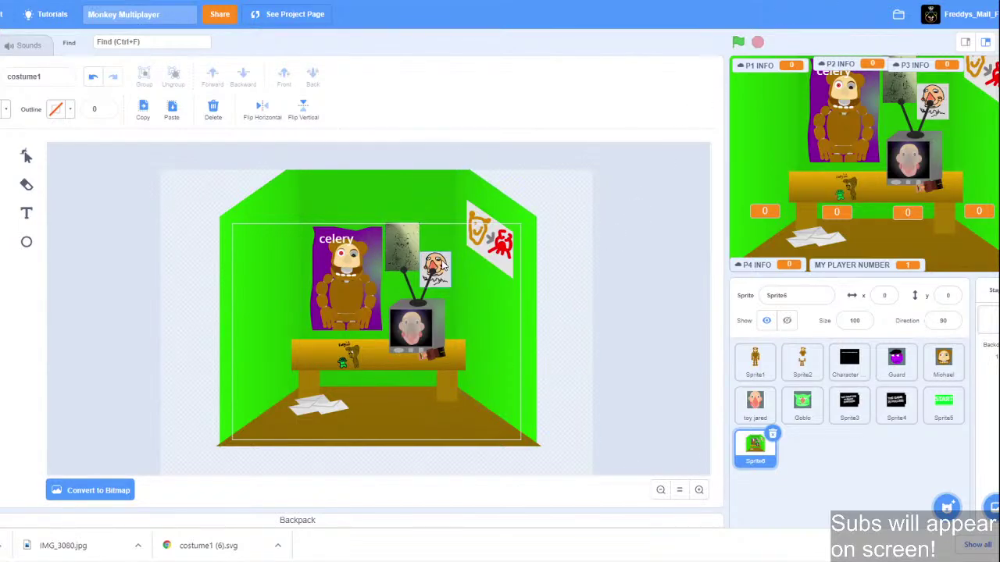
In costume1 of Monkey Multiplayer, enlarge the grey poster beside the celery poster and reposition it and the neighbouring face drawing above the television.
{"action": "left_click", "coordinate": [404, 254]}
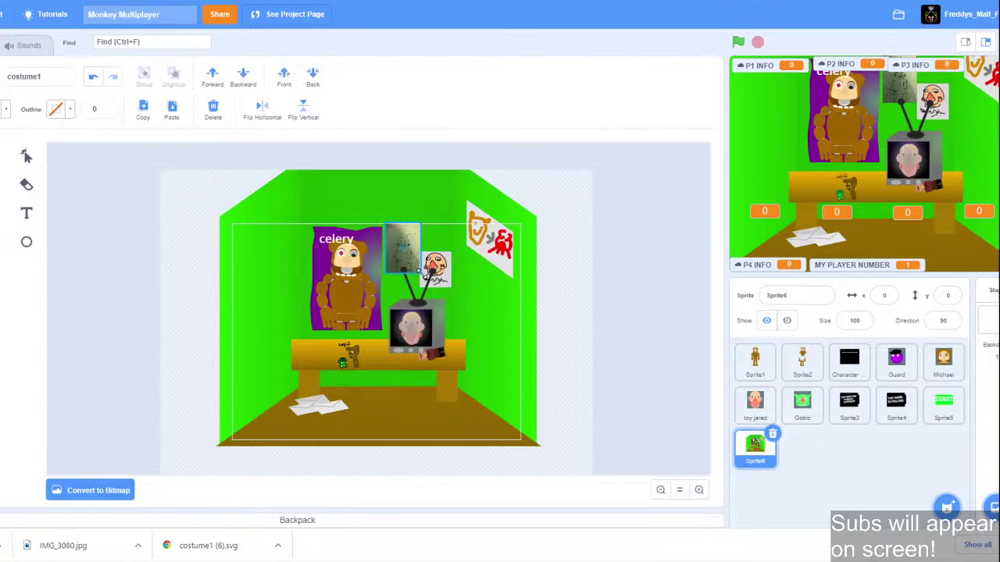
{"action": "mouse_move", "coordinate": [406, 256]}
{"action": "left_mouse_down"}
{"action": "mouse_move", "coordinate": [402, 270]}
{"action": "mouse_move", "coordinate": [430, 230]}
{"action": "mouse_move", "coordinate": [405, 250]}
{"action": "left_mouse_up"}
{"action": "left_click", "coordinate": [557, 270]}
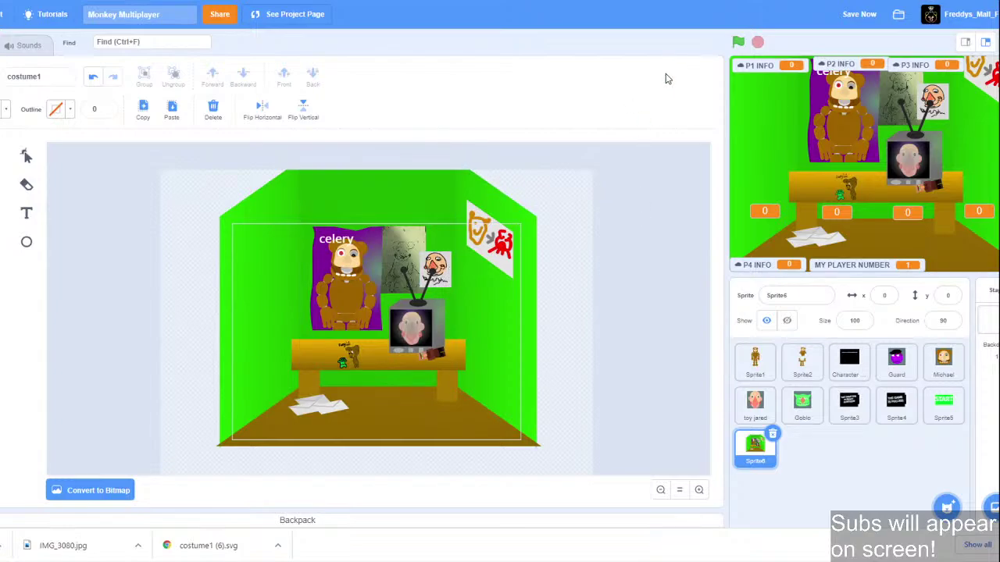
{"action": "left_click_drag", "start_coordinate": [396, 236], "coordinate": [390, 238]}
{"action": "left_click", "coordinate": [623, 241]}
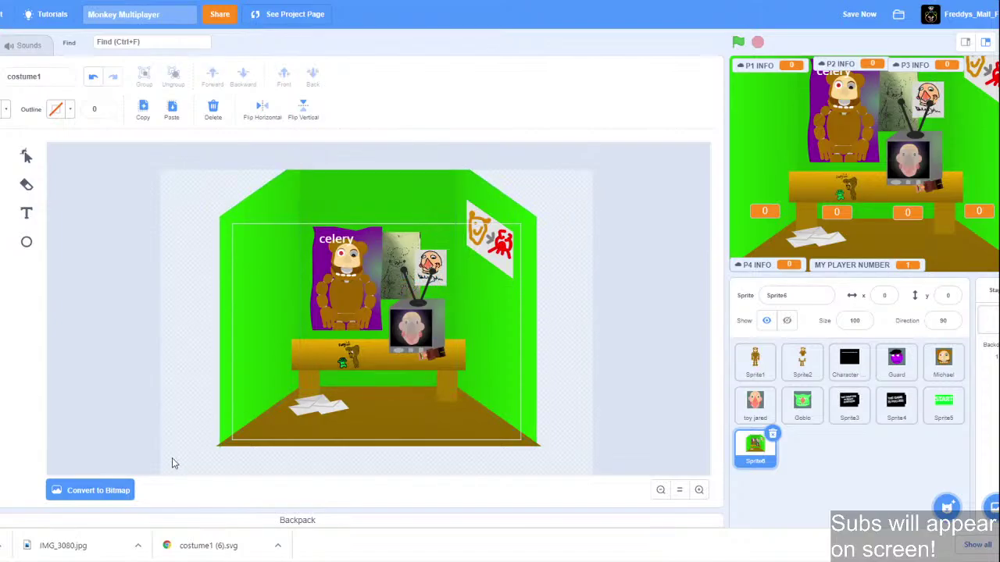
Check the newly shared praying-hands picture in the Discord chat and return to the Scratch editor.
{"action": "left_click", "coordinate": [60, 560]}
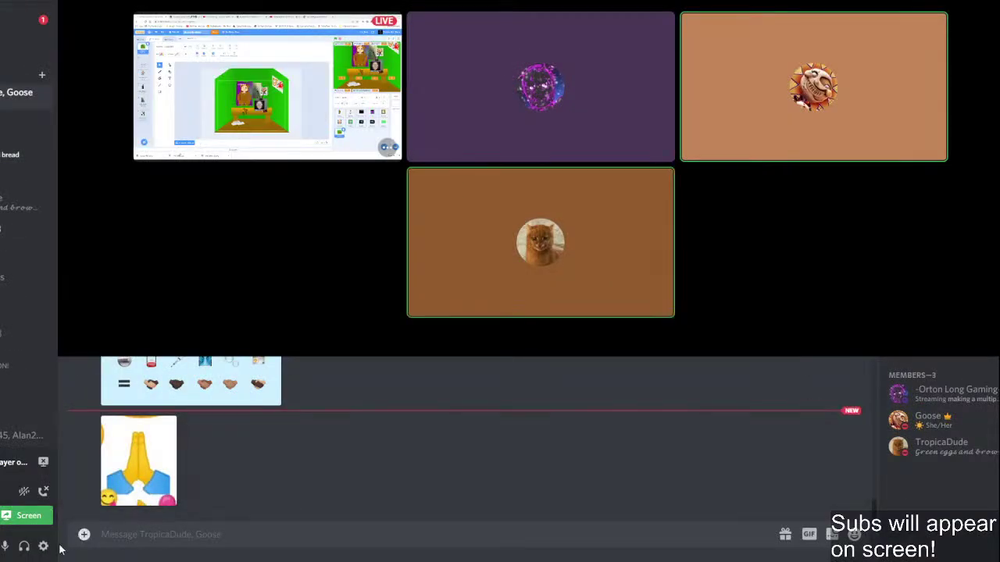
{"action": "mouse_move", "coordinate": [8, 560]}
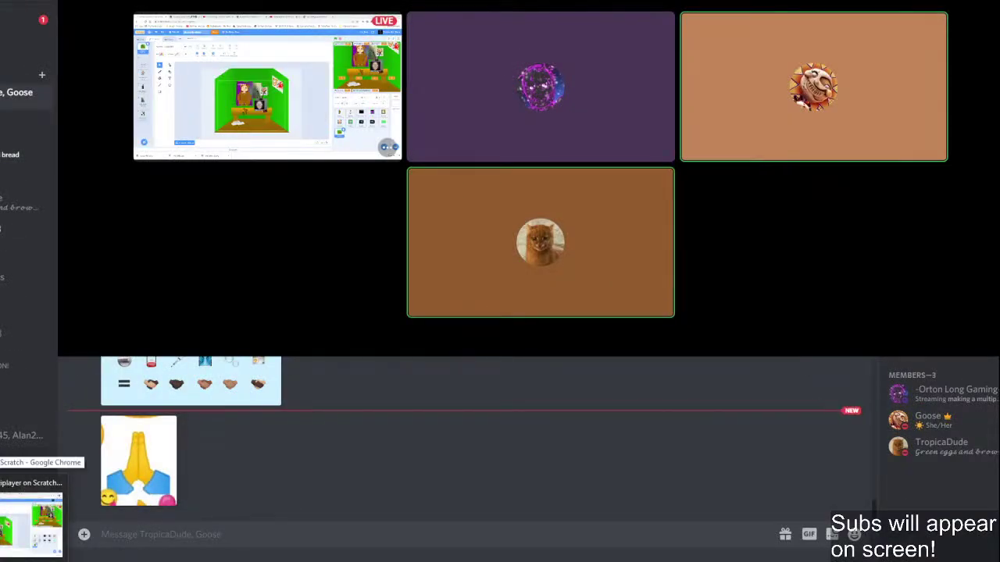
{"action": "left_click", "coordinate": [31, 521]}
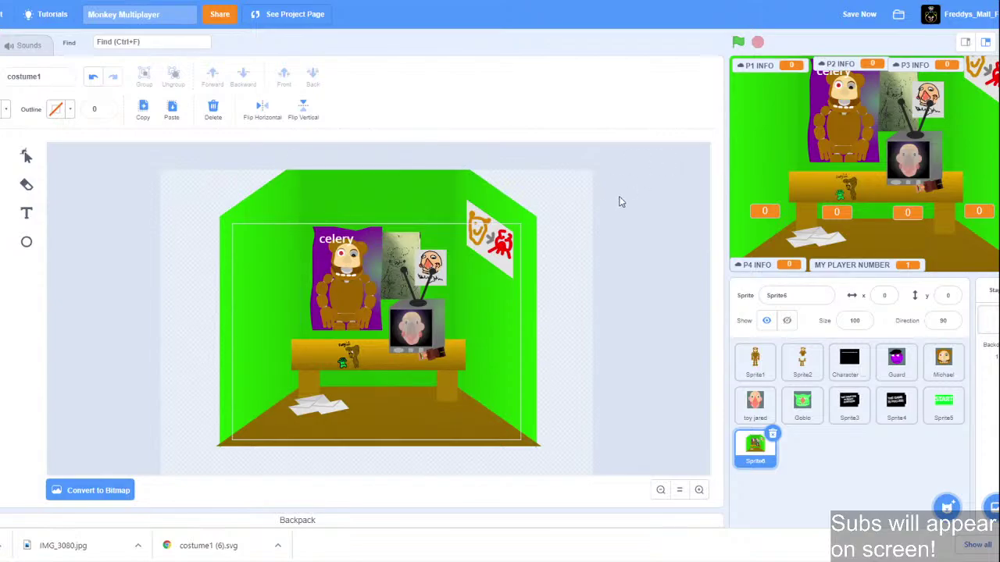
Reshape the left green wall by adding pointed corner points along its lower edge, near the front corner and near the paper pile.
{"action": "left_click", "coordinate": [26, 155]}
{"action": "left_click", "coordinate": [246, 280]}
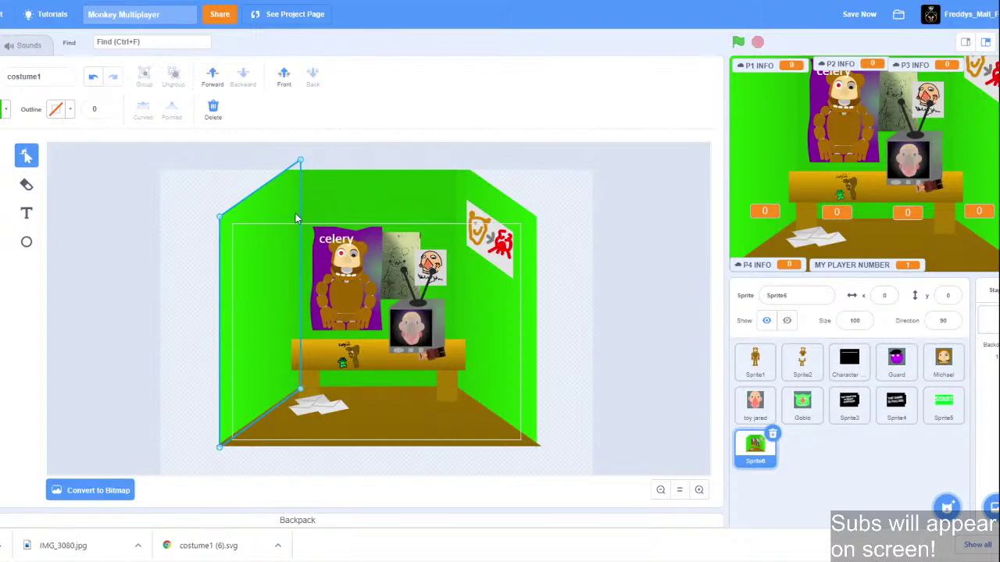
{"action": "left_click", "coordinate": [235, 437]}
{"action": "left_click", "coordinate": [173, 109]}
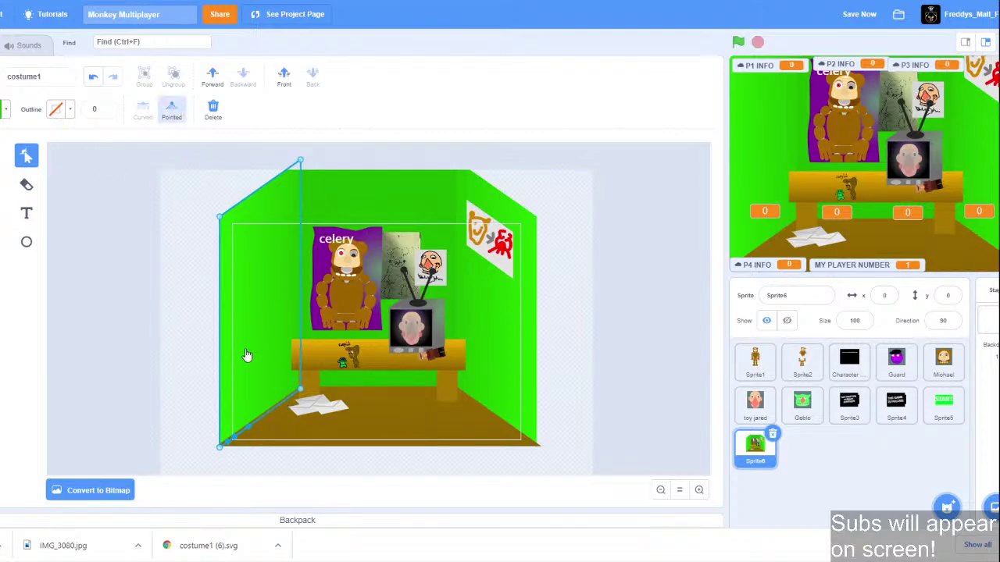
{"action": "left_click", "coordinate": [285, 405]}
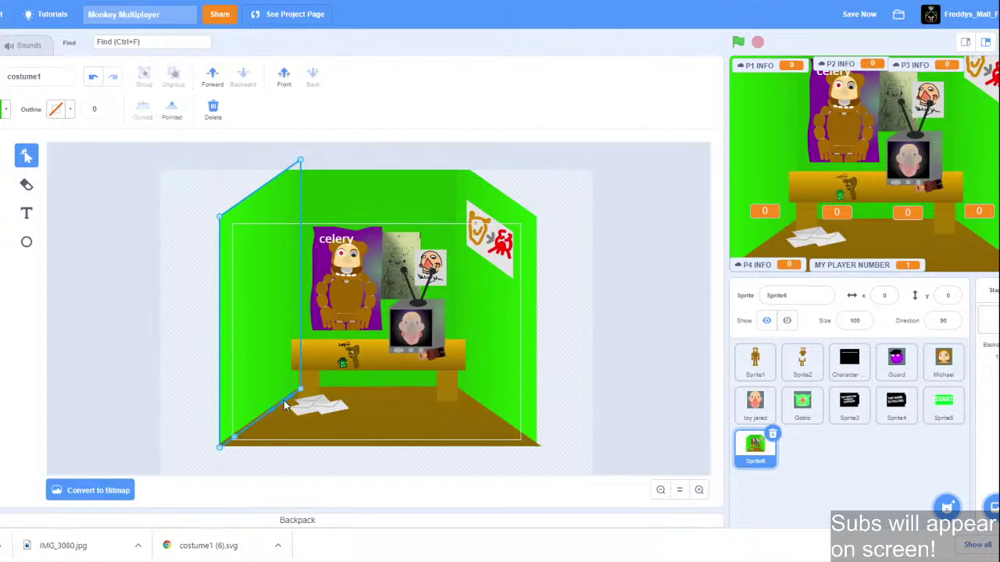
{"action": "left_click", "coordinate": [172, 109]}
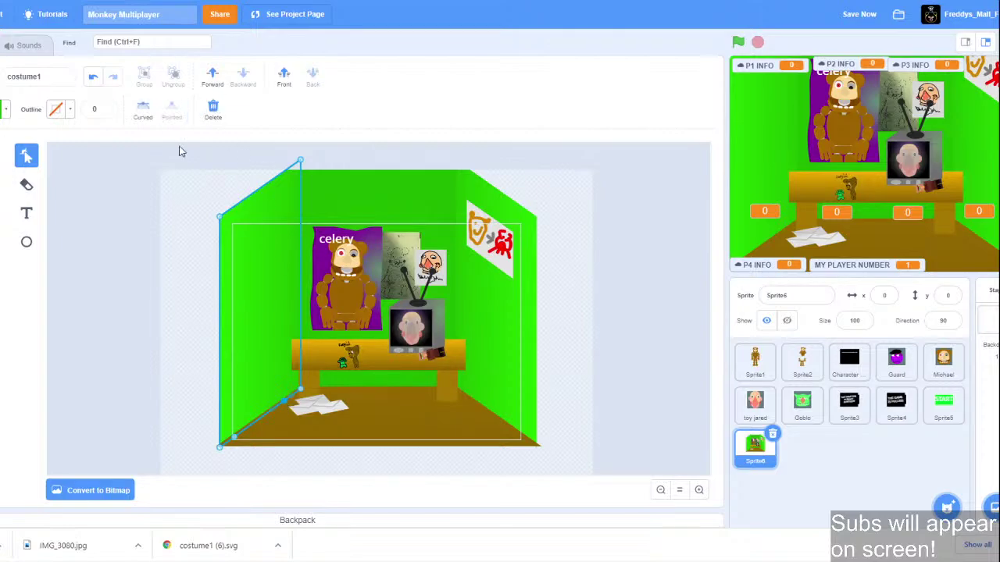
{"action": "left_click", "coordinate": [244, 432]}
{"action": "left_click", "coordinate": [172, 109]}
Raise the left wall's new front corner point straight up to about the height of the bear's face on the celery poster.
{"action": "key", "text": "Up"}
{"action": "key", "text": "Up"}
{"action": "key", "text": "Up"}
{"action": "key", "text": "Up"}
{"action": "key", "text": "Up"}
{"action": "key", "text": "Up"}
{"action": "key", "text": "Up"}
{"action": "key", "text": "Up"}
{"action": "key", "text": "Up"}
{"action": "key", "text": "Up"}
{"action": "key", "text": "Up"}
{"action": "key", "text": "Up"}
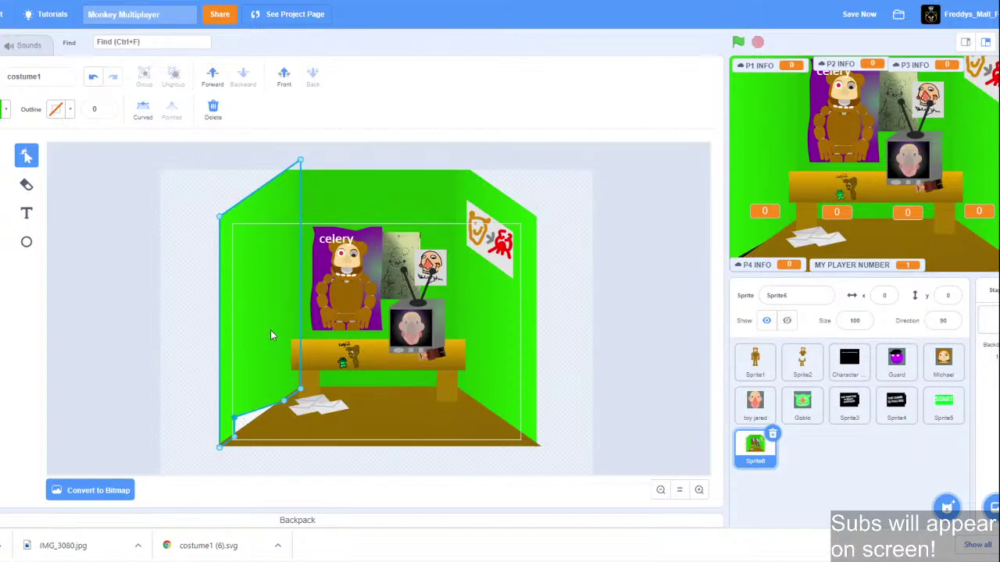
{"action": "key", "text": "Up"}
{"action": "key", "text": "Up"}
{"action": "key", "text": "Up"}
{"action": "key", "text": "Up"}
{"action": "key", "text": "Up"}
{"action": "key", "text": "Up"}
{"action": "key", "text": "Up"}
{"action": "key", "text": "Up"}
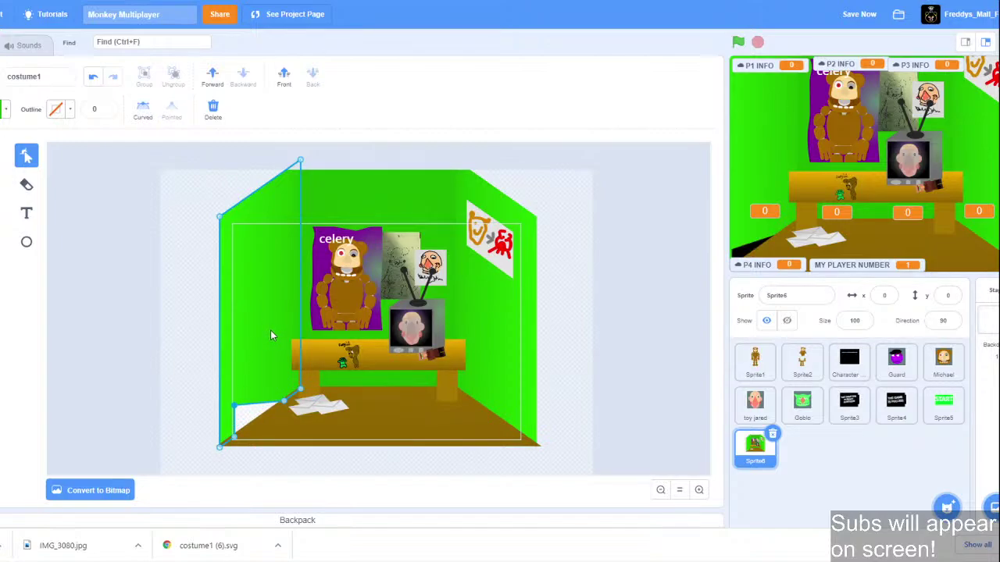
{"action": "key", "text": "Up"}
{"action": "key", "text": "Up"}
{"action": "key", "text": "Up"}
{"action": "key", "text": "Up"}
{"action": "key", "text": "Up"}
{"action": "key", "text": "Up"}
{"action": "key", "text": "Up"}
{"action": "key", "text": "Up"}
{"action": "key", "text": "Up"}
{"action": "key", "text": "Up"}
{"action": "key", "text": "Up"}
{"action": "key", "text": "Up"}
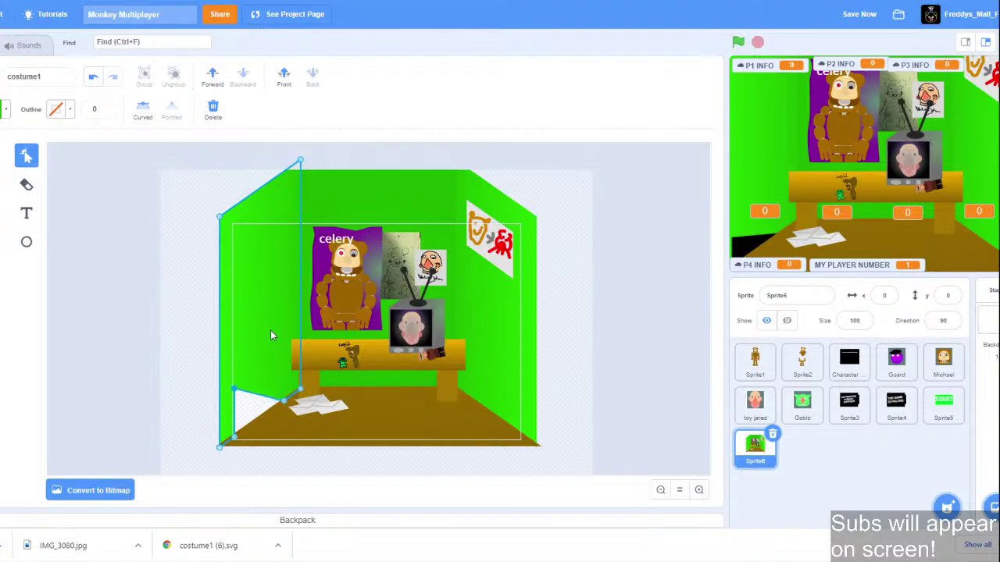
{"action": "key", "text": "Up"}
{"action": "key", "text": "Up"}
{"action": "key", "text": "Up"}
{"action": "key", "text": "Up"}
{"action": "key", "text": "Up"}
{"action": "key", "text": "Up"}
{"action": "key", "text": "Up"}
{"action": "key", "text": "Up"}
{"action": "key", "text": "Up"}
{"action": "key", "text": "Up"}
{"action": "key", "text": "Up"}
{"action": "key", "text": "Up"}
{"action": "key", "text": "Up"}
{"action": "key", "text": "Up"}
{"action": "key", "text": "Up"}
{"action": "key", "text": "Up"}
{"action": "key", "text": "Up"}
{"action": "key", "text": "Up"}
{"action": "key", "text": "Up"}
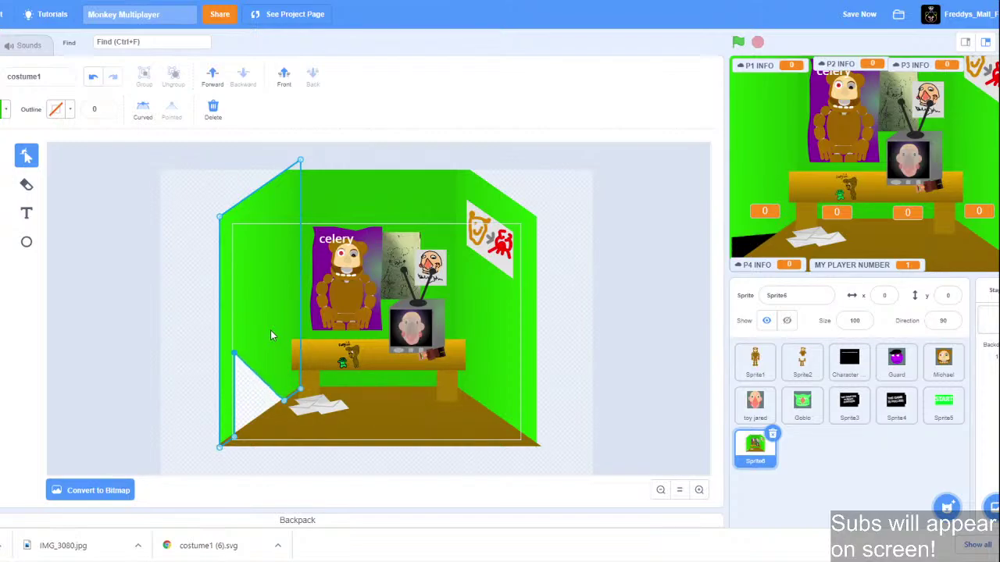
{"action": "key", "text": "Up"}
{"action": "key", "text": "Up"}
{"action": "key", "text": "Up"}
{"action": "key", "text": "Up"}
{"action": "key", "text": "Up"}
{"action": "key", "text": "Up"}
{"action": "key", "text": "Up"}
{"action": "key", "text": "Up"}
{"action": "key", "text": "Up"}
{"action": "key", "text": "Up"}
{"action": "key", "text": "Up"}
{"action": "key", "text": "Up"}
{"action": "key", "text": "Up"}
{"action": "key", "text": "Up"}
{"action": "key", "text": "Up"}
{"action": "key", "text": "Up"}
{"action": "key", "text": "Up"}
{"action": "key", "text": "Up"}
{"action": "key", "text": "Up"}
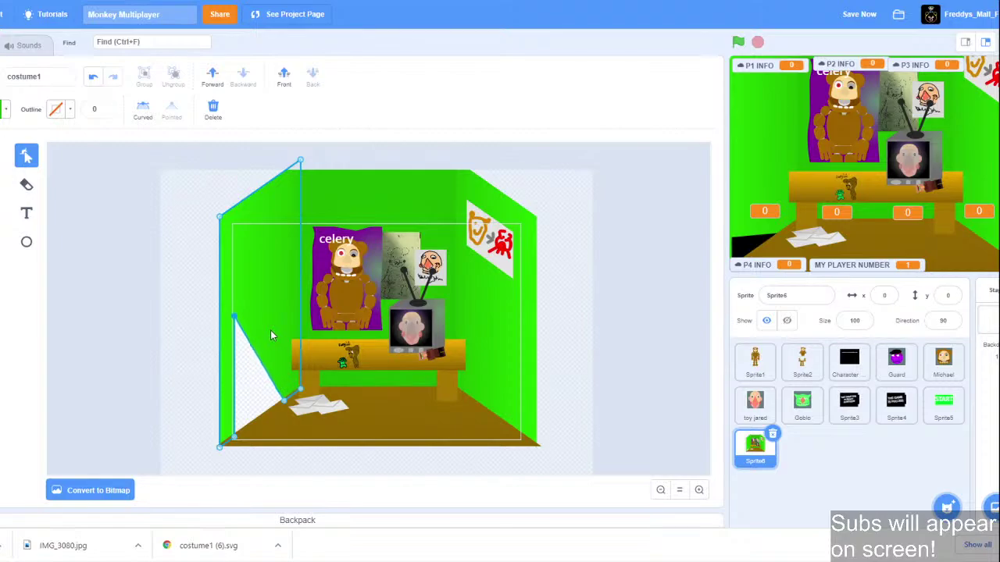
{"action": "key", "text": "Up"}
{"action": "key", "text": "Up"}
{"action": "key", "text": "Up"}
{"action": "key", "text": "Up"}
{"action": "key", "text": "Up"}
{"action": "key", "text": "Up"}
{"action": "key", "text": "Up"}
{"action": "key", "text": "Up"}
{"action": "key", "text": "Up"}
{"action": "key", "text": "Up"}
{"action": "key", "text": "Up"}
{"action": "key", "text": "Up"}
{"action": "key", "text": "Up"}
{"action": "key", "text": "Up"}
{"action": "key", "text": "Up"}
{"action": "key", "text": "Up"}
{"action": "key", "text": "Up"}
{"action": "key", "text": "Up"}
{"action": "key", "text": "Up"}
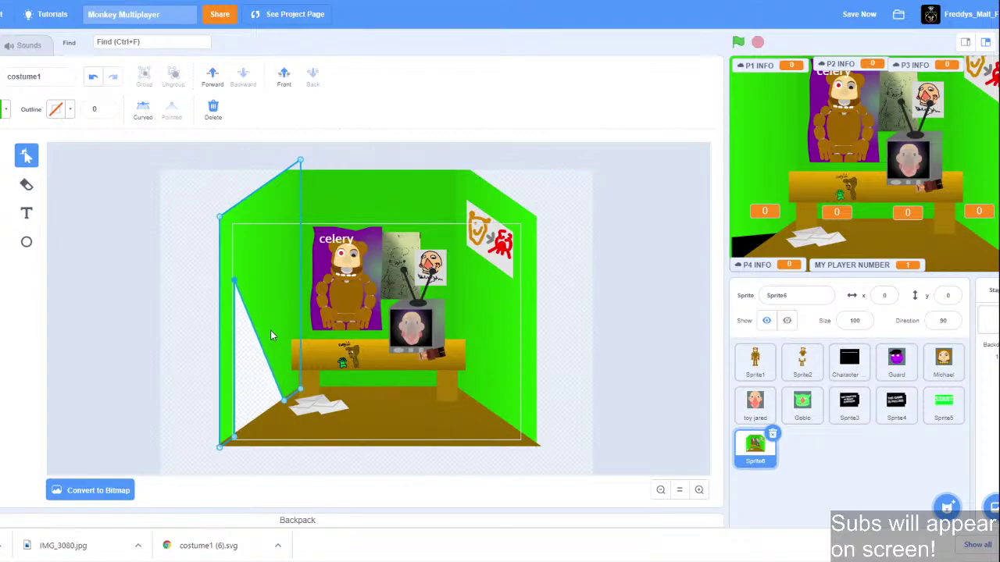
{"action": "key", "text": "Up"}
{"action": "key", "text": "Up"}
{"action": "key", "text": "Up"}
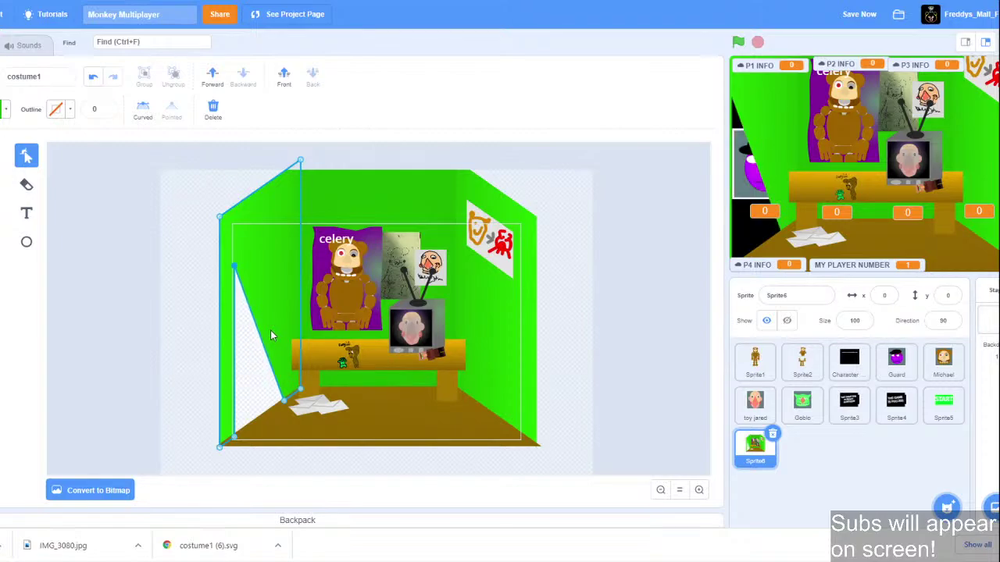
Add another point on the opening's slanted edge just above the corner near the paper pile and make it pointed.
{"action": "left_click", "coordinate": [285, 402]}
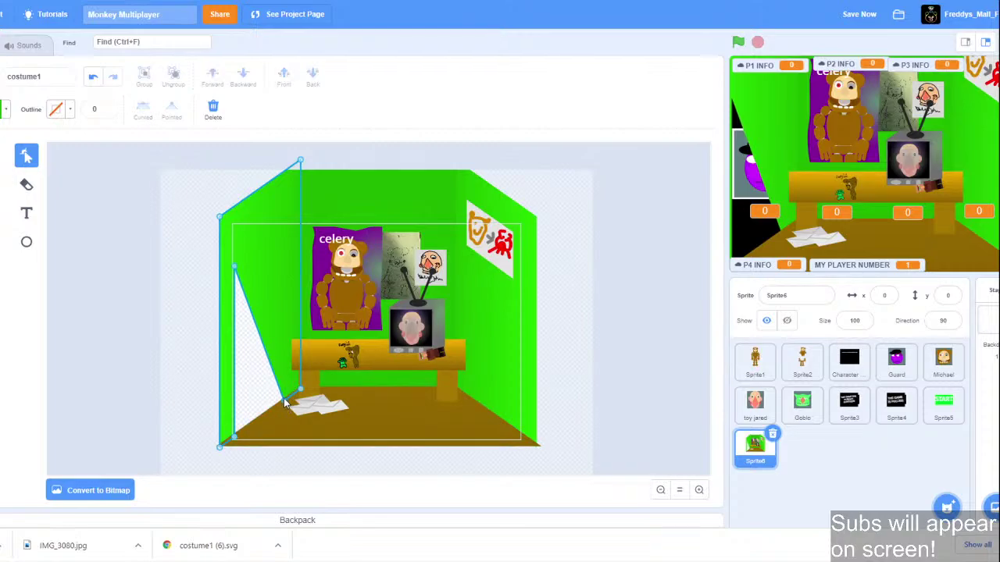
{"action": "left_click", "coordinate": [275, 372]}
{"action": "left_click", "coordinate": [274, 374]}
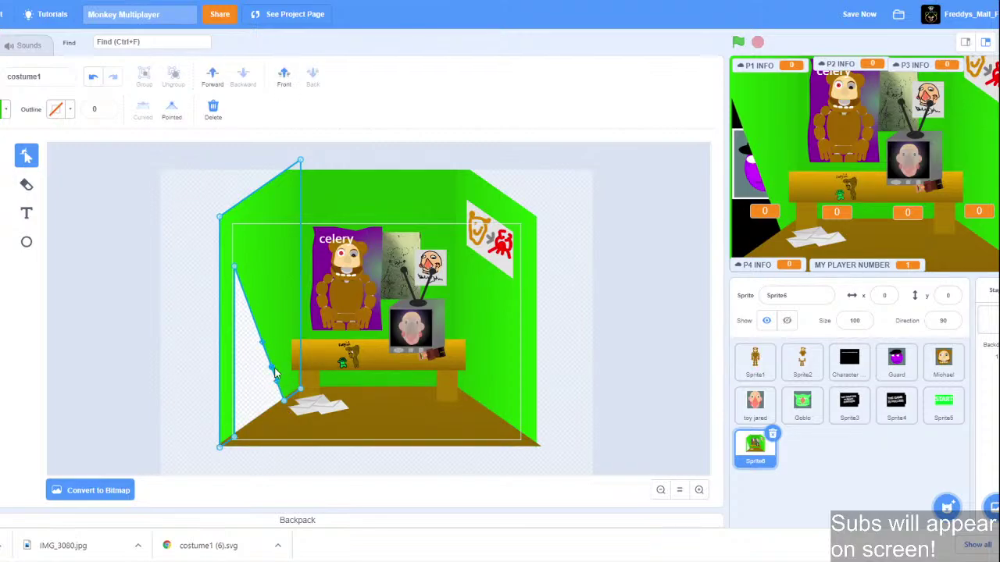
{"action": "mouse_move", "coordinate": [275, 372]}
{"action": "left_mouse_down"}
{"action": "mouse_move", "coordinate": [292, 379]}
{"action": "mouse_move", "coordinate": [286, 388]}
{"action": "left_mouse_up"}
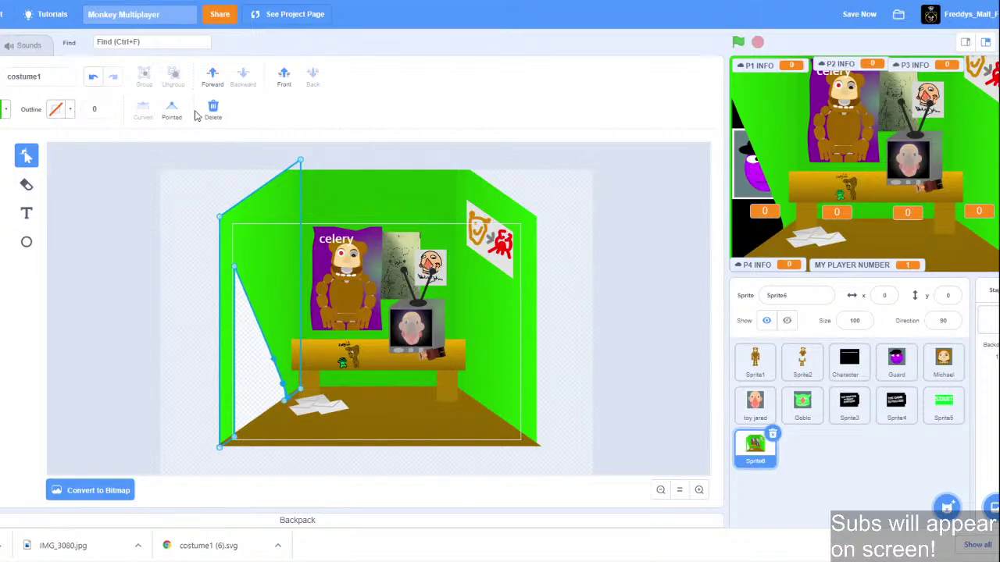
{"action": "left_click", "coordinate": [171, 109]}
Raise the opening's rear point to about the height of the celery caption, forming a doorway whose top slopes like the wall's upper edge.
{"action": "key", "text": "Up"}
{"action": "key", "text": "Up"}
{"action": "key", "text": "Up"}
{"action": "key", "text": "Up"}
{"action": "key", "text": "Up"}
{"action": "key", "text": "Up"}
{"action": "key", "text": "Up"}
{"action": "key", "text": "Up"}
{"action": "key", "text": "Up"}
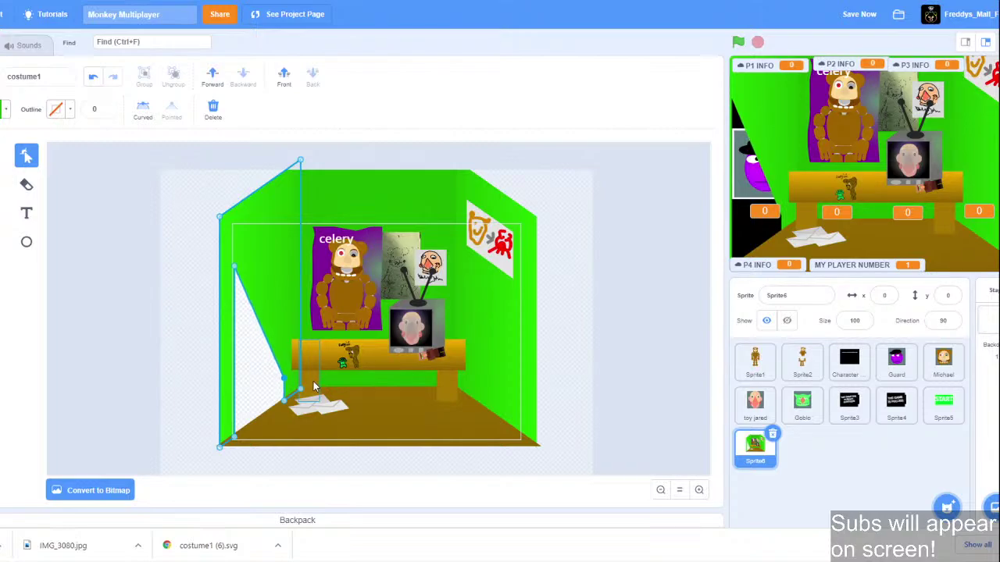
{"action": "key", "text": "Up"}
{"action": "key", "text": "Up"}
{"action": "key", "text": "Up"}
{"action": "key", "text": "Up"}
{"action": "key", "text": "Up"}
{"action": "key", "text": "Up"}
{"action": "key", "text": "Up"}
{"action": "key", "text": "Up"}
{"action": "key", "text": "Up"}
{"action": "key", "text": "Up"}
{"action": "key", "text": "Up"}
{"action": "key", "text": "Up"}
{"action": "key", "text": "Up"}
{"action": "key", "text": "Up"}
{"action": "key", "text": "Up"}
{"action": "key", "text": "Up"}
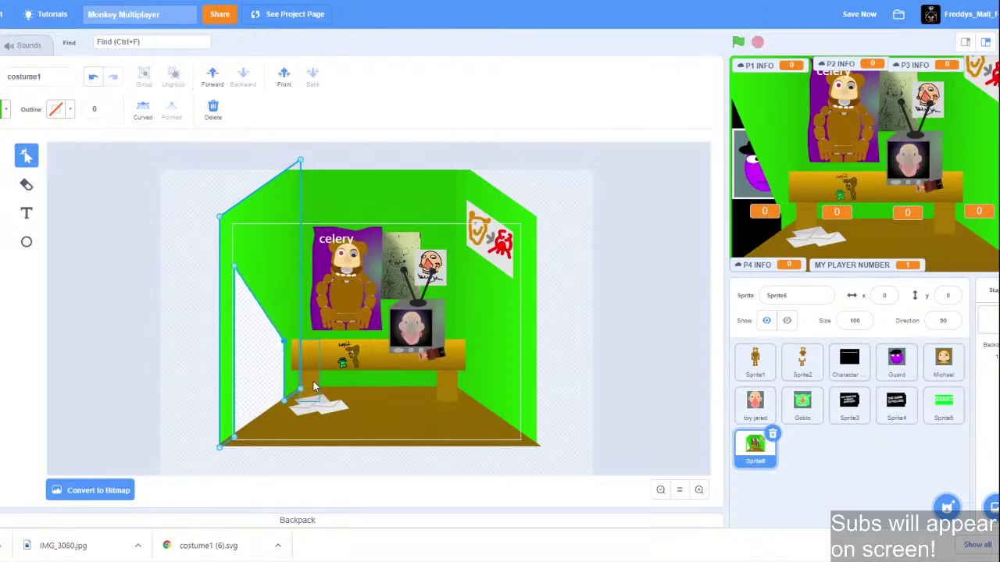
{"action": "key", "text": "Up"}
{"action": "key", "text": "Up"}
{"action": "key", "text": "Up"}
{"action": "key", "text": "Up"}
{"action": "key", "text": "Up"}
{"action": "key", "text": "Up"}
{"action": "key", "text": "Up"}
{"action": "key", "text": "Up"}
{"action": "key", "text": "Up"}
{"action": "key", "text": "Up"}
{"action": "key", "text": "Up"}
{"action": "key", "text": "Up"}
{"action": "key", "text": "Up"}
{"action": "key", "text": "Up"}
{"action": "key", "text": "Up"}
{"action": "key", "text": "Up"}
{"action": "key", "text": "Up"}
{"action": "key", "text": "Up"}
{"action": "key", "text": "Up"}
{"action": "key", "text": "Up"}
{"action": "key", "text": "Up"}
{"action": "key", "text": "Up"}
{"action": "key", "text": "Up"}
{"action": "key", "text": "Up"}
{"action": "key", "text": "Up"}
{"action": "key", "text": "Up"}
{"action": "key", "text": "Up"}
{"action": "key", "text": "Up"}
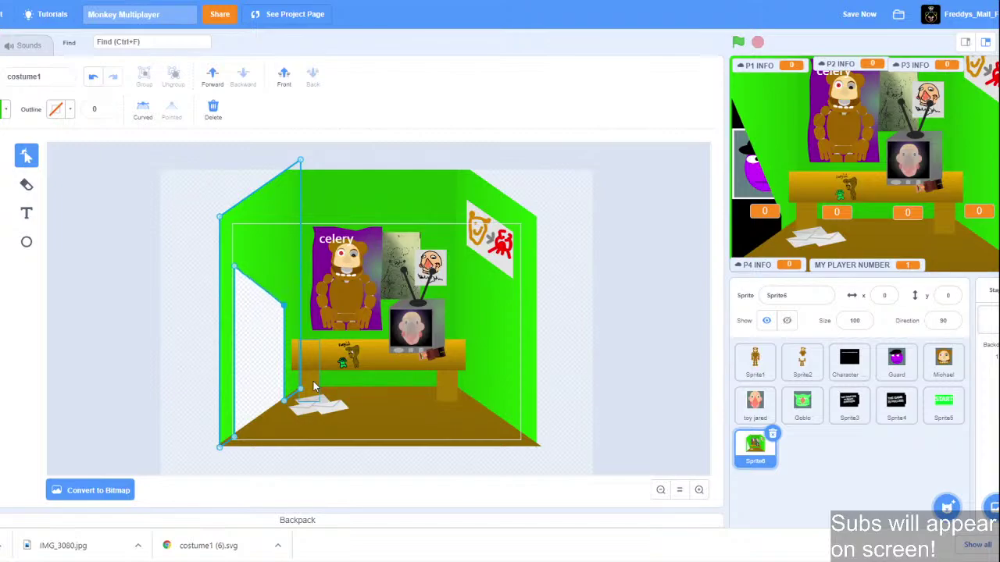
{"action": "key", "text": "Up"}
{"action": "key", "text": "Up"}
{"action": "key", "text": "Up"}
{"action": "key", "text": "Up"}
{"action": "key", "text": "Up"}
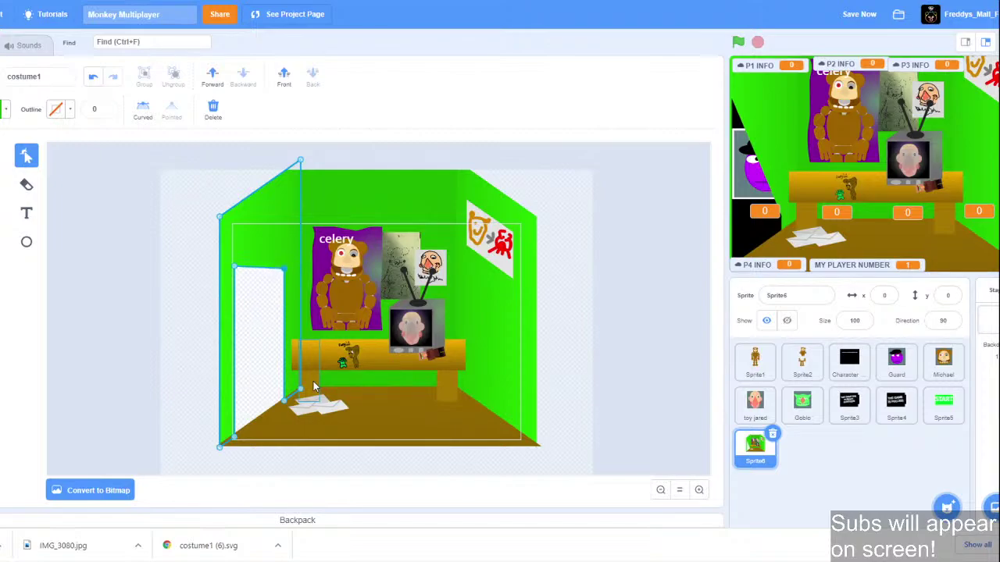
{"action": "key", "text": "Up"}
{"action": "key", "text": "Up"}
{"action": "key", "text": "Up"}
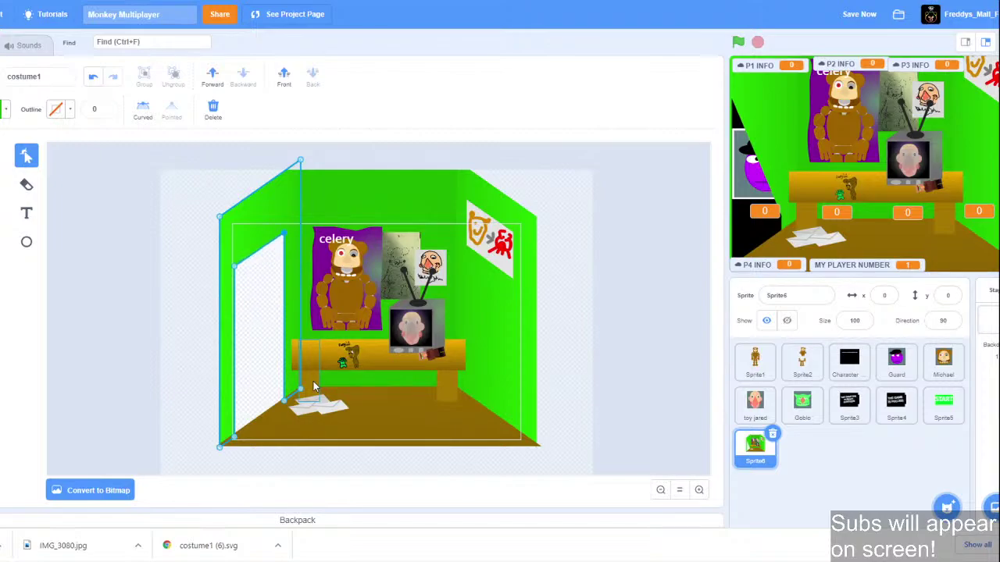
Fine-tune the height of the left doorway's rear top corner near the celery caption and save the project.
{"action": "key", "text": "Up"}
{"action": "key", "text": "Up"}
{"action": "key", "text": "Up"}
{"action": "key", "text": "Up"}
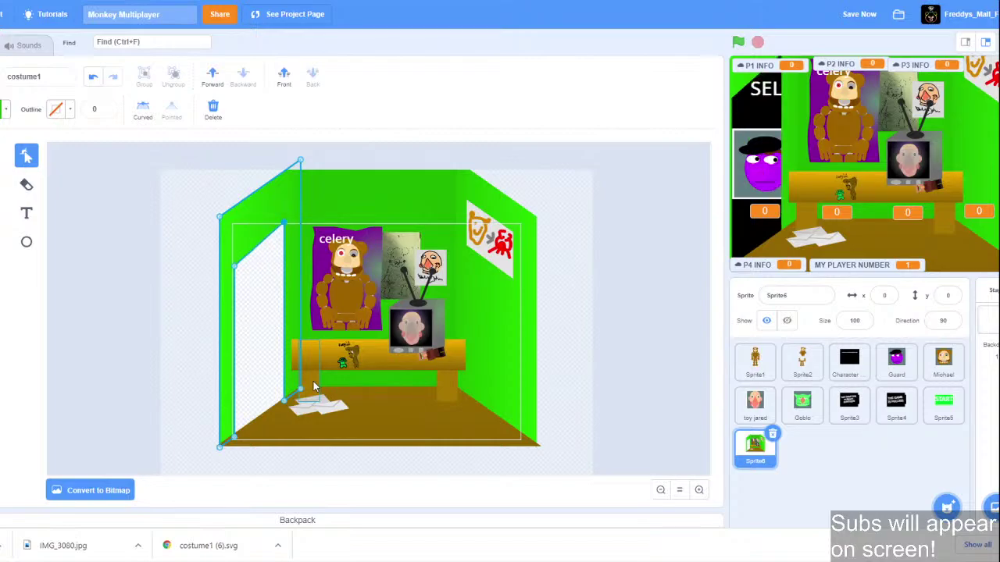
{"action": "key", "text": "Down"}
{"action": "key", "text": "Down"}
{"action": "key", "text": "Down"}
{"action": "key", "text": "Down"}
{"action": "key", "text": "Down"}
{"action": "key", "text": "Down"}
{"action": "key", "text": "Down"}
{"action": "key", "text": "Down"}
{"action": "key", "text": "Down"}
{"action": "key", "text": "Down"}
{"action": "key", "text": "Down"}
{"action": "key", "text": "Down"}
{"action": "key", "text": "Down"}
{"action": "left_click", "coordinate": [100, 366]}
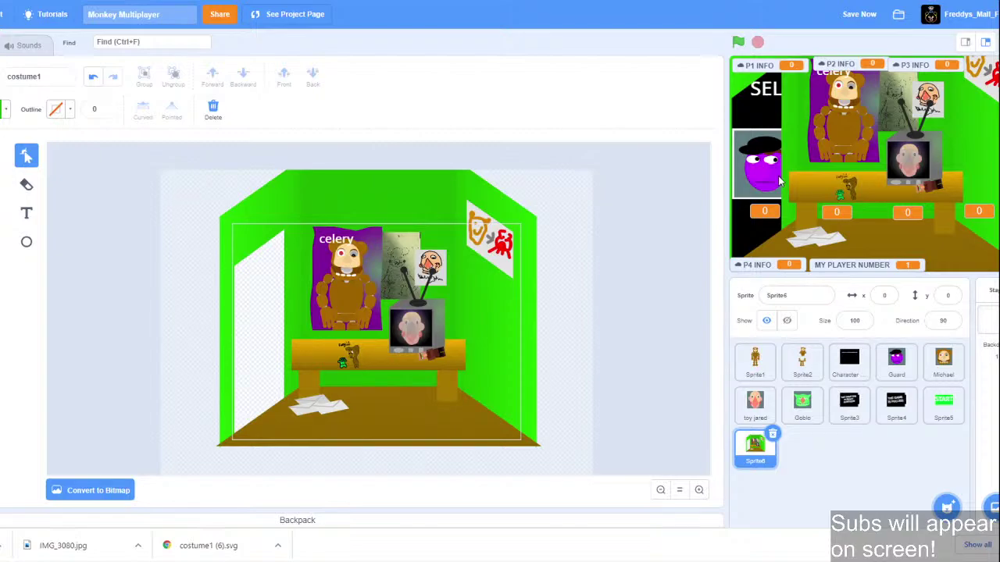
{"action": "key", "text": "ctrl+s"}
Draw a small rectangle with the right wall's green gradient fill in the empty area beside the room.
{"action": "left_click", "coordinate": [3, 156]}
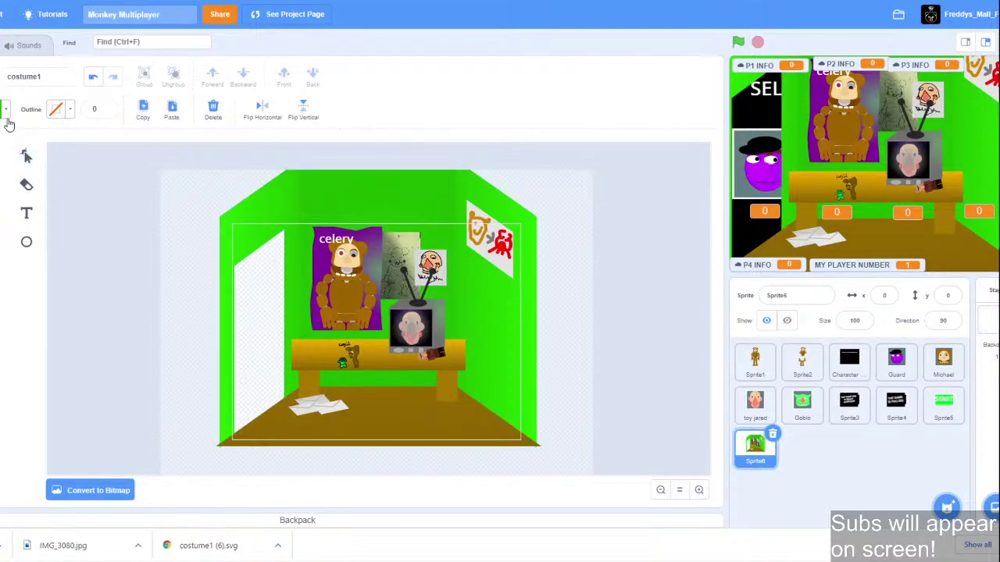
{"action": "left_click", "coordinate": [509, 332]}
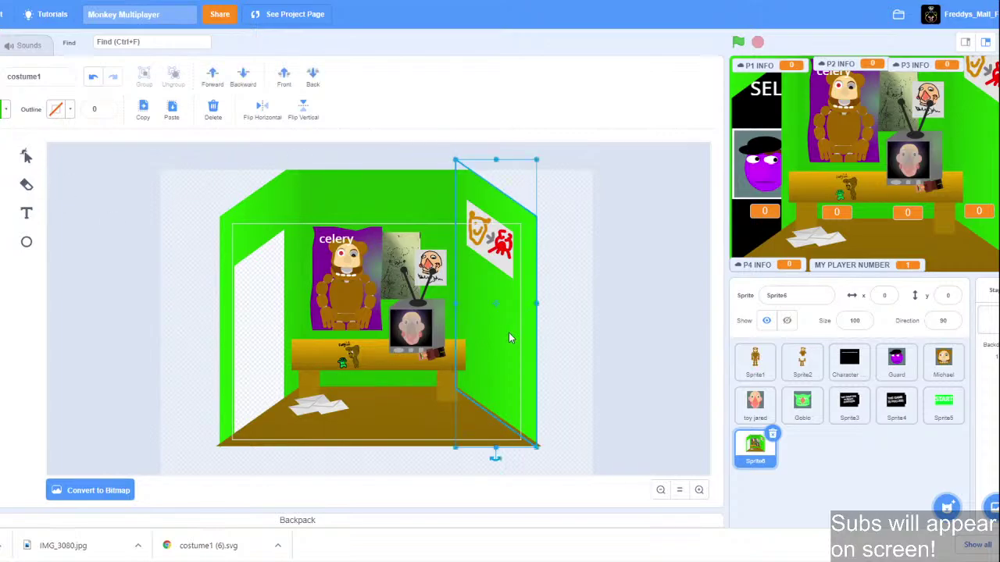
{"action": "left_click", "coordinate": [3, 270]}
{"action": "left_click_drag", "start_coordinate": [569, 234], "coordinate": [600, 270]}
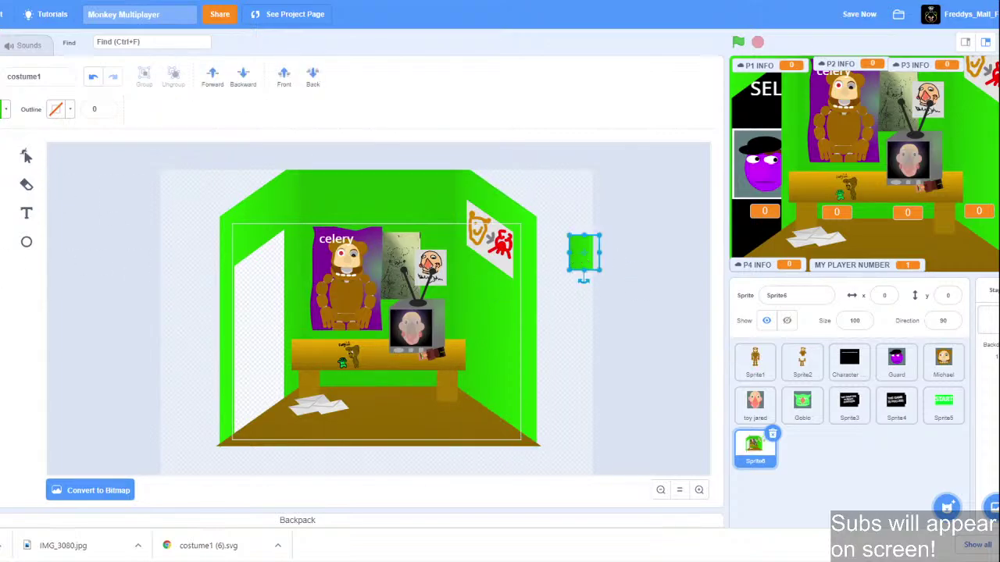
Delete the solid right wall and duplicate the left wall with its doorway opening.
{"action": "left_click", "coordinate": [509, 339]}
{"action": "key", "text": "Delete"}
{"action": "left_click", "coordinate": [246, 242]}
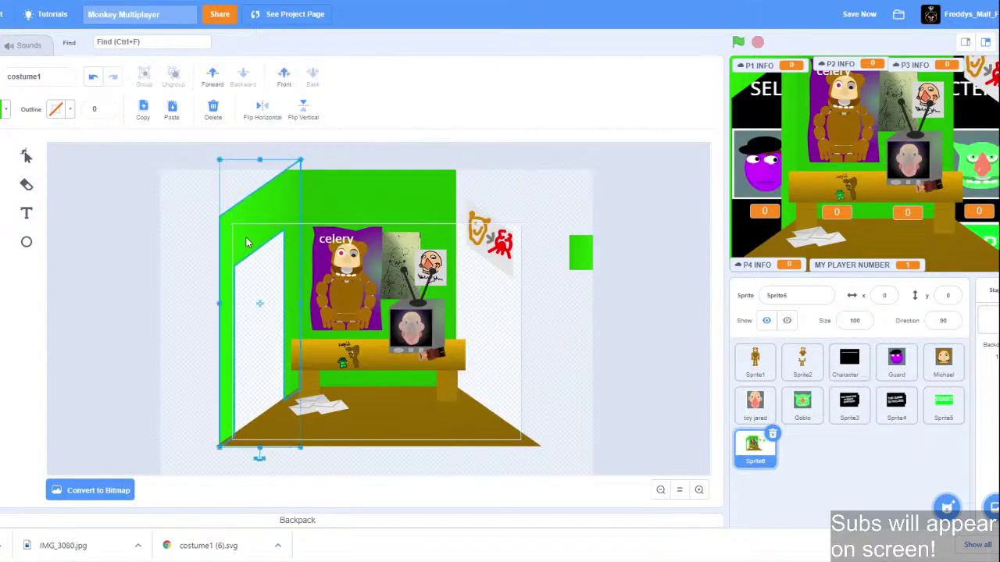
{"action": "key", "text": "ctrl+c"}
{"action": "key", "text": "ctrl+v"}
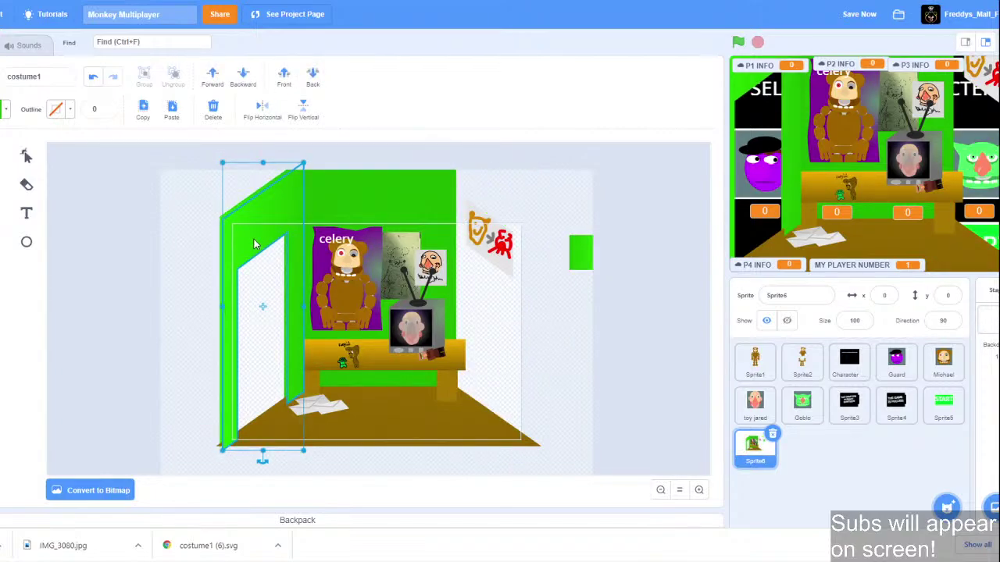
Nudge the duplicated wall until it sits almost exactly over the original left wall.
{"action": "left_click_drag", "start_coordinate": [254, 245], "coordinate": [251, 242]}
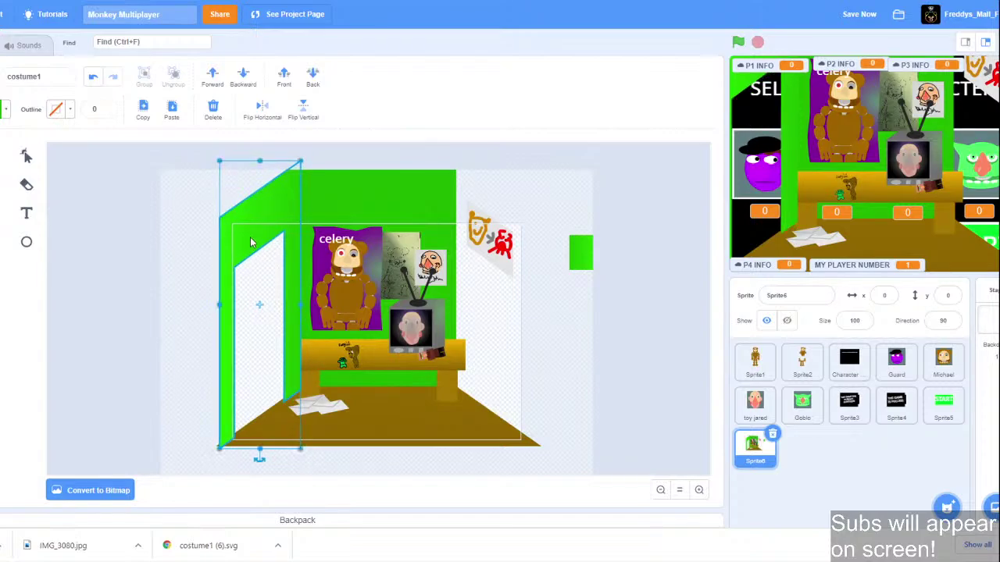
{"action": "key", "text": "Right"}
{"action": "key", "text": "Right"}
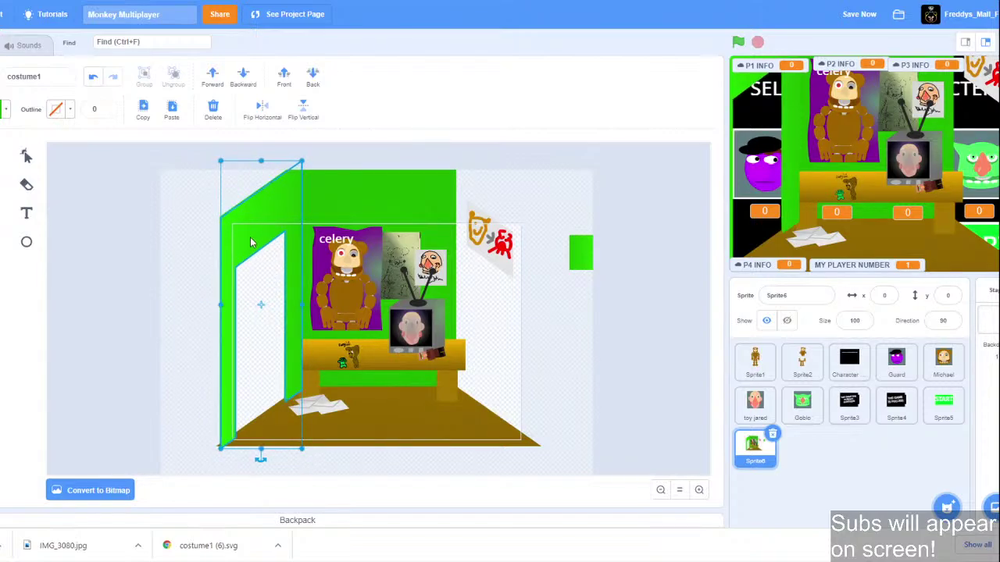
{"action": "key", "text": "Right"}
{"action": "key", "text": "Up"}
{"action": "key", "text": "Up"}
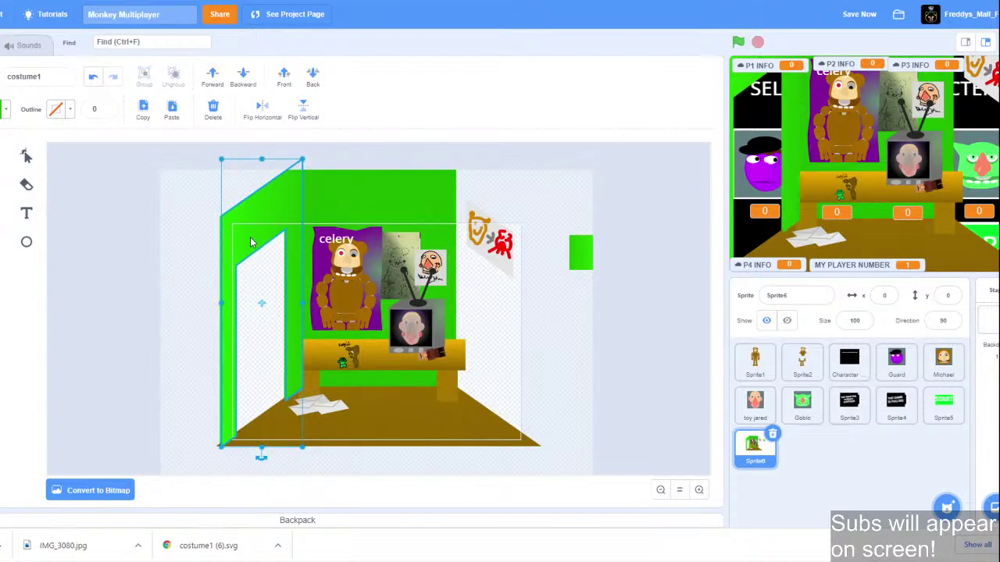
{"action": "mouse_move", "coordinate": [251, 243]}
{"action": "left_mouse_down"}
{"action": "mouse_move", "coordinate": [226, 234]}
{"action": "mouse_move", "coordinate": [145, 250]}
{"action": "mouse_move", "coordinate": [151, 264]}
{"action": "mouse_move", "coordinate": [251, 239]}
{"action": "left_mouse_up"}
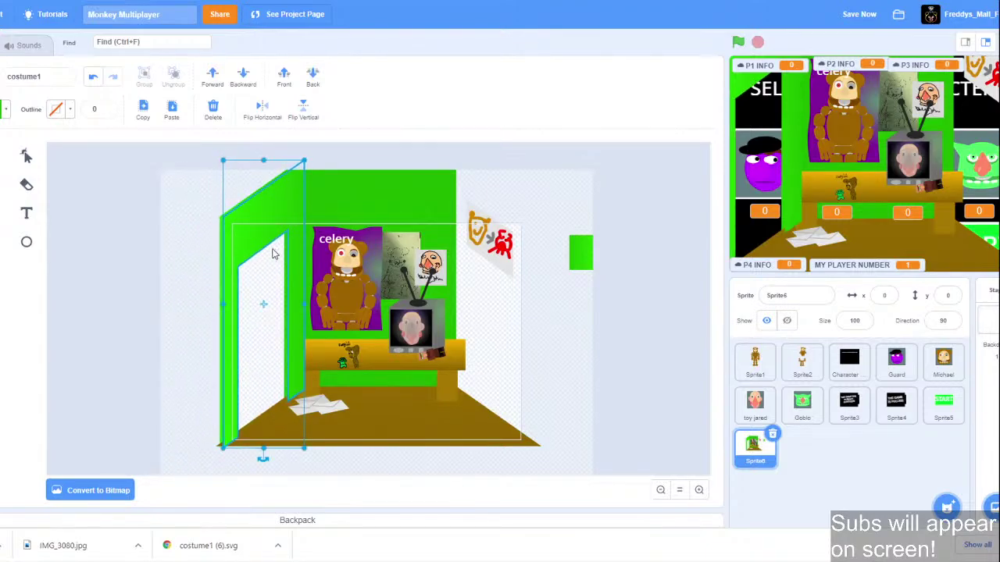
Flip the duplicated doorway wall horizontally and shift it from the left wall toward the celery poster.
{"action": "left_click", "coordinate": [699, 489]}
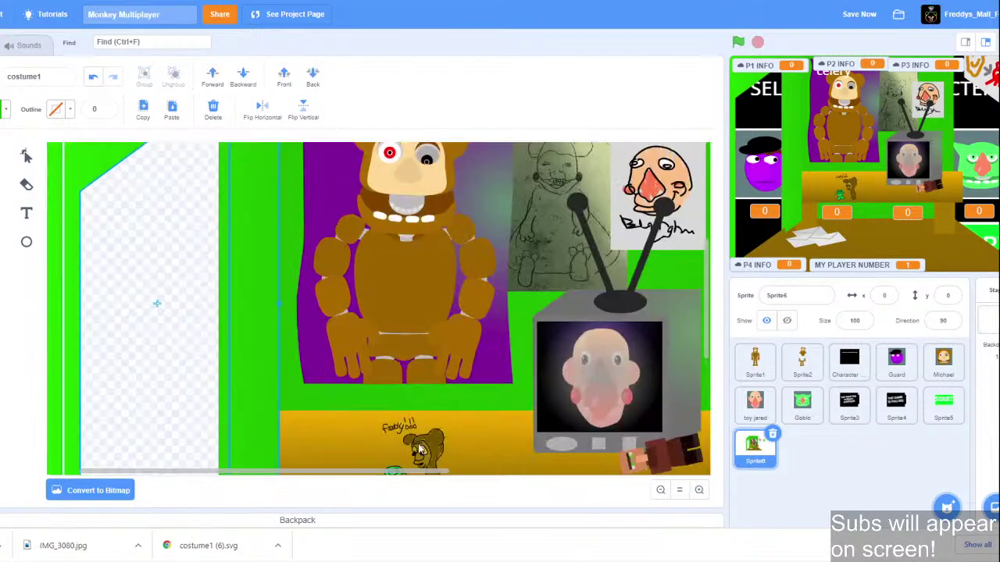
{"action": "left_click_drag", "start_coordinate": [206, 471], "coordinate": [157, 470]}
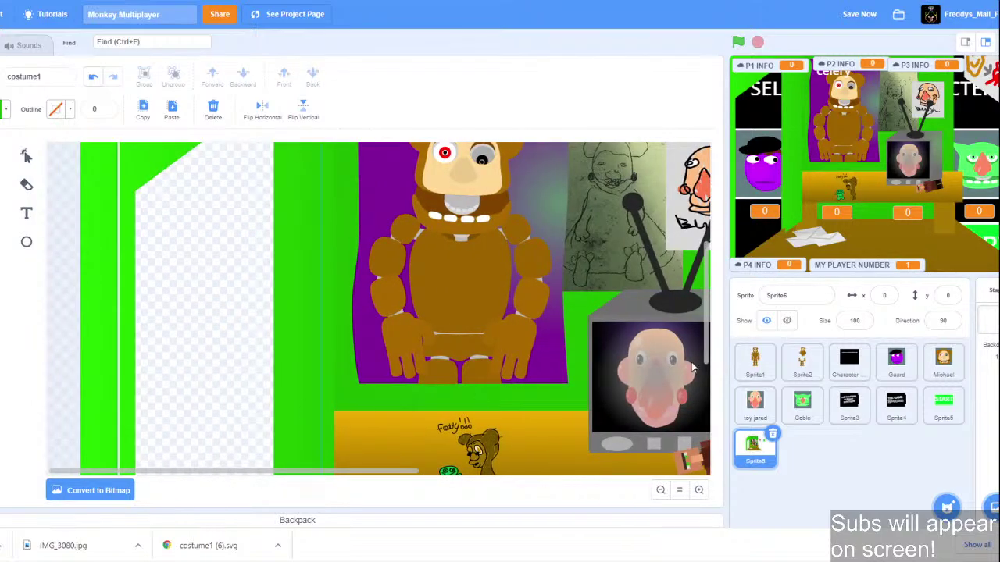
{"action": "scroll", "coordinate": [700, 320], "scroll_direction": "down", "scroll_amount": 5}
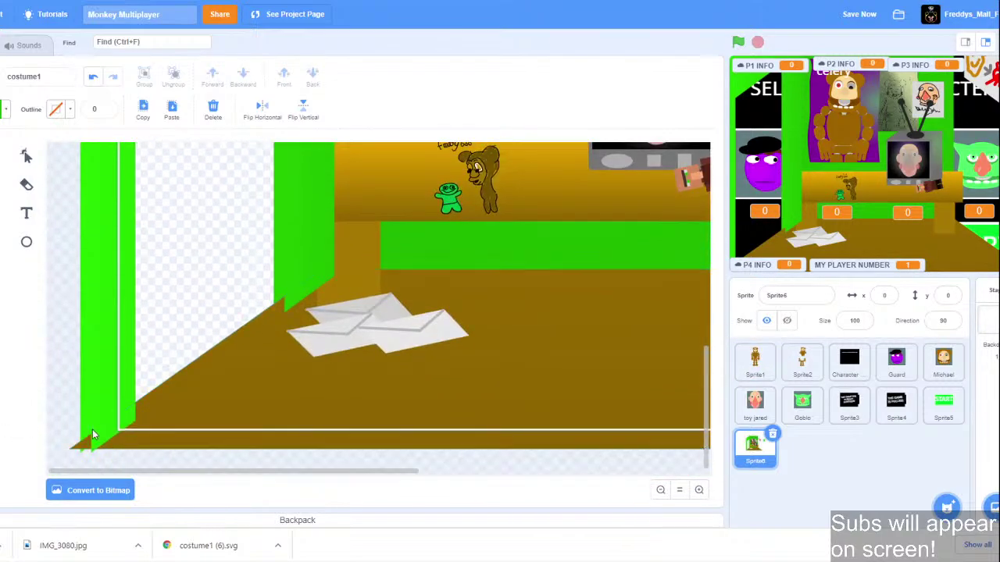
{"action": "left_click", "coordinate": [94, 431]}
{"action": "left_click", "coordinate": [100, 466]}
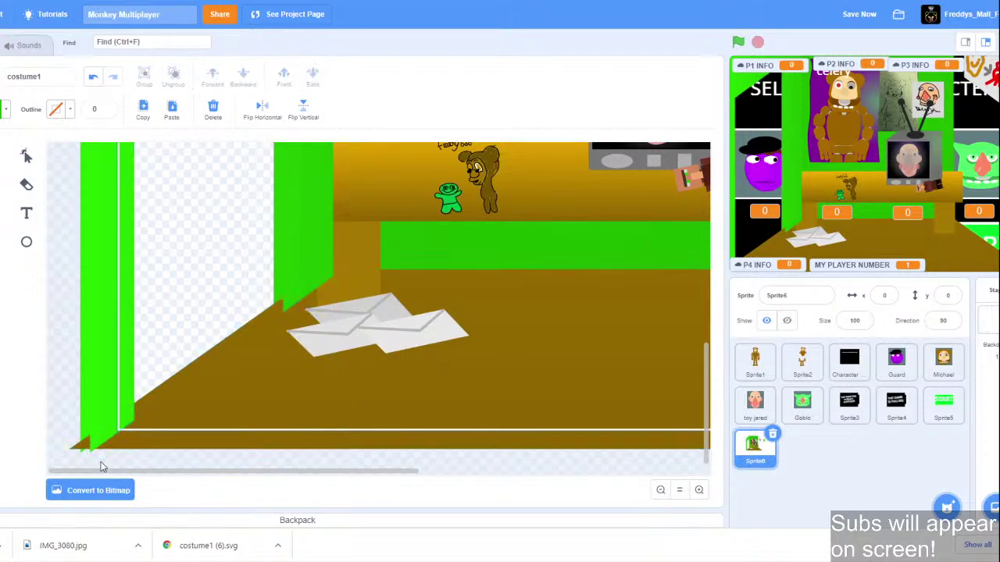
{"action": "left_click", "coordinate": [93, 450]}
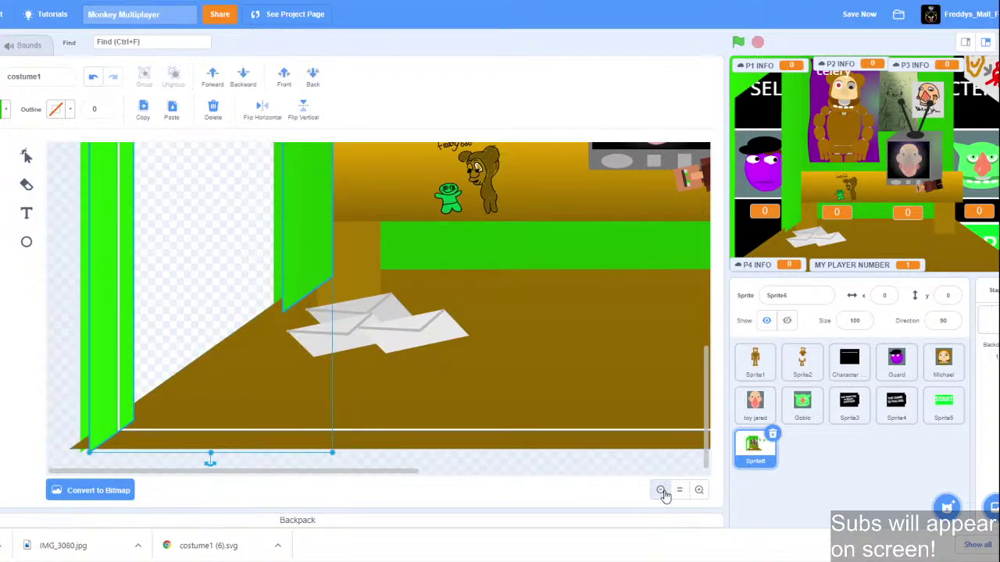
{"action": "left_click", "coordinate": [679, 491]}
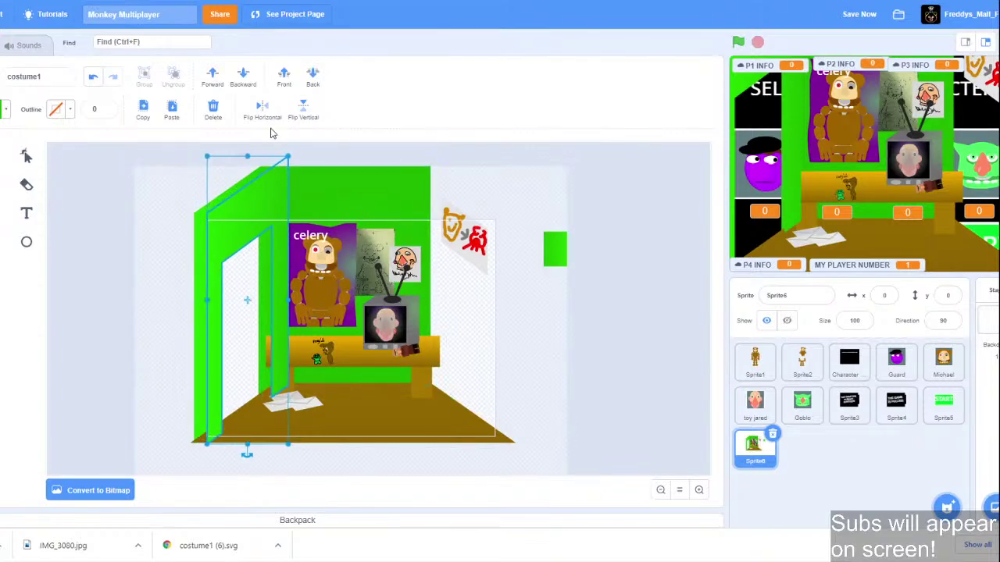
{"action": "left_click", "coordinate": [262, 113]}
{"action": "key", "text": "Right"}
{"action": "key", "text": "Right"}
{"action": "key", "text": "Right"}
{"action": "key", "text": "Right"}
{"action": "key", "text": "Right"}
{"action": "key", "text": "Right"}
{"action": "key", "text": "Right"}
{"action": "key", "text": "Right"}
{"action": "key", "text": "Right"}
{"action": "key", "text": "Right"}
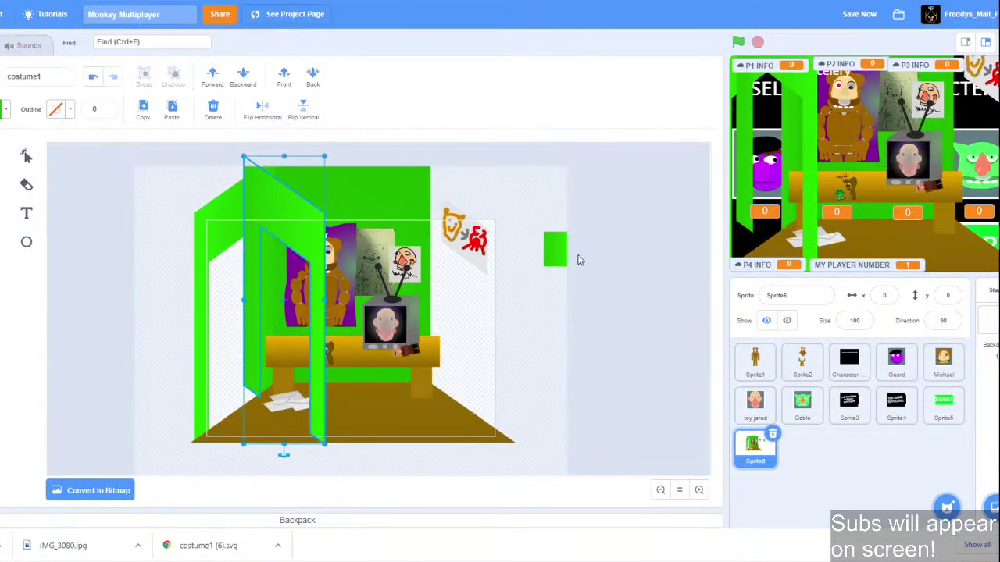
{"action": "key", "text": "Right"}
{"action": "key", "text": "Right"}
{"action": "key", "text": "Right"}
{"action": "key", "text": "Right"}
{"action": "key", "text": "Right"}
{"action": "key", "text": "Right"}
{"action": "key", "text": "Right"}
{"action": "key", "text": "Right"}
{"action": "key", "text": "Right"}
{"action": "key", "text": "Right"}
{"action": "key", "text": "Right"}
{"action": "key", "text": "Right"}
Fill the flipped doorway wall with the green gradient of the small sample rectangle.
{"action": "left_click", "coordinate": [553, 255]}
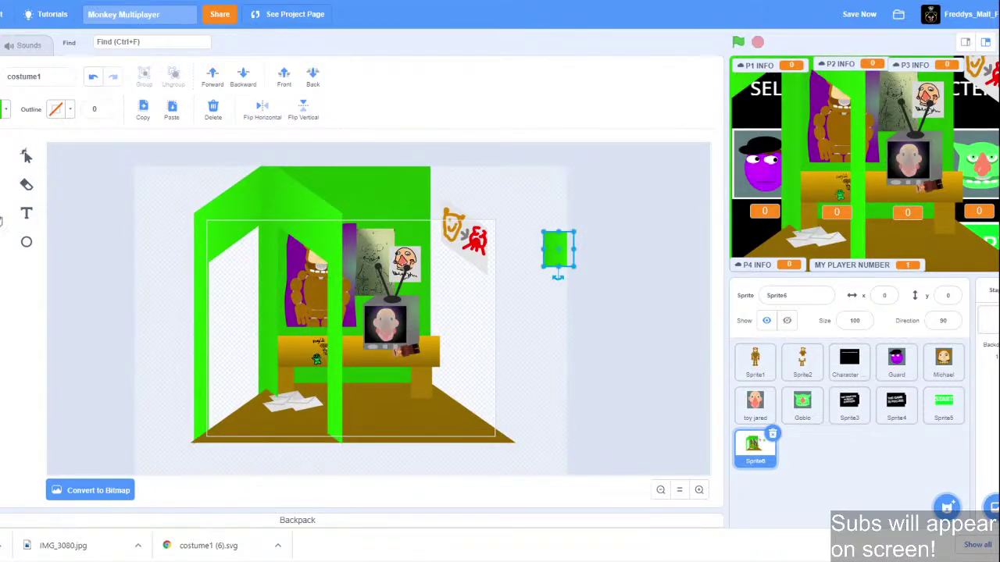
{"action": "left_click", "coordinate": [1, 217]}
{"action": "left_click", "coordinate": [283, 199]}
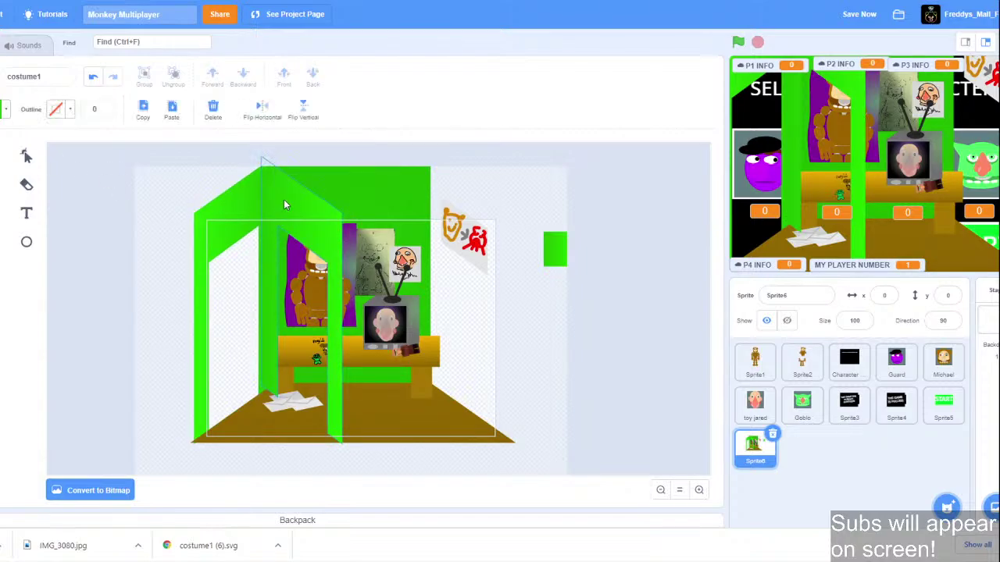
Move the flipped doorway wall across the room past the television and send it behind all other shapes.
{"action": "key", "text": "Right"}
{"action": "key", "text": "Right"}
{"action": "key", "text": "Right"}
{"action": "key", "text": "Right"}
{"action": "key", "text": "Right"}
{"action": "key", "text": "Right"}
{"action": "key", "text": "Right"}
{"action": "key", "text": "Right"}
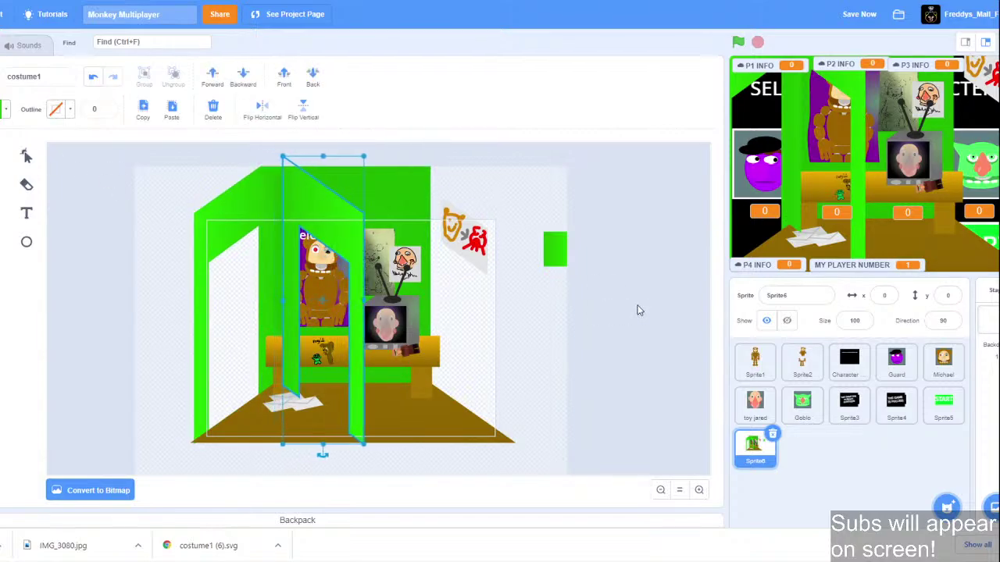
{"action": "key", "text": "Right"}
{"action": "key", "text": "Right"}
{"action": "key", "text": "Right"}
{"action": "key", "text": "Right"}
{"action": "key", "text": "Right"}
{"action": "key", "text": "Right"}
{"action": "key", "text": "Right"}
{"action": "key", "text": "Right"}
{"action": "key", "text": "Right"}
{"action": "key", "text": "Right"}
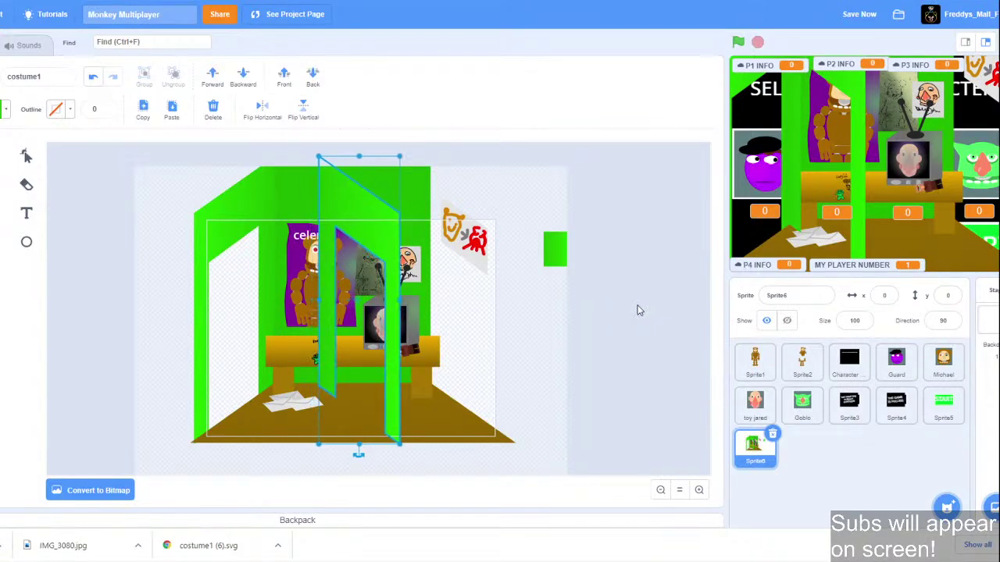
{"action": "key", "text": "Right"}
{"action": "key", "text": "Right"}
{"action": "key", "text": "Right"}
{"action": "key", "text": "Right"}
{"action": "key", "text": "Right"}
{"action": "key", "text": "Right"}
{"action": "key", "text": "Right"}
{"action": "key", "text": "Right"}
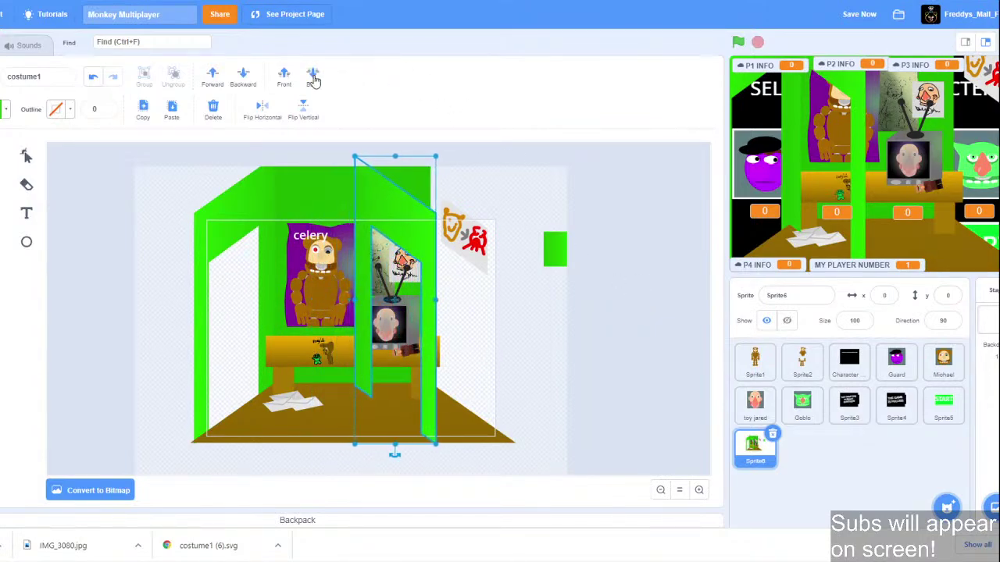
{"action": "key", "text": "Right"}
{"action": "key", "text": "Right"}
{"action": "key", "text": "Right"}
{"action": "key", "text": "Right"}
{"action": "key", "text": "Right"}
{"action": "key", "text": "Right"}
{"action": "key", "text": "Right"}
{"action": "key", "text": "Right"}
{"action": "key", "text": "Right"}
{"action": "key", "text": "Right"}
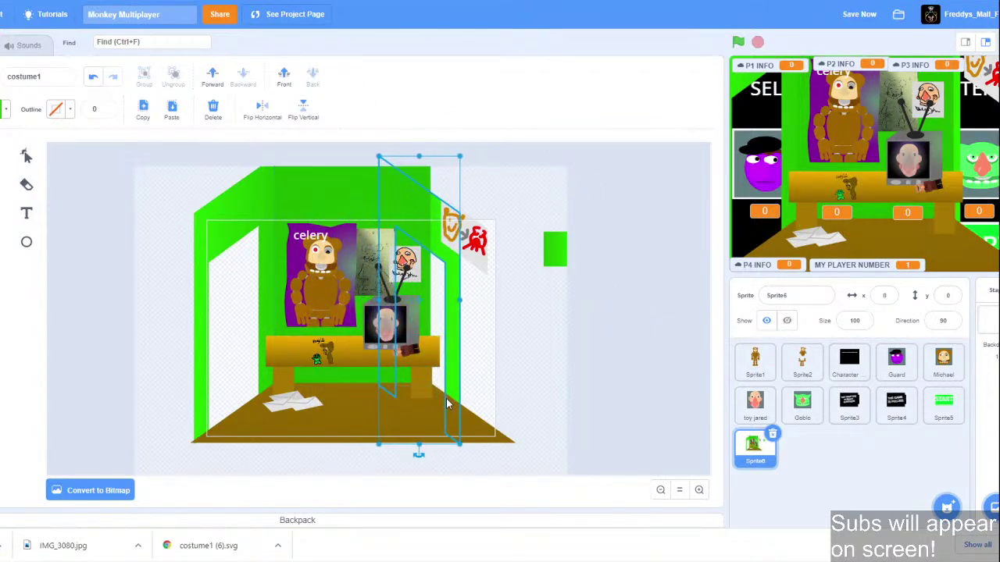
{"action": "key", "text": "Right"}
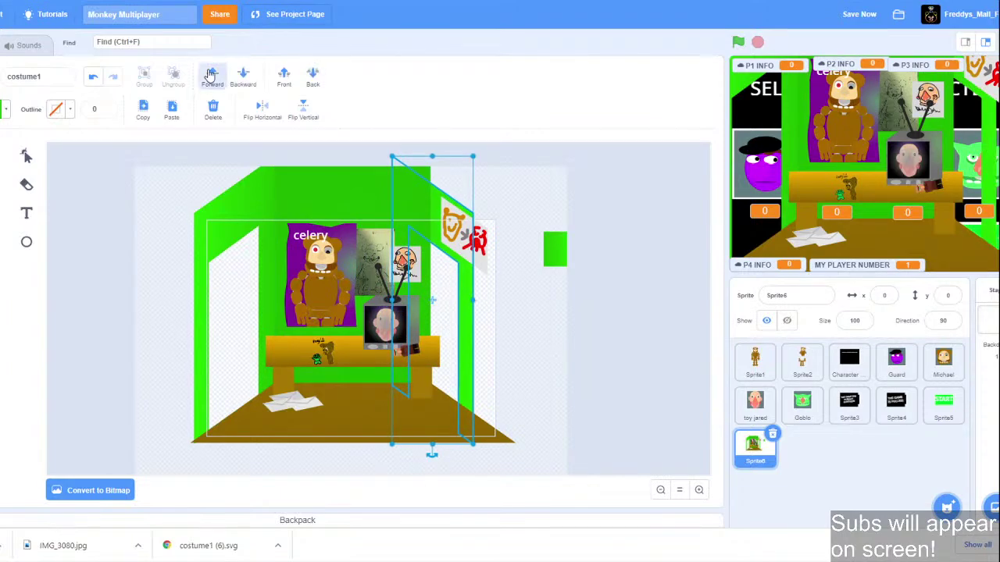
Bring the flipped wall forward past the back wall and align it with the back wall's right end and the floor's front corner.
{"action": "left_click", "coordinate": [211, 74]}
{"action": "left_click", "coordinate": [211, 74]}
{"action": "left_click", "coordinate": [210, 74]}
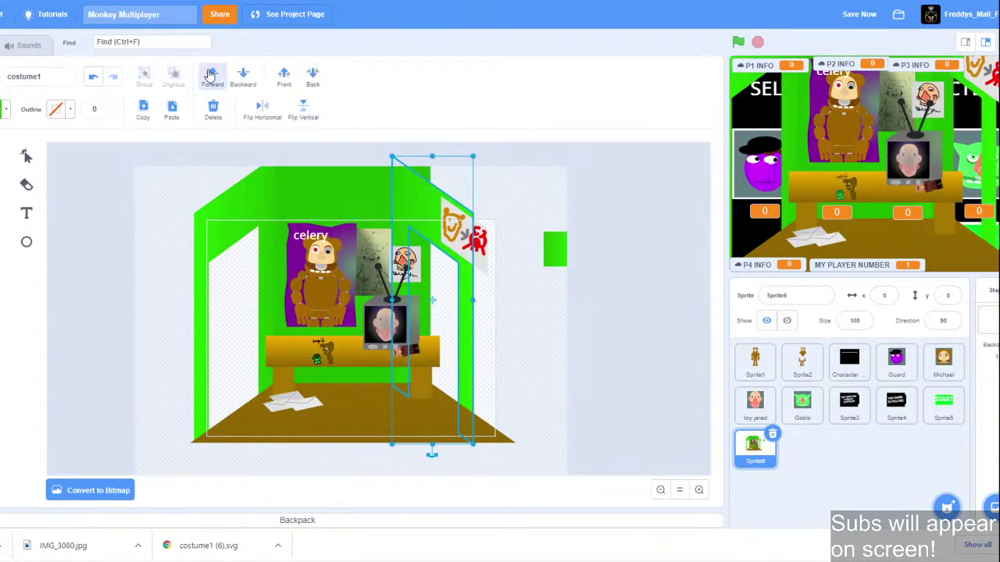
{"action": "left_click", "coordinate": [210, 75]}
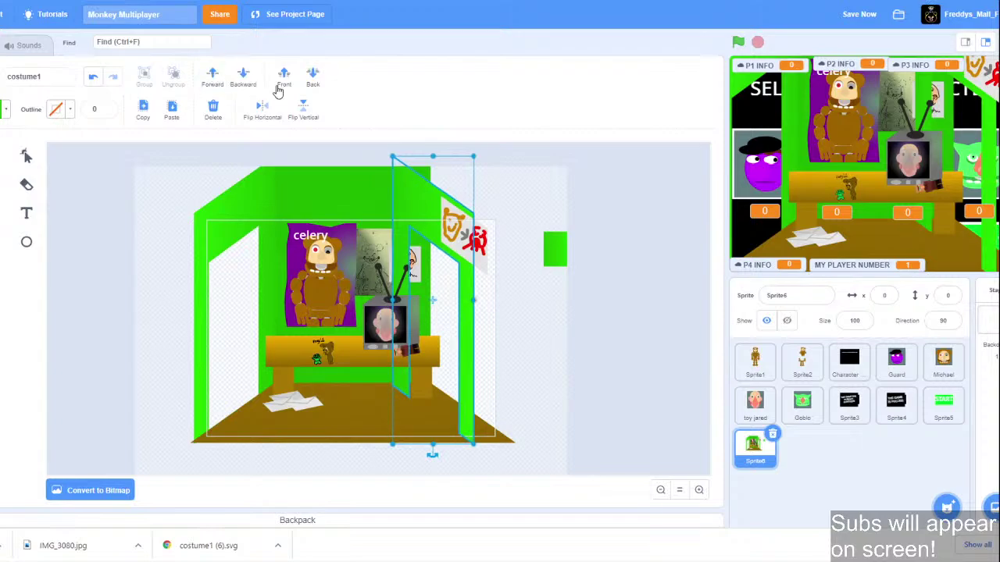
{"action": "key", "text": "Right"}
{"action": "key", "text": "Right"}
{"action": "key", "text": "Right"}
{"action": "key", "text": "Right"}
{"action": "key", "text": "Right"}
{"action": "key", "text": "Right"}
{"action": "key", "text": "Right"}
{"action": "key", "text": "Right"}
{"action": "key", "text": "Right"}
{"action": "key", "text": "Right"}
{"action": "key", "text": "Right"}
{"action": "key", "text": "Right"}
{"action": "key", "text": "Right"}
{"action": "key", "text": "Right"}
{"action": "key", "text": "Right"}
{"action": "key", "text": "Right"}
{"action": "key", "text": "Right"}
{"action": "key", "text": "Right"}
{"action": "key", "text": "Right"}
{"action": "key", "text": "Right"}
{"action": "key", "text": "Right"}
{"action": "key", "text": "Right"}
{"action": "key", "text": "Right"}
{"action": "key", "text": "Right"}
{"action": "key", "text": "Right"}
{"action": "key", "text": "Right"}
{"action": "key", "text": "Right"}
{"action": "key", "text": "Right"}
{"action": "key", "text": "Right"}
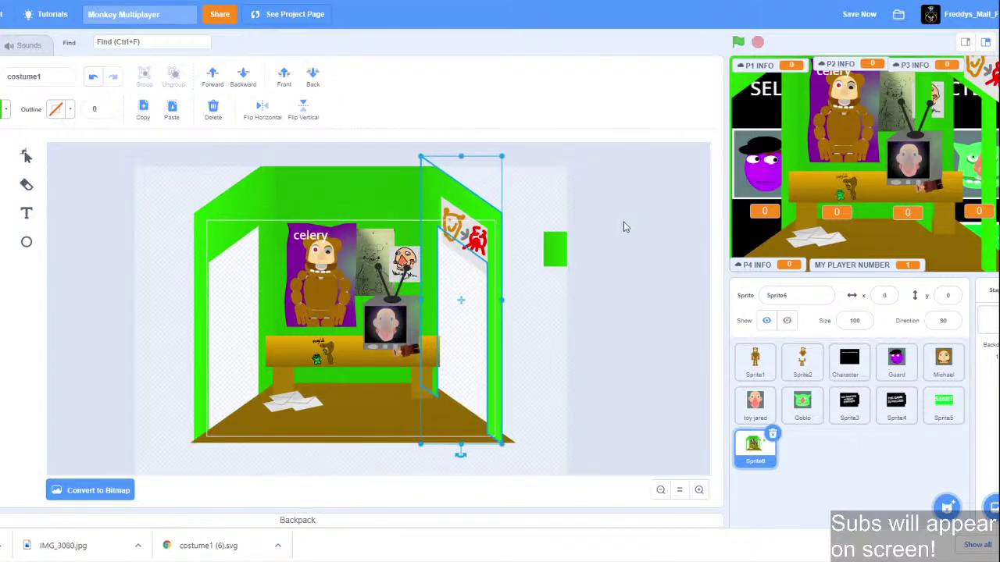
{"action": "key", "text": "Left"}
{"action": "key", "text": "Left"}
{"action": "key", "text": "Left"}
{"action": "key", "text": "Left"}
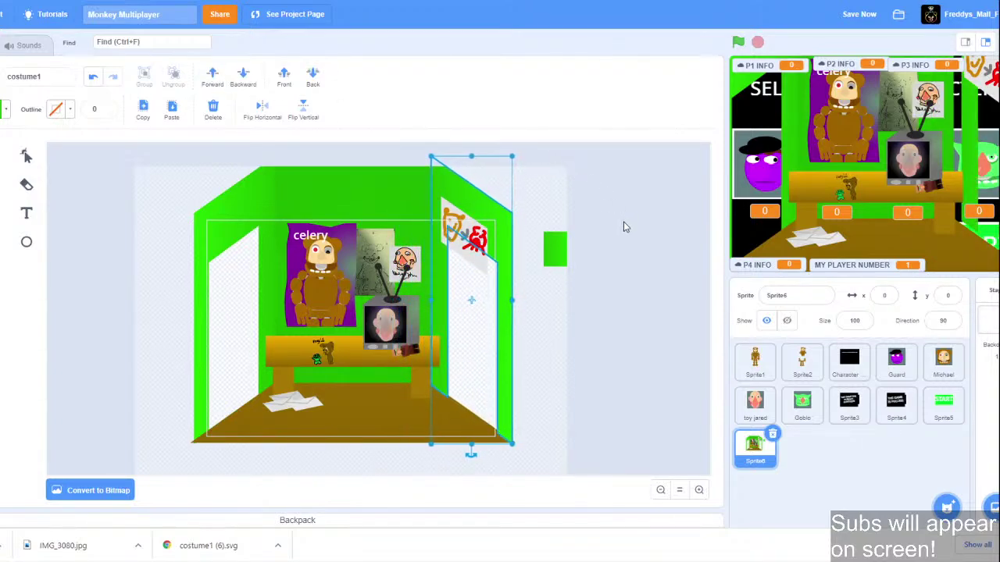
{"action": "left_click", "coordinate": [527, 194]}
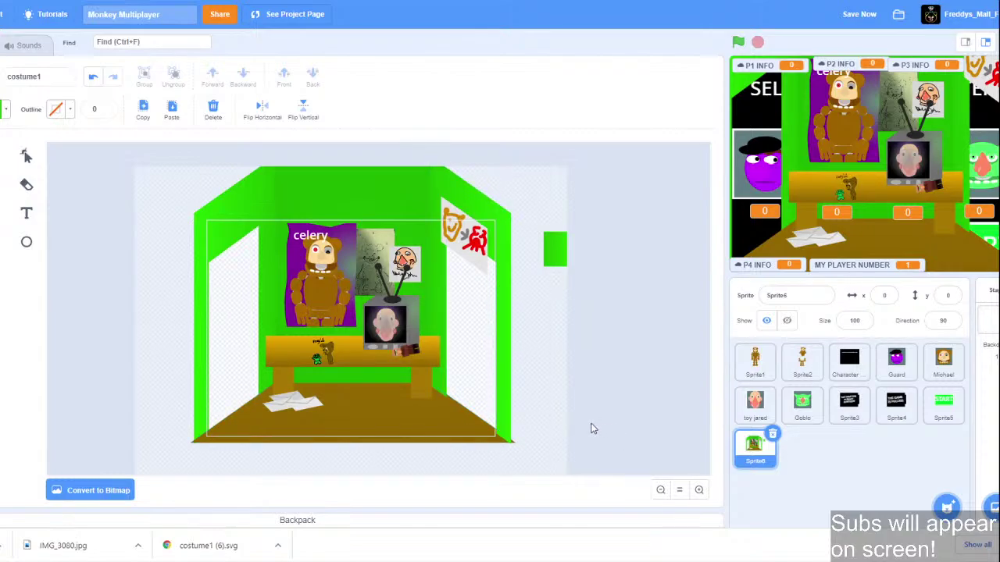
Send the right doorway wall behind all the other shapes in the room.
{"action": "left_click", "coordinate": [506, 407]}
{"action": "left_click", "coordinate": [315, 78]}
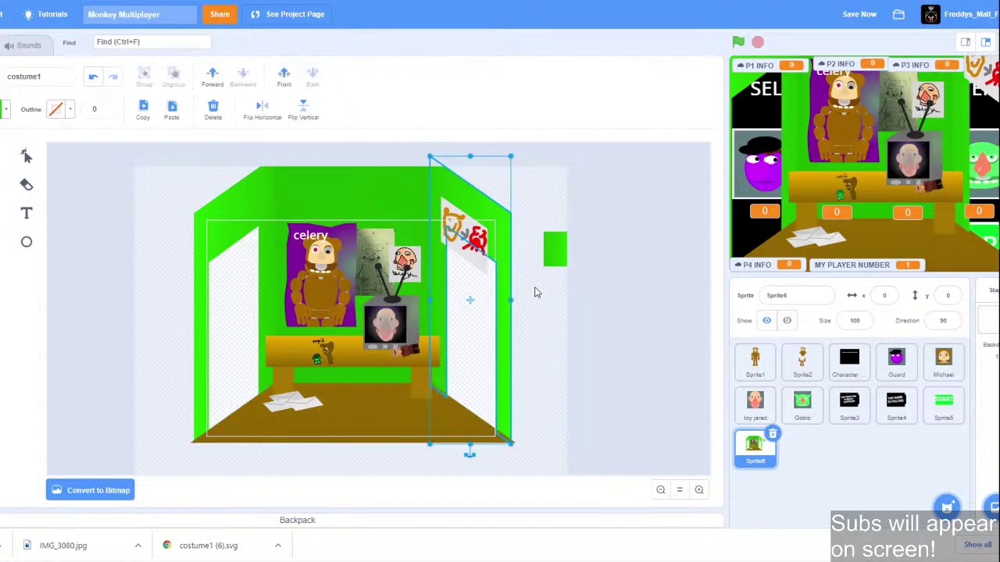
{"action": "left_click", "coordinate": [538, 308]}
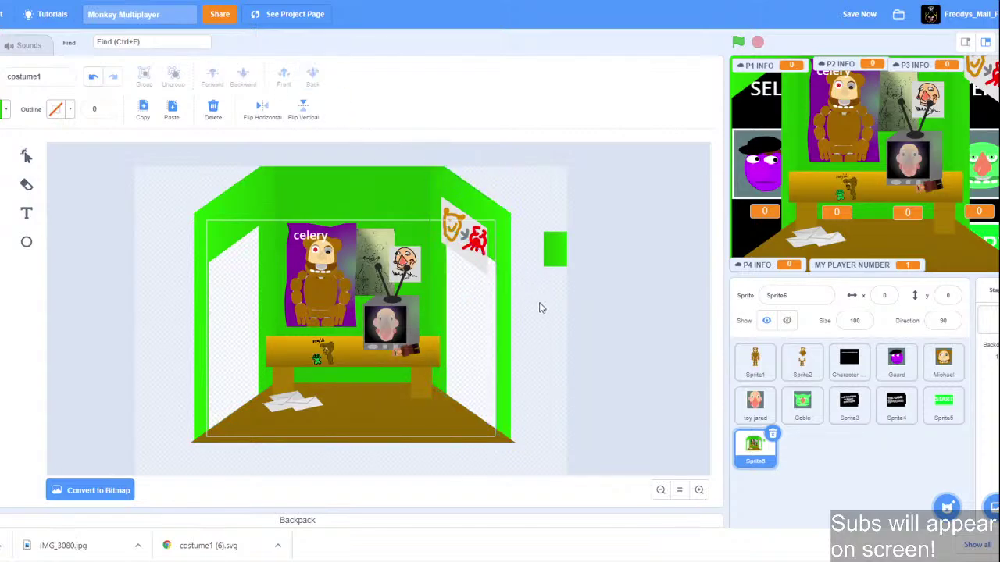
Move the bear and crab drawing up above the right doorway and shrink it to fit the wall's outer corner.
{"action": "left_click", "coordinate": [474, 259]}
{"action": "left_click_drag", "start_coordinate": [473, 264], "coordinate": [486, 253]}
{"action": "left_click", "coordinate": [608, 313]}
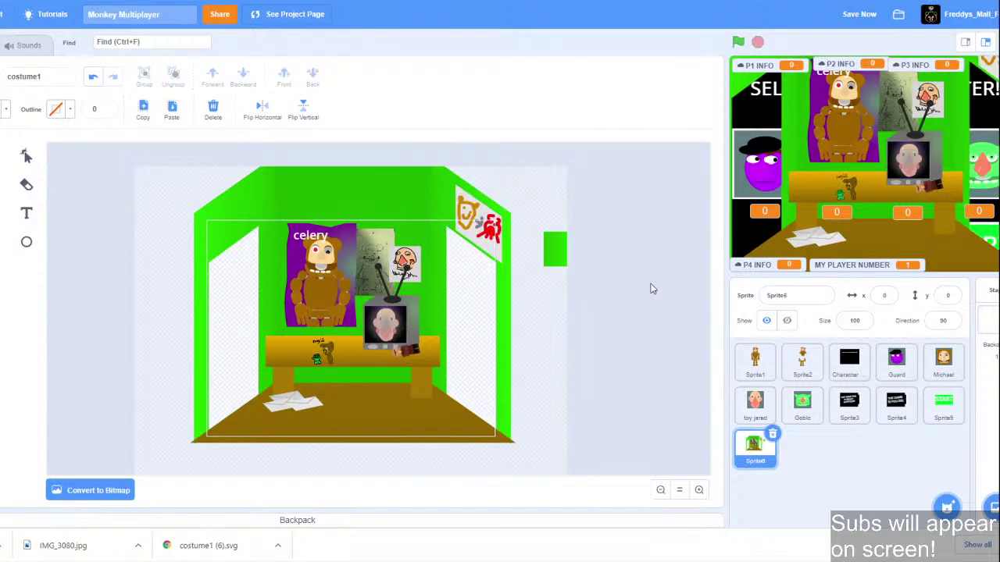
{"action": "left_click", "coordinate": [488, 228]}
{"action": "left_click_drag", "start_coordinate": [455, 184], "coordinate": [466, 204]}
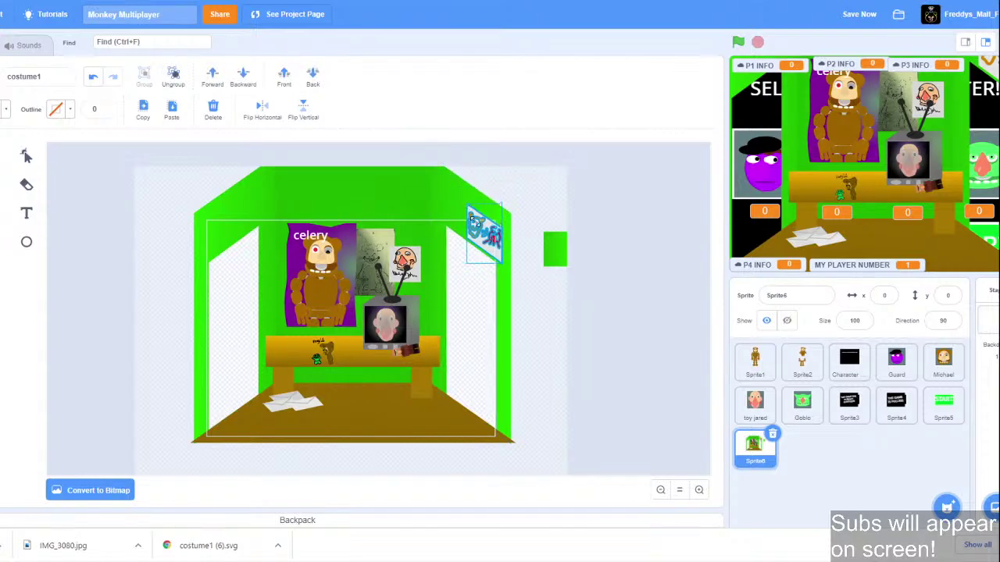
{"action": "left_click", "coordinate": [569, 348]}
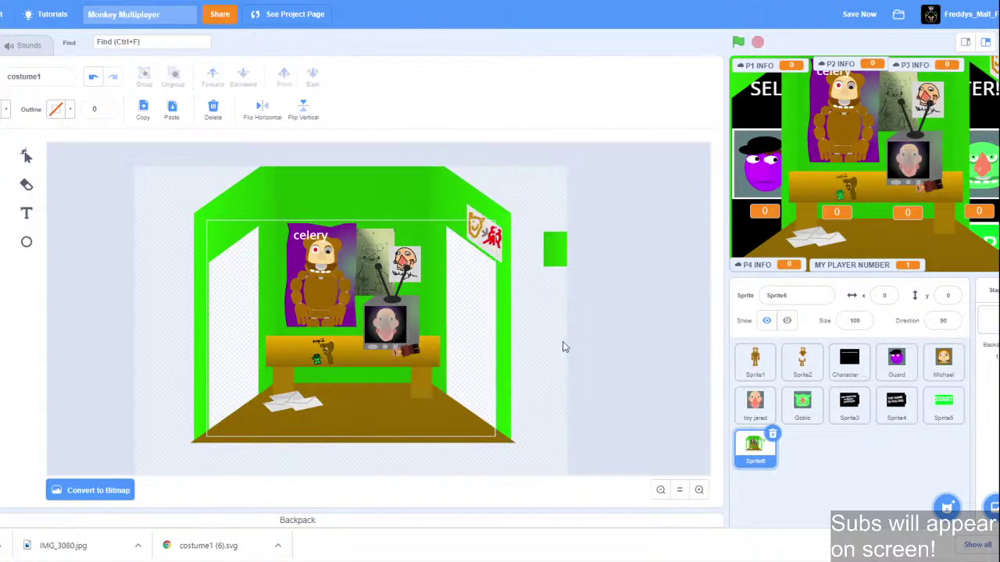
Save the project and draw a bright yellow ellipse without an outline beside the table's right end.
{"action": "left_click", "coordinate": [856, 16]}
{"action": "left_click", "coordinate": [699, 489]}
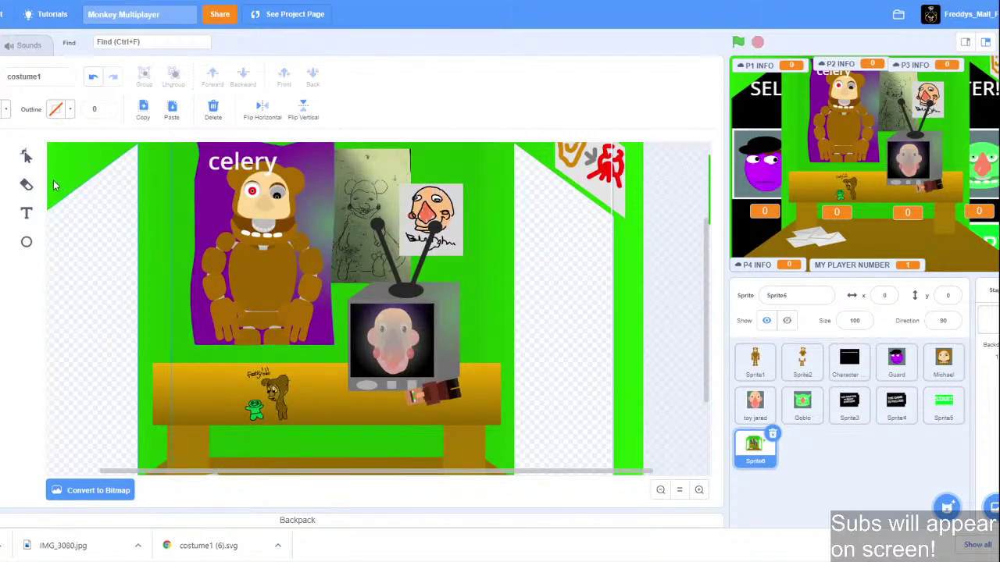
{"action": "left_click", "coordinate": [26, 242]}
{"action": "left_click", "coordinate": [5, 109]}
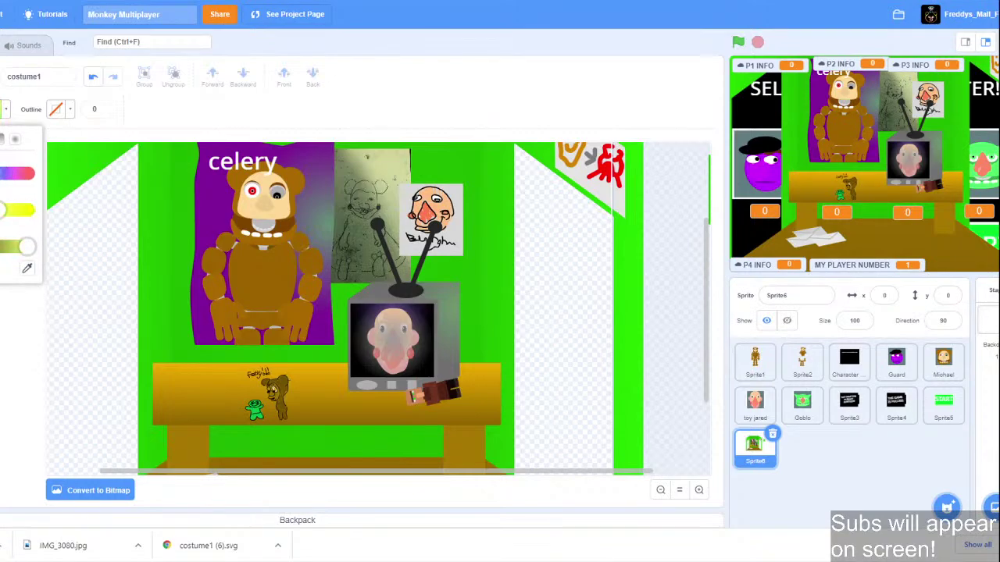
{"action": "left_click_drag", "start_coordinate": [2, 209], "coordinate": [71, 216]}
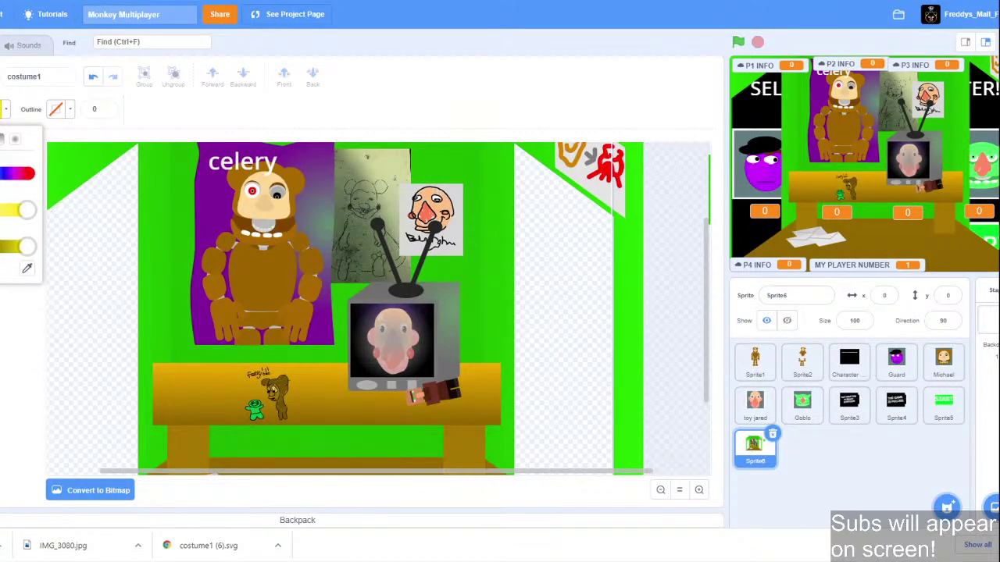
{"action": "left_click_drag", "start_coordinate": [475, 326], "coordinate": [546, 369]}
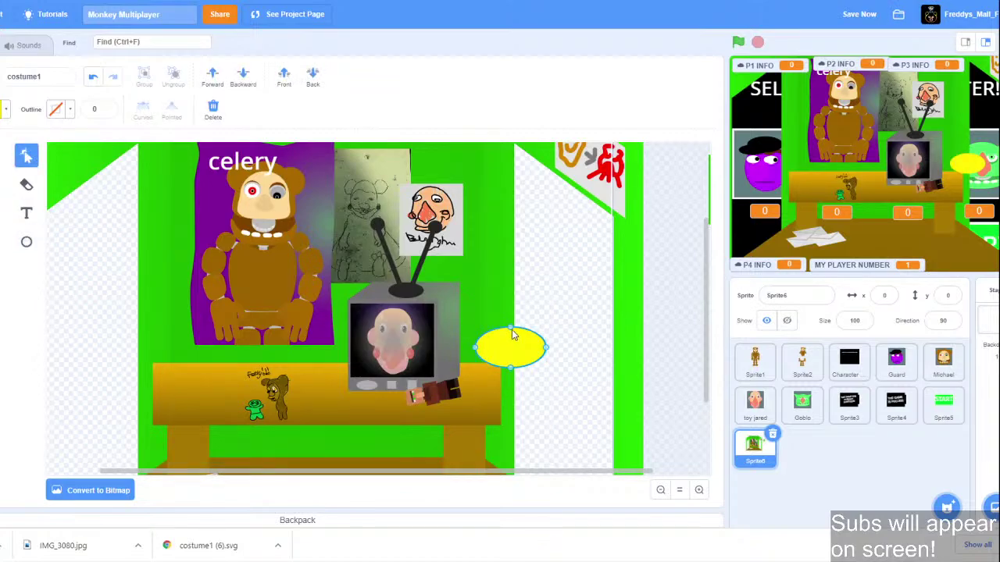
Reshape the yellow ellipse into a banana by bending its upper edge down and pulling its right tip upward.
{"action": "left_click_drag", "start_coordinate": [513, 334], "coordinate": [515, 360]}
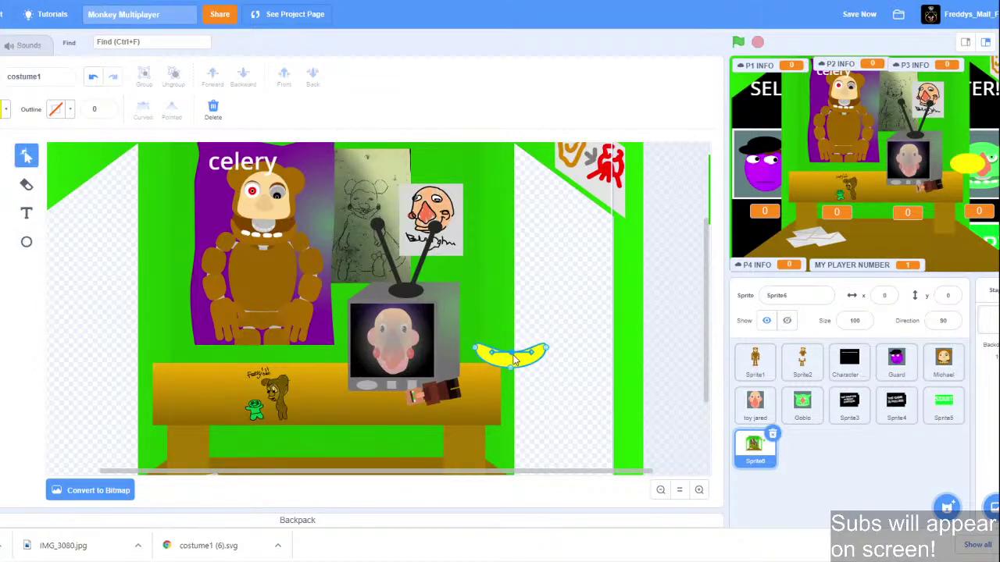
{"action": "left_click", "coordinate": [26, 242]}
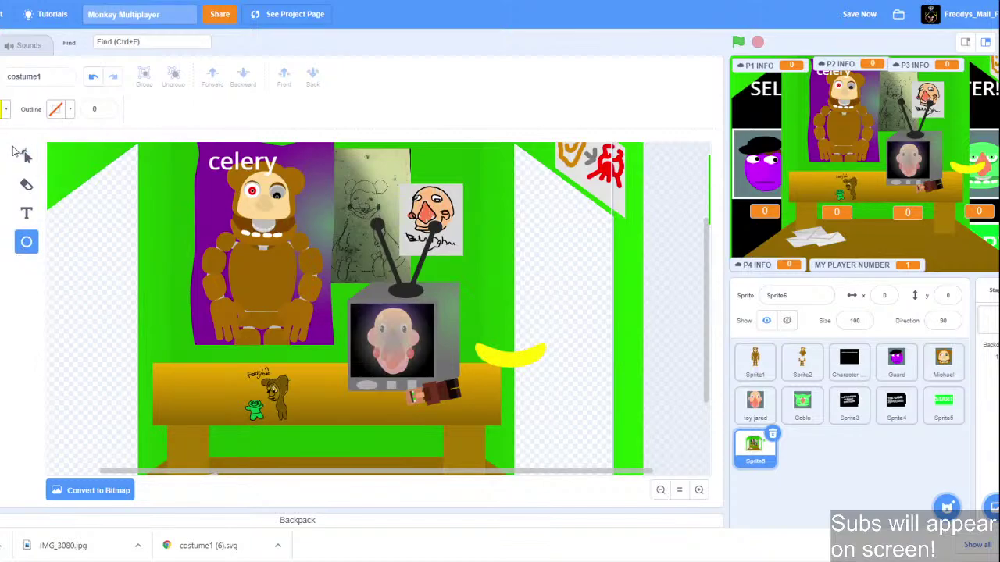
{"action": "left_click", "coordinate": [23, 155]}
{"action": "left_click", "coordinate": [542, 354]}
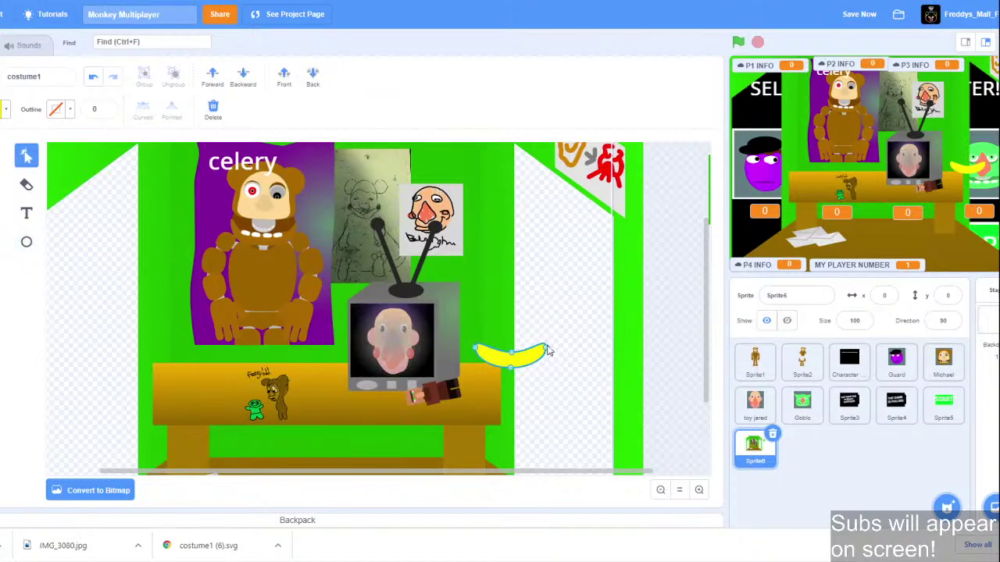
{"action": "left_click_drag", "start_coordinate": [548, 351], "coordinate": [552, 329]}
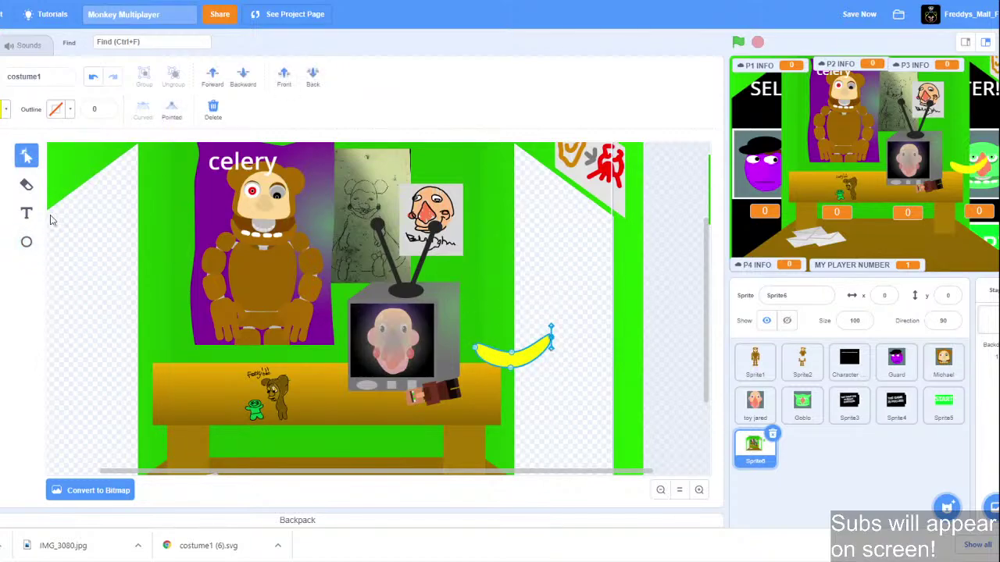
Draw a small dark yellow ellipse over the banana's right tip as its stem.
{"action": "left_click", "coordinate": [27, 248]}
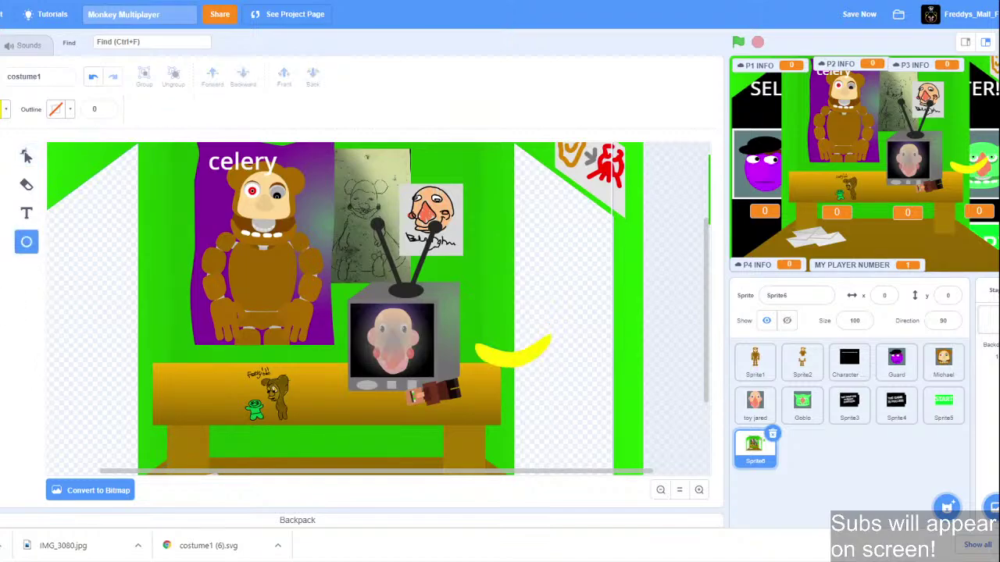
{"action": "left_click", "coordinate": [6, 109]}
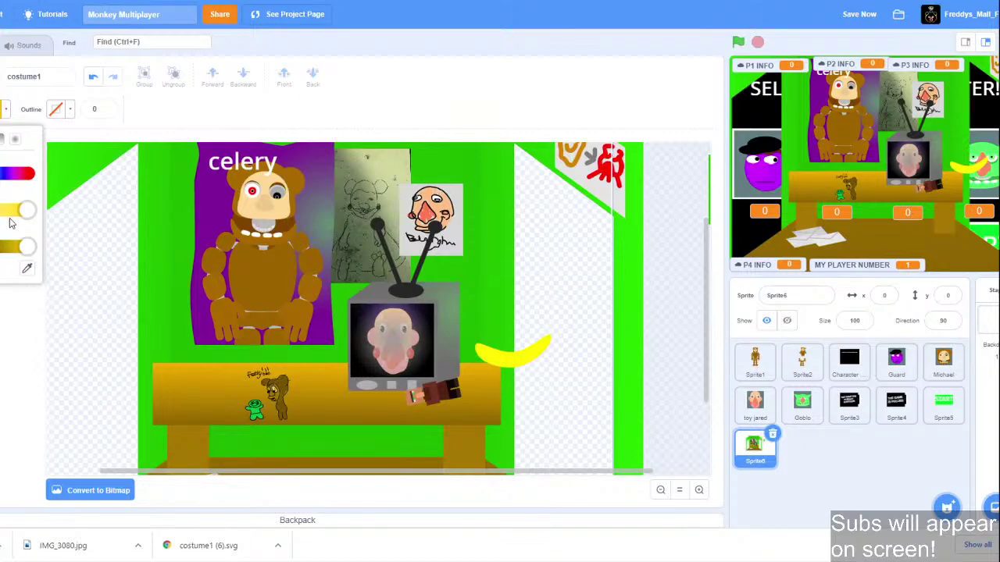
{"action": "left_click_drag", "start_coordinate": [24, 247], "coordinate": [2, 248]}
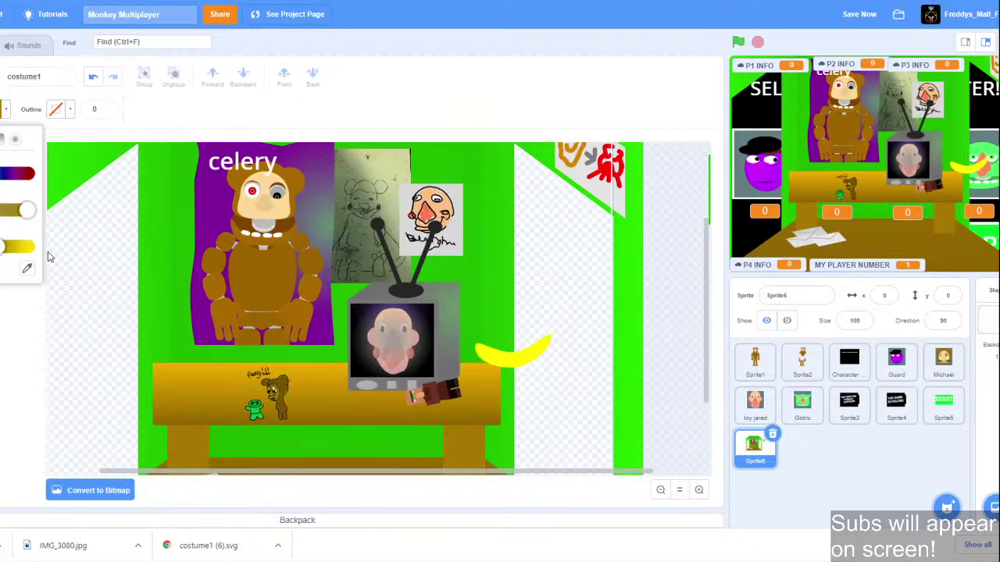
{"action": "left_click", "coordinate": [551, 350]}
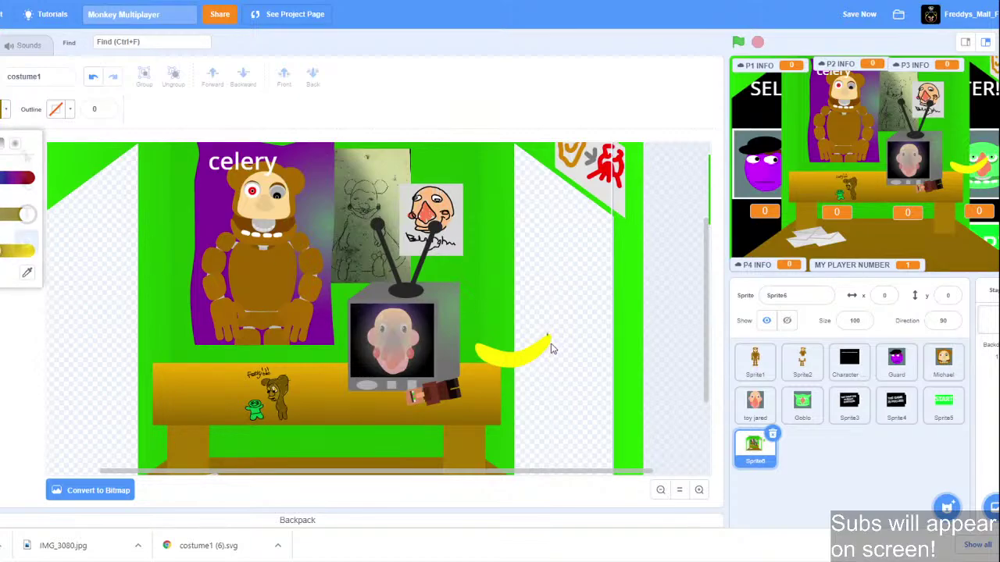
{"action": "left_click_drag", "start_coordinate": [545, 331], "coordinate": [555, 353]}
Reshape the dark stem ellipse to narrow at its lower end and follow the slant of the banana's tip.
{"action": "left_click", "coordinate": [26, 156]}
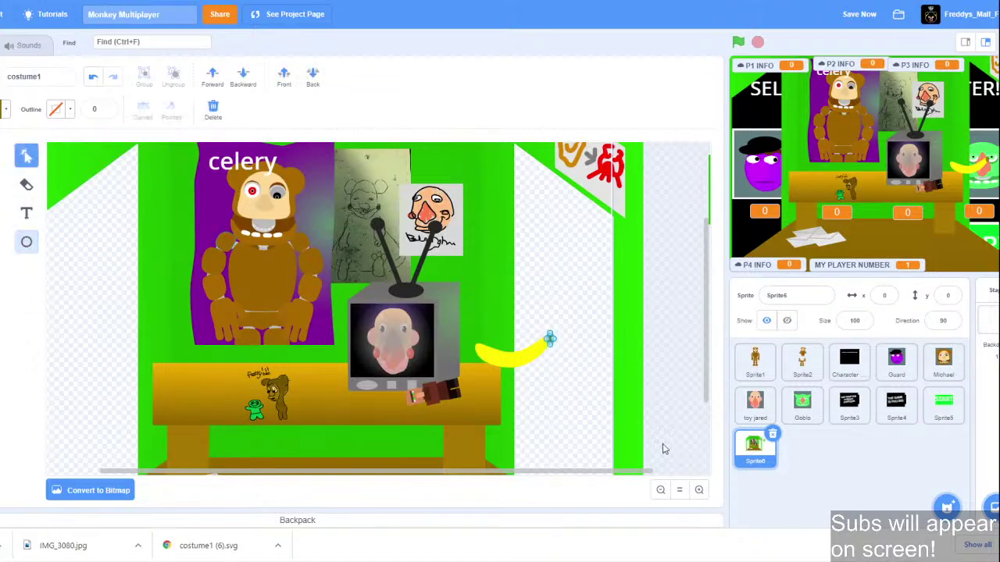
{"action": "left_click", "coordinate": [699, 490]}
{"action": "left_click", "coordinate": [699, 490]}
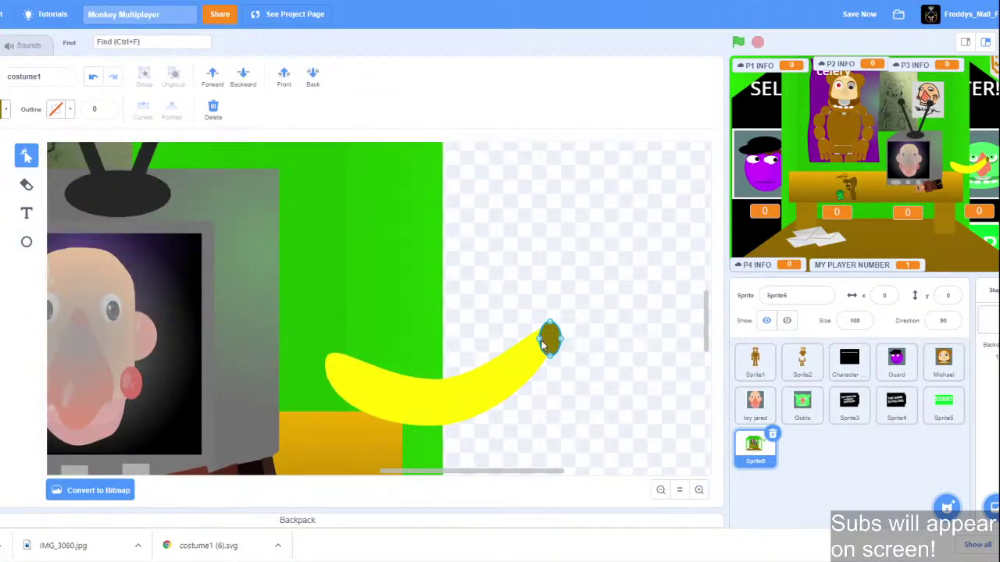
{"action": "left_click_drag", "start_coordinate": [550, 356], "coordinate": [540, 362]}
{"action": "mouse_move", "coordinate": [550, 322]}
{"action": "left_mouse_down"}
{"action": "mouse_move", "coordinate": [554, 339]}
{"action": "mouse_move", "coordinate": [546, 325]}
{"action": "left_mouse_up"}
{"action": "left_click", "coordinate": [560, 340]}
{"action": "left_click", "coordinate": [549, 250]}
{"action": "left_click", "coordinate": [546, 345]}
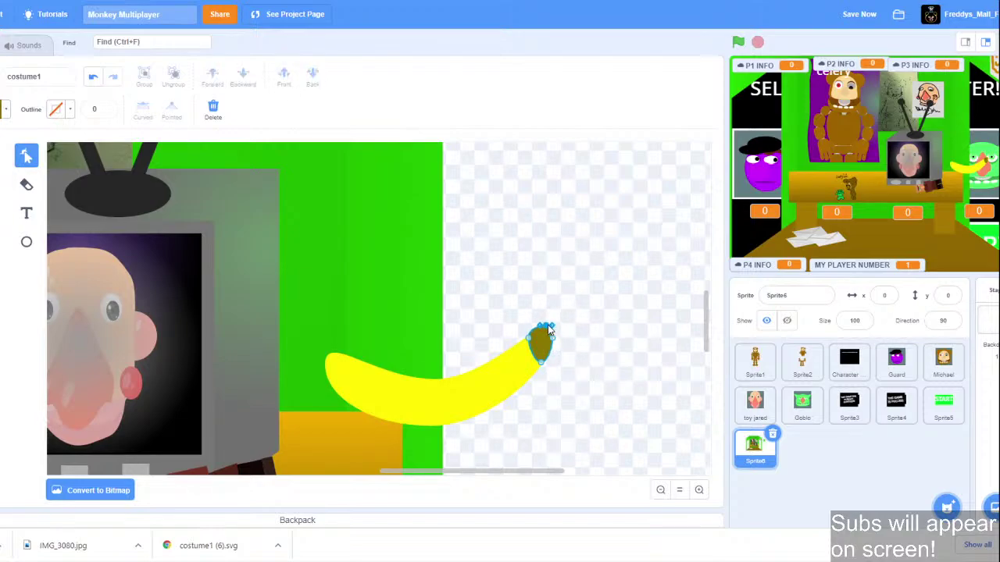
{"action": "left_click", "coordinate": [591, 397]}
Shift the stem slightly up on the banana's tip and group the stem with the banana.
{"action": "left_click", "coordinate": [660, 489]}
{"action": "left_click", "coordinate": [1, 155]}
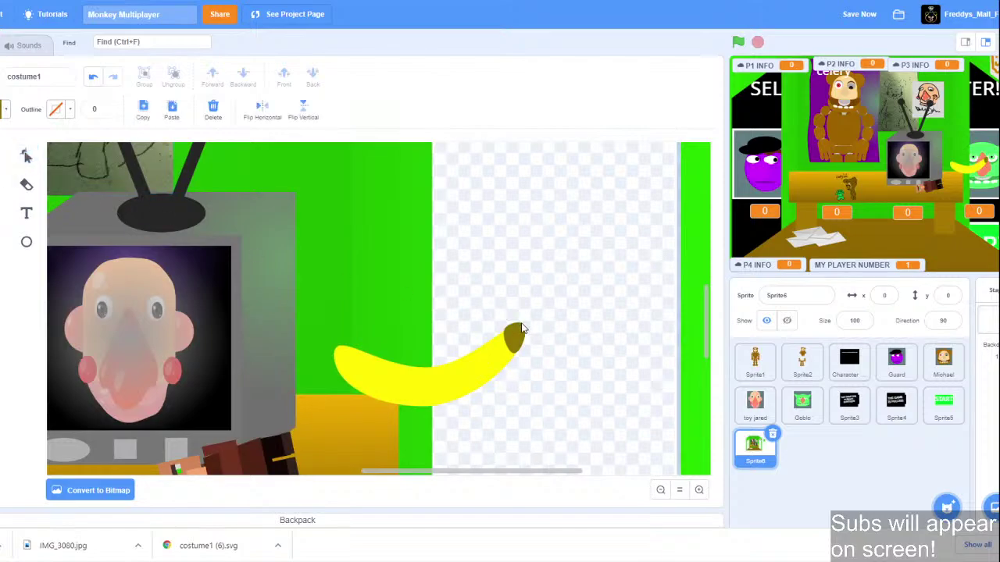
{"action": "left_click_drag", "start_coordinate": [516, 340], "coordinate": [516, 330]}
{"action": "left_click", "coordinate": [545, 311]}
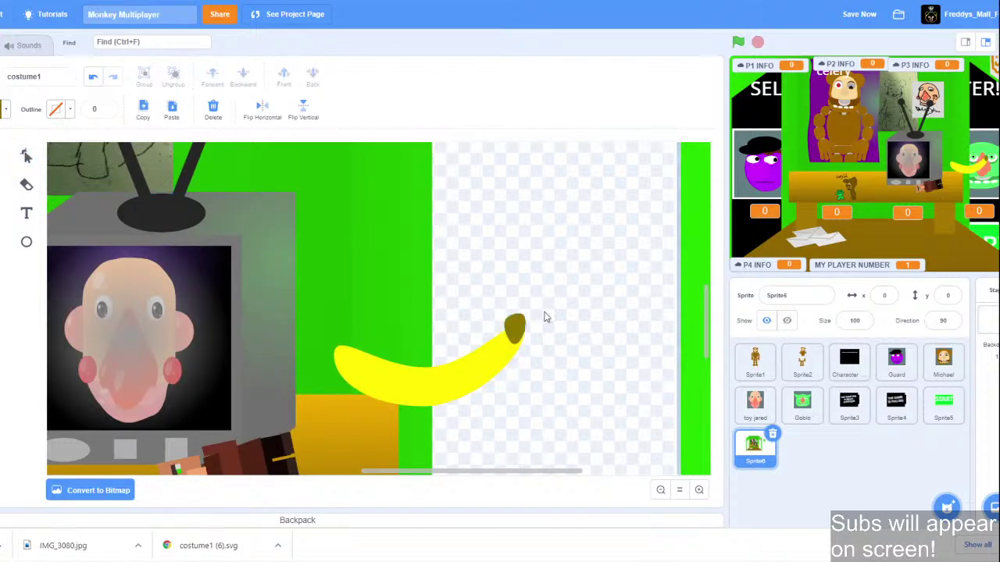
{"action": "left_click", "coordinate": [504, 363]}
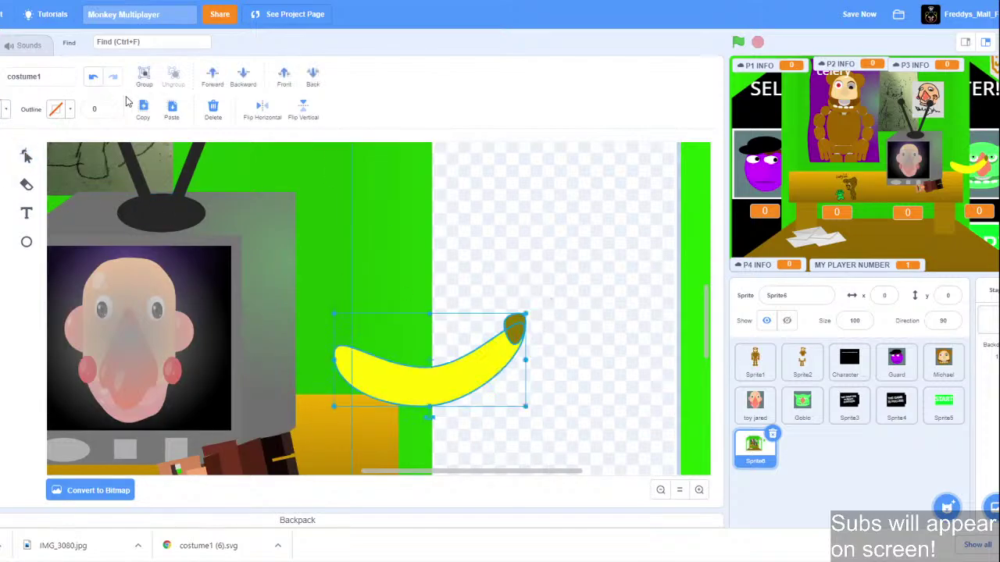
Move the banana underneath the table, overlapping the right table leg.
{"action": "left_click", "coordinate": [679, 490]}
{"action": "left_click_drag", "start_coordinate": [431, 334], "coordinate": [351, 331]}
{"action": "left_click_drag", "start_coordinate": [287, 338], "coordinate": [267, 401]}
{"action": "left_click_drag", "start_coordinate": [237, 419], "coordinate": [383, 386]}
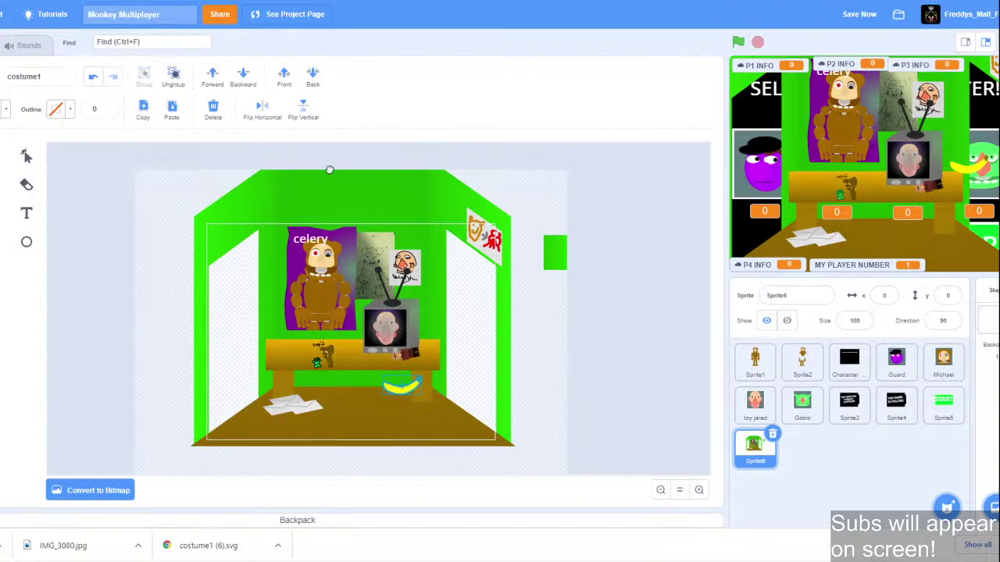
Send the banana to the back, then bring it forward past the walls and floor but keep it behind the table leg.
{"action": "left_click", "coordinate": [312, 78]}
{"action": "left_click", "coordinate": [211, 89]}
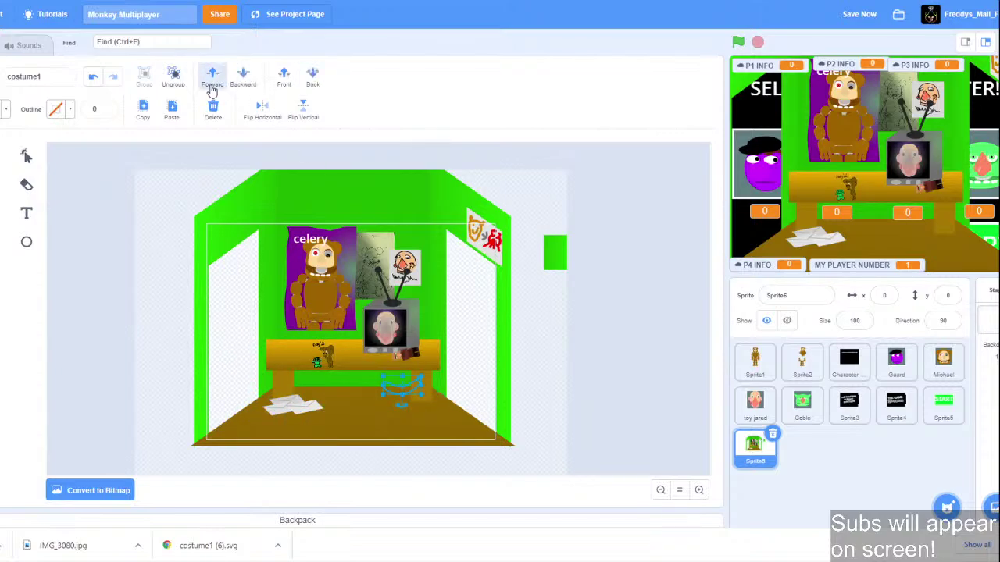
{"action": "left_click", "coordinate": [211, 90]}
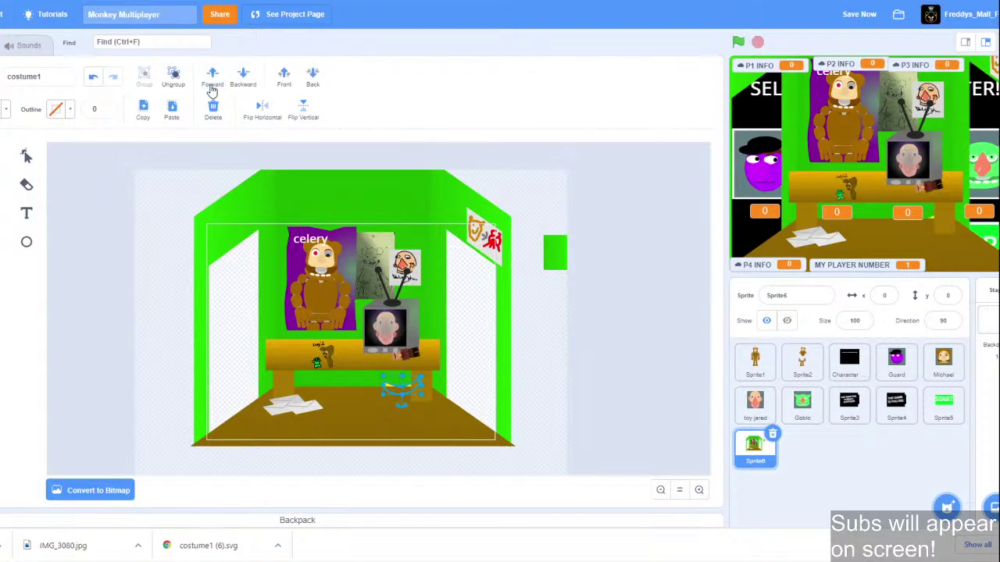
{"action": "left_click", "coordinate": [211, 90]}
{"action": "left_click", "coordinate": [211, 89]}
{"action": "left_click", "coordinate": [582, 354]}
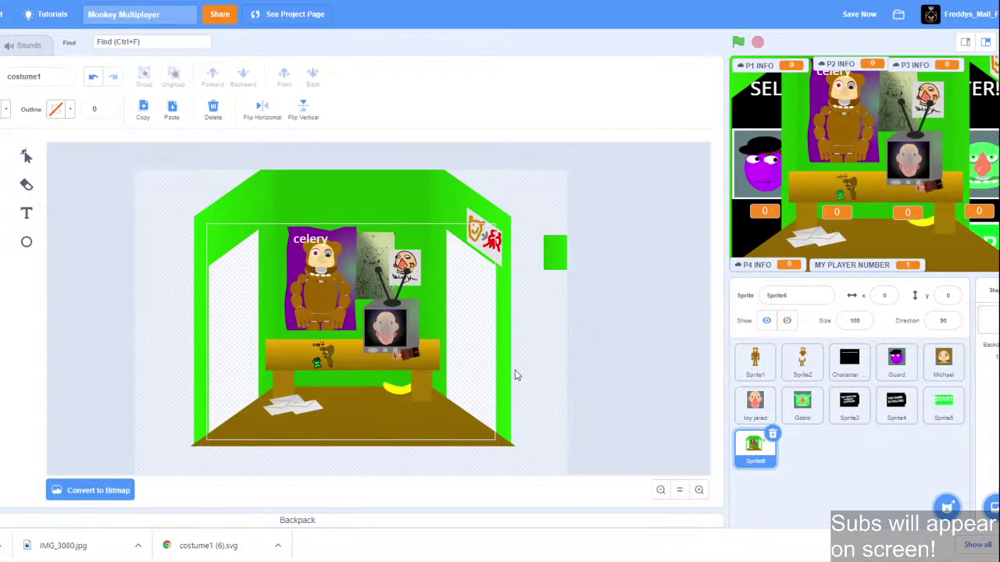
Move the banana across to the left table leg and send it one layer backward.
{"action": "left_click_drag", "start_coordinate": [405, 391], "coordinate": [298, 387]}
{"action": "left_click", "coordinate": [497, 388]}
{"action": "left_click", "coordinate": [559, 389]}
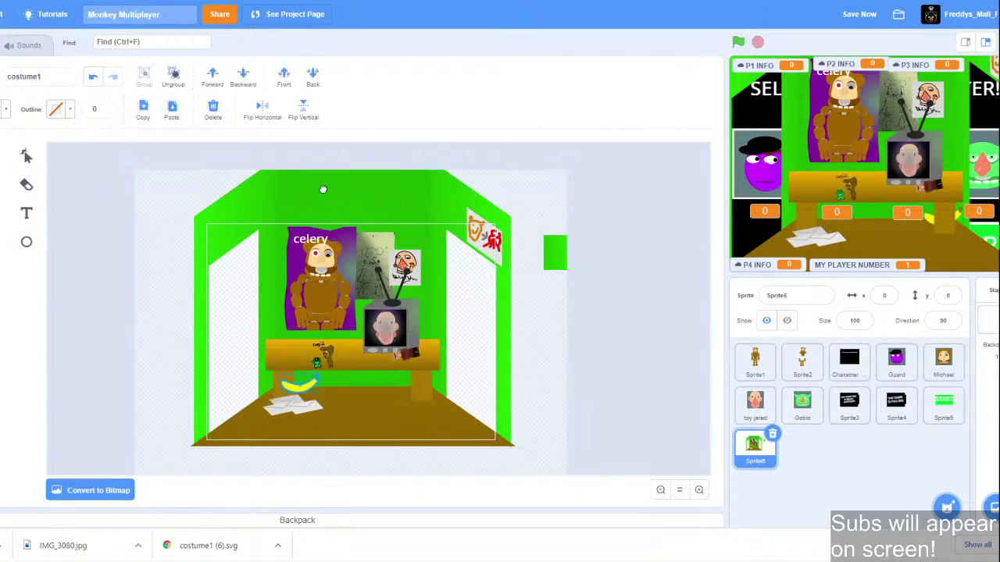
{"action": "left_click", "coordinate": [243, 78]}
{"action": "left_click", "coordinate": [639, 343]}
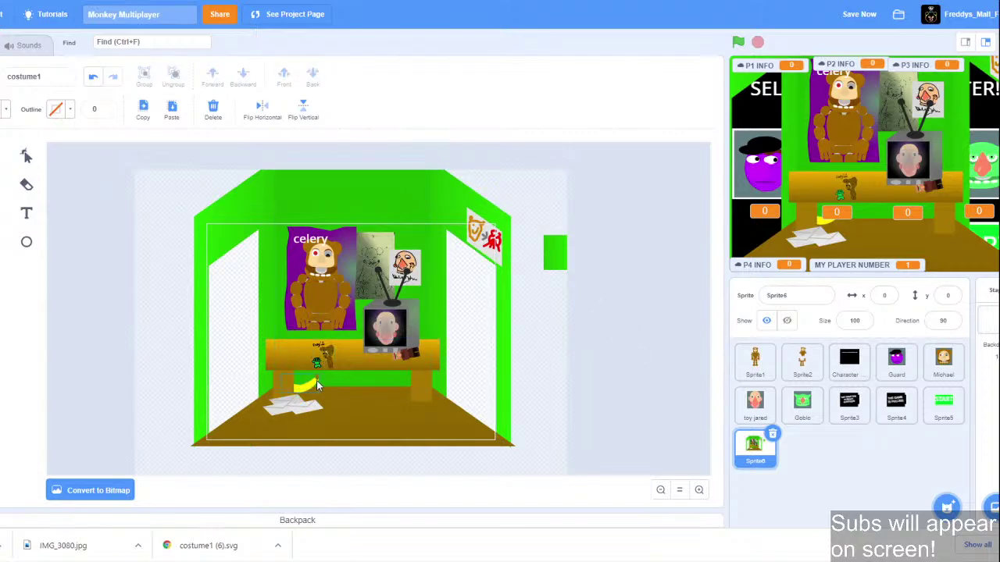
Nudge the banana to the right so it sits beside the left table leg above the papers.
{"action": "left_click", "coordinate": [306, 382]}
{"action": "left_click", "coordinate": [616, 352]}
{"action": "left_click", "coordinate": [307, 384]}
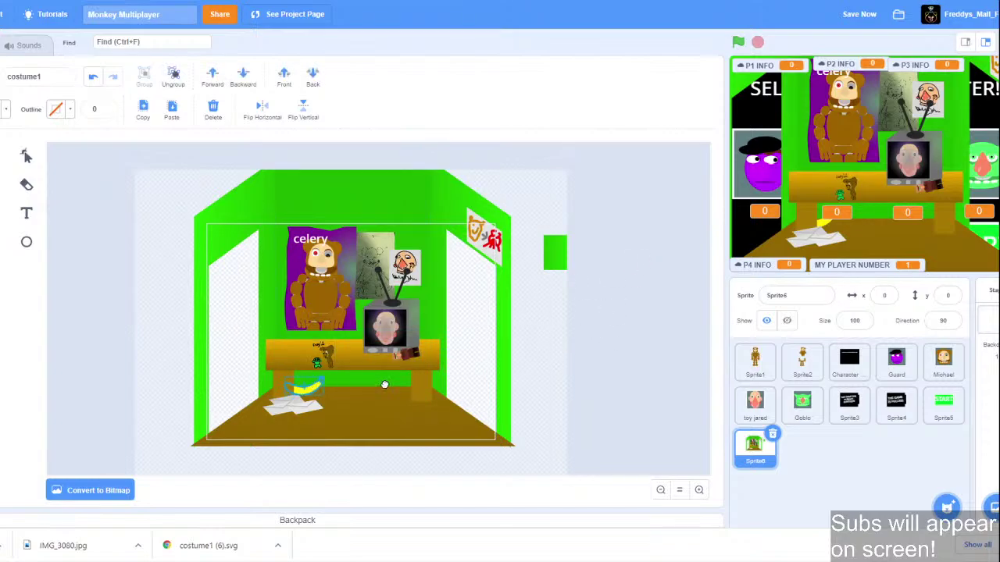
{"action": "left_click", "coordinate": [638, 388]}
{"action": "left_click", "coordinate": [309, 385]}
{"action": "left_click", "coordinate": [645, 376]}
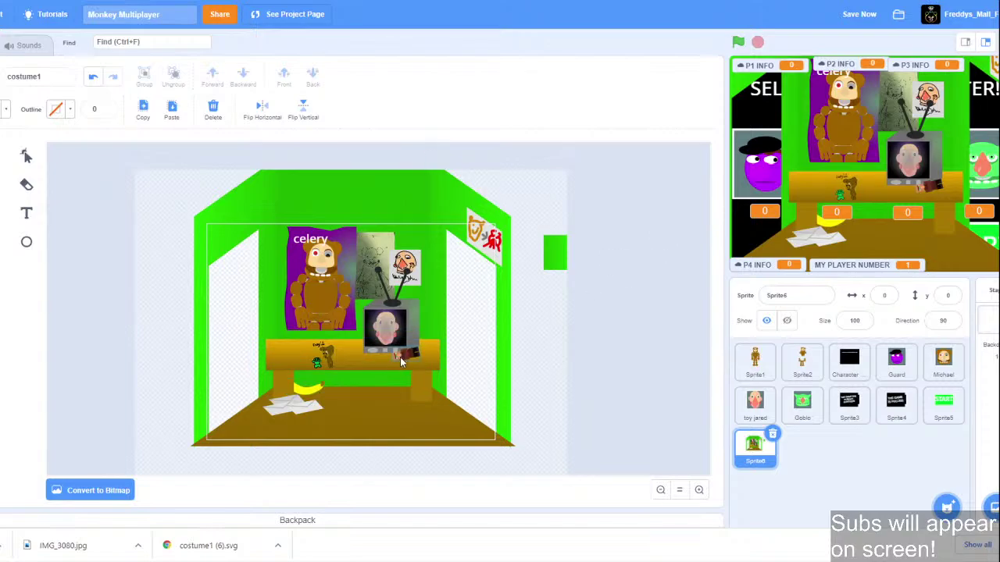
Move the banana behind the right table leg so both of its ends stick out.
{"action": "left_click_drag", "start_coordinate": [317, 395], "coordinate": [439, 387]}
{"action": "left_click", "coordinate": [634, 380]}
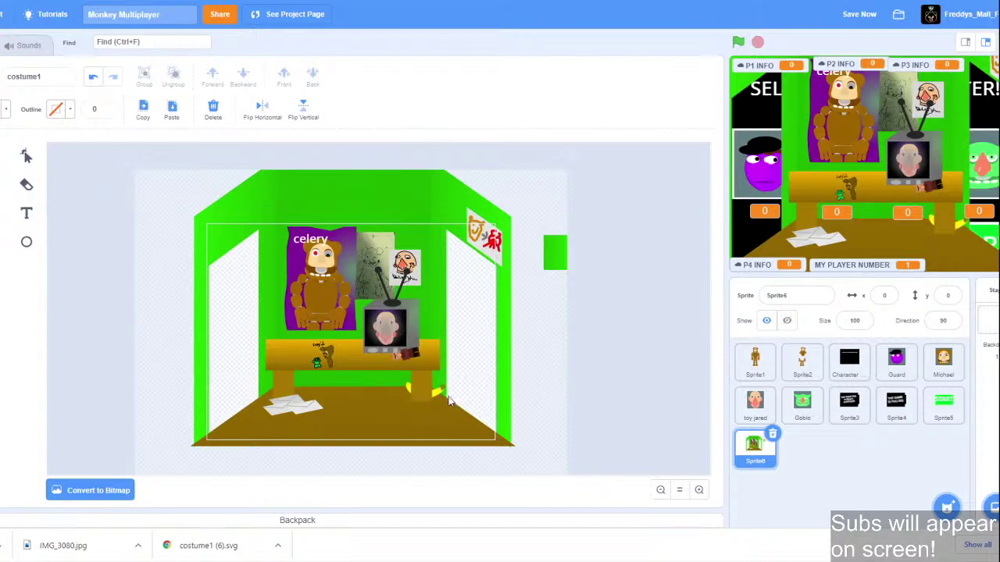
{"action": "left_click", "coordinate": [441, 395]}
{"action": "left_click", "coordinate": [528, 382]}
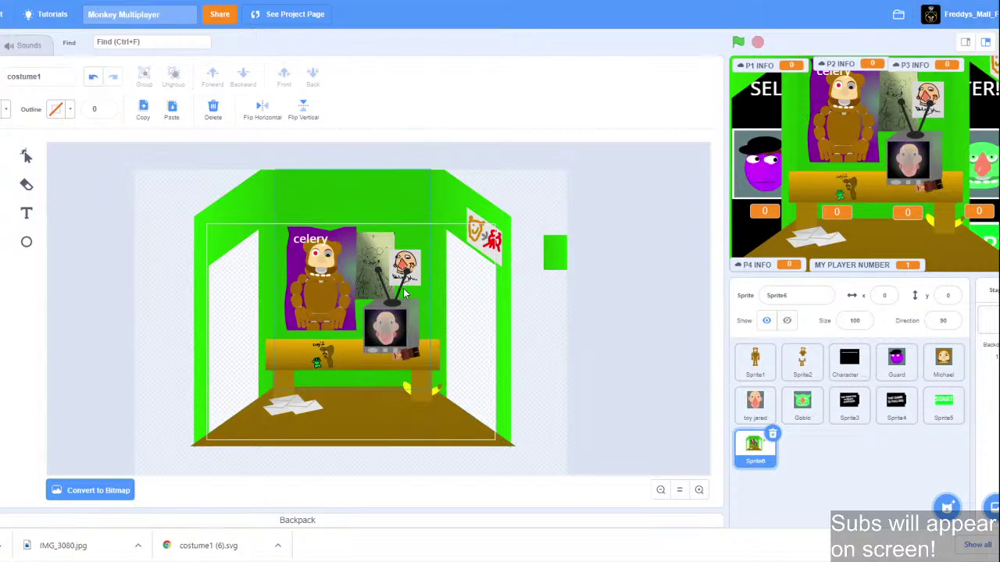
Shift the bear and crab drawing slightly left and up above the right doorway and save the project.
{"action": "left_click", "coordinate": [480, 235]}
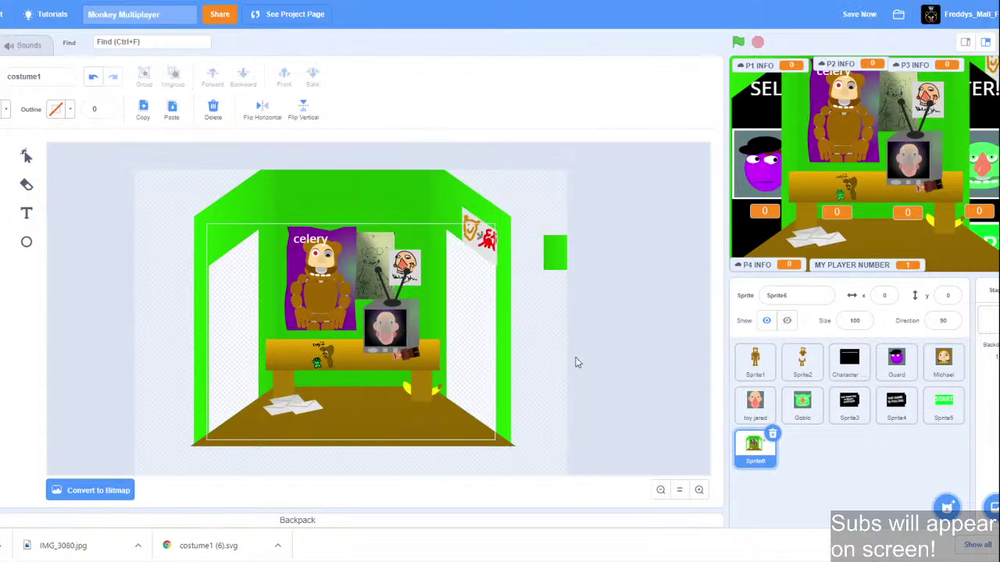
{"action": "left_click_drag", "start_coordinate": [482, 238], "coordinate": [475, 240]}
{"action": "left_click", "coordinate": [610, 348]}
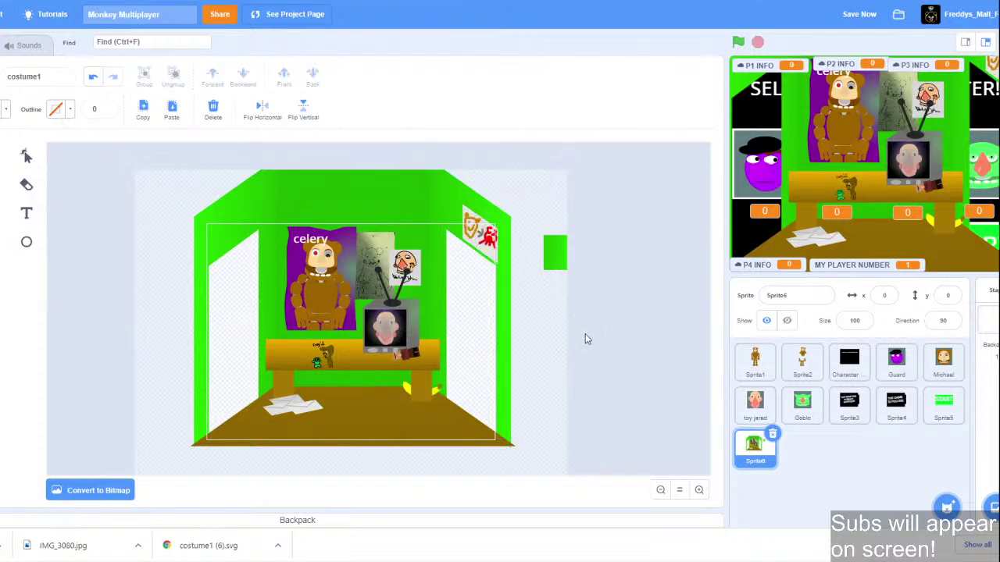
{"action": "left_click", "coordinate": [859, 16]}
Lower the pencil sketch on the back wall behind the television and move the signed face drawing down beside it.
{"action": "left_click", "coordinate": [376, 246]}
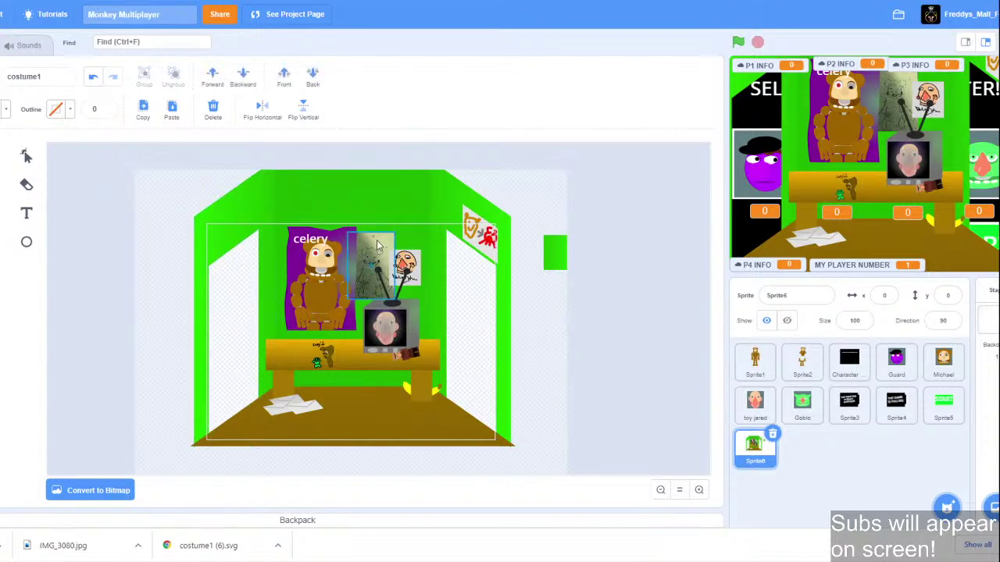
{"action": "left_click_drag", "start_coordinate": [376, 246], "coordinate": [380, 270]}
{"action": "left_click", "coordinate": [412, 266]}
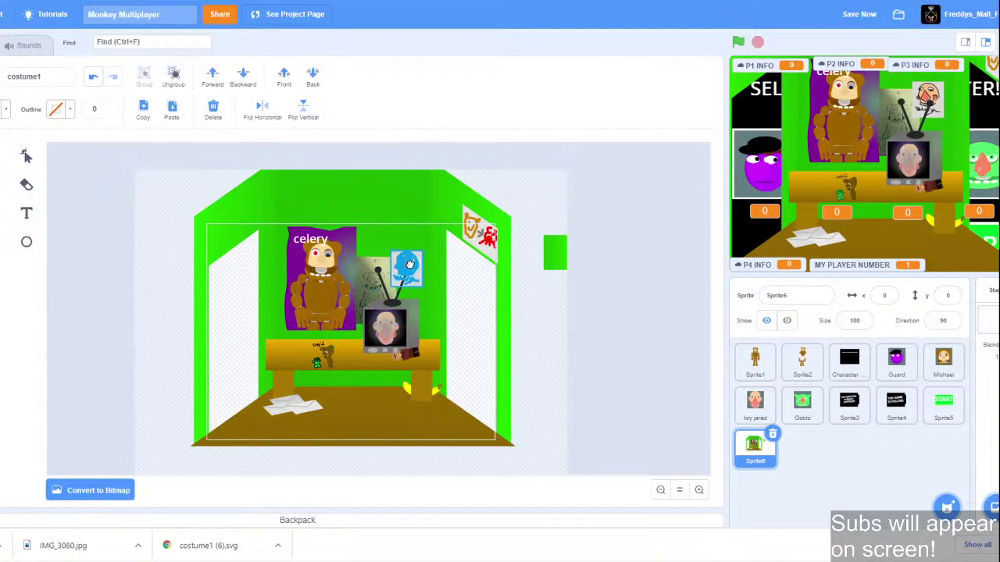
{"action": "left_click", "coordinate": [523, 188]}
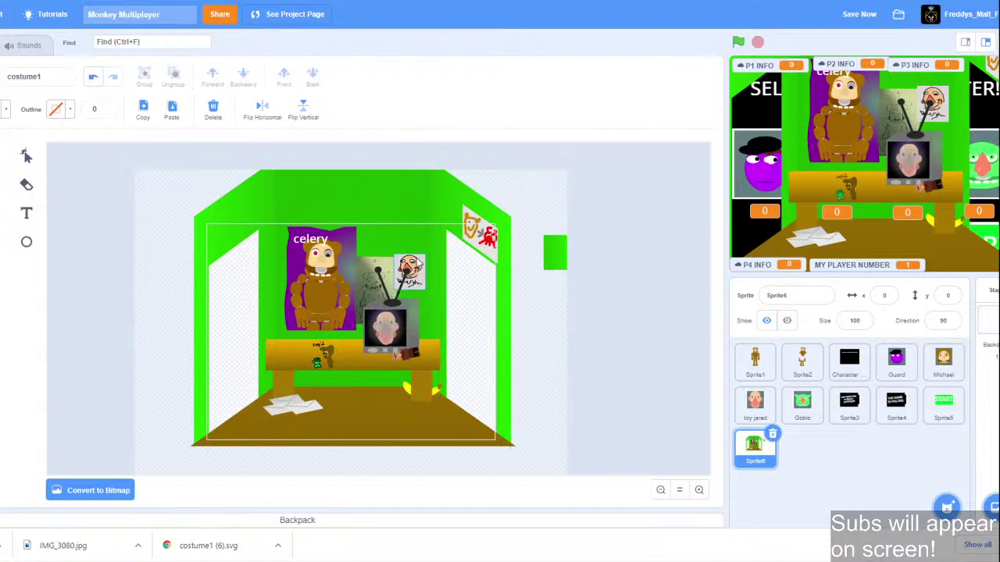
{"action": "left_click_drag", "start_coordinate": [419, 258], "coordinate": [417, 257]}
{"action": "left_click", "coordinate": [558, 214]}
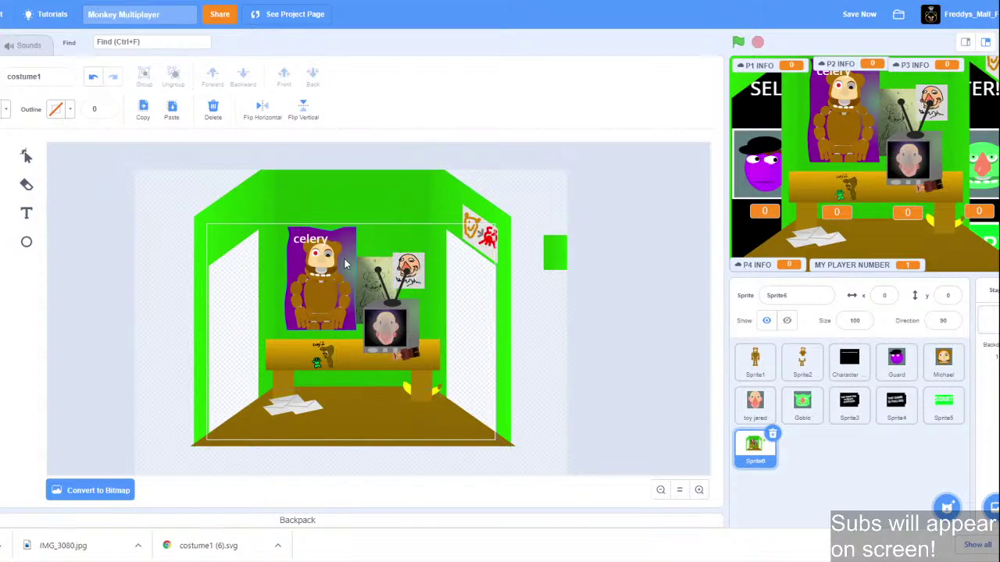
{"action": "left_click", "coordinate": [419, 277]}
{"action": "left_click_drag", "start_coordinate": [419, 278], "coordinate": [419, 288]}
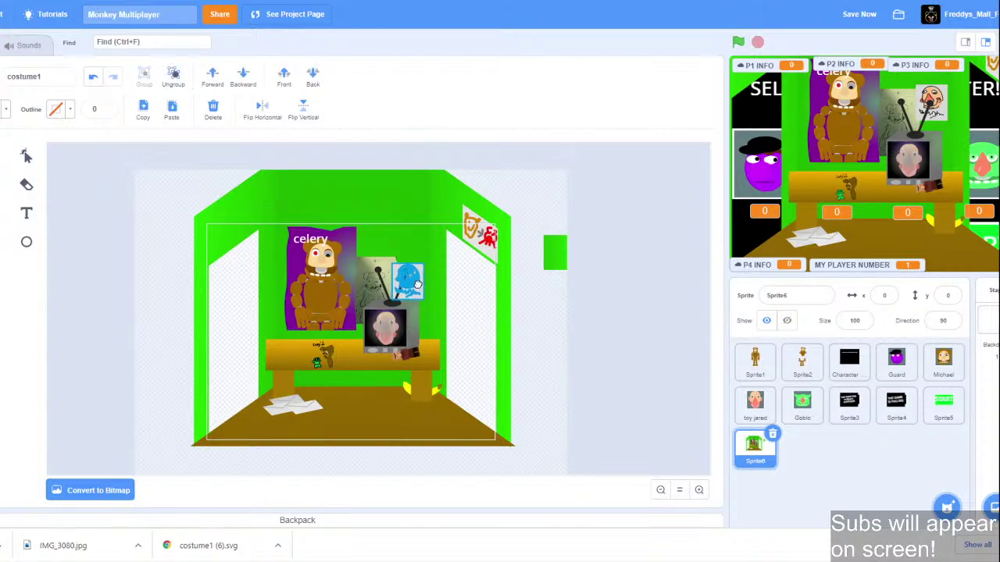
Lower the pencil sketch a little more so its top edge lines up with the signed face drawing.
{"action": "left_click", "coordinate": [601, 297]}
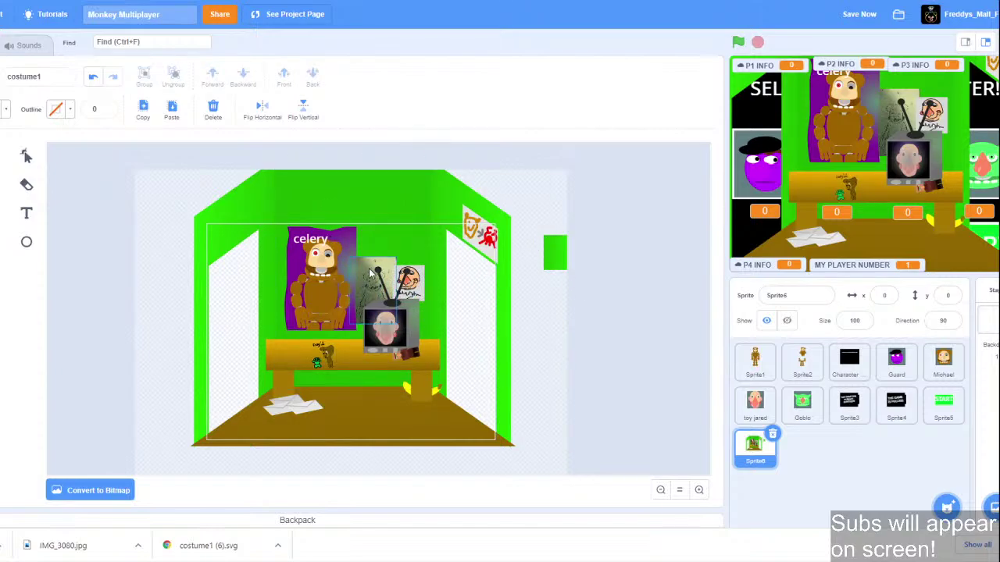
{"action": "mouse_move", "coordinate": [371, 274]}
{"action": "left_mouse_down"}
{"action": "mouse_move", "coordinate": [357, 273]}
{"action": "mouse_move", "coordinate": [374, 299]}
{"action": "left_mouse_up"}
{"action": "left_click", "coordinate": [521, 312]}
{"action": "left_click", "coordinate": [542, 328]}
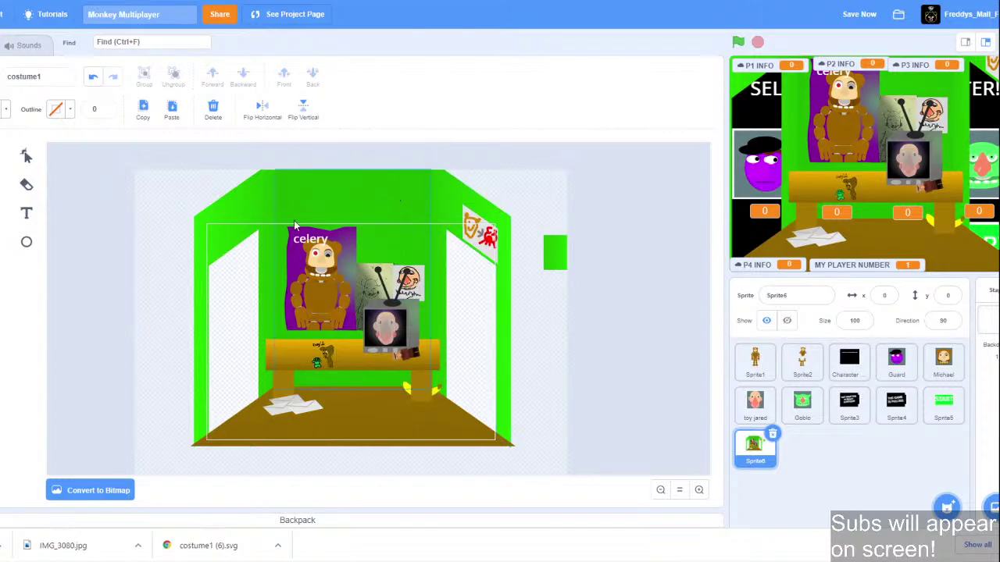
Lower the top edge of the green back wall to just above the celery poster.
{"action": "left_click", "coordinate": [25, 156]}
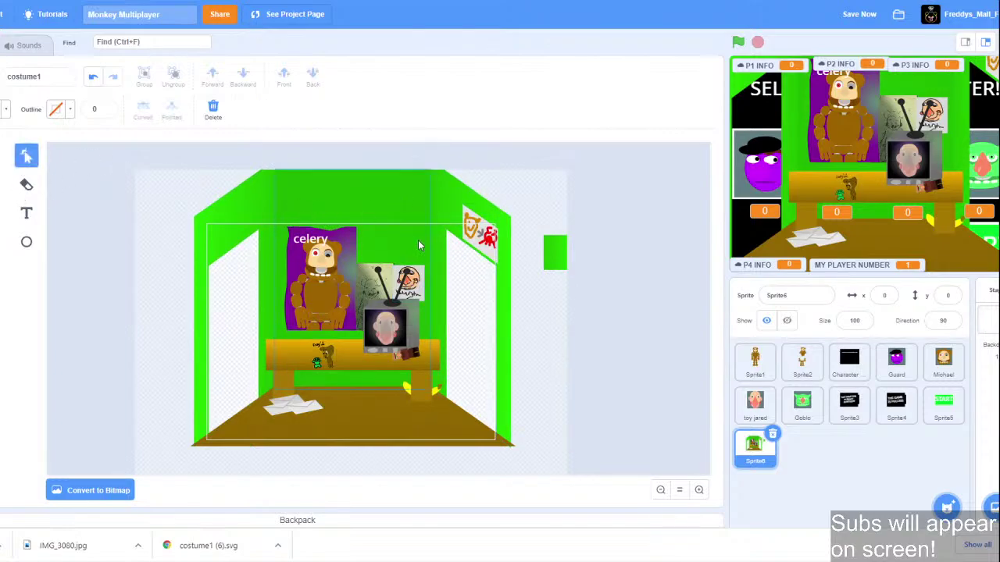
{"action": "left_click", "coordinate": [417, 240]}
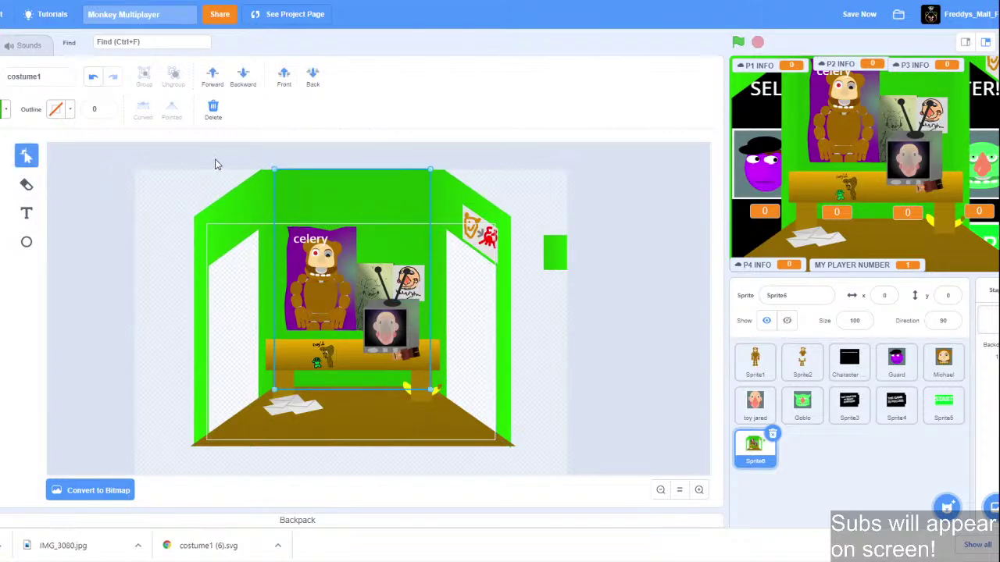
{"action": "left_click", "coordinate": [25, 156]}
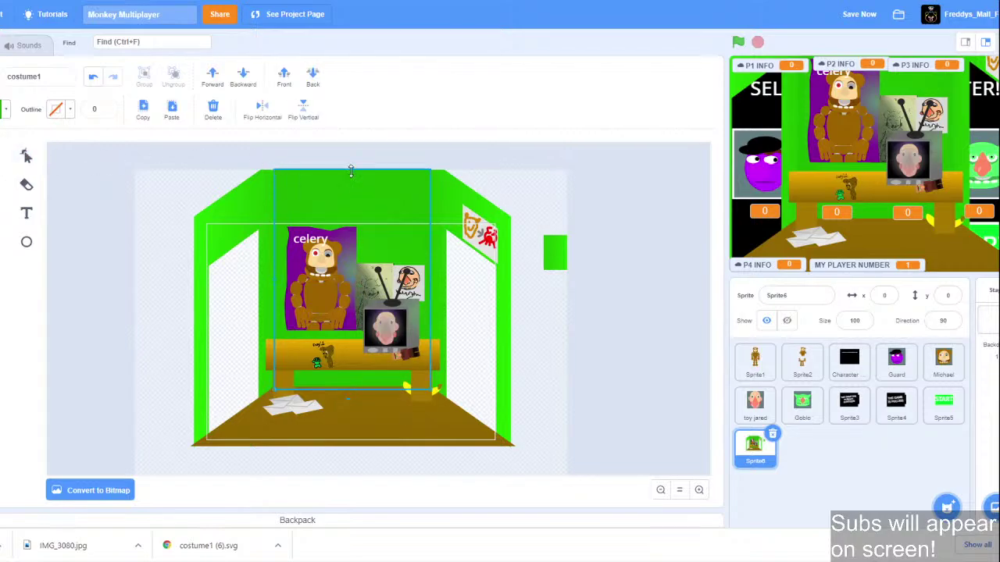
{"action": "left_click_drag", "start_coordinate": [352, 169], "coordinate": [357, 225]}
{"action": "left_click", "coordinate": [559, 291]}
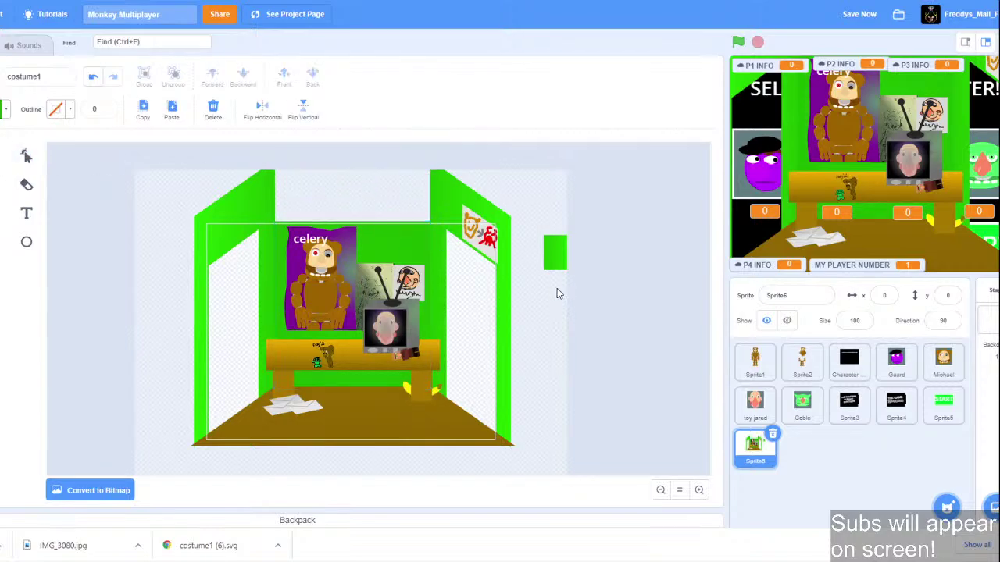
Add points along the back wall's top edge and pull one down beside the poster to the top of the pencil sketch.
{"action": "left_click", "coordinate": [25, 156]}
{"action": "left_click", "coordinate": [378, 247]}
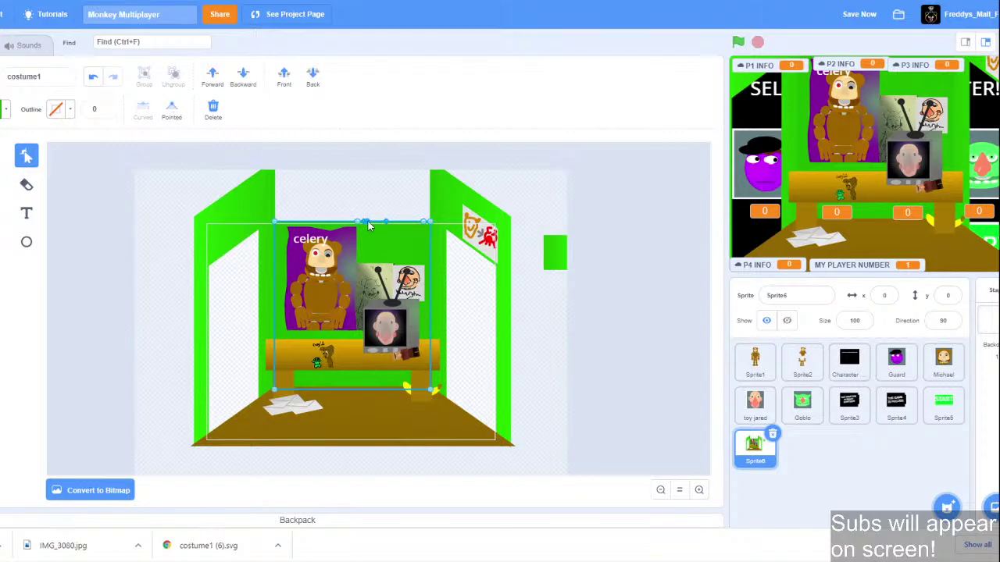
{"action": "left_click", "coordinate": [178, 113]}
{"action": "left_click_drag", "start_coordinate": [358, 223], "coordinate": [358, 267]}
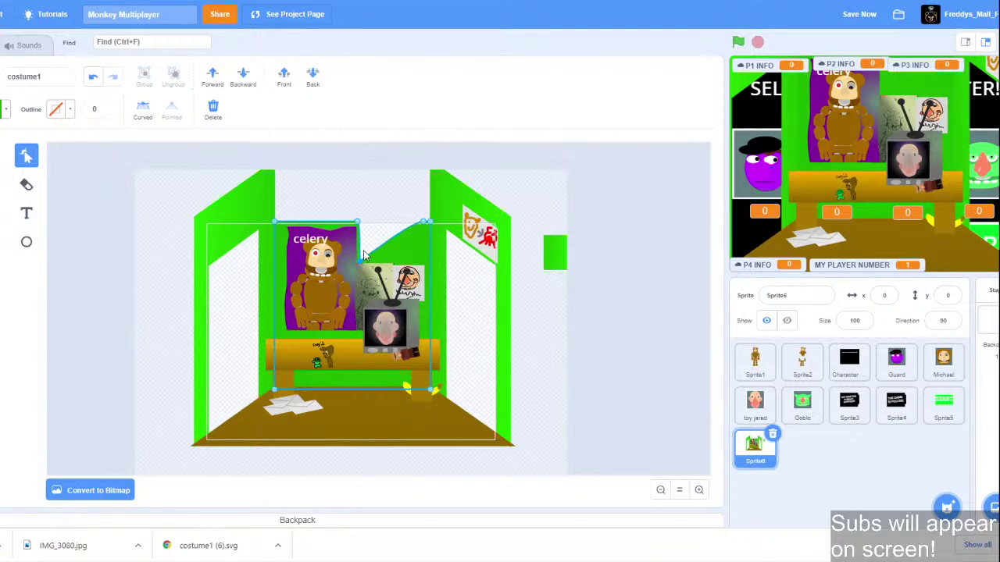
{"action": "left_click", "coordinate": [358, 223]}
{"action": "left_click", "coordinate": [164, 114]}
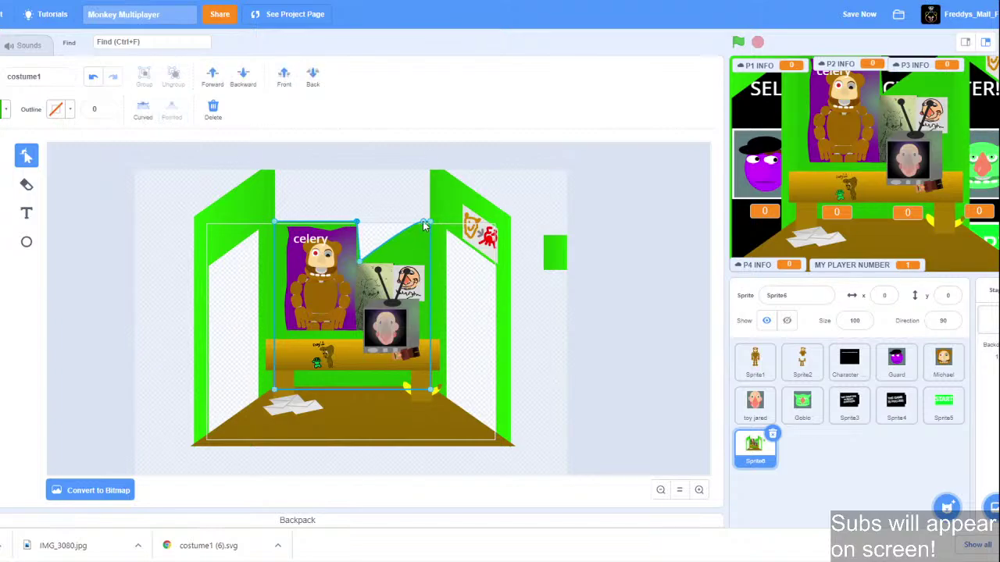
Shape the other lower corner above the signed face drawing into a straight-edged rectangular notch in the back wall.
{"action": "left_click", "coordinate": [424, 223]}
{"action": "left_click", "coordinate": [164, 114]}
{"action": "left_click", "coordinate": [390, 243]}
{"action": "left_click", "coordinate": [173, 116]}
{"action": "left_click_drag", "start_coordinate": [392, 247], "coordinate": [426, 268]}
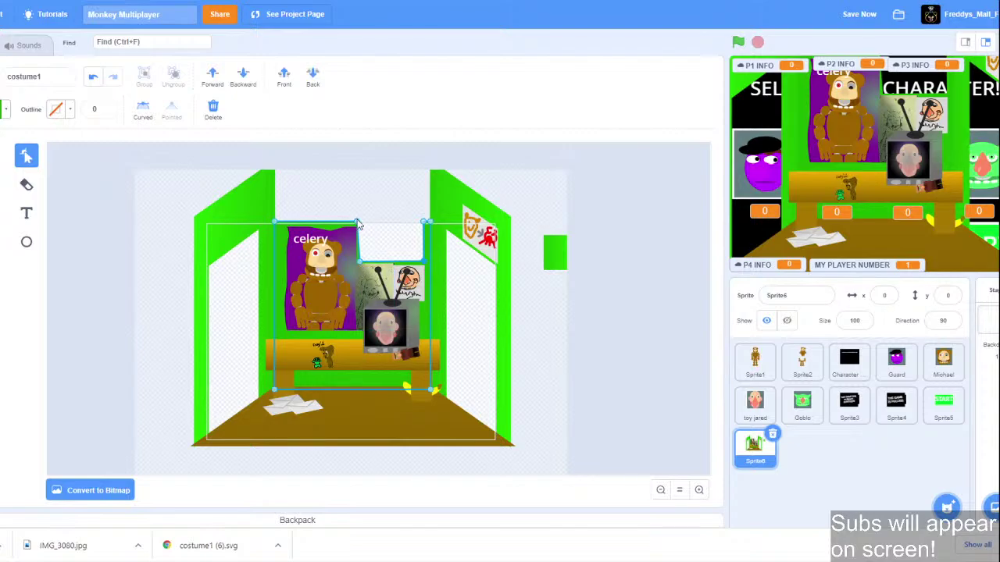
Straighten the notch side beside the celery poster by aligning its upper and lower corner points.
{"action": "left_click", "coordinate": [358, 263]}
{"action": "left_click", "coordinate": [358, 261]}
{"action": "left_click", "coordinate": [384, 238]}
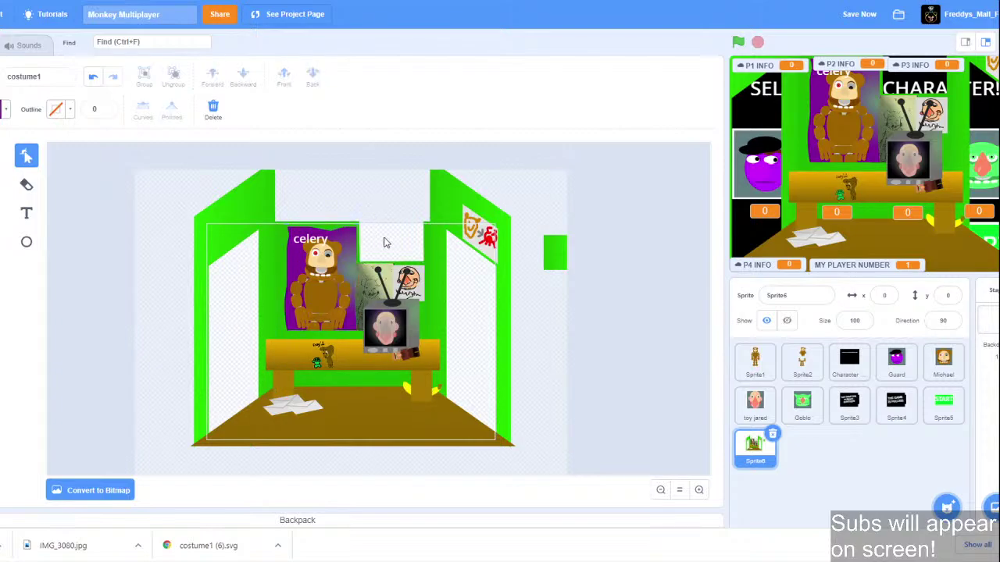
{"action": "left_click", "coordinate": [422, 252]}
{"action": "left_click", "coordinate": [359, 262]}
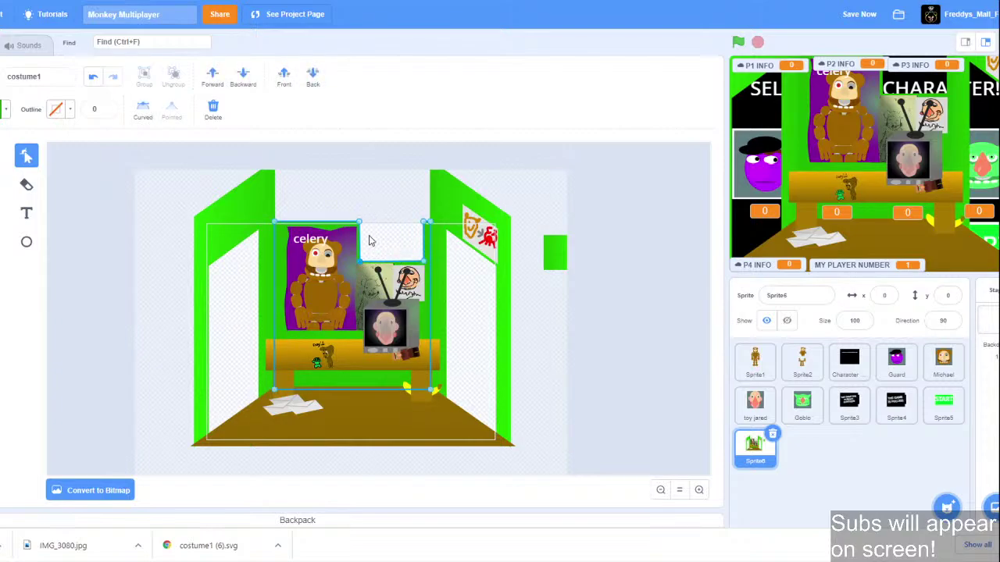
{"action": "left_click", "coordinate": [370, 240]}
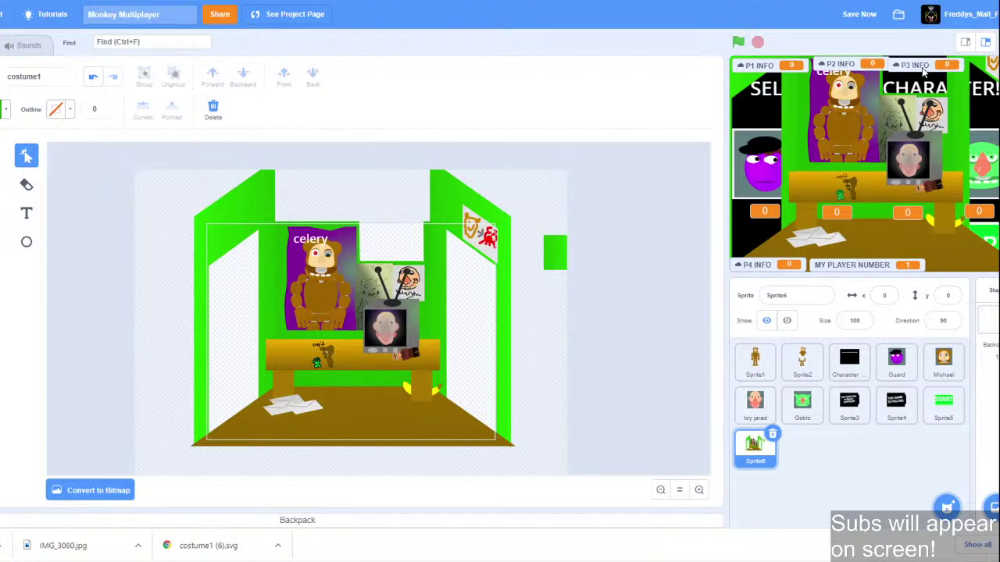
Save the project and run it in full screen on its project page.
{"action": "left_click", "coordinate": [861, 14]}
{"action": "left_click", "coordinate": [304, 14]}
{"action": "left_click", "coordinate": [439, 131]}
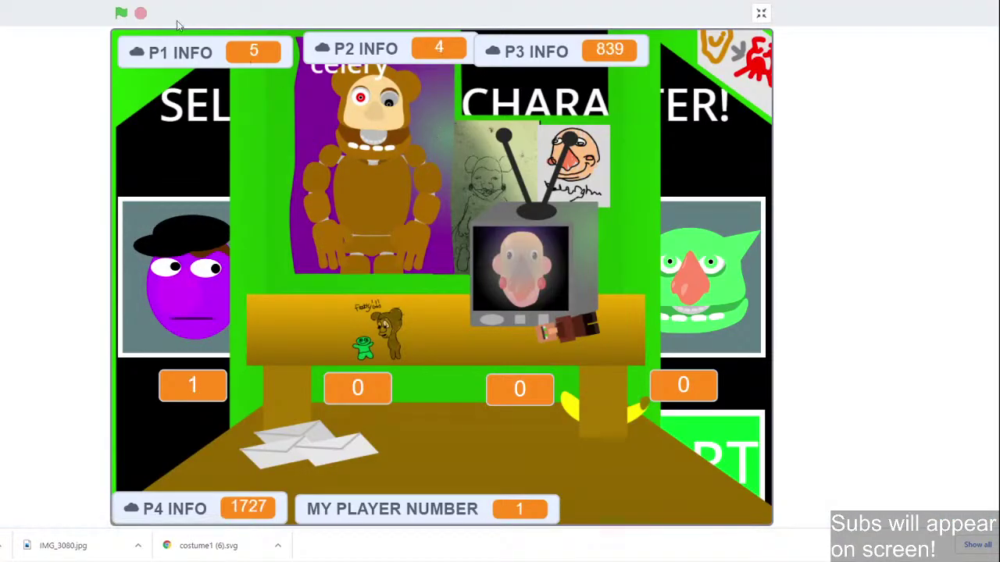
{"action": "left_click", "coordinate": [761, 14]}
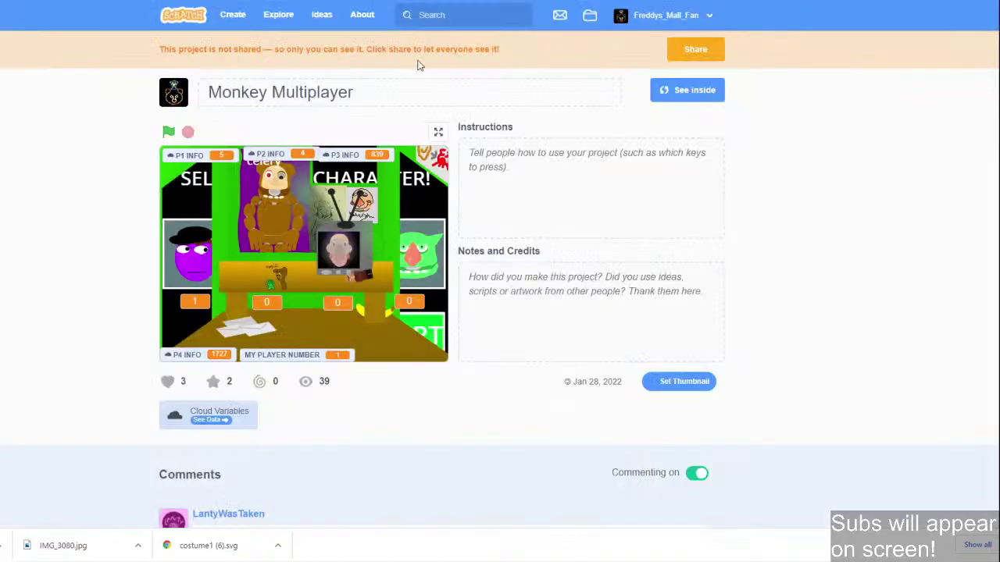
{"action": "left_click", "coordinate": [438, 128]}
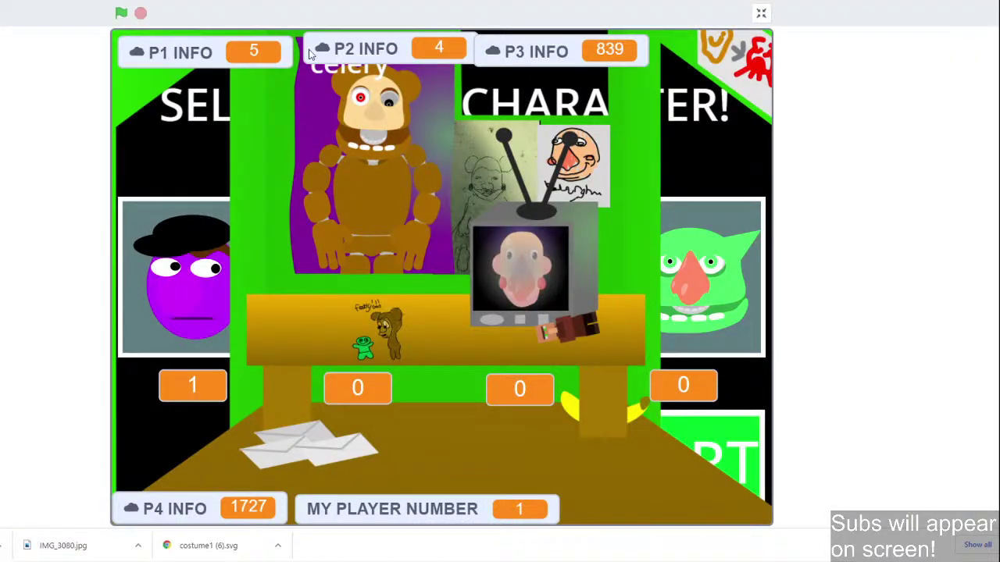
{"action": "left_click", "coordinate": [121, 13]}
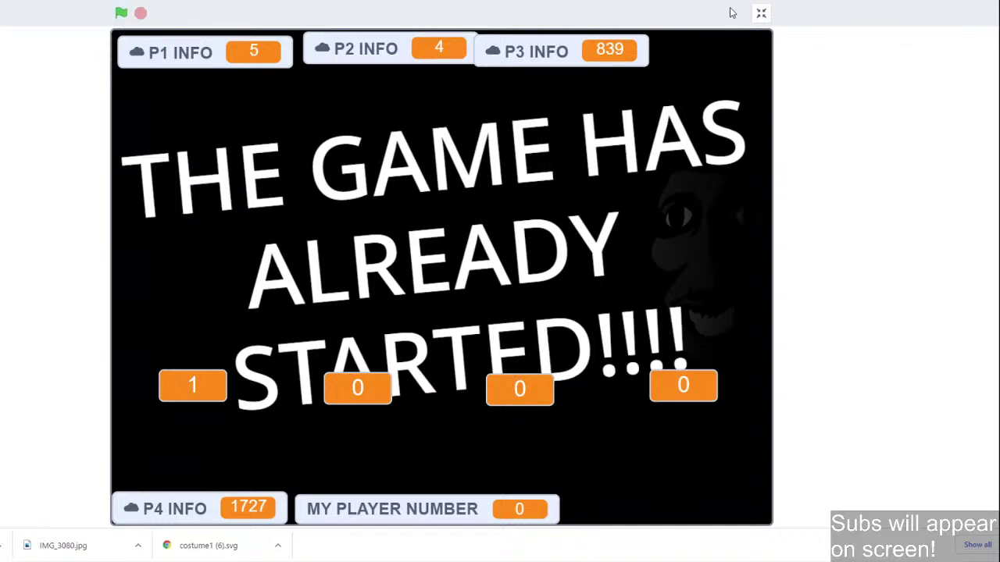
Leave full screen, share the Monkey Multiplayer project and unshare it again from My Stuff.
{"action": "left_click", "coordinate": [762, 14]}
{"action": "left_click", "coordinate": [709, 53]}
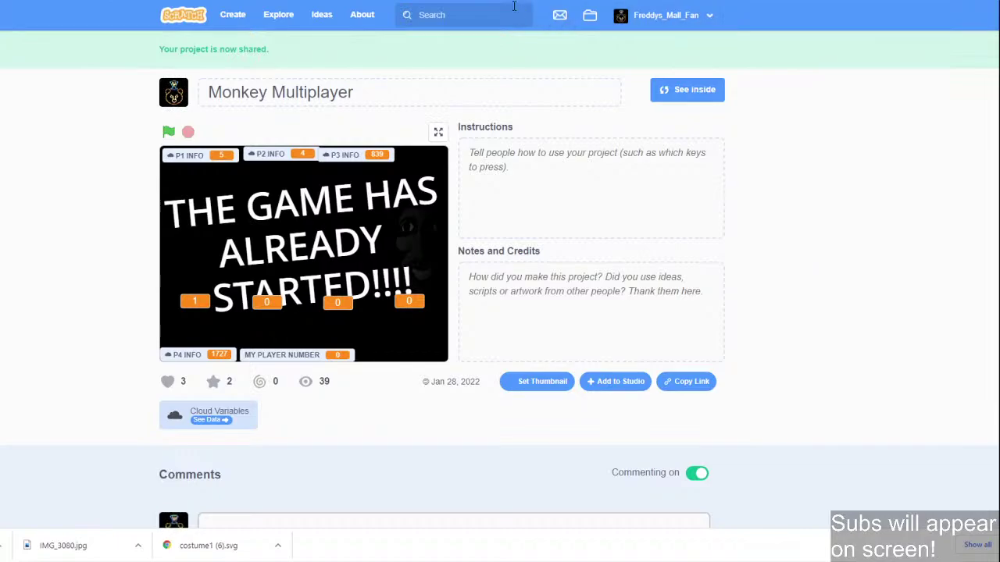
{"action": "left_click", "coordinate": [591, 17]}
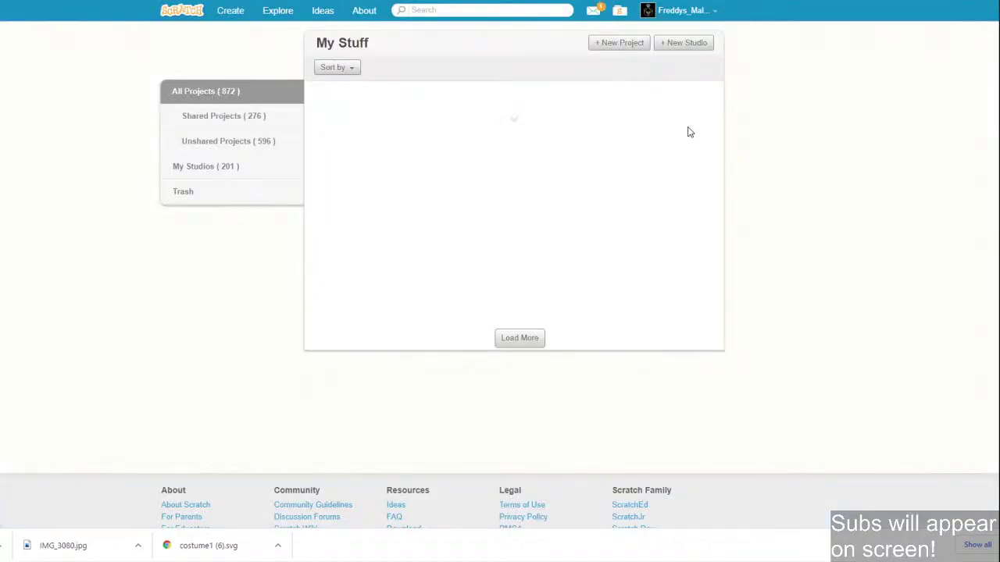
{"action": "left_click", "coordinate": [681, 146]}
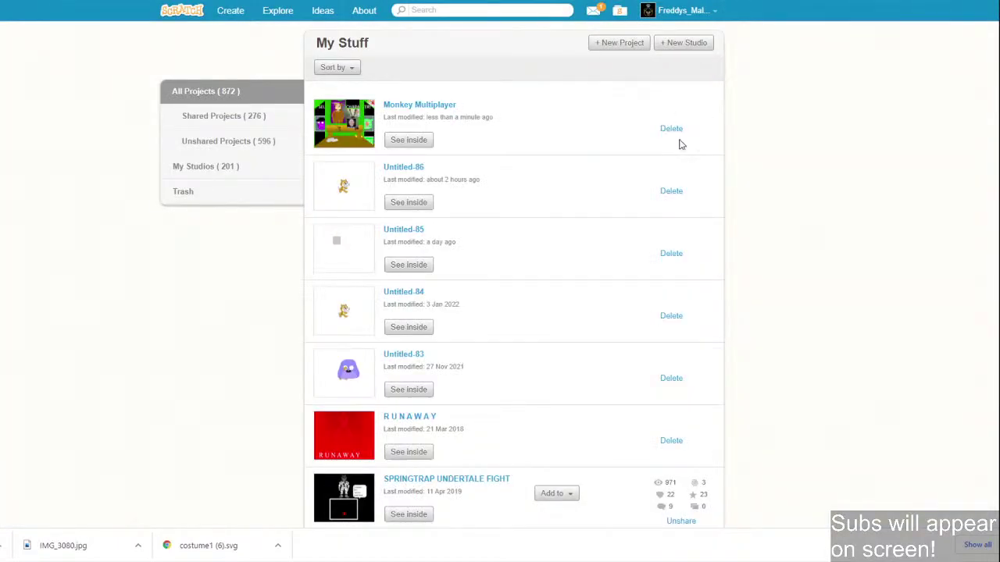
Reopen Monkey Multiplayer in the editor, run the stage's GAME IS OVER broadcast to reset the variables, and save.
{"action": "left_click", "coordinate": [426, 108]}
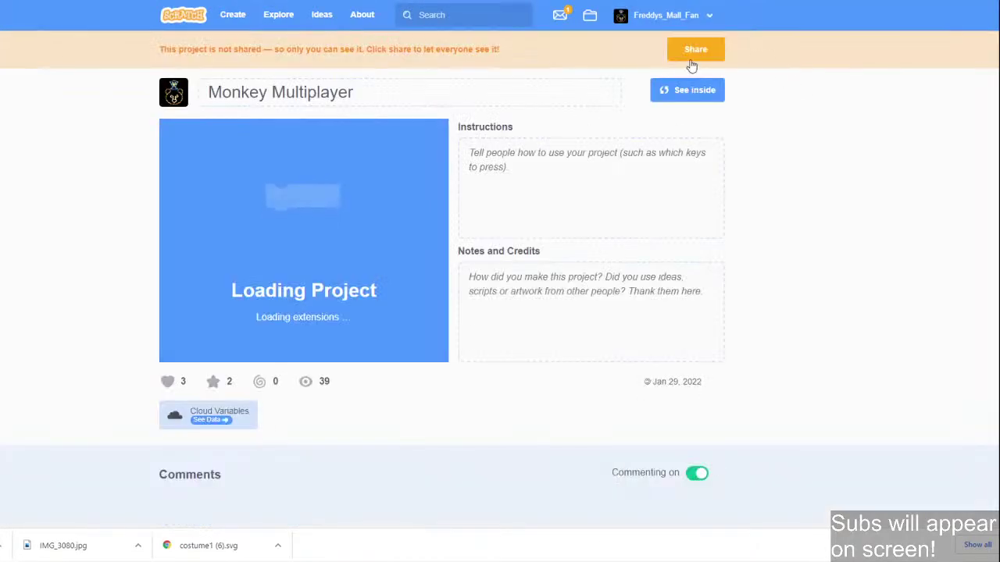
{"action": "left_click", "coordinate": [682, 92]}
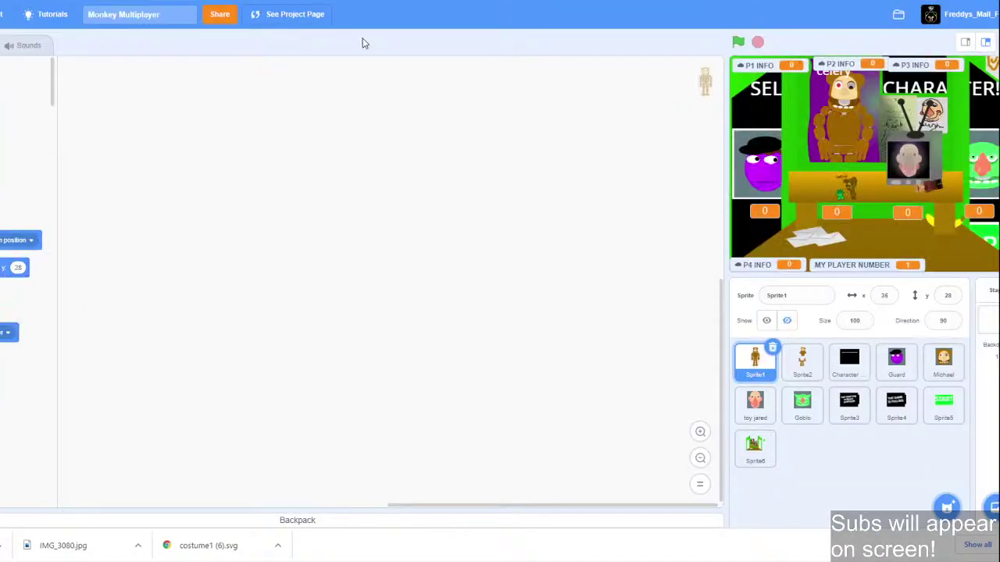
{"action": "left_click", "coordinate": [982, 323]}
{"action": "left_click_drag", "start_coordinate": [226, 125], "coordinate": [643, 335]}
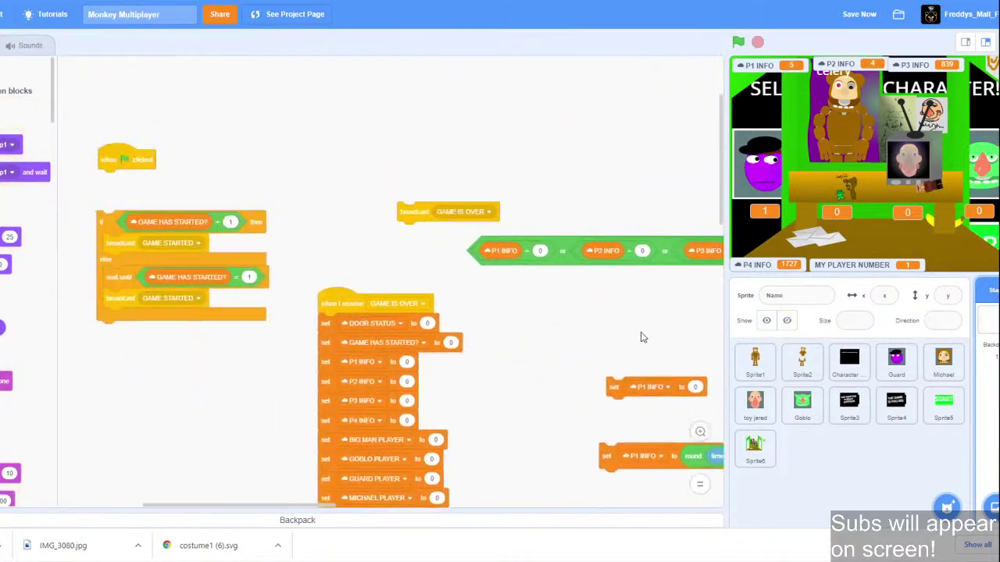
{"action": "left_click", "coordinate": [424, 215]}
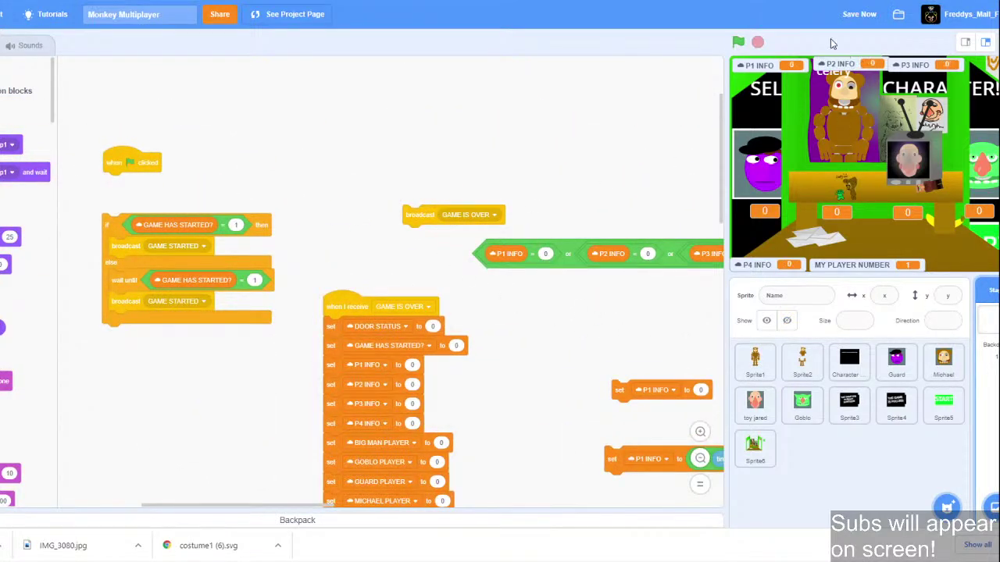
{"action": "left_click", "coordinate": [859, 16]}
Examine Sprite1's Goblo and Big Man costumes, and the stage's backdrop and code.
{"action": "left_click", "coordinate": [756, 359]}
{"action": "left_click", "coordinate": [1, 44]}
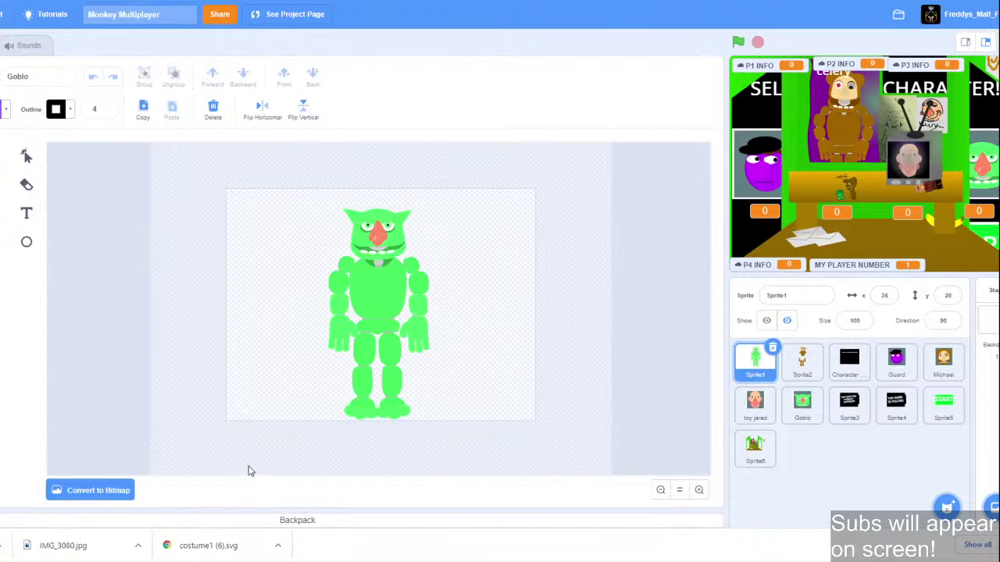
{"action": "left_click", "coordinate": [1, 297]}
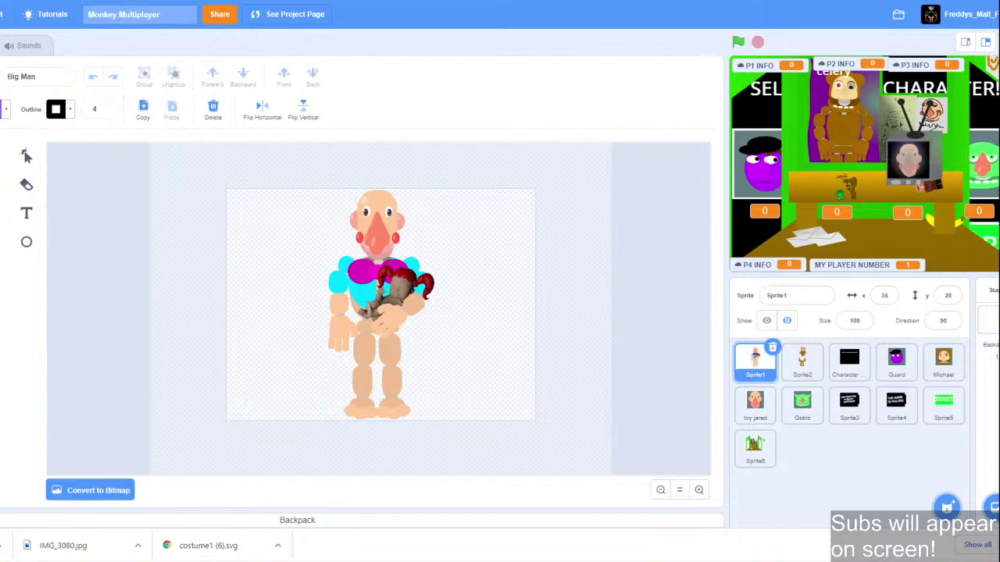
{"action": "left_click", "coordinate": [0, 234]}
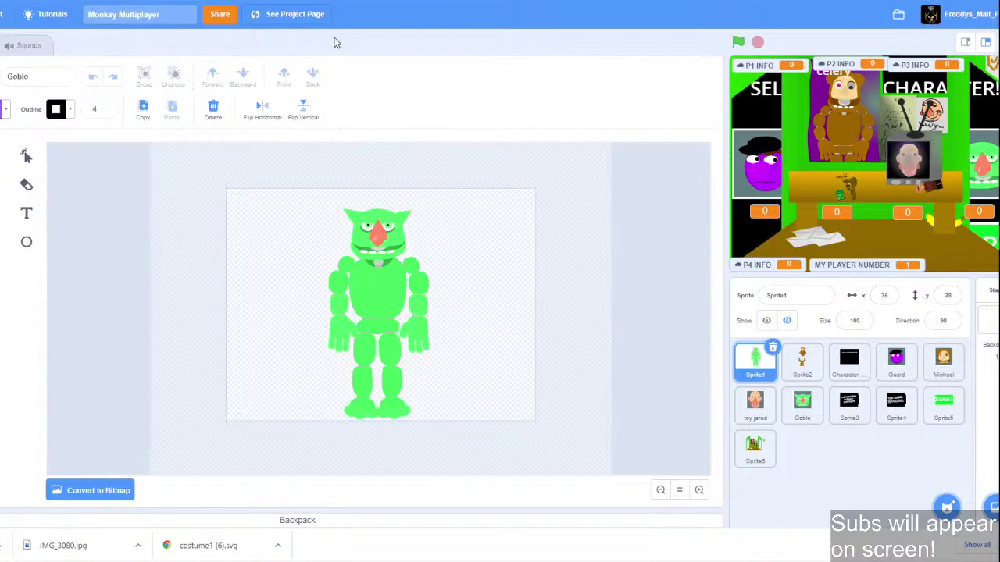
{"action": "left_click", "coordinate": [943, 367]}
{"action": "left_click", "coordinate": [989, 335]}
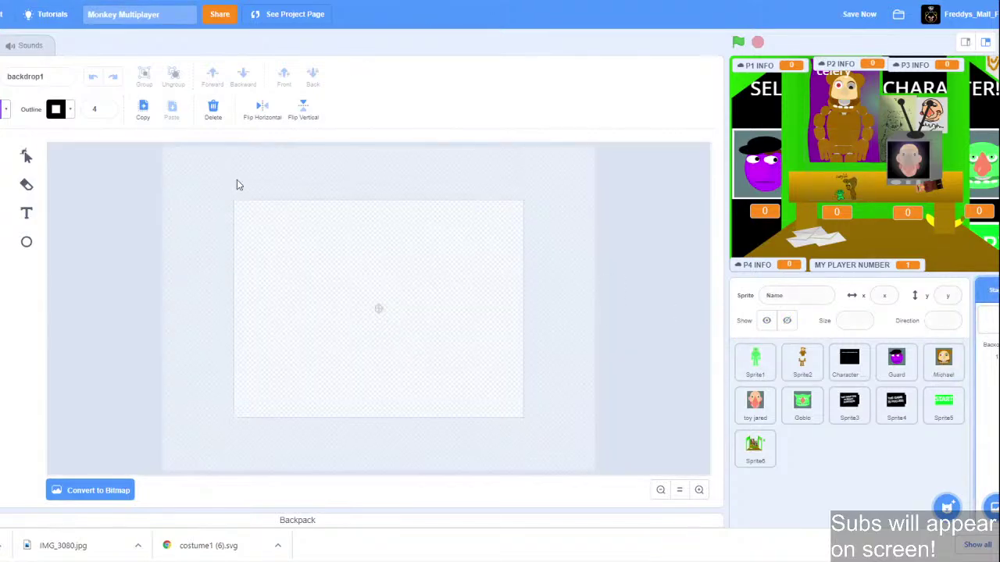
{"action": "left_click", "coordinate": [1, 45]}
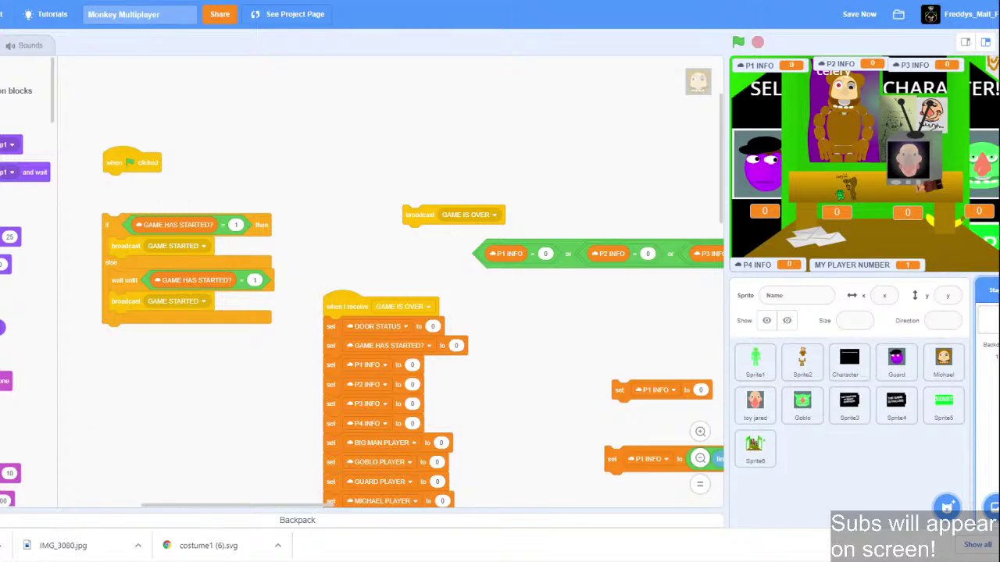
Open the Scratch home page in another browser tab and search the projects for "padded cell".
{"action": "right_click", "coordinate": [18, 1]}
{"action": "left_click", "coordinate": [27, 5]}
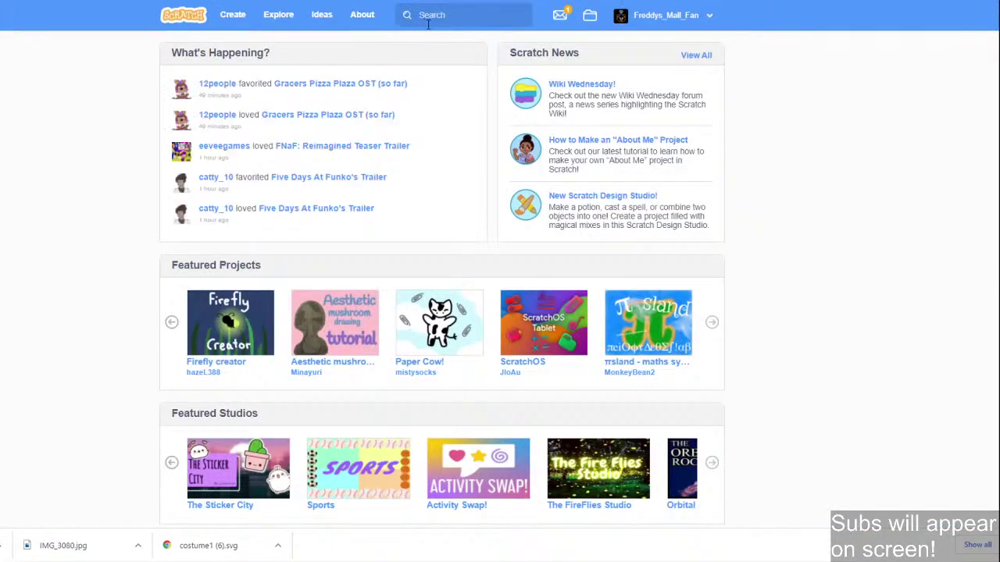
{"action": "left_click", "coordinate": [428, 22]}
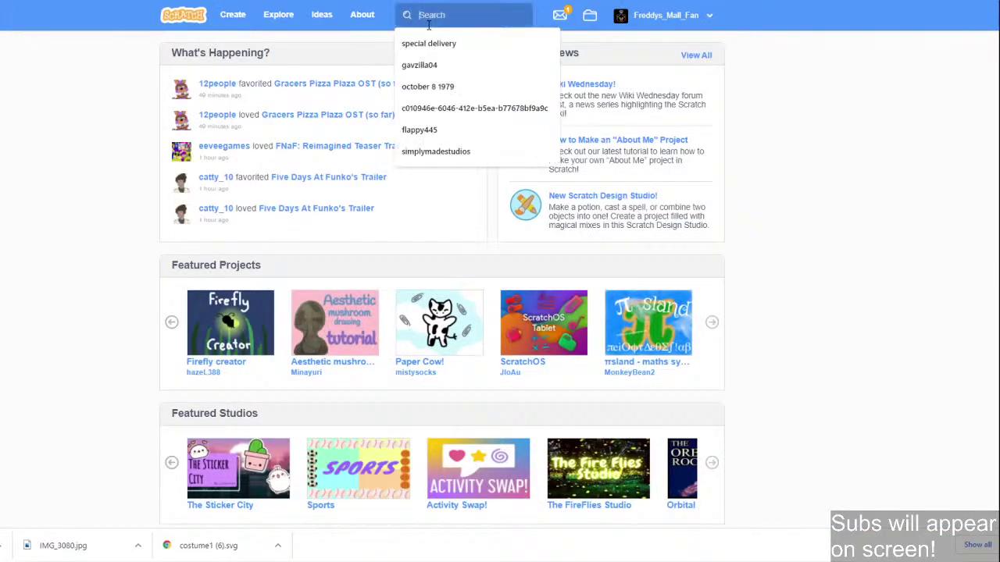
{"action": "type", "text": "padded"}
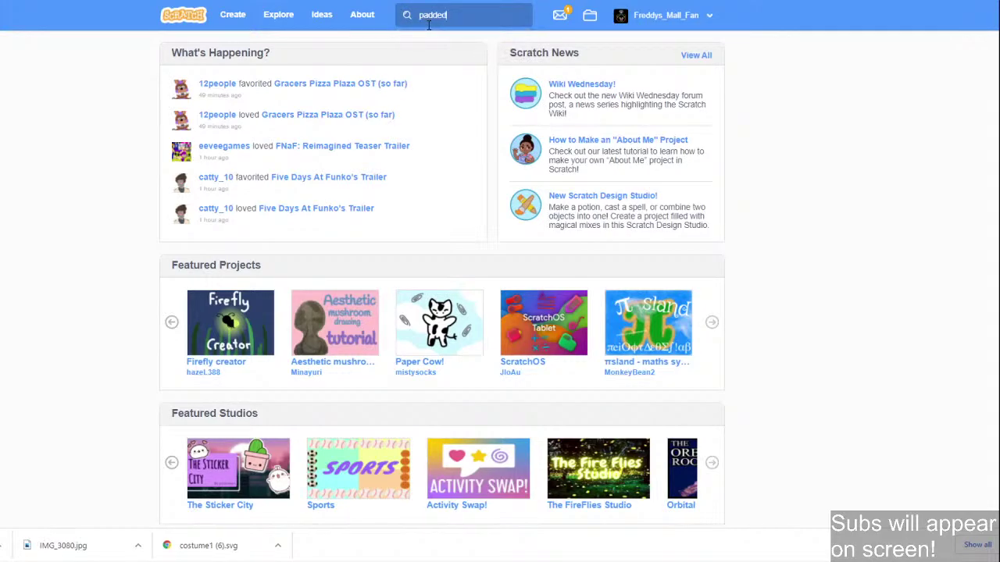
{"action": "type", "text": " cell"}
{"action": "key", "text": "Return"}
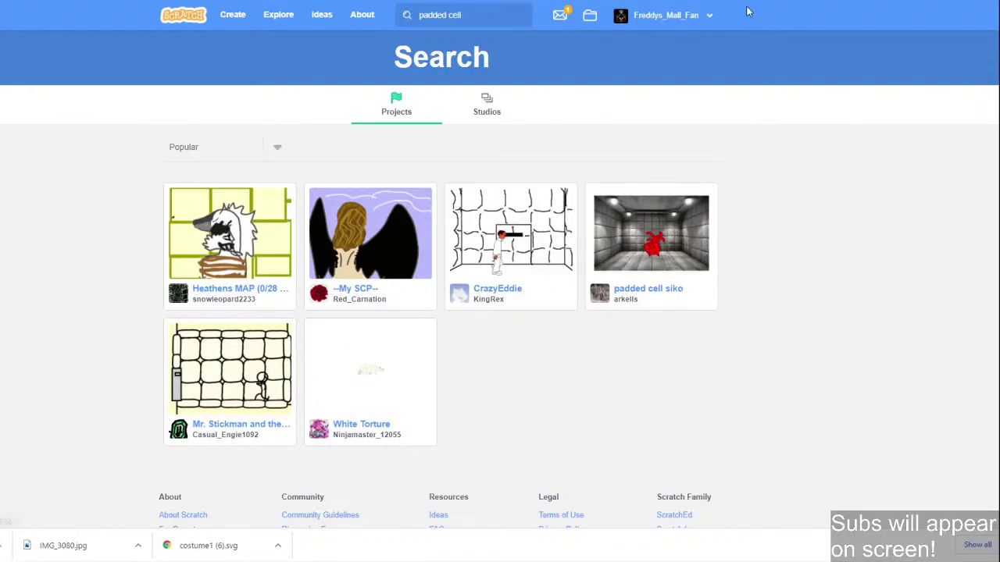
Search the web for "padded cell" and show the image results.
{"action": "type", "text": "padde"}
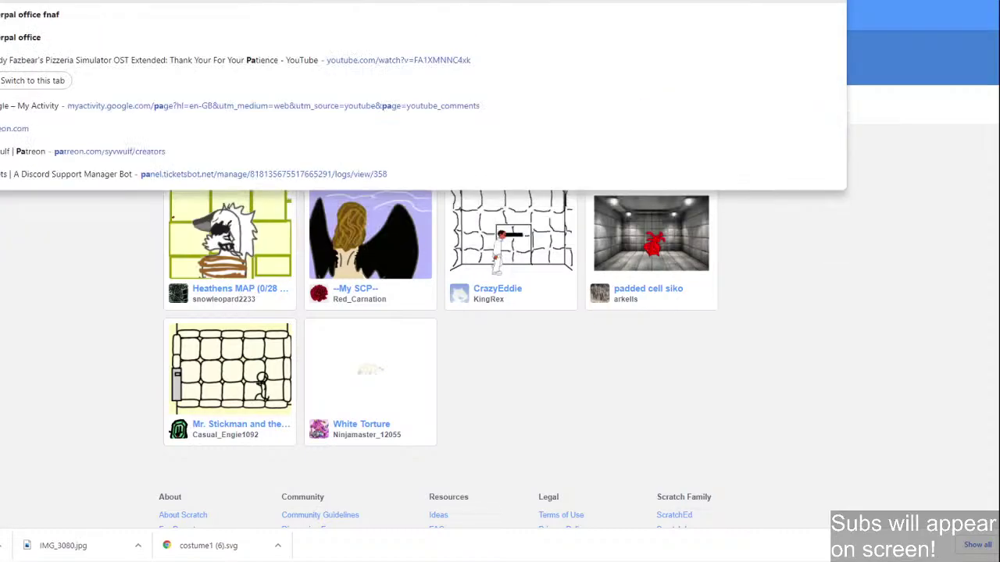
{"action": "type", "text": "dded cell"}
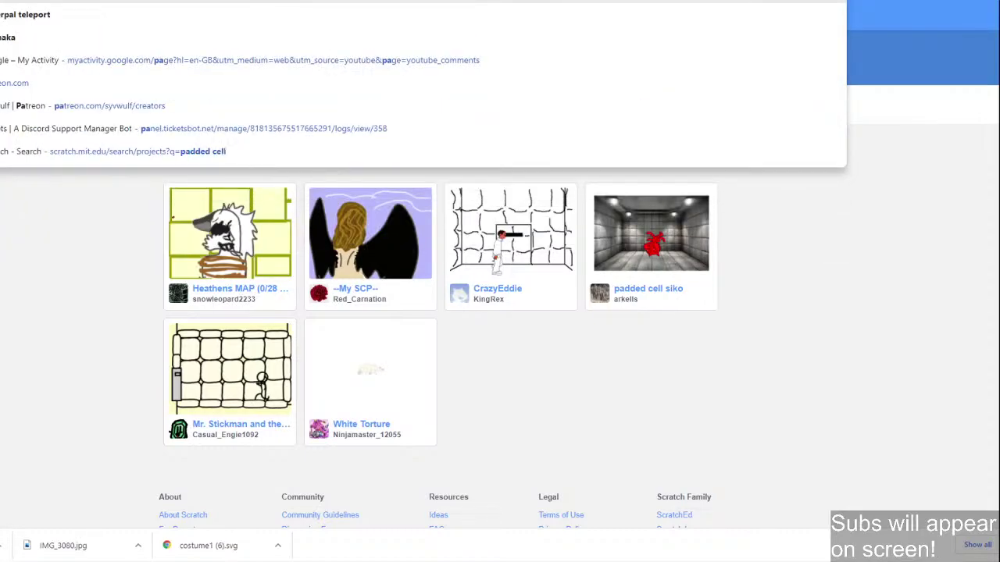
{"action": "key", "text": "Return"}
{"action": "left_click", "coordinate": [36, 64]}
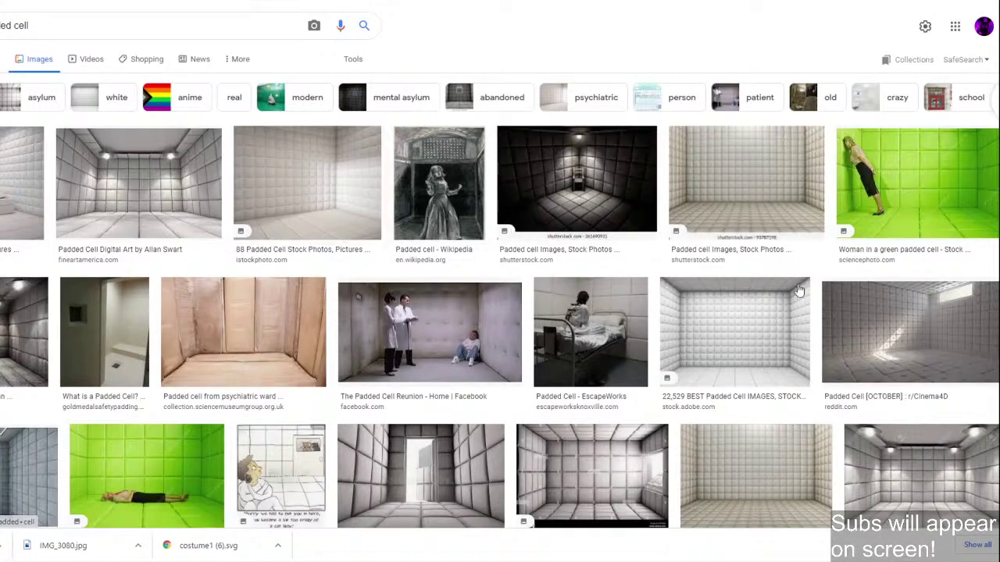
Preview the Shutterstock, iStock, Fine Art America and green Science Photo Library padded cell images to compare the rooms.
{"action": "left_click", "coordinate": [733, 170]}
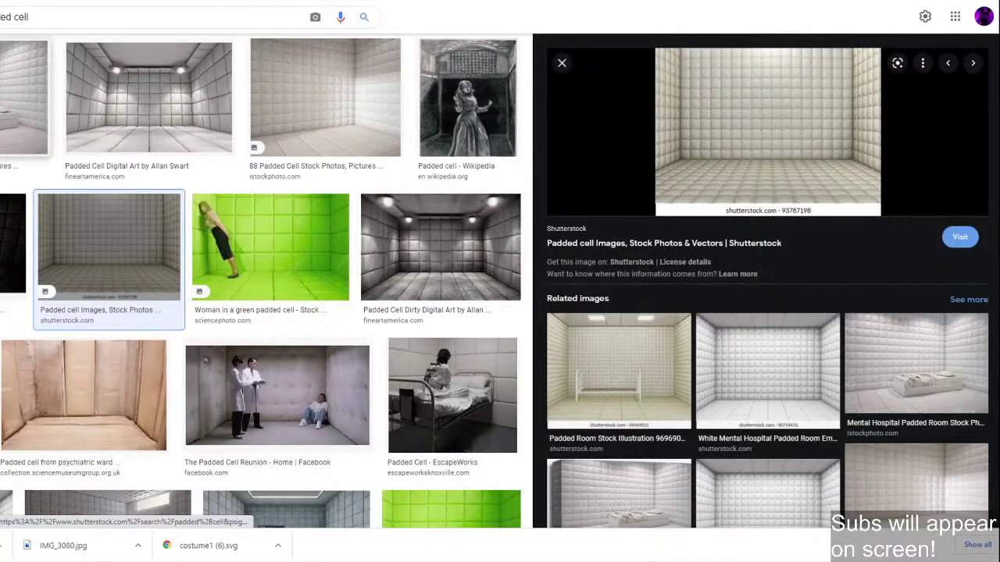
{"action": "left_click", "coordinate": [332, 142]}
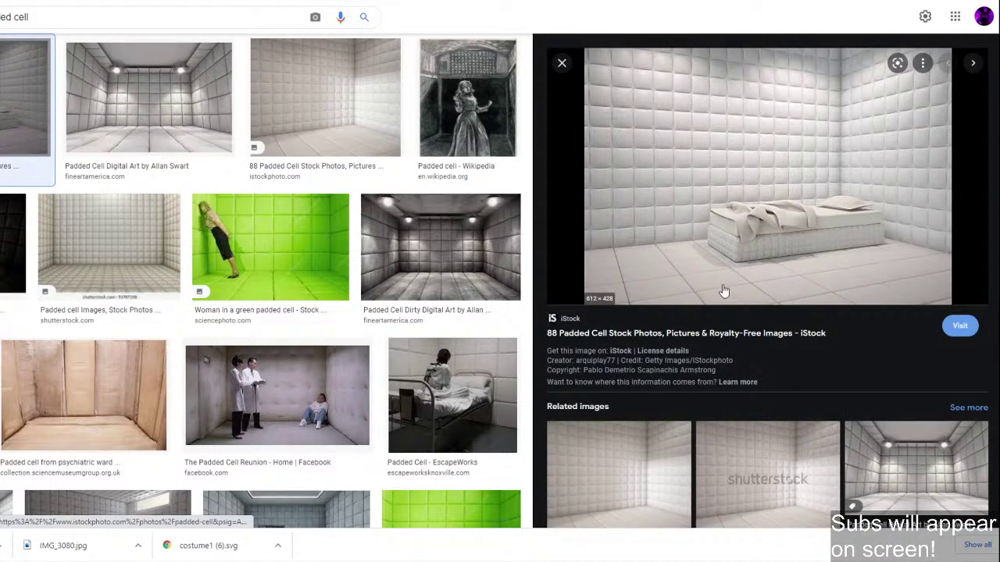
{"action": "left_click", "coordinate": [185, 99]}
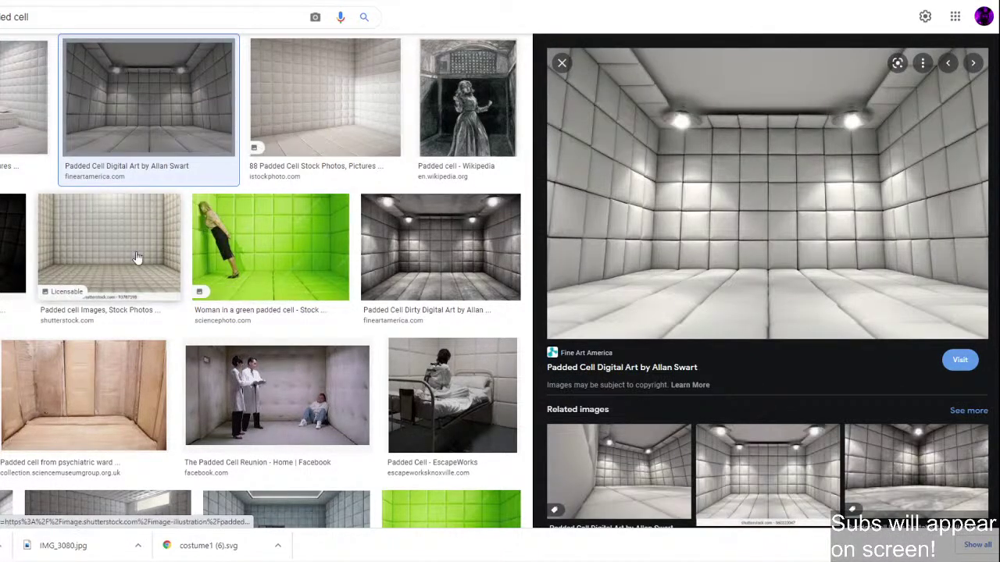
{"action": "left_click", "coordinate": [240, 261]}
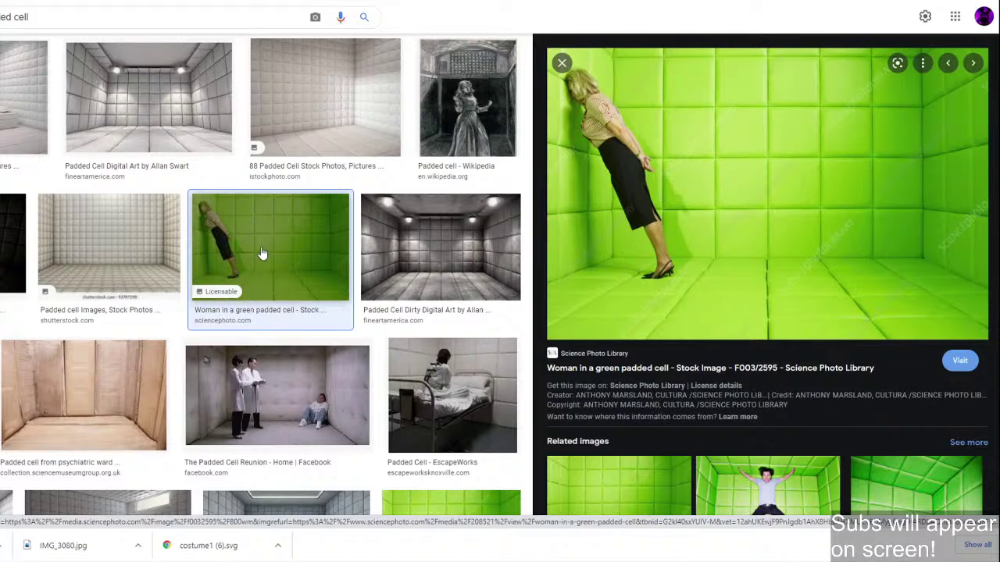
Open the white padded cell image from Adobe Stock in the results and save it to the desktop.
{"action": "scroll", "coordinate": [429, 304], "scroll_direction": "down", "scroll_amount": 3}
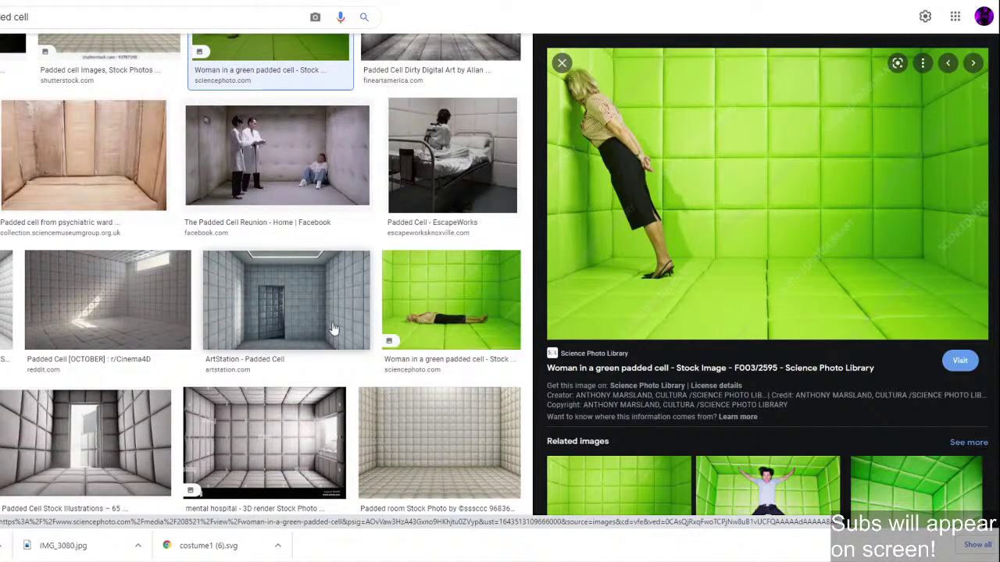
{"action": "scroll", "coordinate": [281, 328], "scroll_direction": "up", "scroll_amount": 4}
{"action": "scroll", "coordinate": [201, 339], "scroll_direction": "down", "scroll_amount": 2}
{"action": "left_click", "coordinate": [7, 422]}
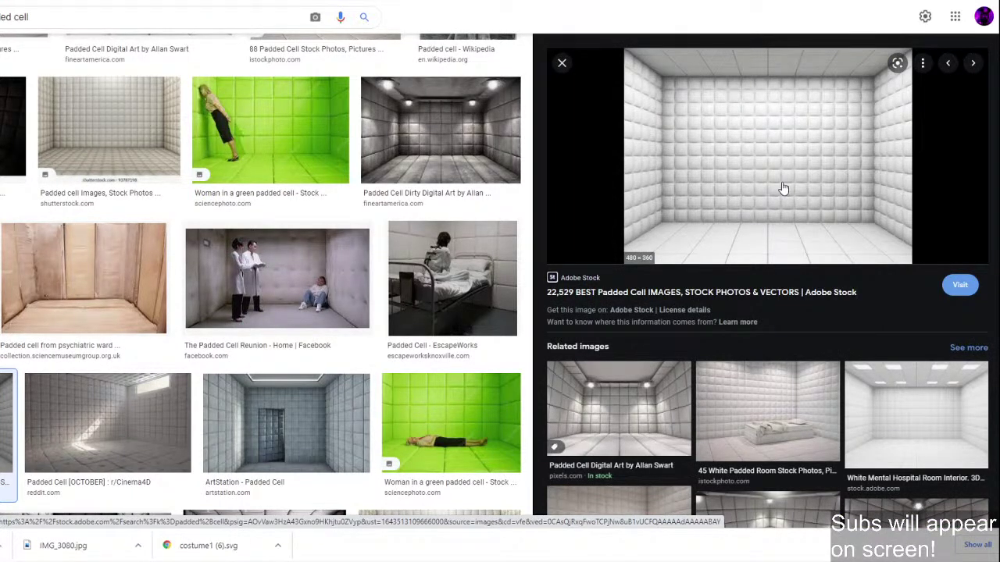
{"action": "key", "text": "super+Down"}
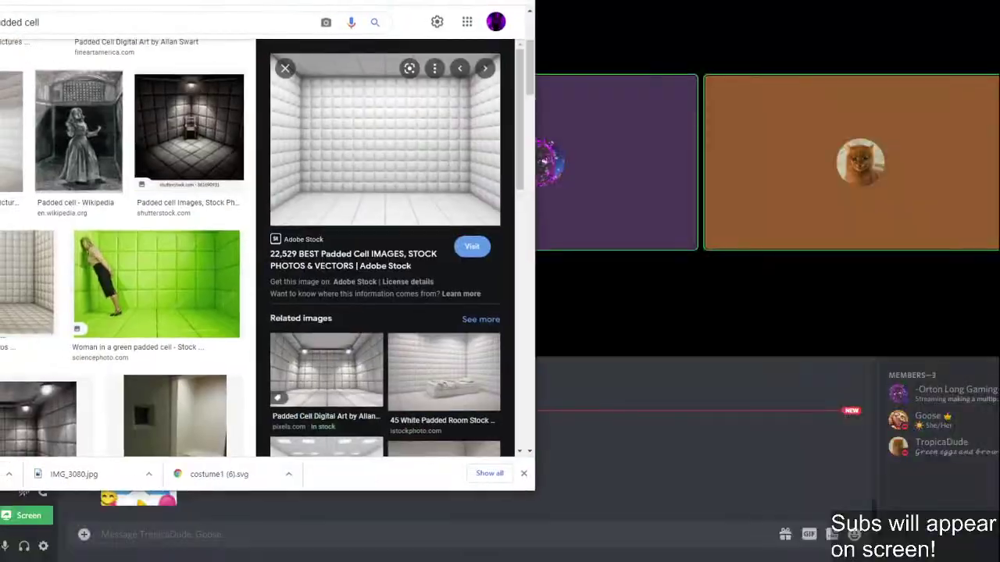
{"action": "left_click_drag", "start_coordinate": [441, 172], "coordinate": [840, 129]}
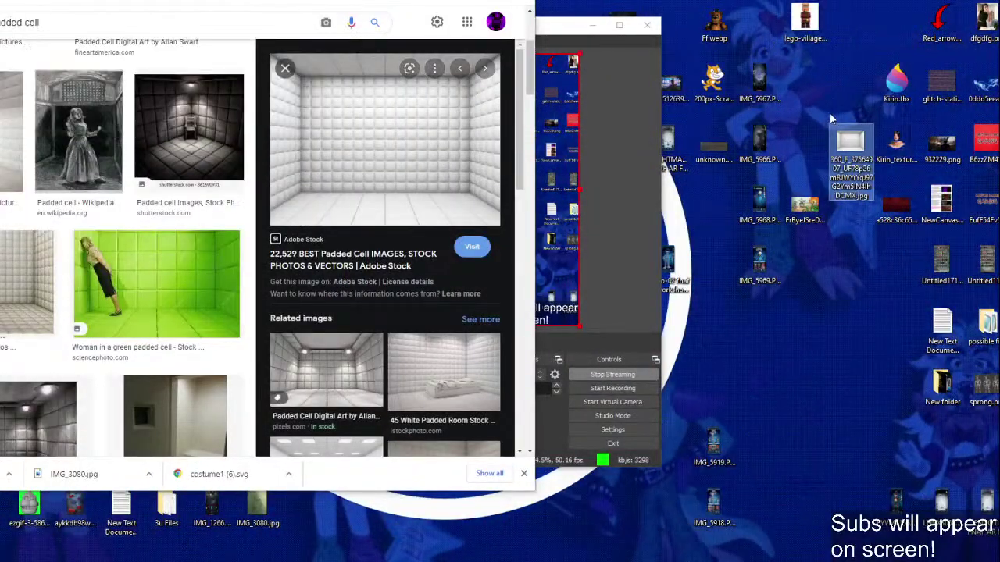
Preview the iStock padded corner image and the Fine Art America padded cell with ceiling lights.
{"action": "scroll", "coordinate": [20, 148], "scroll_direction": "up", "scroll_amount": 2}
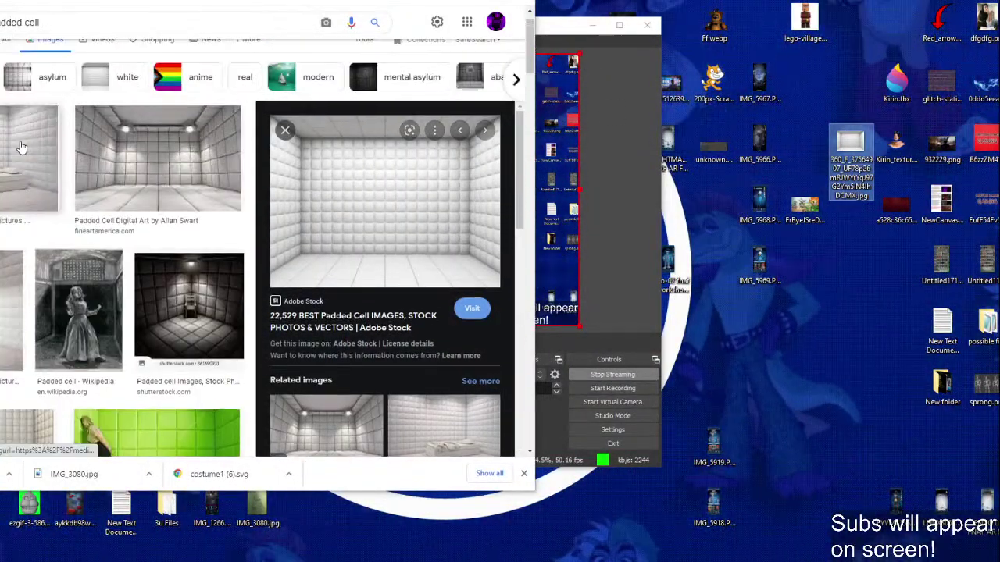
{"action": "left_click", "coordinate": [11, 323]}
{"action": "scroll", "coordinate": [325, 201], "scroll_direction": "up", "scroll_amount": 2}
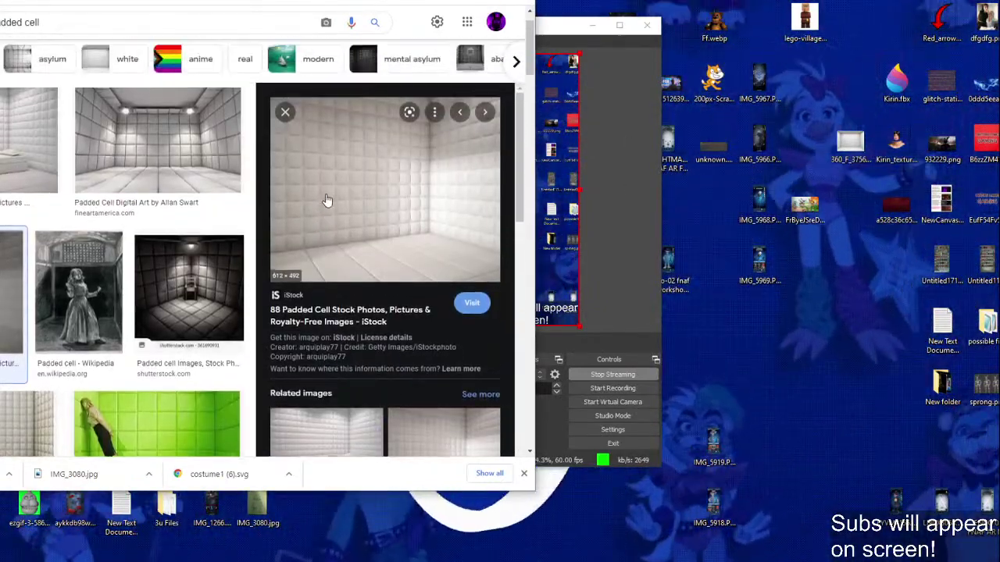
{"action": "left_click", "coordinate": [167, 212]}
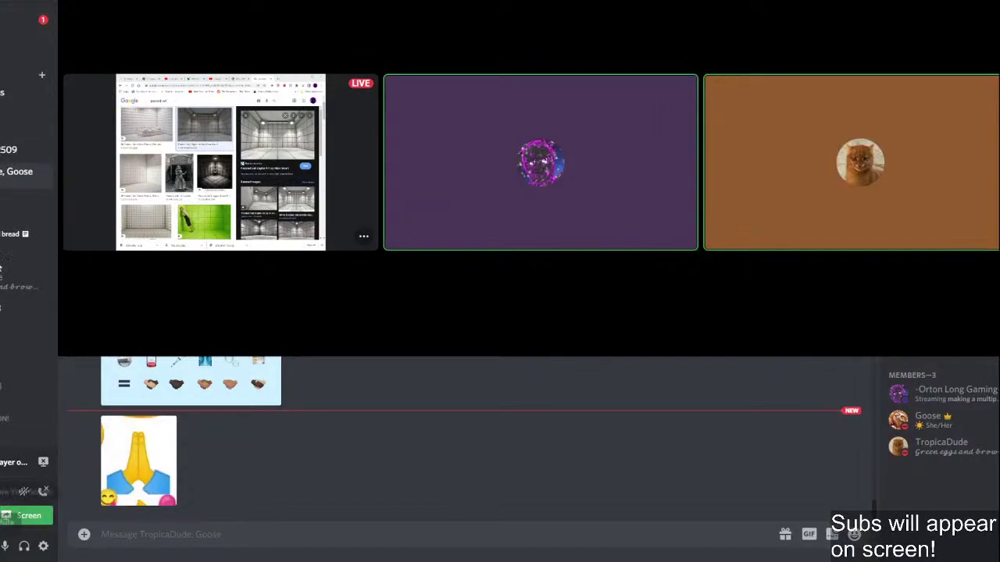
Switch to OBS and toggle the visibility of the Discord Overlay source in the Game scene.
{"action": "left_click", "coordinate": [10, 517]}
{"action": "left_click", "coordinate": [172, 513]}
{"action": "key", "text": "alt+Tab"}
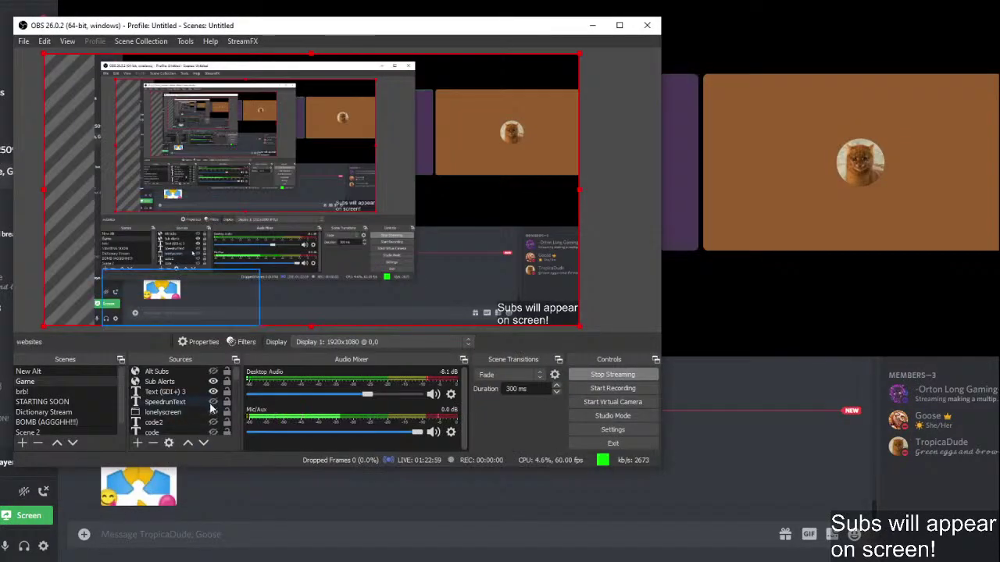
{"action": "scroll", "coordinate": [213, 416], "scroll_direction": "down", "scroll_amount": 2}
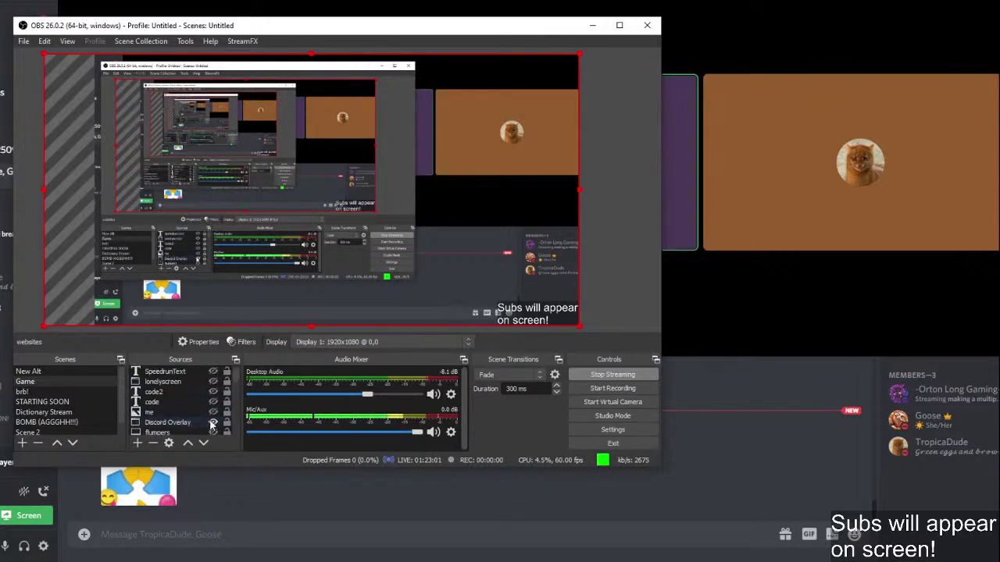
{"action": "left_click", "coordinate": [214, 423]}
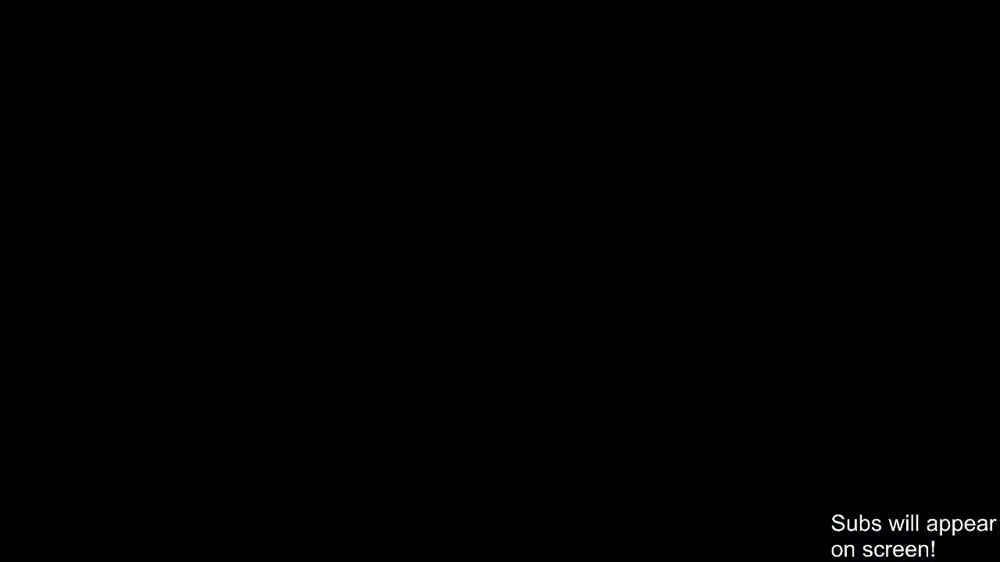